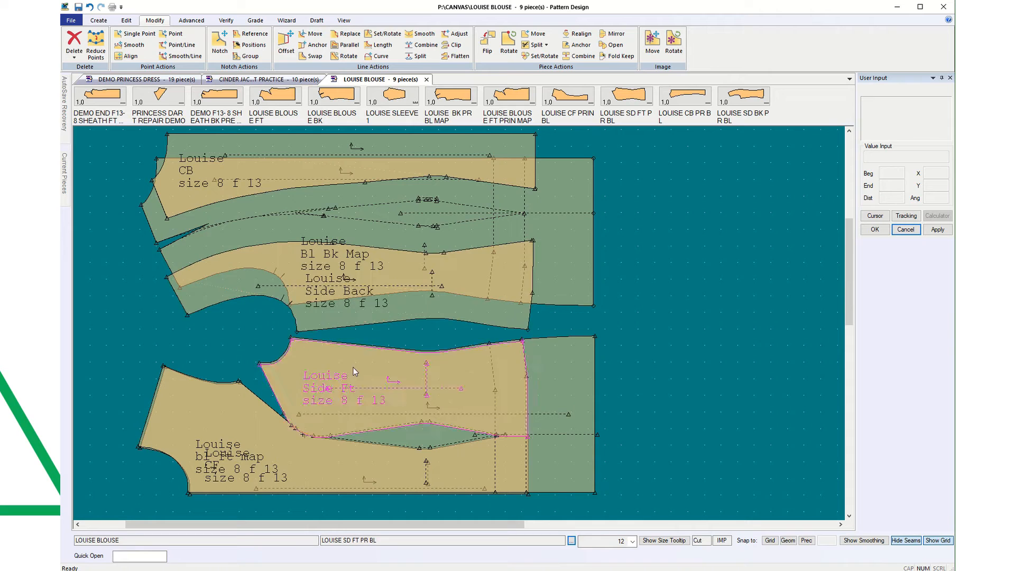
Step: Separate the Side Ft and CF pieces, and move the Bl Bk Map and bl ft map well away from the four panel pieces
{"action": "left_click_drag", "start_coordinate": [354, 370], "coordinate": [351, 358]}
{"action": "left_click_drag", "start_coordinate": [307, 455], "coordinate": [305, 475]}
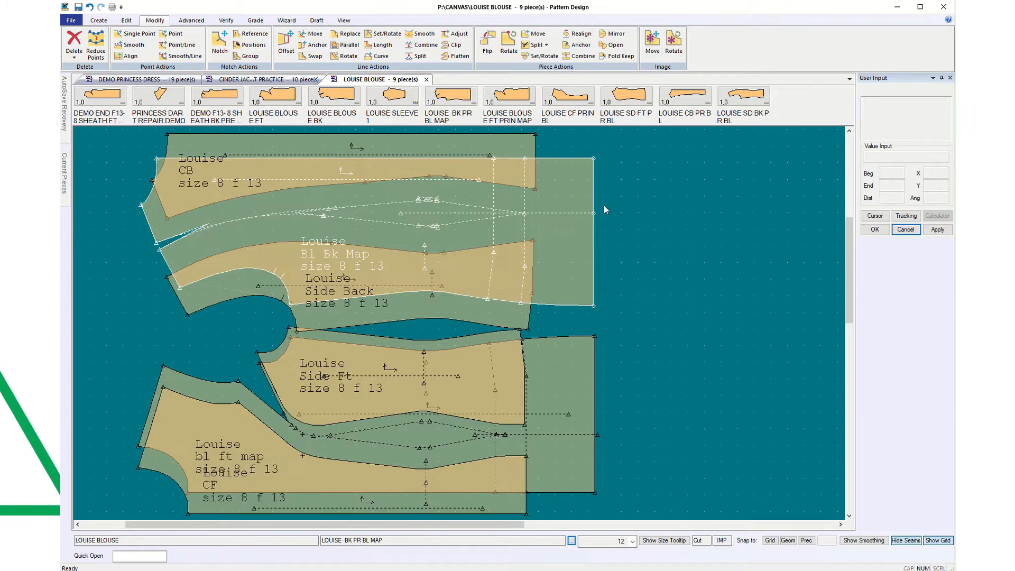
{"action": "left_click_drag", "start_coordinate": [265, 229], "coordinate": [860, 188]}
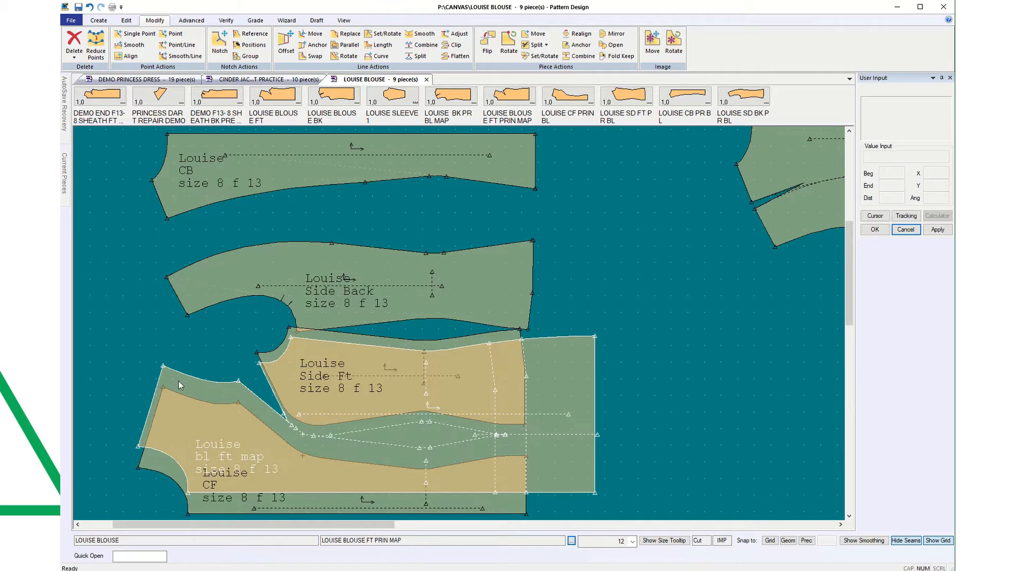
{"action": "left_click_drag", "start_coordinate": [178, 381], "coordinate": [808, 276]}
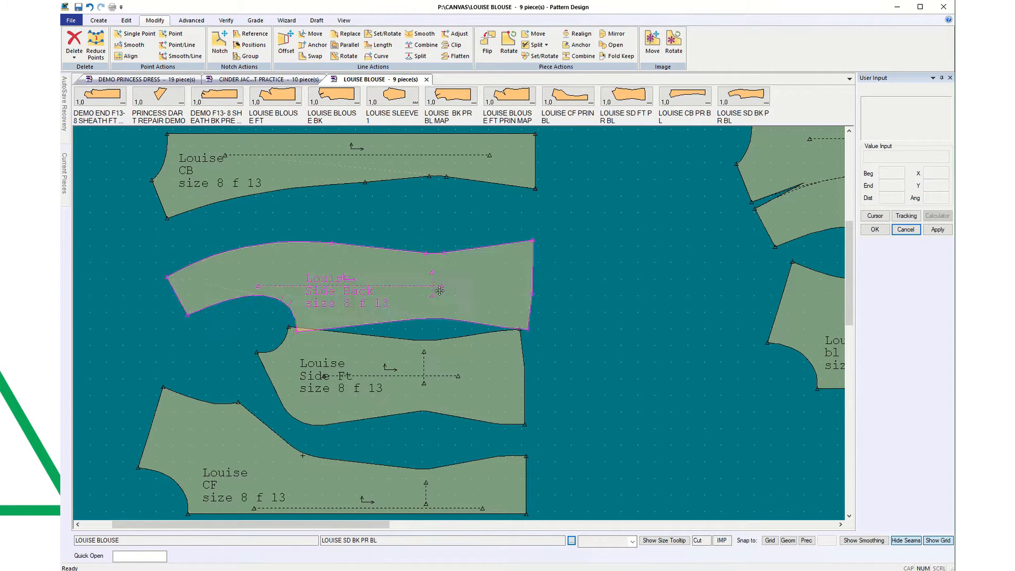
Step: Space out the Side Back, Side Ft, CF and CB pieces in a column so that none overlap
{"action": "left_click_drag", "start_coordinate": [440, 288], "coordinate": [444, 265]}
{"action": "left_click_drag", "start_coordinate": [444, 353], "coordinate": [456, 348]}
{"action": "left_click_drag", "start_coordinate": [477, 484], "coordinate": [488, 460]}
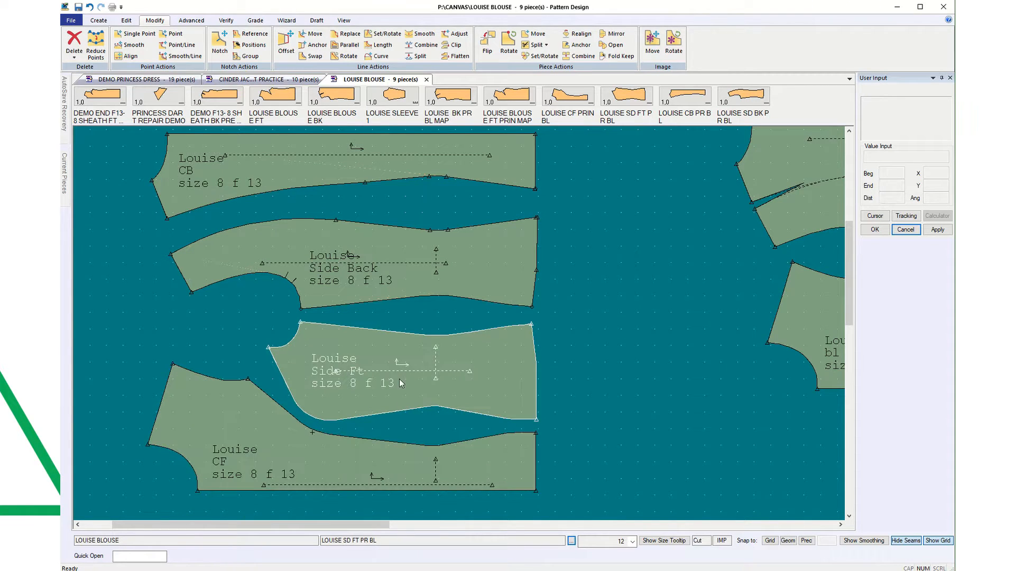
{"action": "left_click_drag", "start_coordinate": [475, 160], "coordinate": [476, 174]}
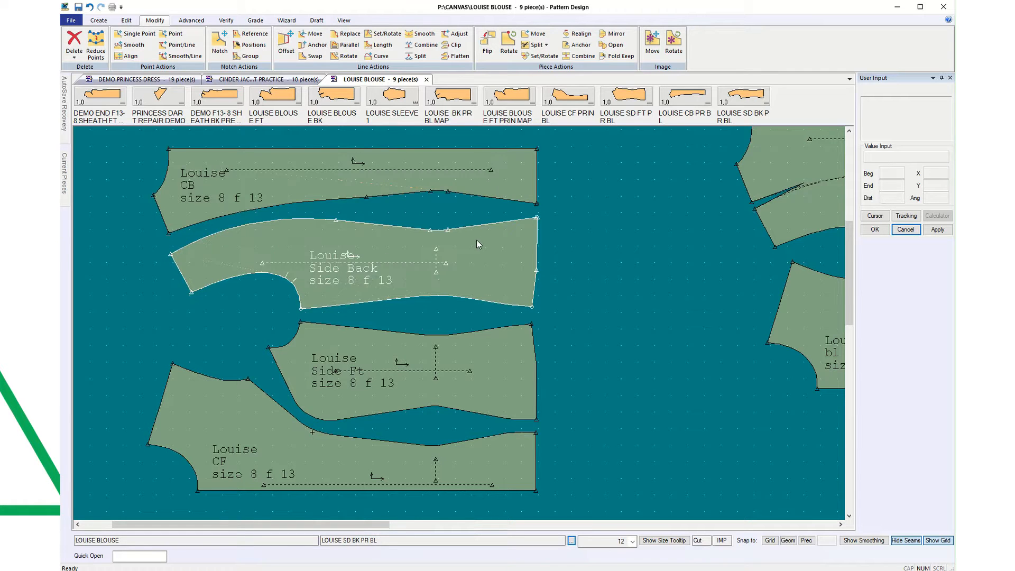
Step: Examine the hem corners of the CB and Side Back princess seams for extra points and tiny line segments
{"action": "scroll", "coordinate": [545, 201], "scroll_direction": "up", "scroll_amount": 5}
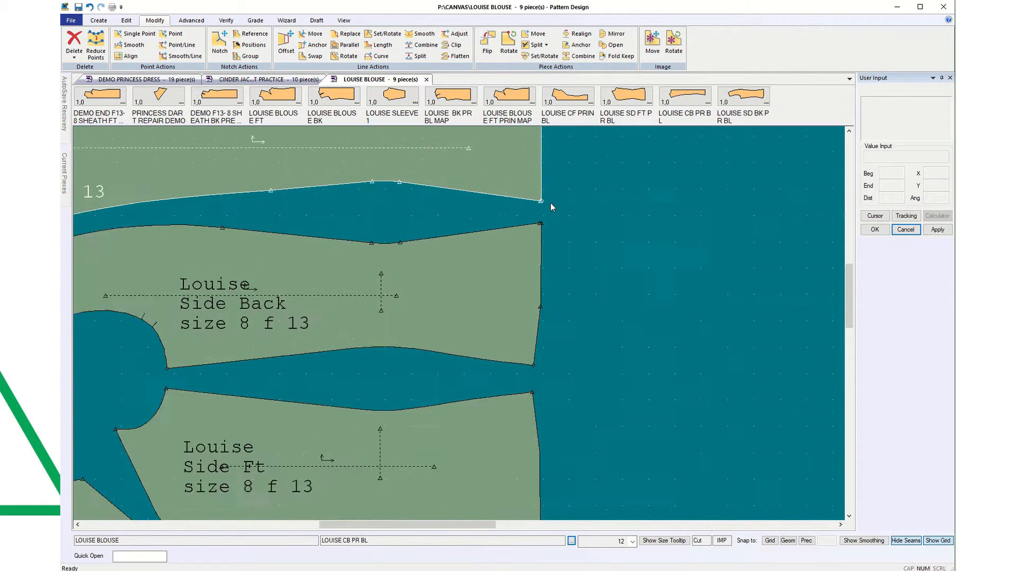
{"action": "scroll", "coordinate": [540, 209], "scroll_direction": "up", "scroll_amount": 5}
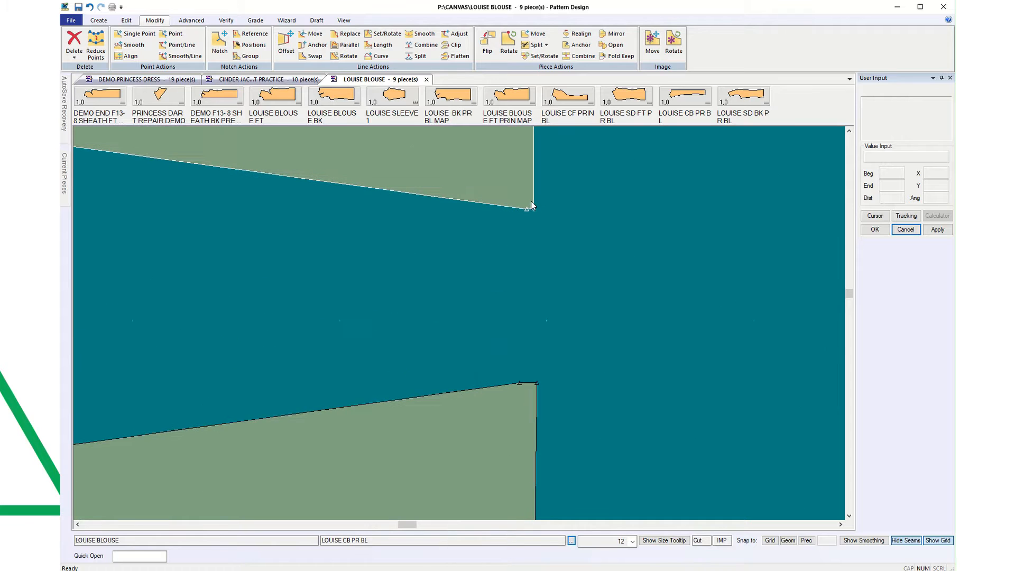
{"action": "scroll", "coordinate": [532, 210], "scroll_direction": "up", "scroll_amount": 2}
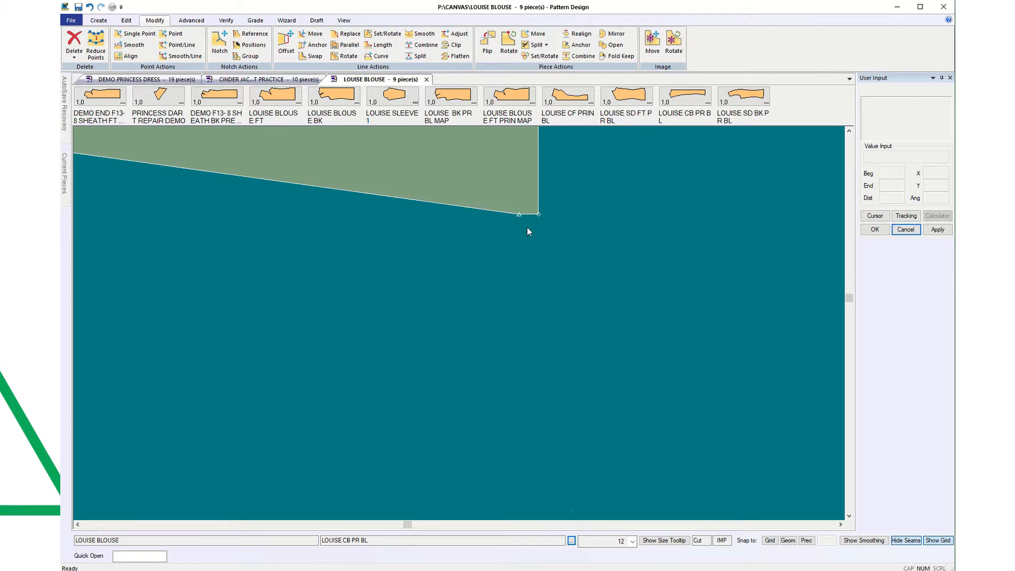
{"action": "scroll", "coordinate": [528, 237], "scroll_direction": "down", "scroll_amount": 3}
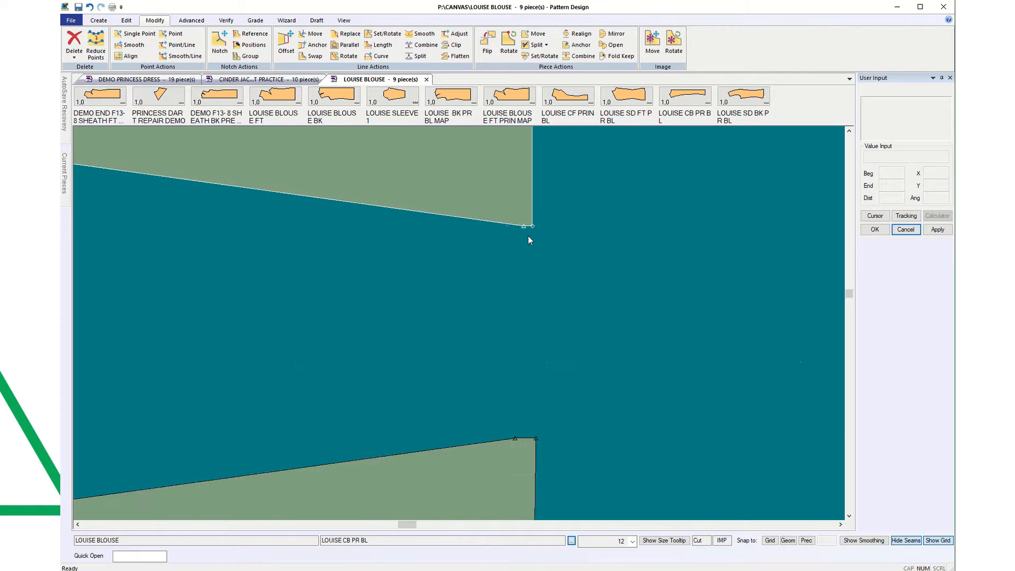
{"action": "scroll", "coordinate": [529, 240], "scroll_direction": "down", "scroll_amount": 5}
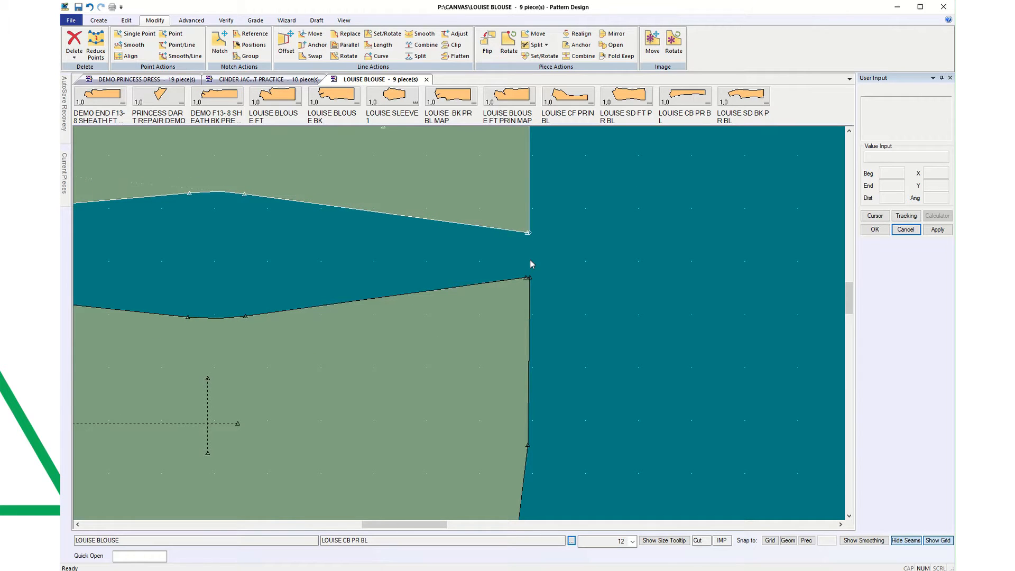
{"action": "scroll", "coordinate": [528, 242], "scroll_direction": "up", "scroll_amount": 3}
{"action": "scroll", "coordinate": [528, 242], "scroll_direction": "down", "scroll_amount": 3}
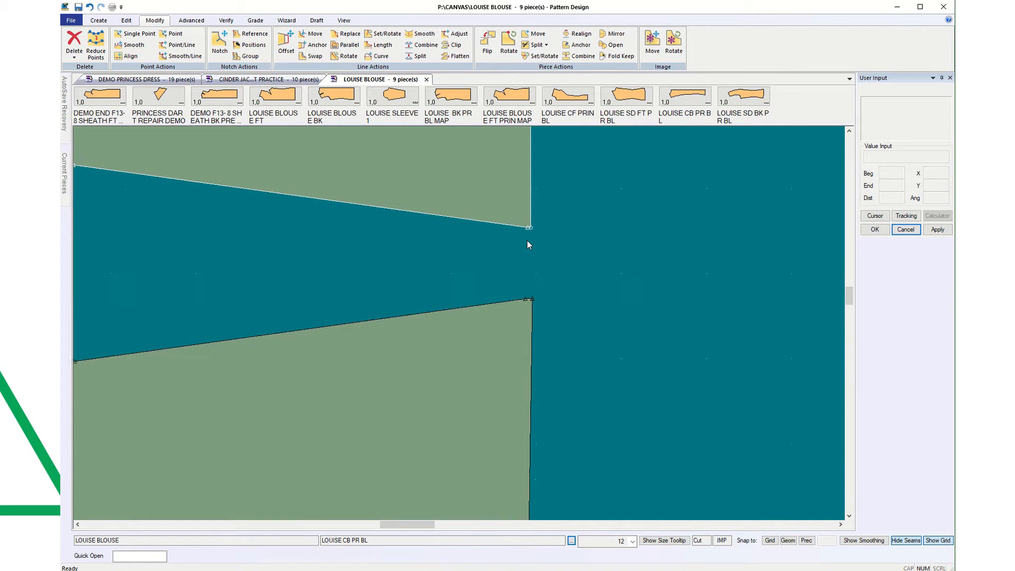
{"action": "scroll", "coordinate": [528, 241], "scroll_direction": "down", "scroll_amount": 5}
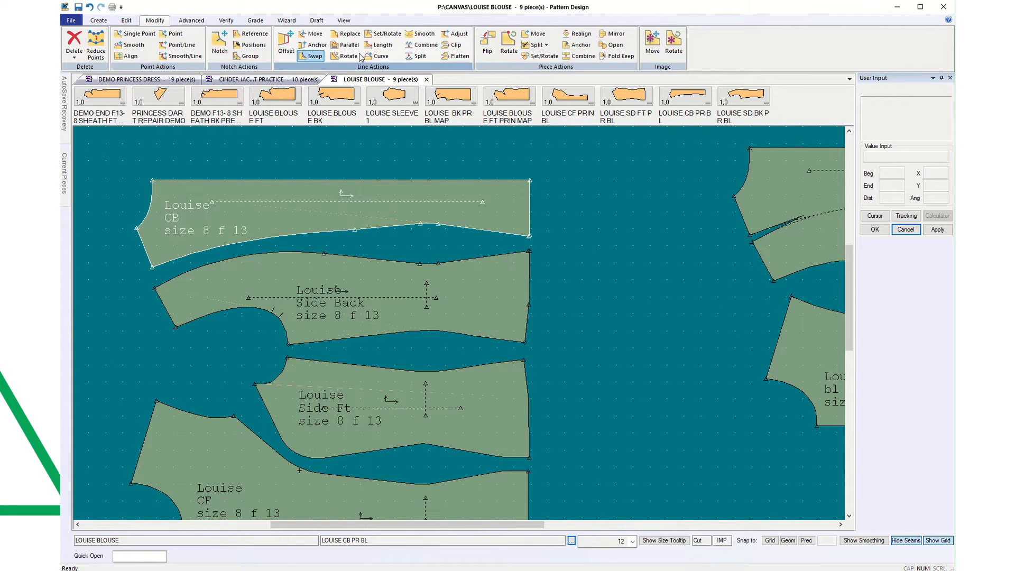
Step: Combine all segments of the CB piece's princess seam, including the tiny one at the hem corner, into one line
{"action": "left_click", "coordinate": [422, 45]}
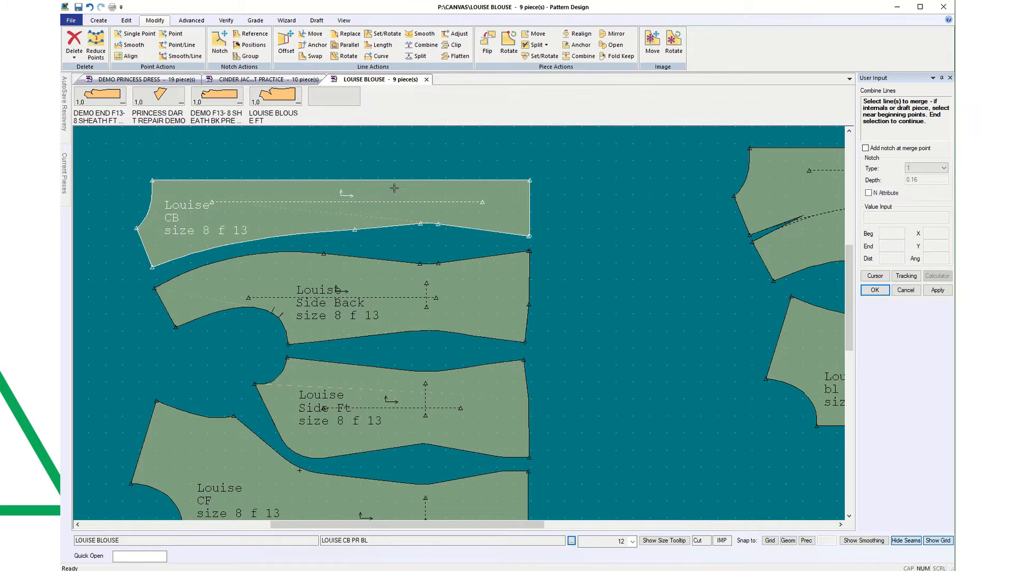
{"action": "scroll", "coordinate": [533, 231], "scroll_direction": "up", "scroll_amount": 6}
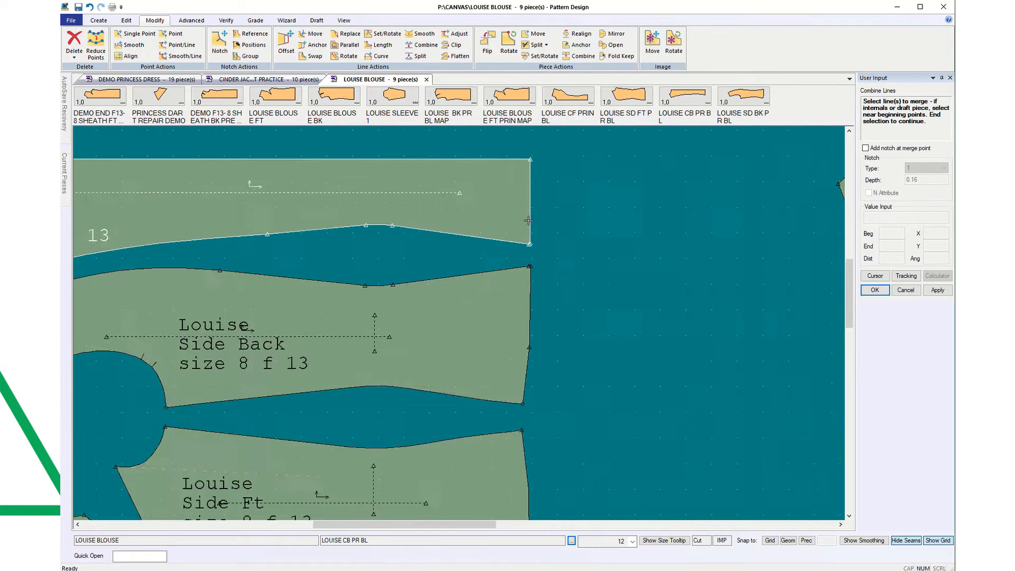
{"action": "scroll", "coordinate": [530, 257], "scroll_direction": "up", "scroll_amount": 3}
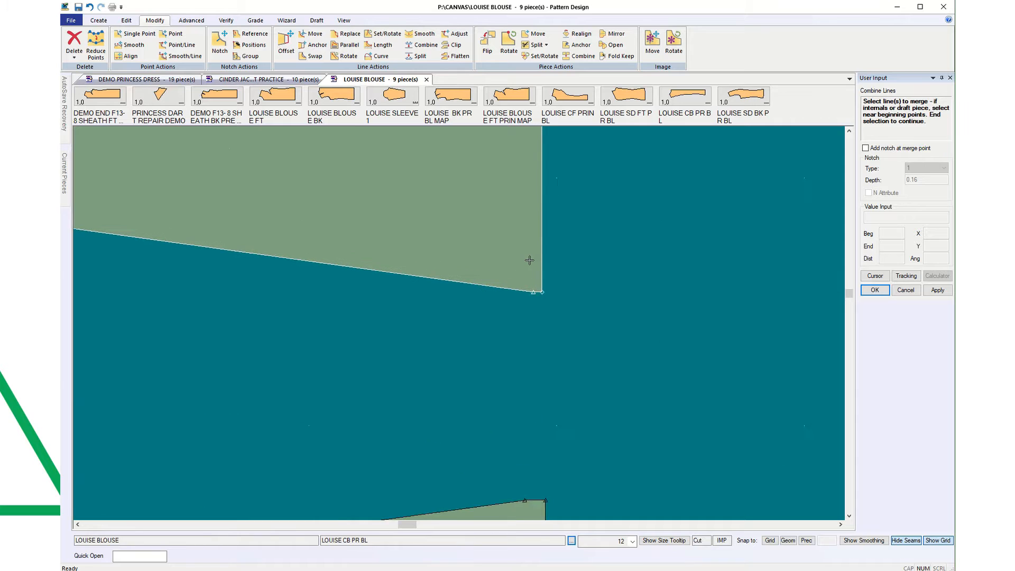
{"action": "left_click", "coordinate": [543, 303]}
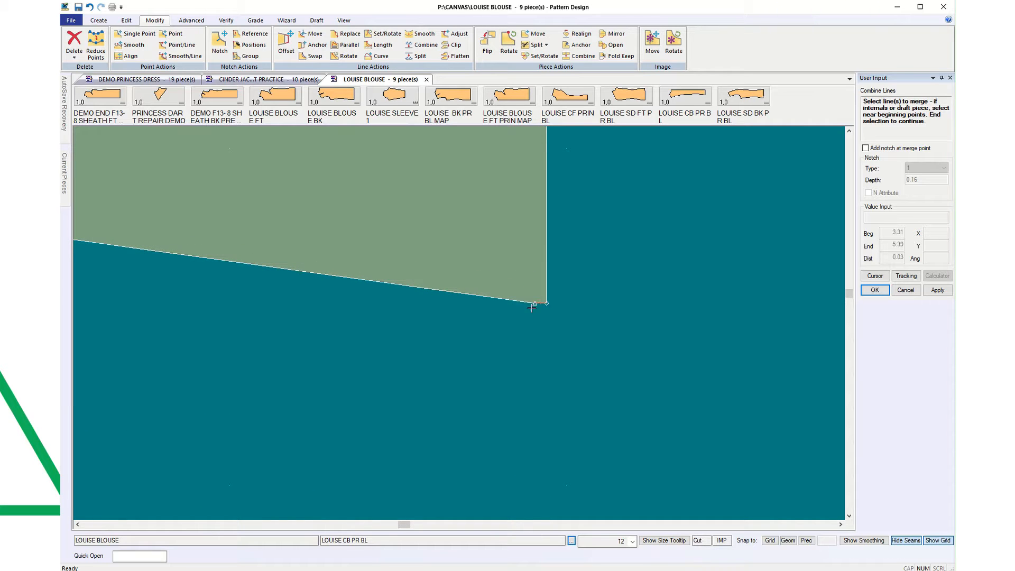
{"action": "left_click", "coordinate": [474, 298]}
{"action": "scroll", "coordinate": [476, 306], "scroll_direction": "down", "scroll_amount": 3}
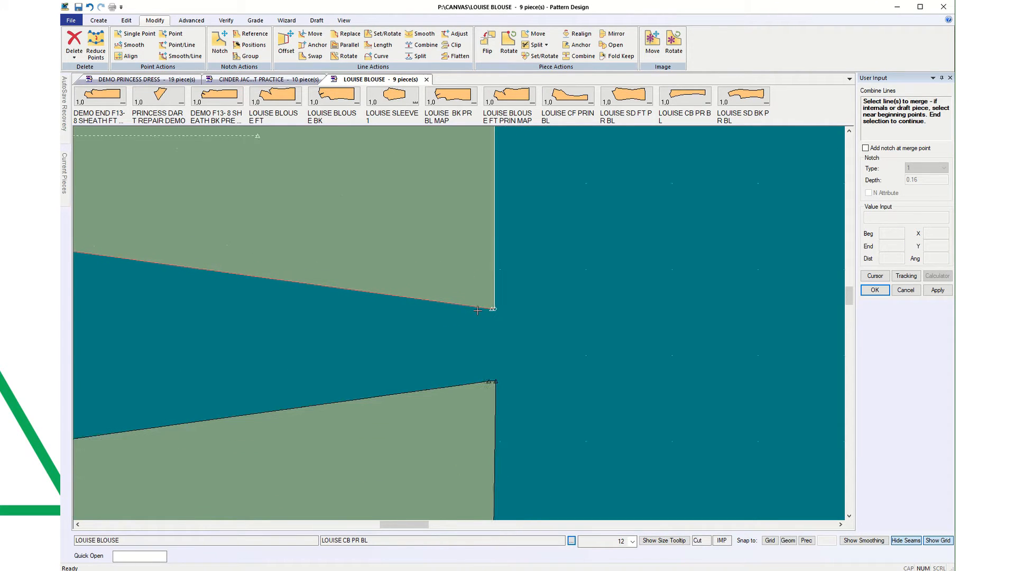
{"action": "scroll", "coordinate": [477, 311], "scroll_direction": "down", "scroll_amount": 3}
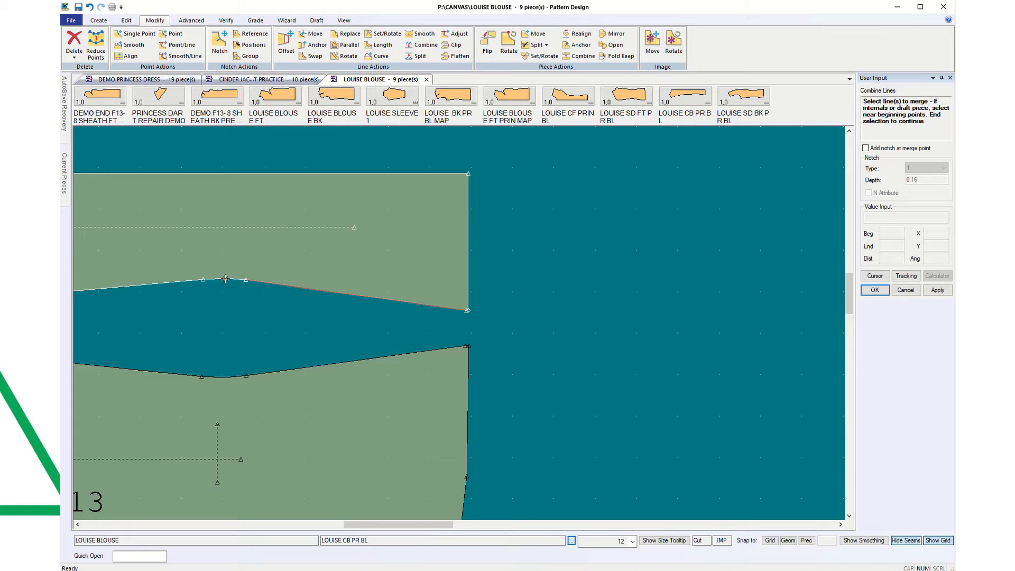
{"action": "left_click", "coordinate": [171, 282]}
{"action": "scroll", "coordinate": [254, 307], "scroll_direction": "down", "scroll_amount": 3}
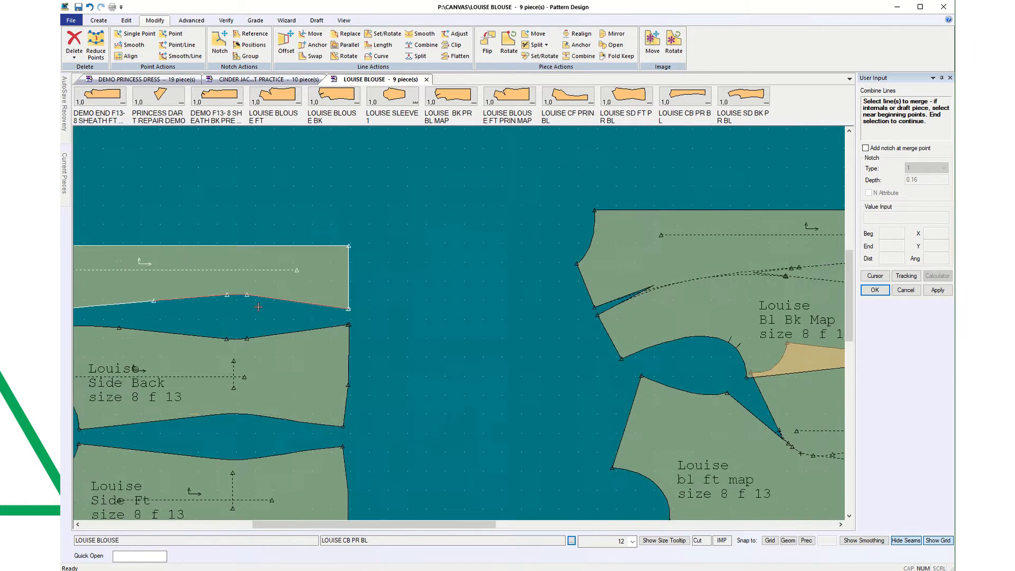
{"action": "scroll", "coordinate": [257, 307], "scroll_direction": "down", "scroll_amount": 2}
{"action": "left_click", "coordinate": [166, 305]}
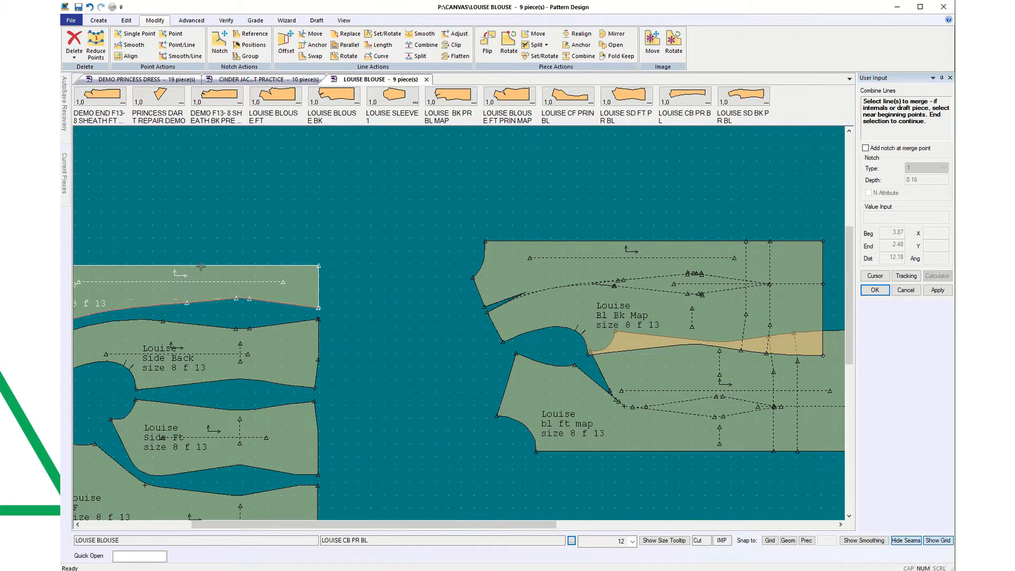
{"action": "right_click", "coordinate": [193, 210]}
{"action": "left_click", "coordinate": [209, 215]}
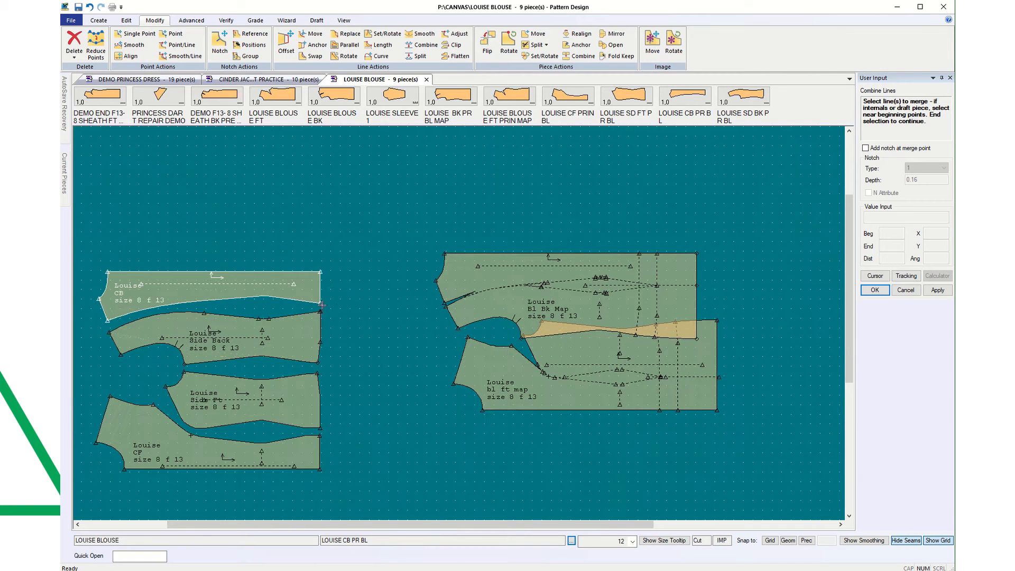
Step: Combine the Side Back piece's princess seam segments into one line and its hem segments into another
{"action": "scroll", "coordinate": [316, 317], "scroll_direction": "up", "scroll_amount": 5}
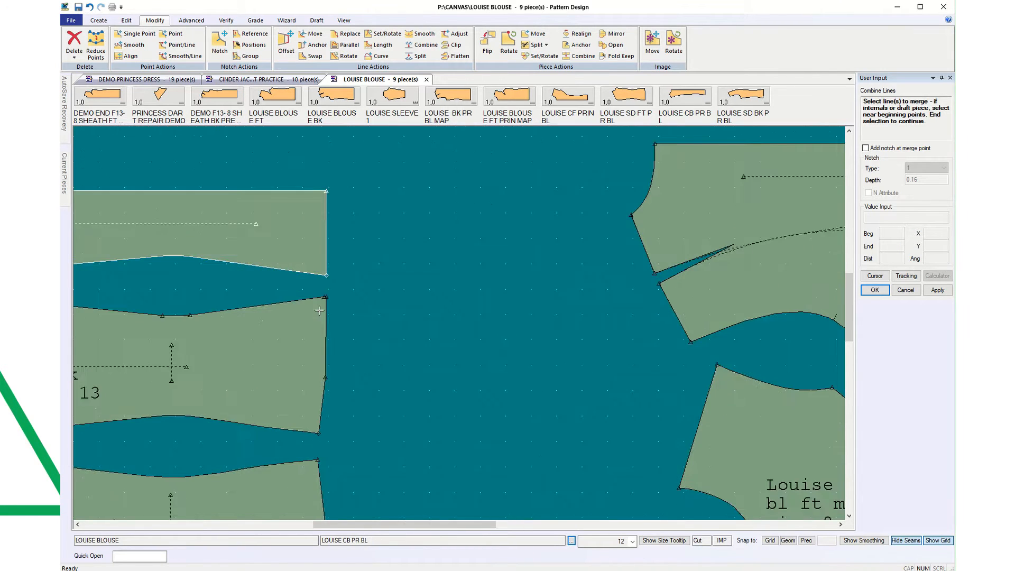
{"action": "scroll", "coordinate": [322, 291], "scroll_direction": "up", "scroll_amount": 2}
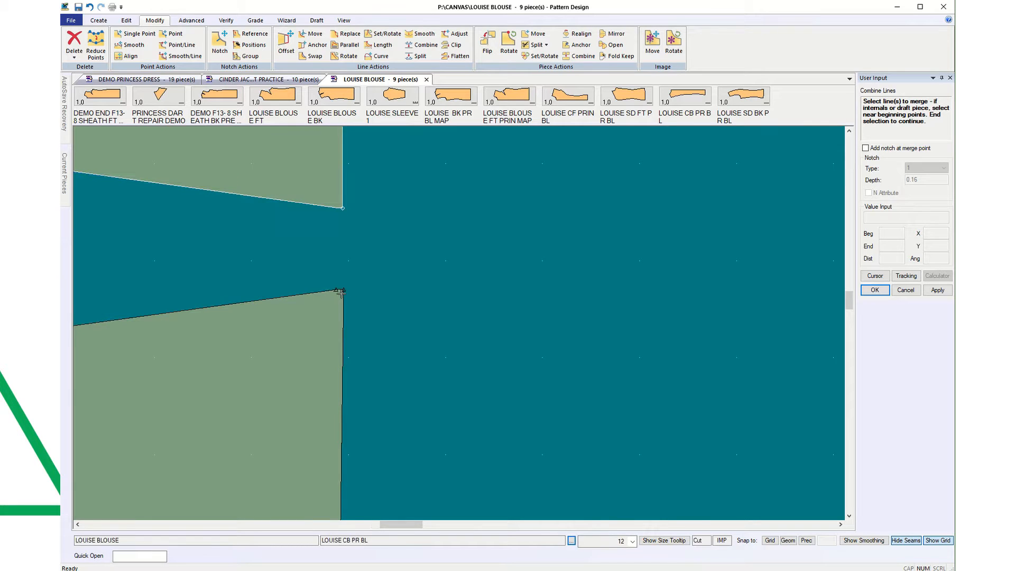
{"action": "left_click", "coordinate": [356, 273]}
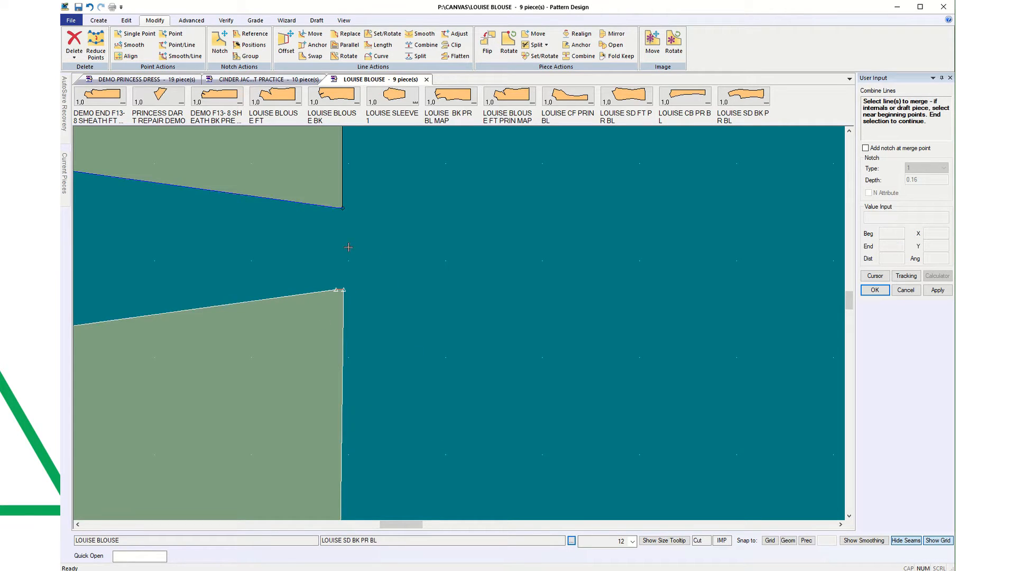
{"action": "scroll", "coordinate": [468, 332], "scroll_direction": "down", "scroll_amount": 4}
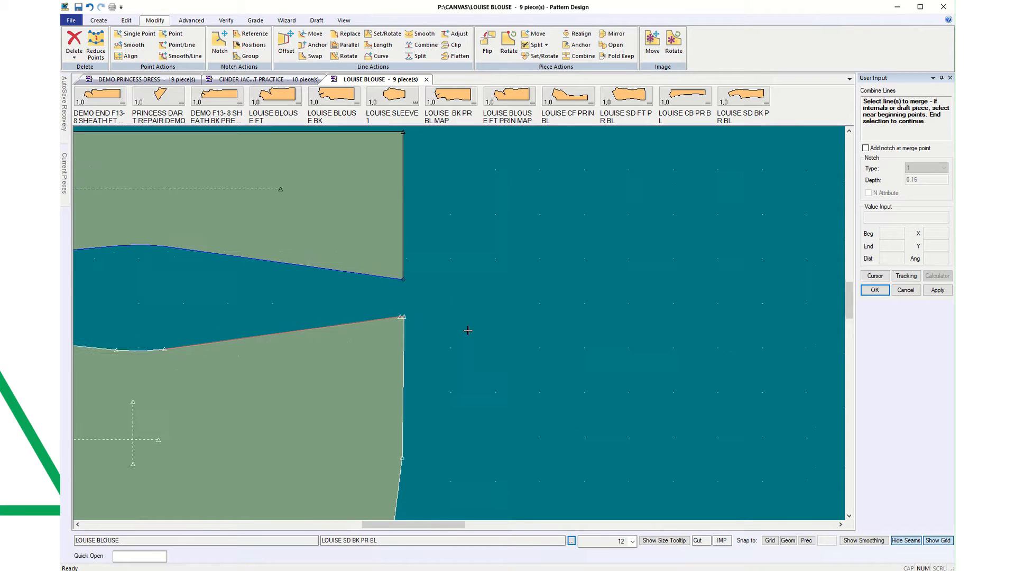
{"action": "left_click", "coordinate": [266, 339]}
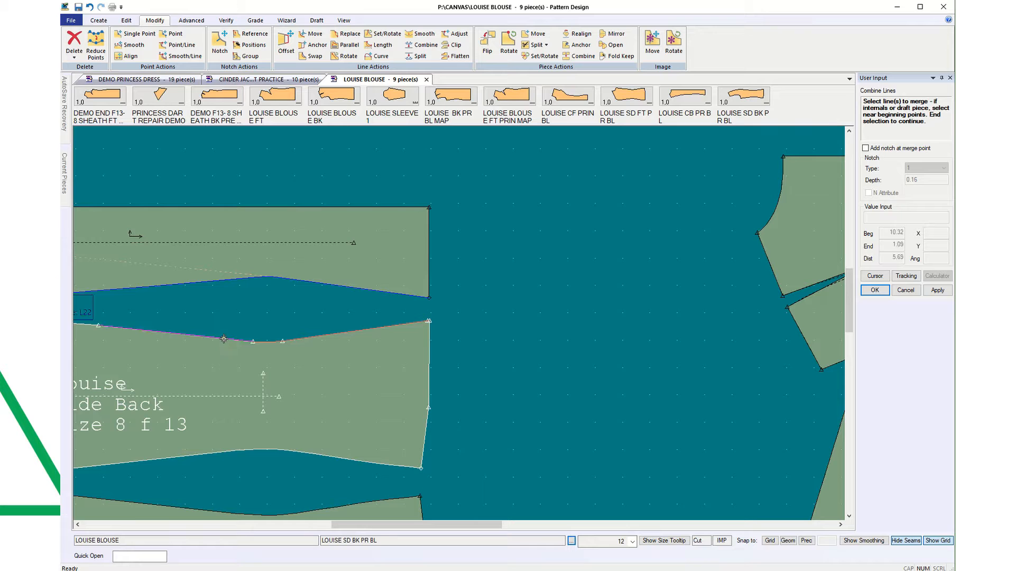
{"action": "left_click", "coordinate": [87, 323]}
{"action": "scroll", "coordinate": [494, 382], "scroll_direction": "down", "scroll_amount": 3}
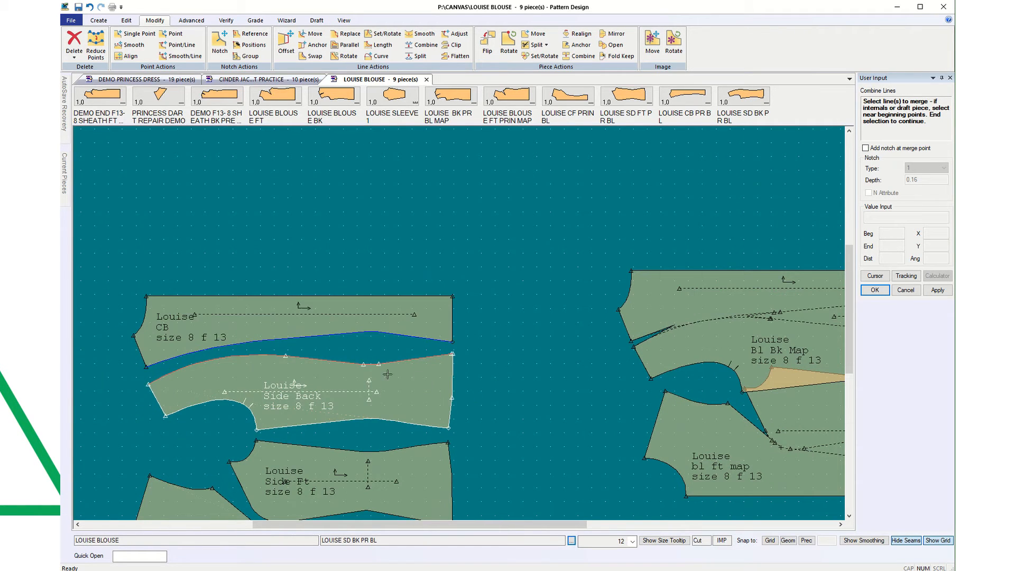
{"action": "left_click", "coordinate": [501, 342]}
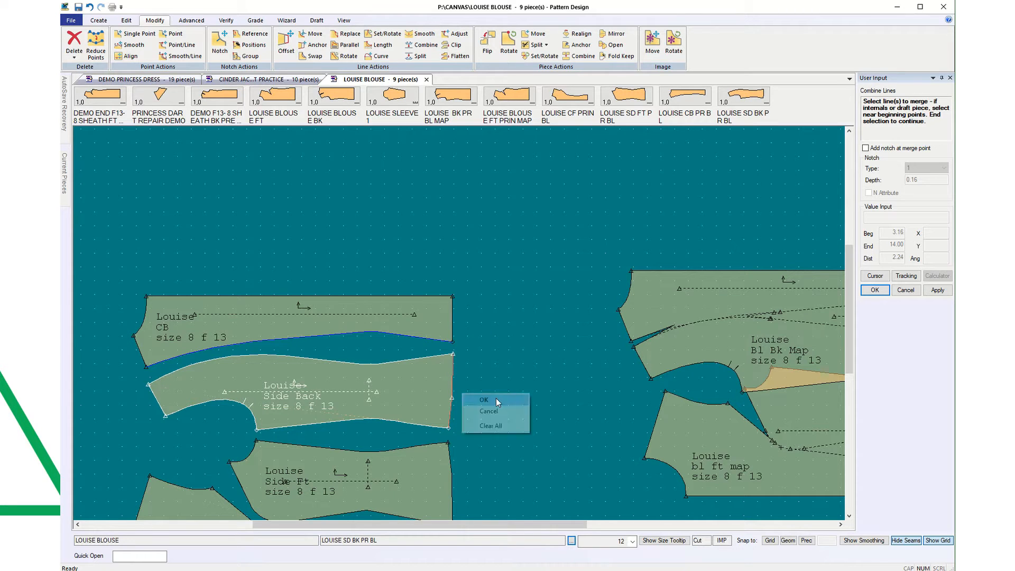
{"action": "left_click", "coordinate": [221, 379]}
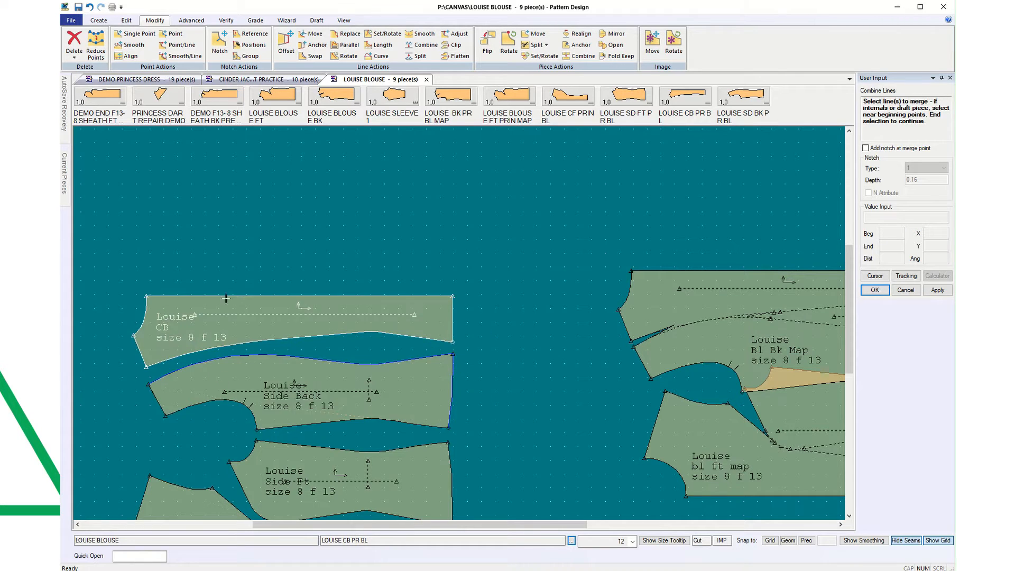
Step: Review the four panel pieces and inspect the combined lines at the CB and Side Back hem corners
{"action": "left_click_drag", "start_coordinate": [846, 321], "coordinate": [850, 355]}
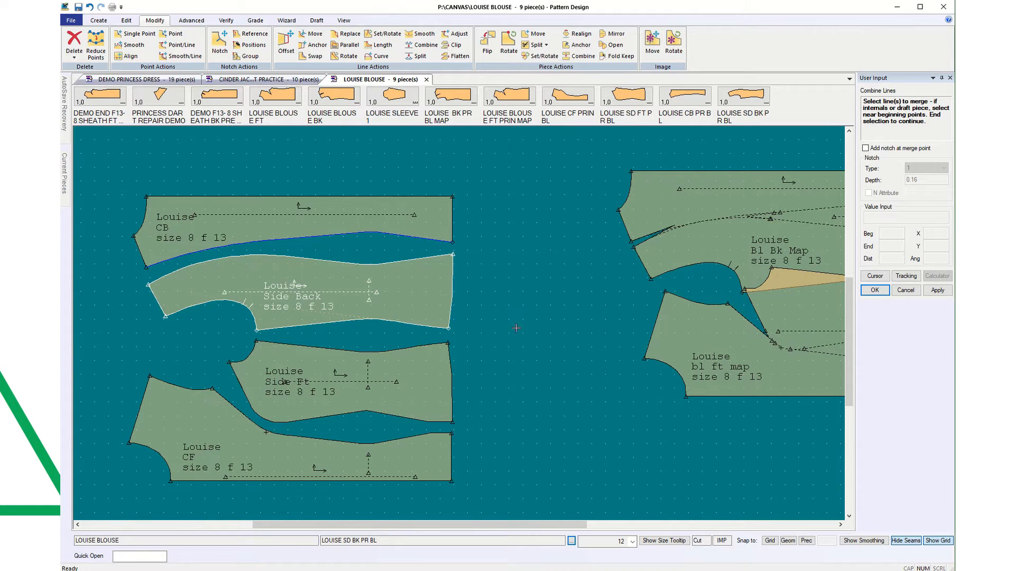
{"action": "scroll", "coordinate": [652, 387], "scroll_direction": "up", "scroll_amount": 2}
{"action": "scroll", "coordinate": [642, 385], "scroll_direction": "down", "scroll_amount": 2}
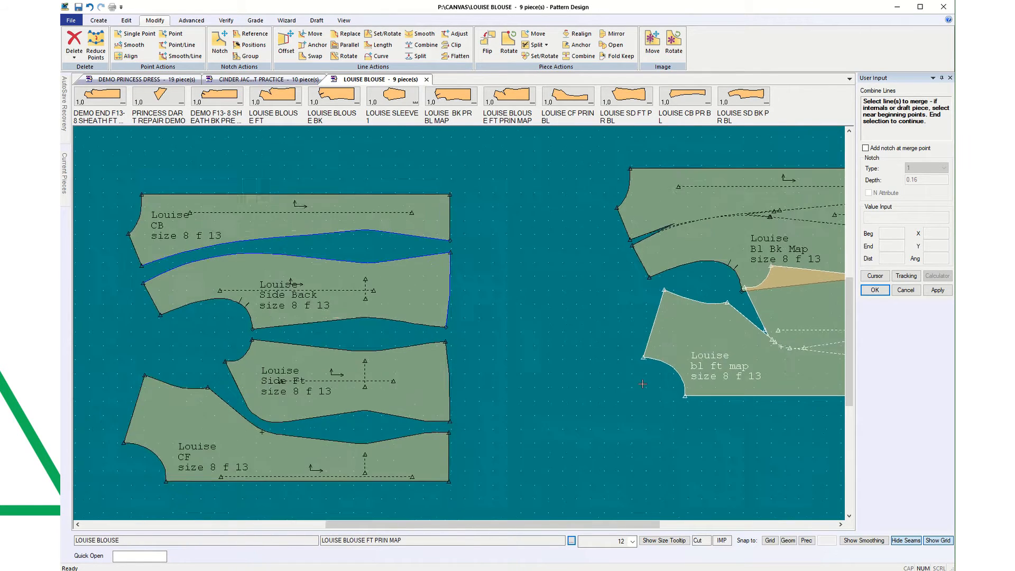
{"action": "scroll", "coordinate": [642, 384], "scroll_direction": "down", "scroll_amount": 1}
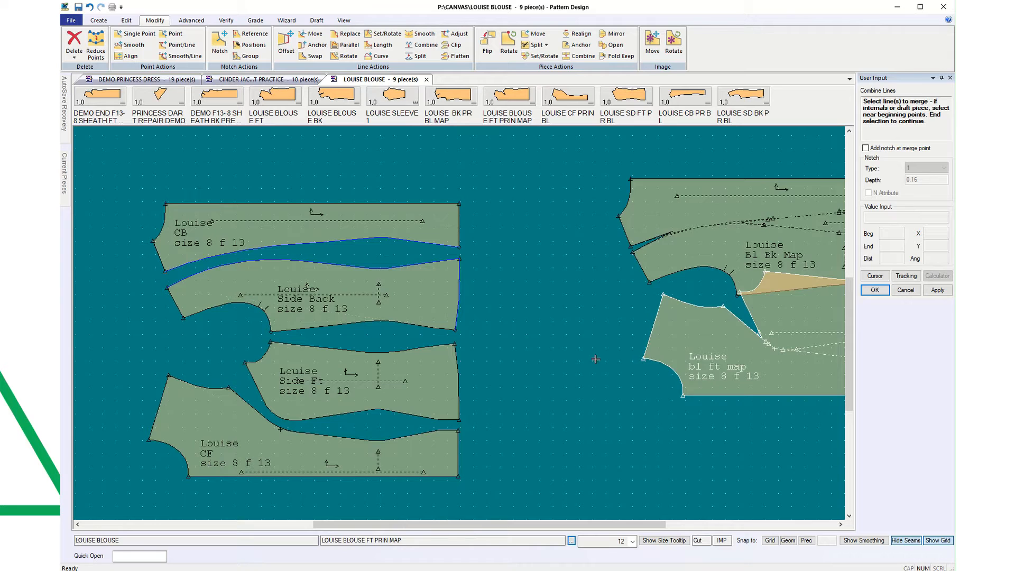
{"action": "left_click", "coordinate": [388, 280]}
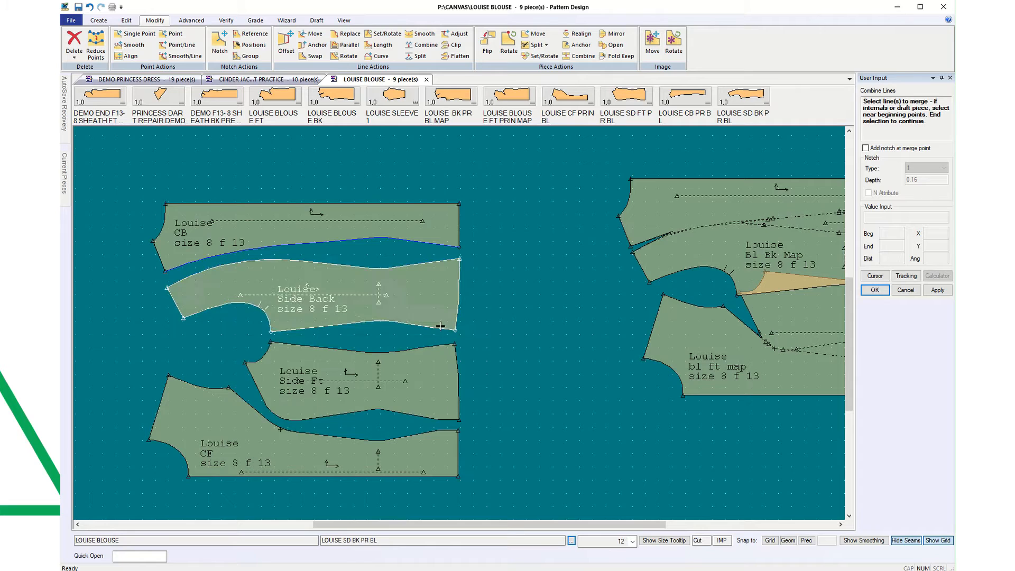
{"action": "scroll", "coordinate": [462, 246], "scroll_direction": "up", "scroll_amount": 5}
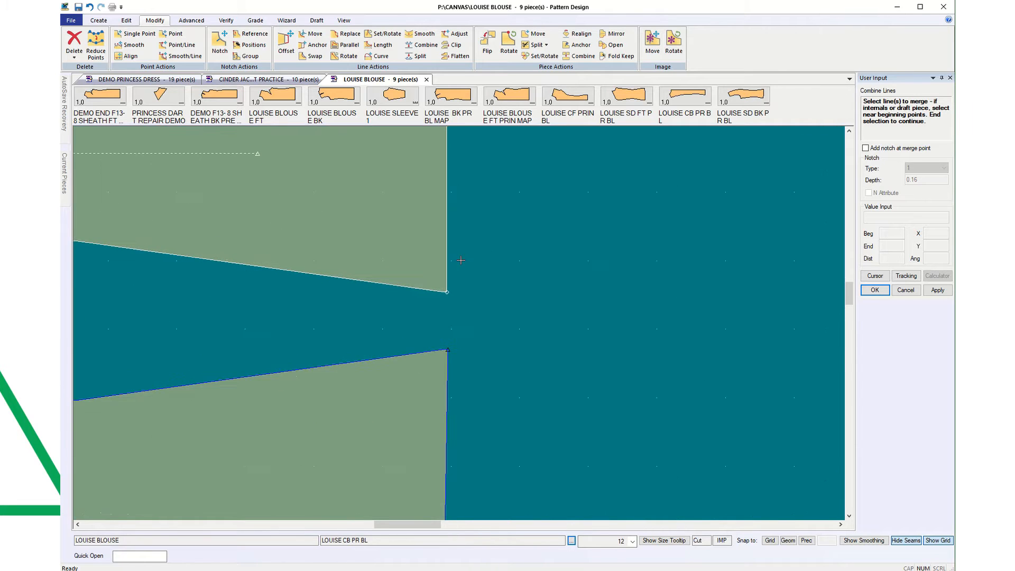
{"action": "scroll", "coordinate": [461, 260], "scroll_direction": "up", "scroll_amount": 1}
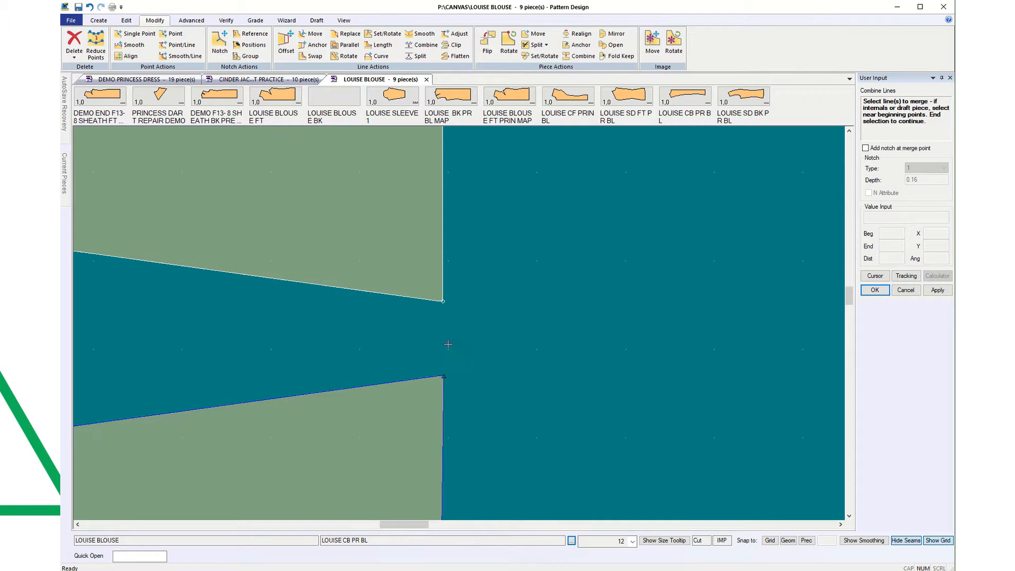
Step: Inspect the Side Back and CB hem corners at several scales, then look over all four panels beside their maps
{"action": "scroll", "coordinate": [460, 344], "scroll_direction": "down", "scroll_amount": 2}
{"action": "scroll", "coordinate": [467, 348], "scroll_direction": "down", "scroll_amount": 1}
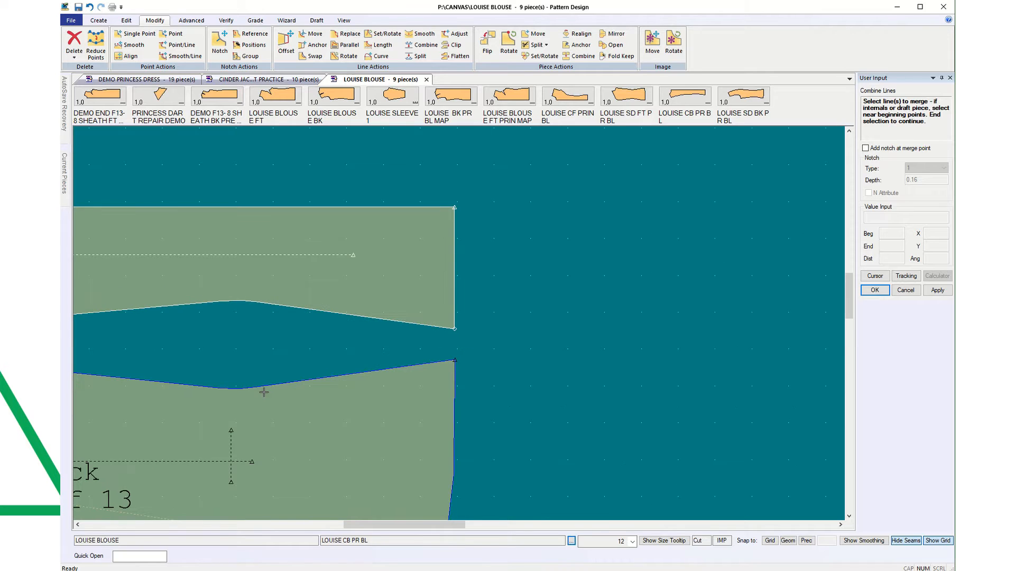
{"action": "left_click", "coordinate": [455, 360]}
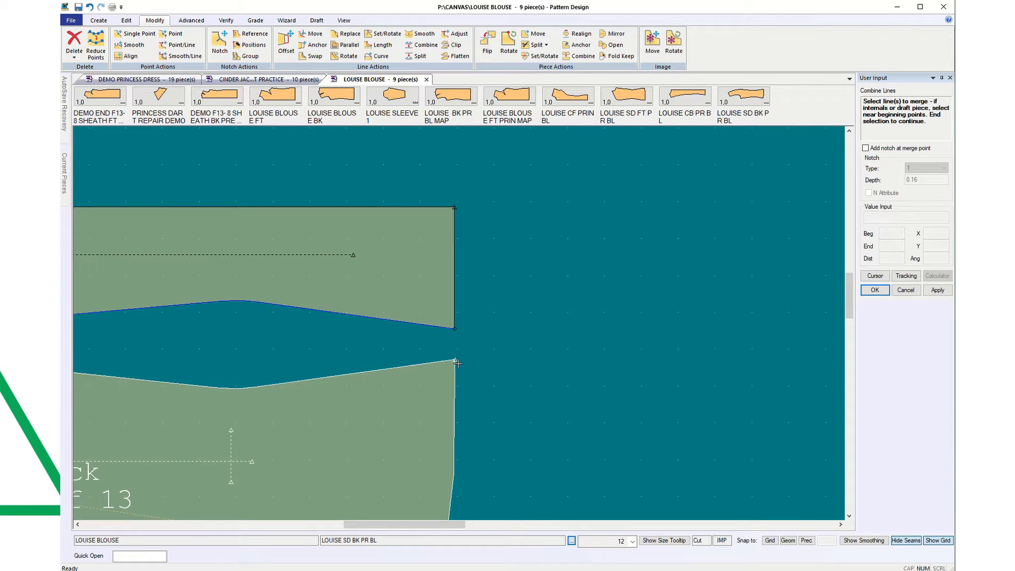
{"action": "left_click", "coordinate": [451, 387]}
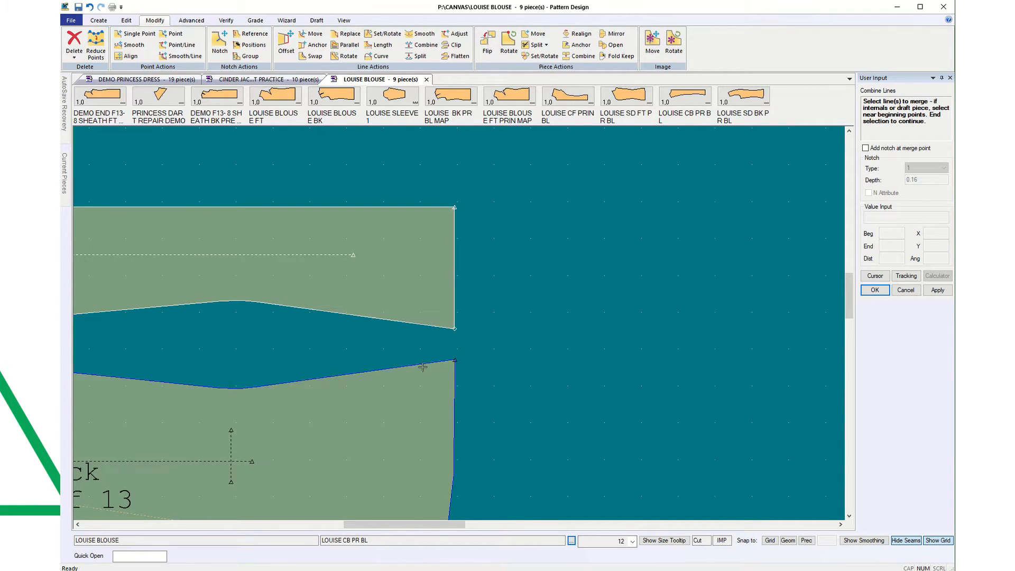
{"action": "left_click", "coordinate": [461, 393]}
{"action": "scroll", "coordinate": [457, 331], "scroll_direction": "up", "scroll_amount": 5}
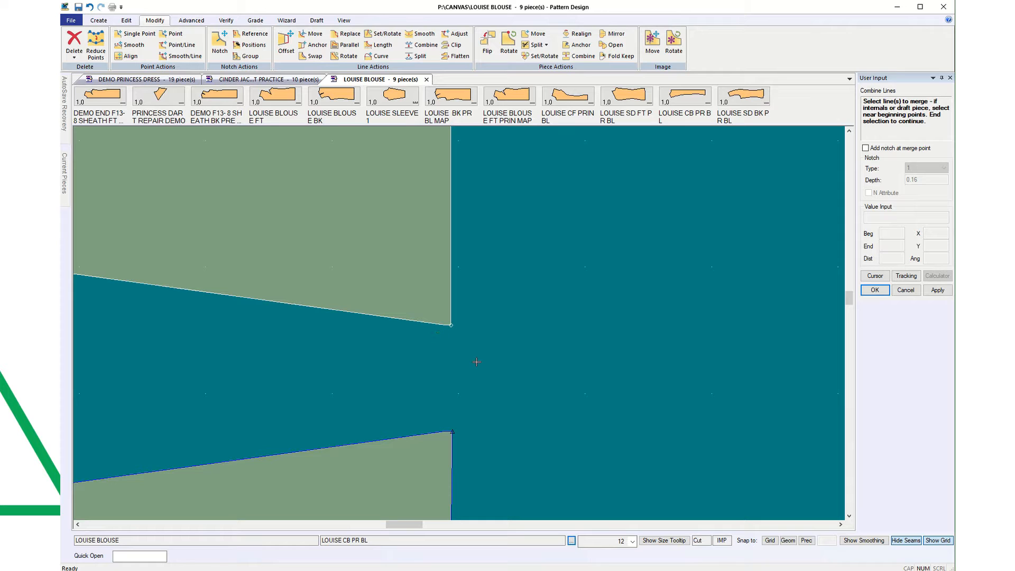
{"action": "scroll", "coordinate": [477, 361], "scroll_direction": "down", "scroll_amount": 5}
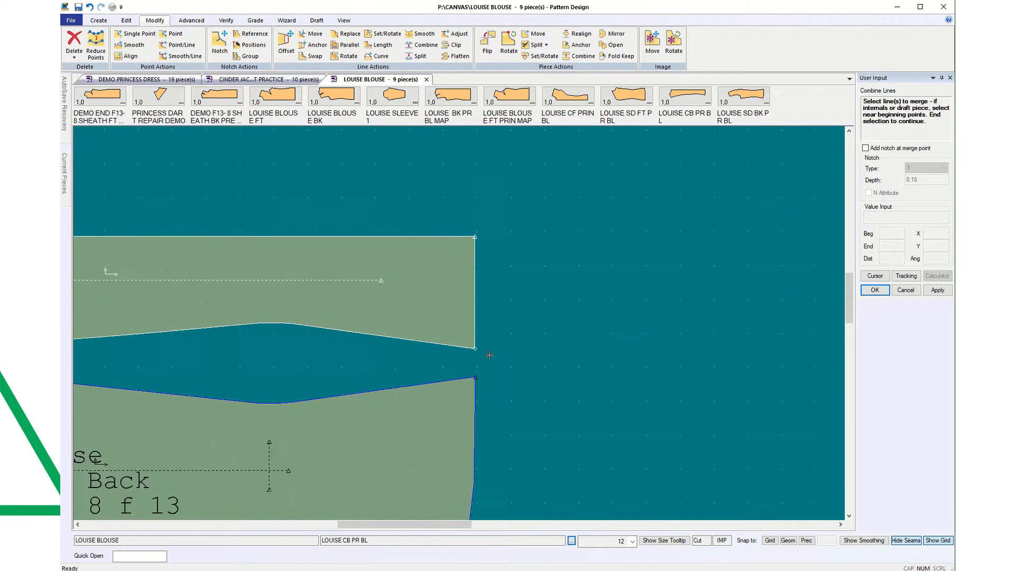
{"action": "scroll", "coordinate": [489, 355], "scroll_direction": "down", "scroll_amount": 5}
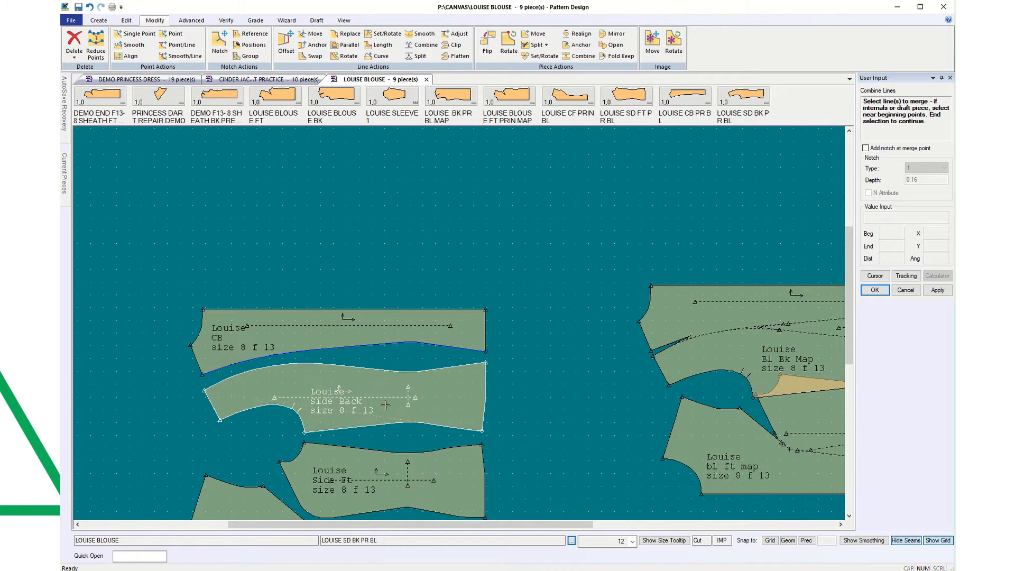
{"action": "left_click", "coordinate": [518, 426]}
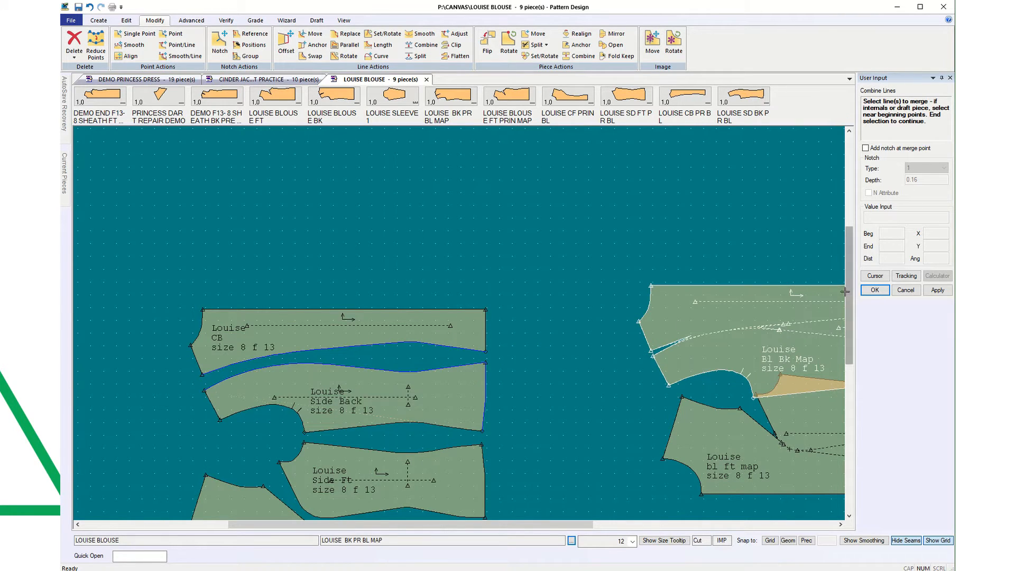
{"action": "left_click_drag", "start_coordinate": [852, 294], "coordinate": [851, 325]}
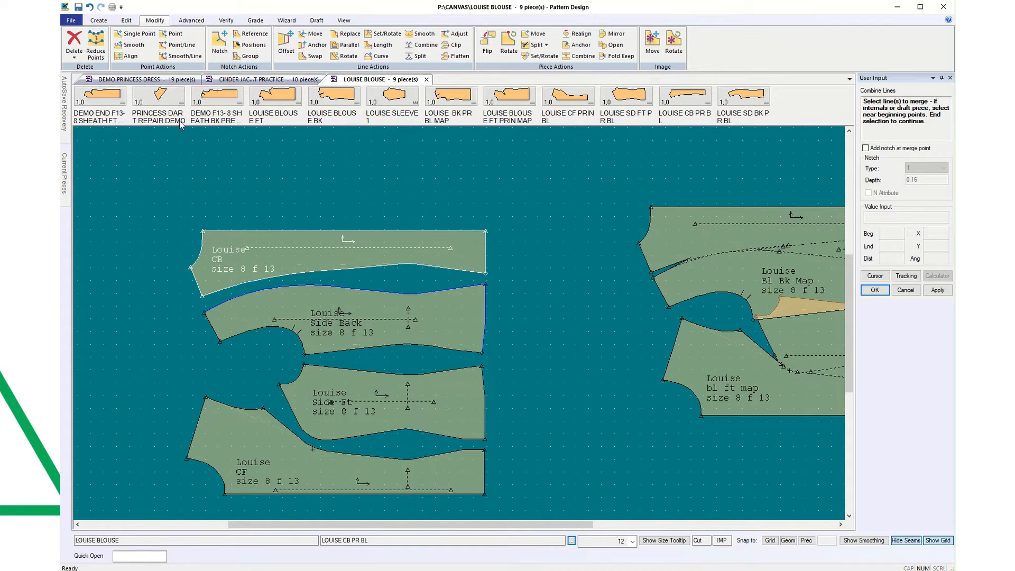
Step: Start a Line Length measurement and select the back princess seams, the side seams and the front princess seams of the four panels
{"action": "left_click", "coordinate": [226, 20]}
{"action": "left_click", "coordinate": [288, 45]}
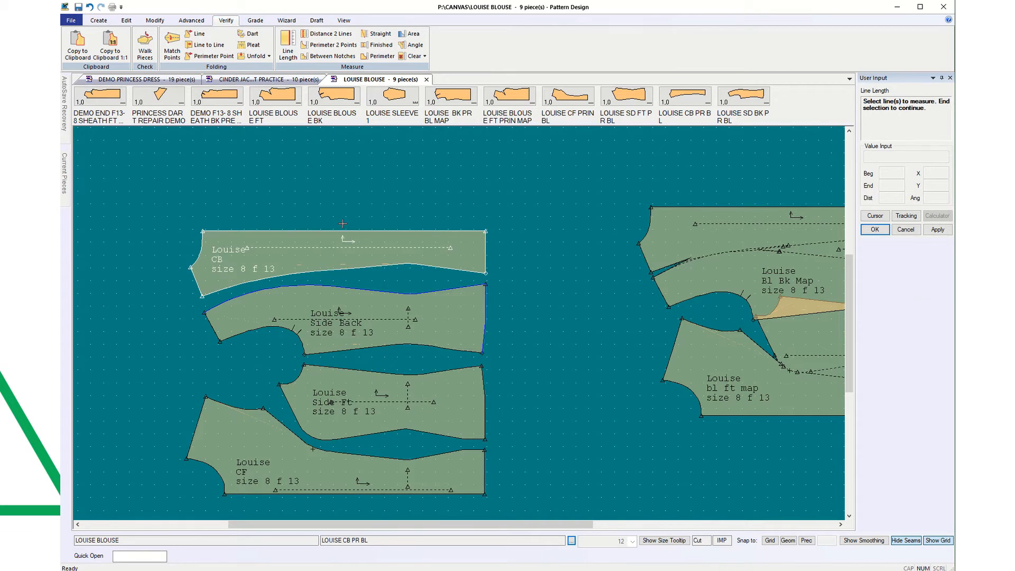
{"action": "left_click", "coordinate": [359, 265]}
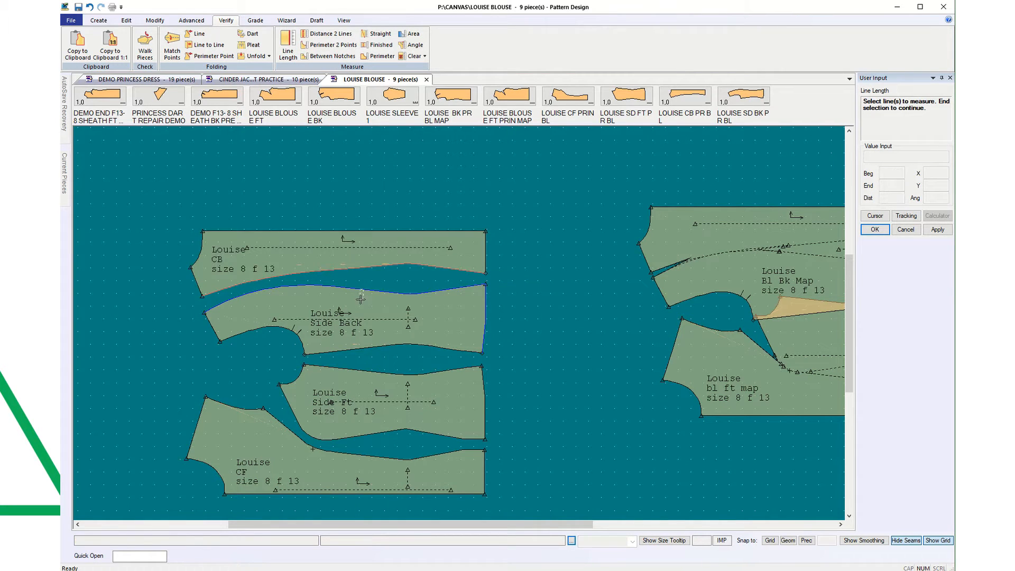
{"action": "left_click", "coordinate": [371, 292]}
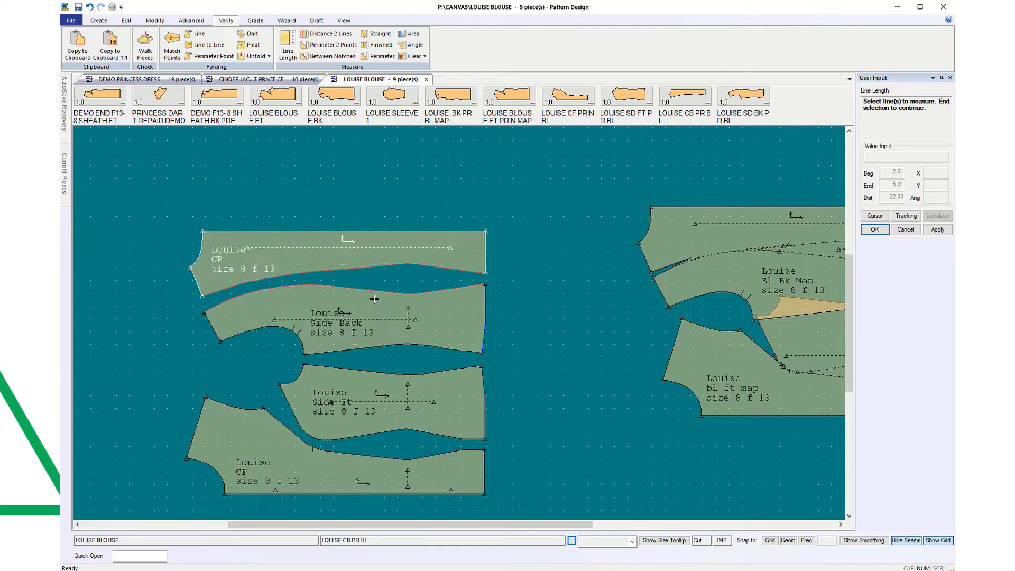
{"action": "left_click", "coordinate": [412, 345]}
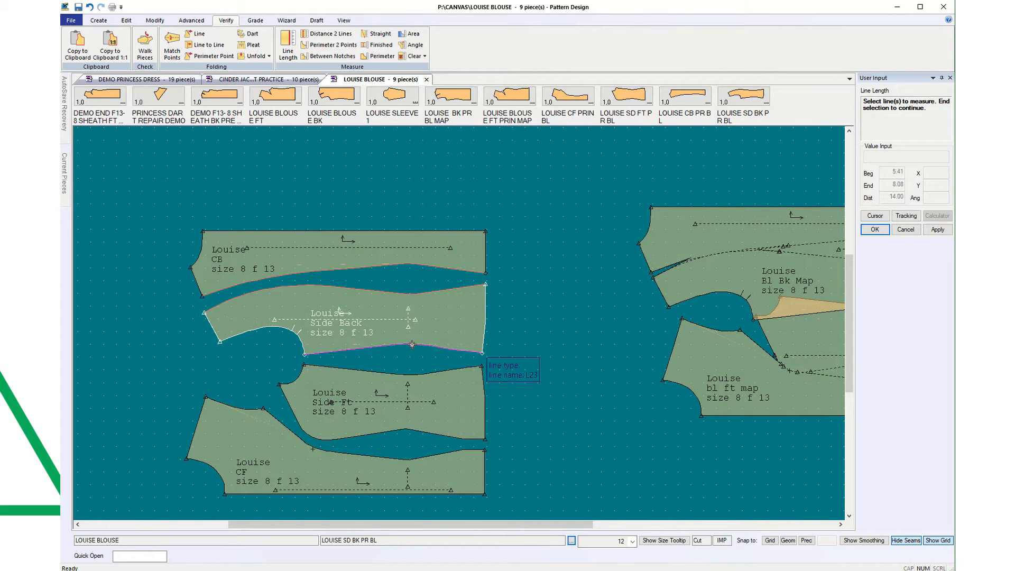
{"action": "left_click", "coordinate": [410, 430]}
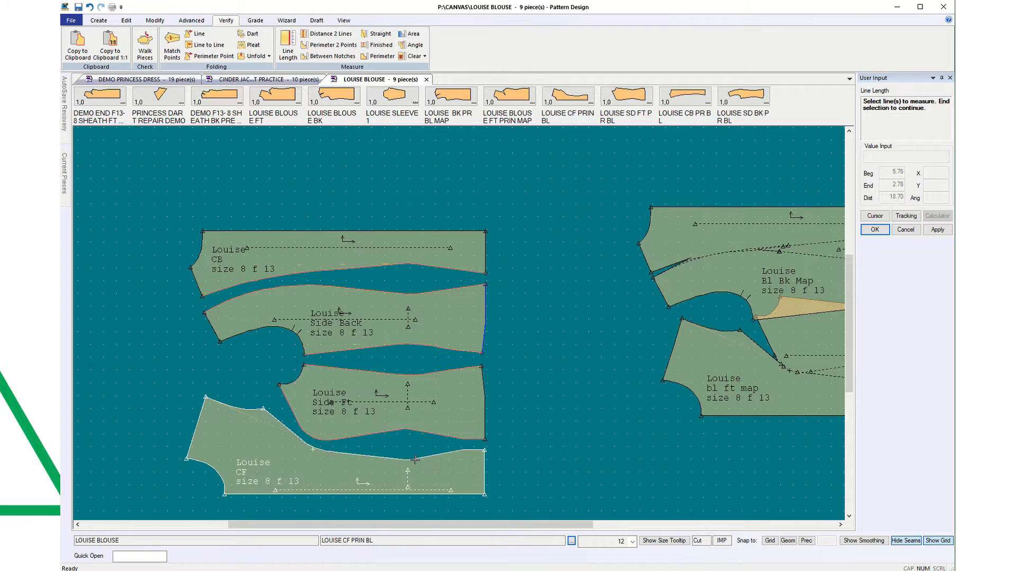
{"action": "left_click", "coordinate": [415, 460]}
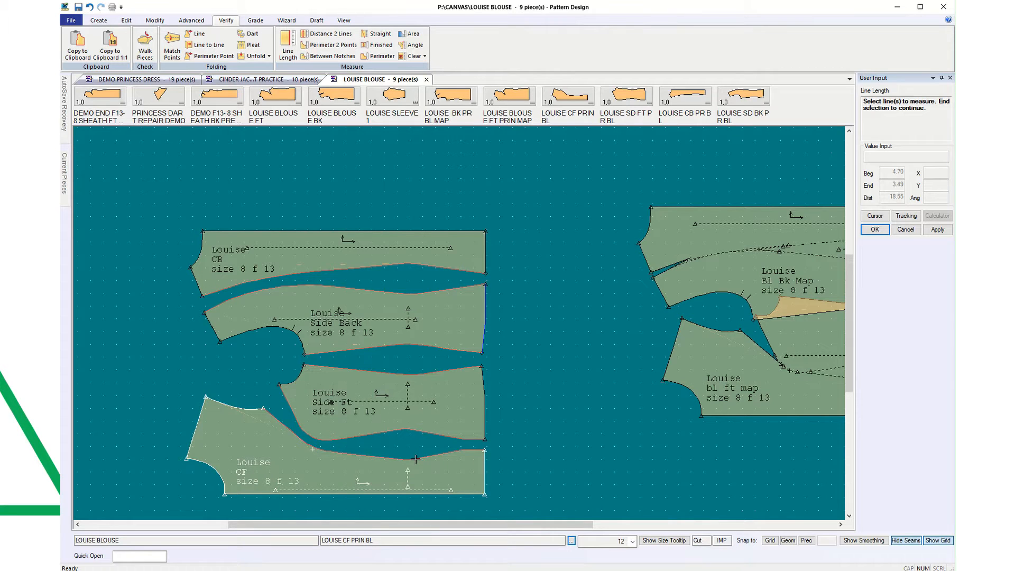
Step: Add the shoulder lines of the CF, Side Back and CB pieces and finish measuring all selected lines
{"action": "left_click", "coordinate": [196, 433]}
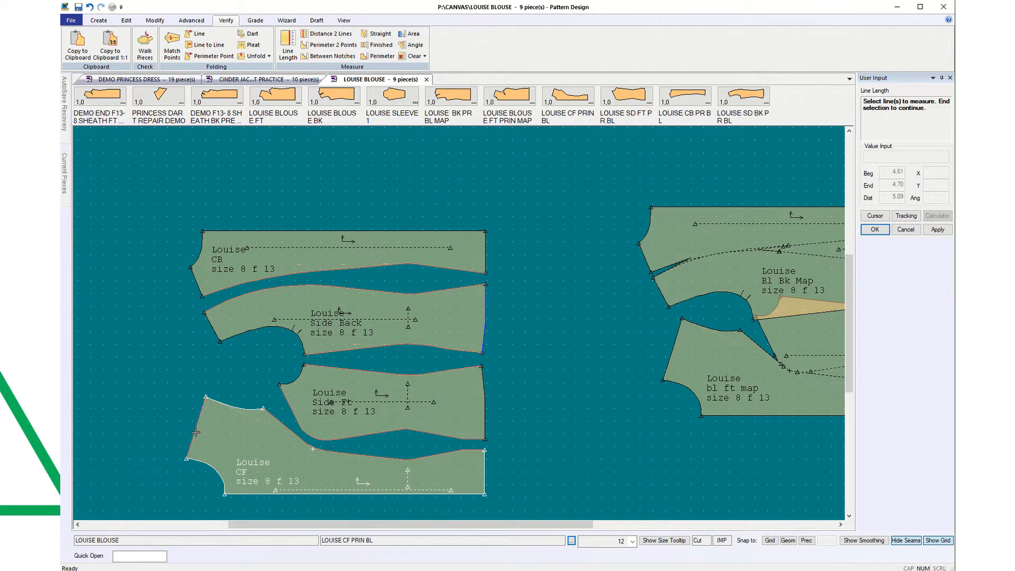
{"action": "left_click", "coordinate": [214, 332]}
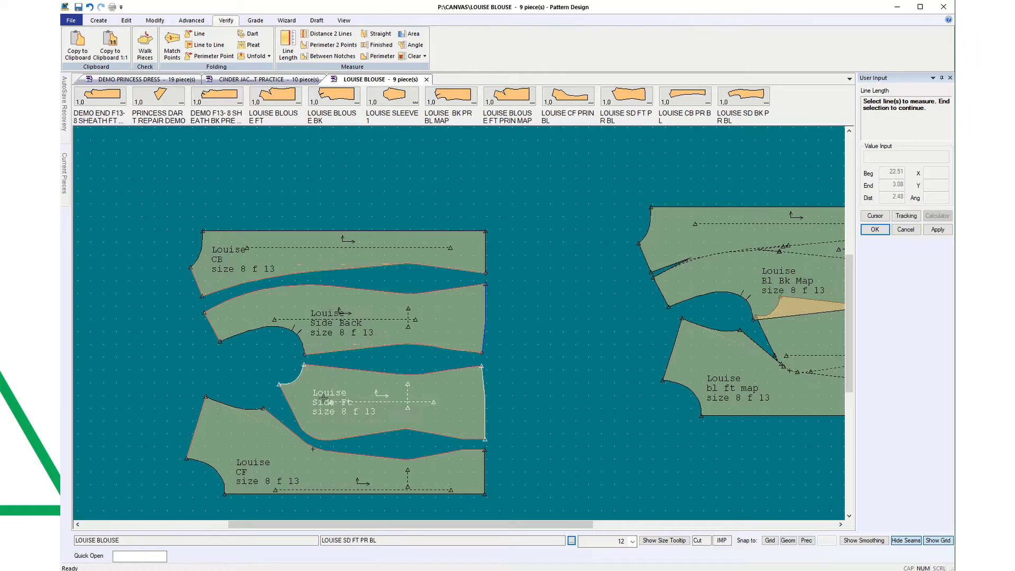
{"action": "right_click", "coordinate": [327, 179]}
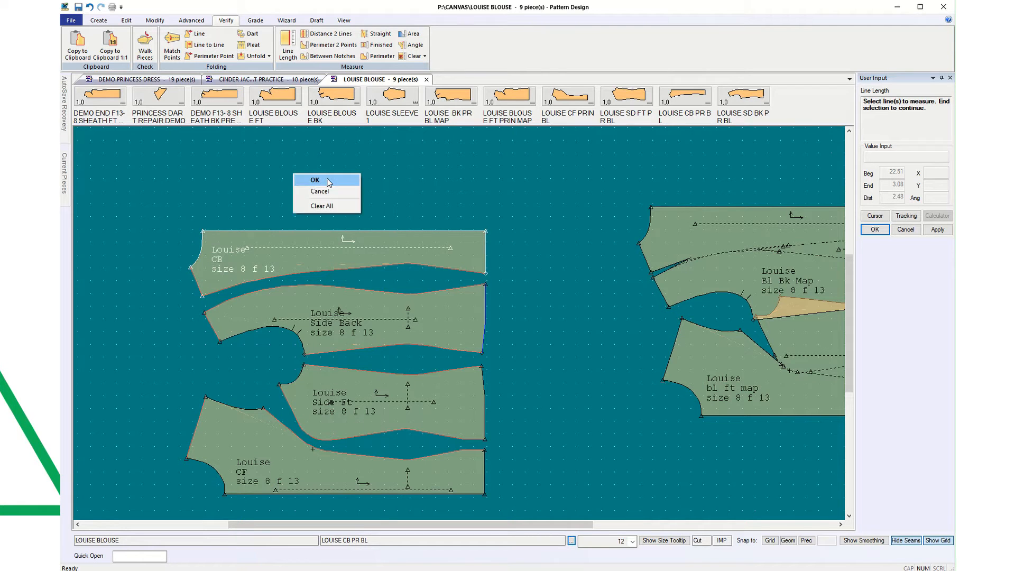
{"action": "left_click", "coordinate": [329, 181]}
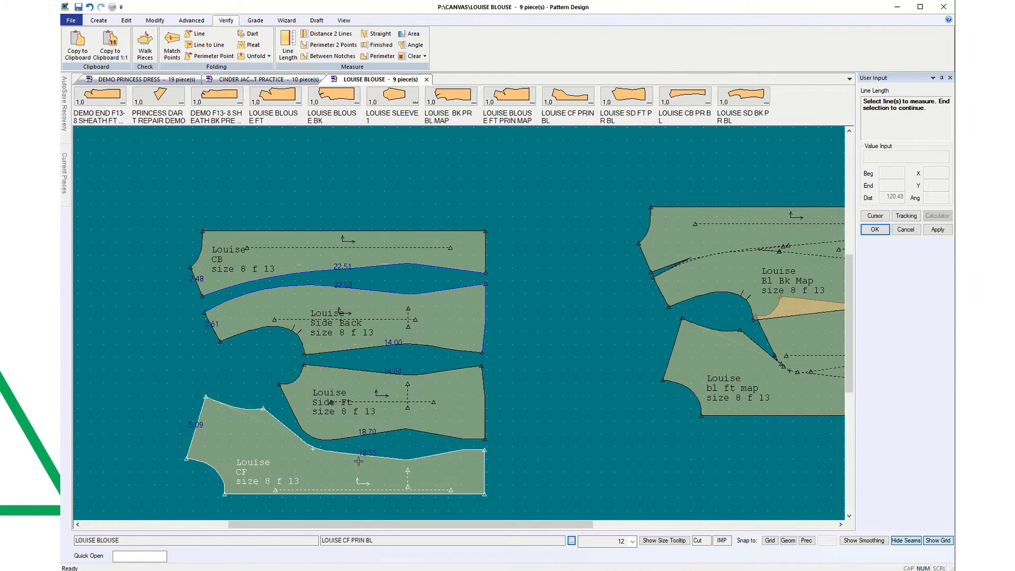
Step: Compare the measured lengths of the matching seams, going from the front princess seam to the side seam and the back princess seam
{"action": "scroll", "coordinate": [377, 361], "scroll_direction": "up", "scroll_amount": 4}
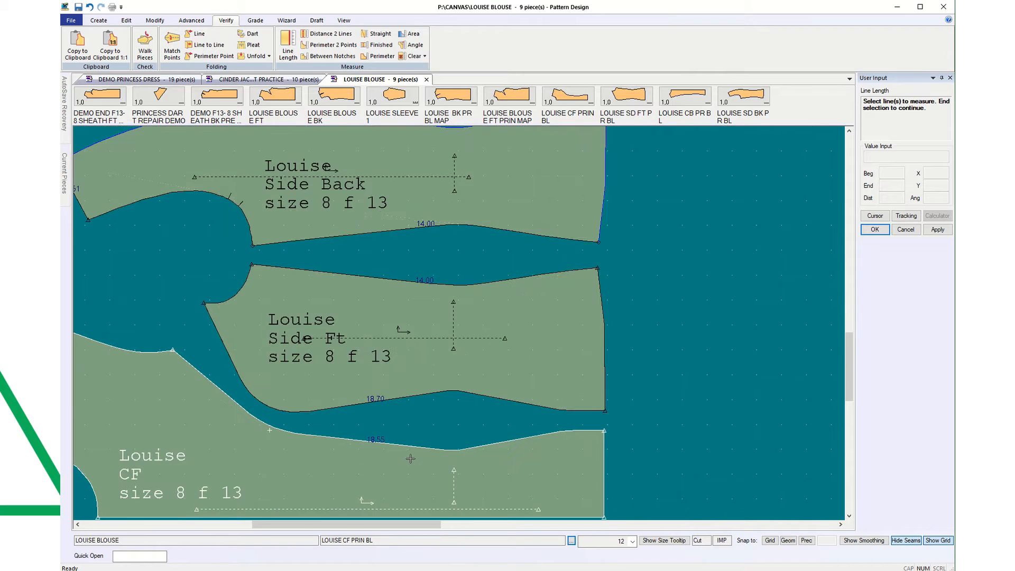
{"action": "scroll", "coordinate": [411, 459], "scroll_direction": "up", "scroll_amount": 2}
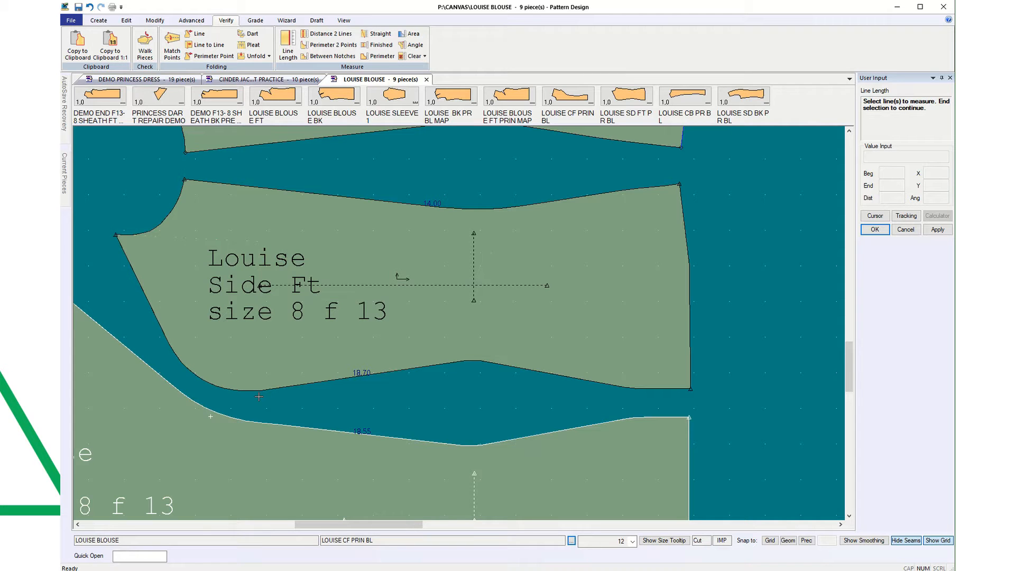
{"action": "scroll", "coordinate": [470, 427], "scroll_direction": "down", "scroll_amount": 3}
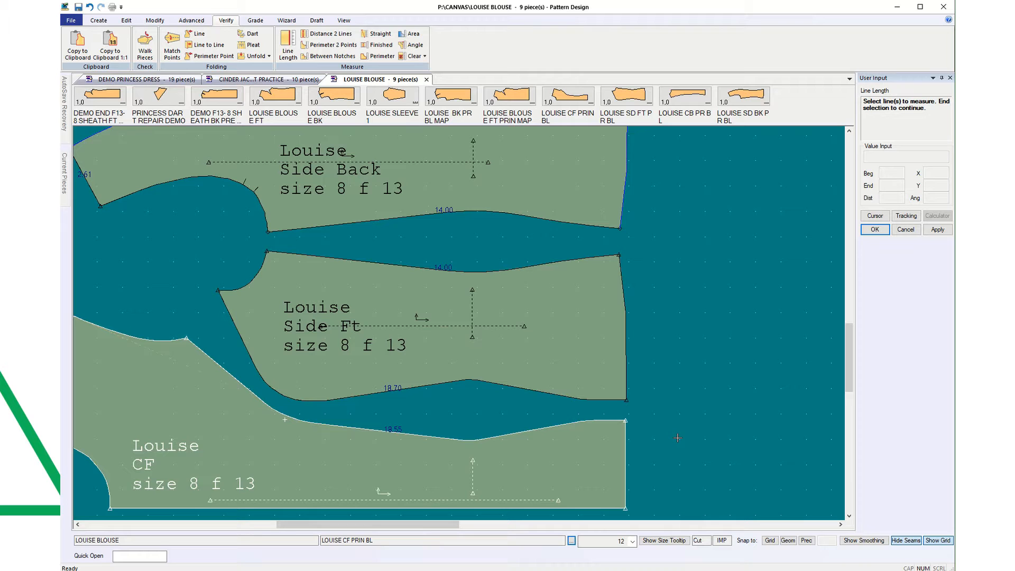
{"action": "scroll", "coordinate": [676, 438], "scroll_direction": "down", "scroll_amount": 1}
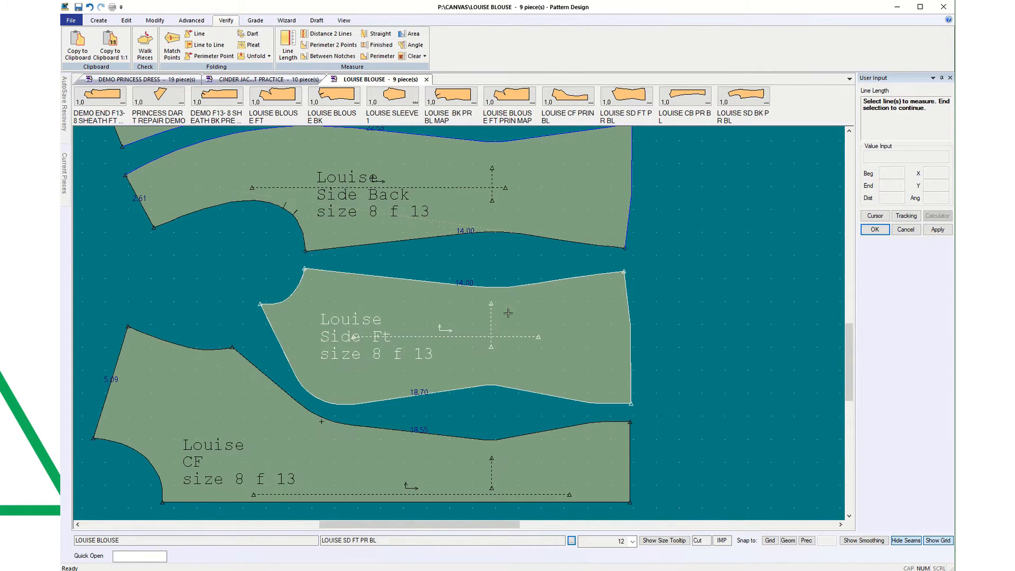
{"action": "scroll", "coordinate": [555, 260], "scroll_direction": "down", "scroll_amount": 2}
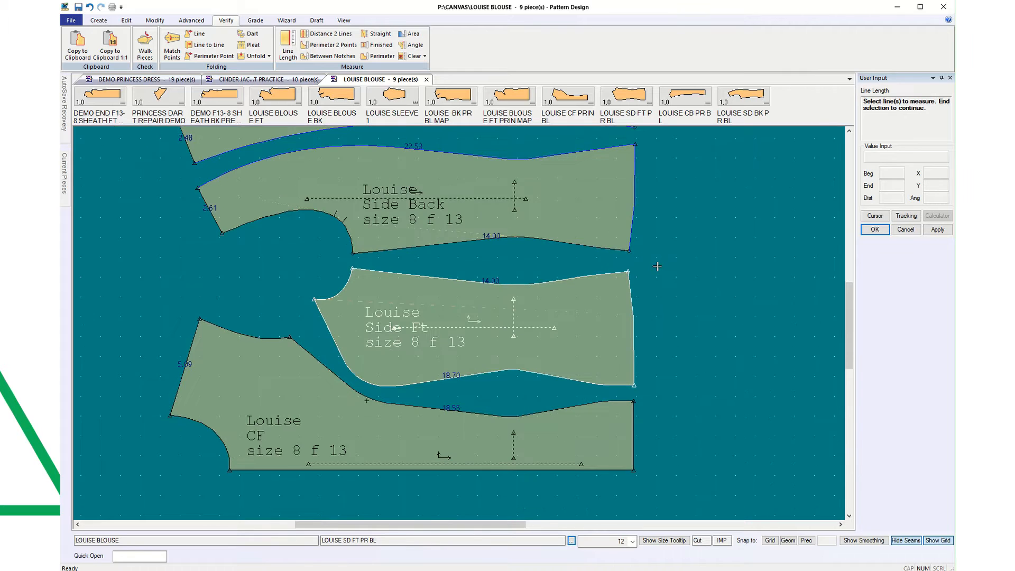
{"action": "left_click_drag", "start_coordinate": [853, 315], "coordinate": [852, 281]}
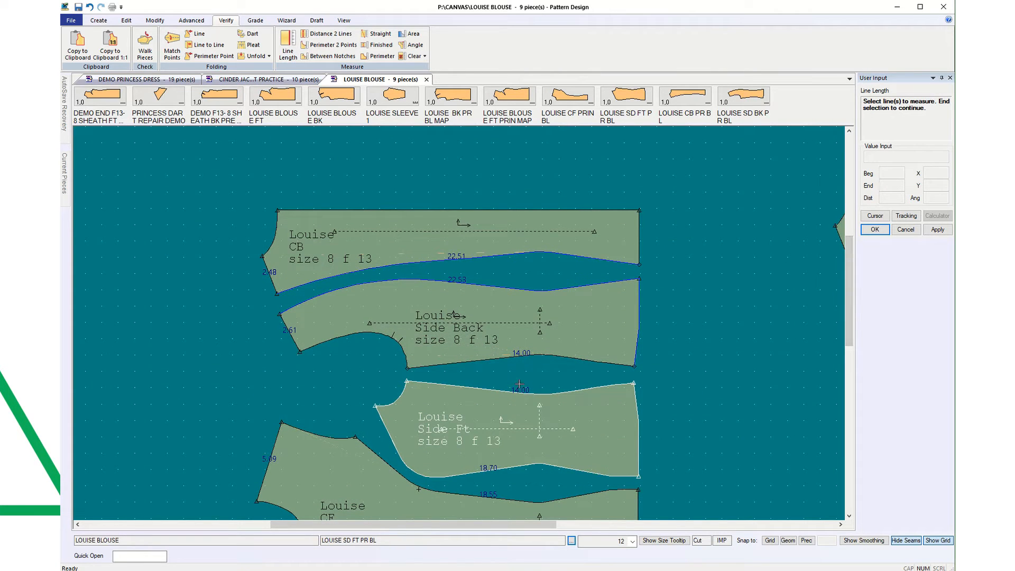
{"action": "scroll", "coordinate": [467, 309], "scroll_direction": "up", "scroll_amount": 3}
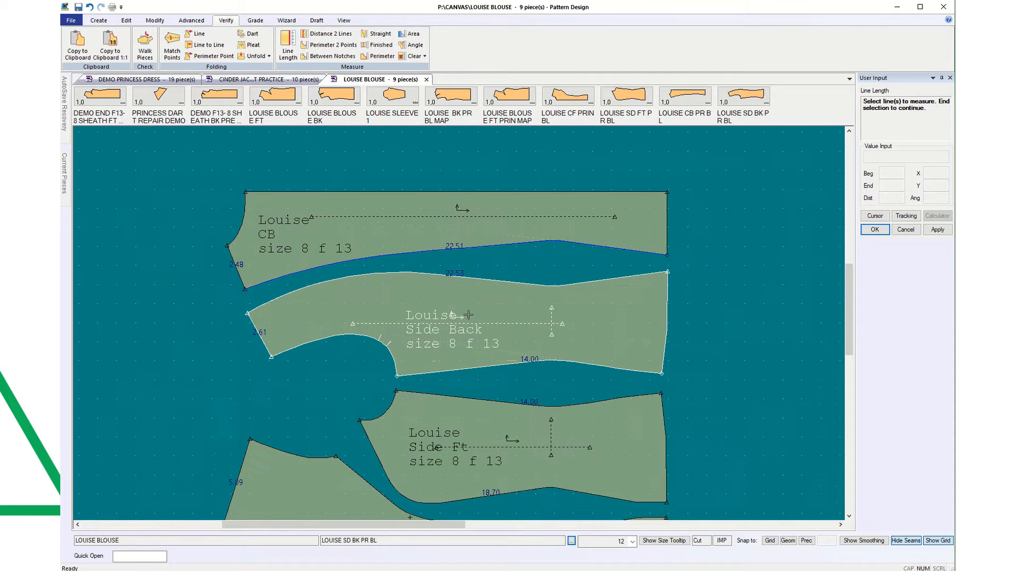
{"action": "scroll", "coordinate": [462, 284], "scroll_direction": "up", "scroll_amount": 3}
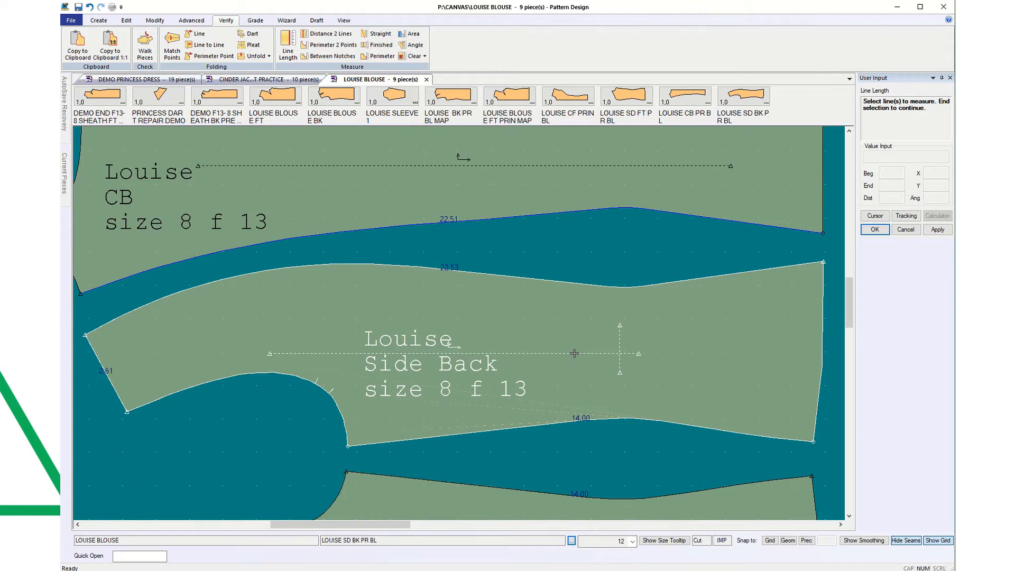
{"action": "scroll", "coordinate": [574, 353], "scroll_direction": "down", "scroll_amount": 2}
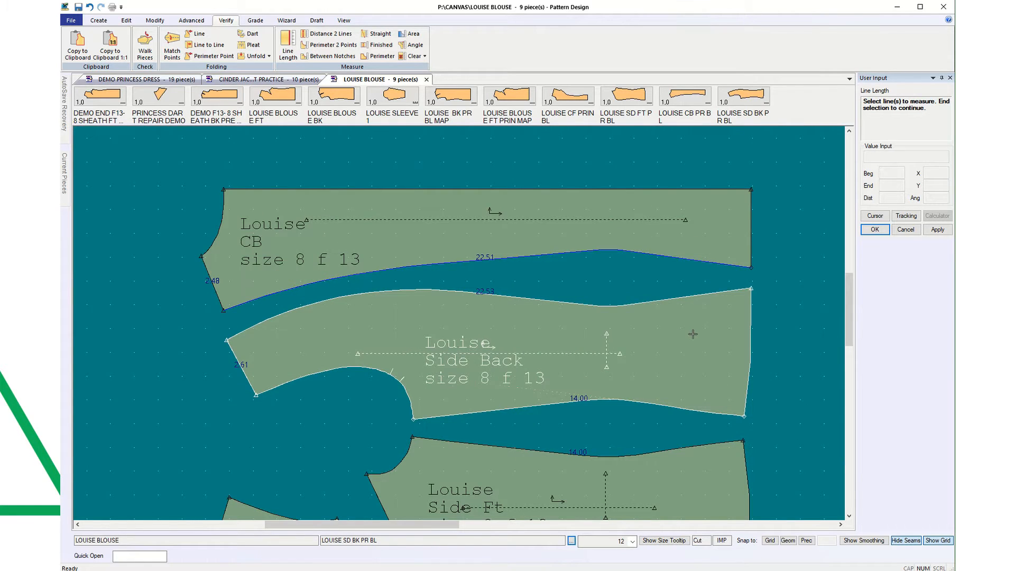
{"action": "scroll", "coordinate": [688, 332], "scroll_direction": "up", "scroll_amount": 2}
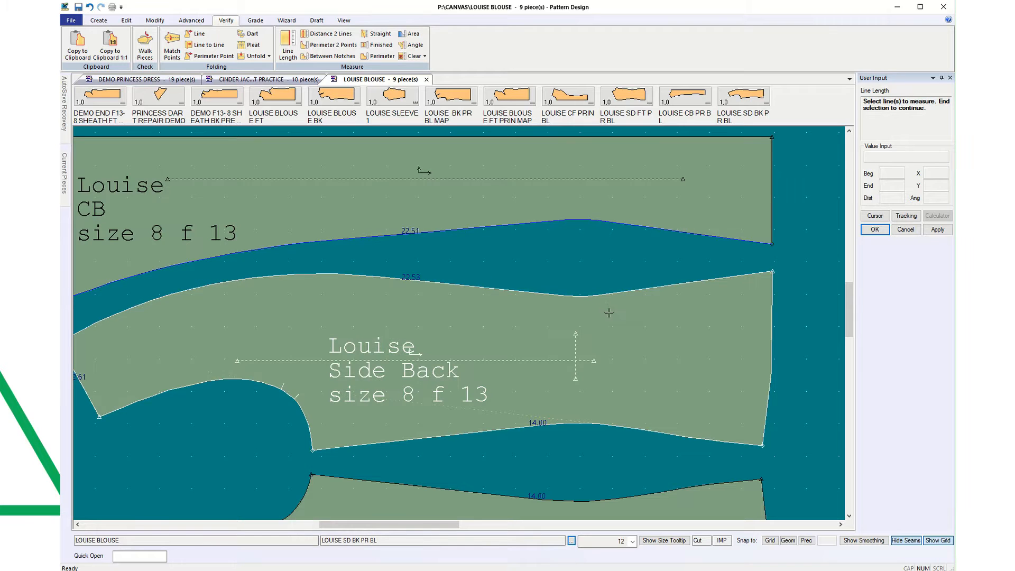
{"action": "scroll", "coordinate": [729, 397], "scroll_direction": "up", "scroll_amount": 4}
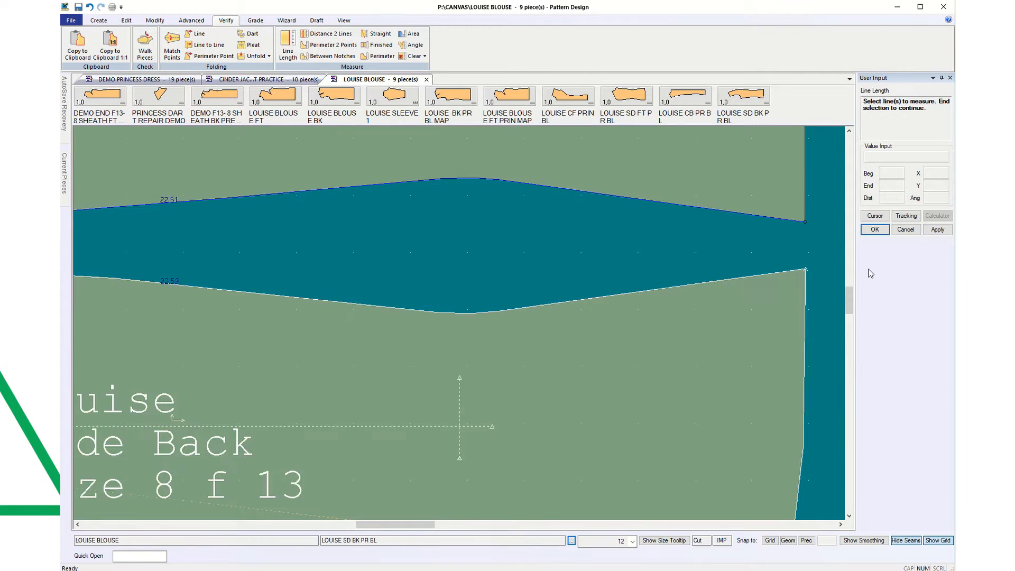
Step: Leave the Line Length measurement and move the Side Back piece up against the CB piece so their princess seam hem corners meet
{"action": "left_click", "coordinate": [901, 234]}
{"action": "left_click_drag", "start_coordinate": [732, 363], "coordinate": [731, 313]}
{"action": "scroll", "coordinate": [804, 210], "scroll_direction": "up", "scroll_amount": 5}
{"action": "scroll", "coordinate": [805, 218], "scroll_direction": "up", "scroll_amount": 12}
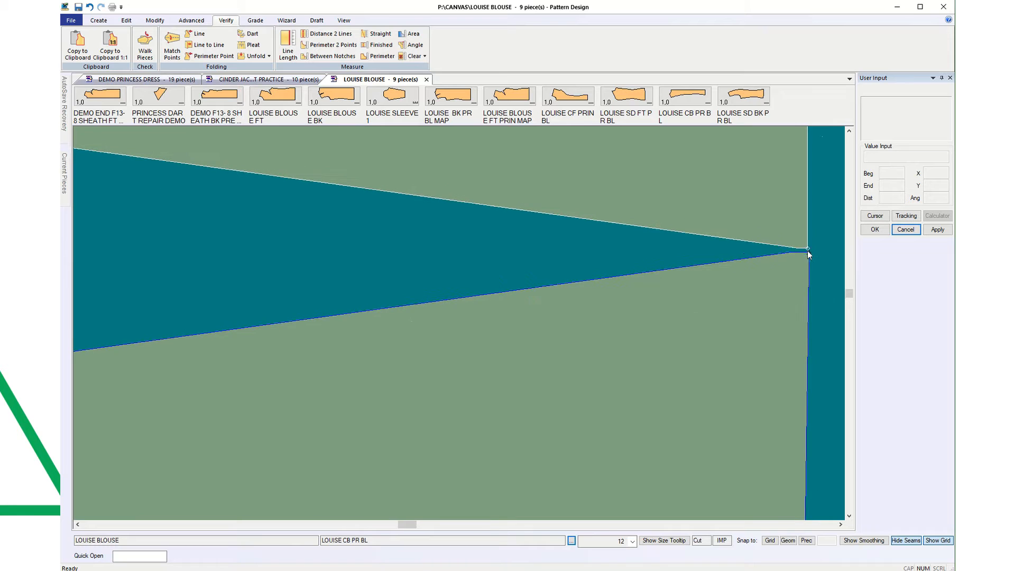
{"action": "scroll", "coordinate": [809, 256], "scroll_direction": "up", "scroll_amount": 2}
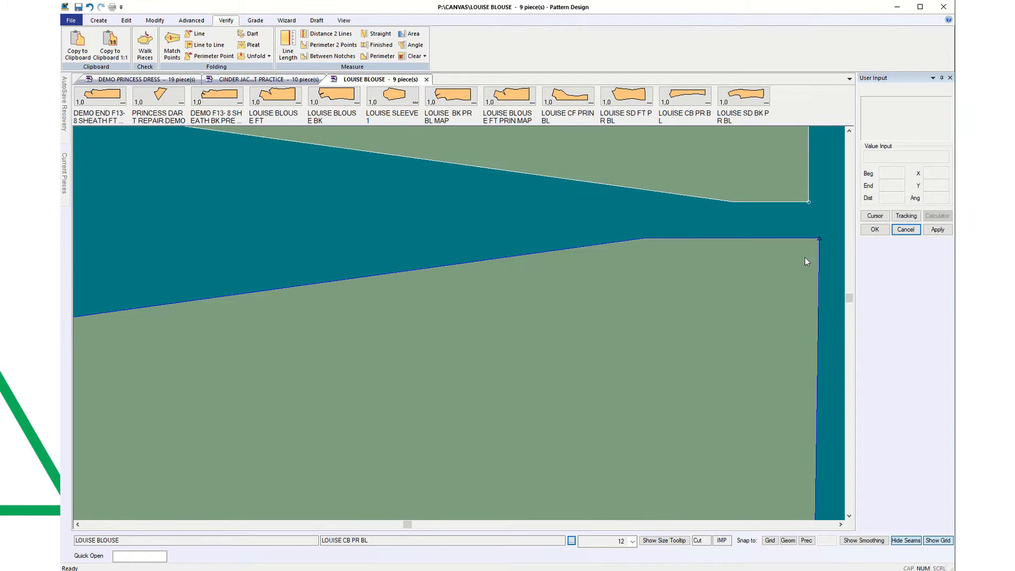
{"action": "left_click_drag", "start_coordinate": [798, 274], "coordinate": [712, 310]}
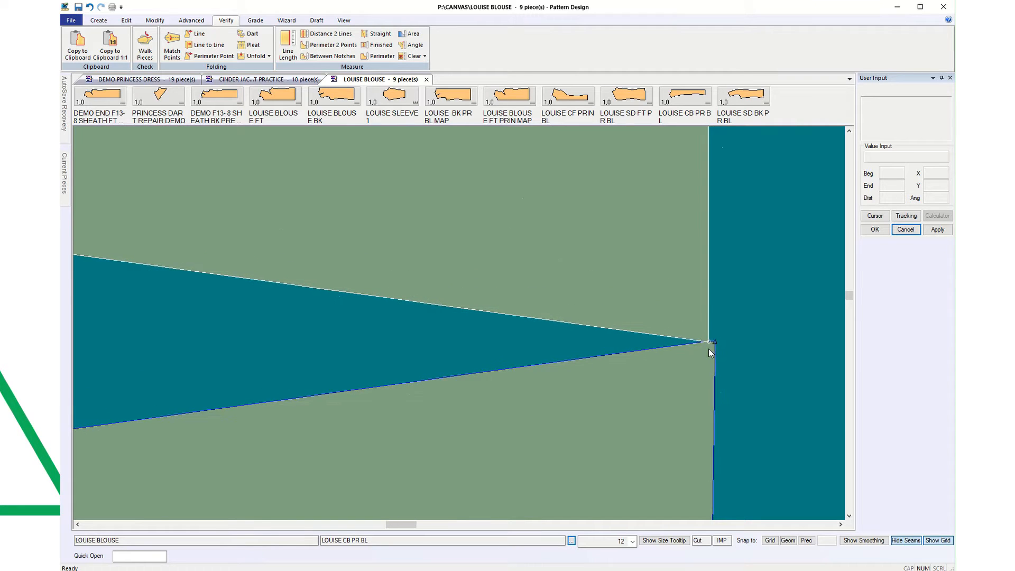
Step: Examine how the CB and Side Back princess seams line up from the hem corners to the shoulder ends
{"action": "scroll", "coordinate": [709, 349], "scroll_direction": "down", "scroll_amount": 10}
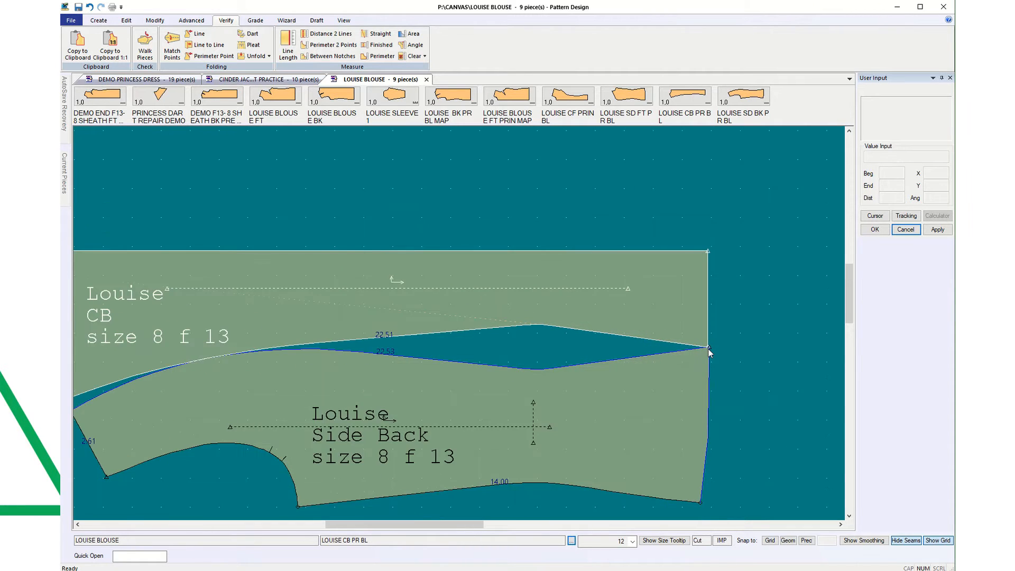
{"action": "scroll", "coordinate": [708, 348], "scroll_direction": "down", "scroll_amount": 2}
{"action": "scroll", "coordinate": [275, 373], "scroll_direction": "up", "scroll_amount": 3}
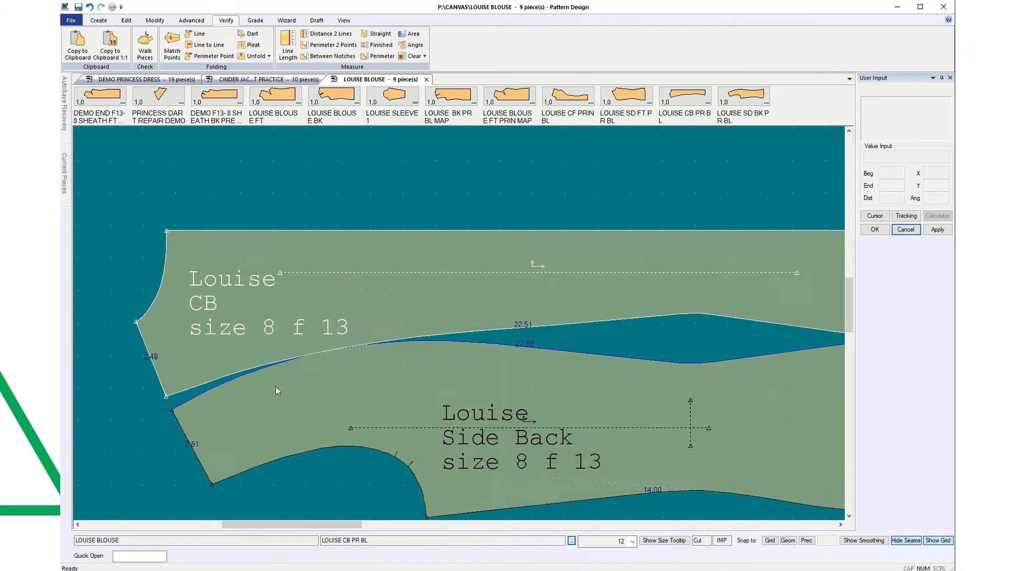
{"action": "scroll", "coordinate": [275, 386], "scroll_direction": "up", "scroll_amount": 5}
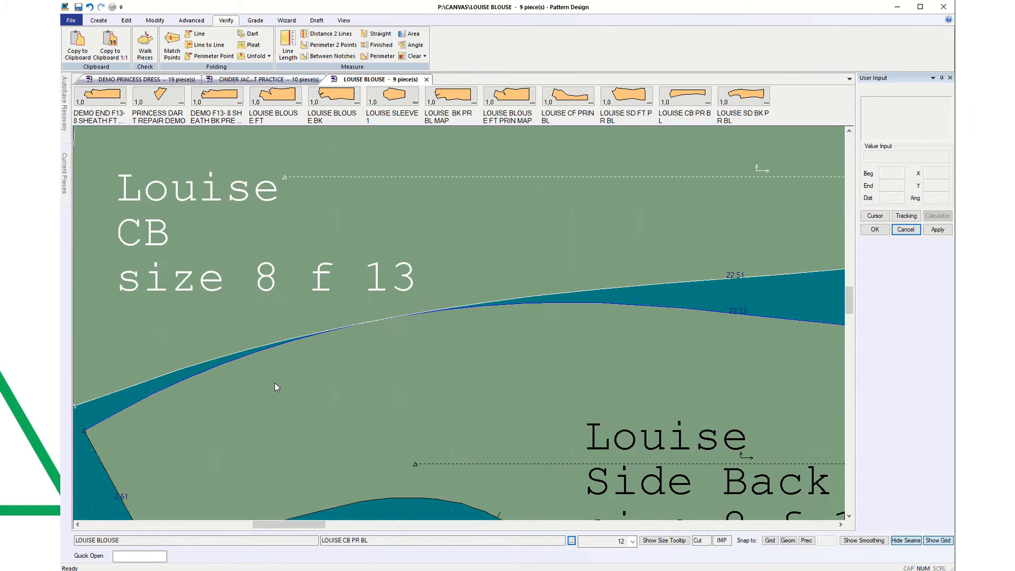
{"action": "scroll", "coordinate": [275, 386], "scroll_direction": "down", "scroll_amount": 1}
{"action": "scroll", "coordinate": [274, 385], "scroll_direction": "down", "scroll_amount": 1}
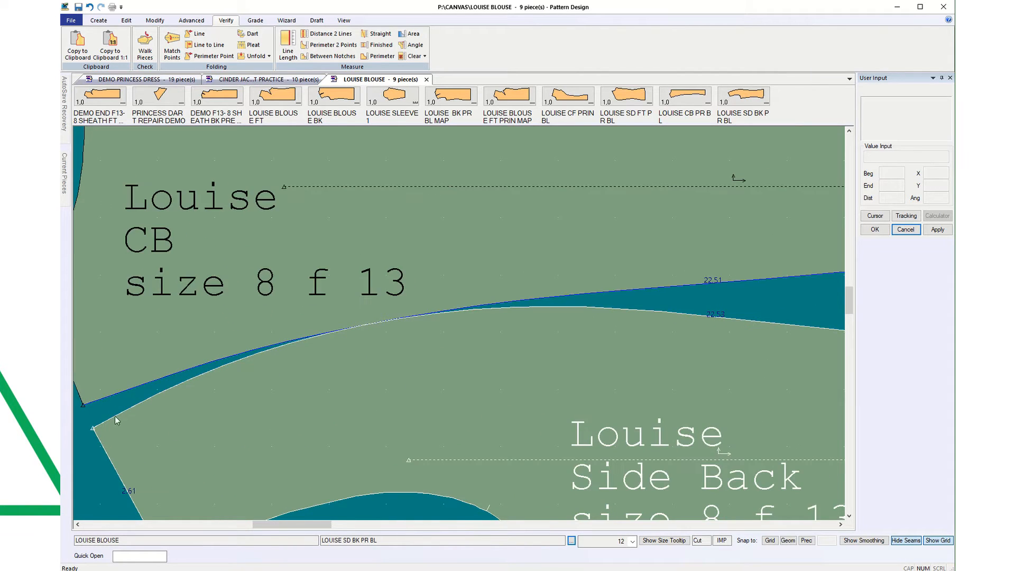
{"action": "scroll", "coordinate": [453, 418], "scroll_direction": "down", "scroll_amount": 2}
{"action": "scroll", "coordinate": [456, 400], "scroll_direction": "down", "scroll_amount": 2}
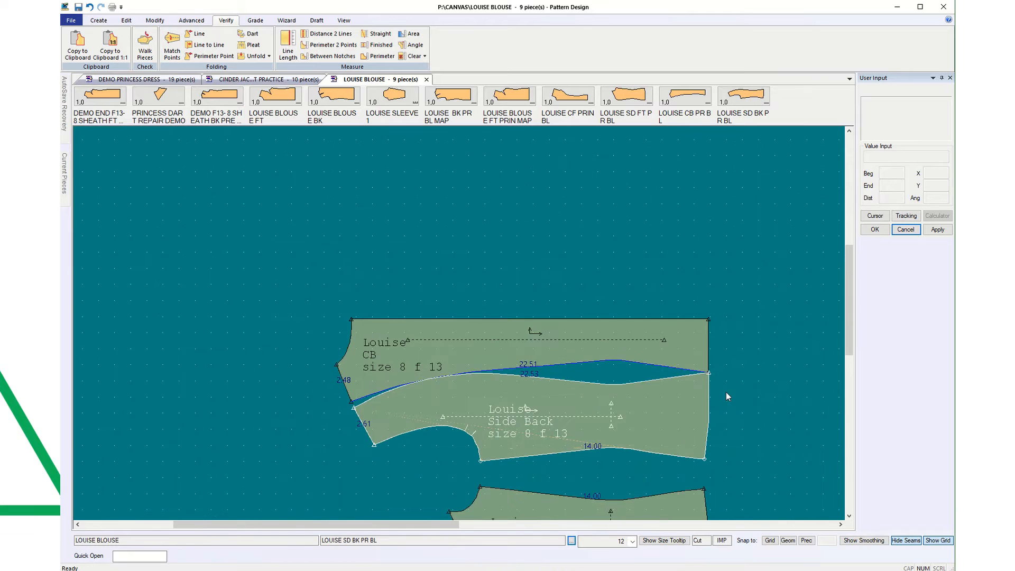
Step: Inspect the hem corners of the CB and Side Back pieces closely for a length mismatch
{"action": "scroll", "coordinate": [719, 372], "scroll_direction": "up", "scroll_amount": 4}
{"action": "scroll", "coordinate": [710, 370], "scroll_direction": "up", "scroll_amount": 4}
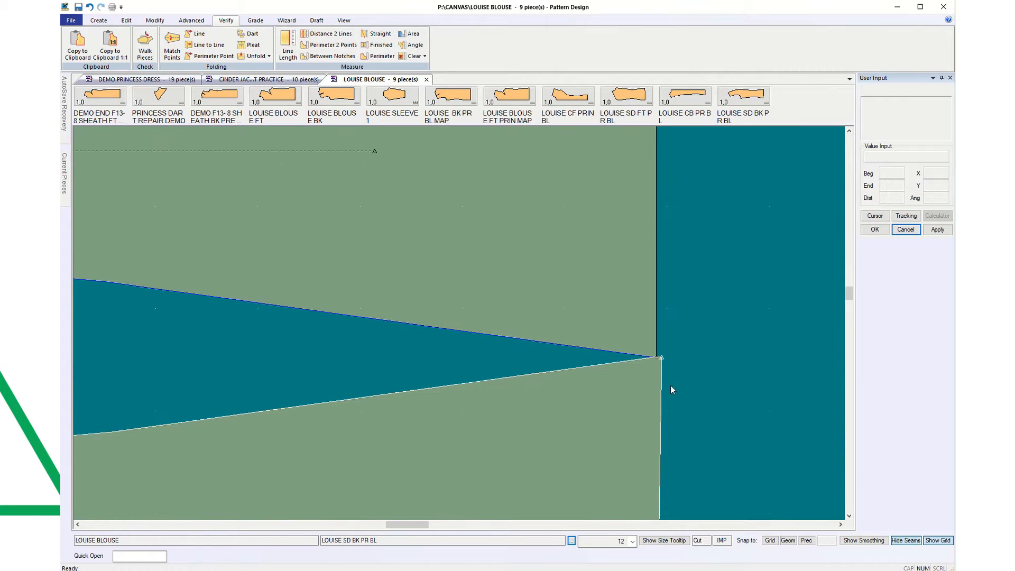
{"action": "scroll", "coordinate": [661, 344], "scroll_direction": "up", "scroll_amount": 4}
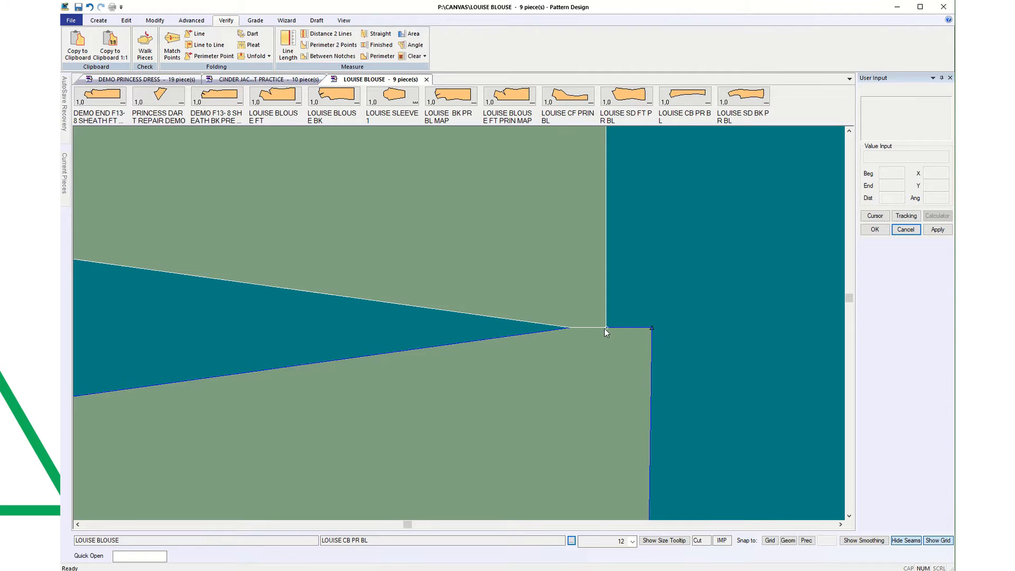
{"action": "scroll", "coordinate": [746, 431], "scroll_direction": "down", "scroll_amount": 3}
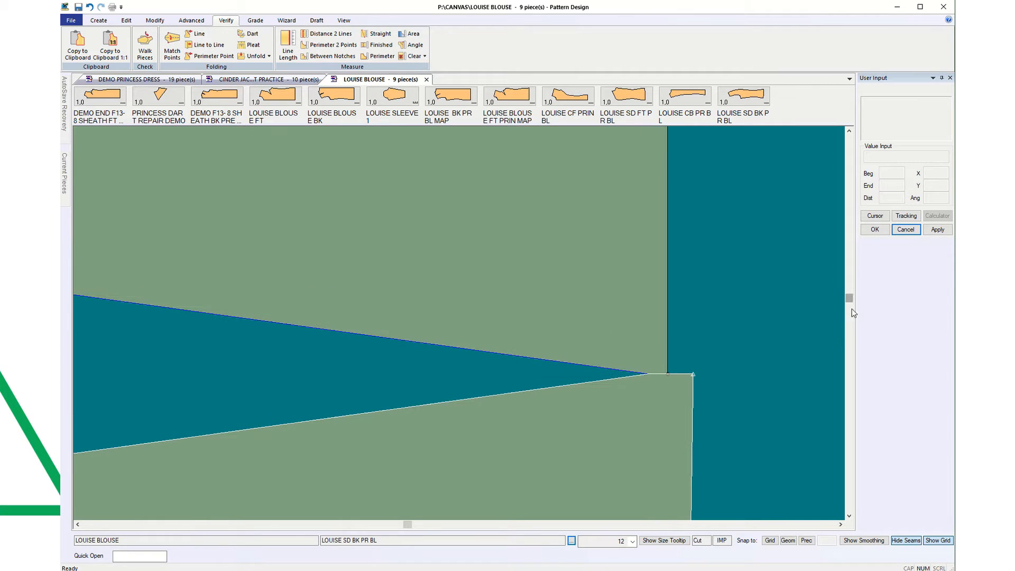
{"action": "scroll", "coordinate": [810, 440], "scroll_direction": "down", "scroll_amount": 3}
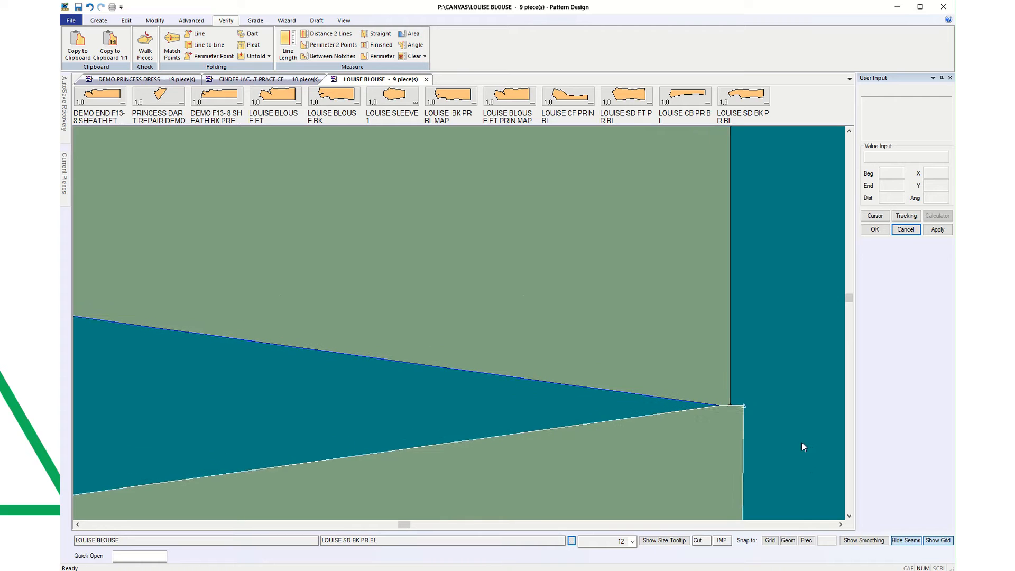
{"action": "scroll", "coordinate": [800, 443], "scroll_direction": "down", "scroll_amount": 6}
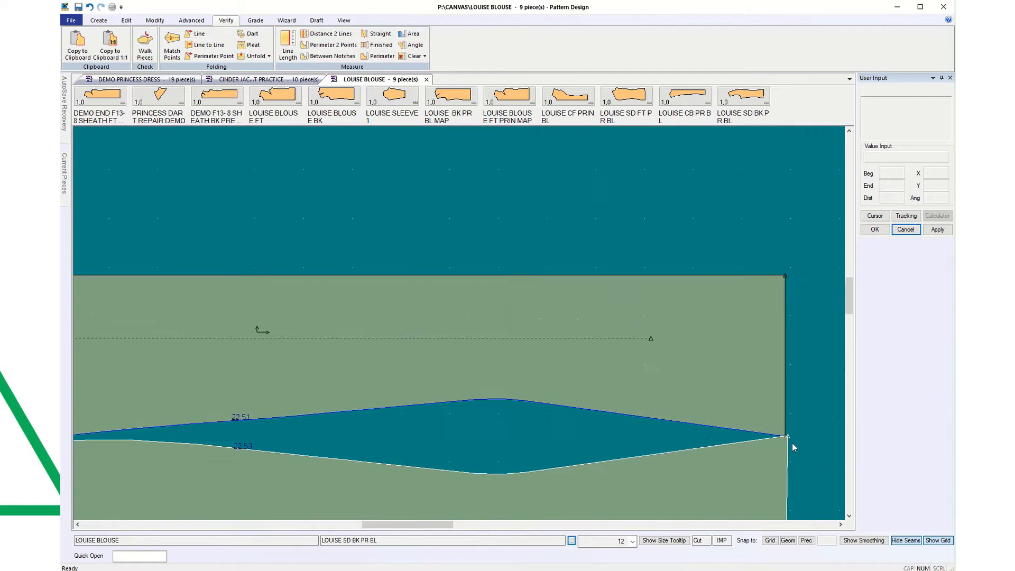
{"action": "scroll", "coordinate": [793, 448], "scroll_direction": "down", "scroll_amount": 3}
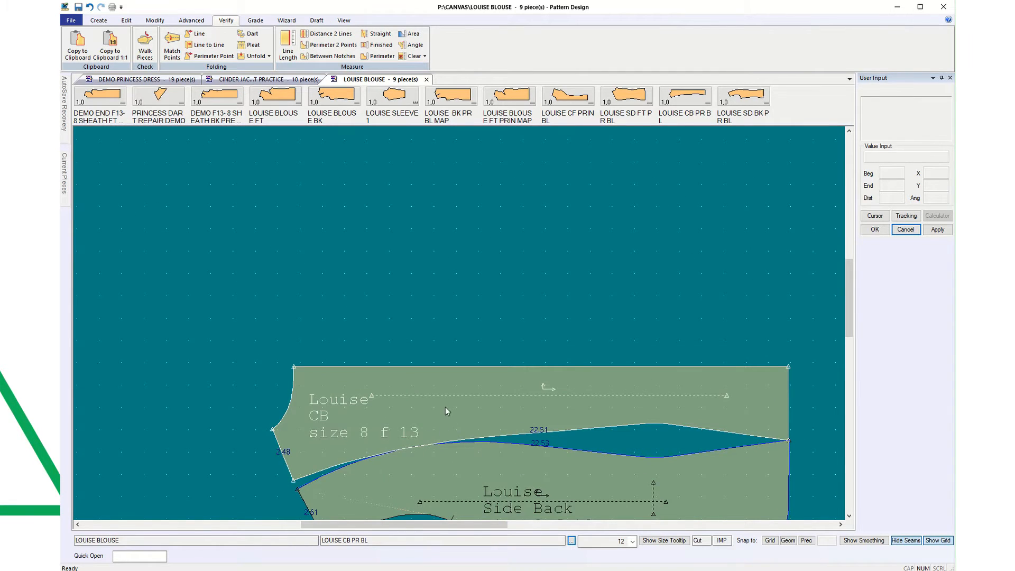
Step: Move the CB piece clear of the Side Back piece and set the Side Back princess seam as the stationary line for Walk Pieces
{"action": "left_click_drag", "start_coordinate": [445, 411], "coordinate": [436, 377]}
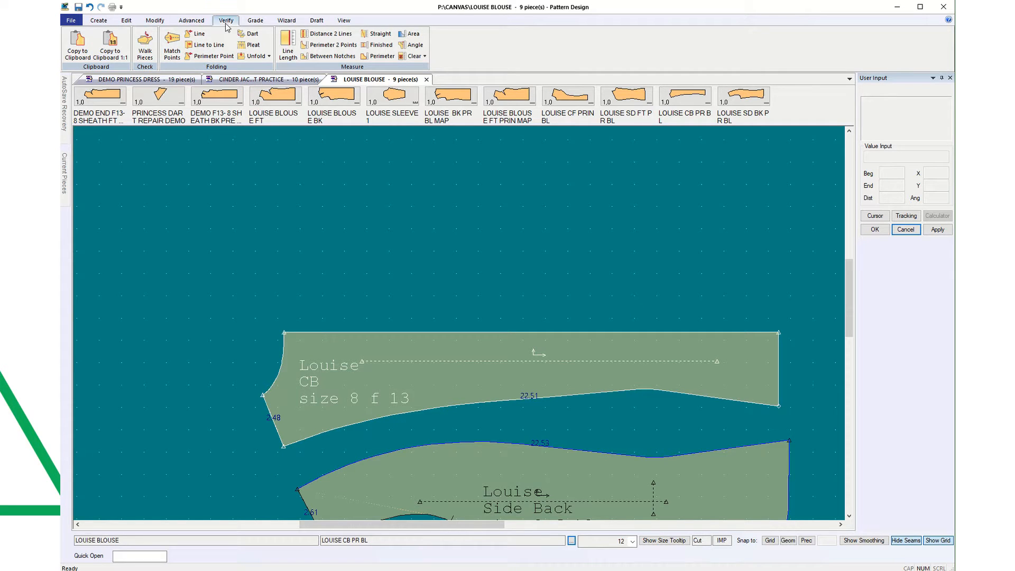
{"action": "left_click", "coordinate": [144, 45]}
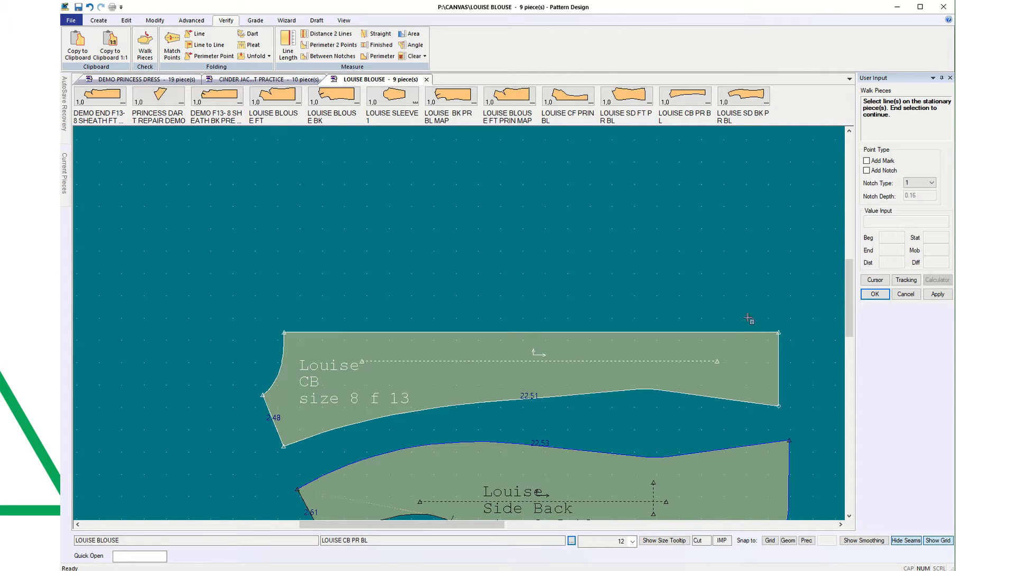
{"action": "left_click", "coordinate": [433, 447]}
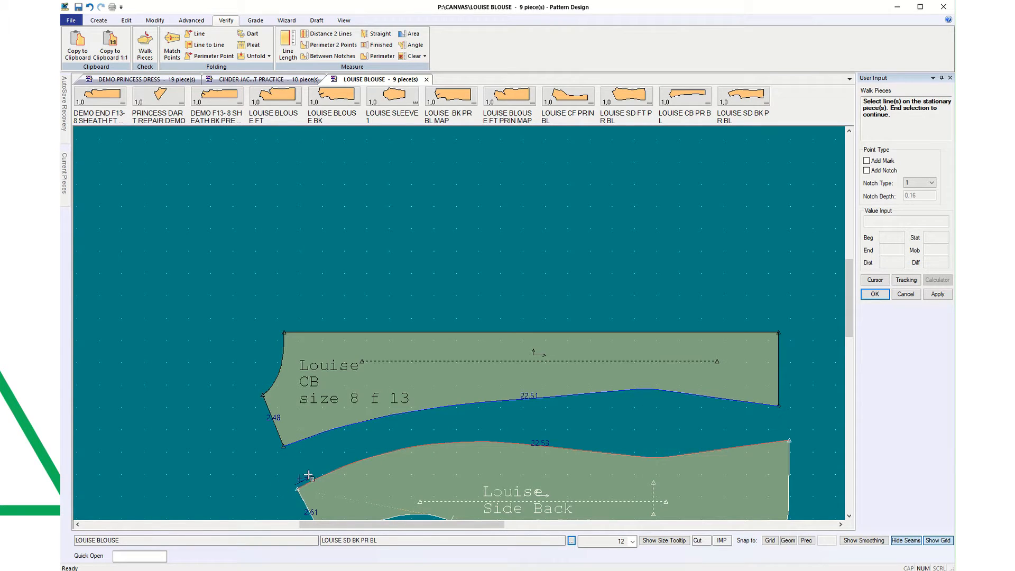
{"action": "right_click", "coordinate": [430, 266]}
{"action": "left_click", "coordinate": [429, 266]}
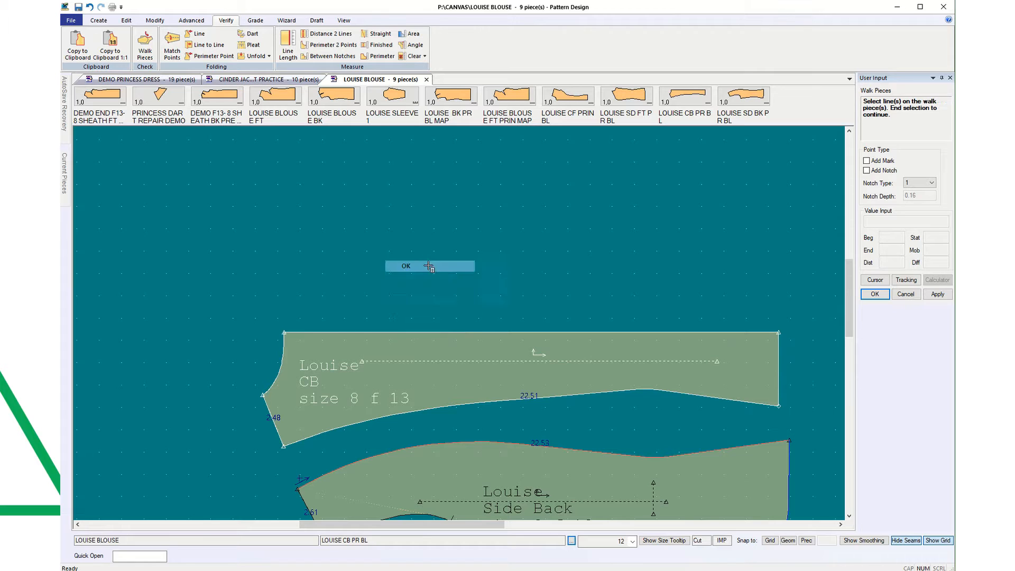
Step: Choose the CB princess seam as the walking line, change its direction to start at the shoulder, and finish the selection
{"action": "left_click", "coordinate": [395, 416]}
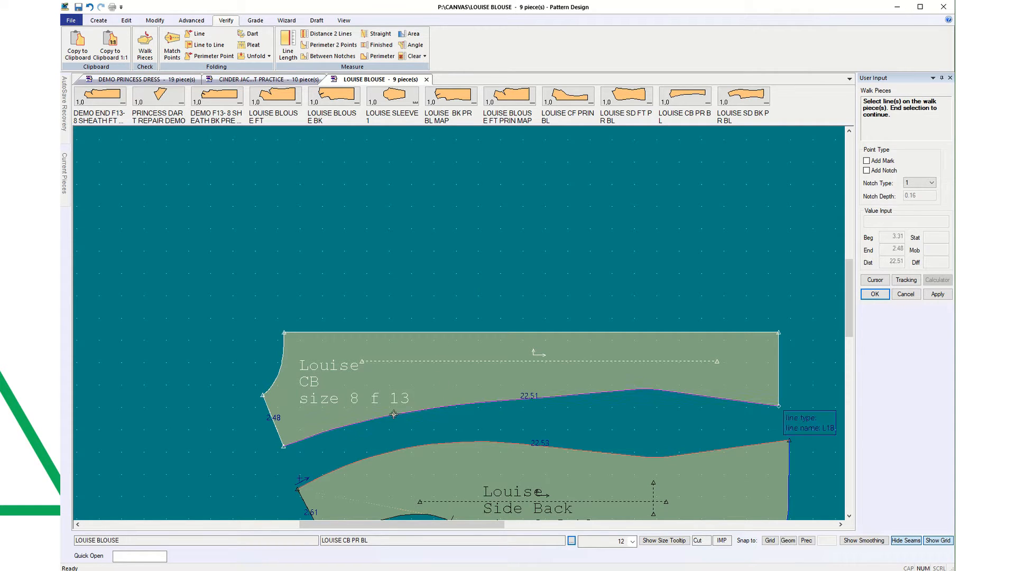
{"action": "right_click", "coordinate": [766, 269]}
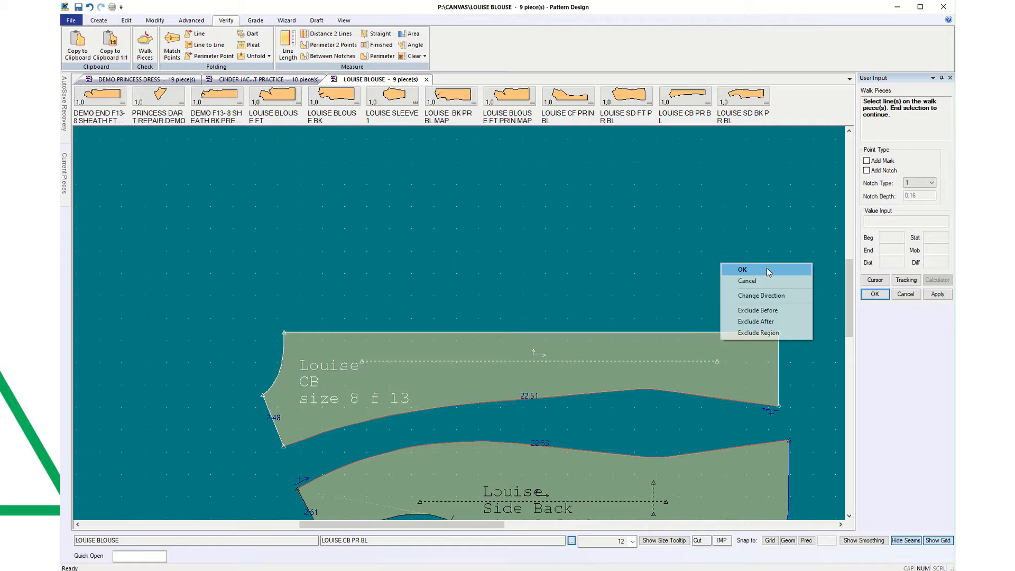
{"action": "left_click", "coordinate": [770, 299]}
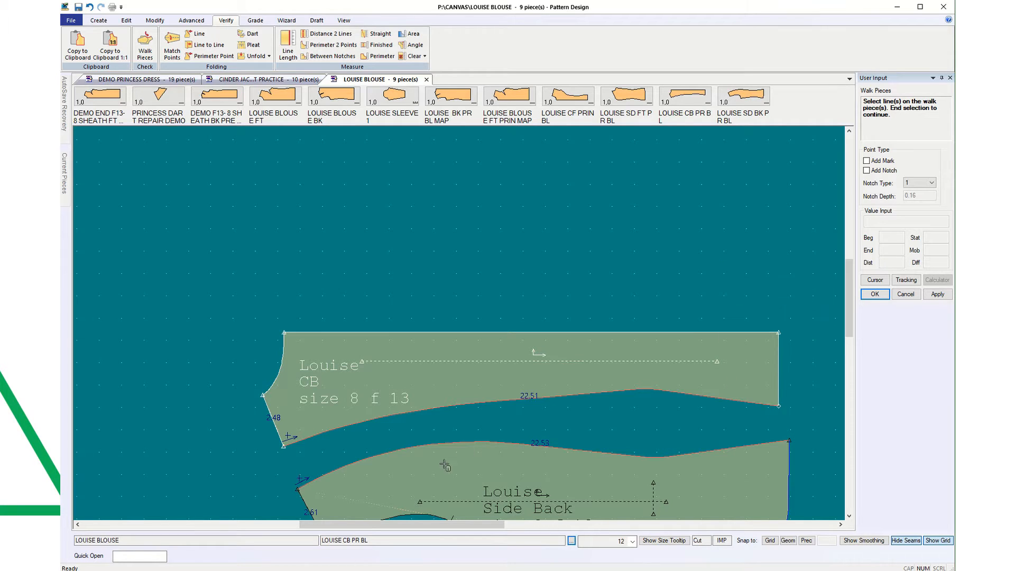
{"action": "left_click", "coordinate": [870, 295]}
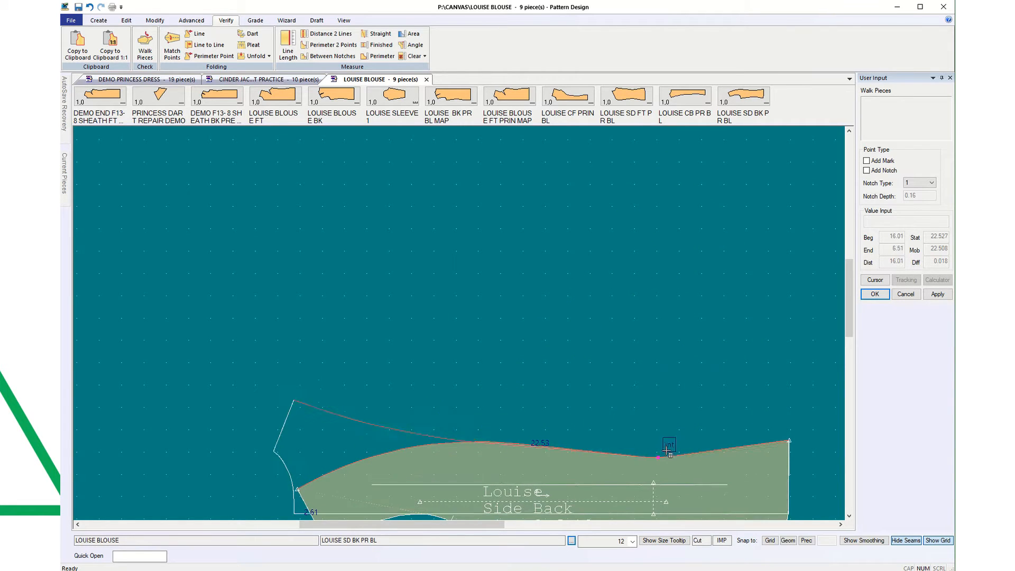
Step: Walk the CB piece along the Side Back princess seam to the hem and back, stopping it about 2.53 from the shoulder
{"action": "scroll", "coordinate": [767, 447], "scroll_direction": "up", "scroll_amount": 2}
{"action": "scroll", "coordinate": [812, 455], "scroll_direction": "up", "scroll_amount": 3}
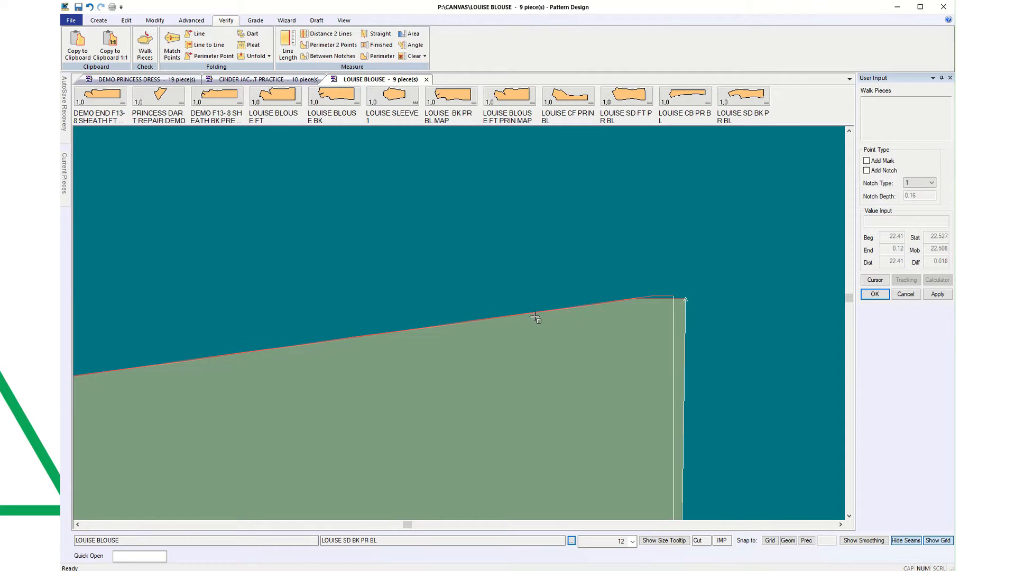
{"action": "scroll", "coordinate": [540, 315], "scroll_direction": "down", "scroll_amount": 5}
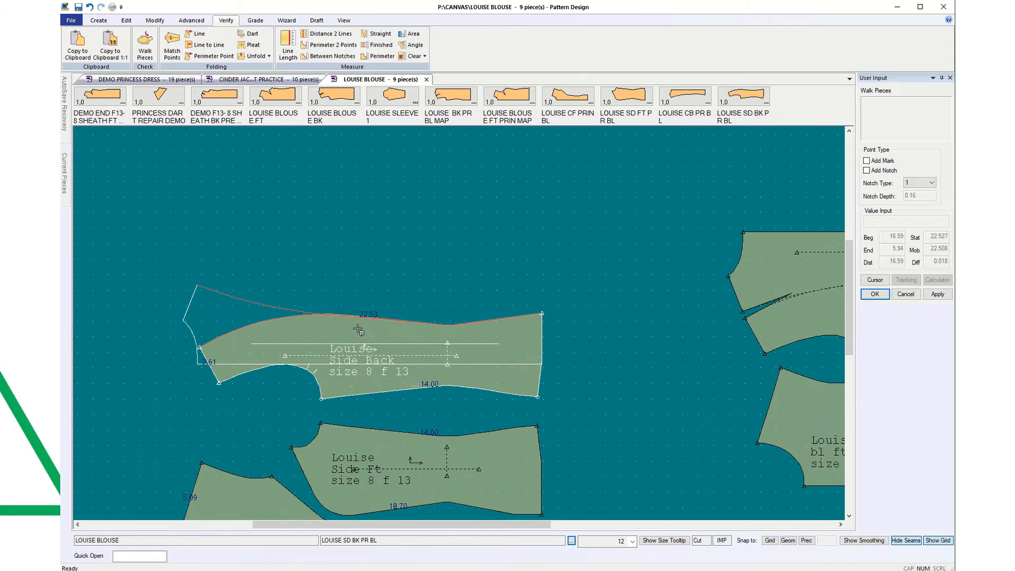
{"action": "scroll", "coordinate": [212, 353], "scroll_direction": "up", "scroll_amount": 6}
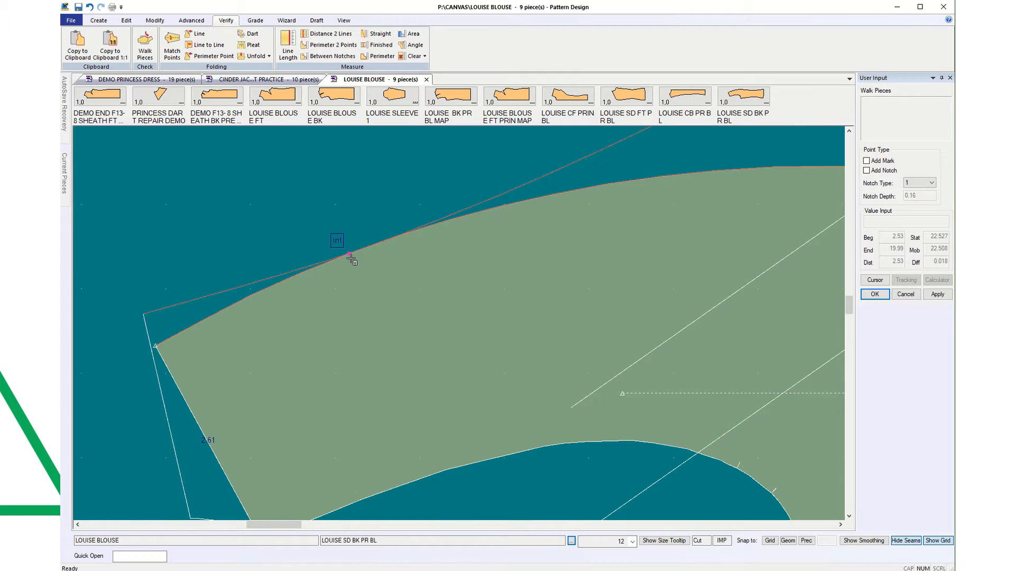
{"action": "left_click", "coordinate": [350, 259]}
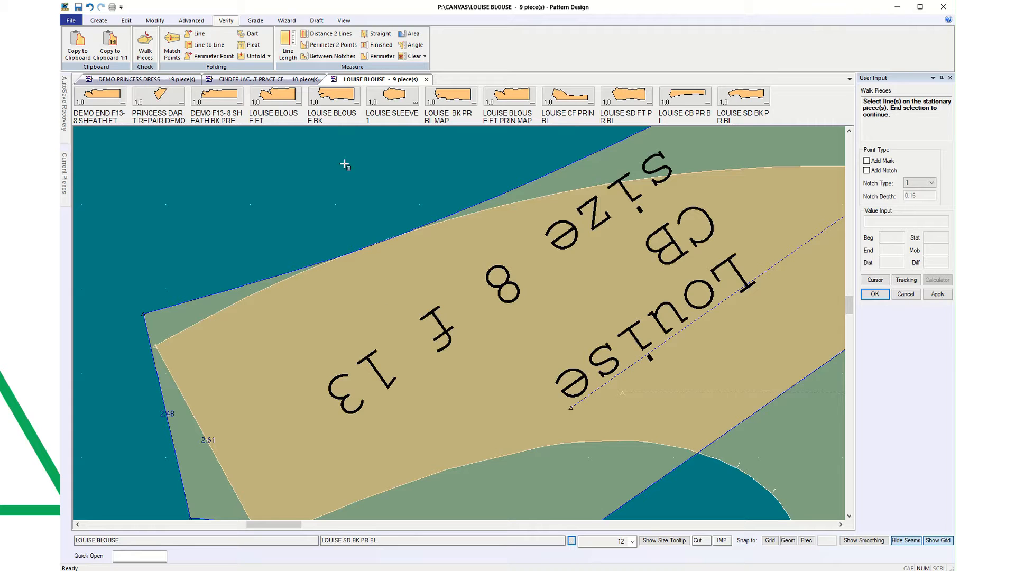
Step: Add a type 1 standard notch to the Side Back princess seam where the walked CB seam touches it
{"action": "left_click", "coordinate": [101, 21]}
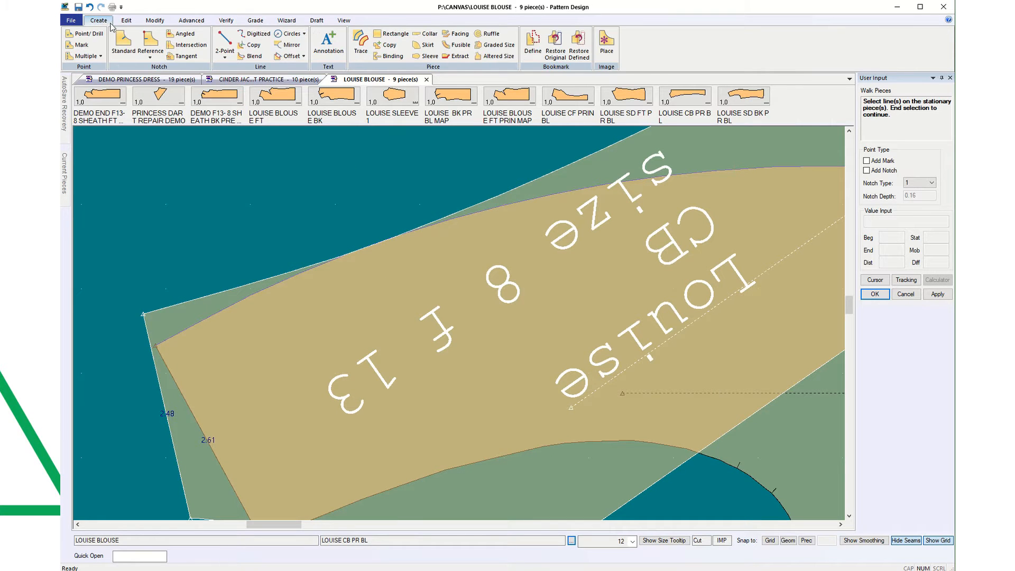
{"action": "left_click", "coordinate": [123, 42]}
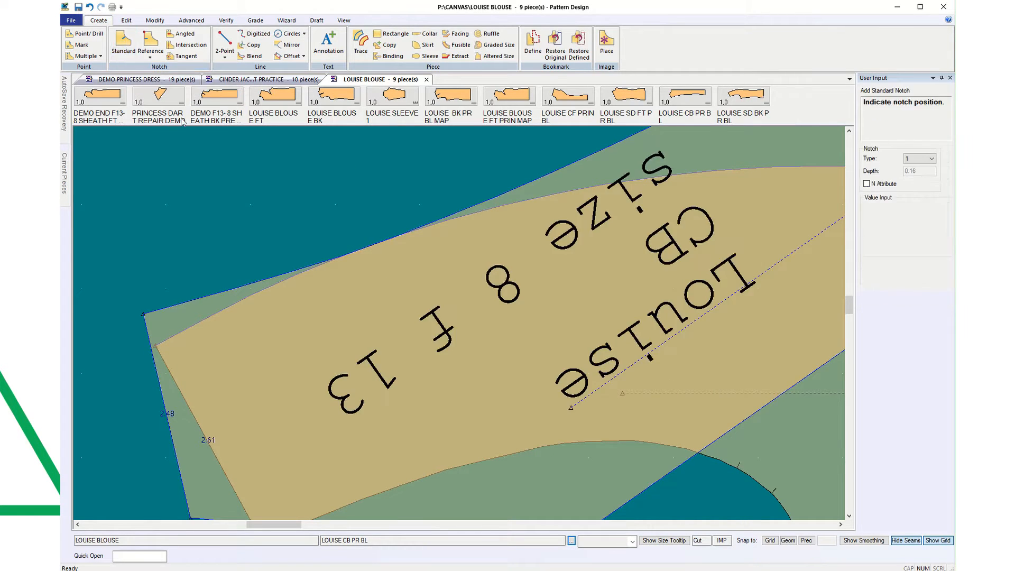
{"action": "scroll", "coordinate": [365, 296], "scroll_direction": "up", "scroll_amount": 3}
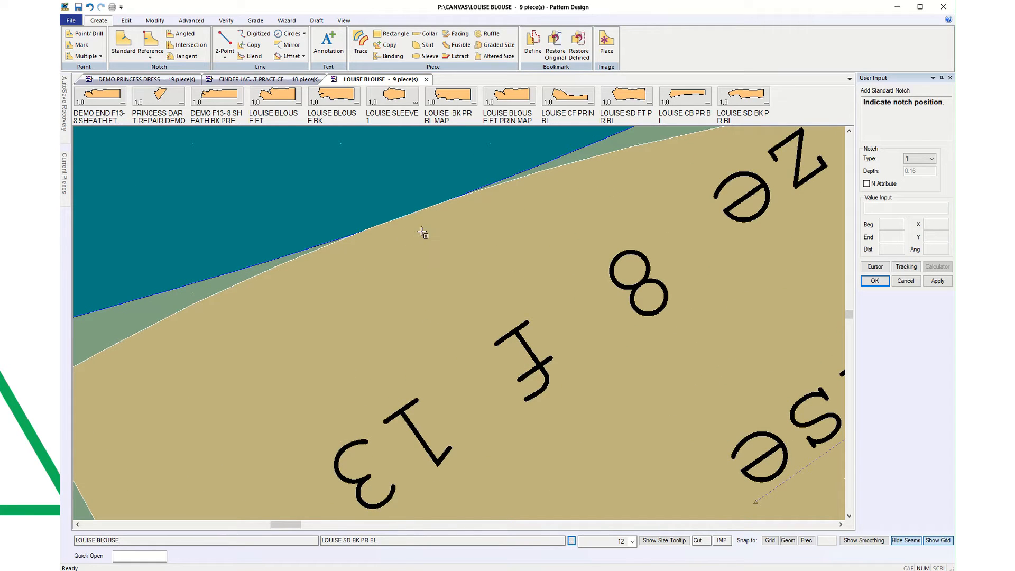
{"action": "left_click", "coordinate": [428, 208]}
{"action": "scroll", "coordinate": [405, 310], "scroll_direction": "down", "scroll_amount": 3}
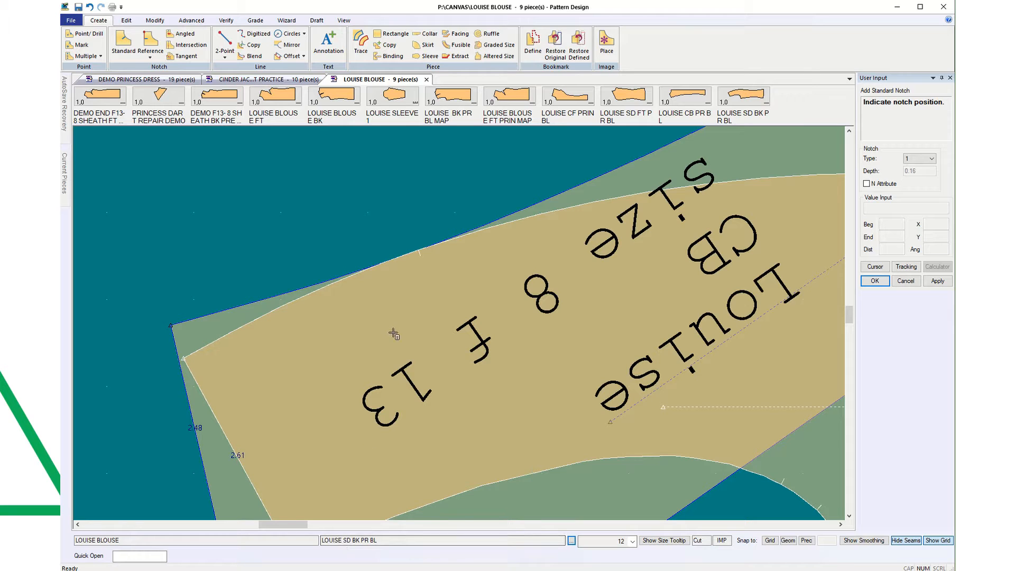
Step: Make LOUISE CB PR BL the active piece and add a matching type 1 standard notch on its princess seam at the Side Back notch
{"action": "left_click", "coordinate": [572, 540]}
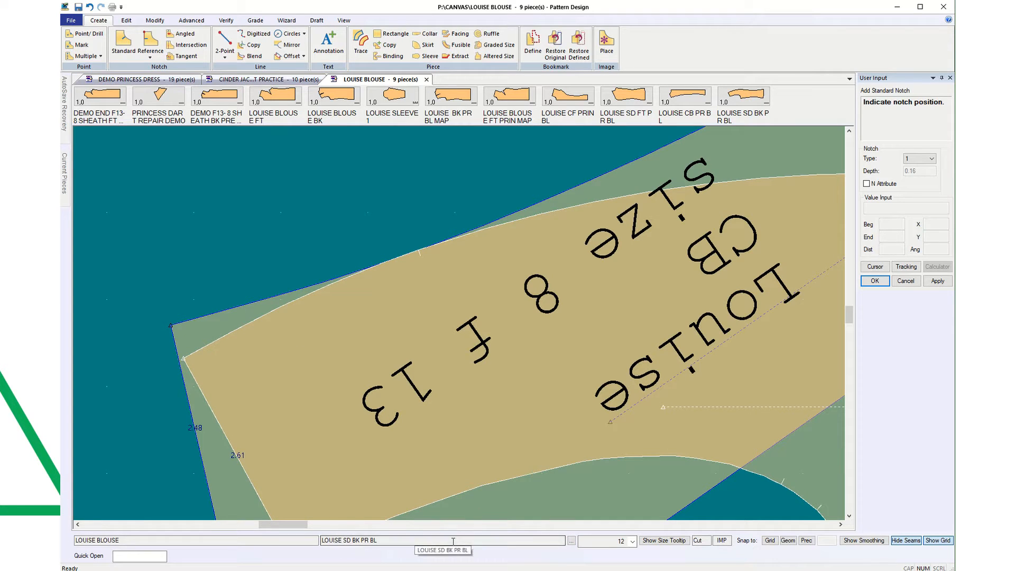
{"action": "left_click", "coordinate": [571, 540]}
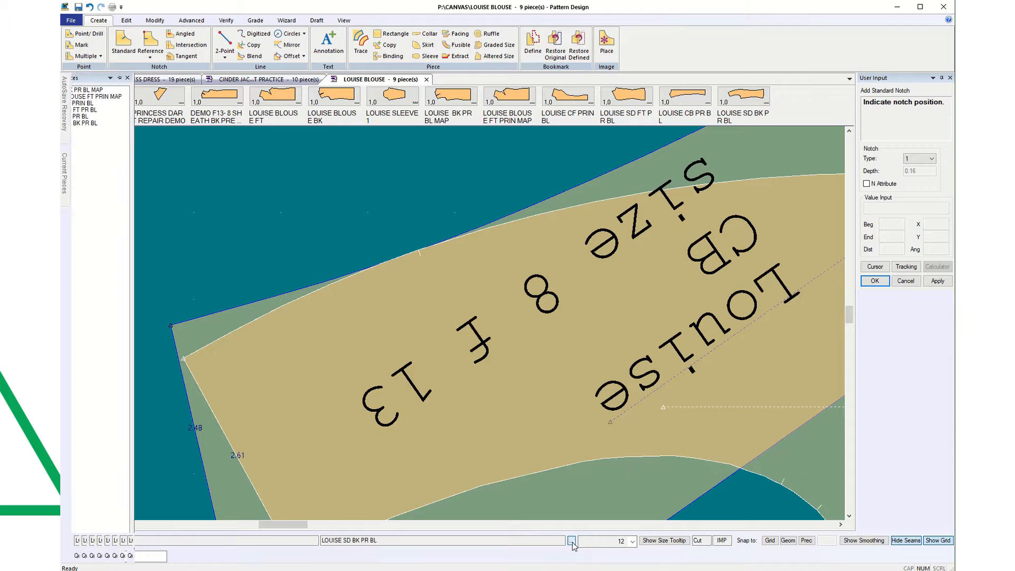
{"action": "left_click", "coordinate": [436, 491]}
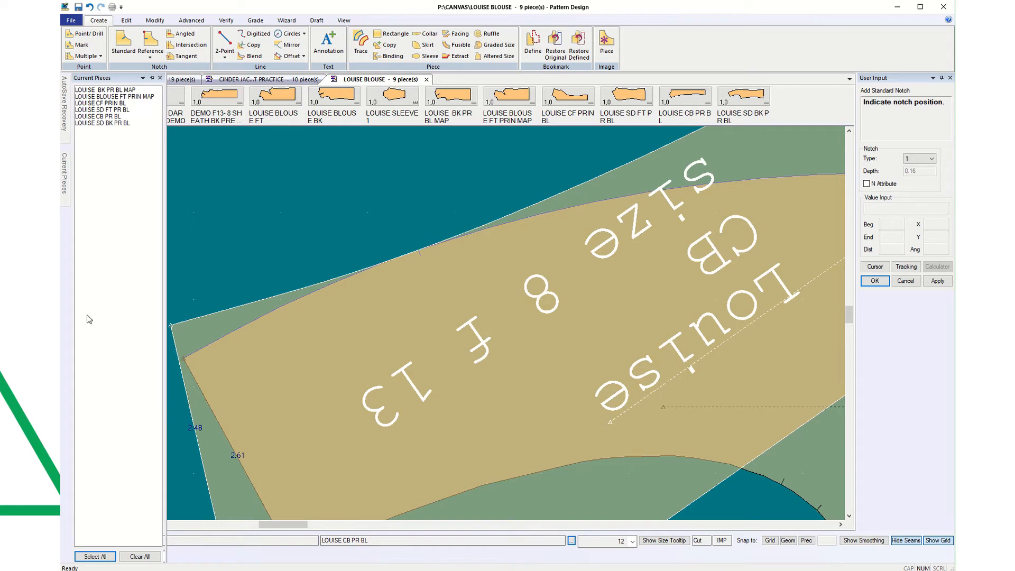
{"action": "left_click", "coordinate": [100, 118]}
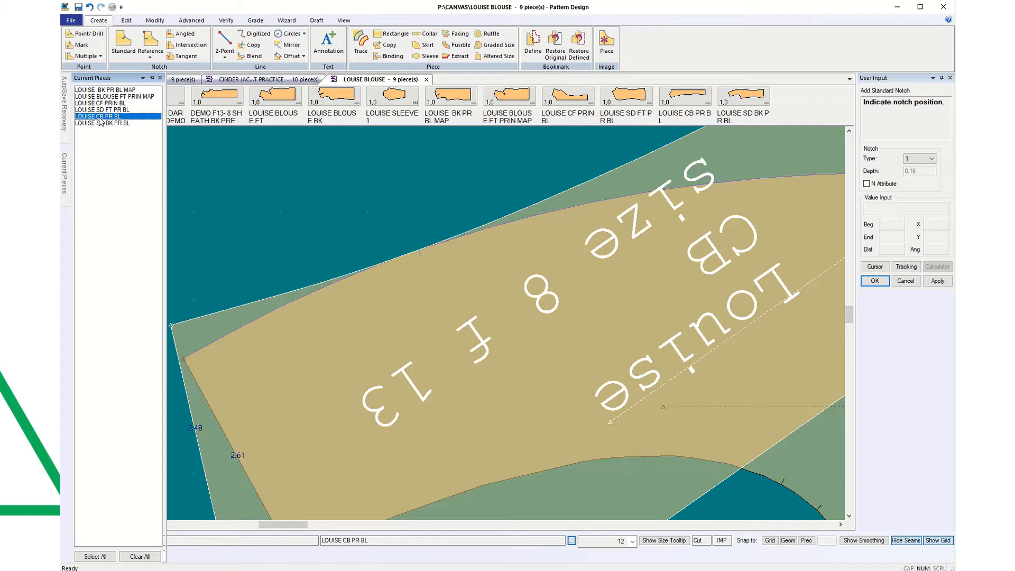
{"action": "scroll", "coordinate": [434, 260], "scroll_direction": "up", "scroll_amount": 4}
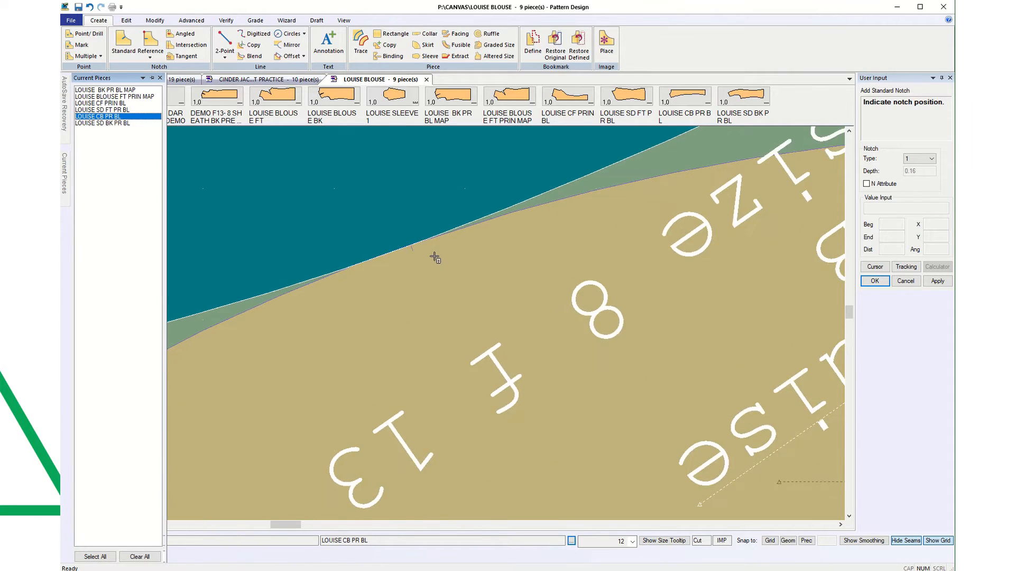
{"action": "scroll", "coordinate": [434, 258], "scroll_direction": "up", "scroll_amount": 2}
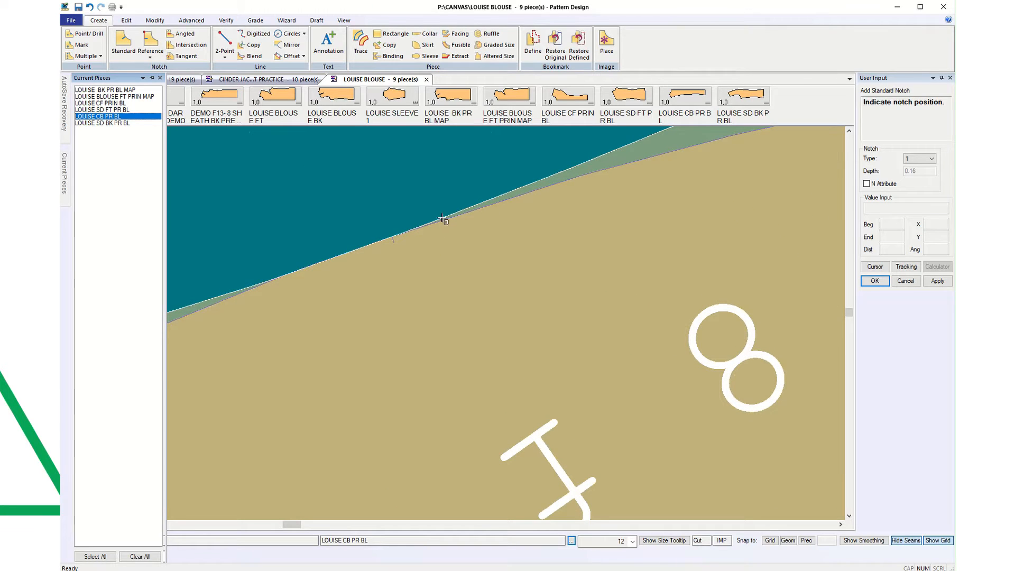
{"action": "left_click", "coordinate": [393, 237]}
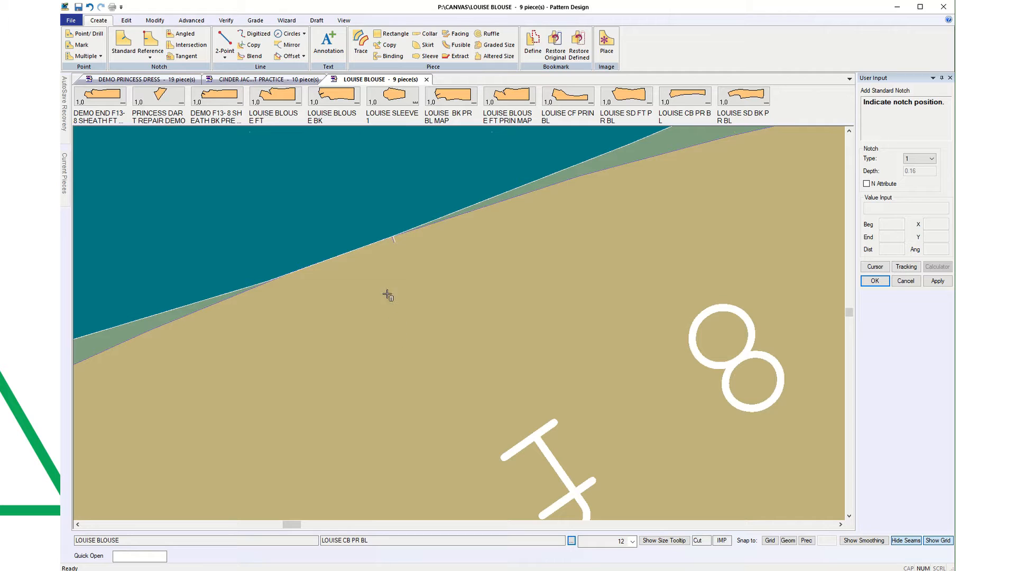
{"action": "scroll", "coordinate": [403, 250], "scroll_direction": "up", "scroll_amount": 1}
{"action": "scroll", "coordinate": [398, 232], "scroll_direction": "up", "scroll_amount": 1}
{"action": "scroll", "coordinate": [397, 231], "scroll_direction": "up", "scroll_amount": 8}
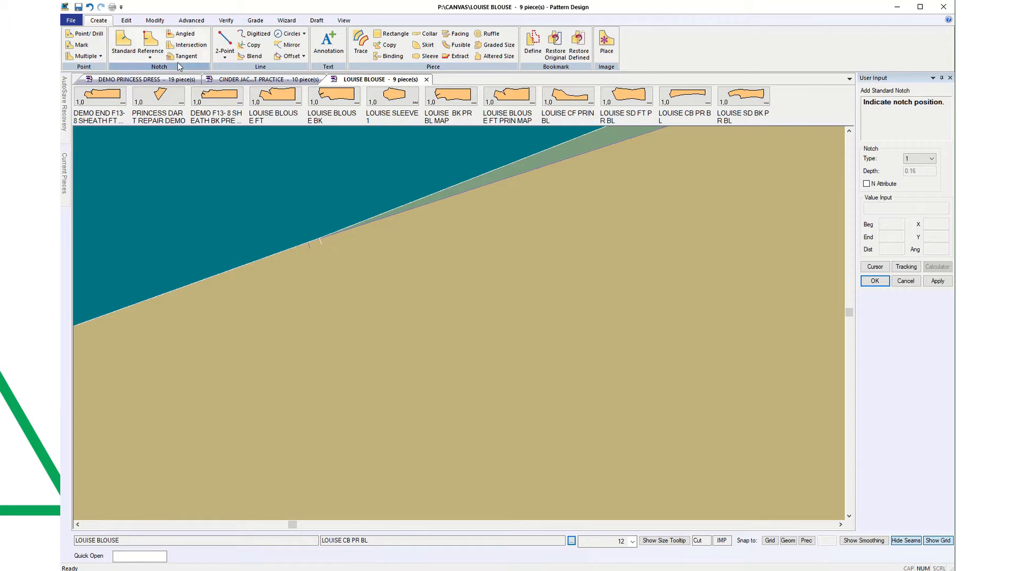
Step: Delete the misaligned type 1 notch from the princess seam of LOUISE CB PR BL
{"action": "left_click", "coordinate": [155, 20]}
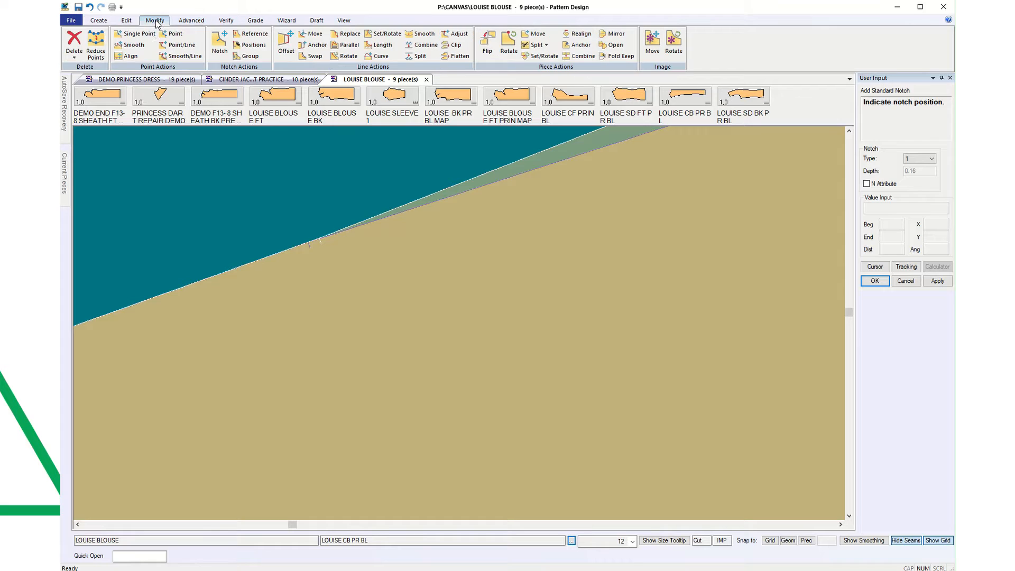
{"action": "left_click", "coordinate": [74, 53]}
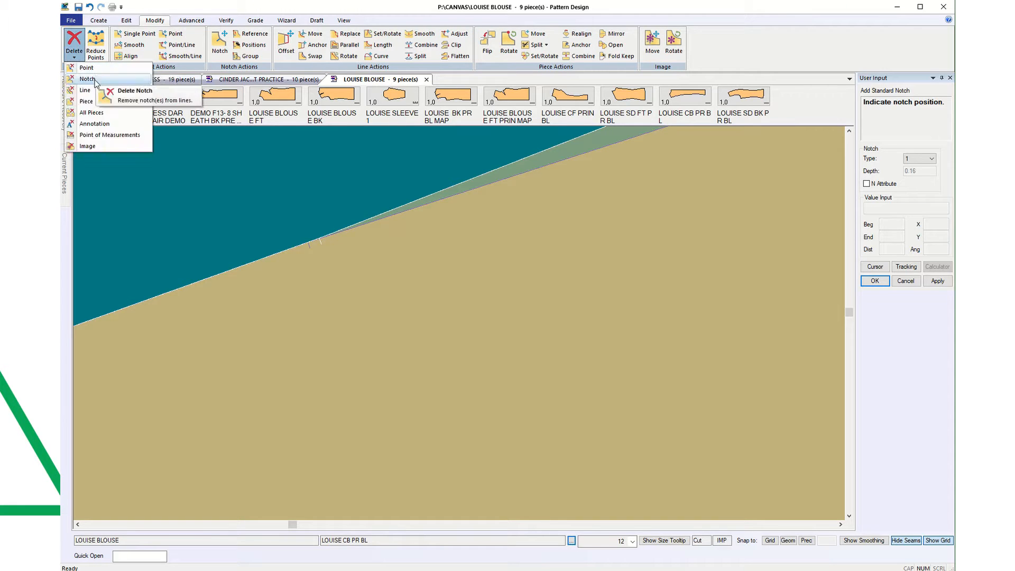
{"action": "left_click", "coordinate": [117, 84]}
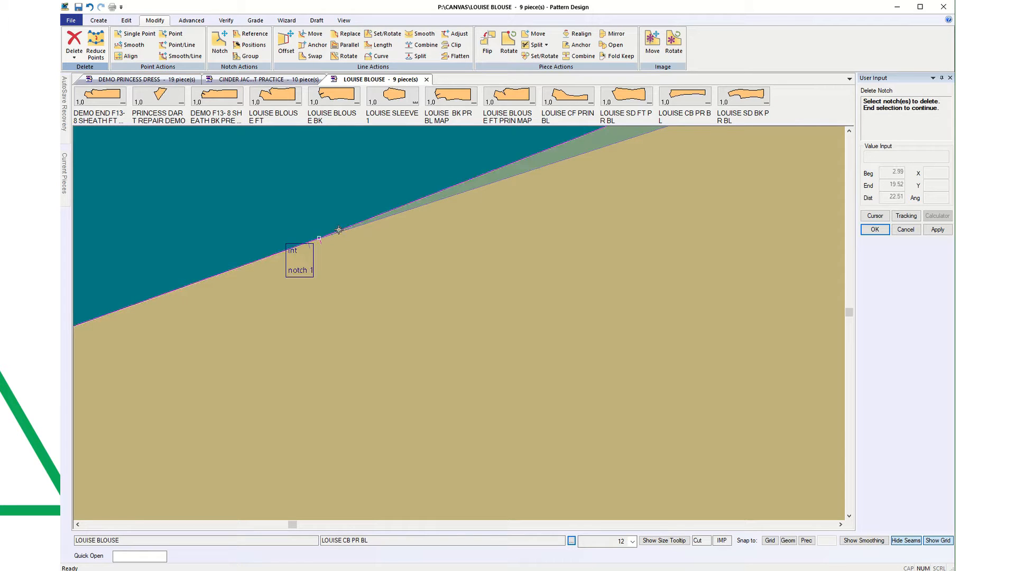
{"action": "left_click", "coordinate": [319, 238]}
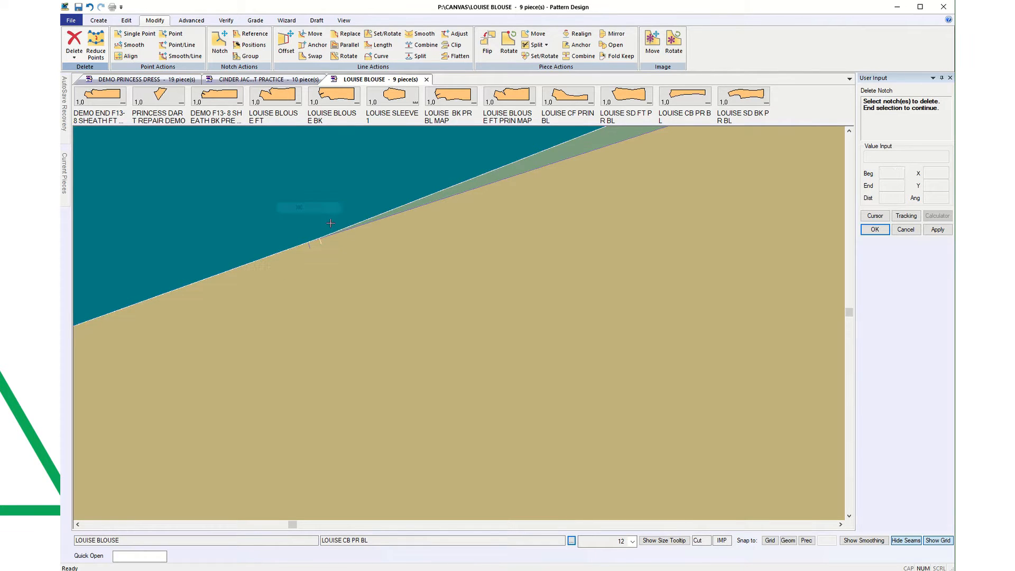
{"action": "left_click", "coordinate": [319, 237]}
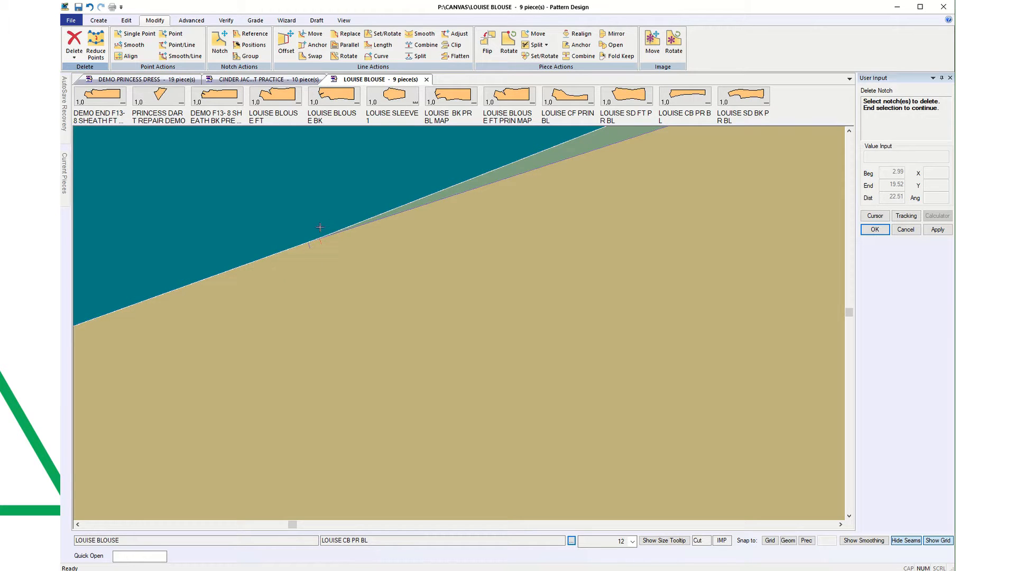
{"action": "left_click", "coordinate": [311, 218]}
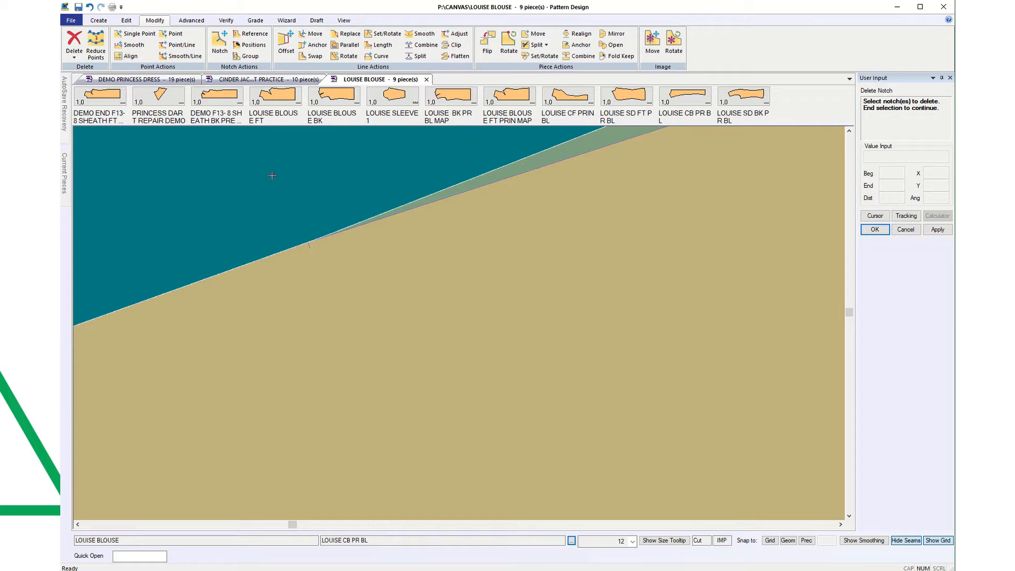
Step: Try to add a type 1 standard notch on the walked CB princess seam at the Side Back notch
{"action": "left_click", "coordinate": [98, 21]}
{"action": "left_click", "coordinate": [124, 42]}
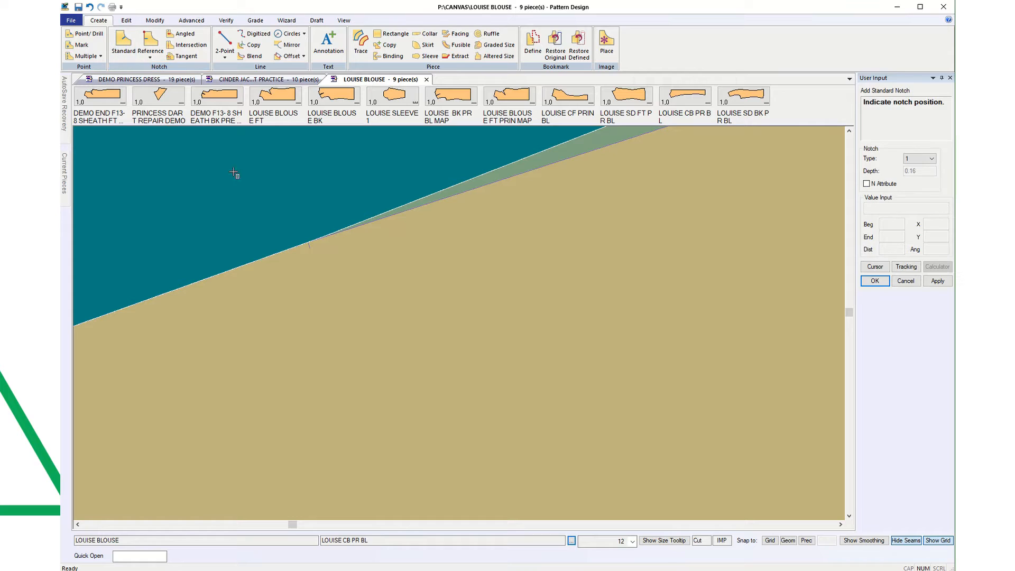
{"action": "left_click", "coordinate": [308, 243]}
{"action": "scroll", "coordinate": [310, 295], "scroll_direction": "down", "scroll_amount": 4}
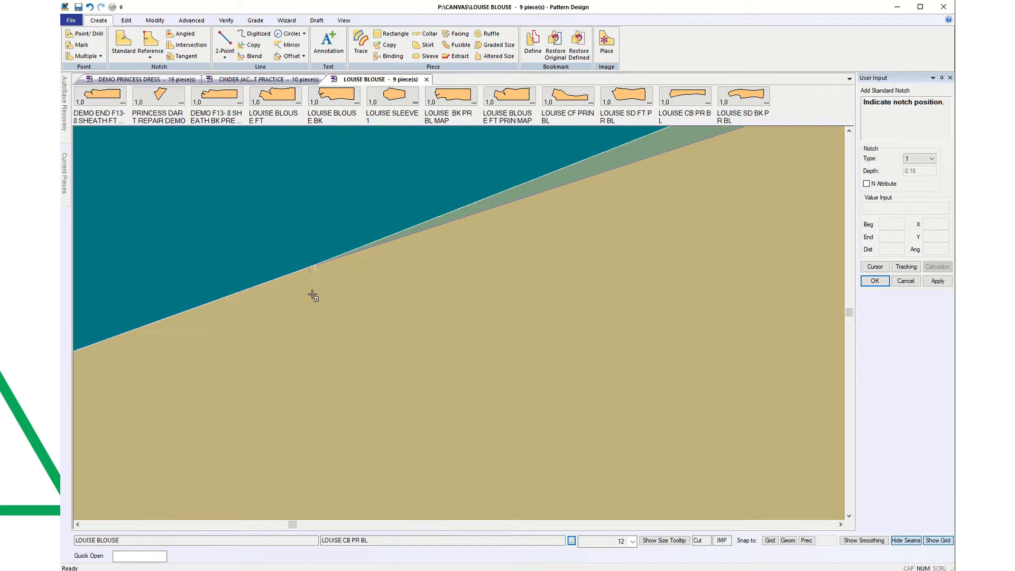
{"action": "scroll", "coordinate": [328, 293], "scroll_direction": "down", "scroll_amount": 5}
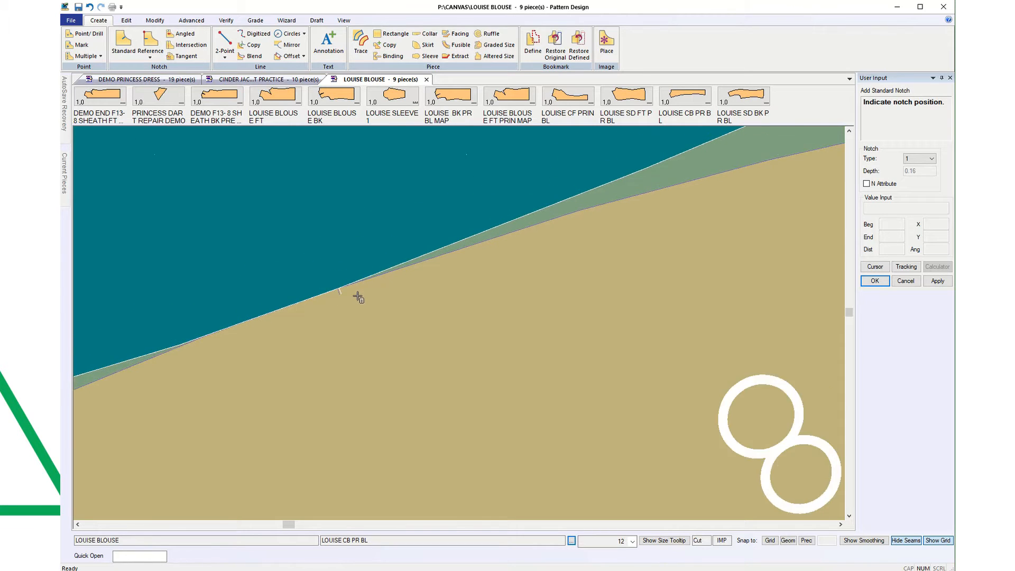
{"action": "scroll", "coordinate": [359, 299], "scroll_direction": "down", "scroll_amount": 5}
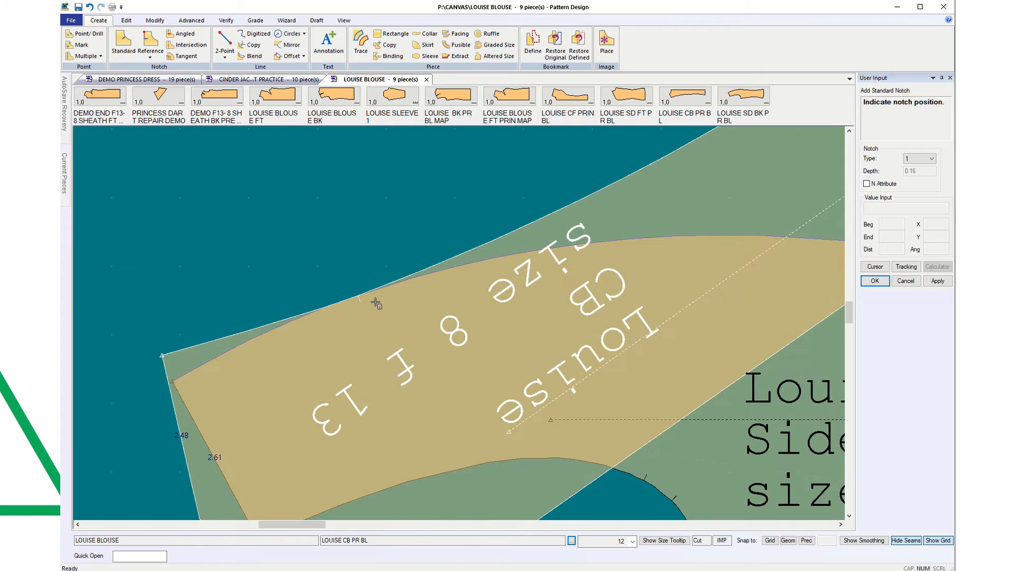
{"action": "left_click", "coordinate": [89, 8]}
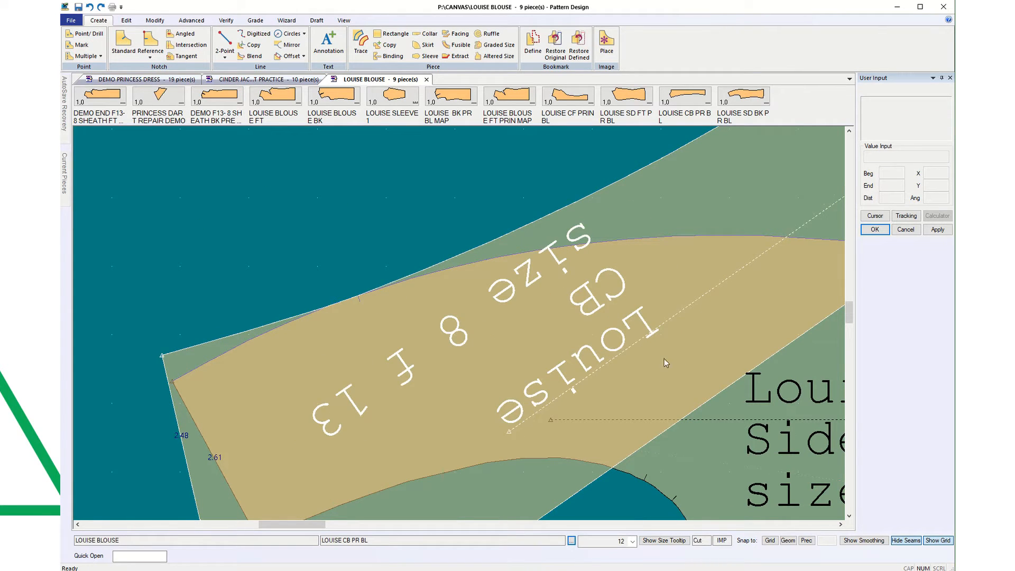
{"action": "left_click", "coordinate": [906, 230]}
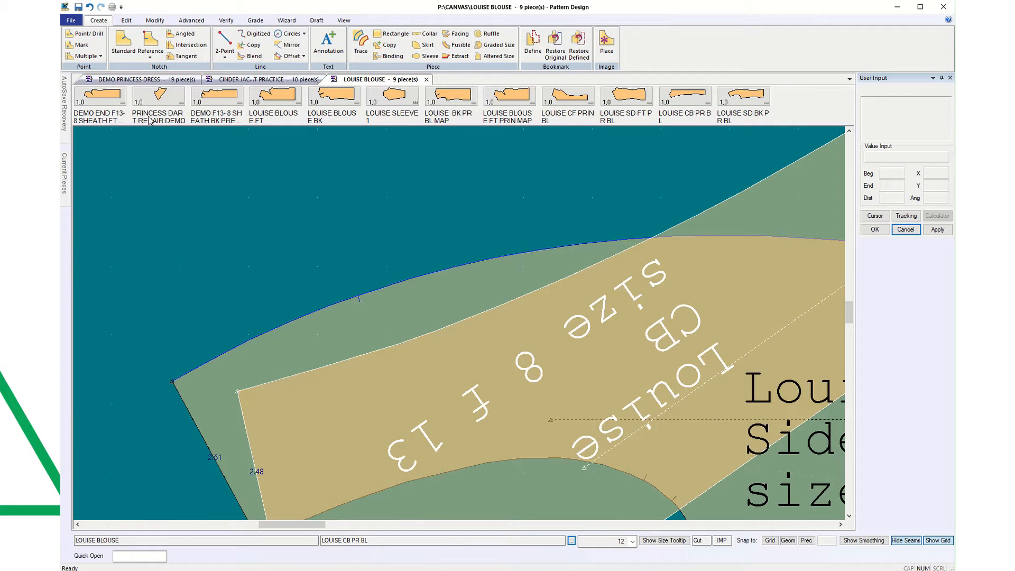
Step: Make LOUISE SD BK PR BL the active piece and split its princess seam line at the notch
{"action": "left_click", "coordinate": [155, 21]}
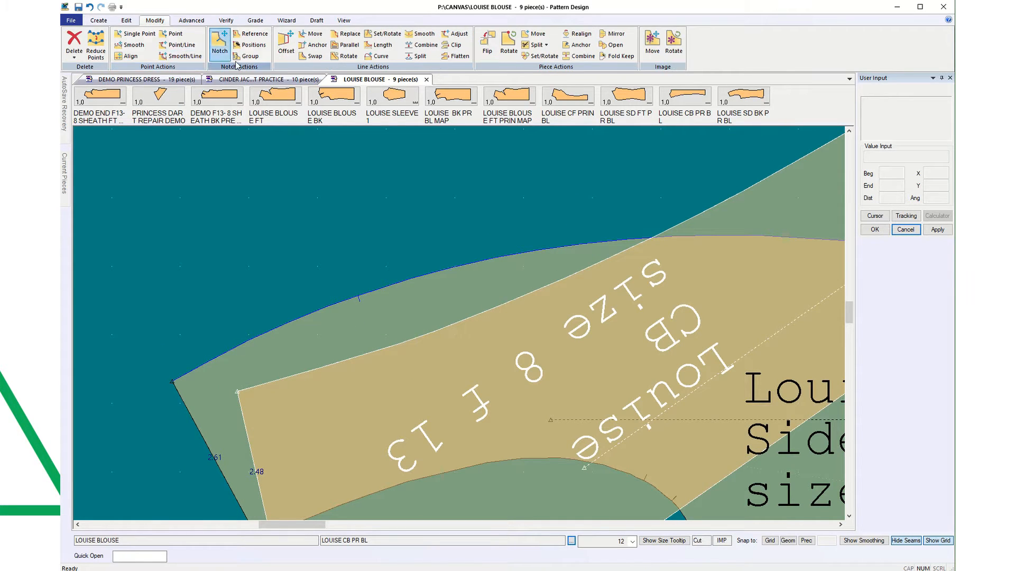
{"action": "left_click", "coordinate": [417, 56]}
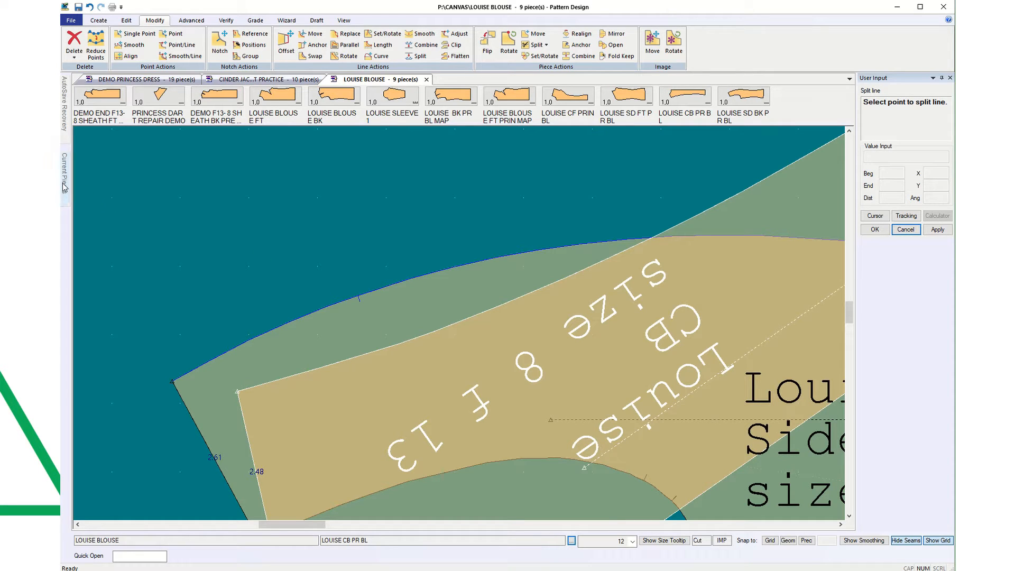
{"action": "mouse_move", "coordinate": [64, 186]}
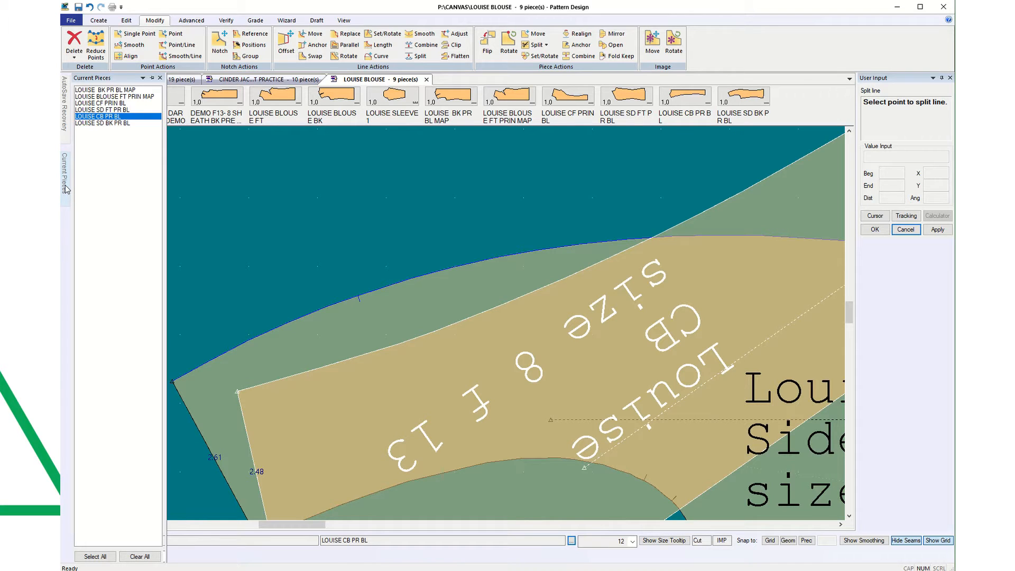
{"action": "left_click", "coordinate": [140, 556]}
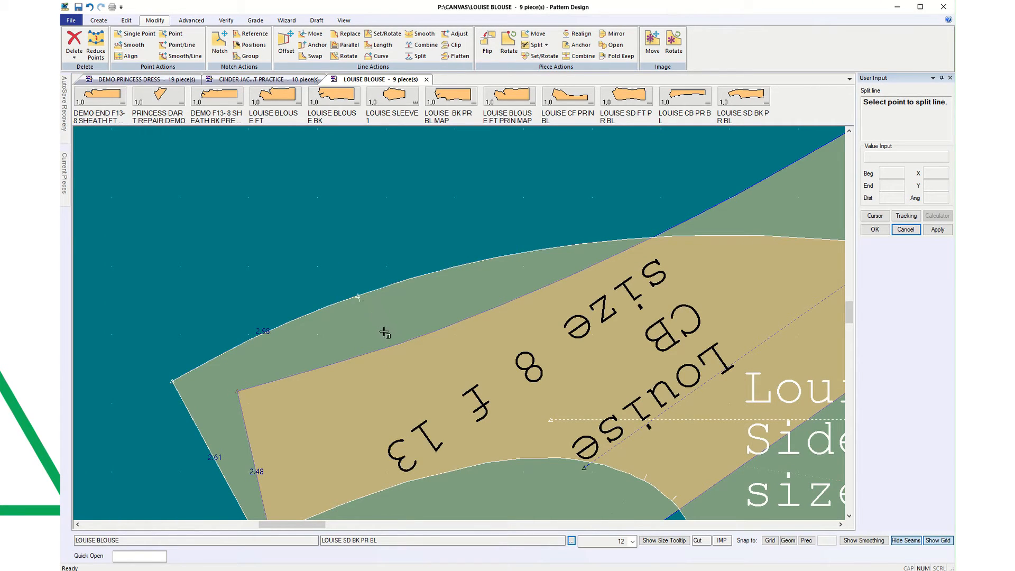
Step: Examine the length of the Side Back princess seam segment between the shoulder and the notch
{"action": "scroll", "coordinate": [241, 362], "scroll_direction": "up", "scroll_amount": 1}
{"action": "scroll", "coordinate": [267, 348], "scroll_direction": "up", "scroll_amount": 4}
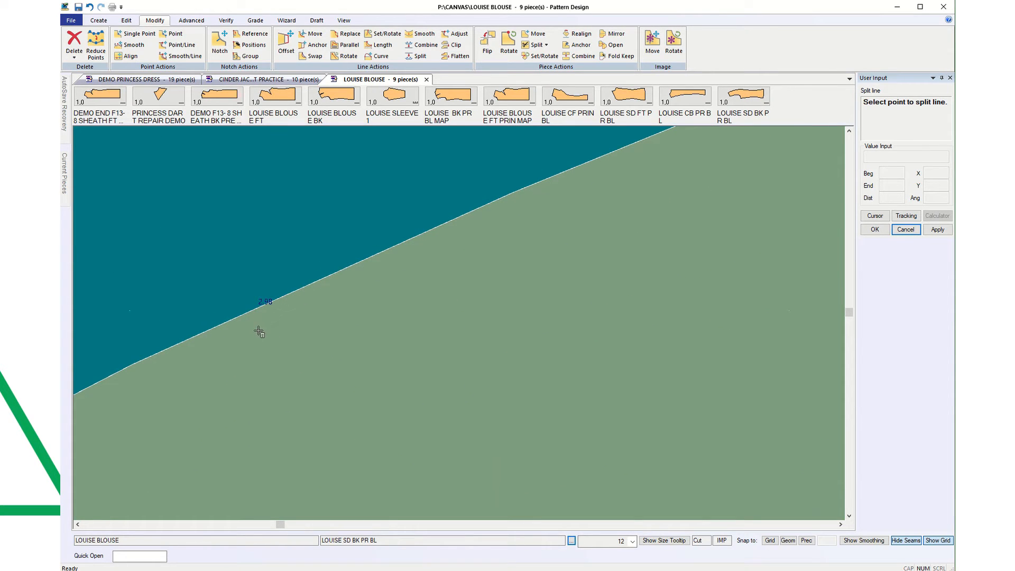
{"action": "scroll", "coordinate": [262, 319], "scroll_direction": "down", "scroll_amount": 3}
{"action": "scroll", "coordinate": [264, 319], "scroll_direction": "down", "scroll_amount": 5}
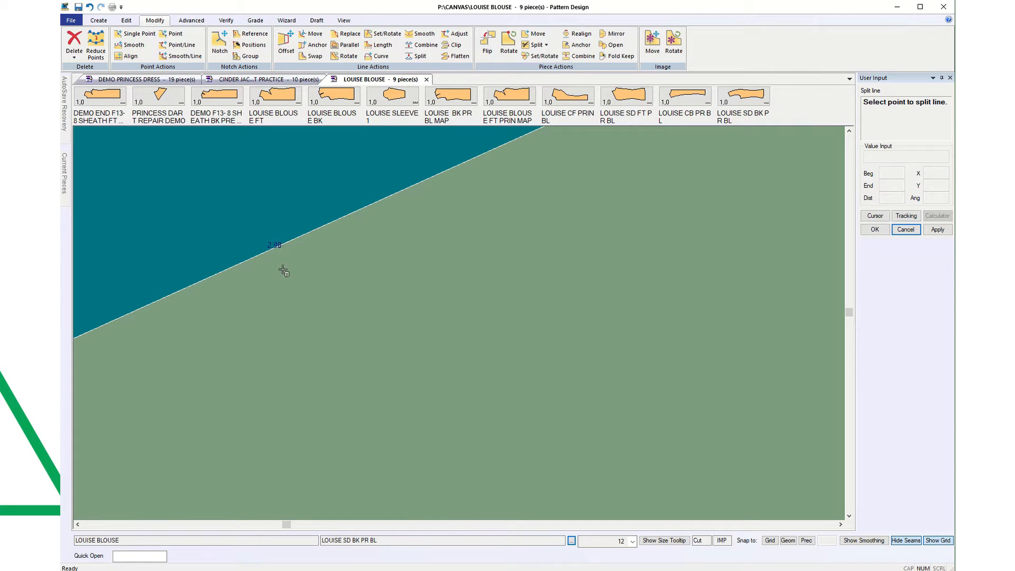
{"action": "scroll", "coordinate": [285, 280], "scroll_direction": "up", "scroll_amount": 2}
{"action": "scroll", "coordinate": [285, 279], "scroll_direction": "up", "scroll_amount": 3}
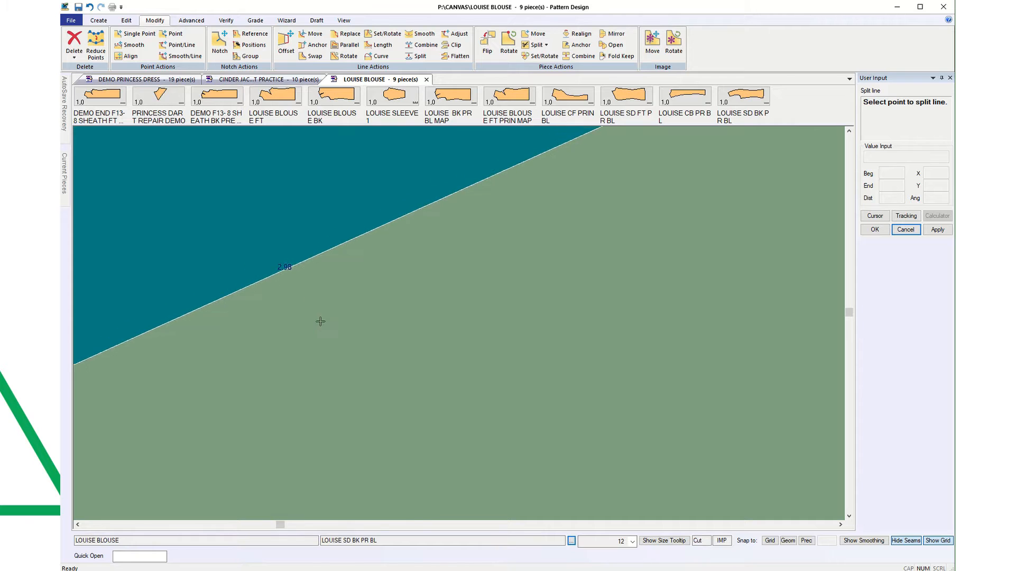
{"action": "scroll", "coordinate": [323, 331], "scroll_direction": "up", "scroll_amount": 5}
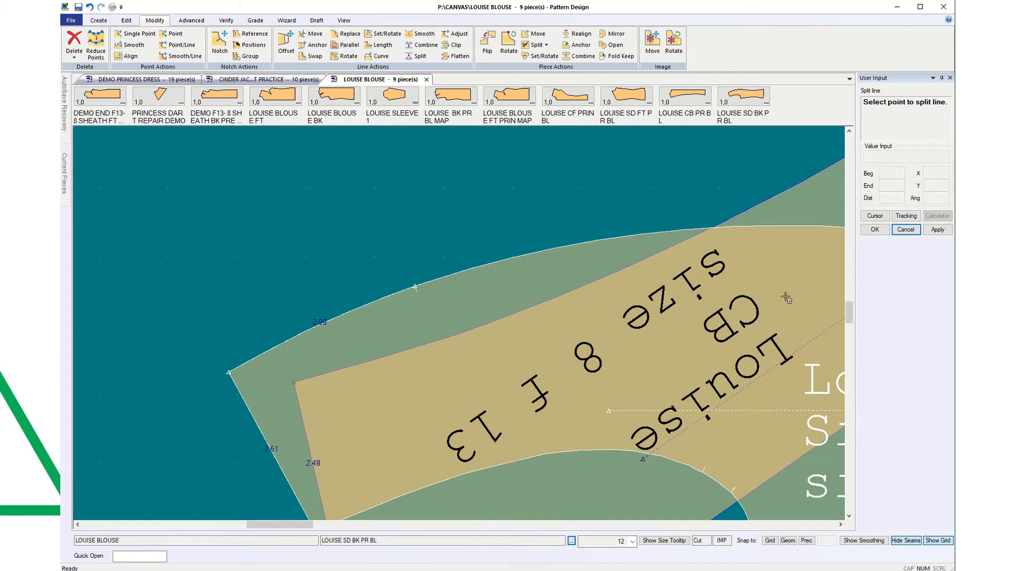
Step: Move the Side Back and CB pieces apart so the CB princess seam is clear, with LOUISE CB PR BL active
{"action": "left_click", "coordinate": [906, 229]}
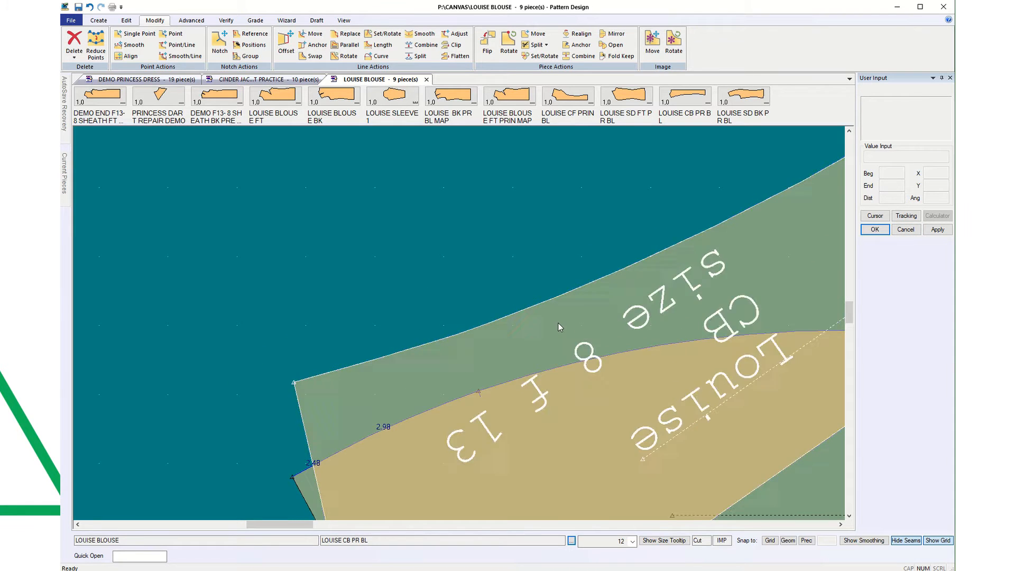
{"action": "left_click_drag", "start_coordinate": [557, 322], "coordinate": [446, 238]}
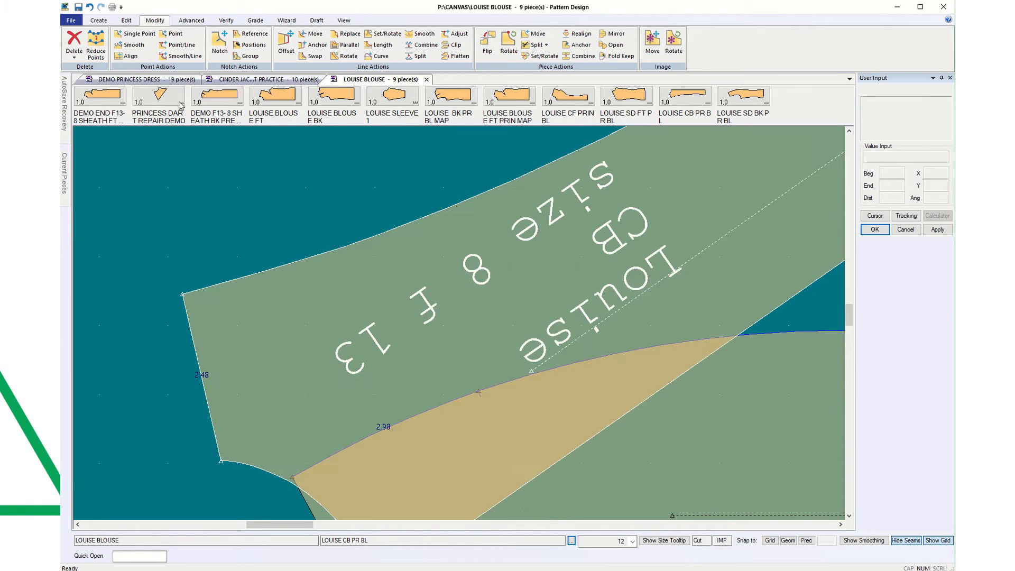
Step: Try to add a type 1 standard notch at a distance of -2.98 from the CB shoulder and princess seam corner
{"action": "left_click", "coordinate": [98, 20]}
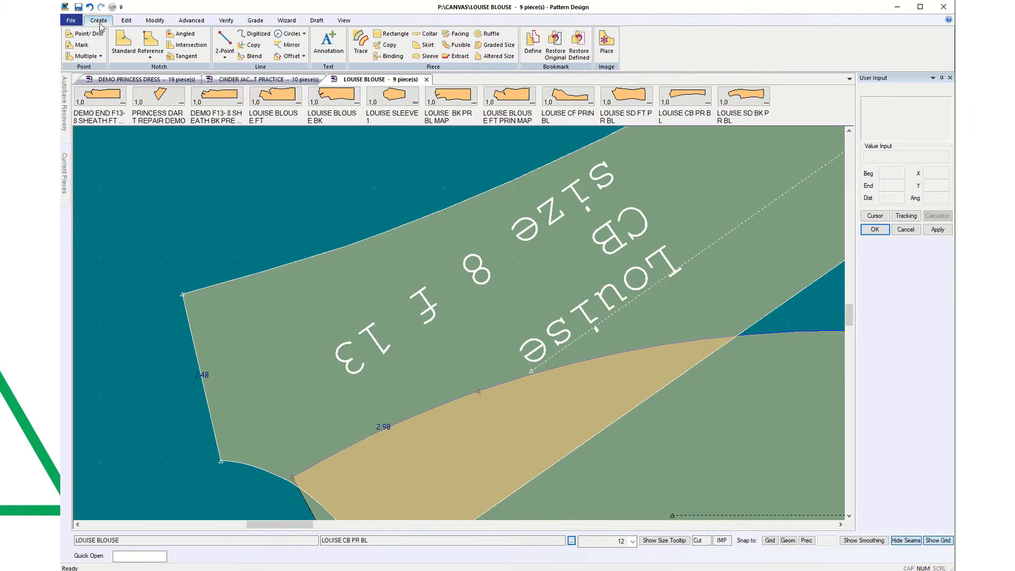
{"action": "left_click", "coordinate": [123, 43]}
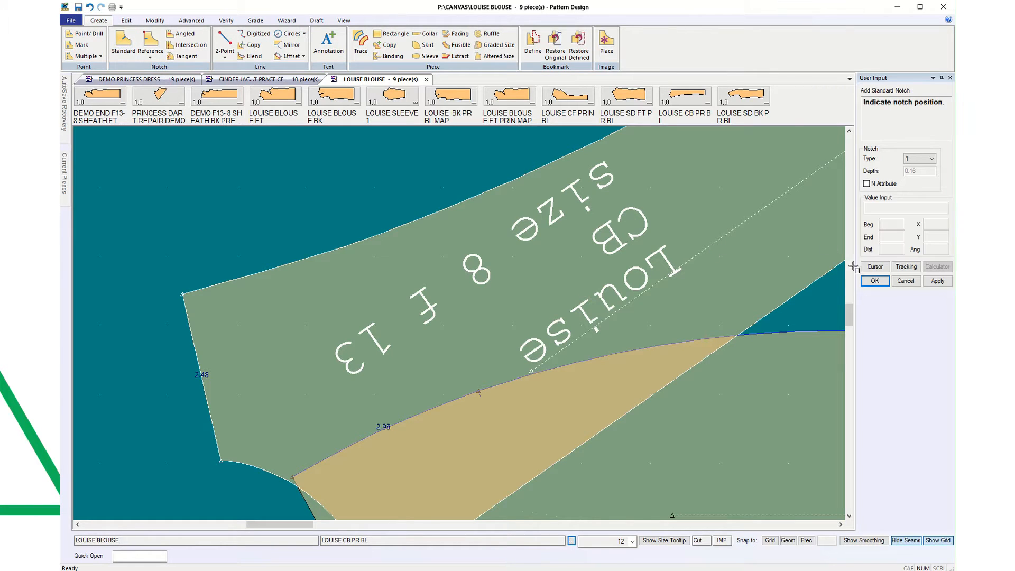
{"action": "left_click", "coordinate": [879, 268]}
{"action": "right_click", "coordinate": [123, 178]}
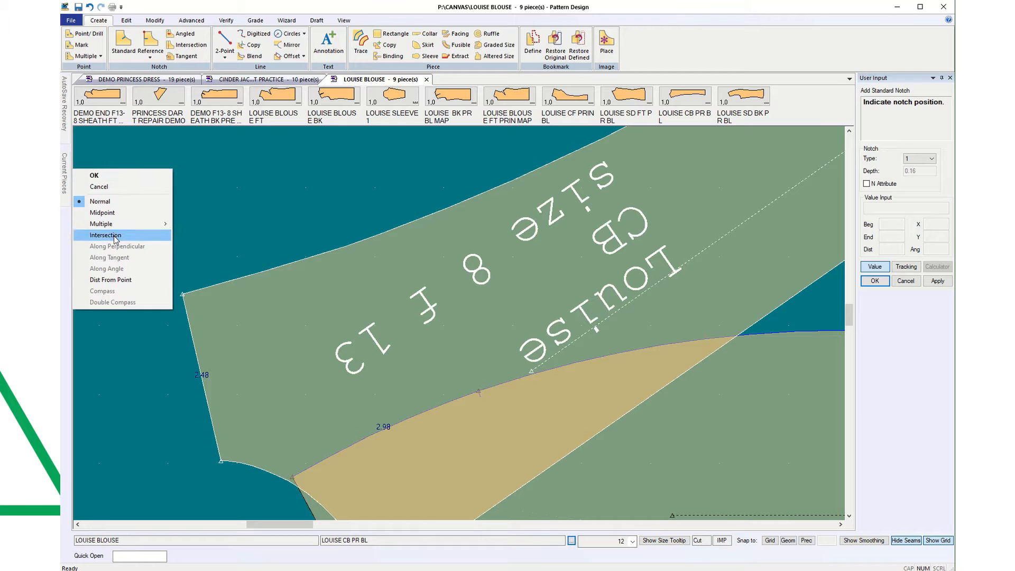
{"action": "left_click", "coordinate": [124, 281]}
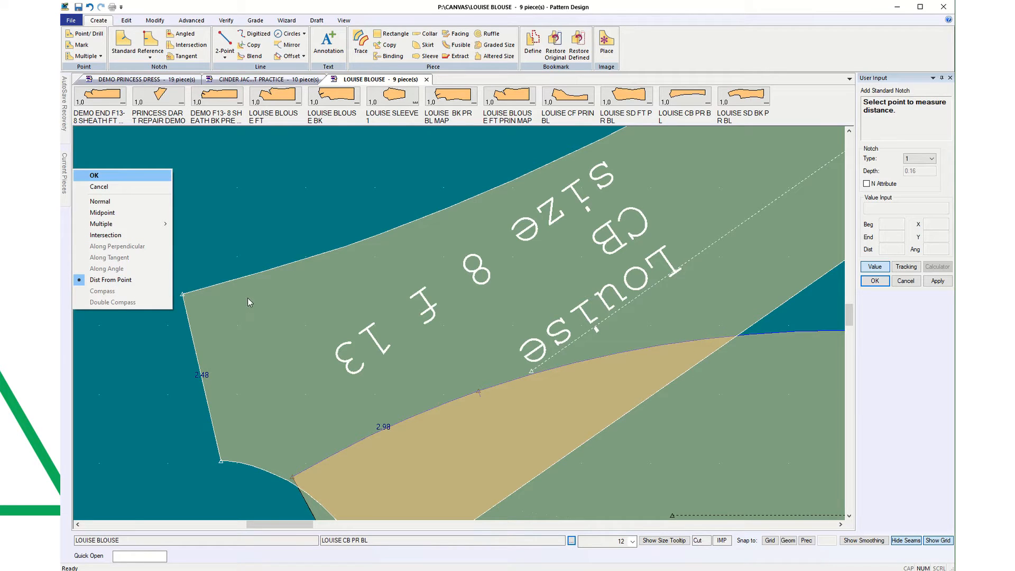
{"action": "left_click", "coordinate": [285, 262]}
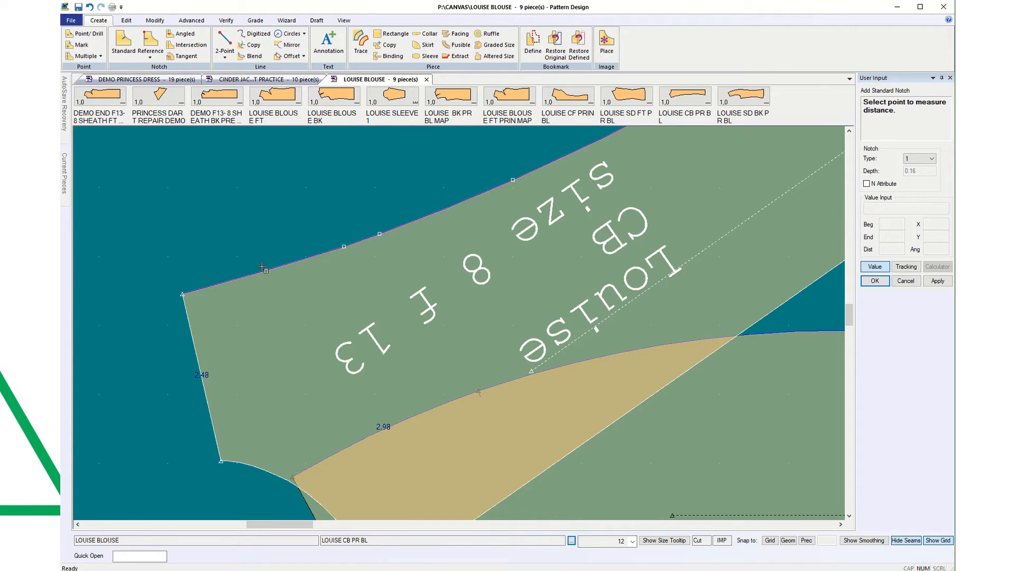
{"action": "left_click", "coordinate": [185, 291]}
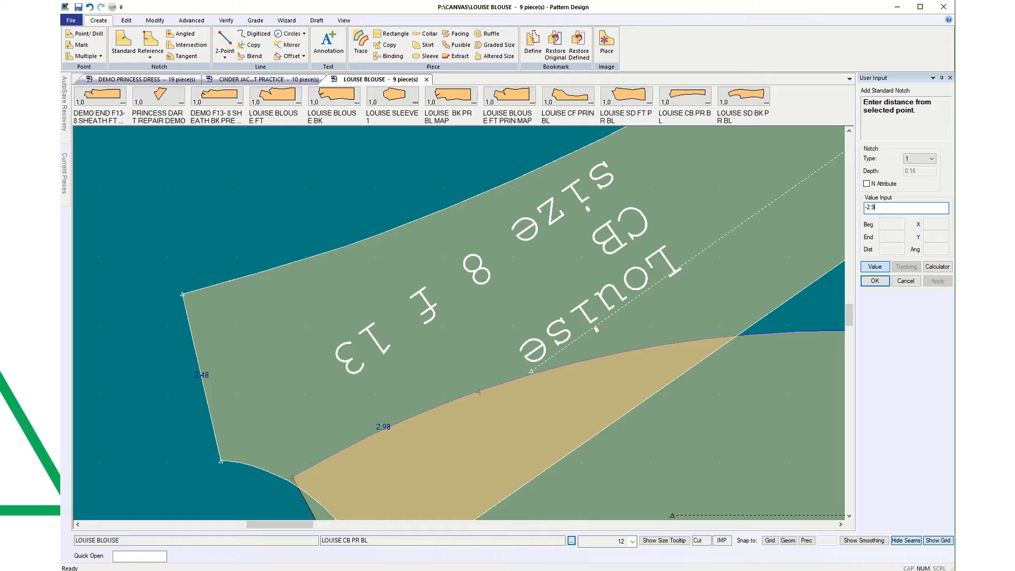
{"action": "left_click", "coordinate": [876, 281]}
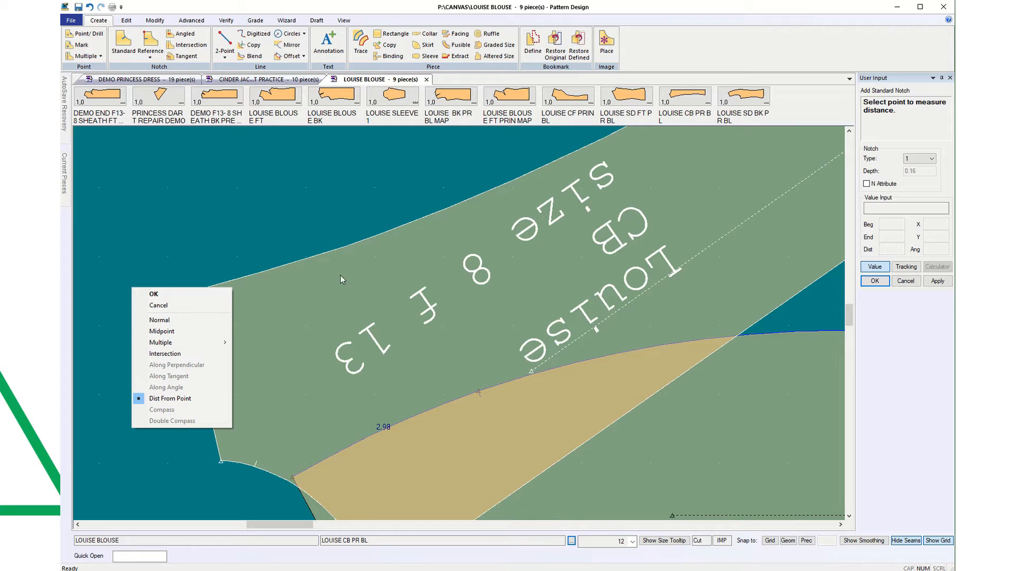
Step: Add a type 1 standard notch on the CB princess seam at a distance of 2.98 from the shoulder corner
{"action": "left_click", "coordinate": [307, 291]}
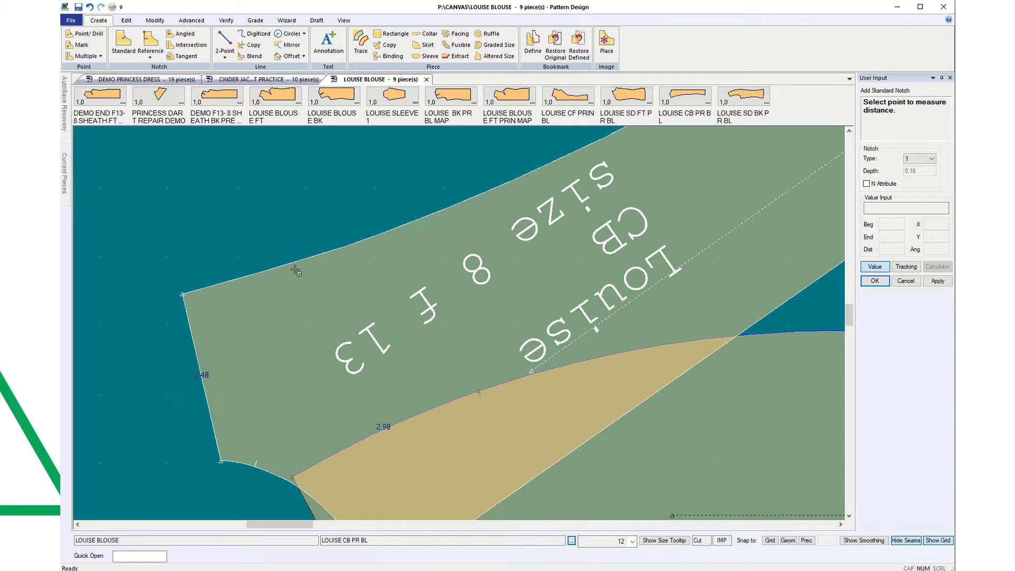
{"action": "left_click", "coordinate": [191, 332]}
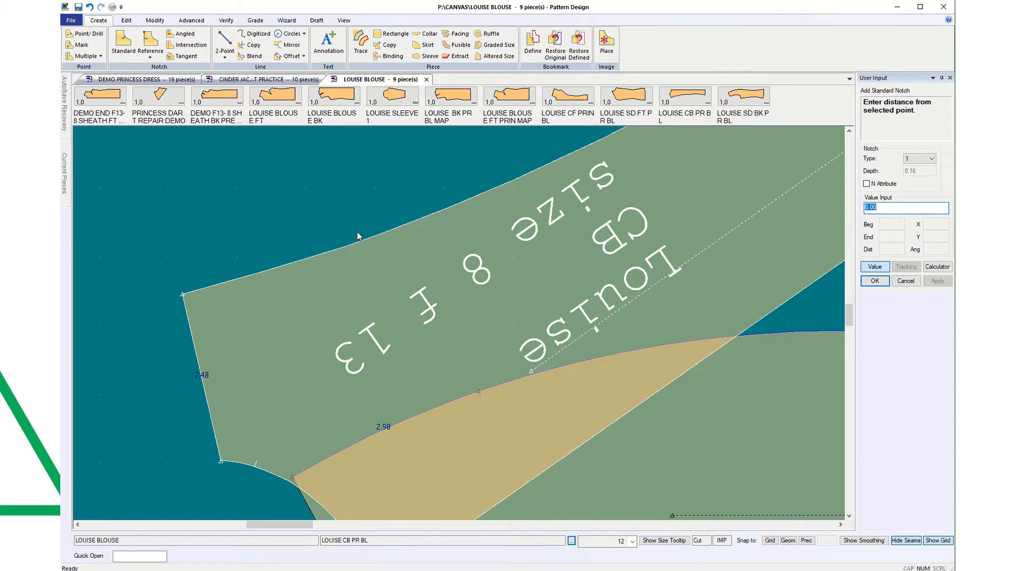
{"action": "type", "text": "2.98"}
{"action": "left_click", "coordinate": [875, 281]}
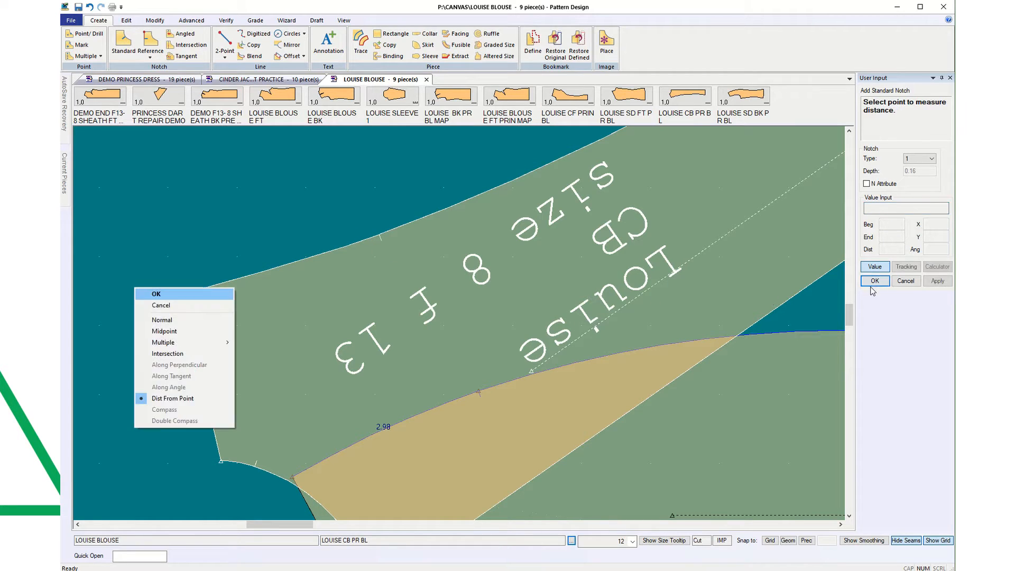
{"action": "left_click", "coordinate": [158, 294]}
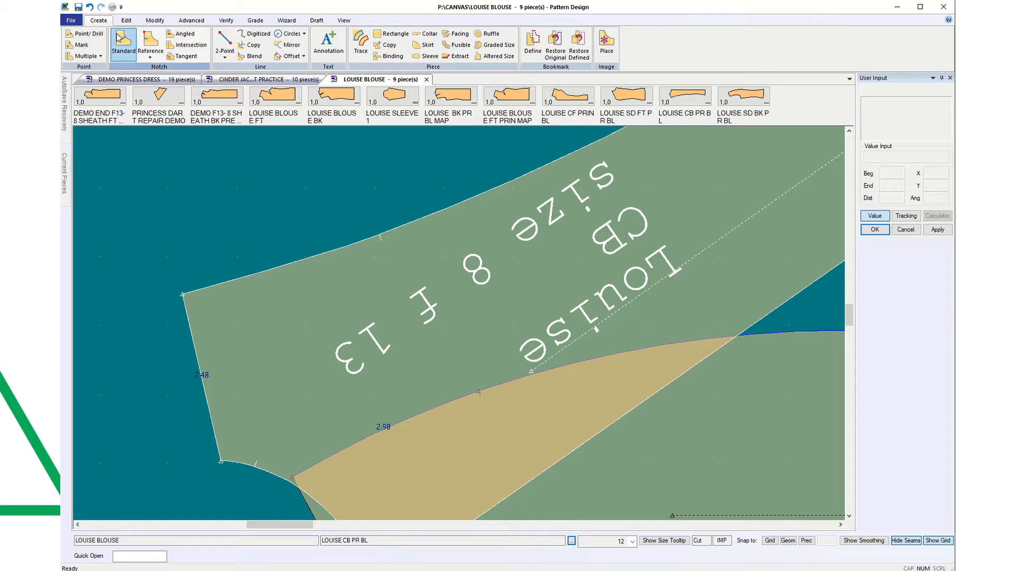
Step: Delete the stray notch from the neckline curve of the CB piece
{"action": "left_click", "coordinate": [155, 20]}
{"action": "left_click", "coordinate": [79, 51]}
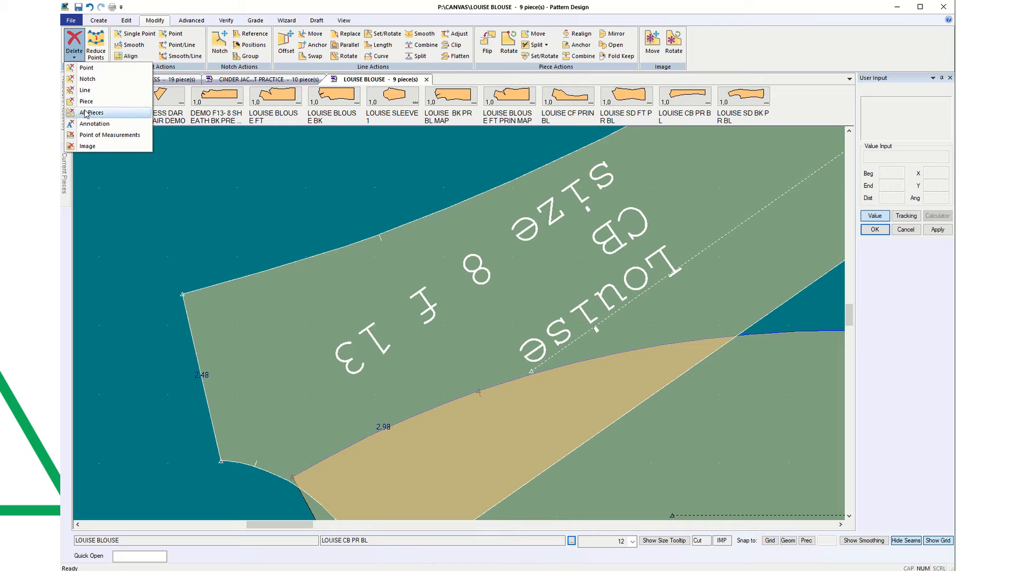
{"action": "left_click", "coordinate": [85, 80]}
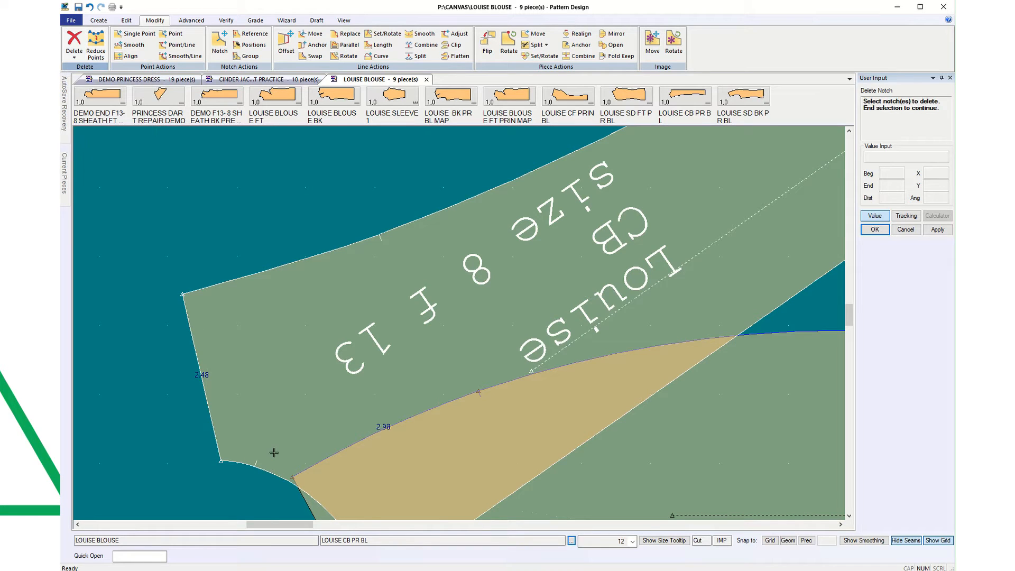
{"action": "left_click", "coordinate": [258, 461]}
{"action": "right_click", "coordinate": [221, 242]}
{"action": "left_click", "coordinate": [221, 242]}
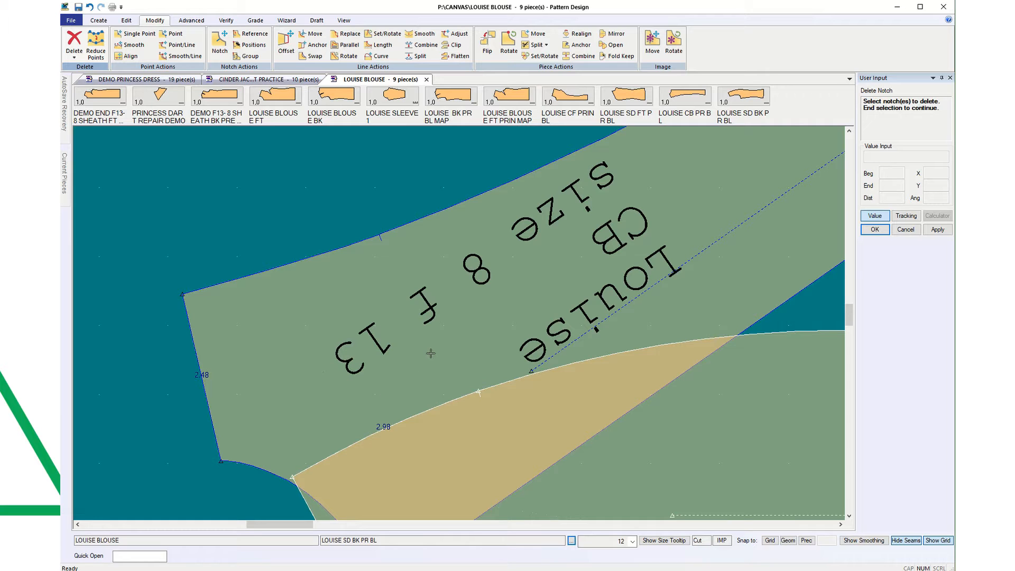
{"action": "left_click", "coordinate": [427, 333]}
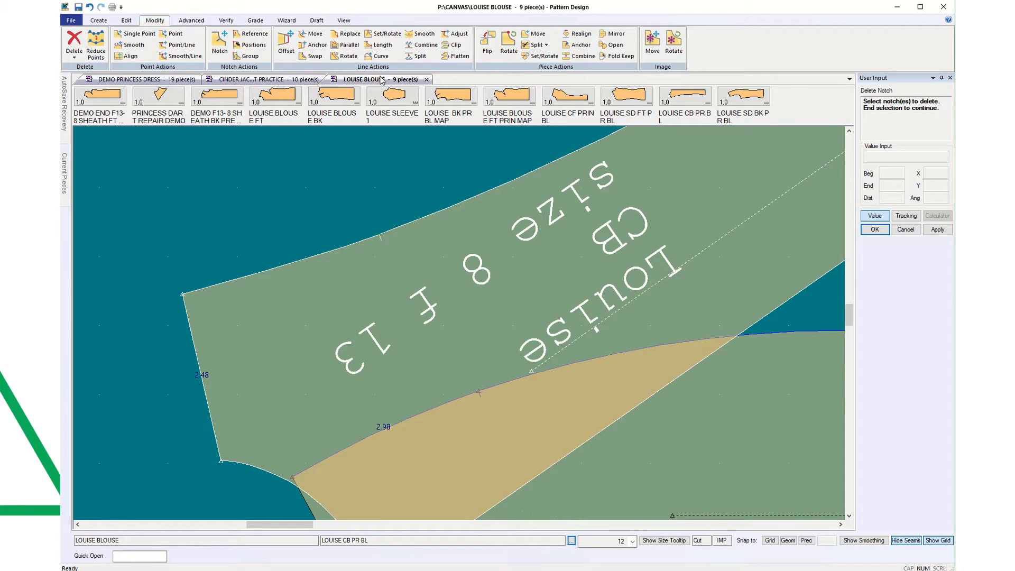
Step: Try to split the CB princess seam line at its notch near the shoulder
{"action": "left_click", "coordinate": [419, 56]}
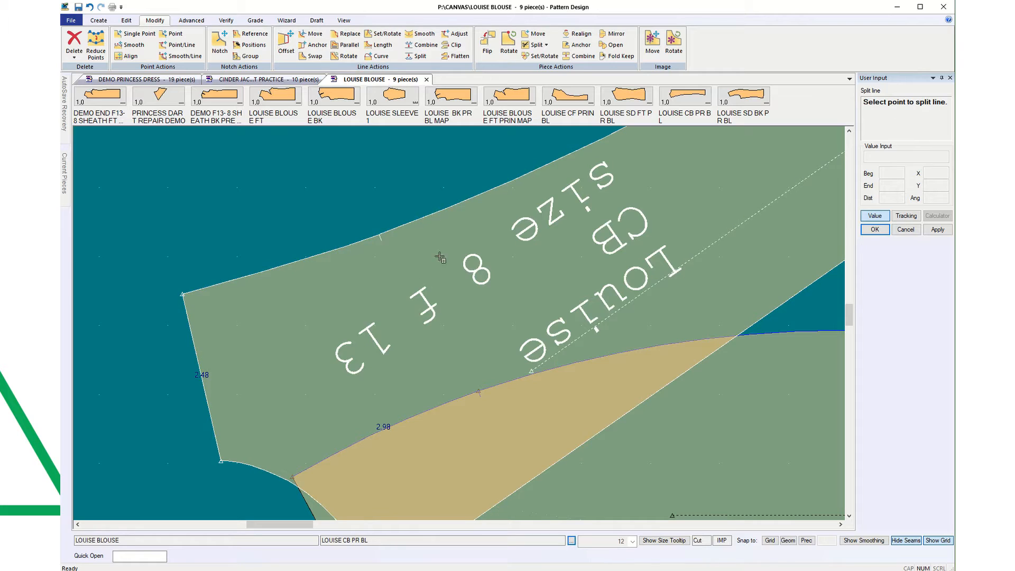
{"action": "left_click", "coordinate": [378, 234]}
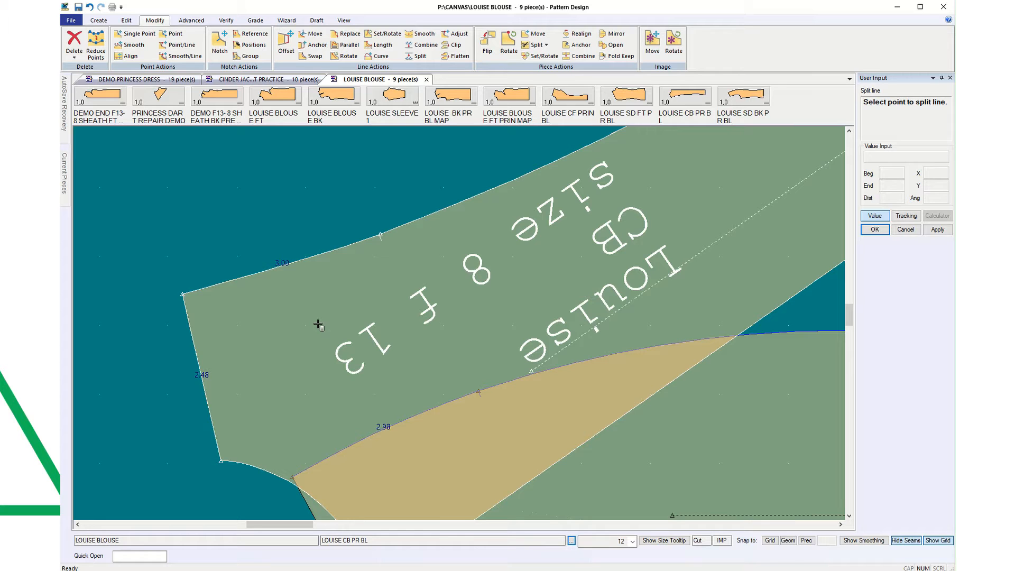
{"action": "scroll", "coordinate": [405, 259], "scroll_direction": "up", "scroll_amount": 4}
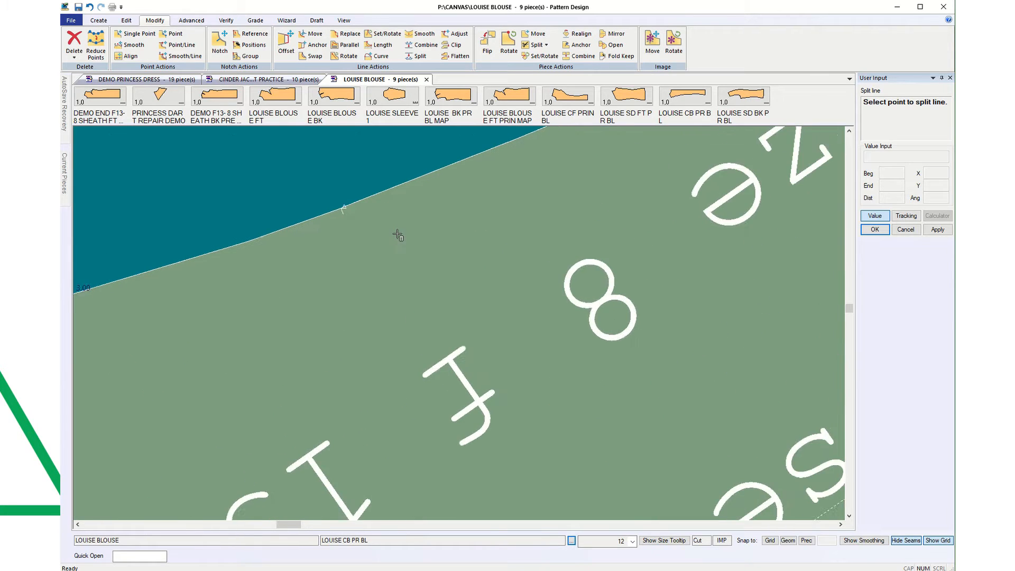
{"action": "scroll", "coordinate": [398, 236], "scroll_direction": "up", "scroll_amount": 1}
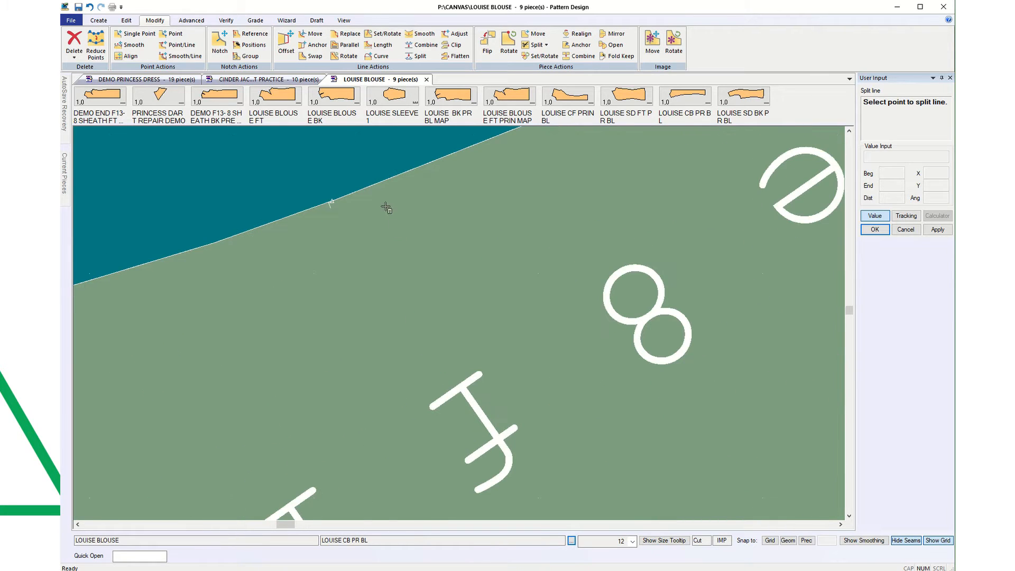
{"action": "left_click", "coordinate": [330, 203]}
{"action": "scroll", "coordinate": [340, 214], "scroll_direction": "up", "scroll_amount": 7}
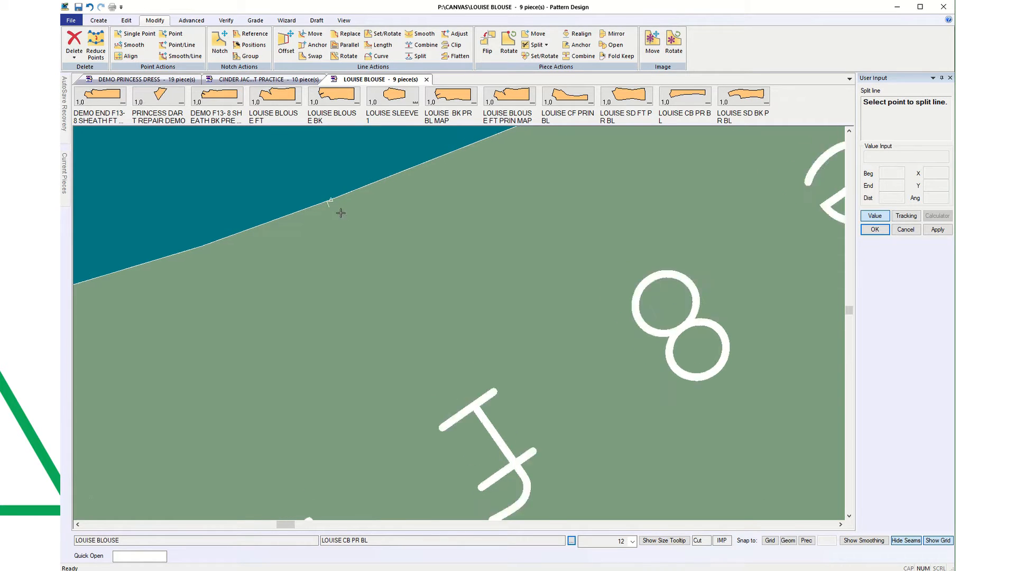
{"action": "scroll", "coordinate": [338, 205], "scroll_direction": "up", "scroll_amount": 3}
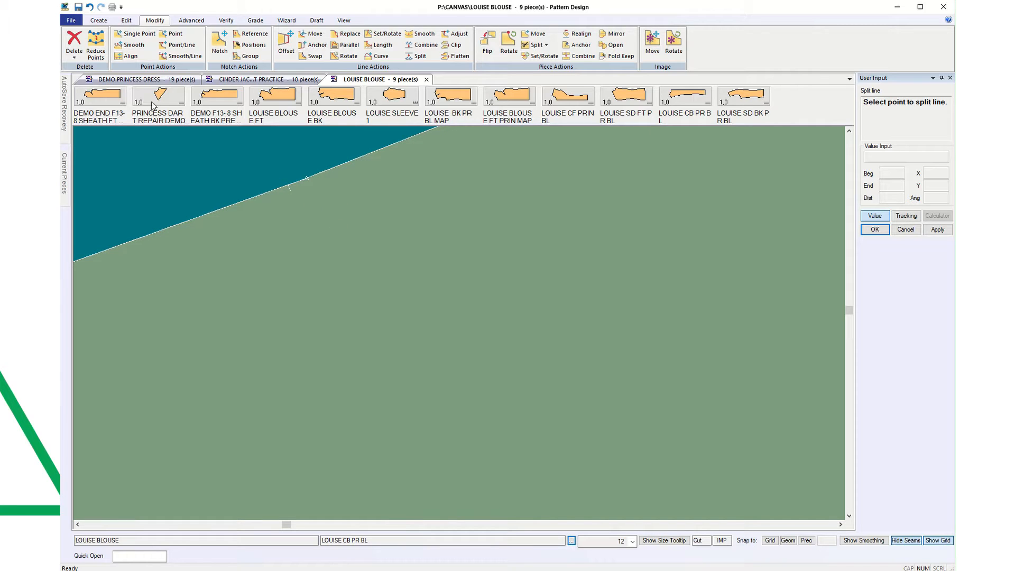
{"action": "key", "text": "Escape"}
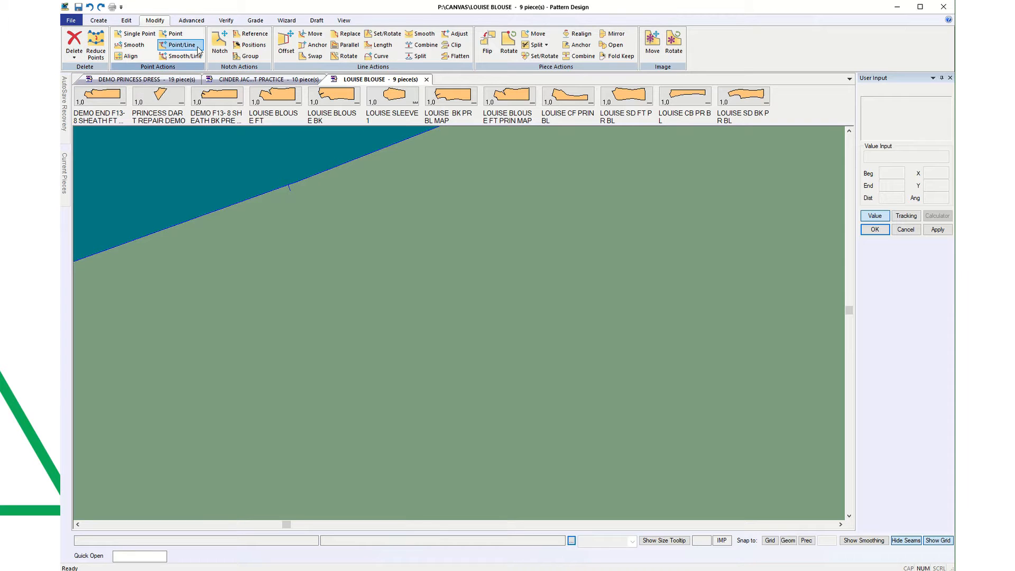
Step: Split the CB princess seam line exactly at the notch and undo the extra split beside it
{"action": "left_click", "coordinate": [418, 56]}
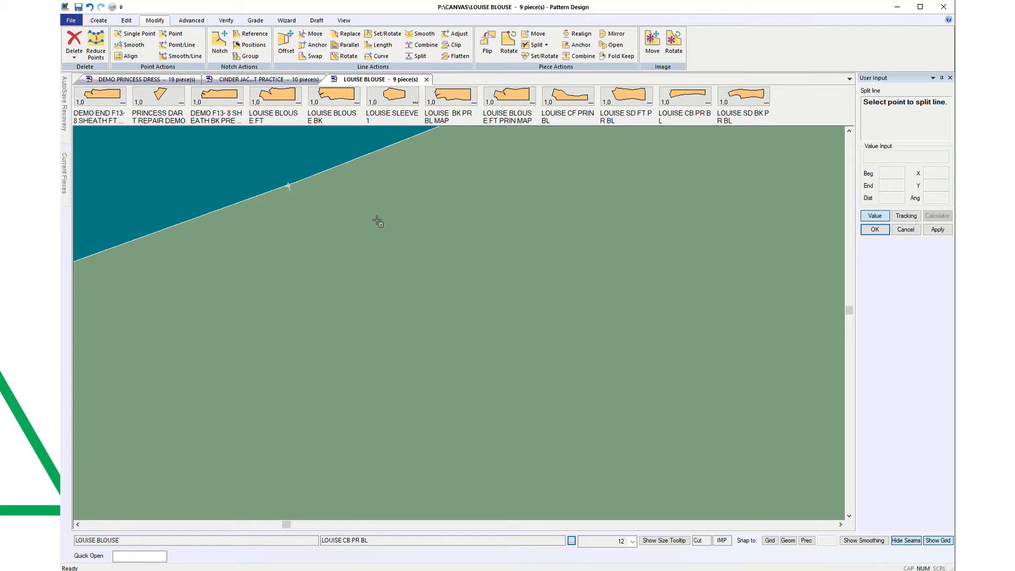
{"action": "left_click", "coordinate": [326, 184]}
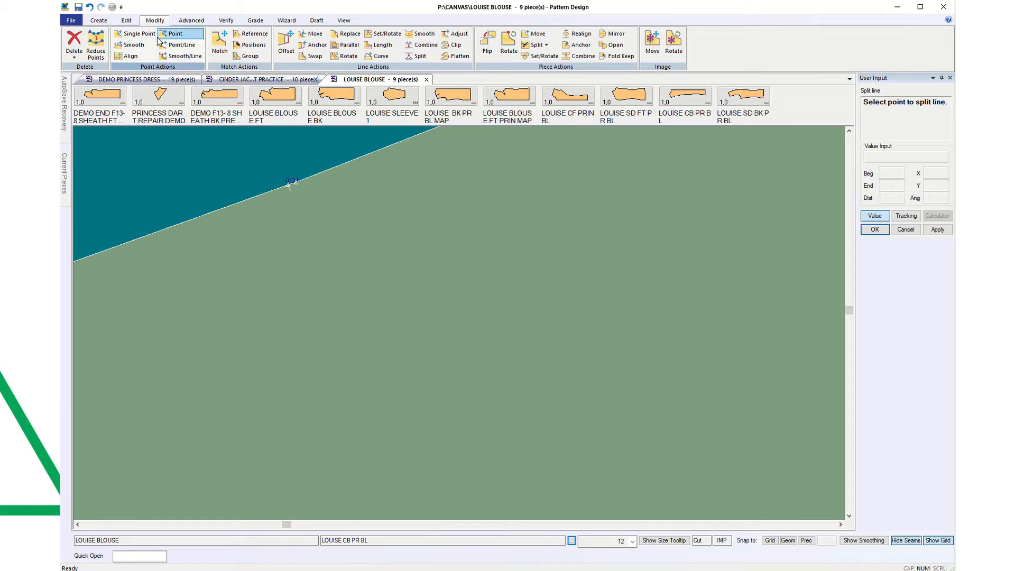
{"action": "left_click", "coordinate": [90, 7]}
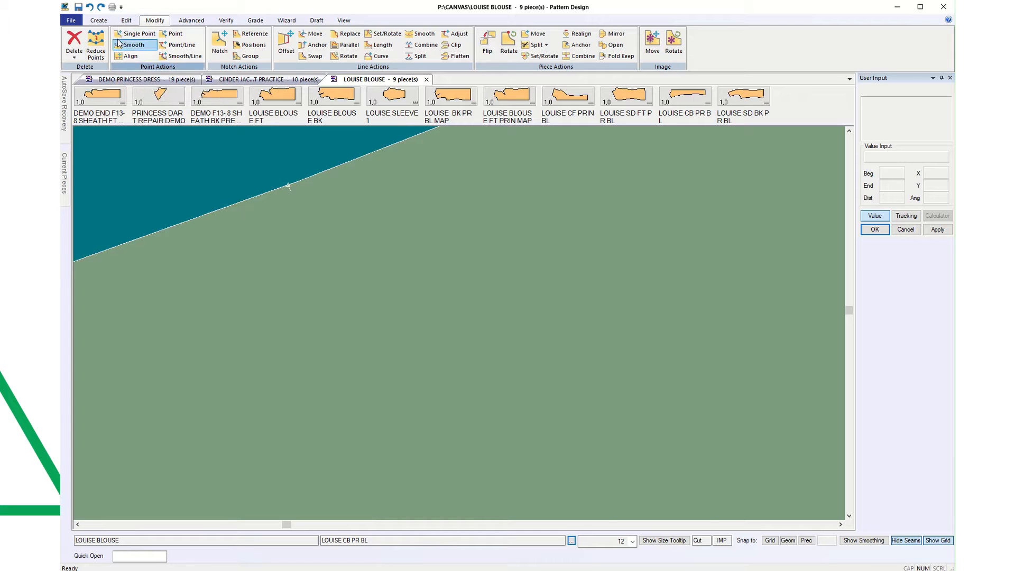
Step: Delete the extra point beside the notch on the CB princess seam
{"action": "left_click", "coordinate": [133, 34]}
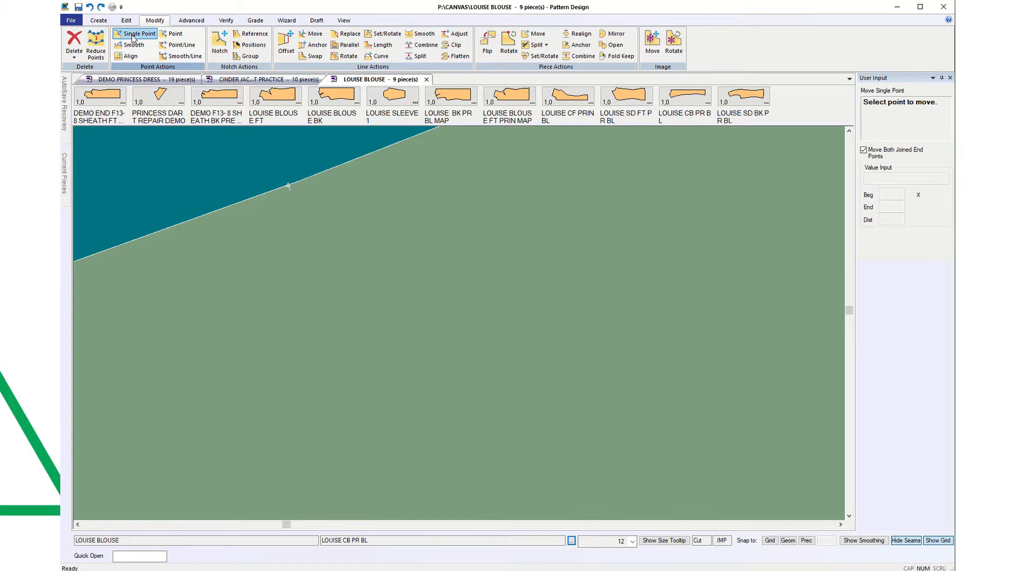
{"action": "left_click", "coordinate": [74, 55]}
{"action": "left_click", "coordinate": [85, 66]}
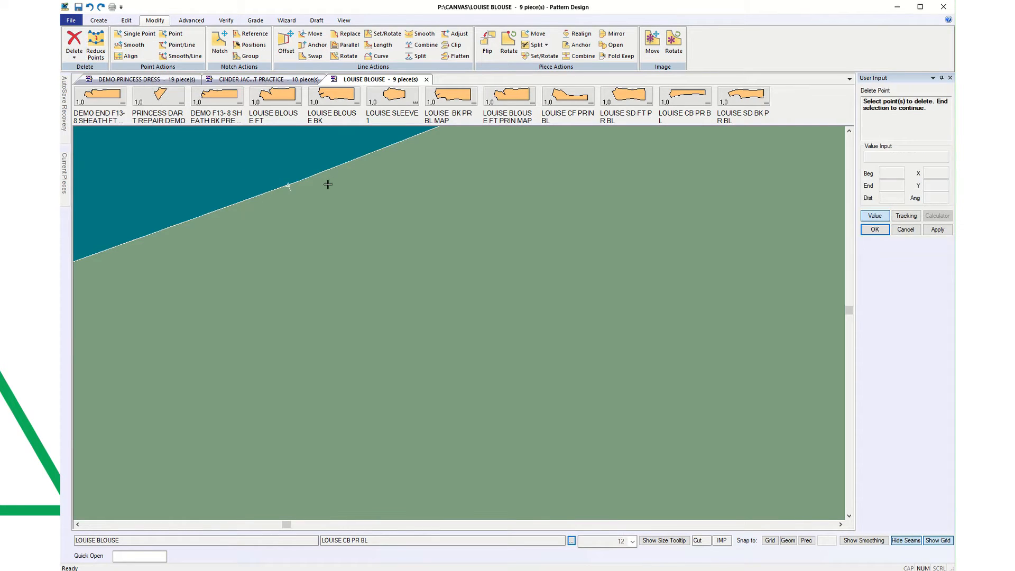
{"action": "left_click", "coordinate": [298, 183]}
{"action": "right_click", "coordinate": [336, 215]}
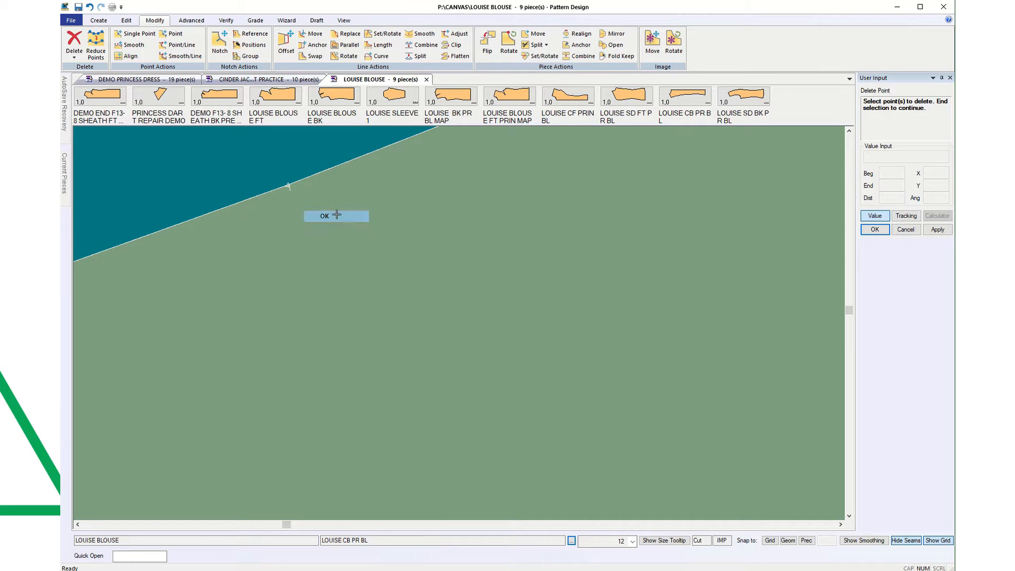
{"action": "left_click", "coordinate": [337, 216]}
{"action": "scroll", "coordinate": [369, 253], "scroll_direction": "down", "scroll_amount": 4}
{"action": "scroll", "coordinate": [369, 253], "scroll_direction": "down", "scroll_amount": 5}
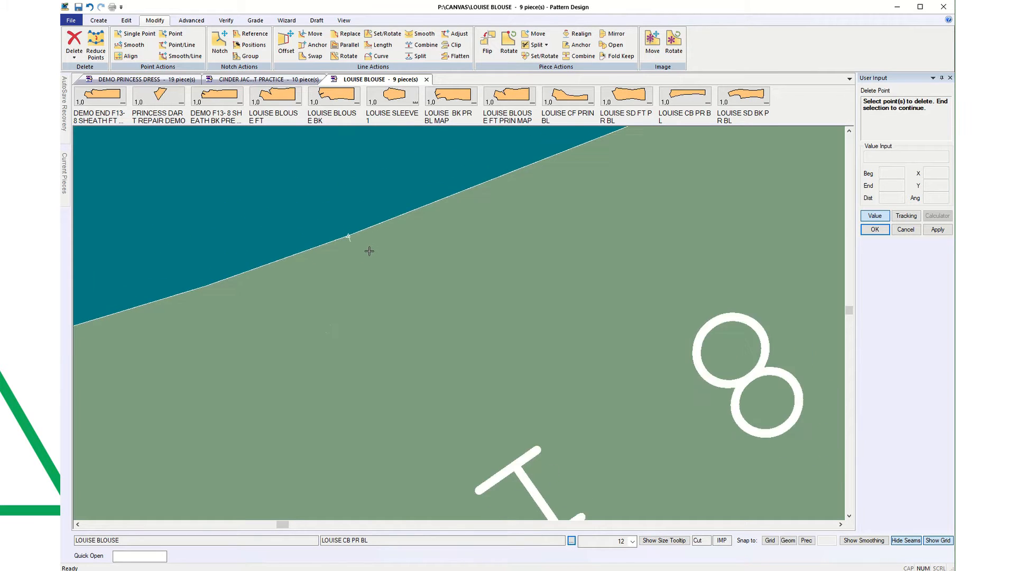
{"action": "scroll", "coordinate": [368, 251], "scroll_direction": "down", "scroll_amount": 1}
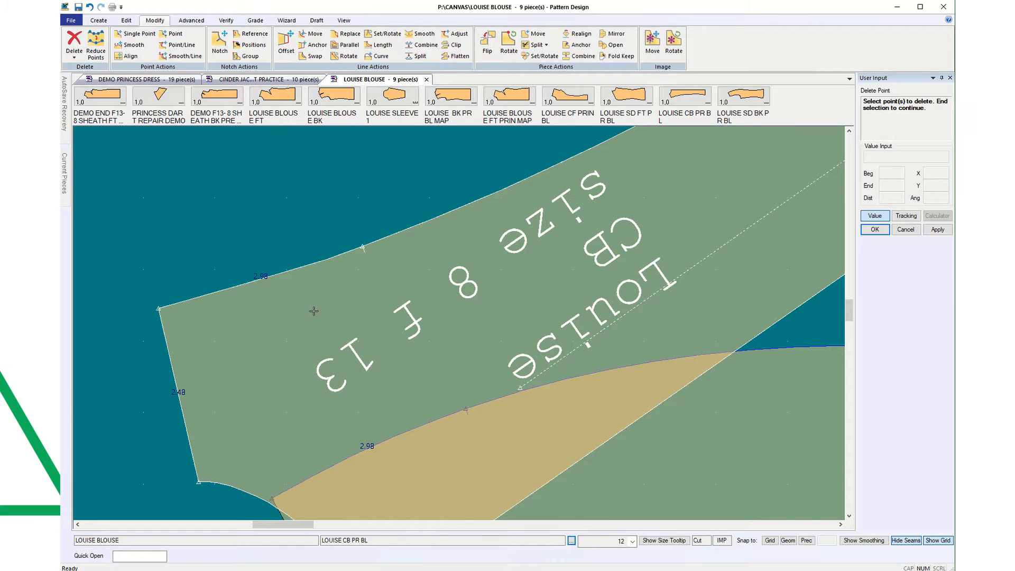
{"action": "scroll", "coordinate": [314, 311], "scroll_direction": "down", "scroll_amount": 3}
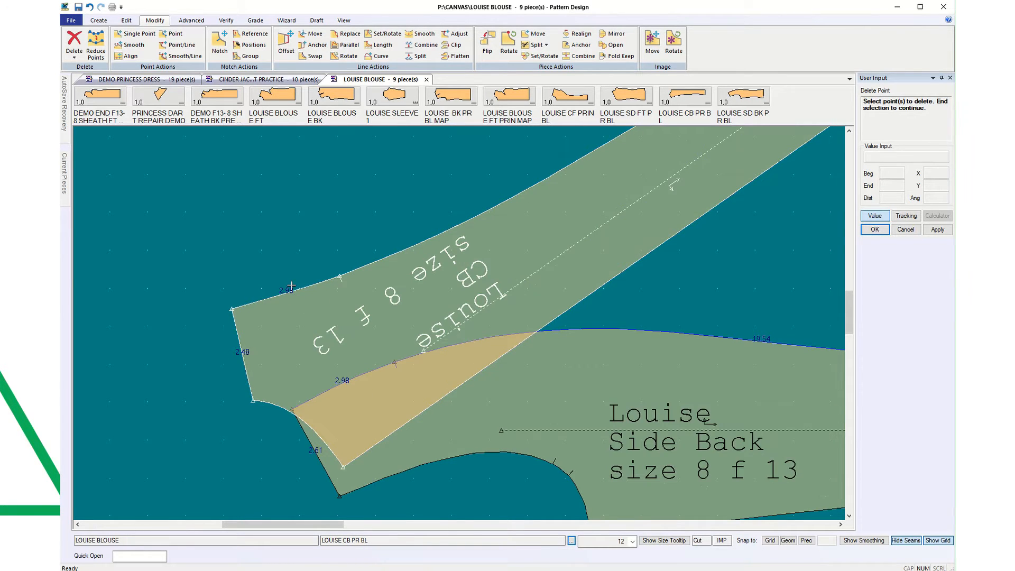
{"action": "scroll", "coordinate": [508, 387], "scroll_direction": "down", "scroll_amount": 4}
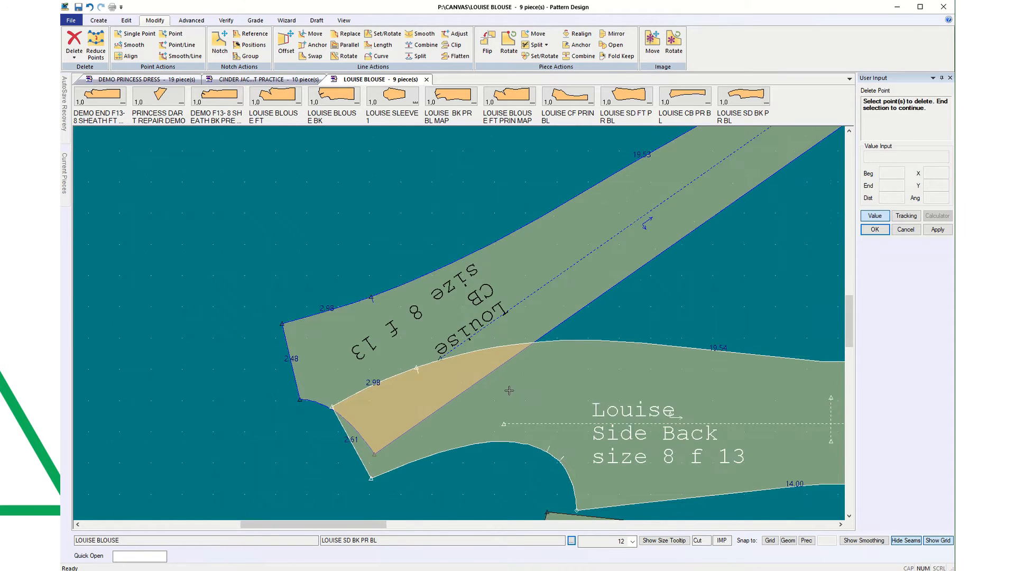
{"action": "left_click", "coordinate": [913, 232]}
Step: Move the CB piece clear of the Side Back, and the Side Back piece clear of the Side Ft
{"action": "left_click", "coordinate": [531, 316]}
{"action": "left_click", "coordinate": [446, 269]}
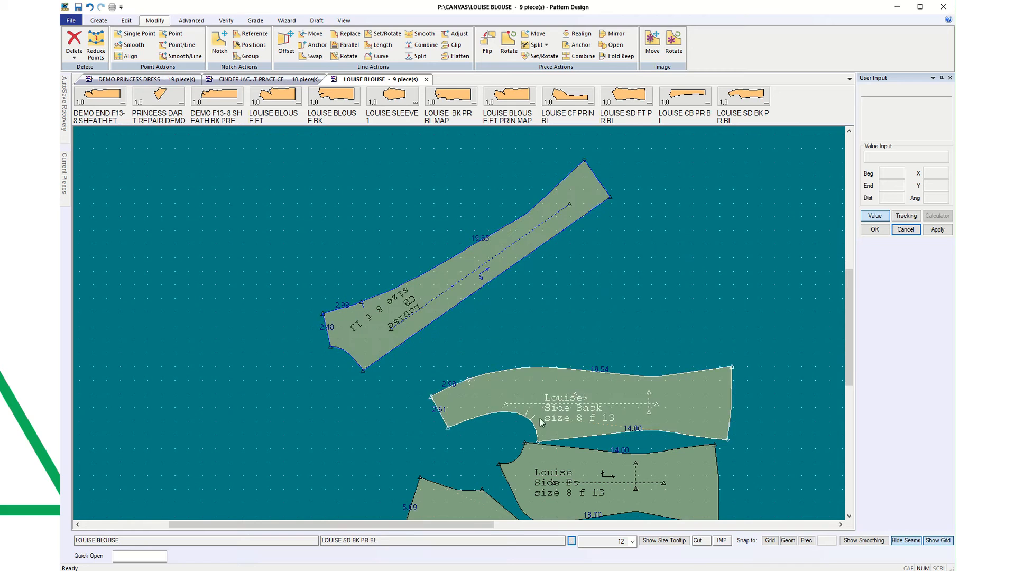
{"action": "left_click", "coordinate": [539, 402]}
{"action": "left_click", "coordinate": [501, 380]}
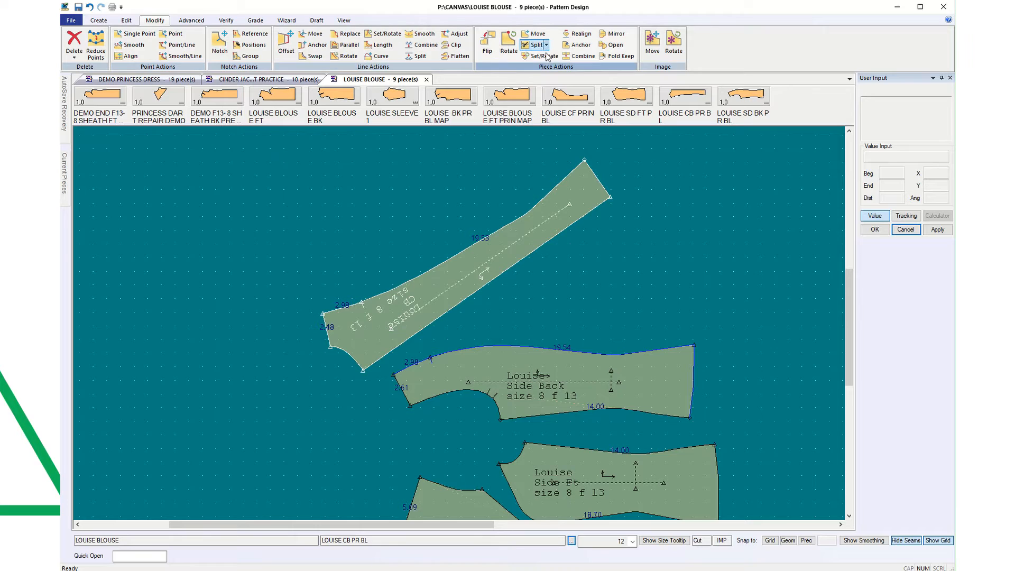
Step: Realign the CB piece to its grain line with the Realign Piece option and place it just above the Side Back
{"action": "left_click", "coordinate": [579, 33]}
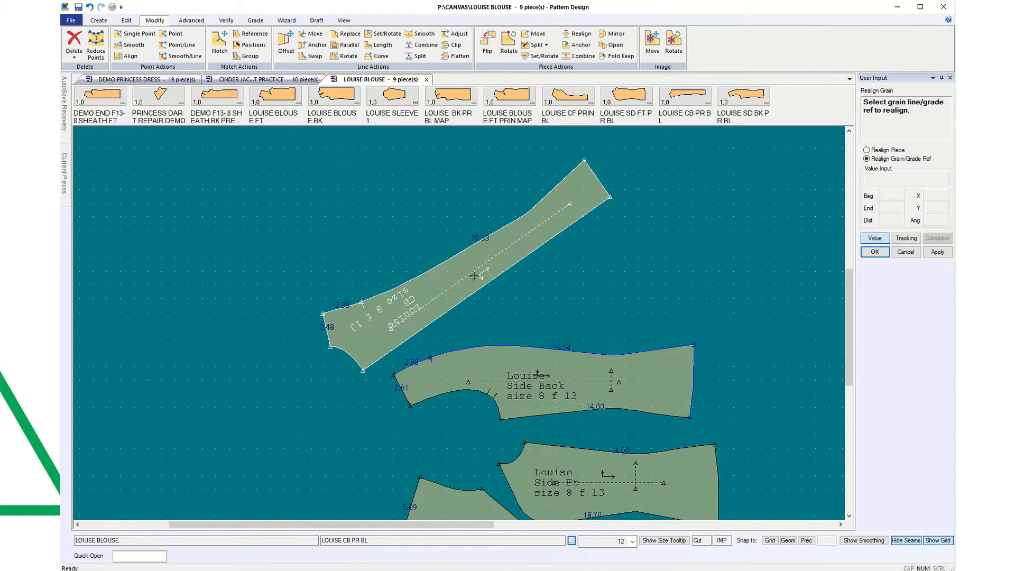
{"action": "left_click", "coordinate": [867, 150]}
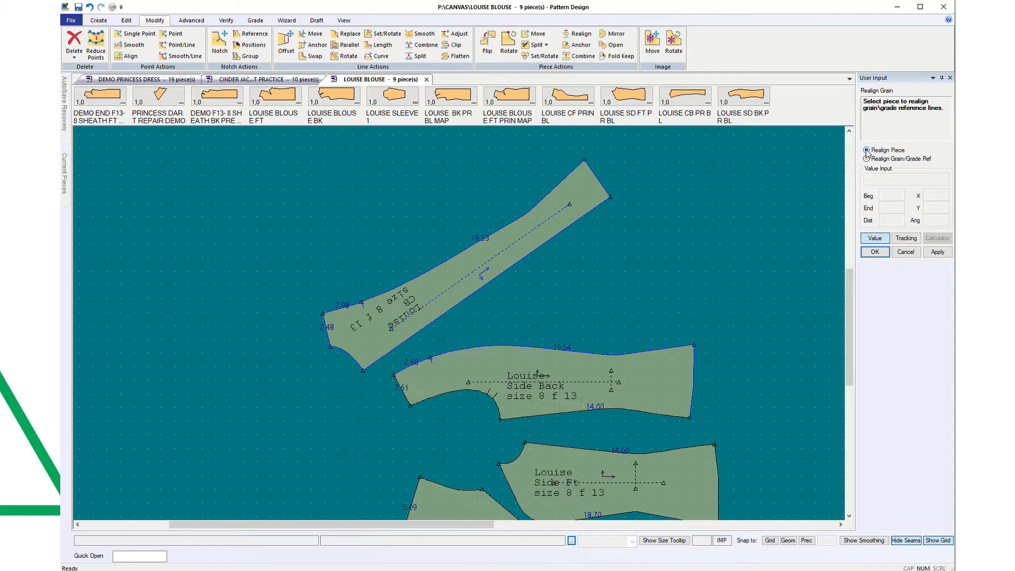
{"action": "left_click", "coordinate": [515, 254]}
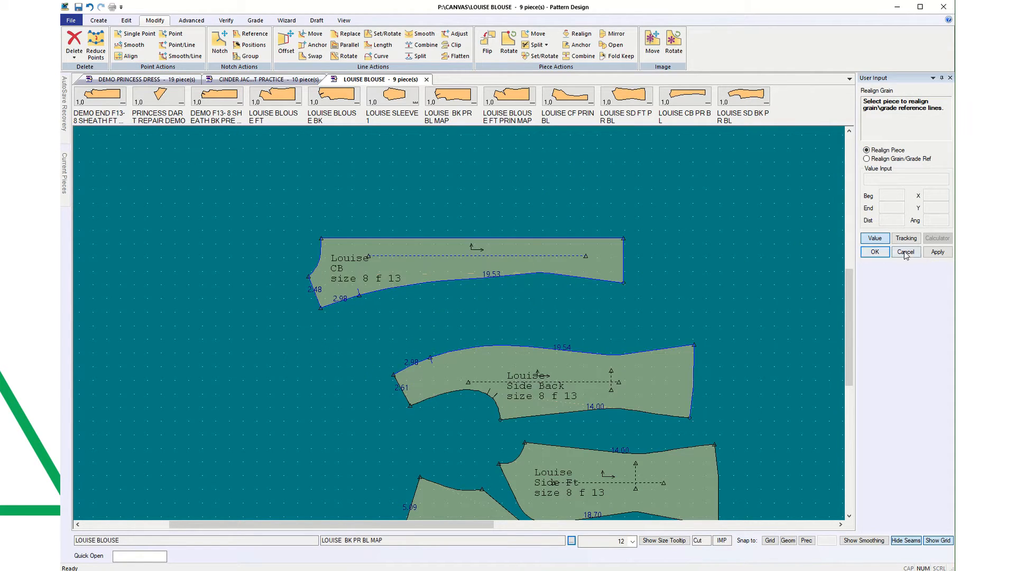
{"action": "left_click", "coordinate": [875, 252]}
{"action": "left_click_drag", "start_coordinate": [554, 269], "coordinate": [629, 322]}
{"action": "left_click", "coordinate": [627, 302]}
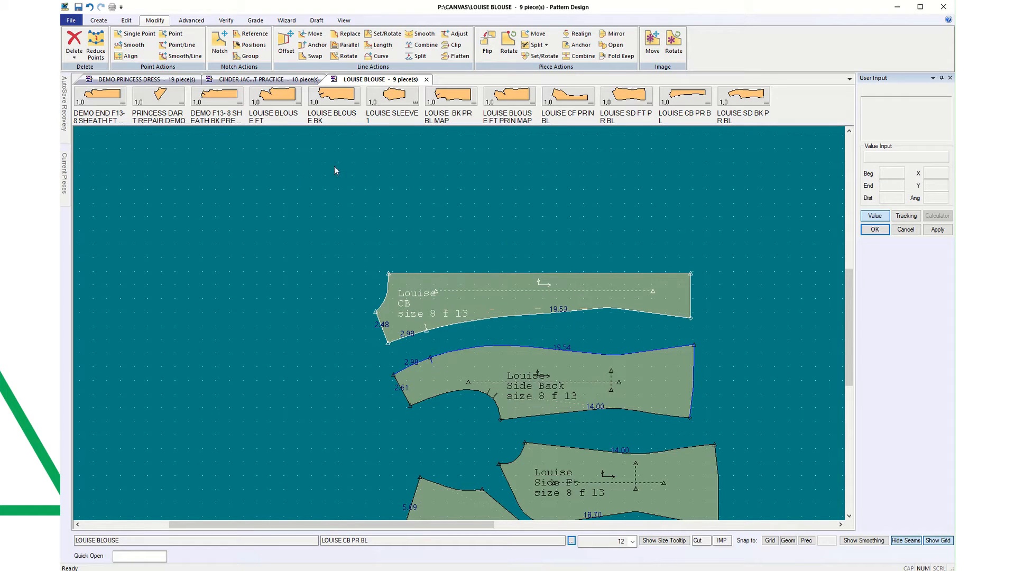
Step: Set up Walk Pieces with both Side Back princess seam segments stationary and both CB segments walking in the same direction from the shoulder
{"action": "left_click", "coordinate": [226, 20]}
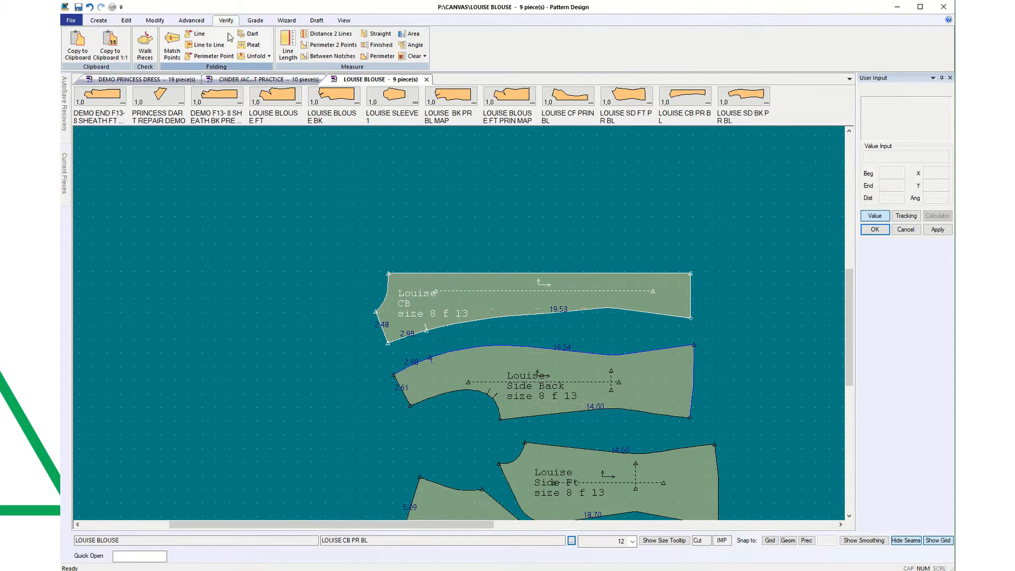
{"action": "left_click", "coordinate": [145, 45]}
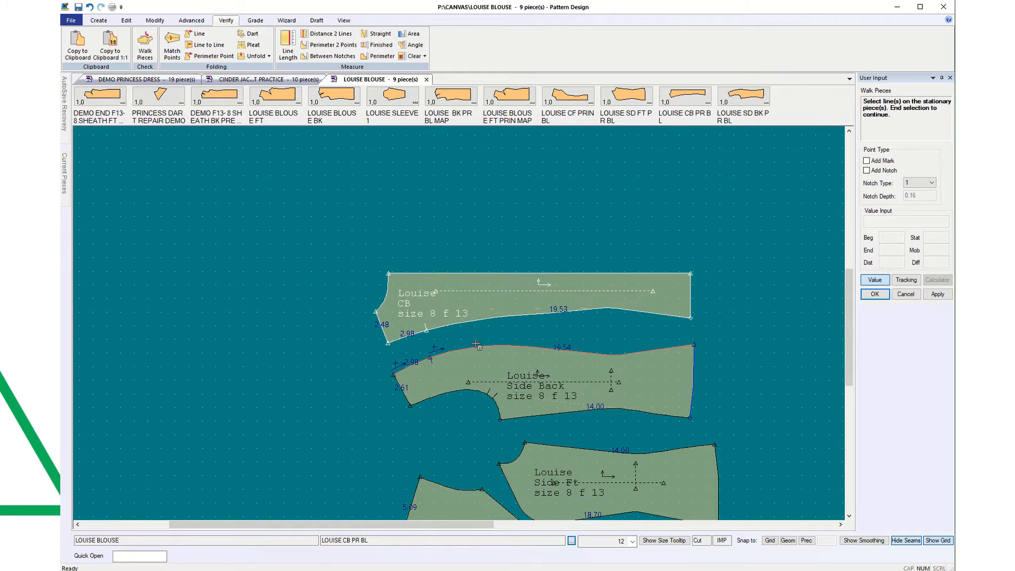
{"action": "right_click", "coordinate": [304, 363]}
{"action": "left_click", "coordinate": [304, 363]}
{"action": "left_click", "coordinate": [418, 333]}
{"action": "right_click", "coordinate": [278, 335]}
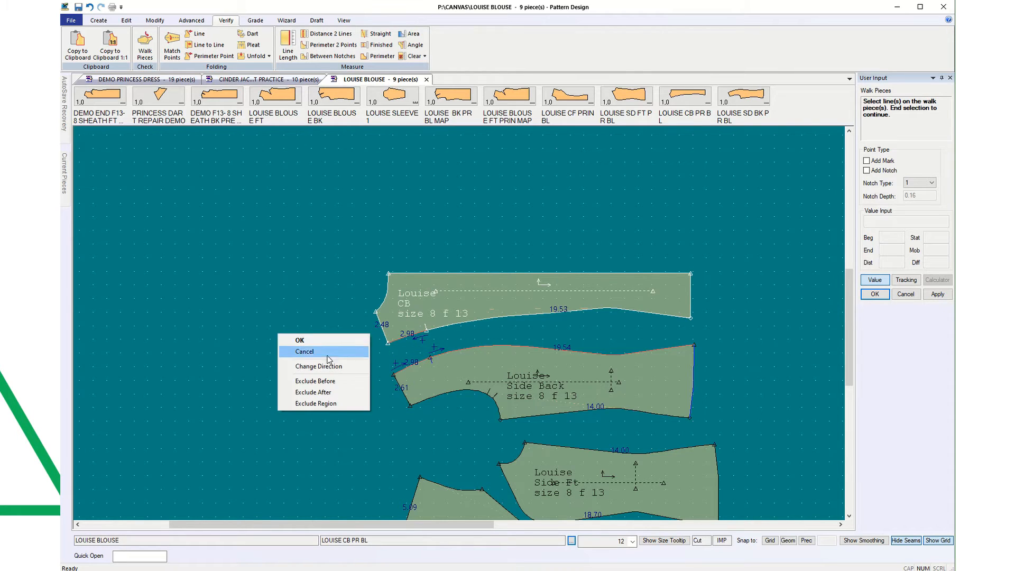
{"action": "left_click", "coordinate": [328, 368]}
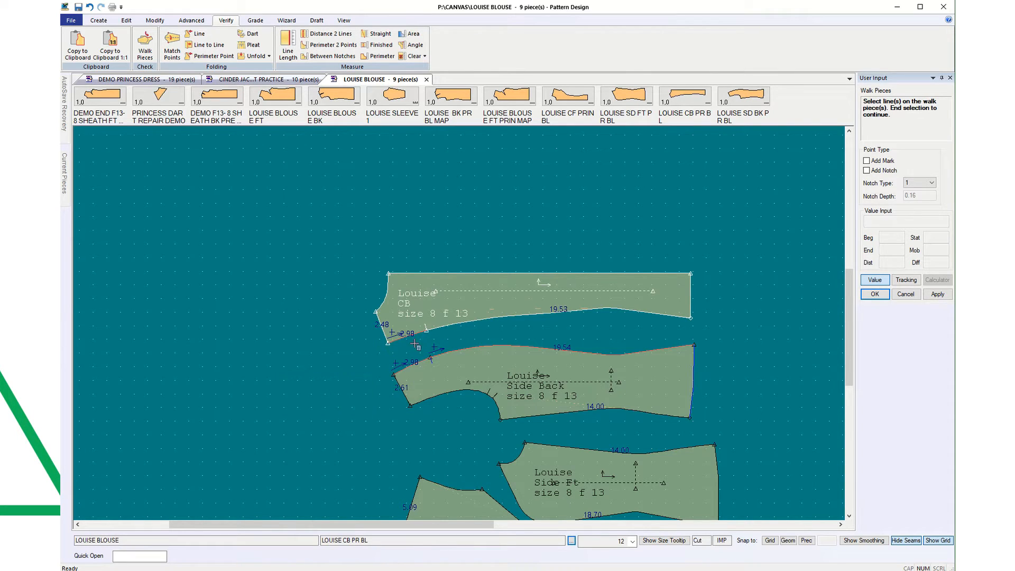
{"action": "left_click", "coordinate": [463, 324]}
{"action": "right_click", "coordinate": [539, 240]}
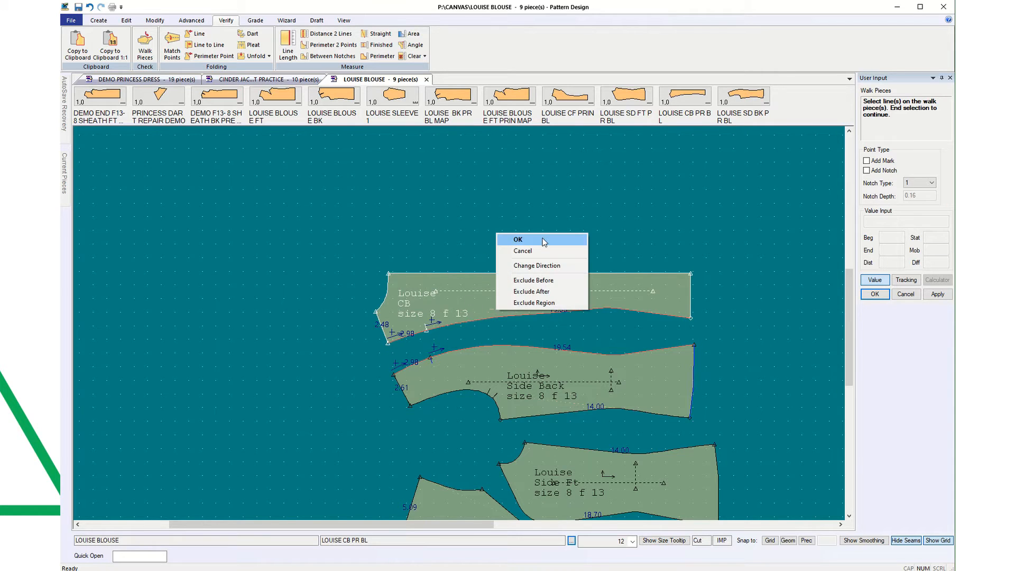
{"action": "left_click", "coordinate": [542, 238]}
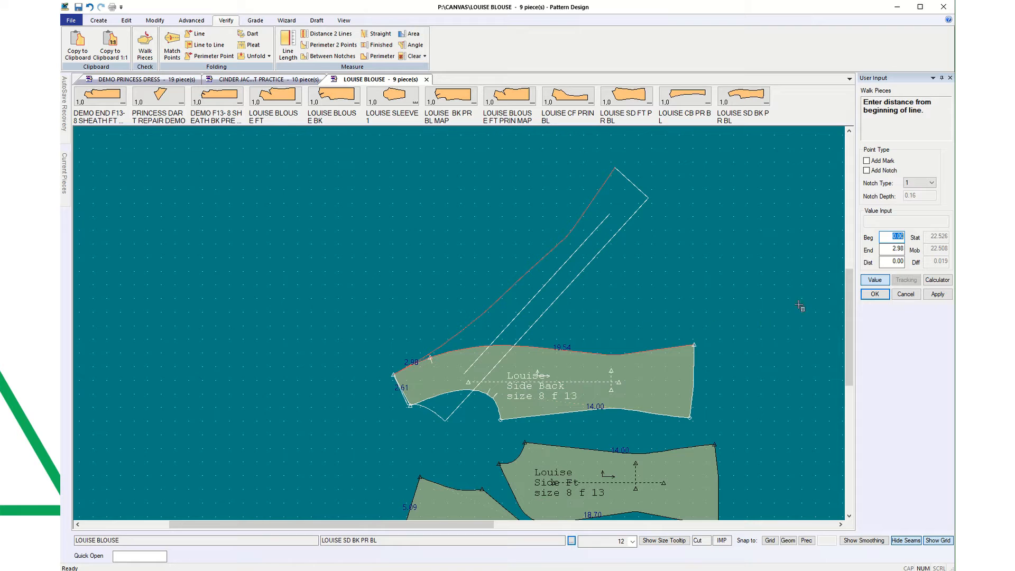
Step: Walk the CB along the Side Back princess seam from shoulder to hem and leave it lying along the waist-to-hem section
{"action": "left_click", "coordinate": [875, 281]}
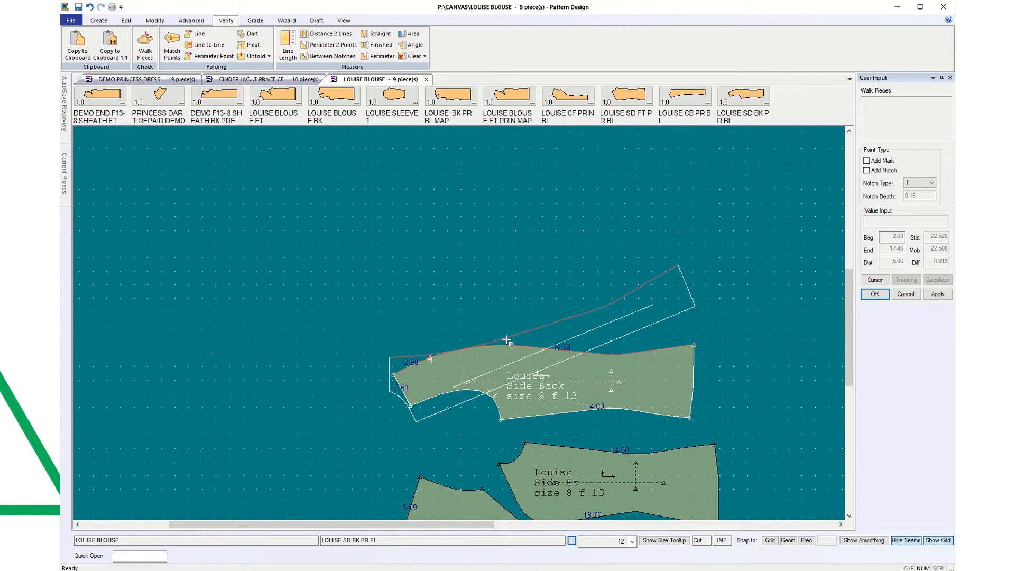
{"action": "scroll", "coordinate": [431, 349], "scroll_direction": "up", "scroll_amount": 5}
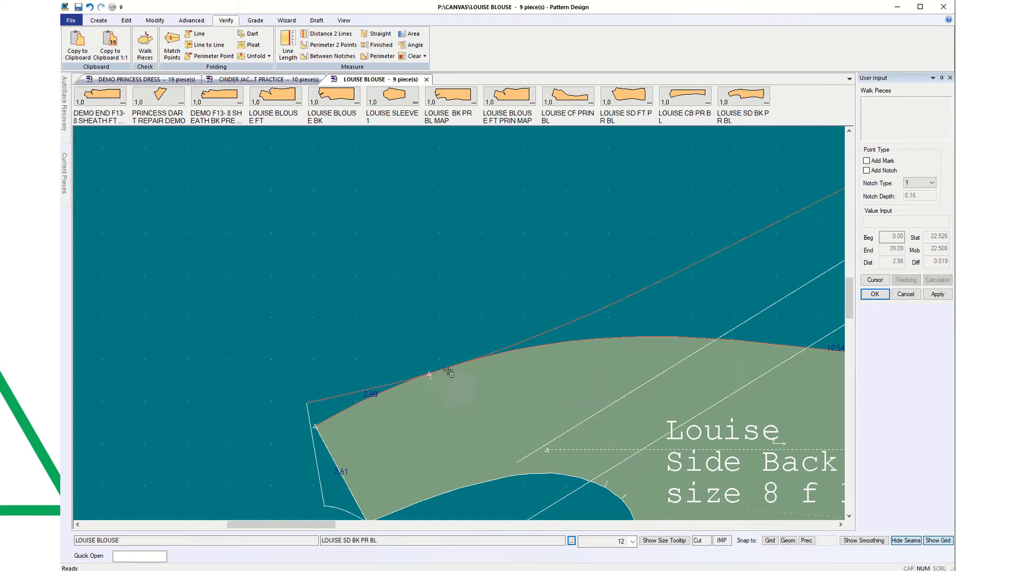
{"action": "scroll", "coordinate": [651, 349], "scroll_direction": "down", "scroll_amount": 1}
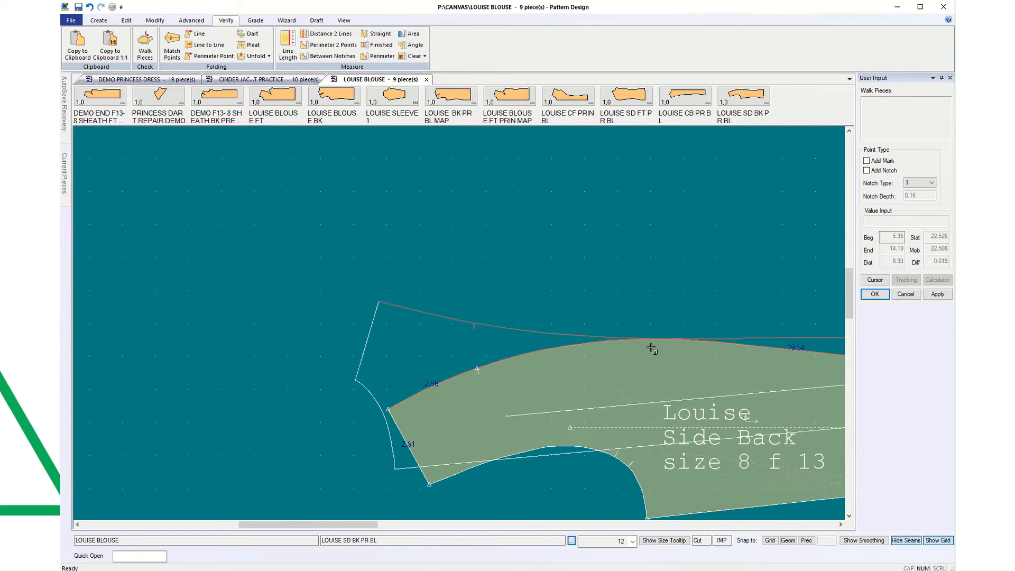
{"action": "scroll", "coordinate": [652, 349], "scroll_direction": "down", "scroll_amount": 5}
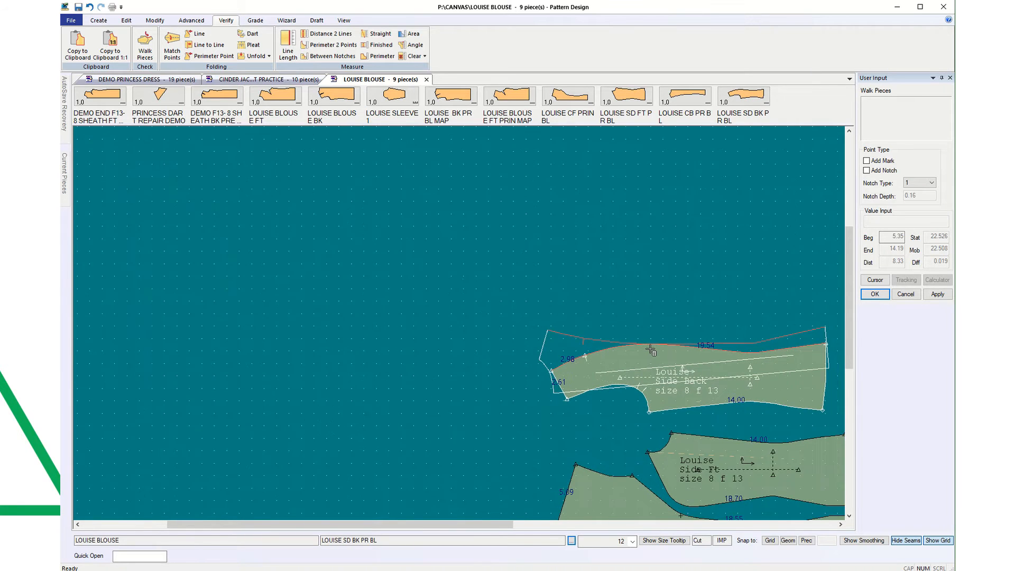
{"action": "scroll", "coordinate": [651, 349], "scroll_direction": "down", "scroll_amount": 3}
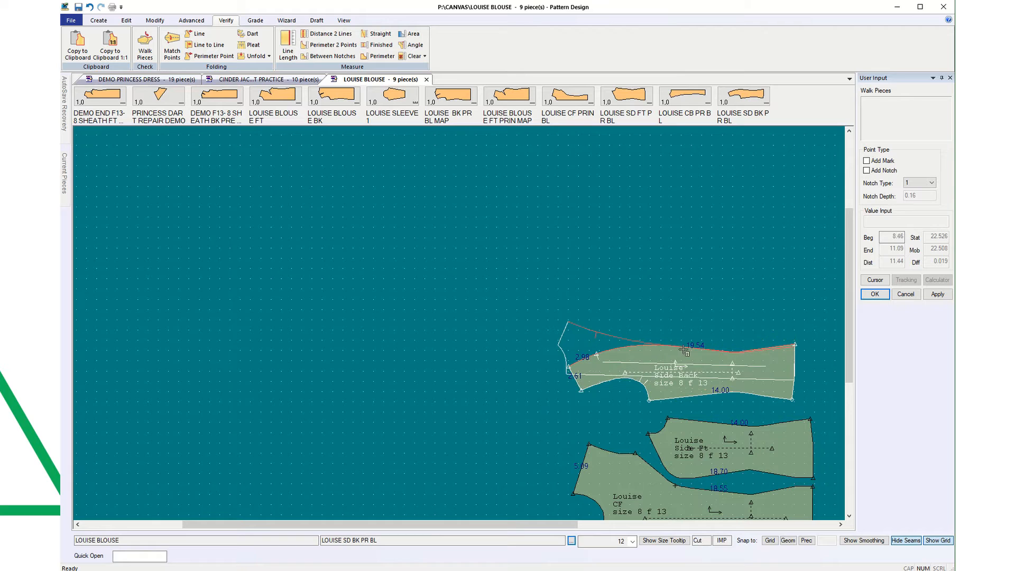
{"action": "scroll", "coordinate": [809, 345], "scroll_direction": "up", "scroll_amount": 3}
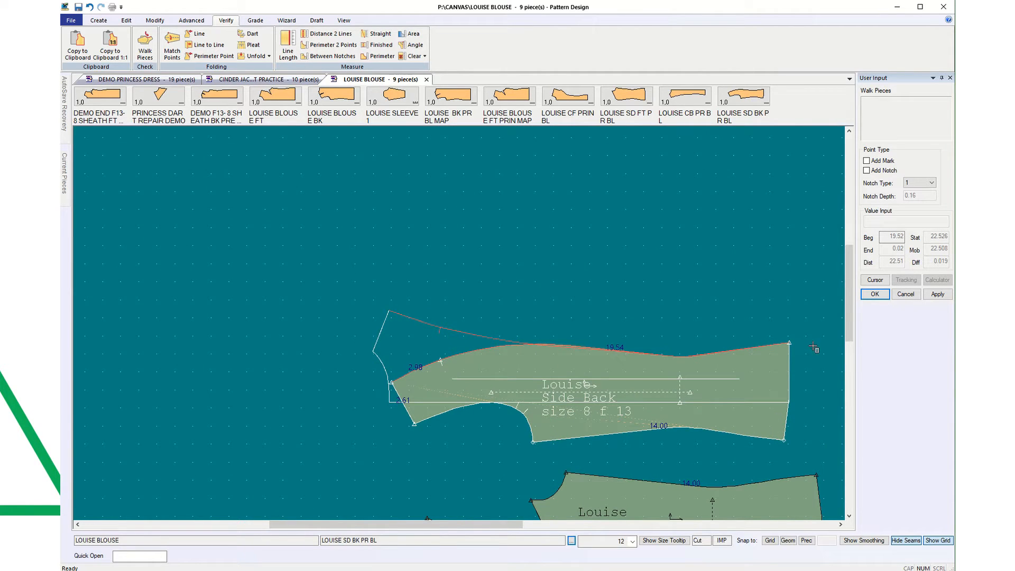
{"action": "scroll", "coordinate": [826, 347], "scroll_direction": "up", "scroll_amount": 4}
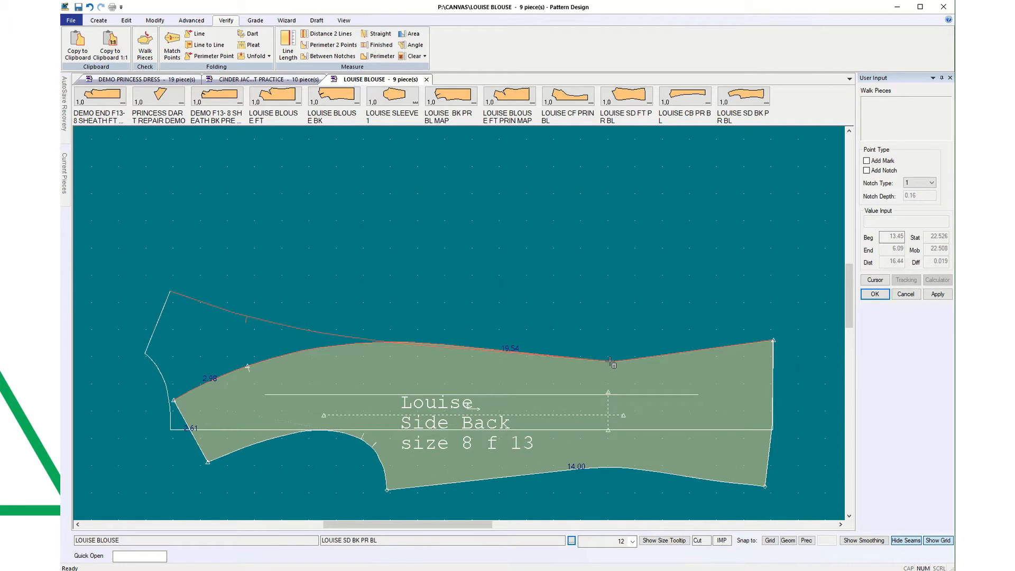
{"action": "left_click", "coordinate": [610, 362]}
Step: Examine how the CB and Side Back corners meet at the hem end of the princess seam, and compare their hem edges
{"action": "scroll", "coordinate": [777, 357], "scroll_direction": "up", "scroll_amount": 3}
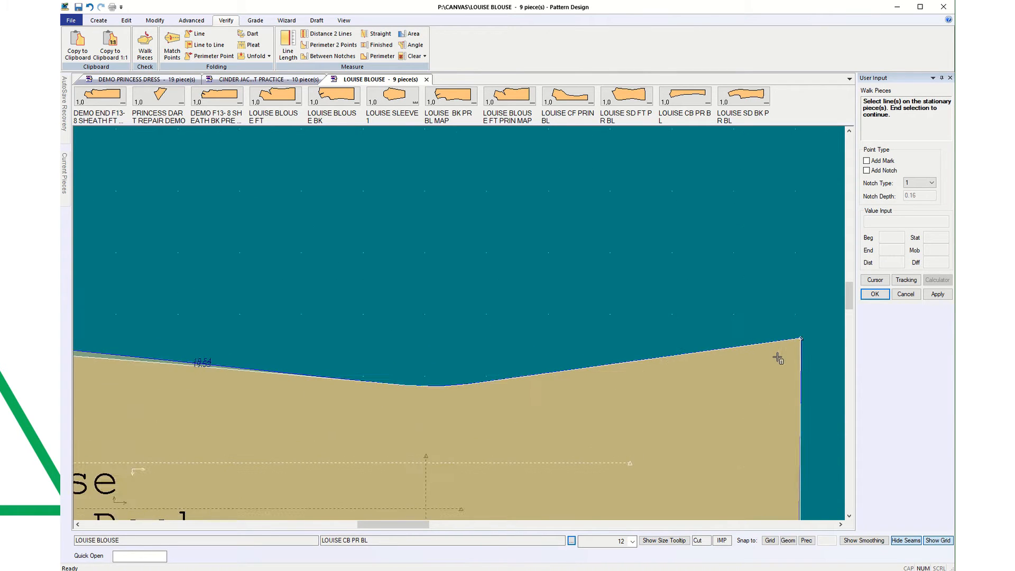
{"action": "scroll", "coordinate": [778, 358], "scroll_direction": "up", "scroll_amount": 5}
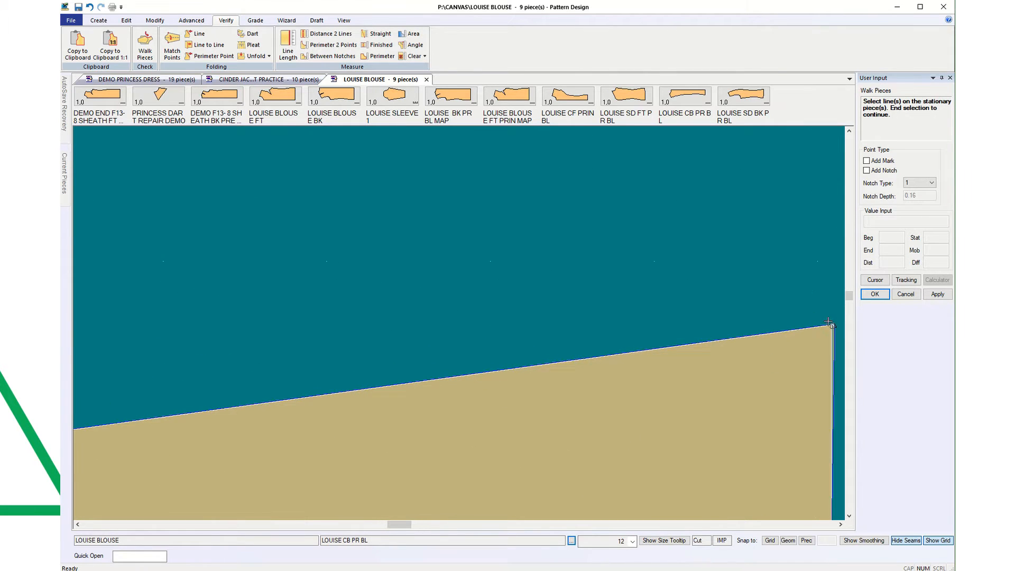
{"action": "scroll", "coordinate": [837, 333], "scroll_direction": "up", "scroll_amount": 6}
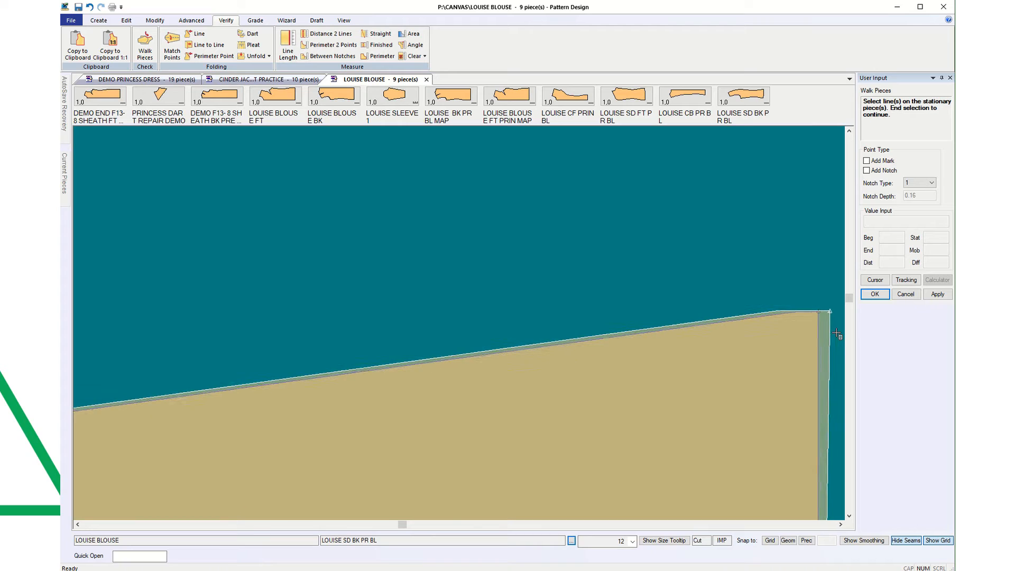
{"action": "scroll", "coordinate": [837, 332], "scroll_direction": "up", "scroll_amount": 5}
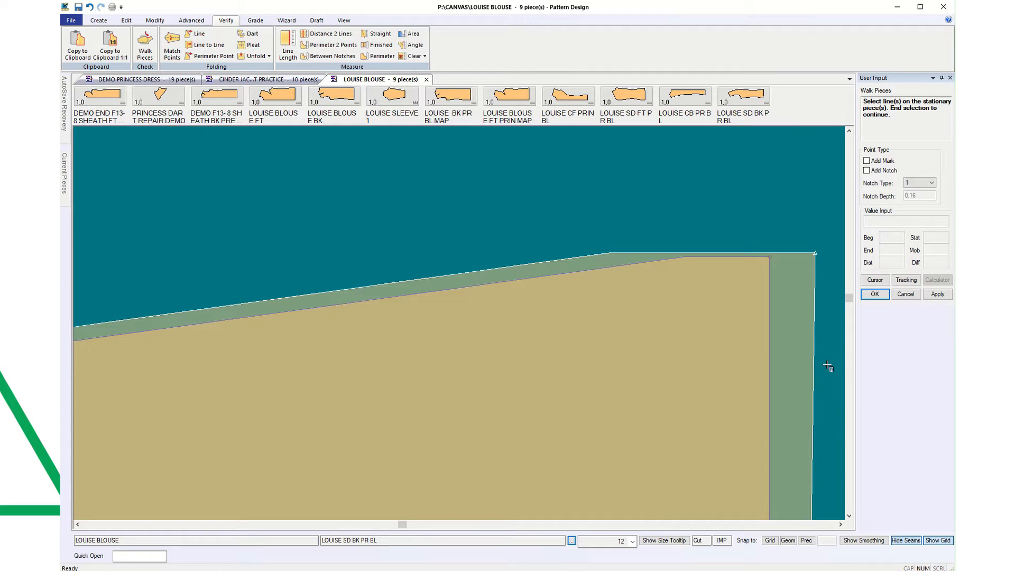
{"action": "left_click", "coordinate": [849, 517]}
{"action": "left_click", "coordinate": [849, 516]}
{"action": "left_click", "coordinate": [850, 517]}
{"action": "left_click", "coordinate": [849, 517]}
{"action": "left_click", "coordinate": [850, 517]}
{"action": "left_click", "coordinate": [850, 517]}
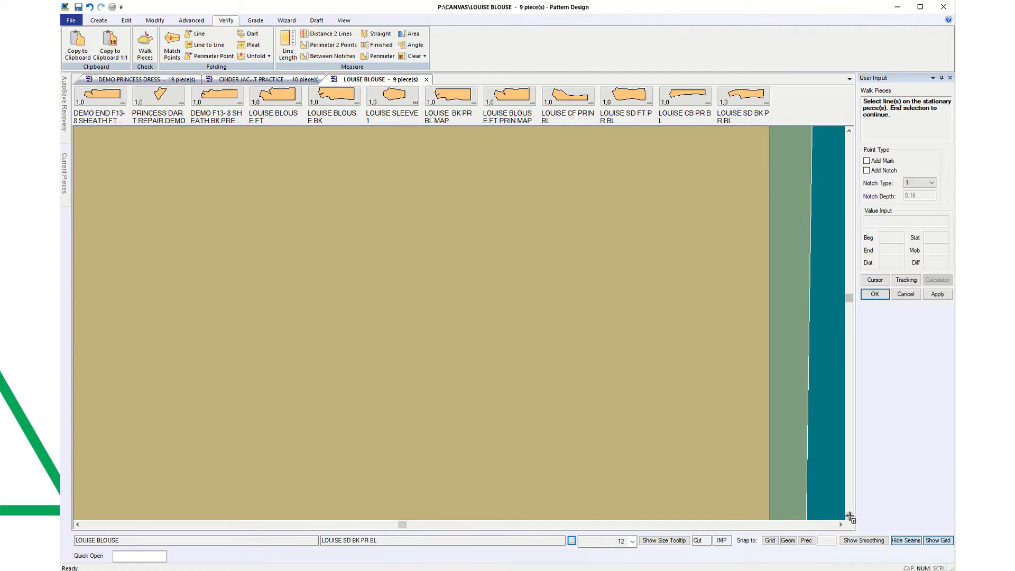
{"action": "left_click", "coordinate": [850, 517]}
{"action": "left_click", "coordinate": [850, 517]}
{"action": "left_click", "coordinate": [850, 517]}
{"action": "left_click", "coordinate": [849, 518]}
{"action": "left_click", "coordinate": [849, 517]}
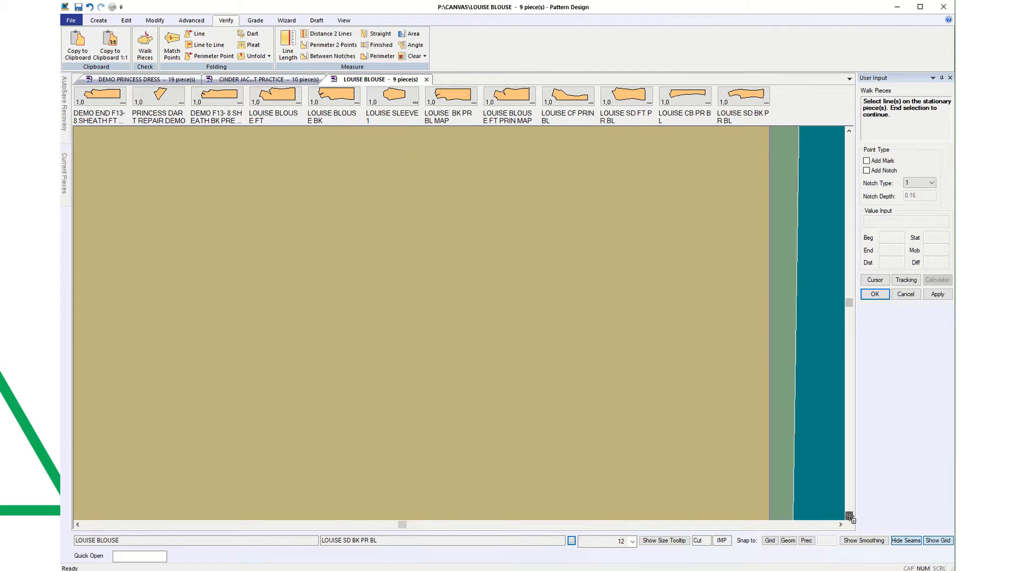
{"action": "left_click", "coordinate": [850, 517]}
{"action": "left_click", "coordinate": [849, 517]}
{"action": "left_click", "coordinate": [850, 517]}
{"action": "left_click", "coordinate": [850, 517]}
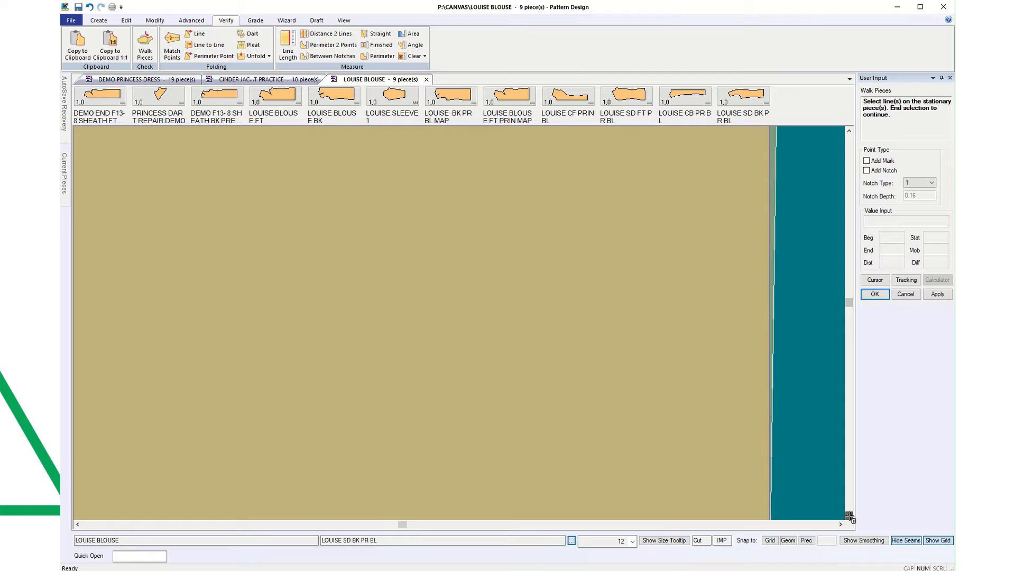
{"action": "left_click", "coordinate": [850, 517]}
{"action": "scroll", "coordinate": [850, 433], "scroll_direction": "left", "scroll_amount": 1}
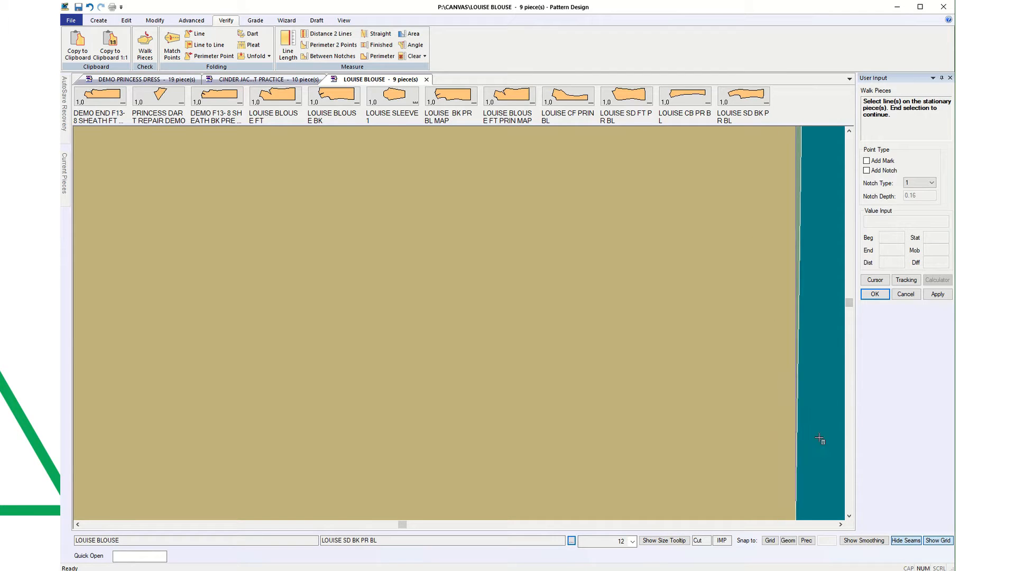
{"action": "left_click_drag", "start_coordinate": [852, 304], "coordinate": [850, 303]}
{"action": "scroll", "coordinate": [821, 285], "scroll_direction": "left", "scroll_amount": 3}
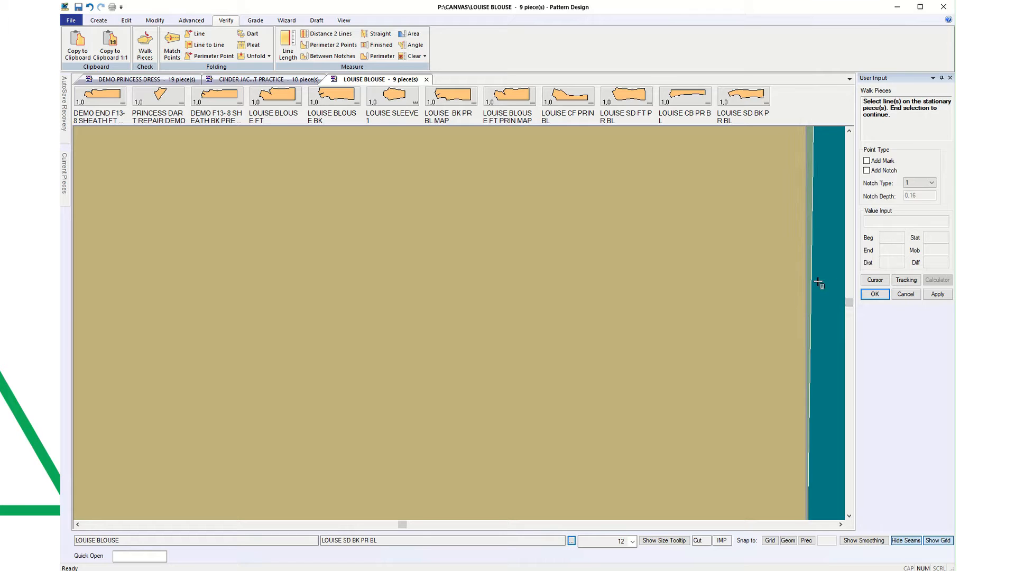
Step: Display the intermediate points of the overlapping Side Back and CB pieces
{"action": "scroll", "coordinate": [823, 278], "scroll_direction": "up", "scroll_amount": 5}
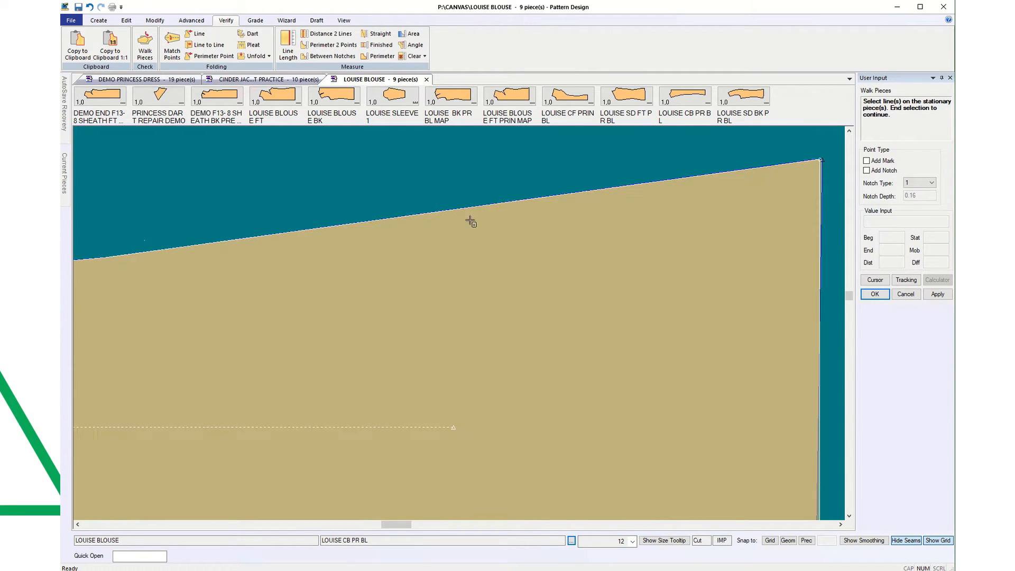
{"action": "scroll", "coordinate": [828, 161], "scroll_direction": "right", "scroll_amount": 5}
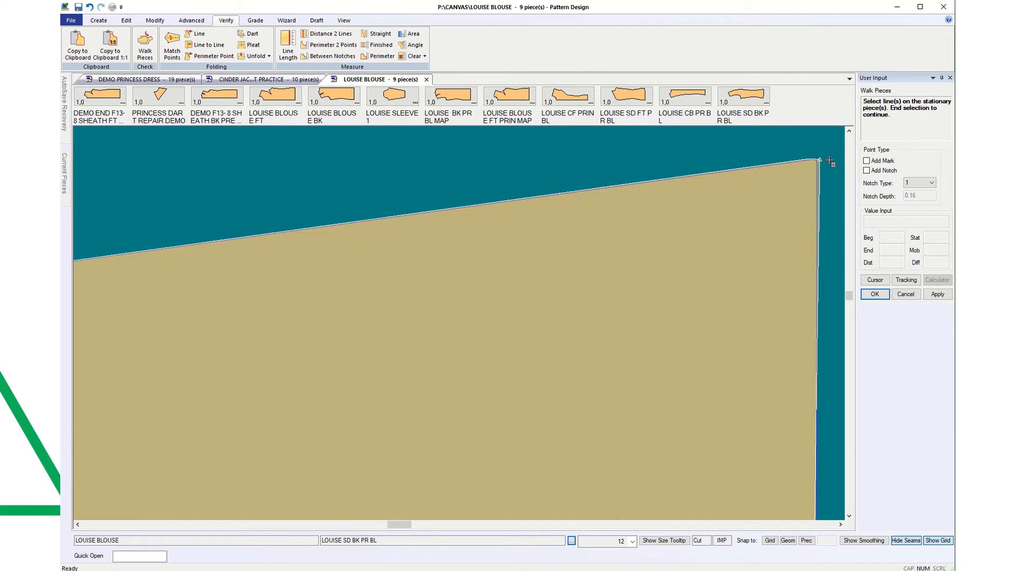
{"action": "scroll", "coordinate": [822, 160], "scroll_direction": "up", "scroll_amount": 7}
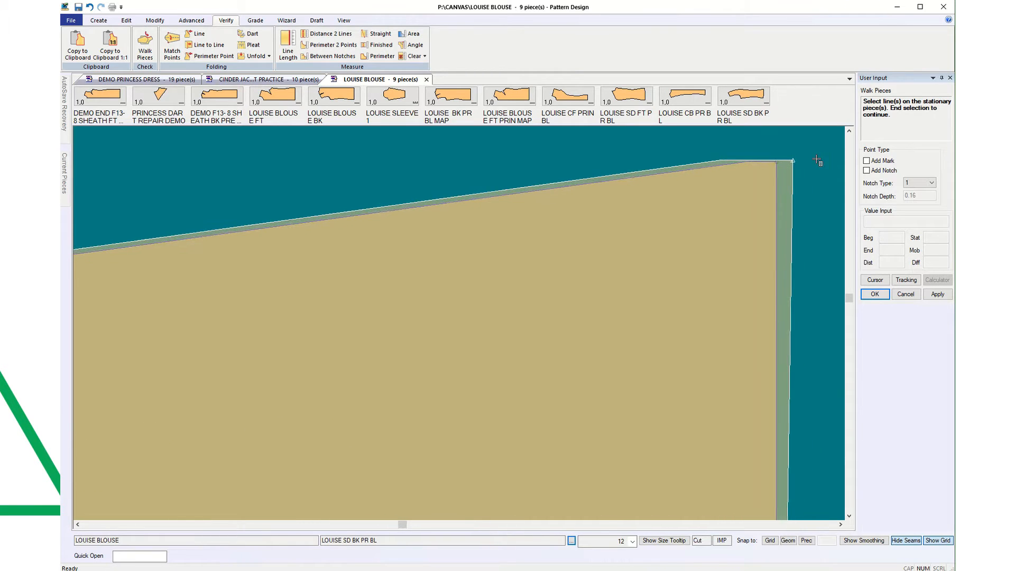
{"action": "left_click", "coordinate": [805, 172]}
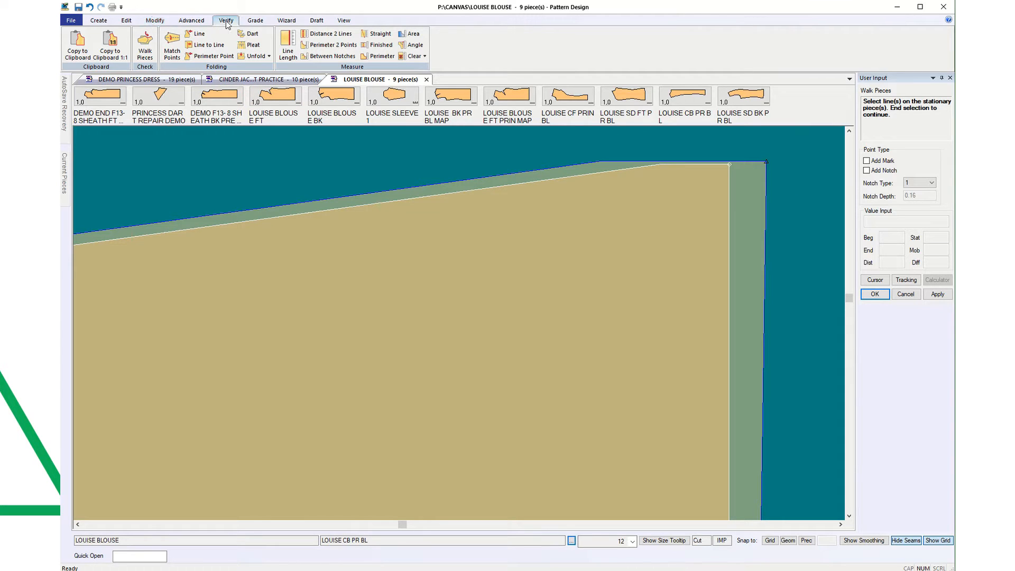
{"action": "left_click", "coordinate": [345, 21]}
{"action": "left_click", "coordinate": [290, 42]}
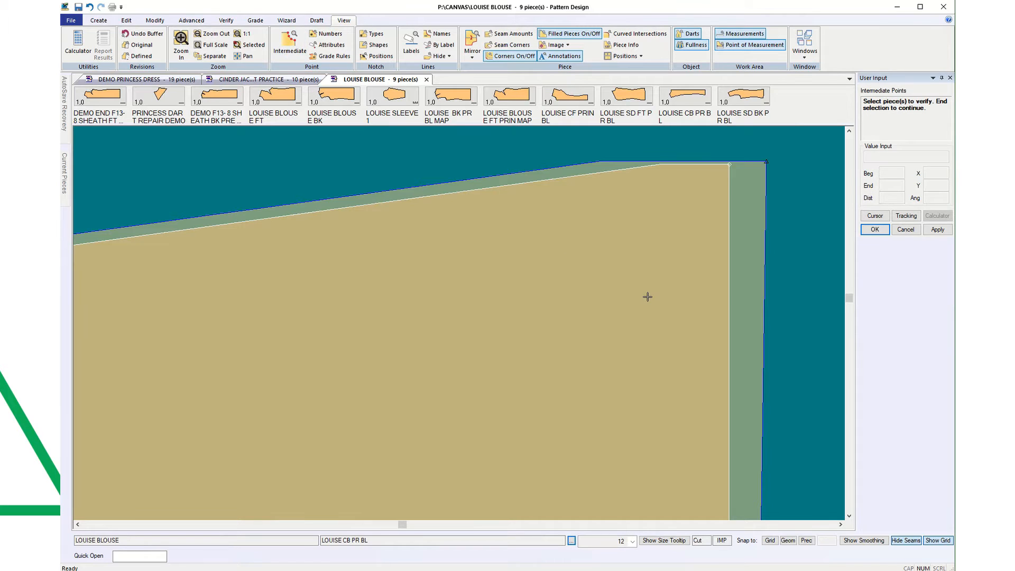
{"action": "left_click", "coordinate": [759, 268]}
{"action": "left_click", "coordinate": [873, 232]}
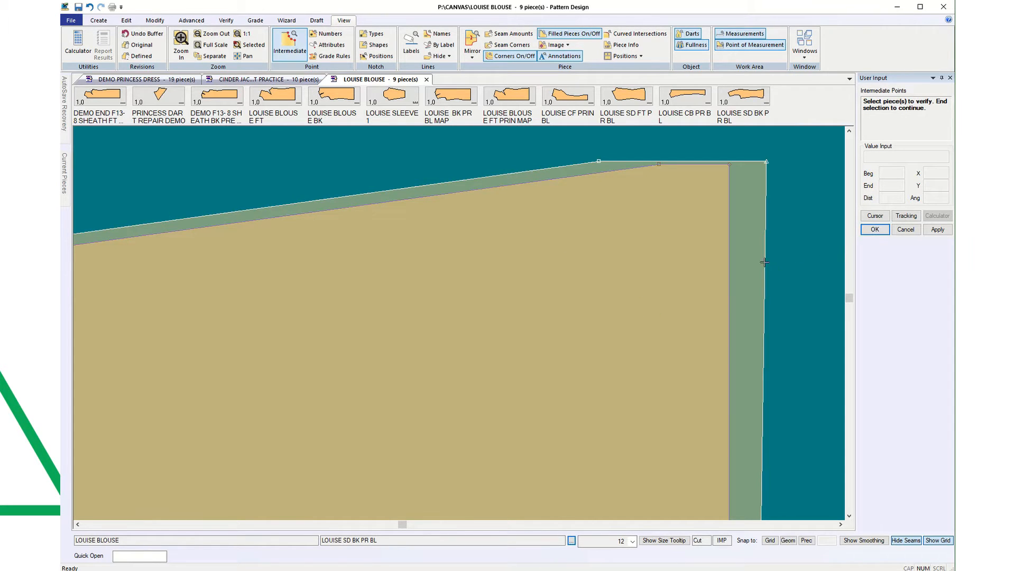
Step: Examine the hem edges and intermediate points of the overlapping Side Back and CB from the princess seam corner to the CB edge
{"action": "scroll", "coordinate": [782, 427], "scroll_direction": "down", "scroll_amount": 2}
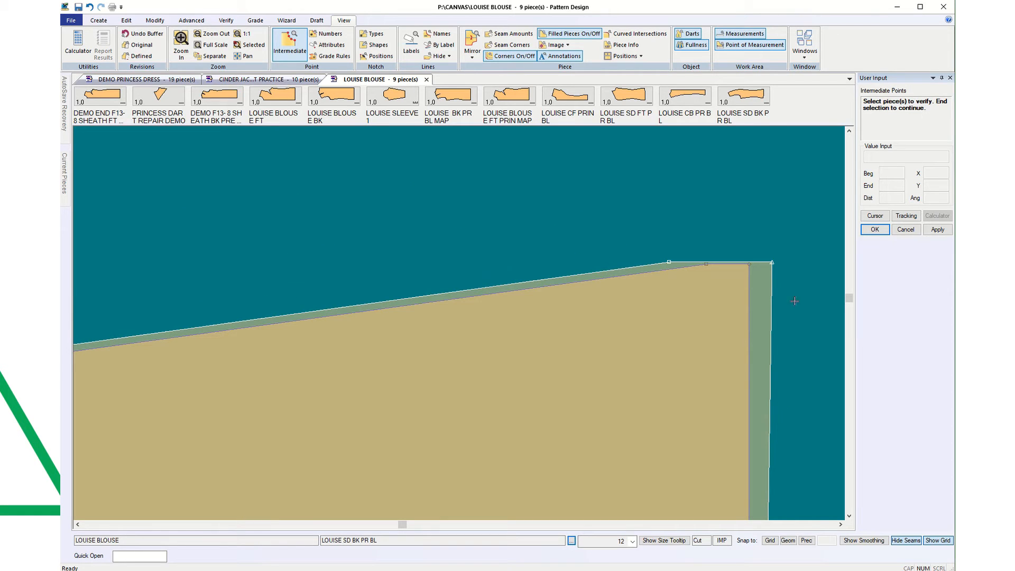
{"action": "left_click", "coordinate": [849, 298]}
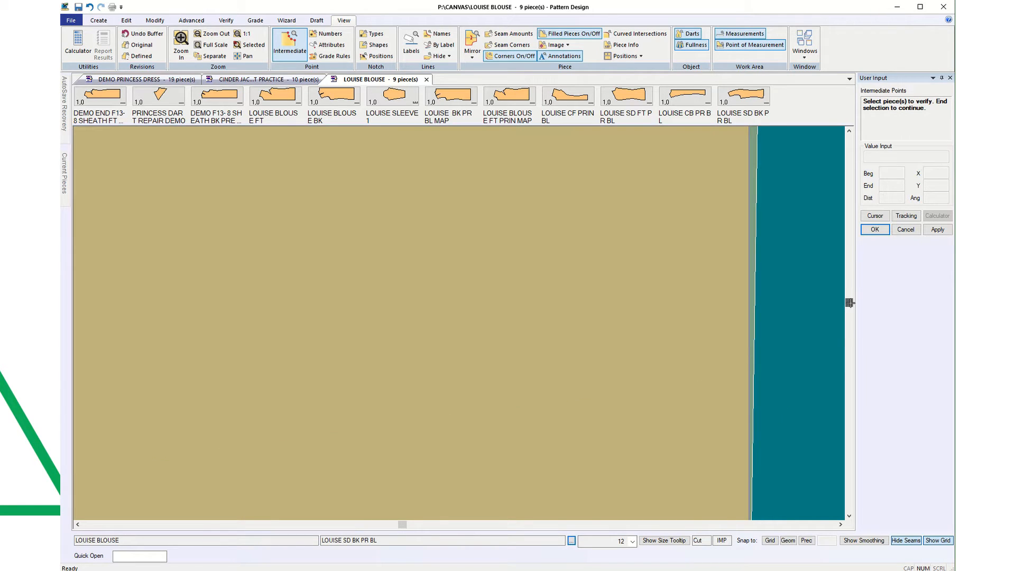
{"action": "left_click_drag", "start_coordinate": [849, 303], "coordinate": [850, 305]}
{"action": "scroll", "coordinate": [818, 328], "scroll_direction": "down", "scroll_amount": 8}
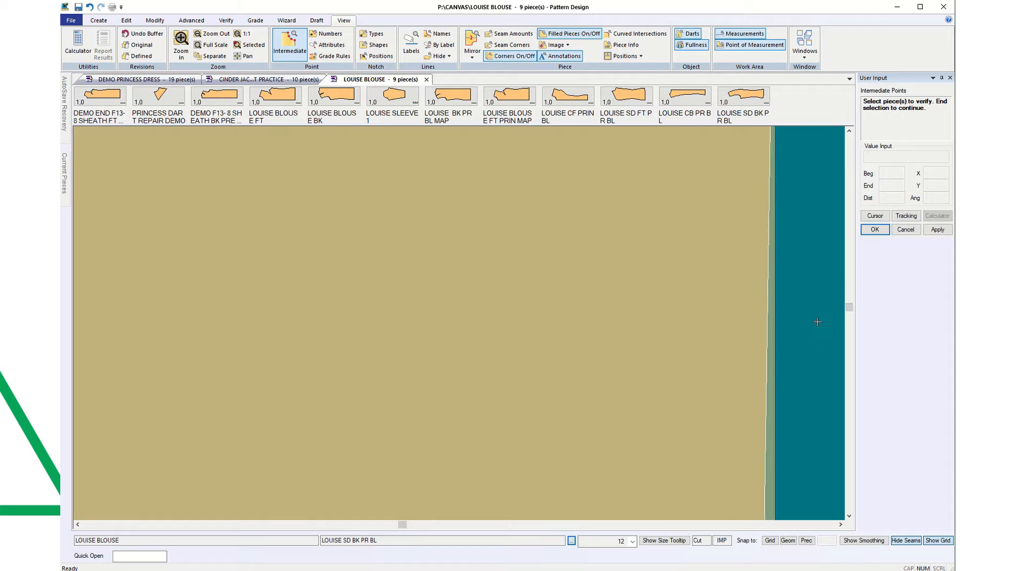
{"action": "scroll", "coordinate": [819, 314], "scroll_direction": "down", "scroll_amount": 8}
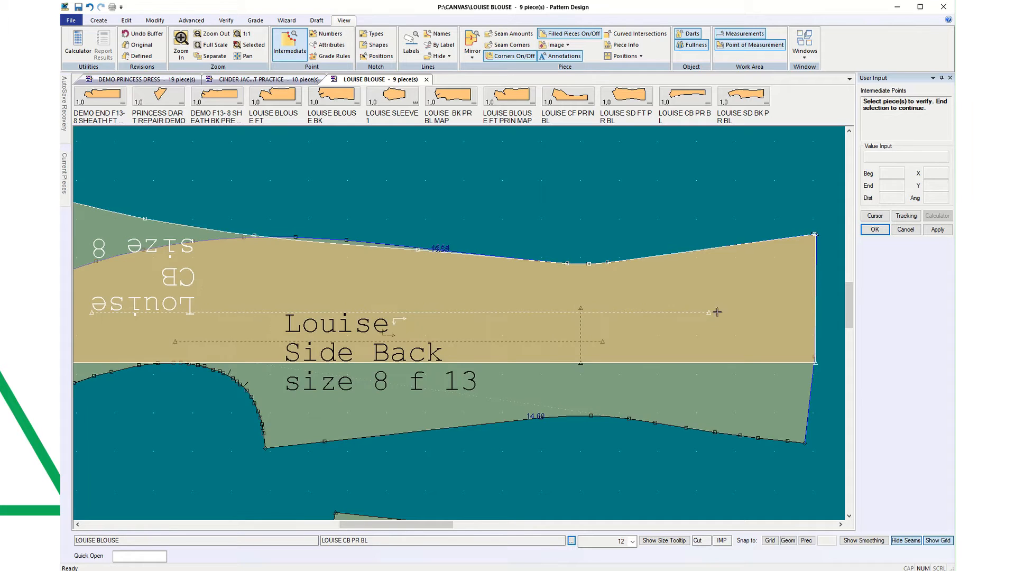
{"action": "scroll", "coordinate": [830, 335], "scroll_direction": "up", "scroll_amount": 3}
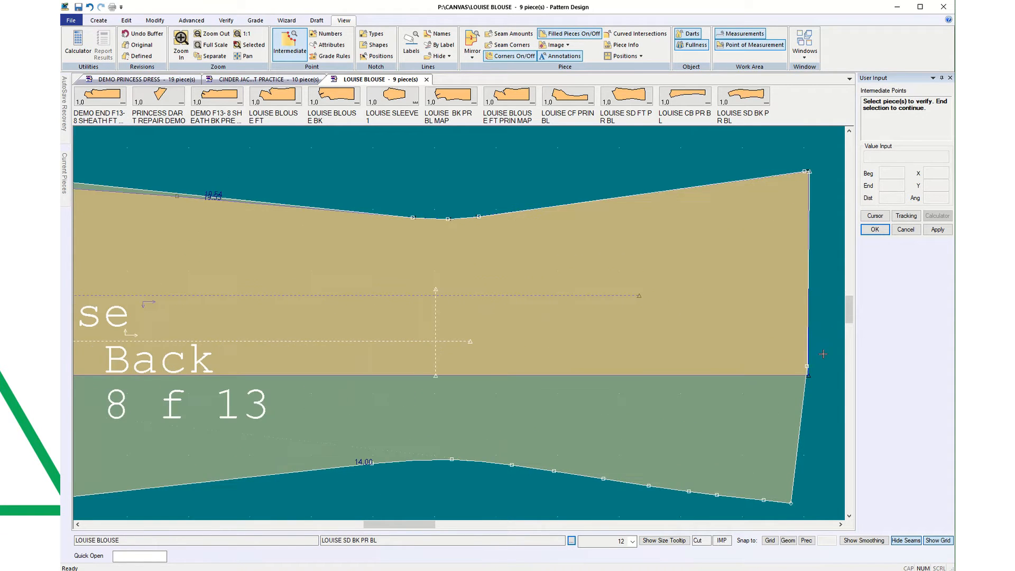
{"action": "scroll", "coordinate": [823, 354], "scroll_direction": "up", "scroll_amount": 2}
{"action": "scroll", "coordinate": [816, 169], "scroll_direction": "down", "scroll_amount": 2}
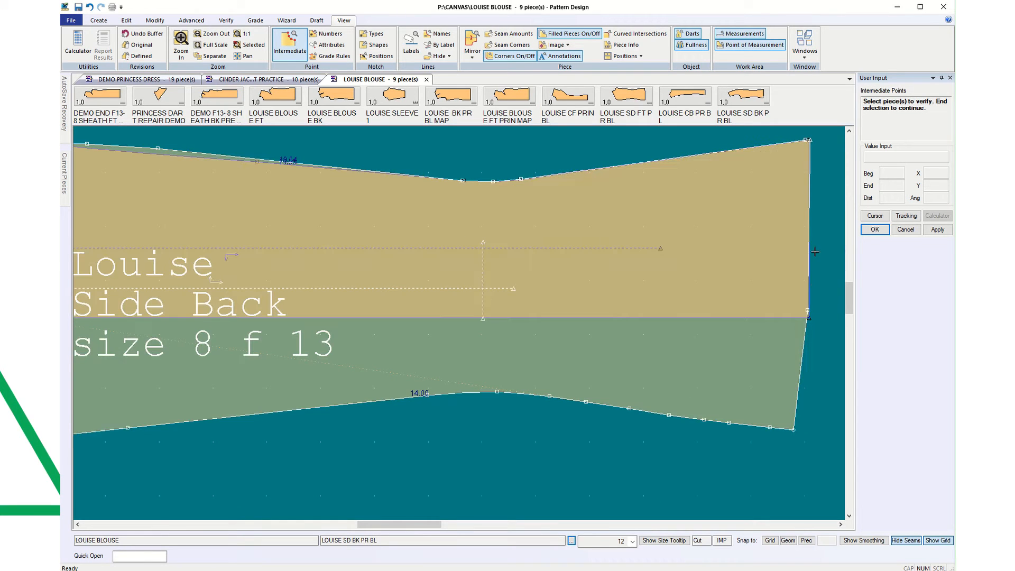
Step: Move the Side Back's hem corner point at the princess seam along its short horizontal edge to line up with the CB corner
{"action": "scroll", "coordinate": [810, 139], "scroll_direction": "up", "scroll_amount": 3}
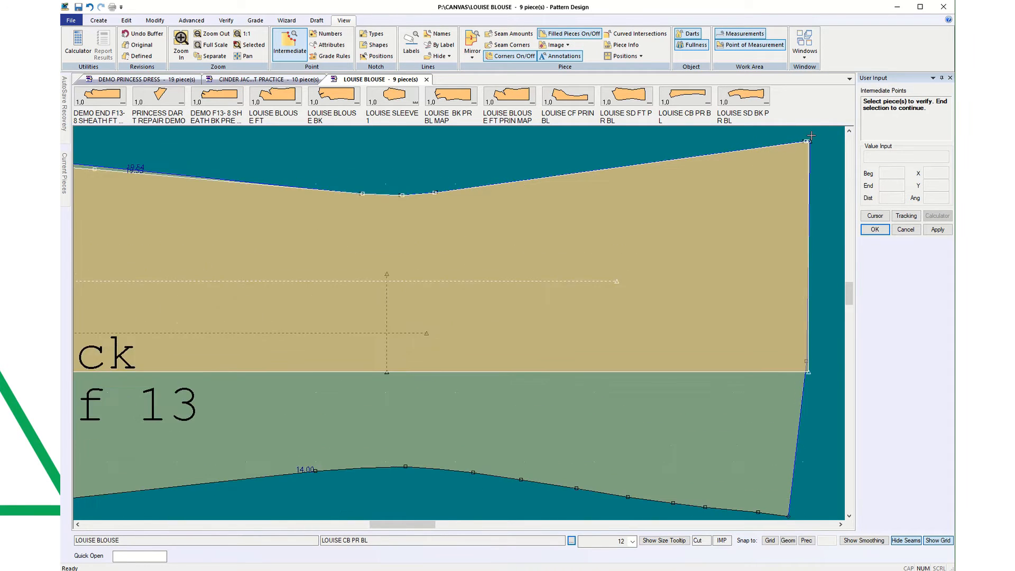
{"action": "scroll", "coordinate": [810, 138], "scroll_direction": "up", "scroll_amount": 7}
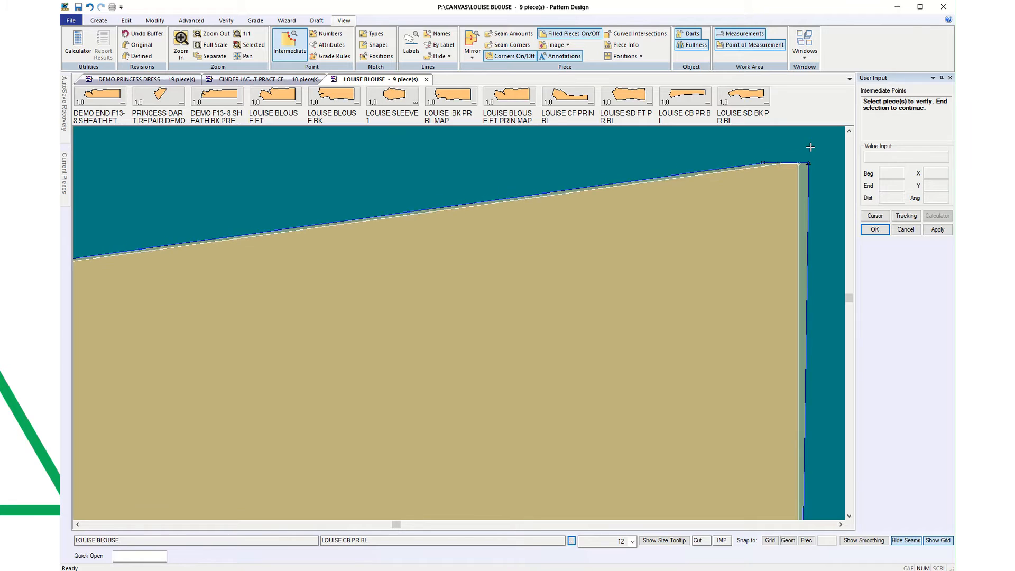
{"action": "scroll", "coordinate": [810, 148], "scroll_direction": "up", "scroll_amount": 5}
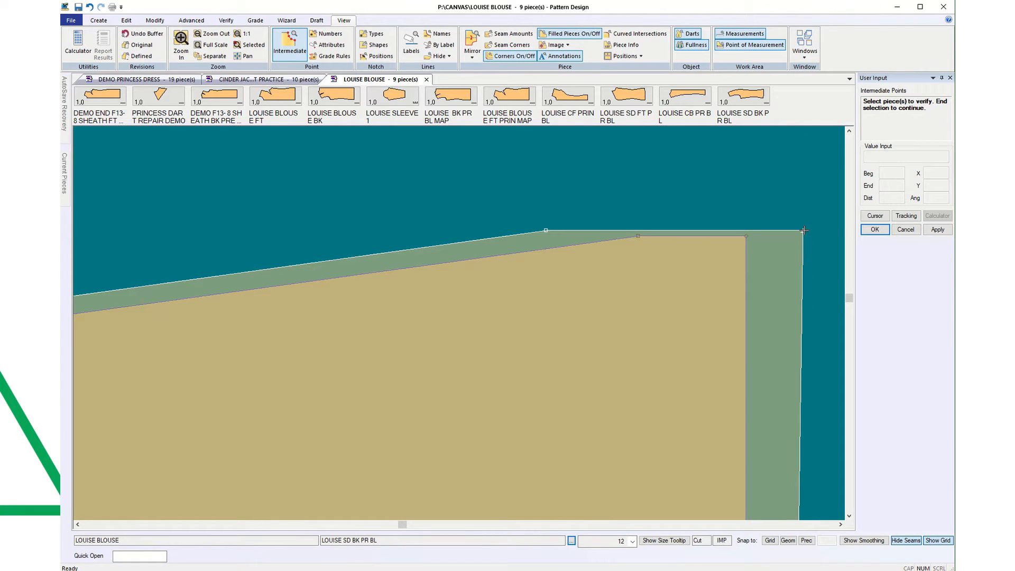
{"action": "left_click", "coordinate": [781, 228]}
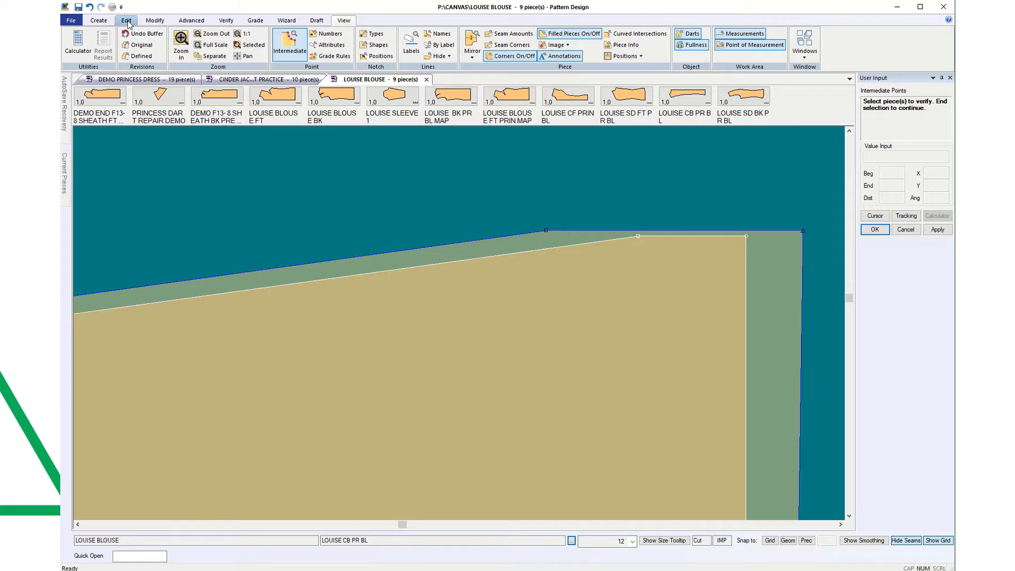
{"action": "left_click", "coordinate": [155, 21]}
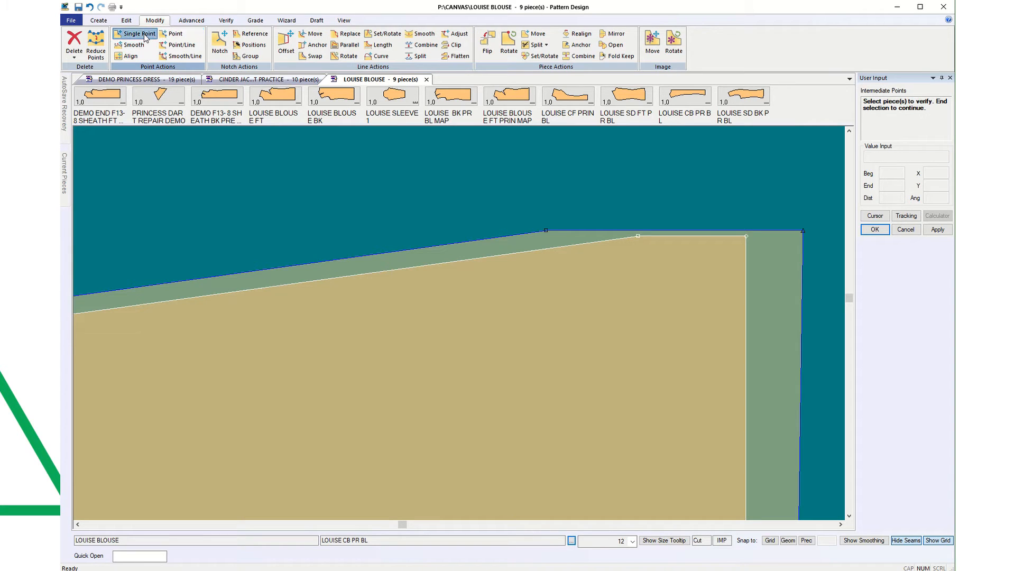
{"action": "left_click", "coordinate": [146, 35]}
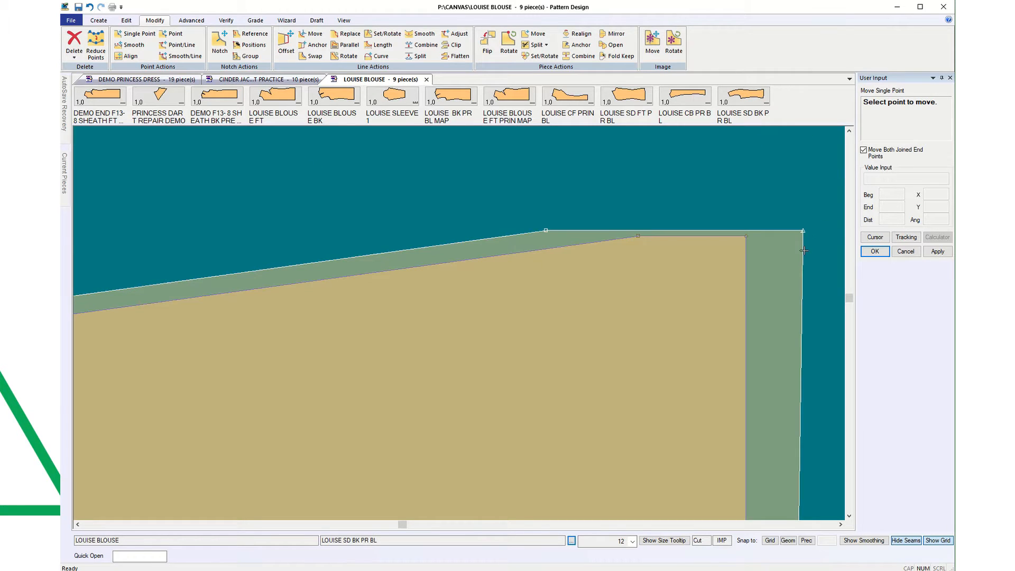
{"action": "left_click", "coordinate": [804, 231]}
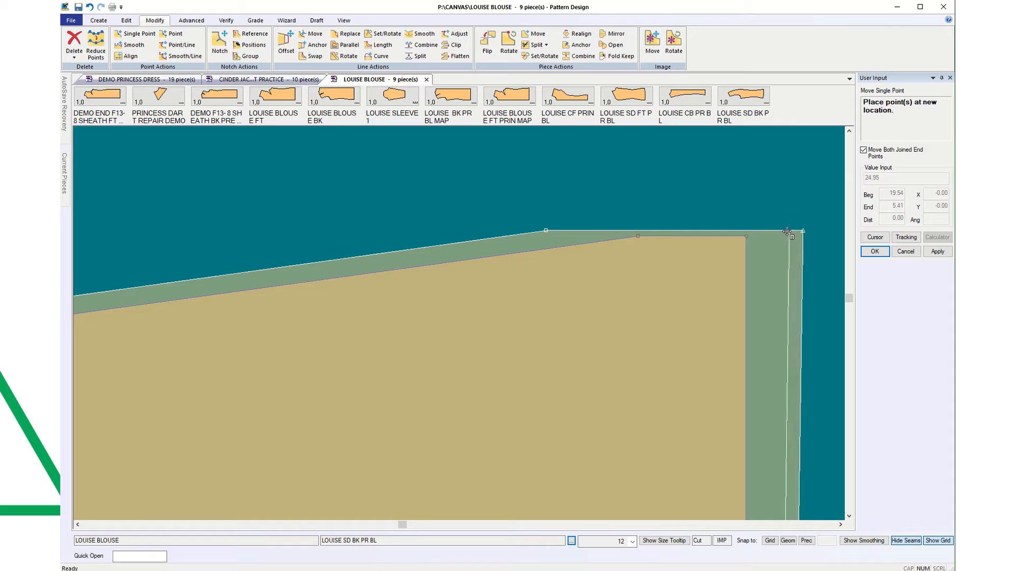
{"action": "left_click", "coordinate": [747, 231]}
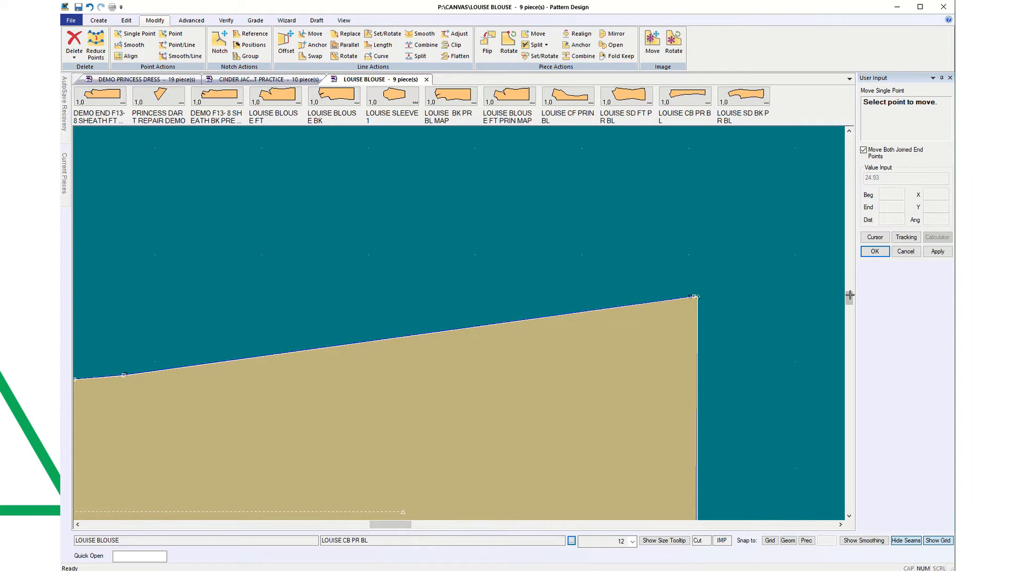
Step: Compare the measured princess seam lengths of the overlapping Side Back and CB pieces
{"action": "left_click_drag", "start_coordinate": [850, 295], "coordinate": [850, 298]}
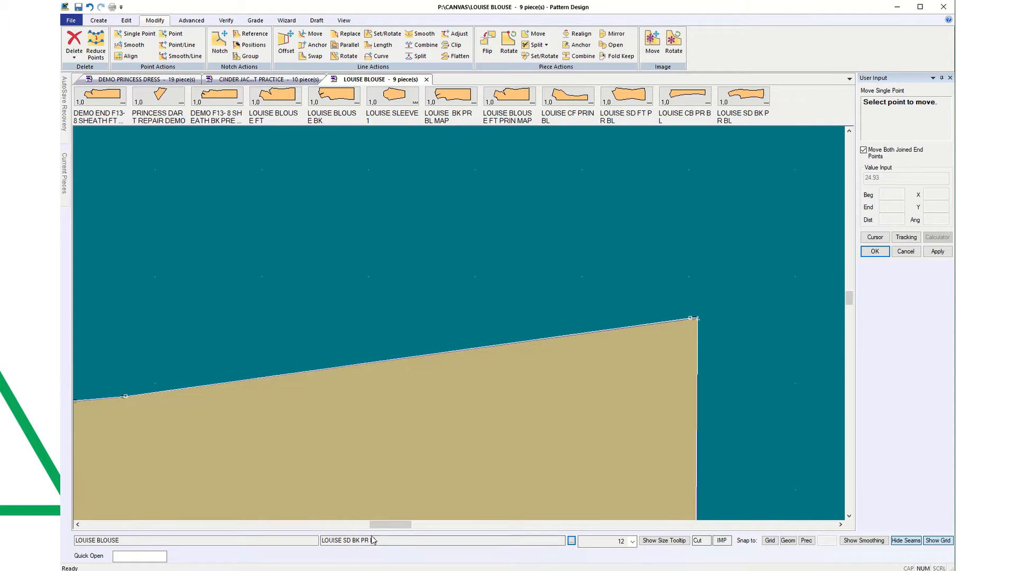
{"action": "left_click_drag", "start_coordinate": [402, 525], "coordinate": [368, 528]}
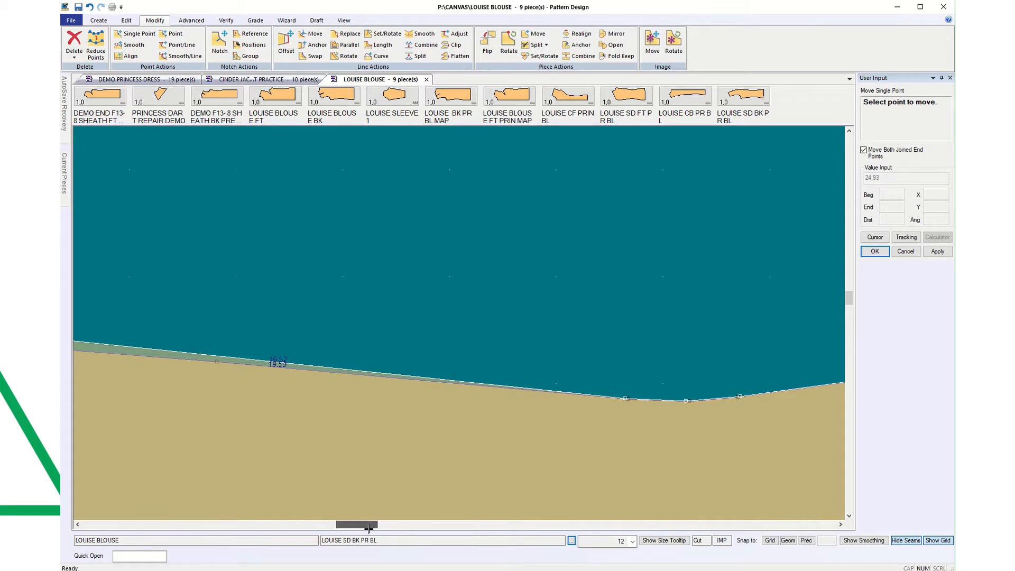
{"action": "scroll", "coordinate": [294, 380], "scroll_direction": "up", "scroll_amount": 5}
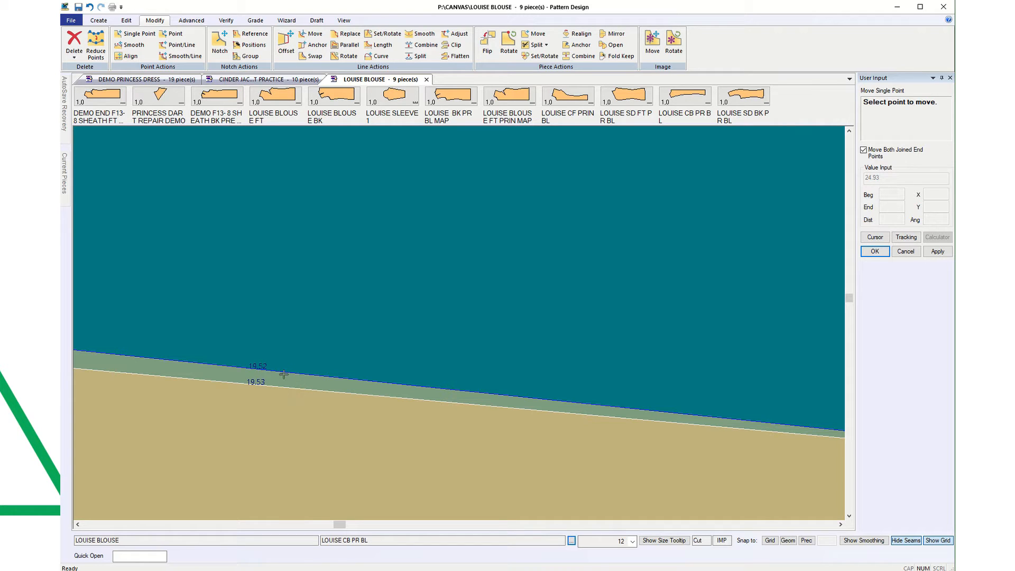
{"action": "scroll", "coordinate": [333, 402], "scroll_direction": "down", "scroll_amount": 3}
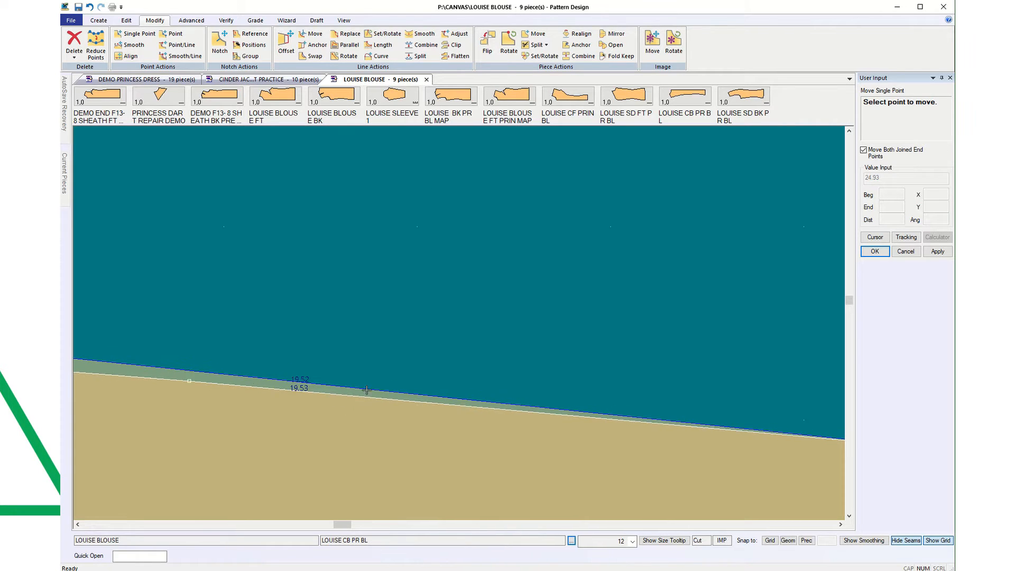
{"action": "scroll", "coordinate": [400, 392], "scroll_direction": "down", "scroll_amount": 4}
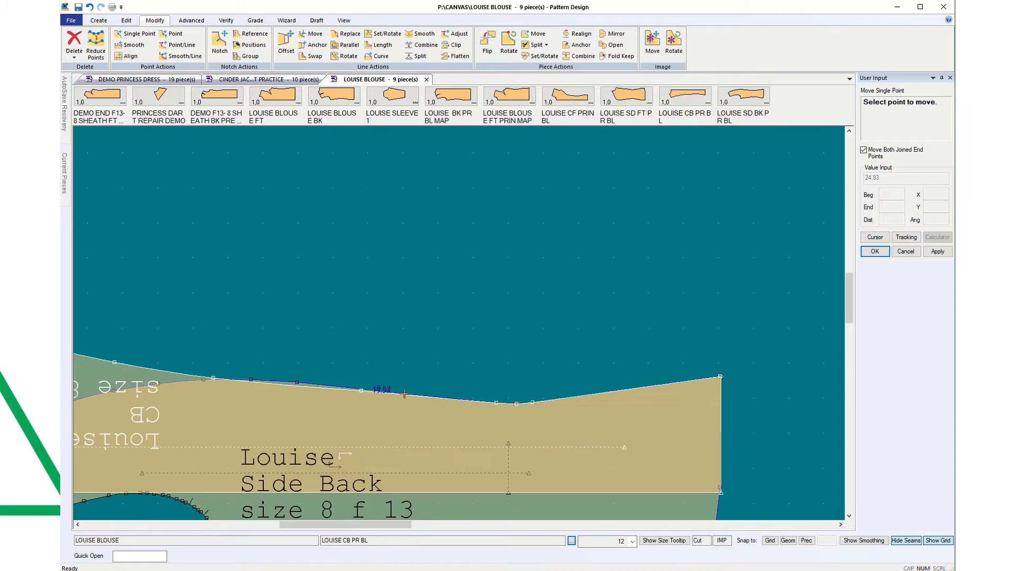
{"action": "scroll", "coordinate": [405, 394], "scroll_direction": "down", "scroll_amount": 2}
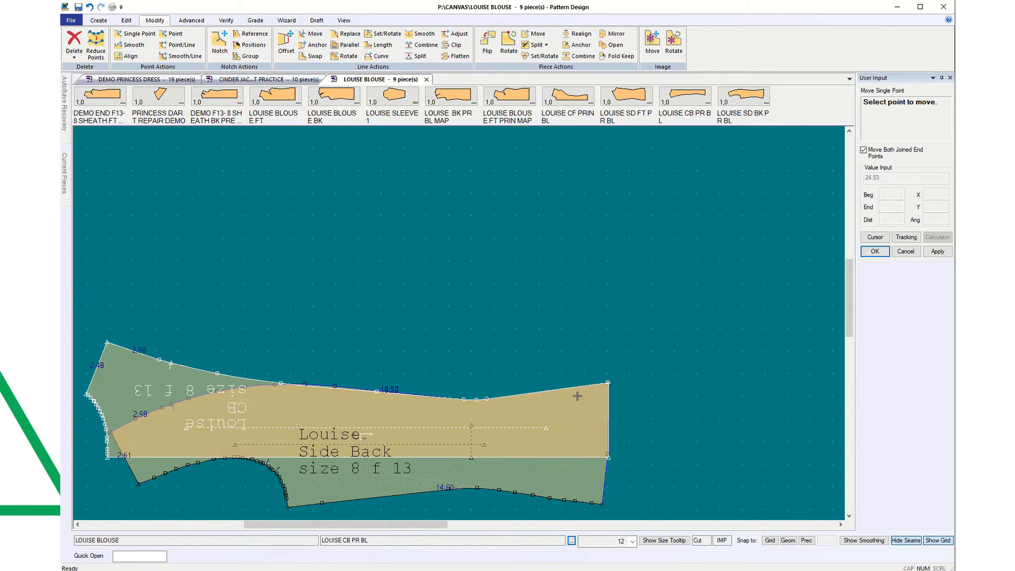
Step: Recheck how the Side Back and CB align at the hem corner and along the princess seam up to the waist
{"action": "scroll", "coordinate": [566, 397], "scroll_direction": "up", "scroll_amount": 4}
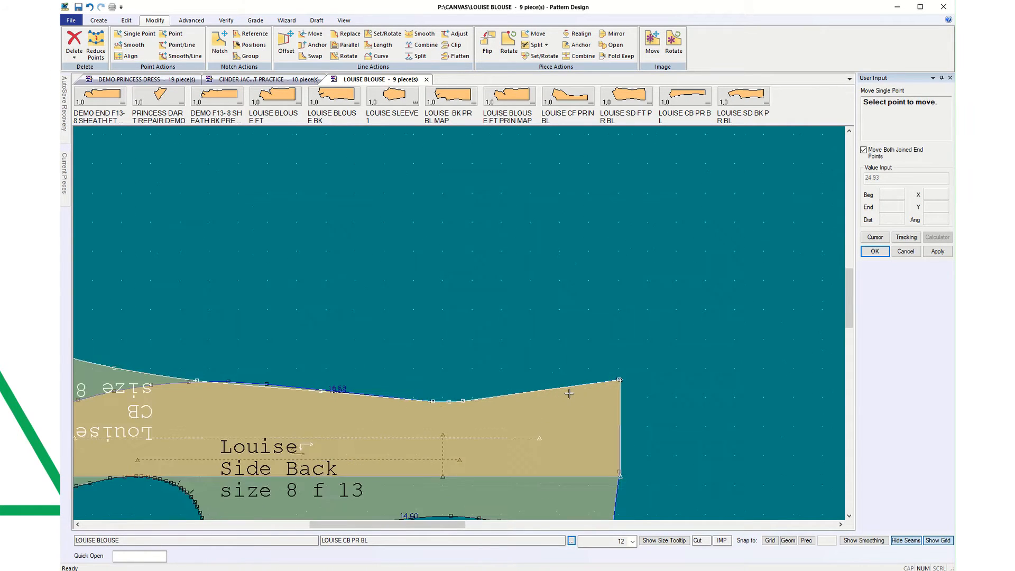
{"action": "scroll", "coordinate": [569, 393], "scroll_direction": "up", "scroll_amount": 2}
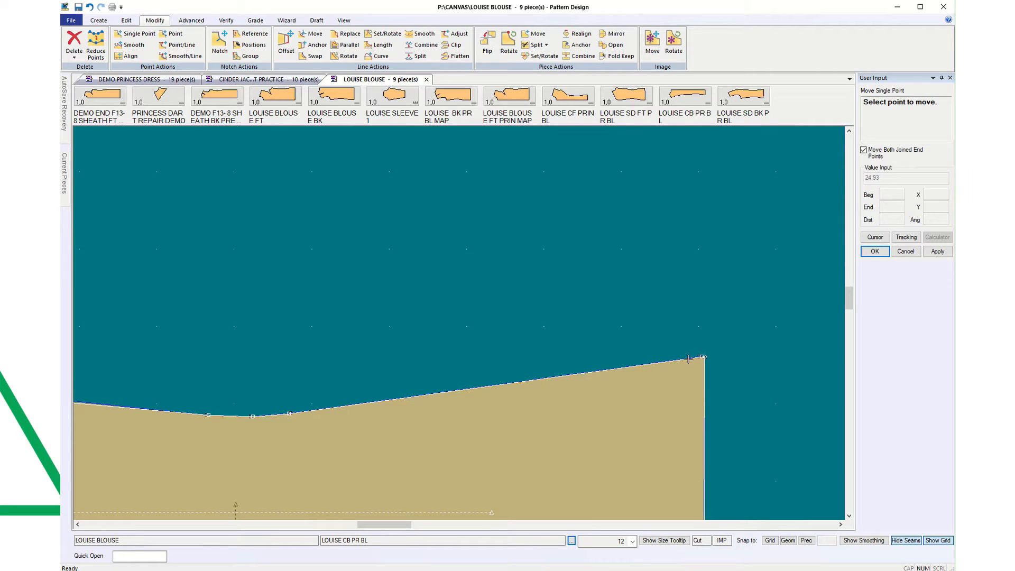
{"action": "scroll", "coordinate": [701, 357], "scroll_direction": "up", "scroll_amount": 3}
{"action": "scroll", "coordinate": [698, 363], "scroll_direction": "up", "scroll_amount": 2}
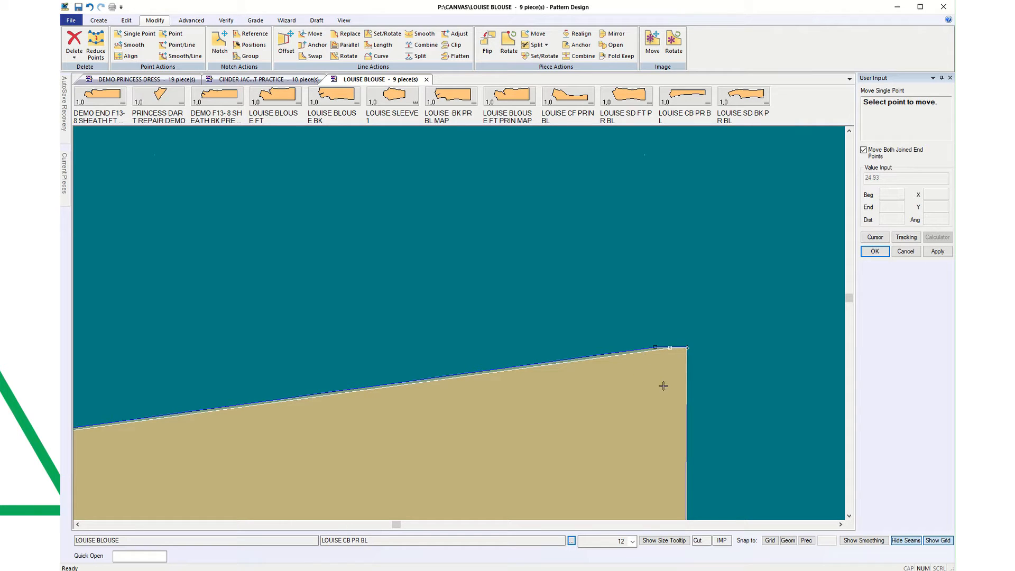
{"action": "scroll", "coordinate": [722, 374], "scroll_direction": "down", "scroll_amount": 3}
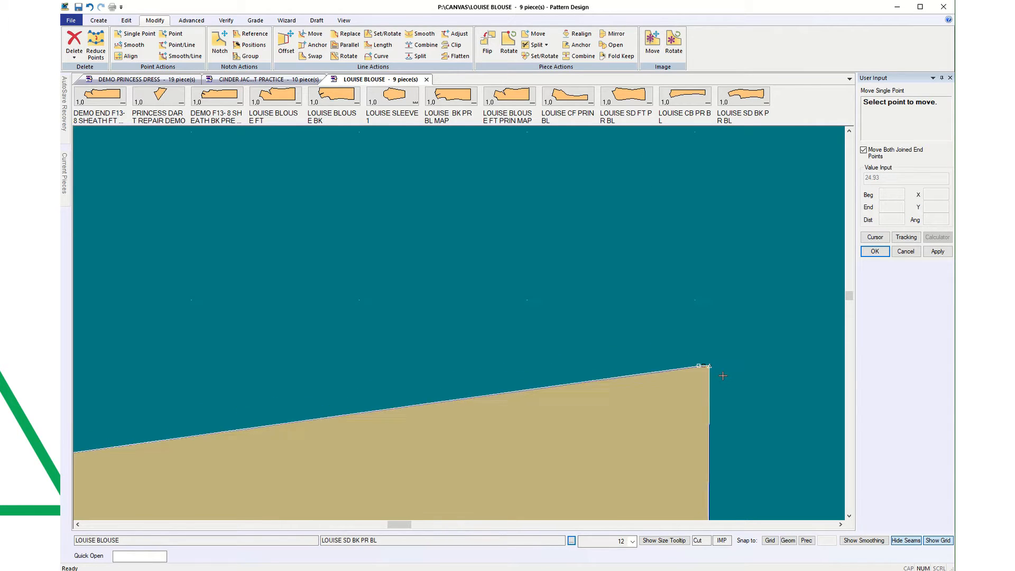
{"action": "scroll", "coordinate": [723, 375], "scroll_direction": "down", "scroll_amount": 5}
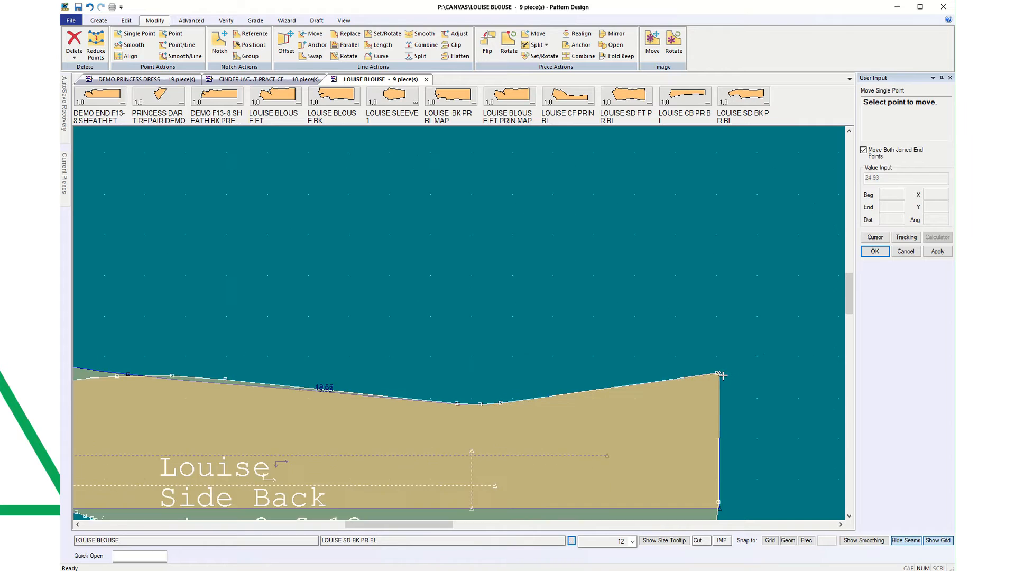
{"action": "scroll", "coordinate": [723, 375], "scroll_direction": "down", "scroll_amount": 1}
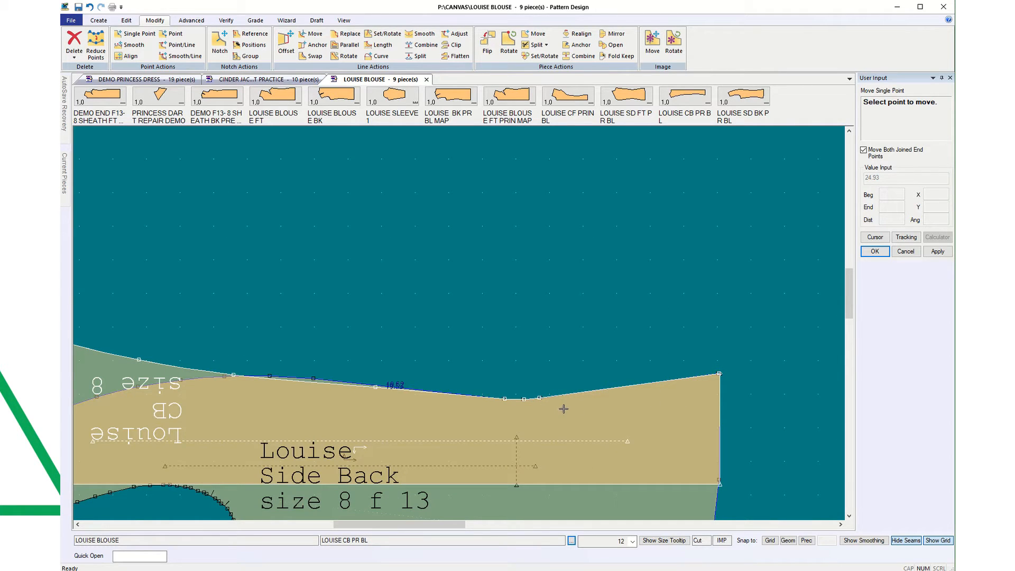
Step: Split the CB princess seam line just below the waist, about 4.5 inches from the hem
{"action": "scroll", "coordinate": [569, 405], "scroll_direction": "up", "scroll_amount": 3}
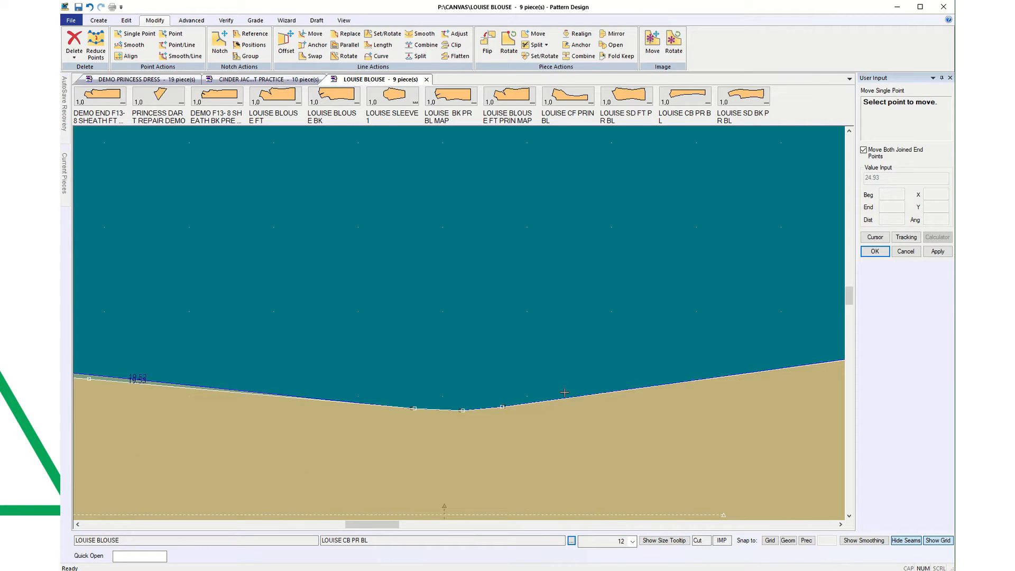
{"action": "scroll", "coordinate": [564, 393], "scroll_direction": "up", "scroll_amount": 2}
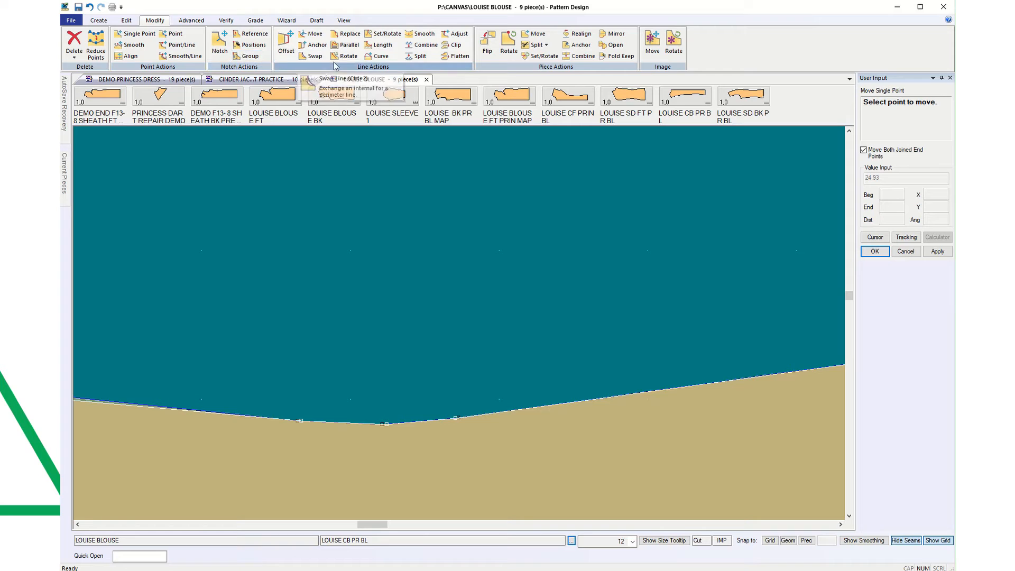
{"action": "left_click", "coordinate": [418, 55]}
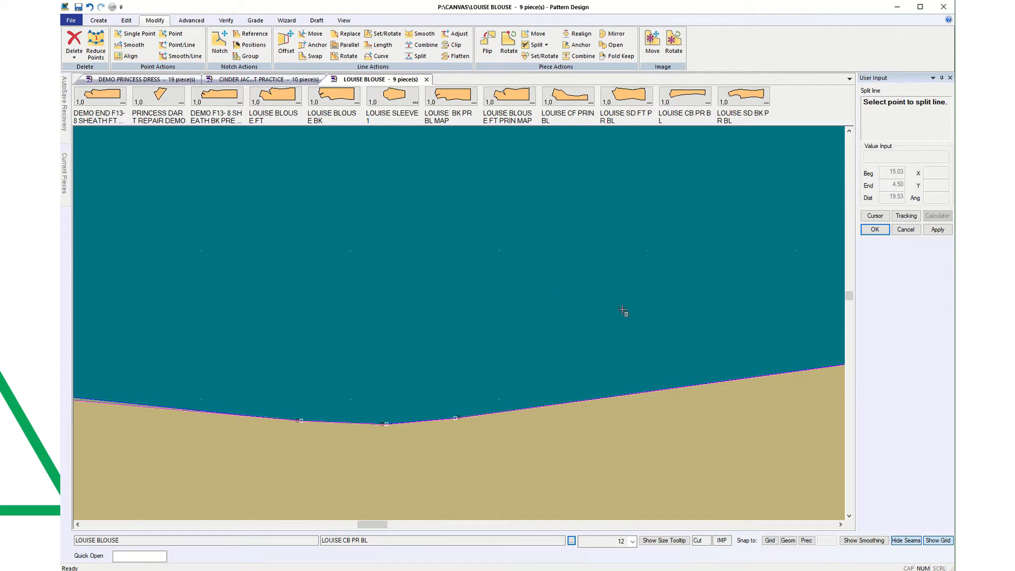
{"action": "left_click", "coordinate": [590, 402]}
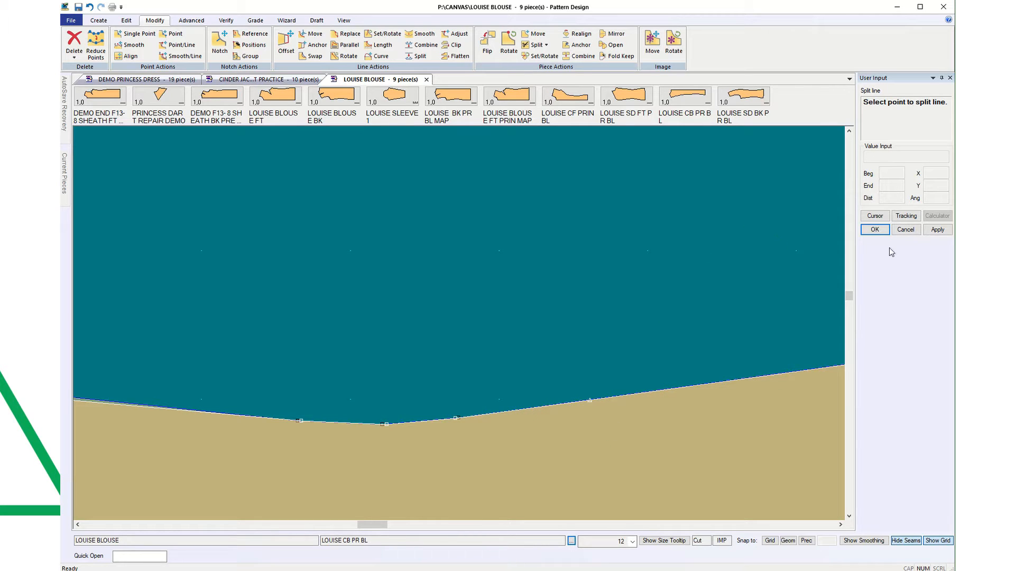
{"action": "left_click", "coordinate": [874, 231]}
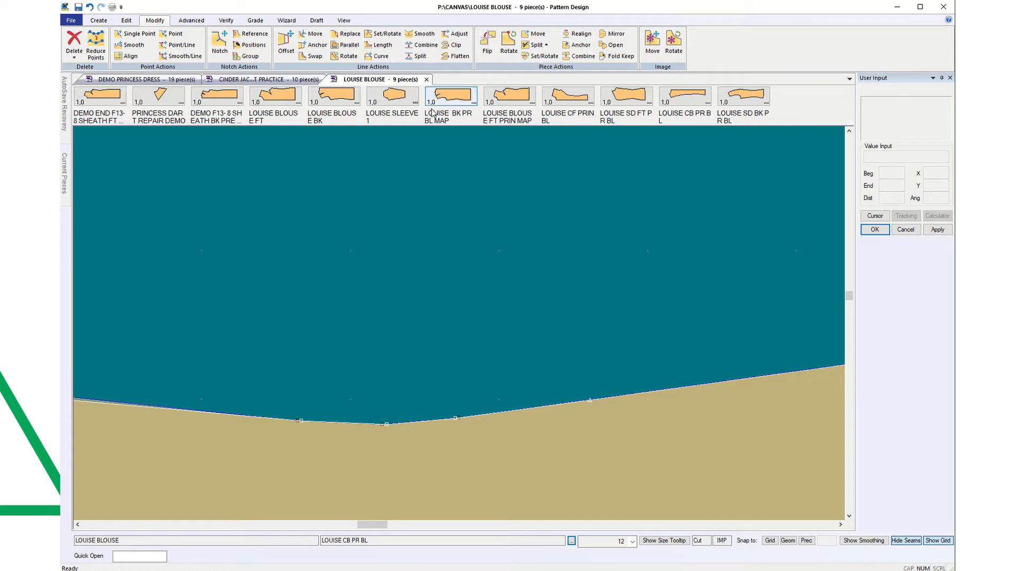
Step: Flip the CB piece about its lower princess seam section between the split point and the hem
{"action": "left_click", "coordinate": [488, 41]}
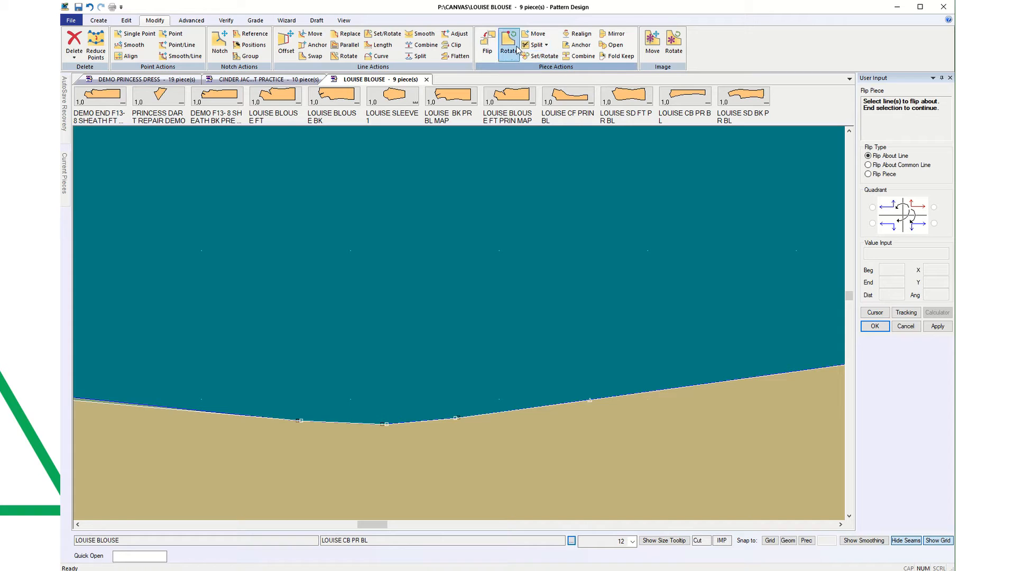
{"action": "left_click", "coordinate": [753, 378]}
{"action": "right_click", "coordinate": [740, 335]}
{"action": "left_click", "coordinate": [739, 333]}
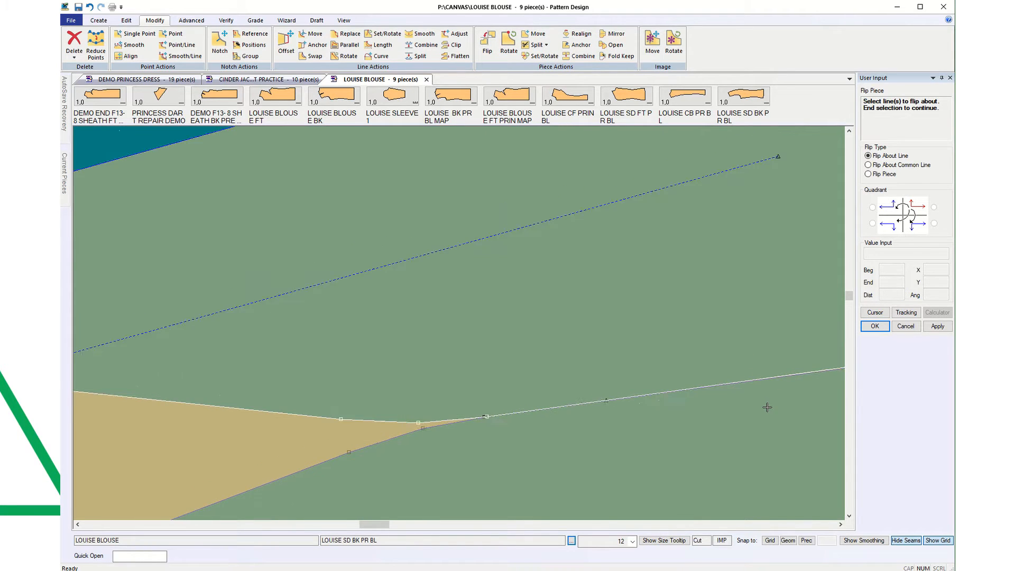
Step: Examine how the hem lines of the flipped CB and the Side Back meet at the princess seam corner, and end the Flip Piece command
{"action": "scroll", "coordinate": [766, 395], "scroll_direction": "down", "scroll_amount": 3}
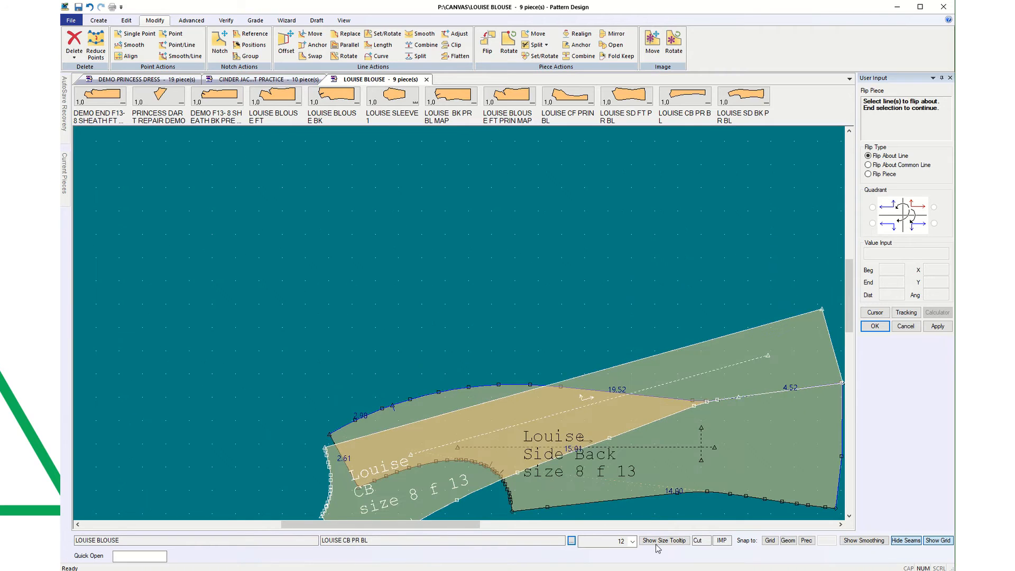
{"action": "left_click_drag", "start_coordinate": [470, 528], "coordinate": [531, 528]}
{"action": "scroll", "coordinate": [581, 432], "scroll_direction": "up", "scroll_amount": 6}
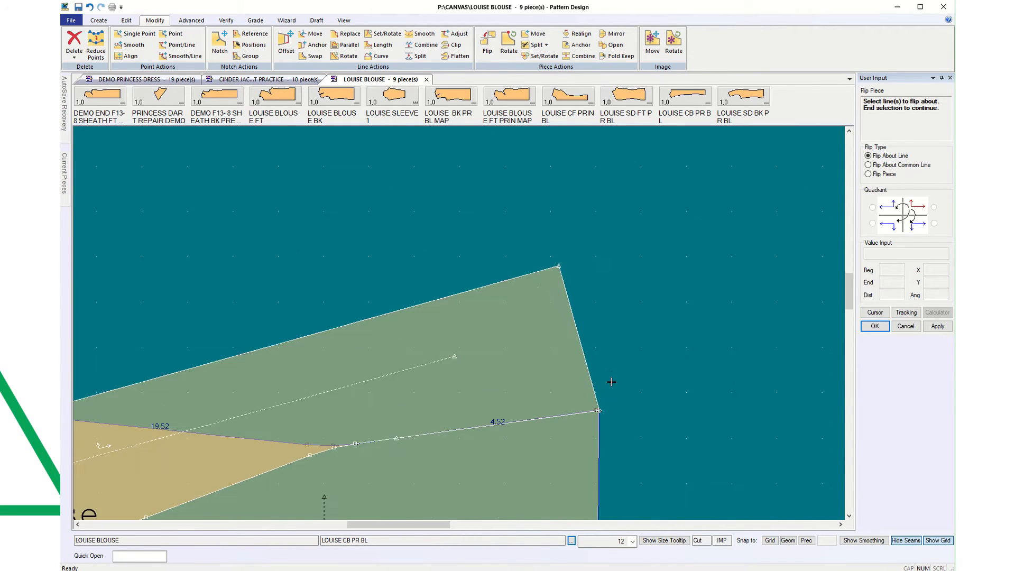
{"action": "scroll", "coordinate": [609, 422], "scroll_direction": "up", "scroll_amount": 3}
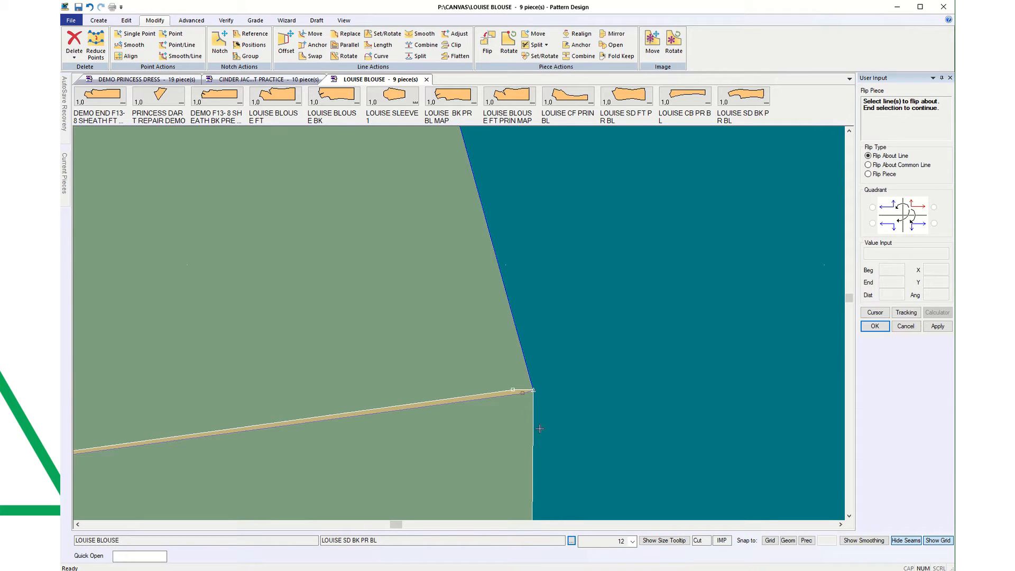
{"action": "scroll", "coordinate": [547, 437], "scroll_direction": "down", "scroll_amount": 4}
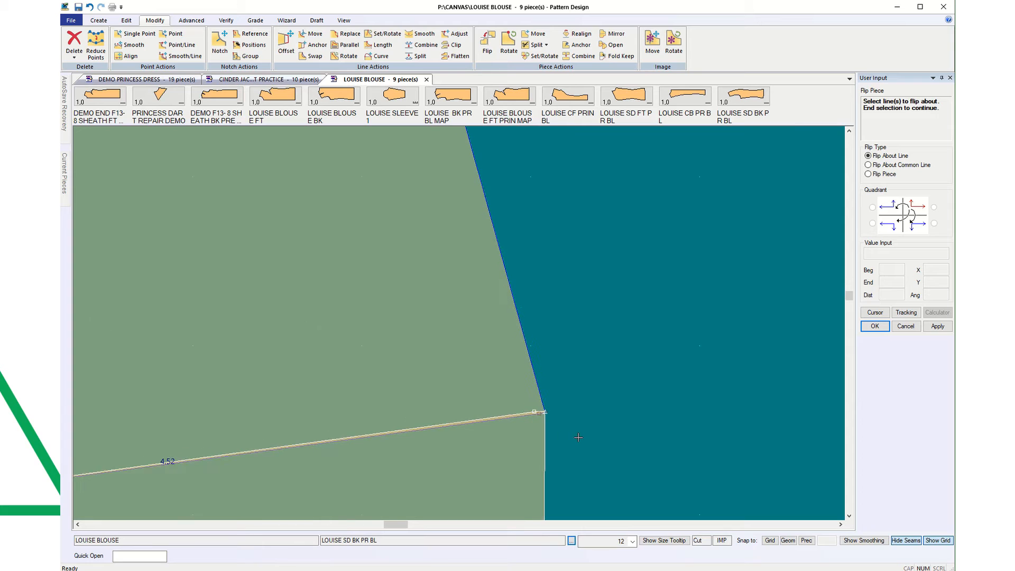
{"action": "scroll", "coordinate": [583, 437], "scroll_direction": "down", "scroll_amount": 3}
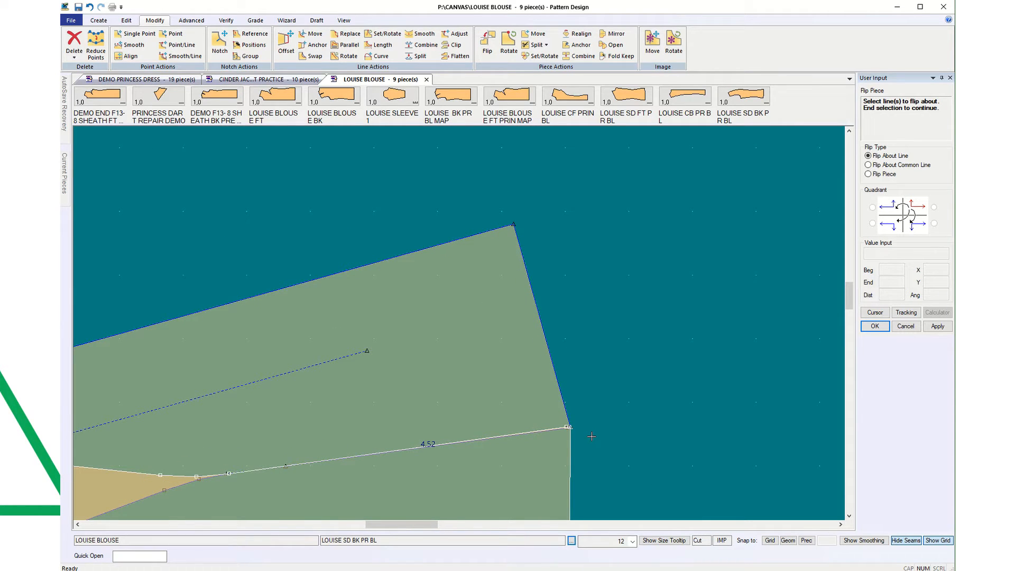
{"action": "scroll", "coordinate": [547, 443], "scroll_direction": "up", "scroll_amount": 5}
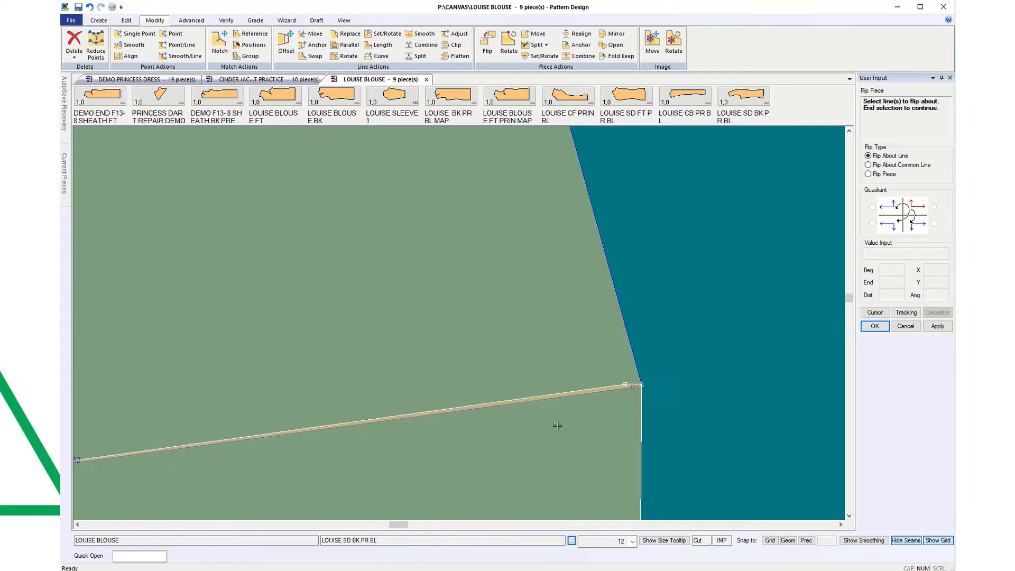
{"action": "scroll", "coordinate": [557, 425], "scroll_direction": "up", "scroll_amount": 2}
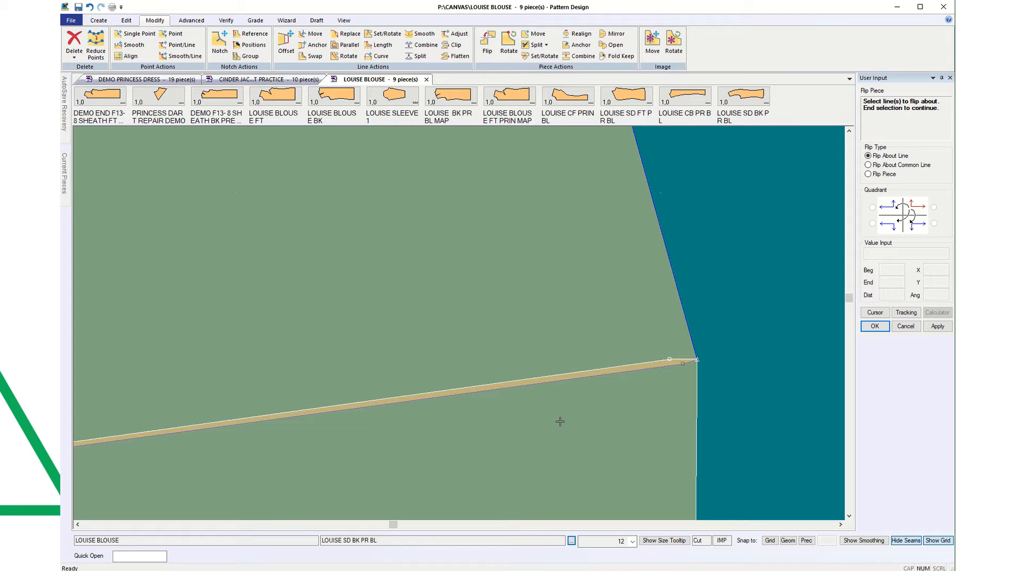
{"action": "left_click", "coordinate": [911, 330]}
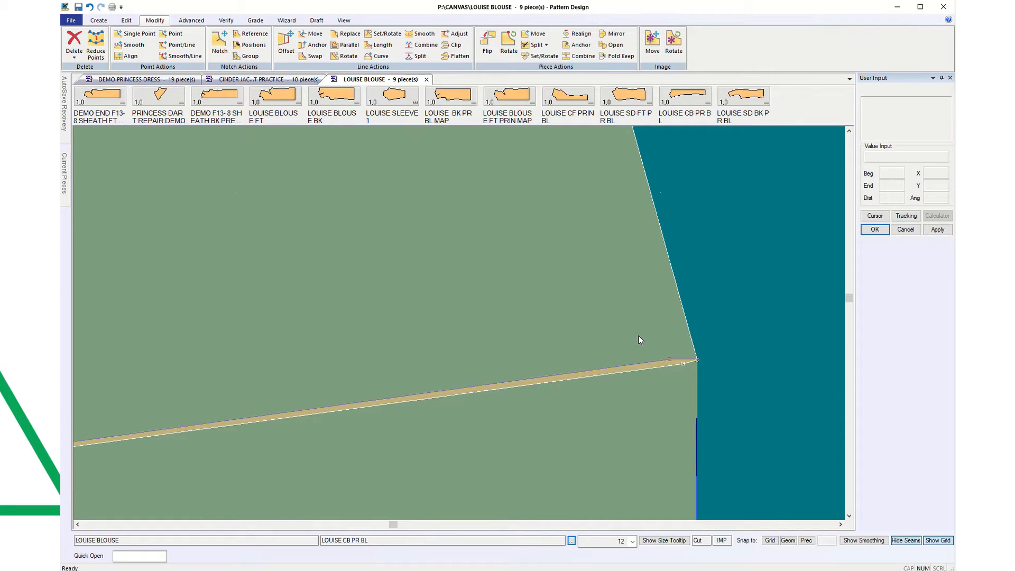
Step: Split the Side Back princess seam line below the waist at a distance of -4.52 from its hem corner
{"action": "scroll", "coordinate": [639, 336], "scroll_direction": "down", "scroll_amount": 3}
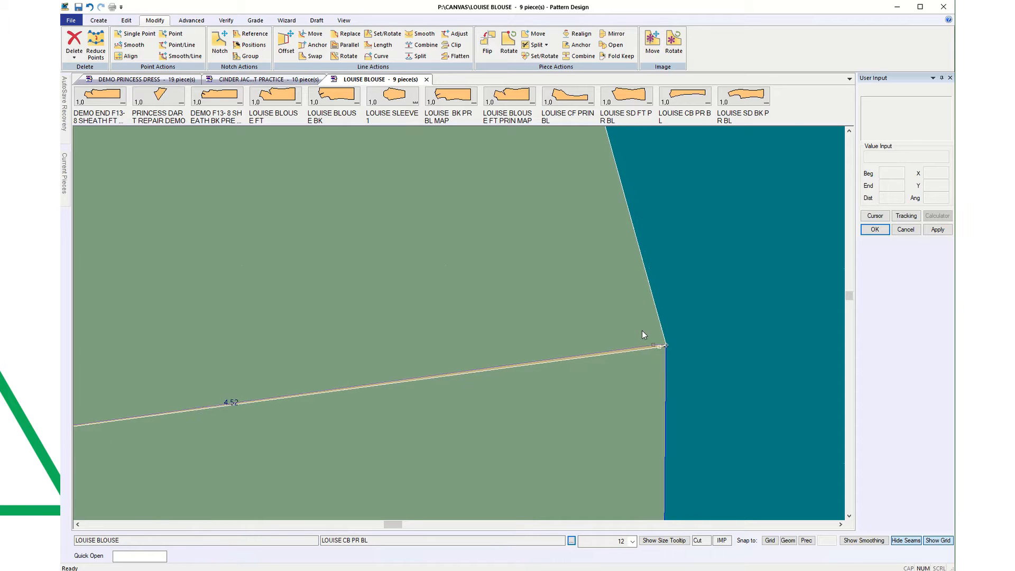
{"action": "scroll", "coordinate": [642, 330], "scroll_direction": "down", "scroll_amount": 4}
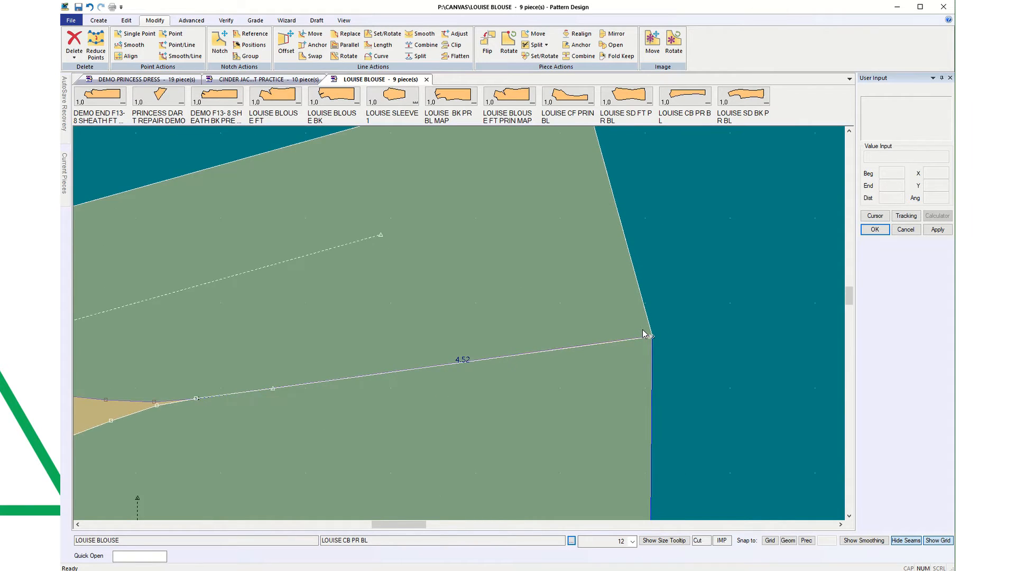
{"action": "scroll", "coordinate": [645, 334], "scroll_direction": "down", "scroll_amount": 1}
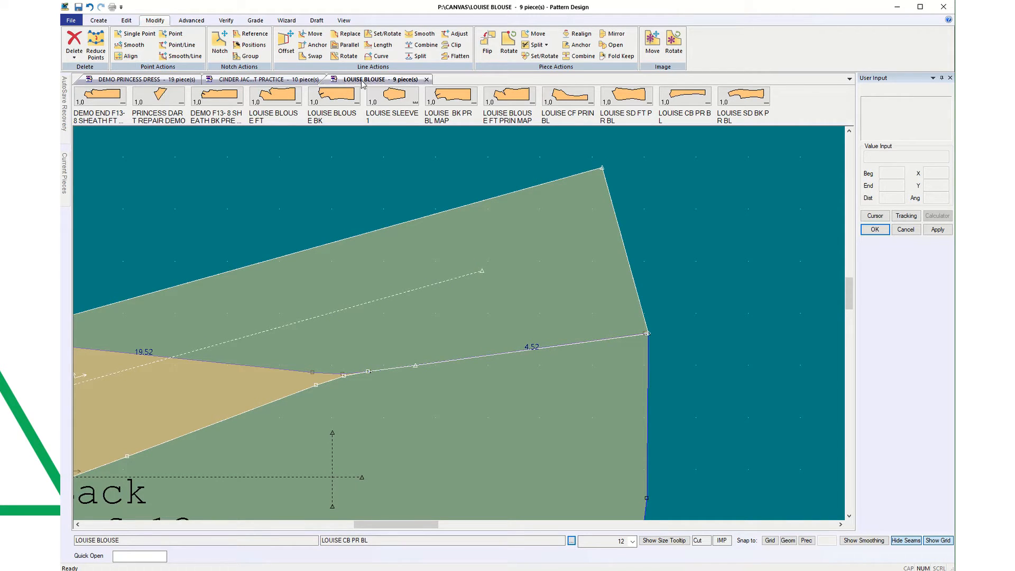
{"action": "left_click", "coordinate": [421, 57]}
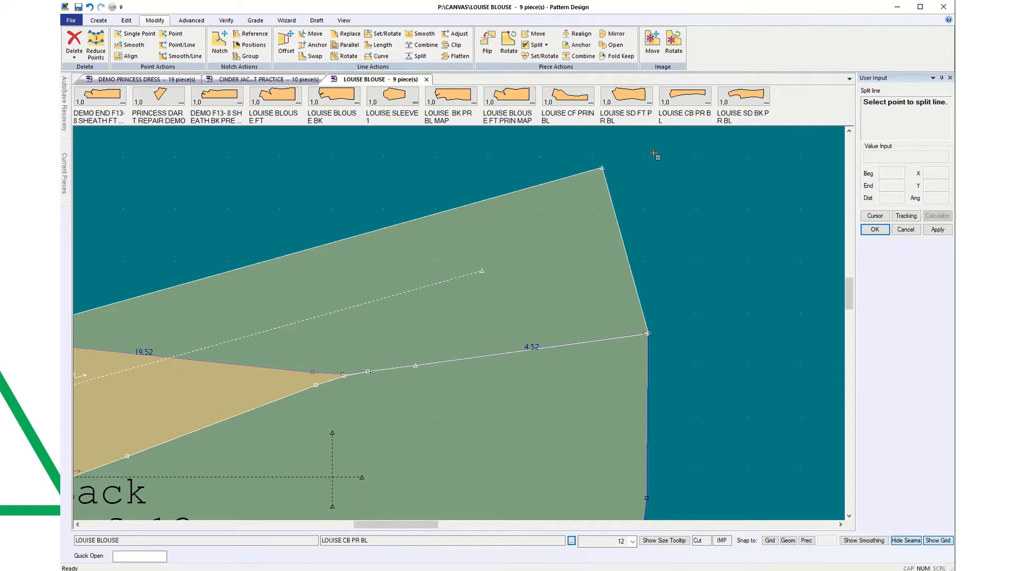
{"action": "right_click", "coordinate": [792, 183]}
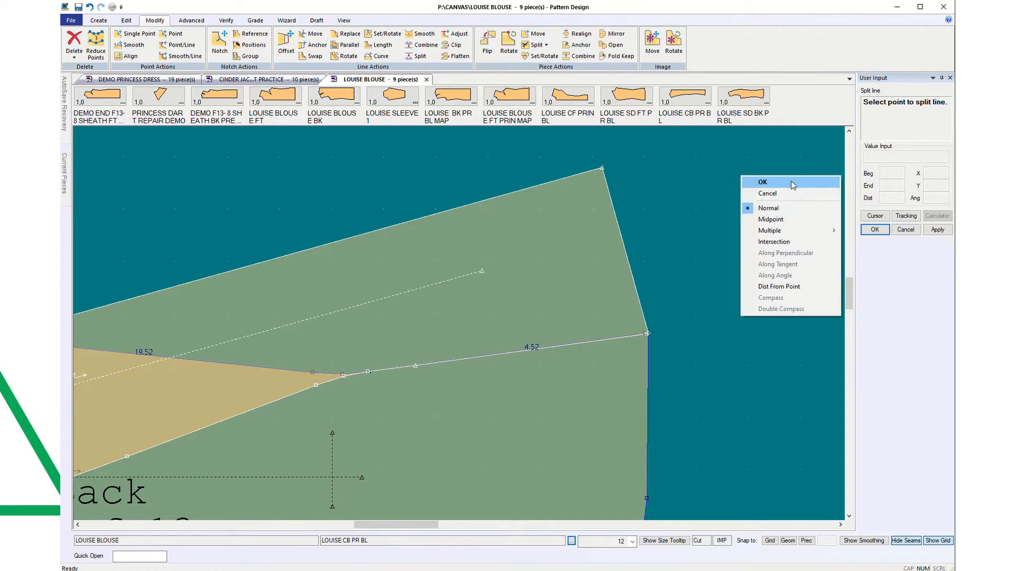
{"action": "left_click", "coordinate": [791, 288]}
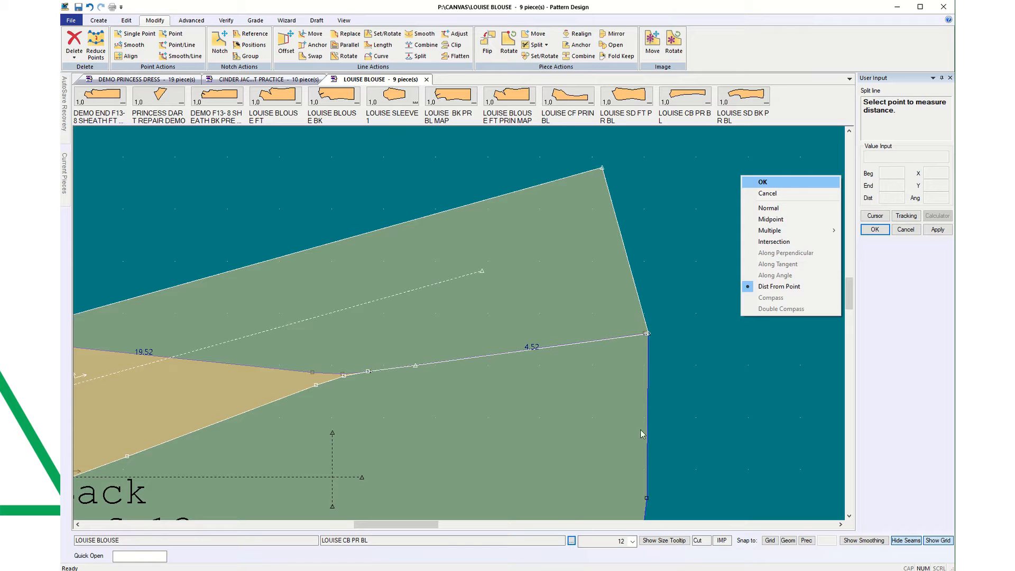
{"action": "left_click_drag", "start_coordinate": [850, 289], "coordinate": [849, 310]}
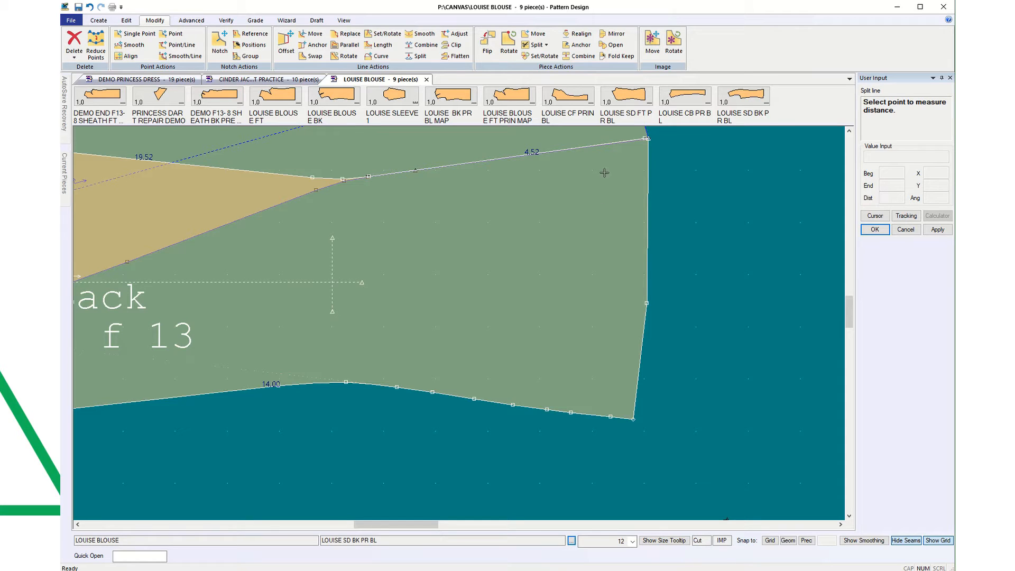
{"action": "left_click", "coordinate": [650, 135]}
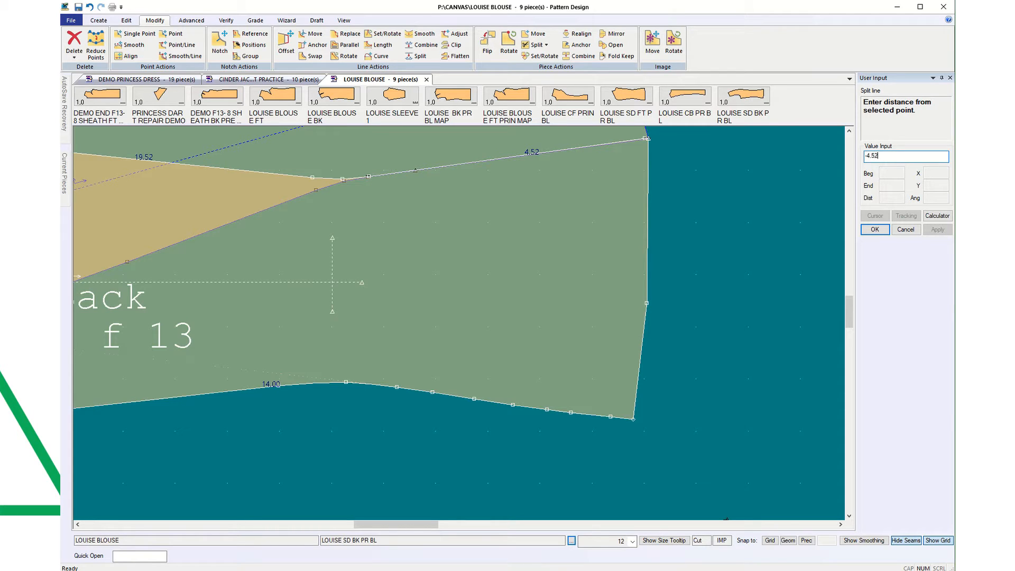
{"action": "type", "text": "-4.52"}
{"action": "left_click", "coordinate": [875, 230]}
{"action": "left_click", "coordinate": [650, 139]}
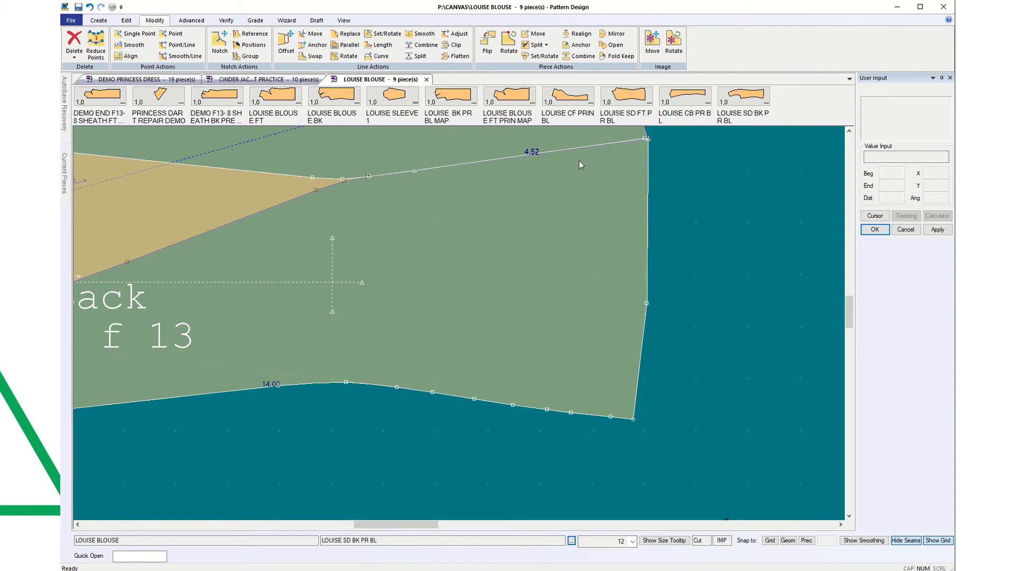
Step: Move the Side Back piece slightly down, away from the CB piece's lower princess seam
{"action": "scroll", "coordinate": [595, 180], "scroll_direction": "down", "scroll_amount": 3}
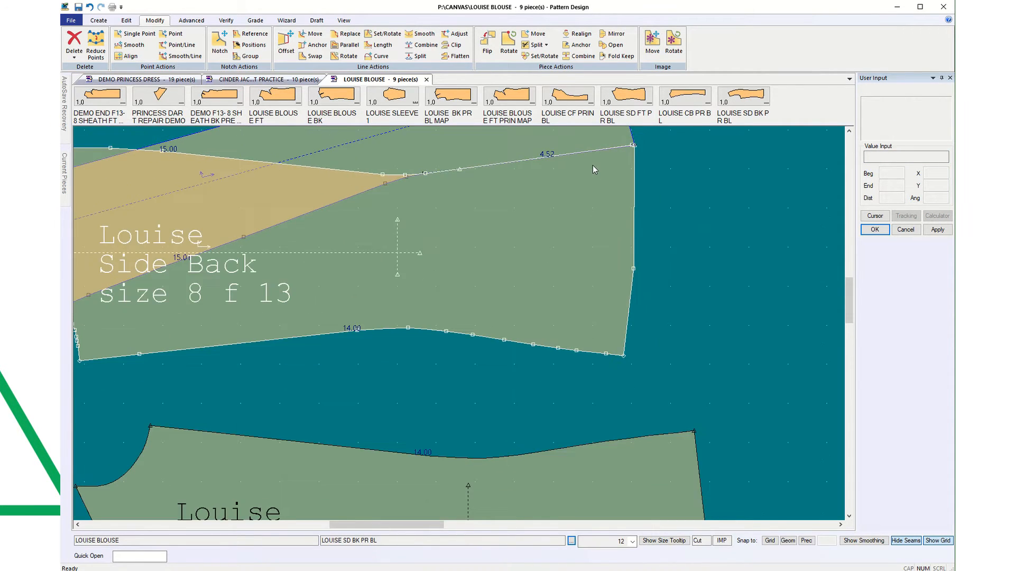
{"action": "left_click", "coordinate": [591, 224]}
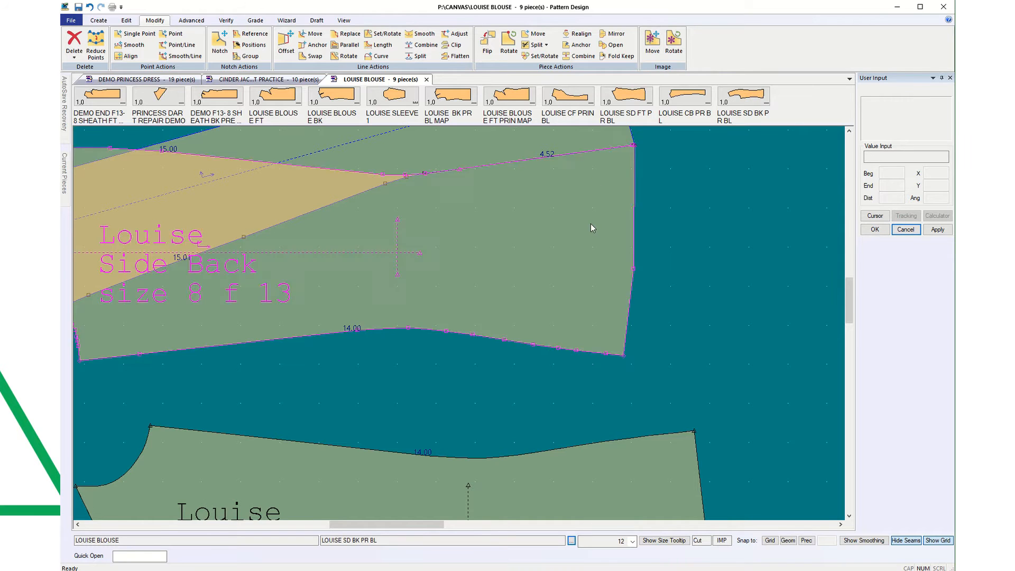
{"action": "left_click", "coordinate": [593, 239]}
Step: Examine the small angled segments where the princess seams meet the hems on the CB and Side Back pieces
{"action": "scroll", "coordinate": [693, 144], "scroll_direction": "down", "scroll_amount": 2}
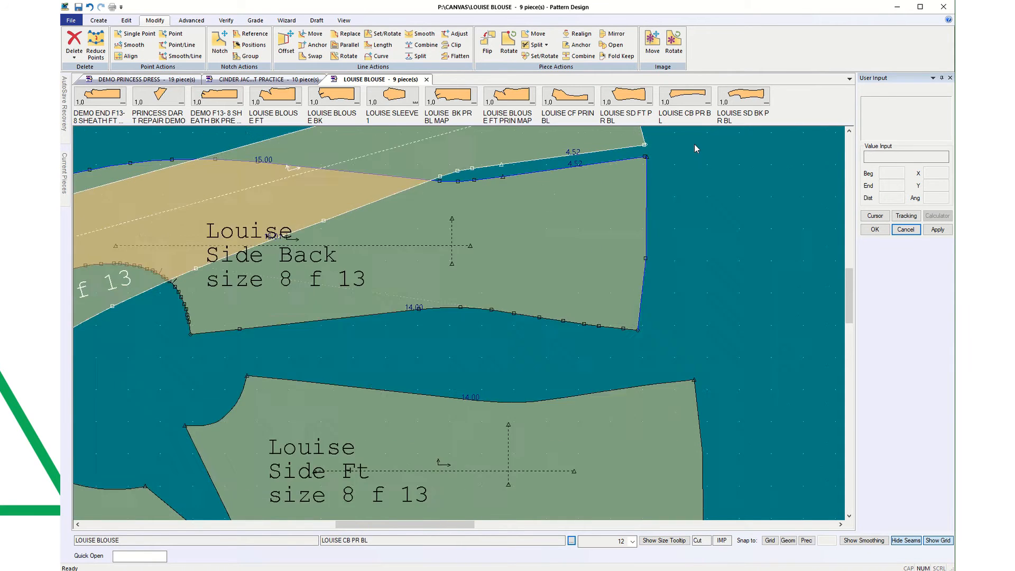
{"action": "scroll", "coordinate": [697, 139], "scroll_direction": "up", "scroll_amount": 6}
{"action": "scroll", "coordinate": [624, 152], "scroll_direction": "up", "scroll_amount": 5}
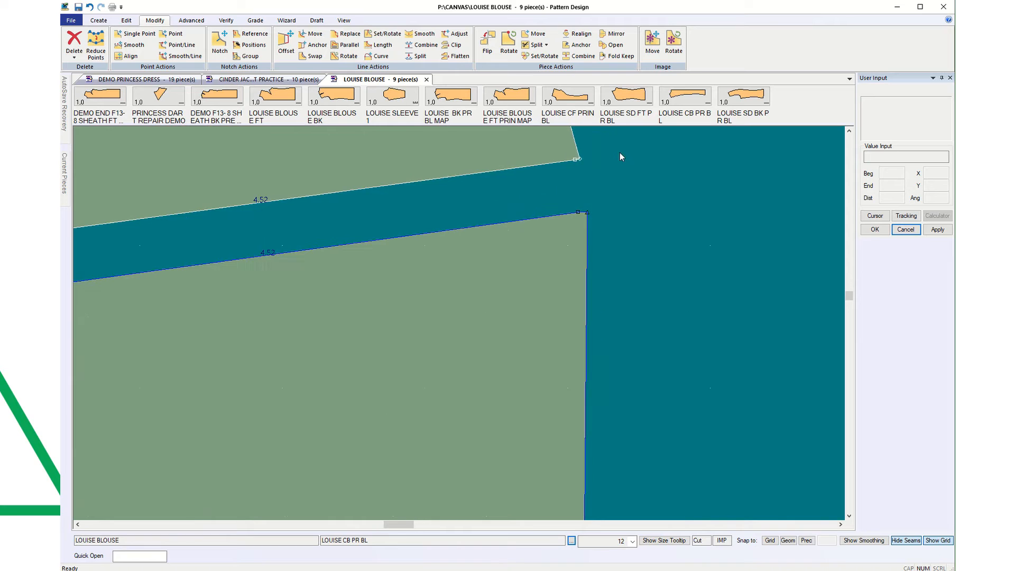
{"action": "scroll", "coordinate": [522, 161], "scroll_direction": "up", "scroll_amount": 1}
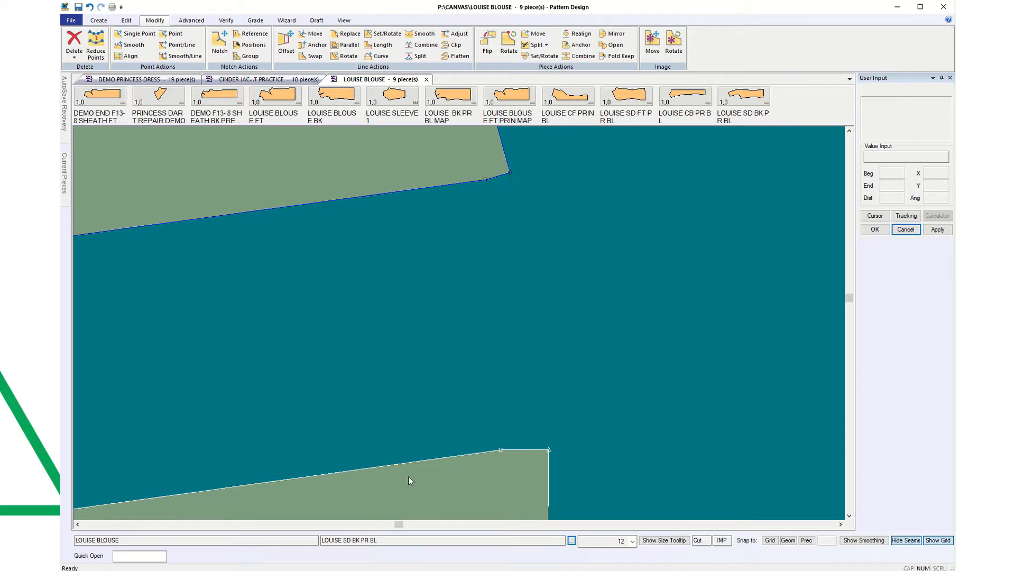
{"action": "scroll", "coordinate": [694, 311], "scroll_direction": "down", "scroll_amount": 8}
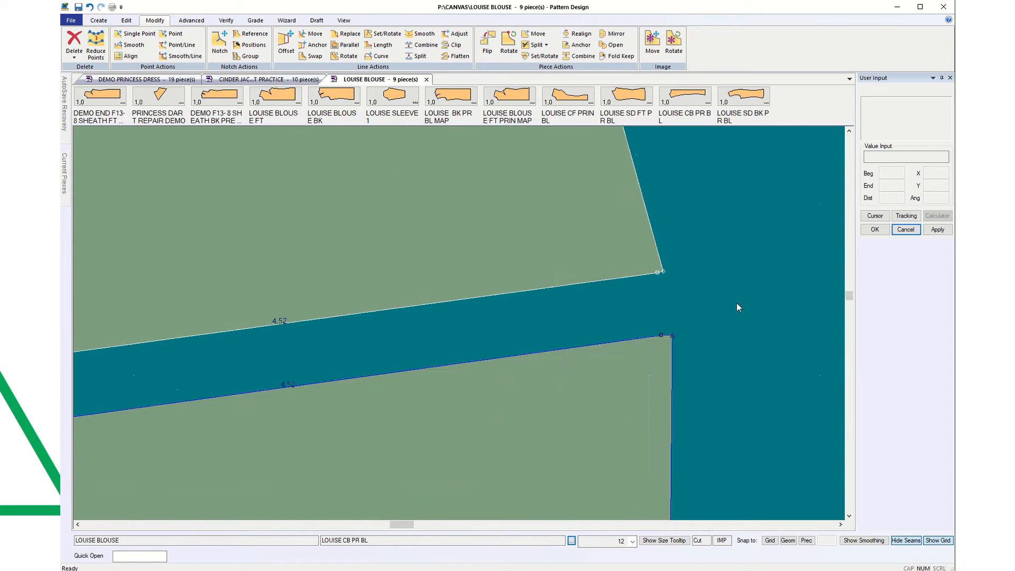
{"action": "scroll", "coordinate": [749, 297], "scroll_direction": "down", "scroll_amount": 5}
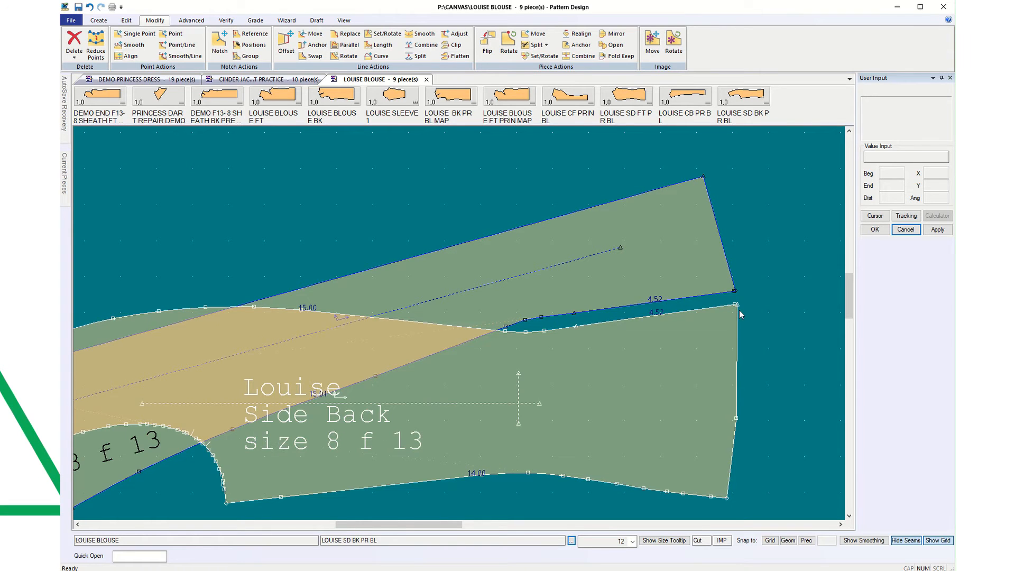
{"action": "scroll", "coordinate": [750, 299], "scroll_direction": "up", "scroll_amount": 5}
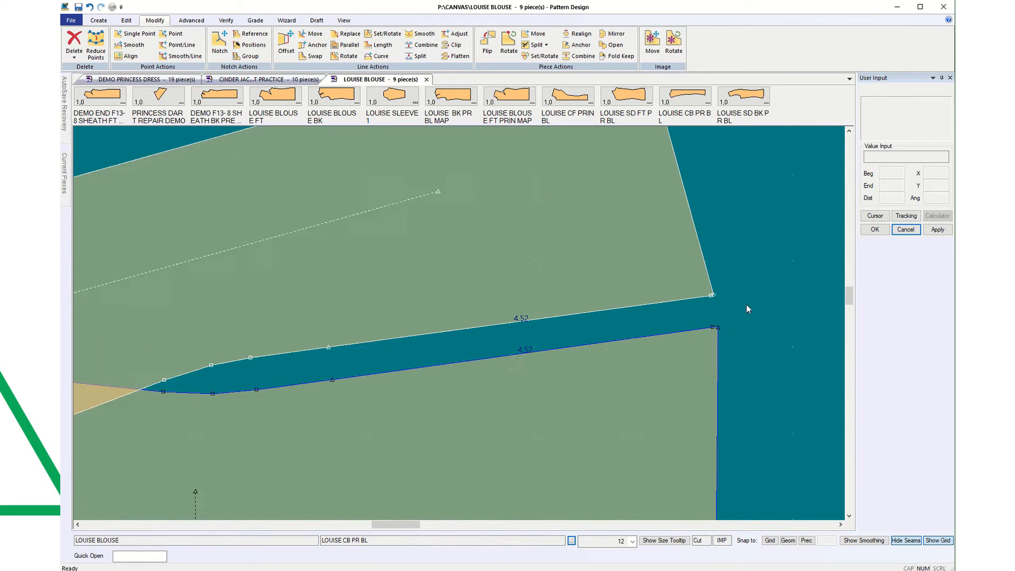
{"action": "scroll", "coordinate": [724, 333], "scroll_direction": "up", "scroll_amount": 4}
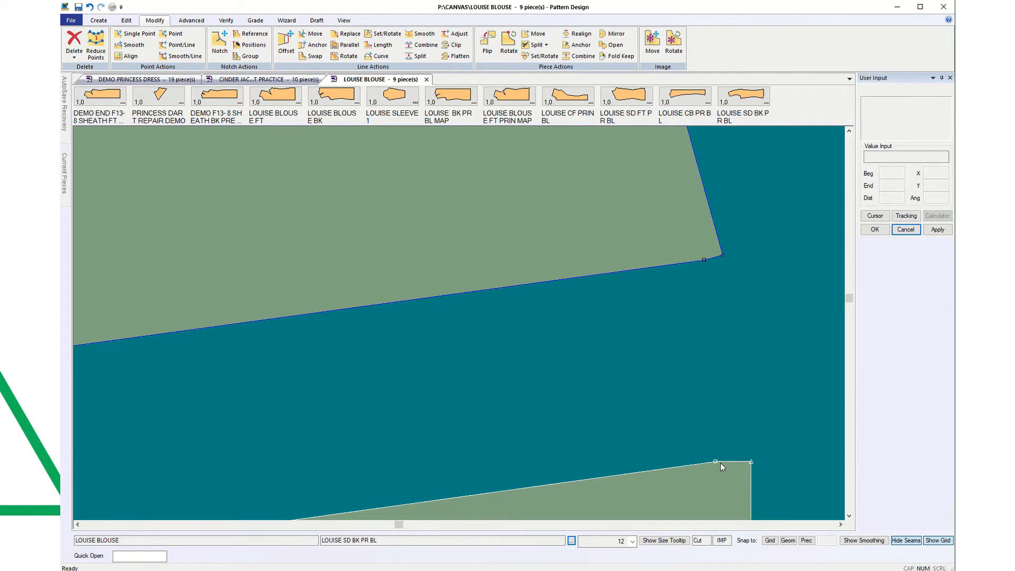
{"action": "left_click", "coordinate": [724, 256]}
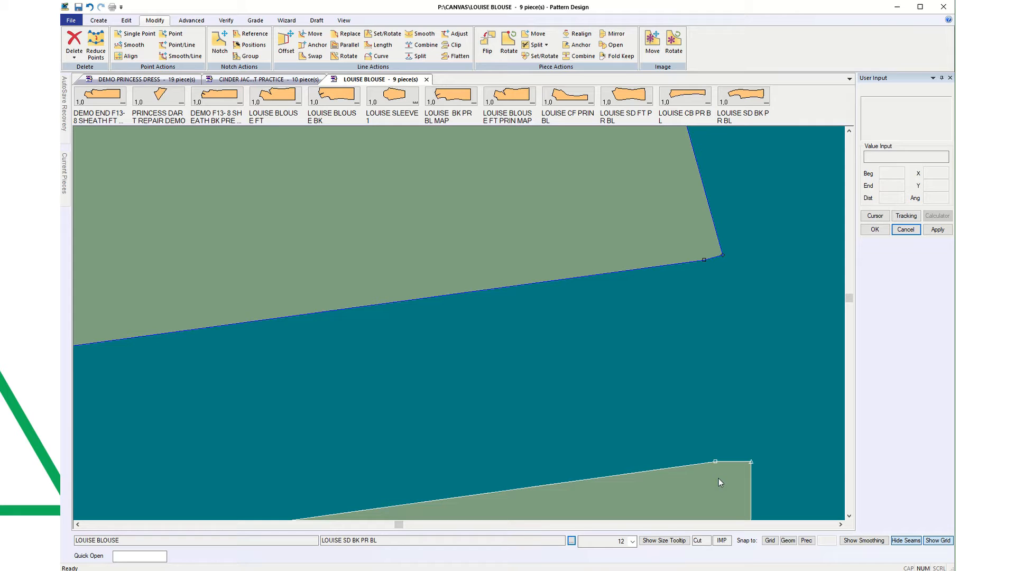
{"action": "left_click", "coordinate": [718, 478]}
Step: Draw a 2-point line about 0.15 inch long from the CB princess seam near the hem, continuing the seam straight past the corner
{"action": "scroll", "coordinate": [751, 247], "scroll_direction": "up", "scroll_amount": 5}
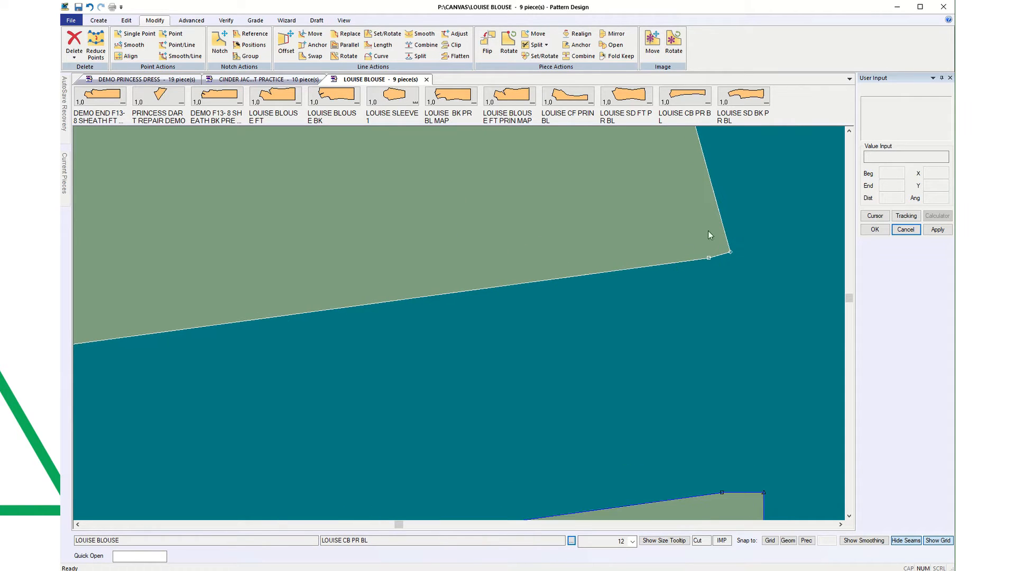
{"action": "scroll", "coordinate": [749, 251], "scroll_direction": "up", "scroll_amount": 1}
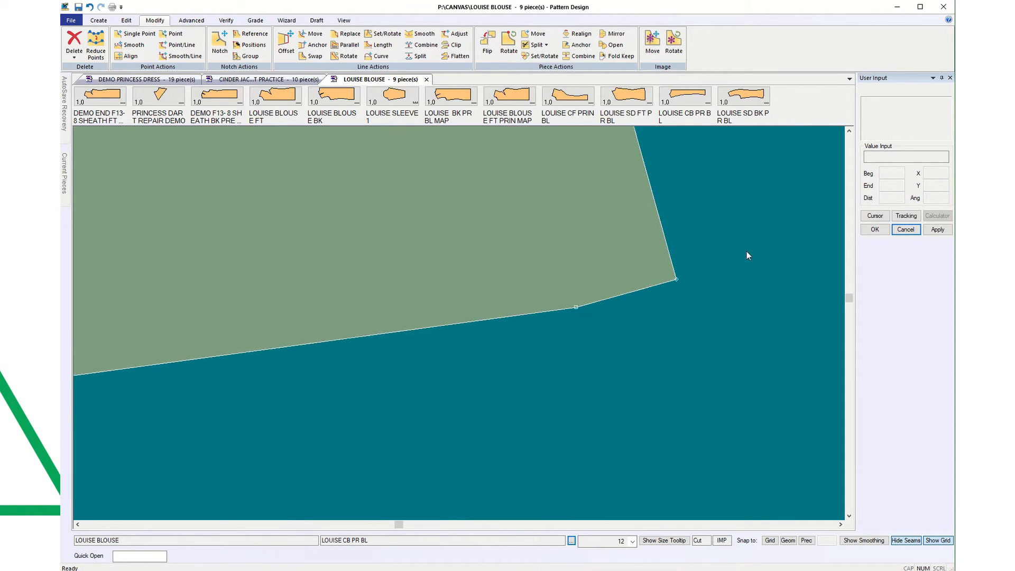
{"action": "left_click", "coordinate": [100, 21]}
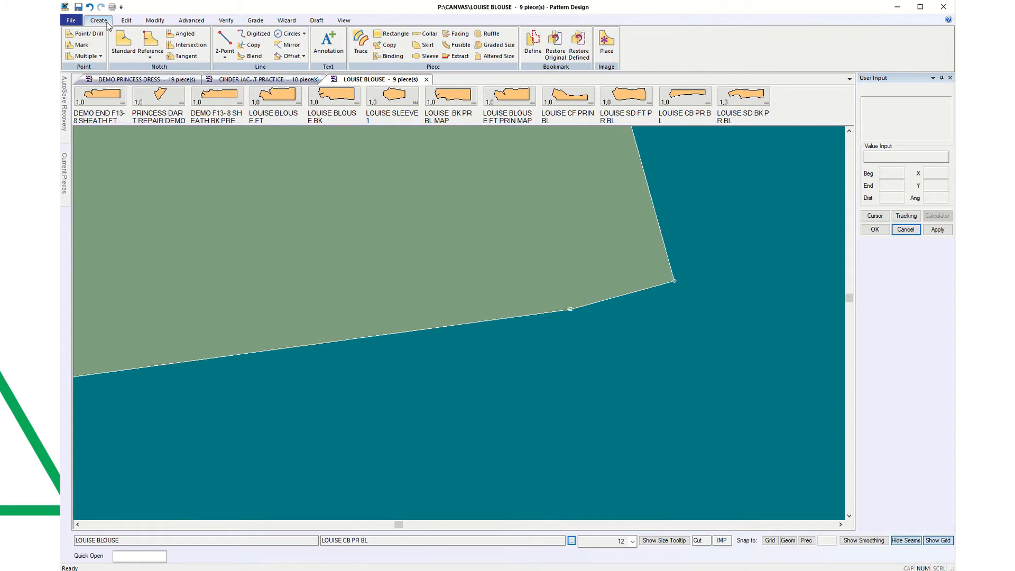
{"action": "left_click", "coordinate": [225, 42]}
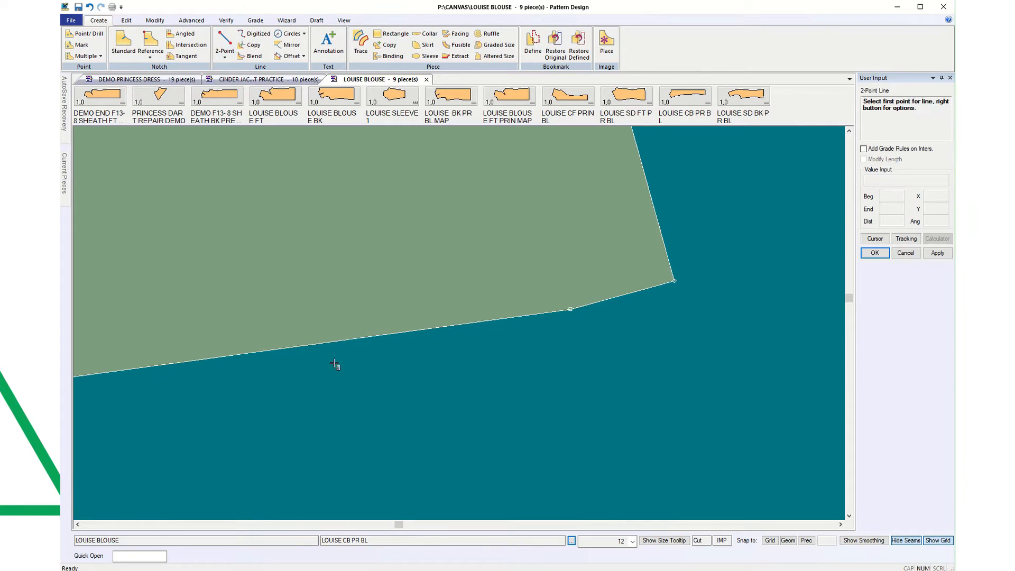
{"action": "left_click", "coordinate": [334, 341]}
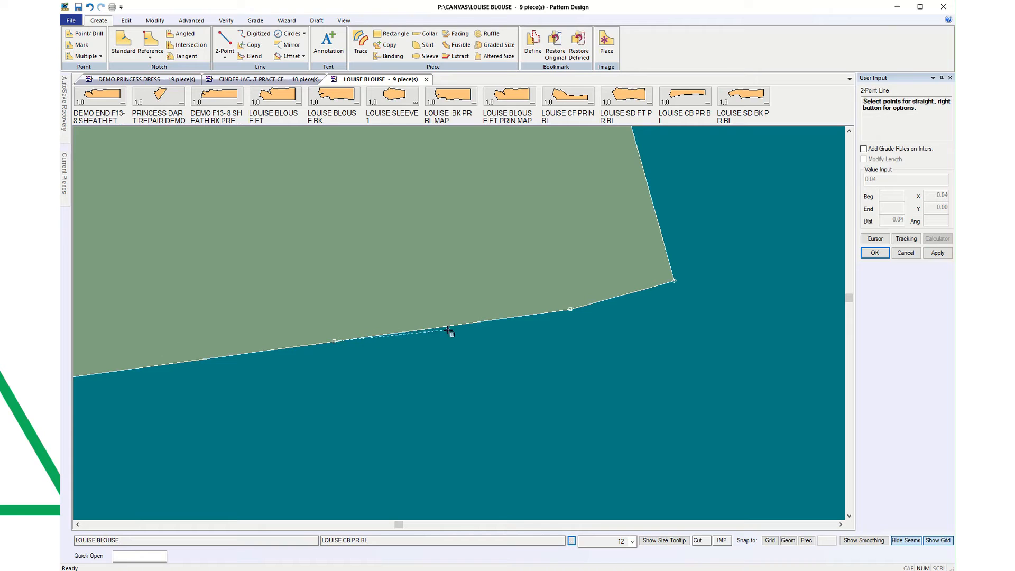
{"action": "left_click", "coordinate": [804, 279]}
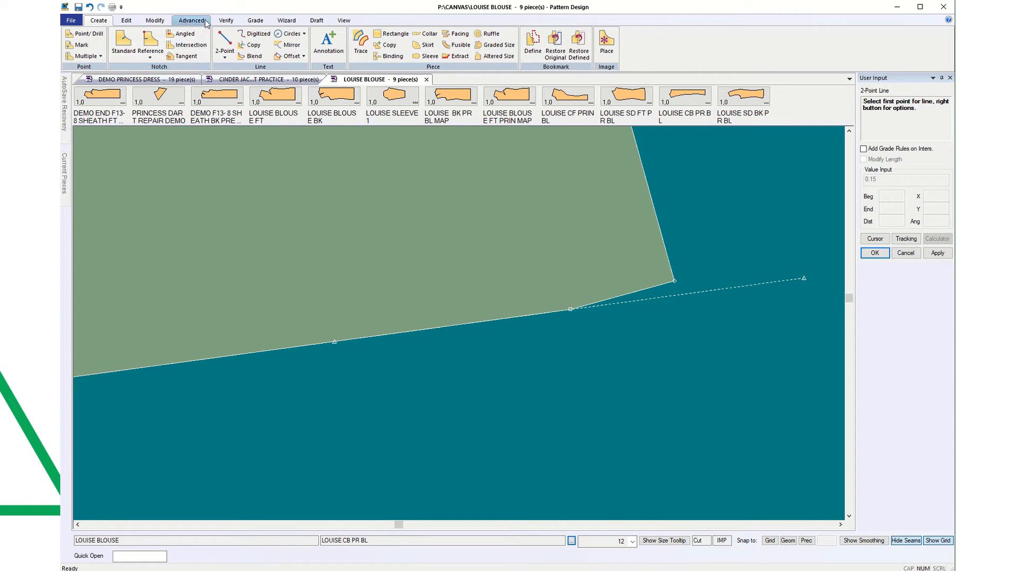
Step: Try to split the CB princess seam line where the drawn extension line starts
{"action": "left_click", "coordinate": [154, 22]}
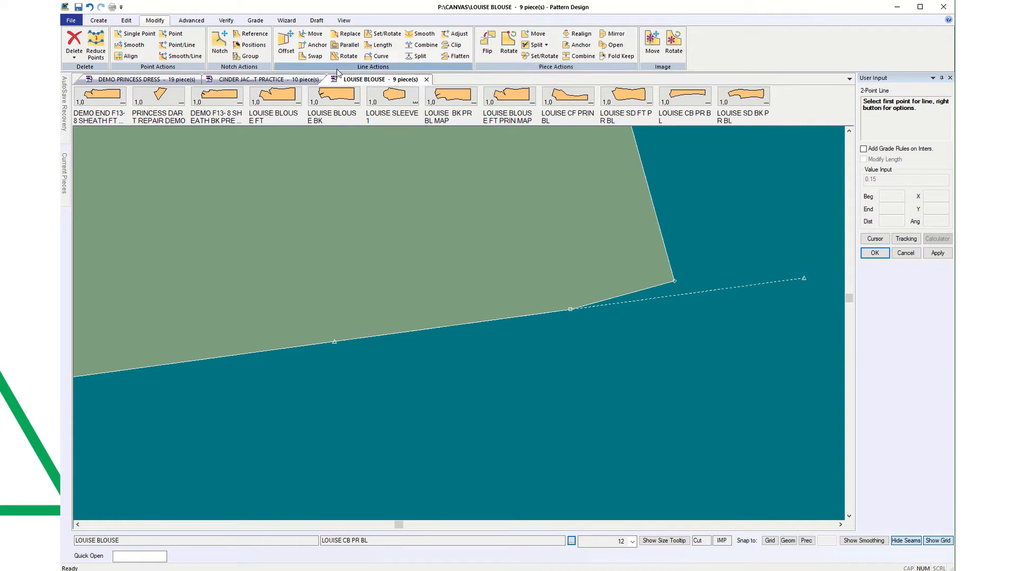
{"action": "left_click", "coordinate": [418, 56]}
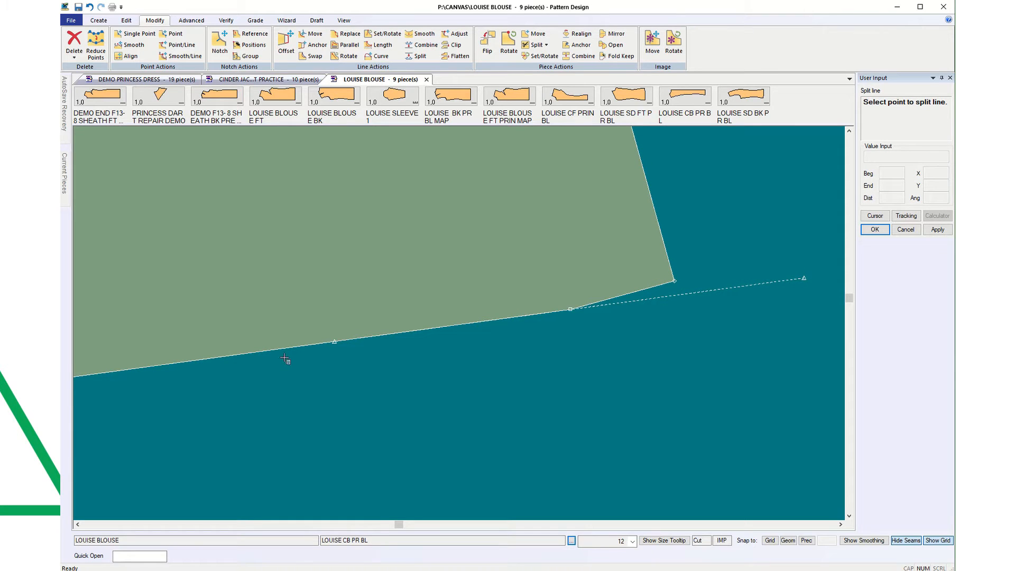
{"action": "left_click", "coordinate": [335, 340]}
{"action": "left_click", "coordinate": [875, 230]}
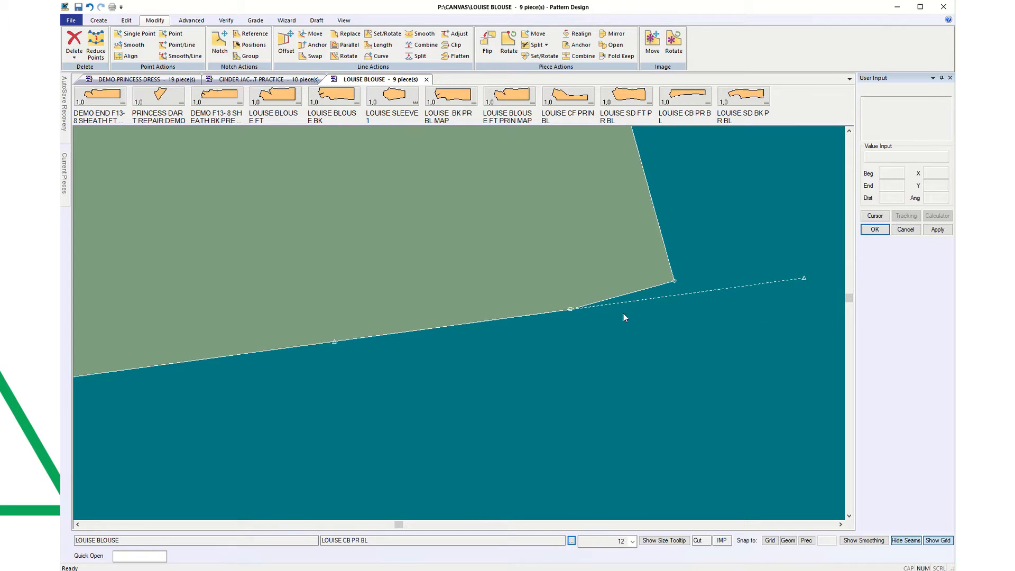
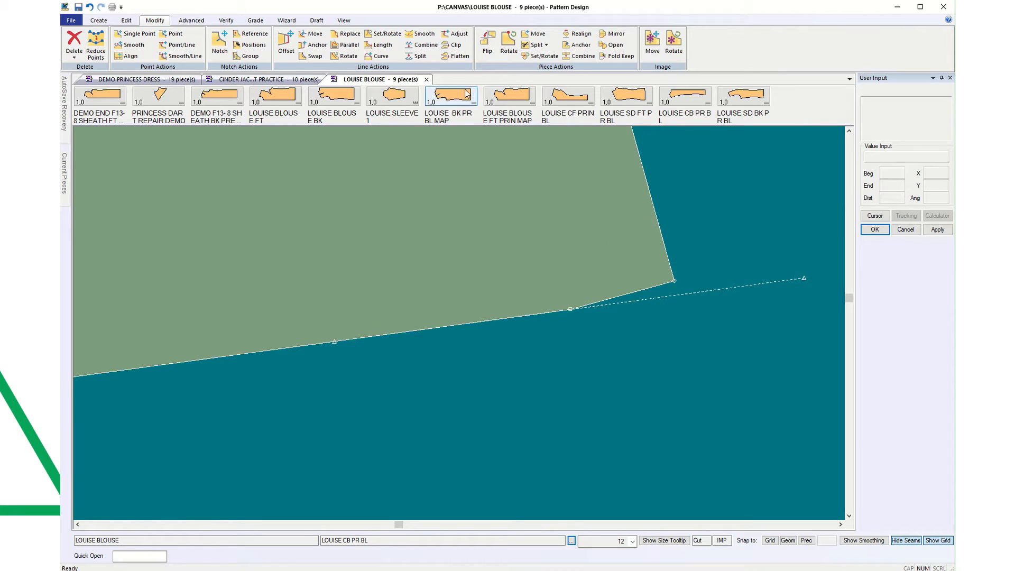
{"action": "left_click", "coordinate": [312, 55]}
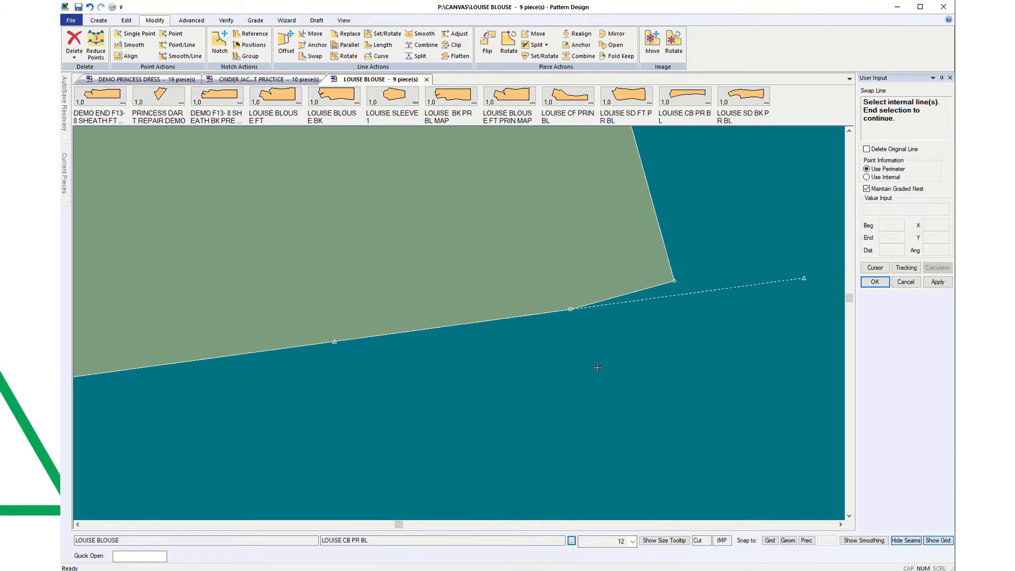
{"action": "left_click", "coordinate": [601, 305]}
{"action": "right_click", "coordinate": [600, 347]}
{"action": "left_click", "coordinate": [600, 350]}
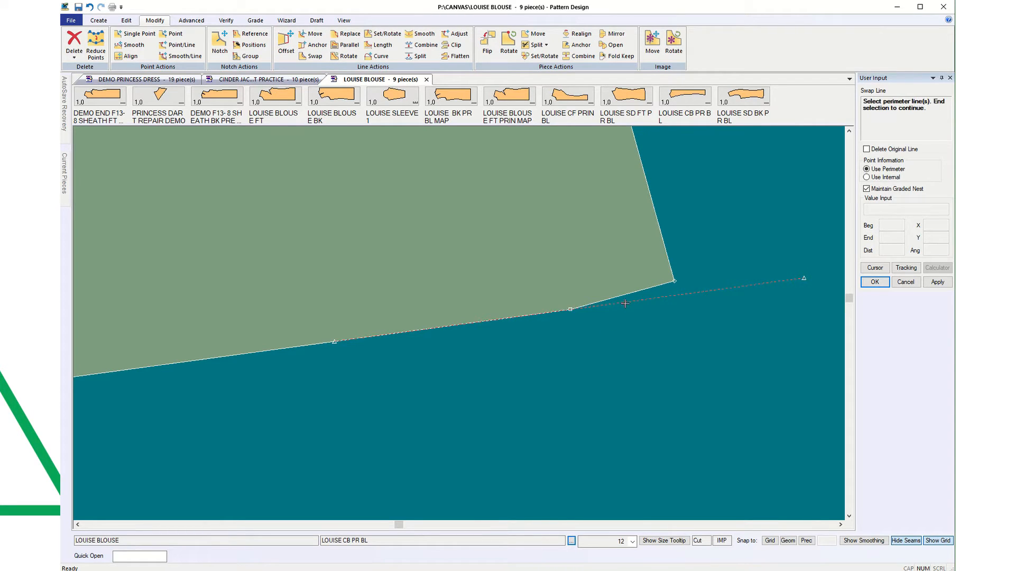
{"action": "left_click", "coordinate": [624, 298]}
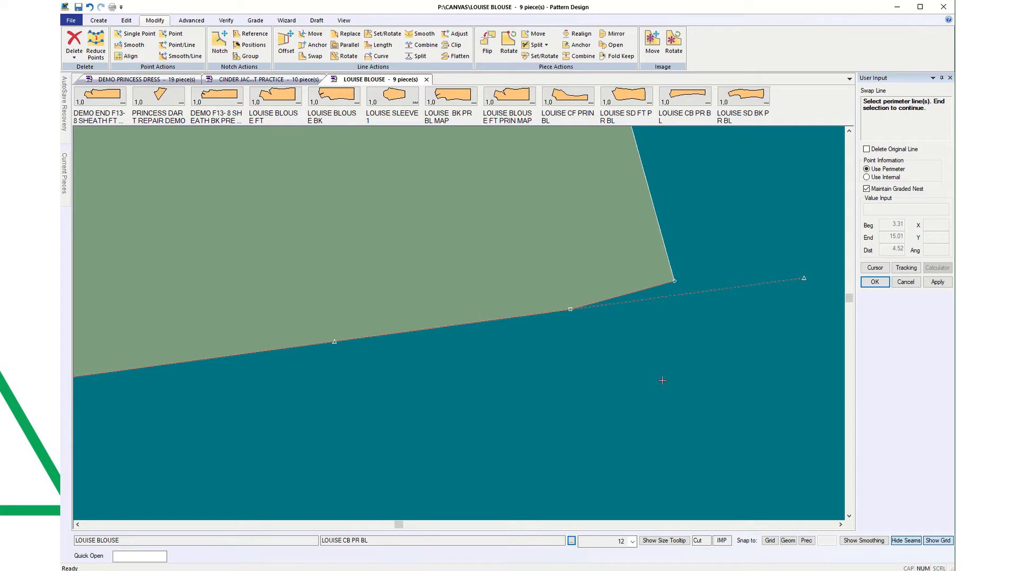
{"action": "left_click", "coordinate": [875, 282]}
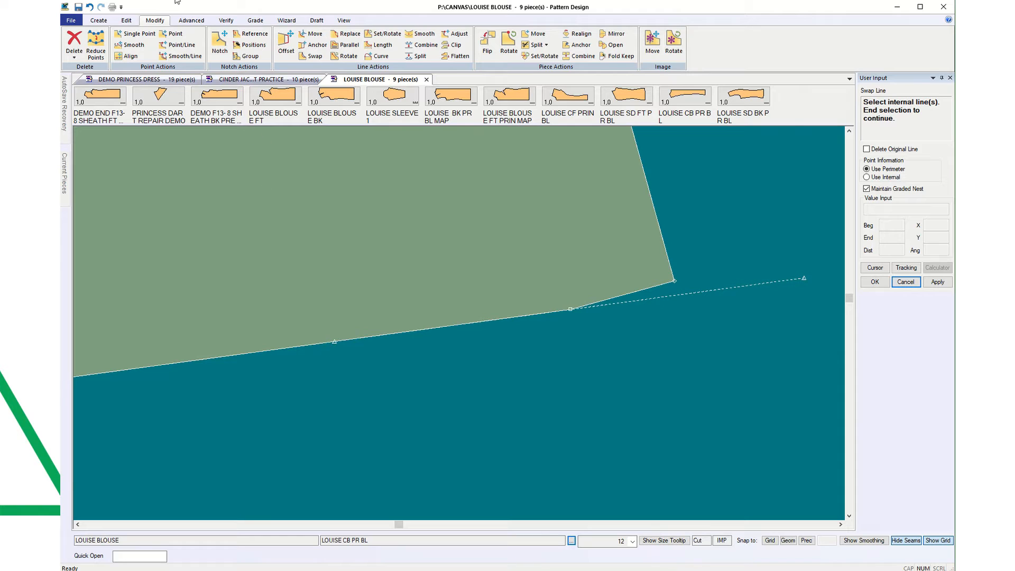
Step: Split the CB princess seam line at the point where the drawn extension line starts
{"action": "left_click", "coordinate": [418, 58]}
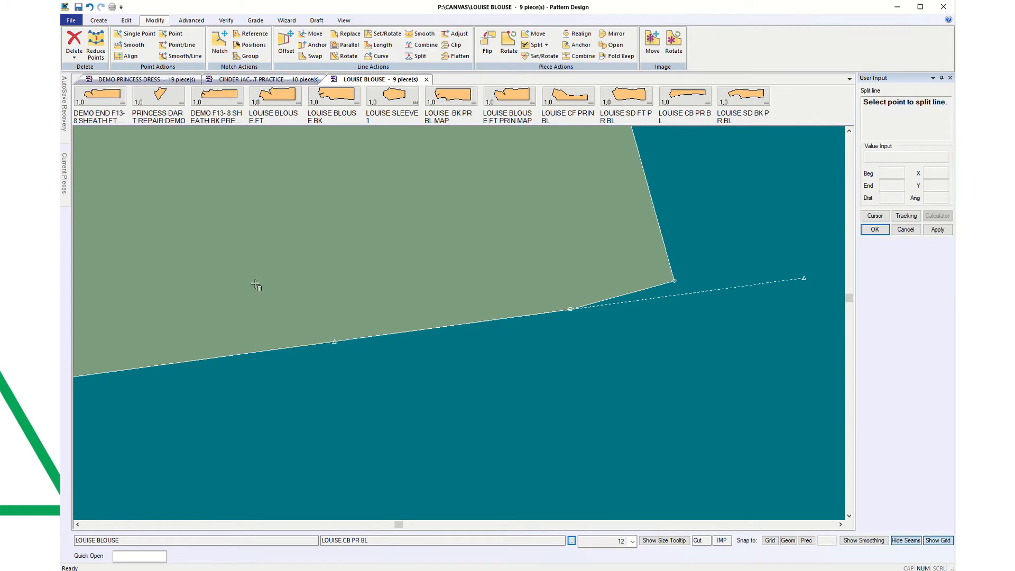
{"action": "left_click", "coordinate": [207, 364]}
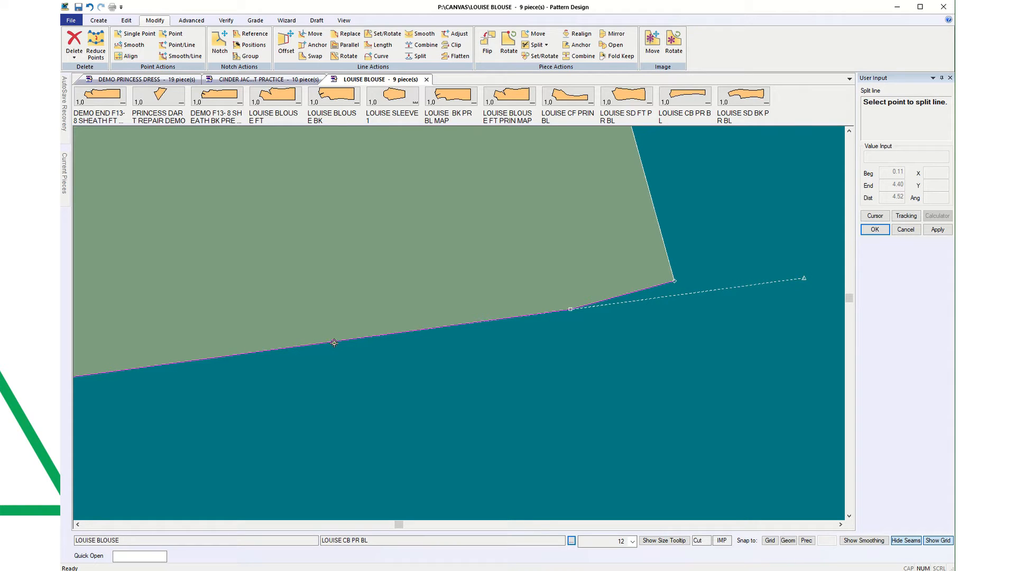
{"action": "left_click", "coordinate": [334, 343]}
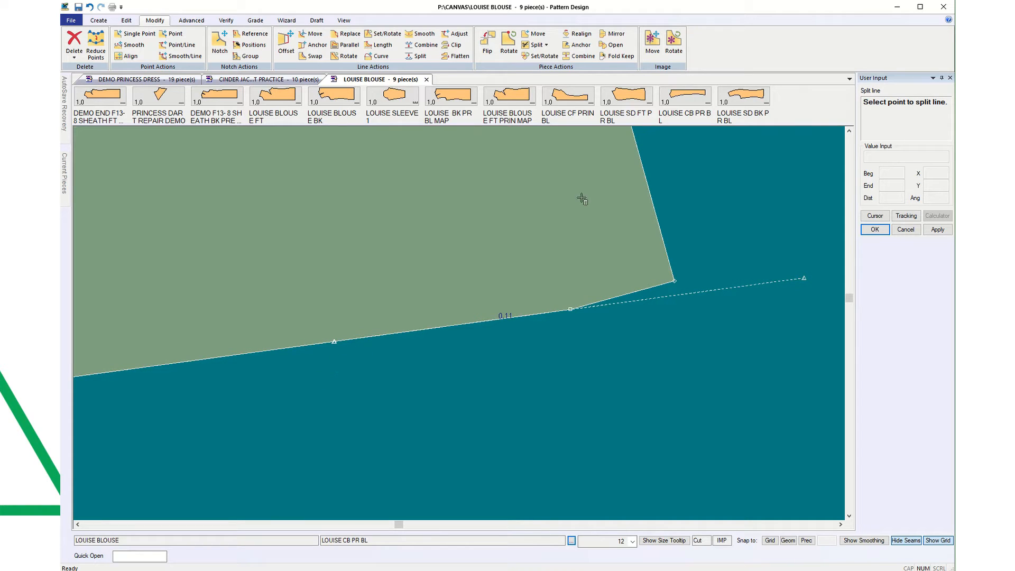
Step: Swap the angled end segment of the CB princess seam with the straight extension line, using the perimeter's point information
{"action": "left_click", "coordinate": [312, 56]}
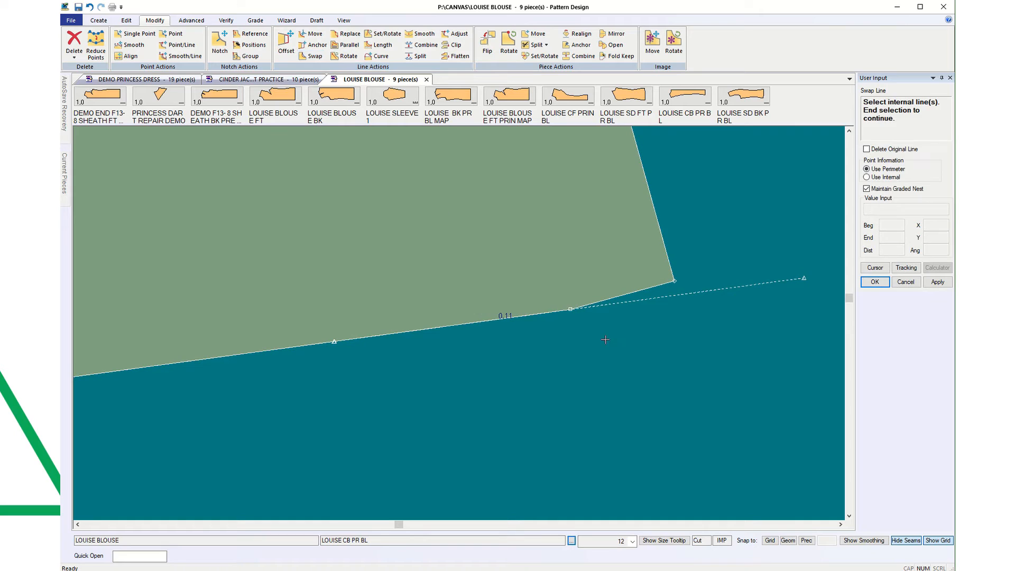
{"action": "right_click", "coordinate": [631, 349]}
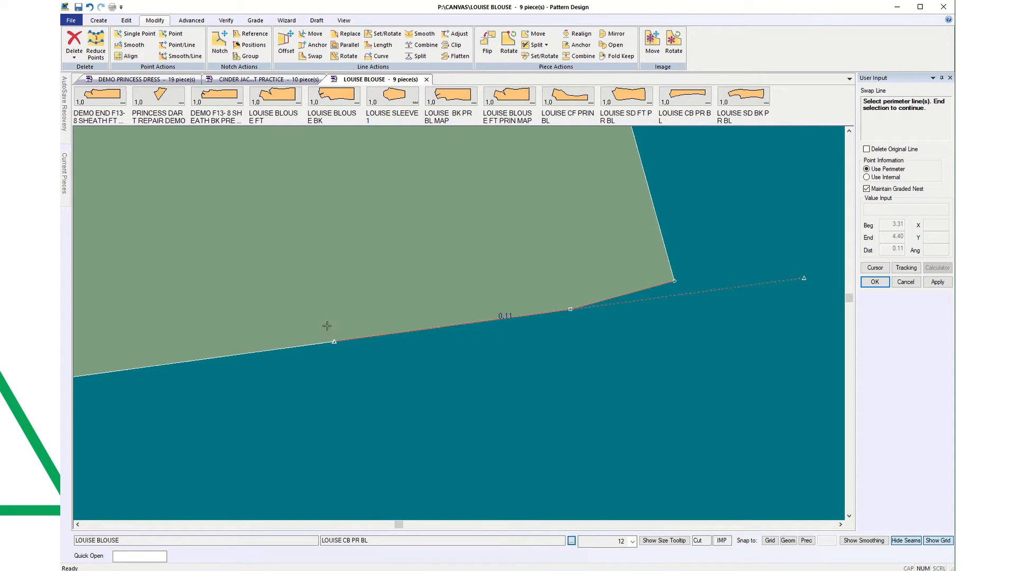
{"action": "left_click", "coordinate": [875, 282]}
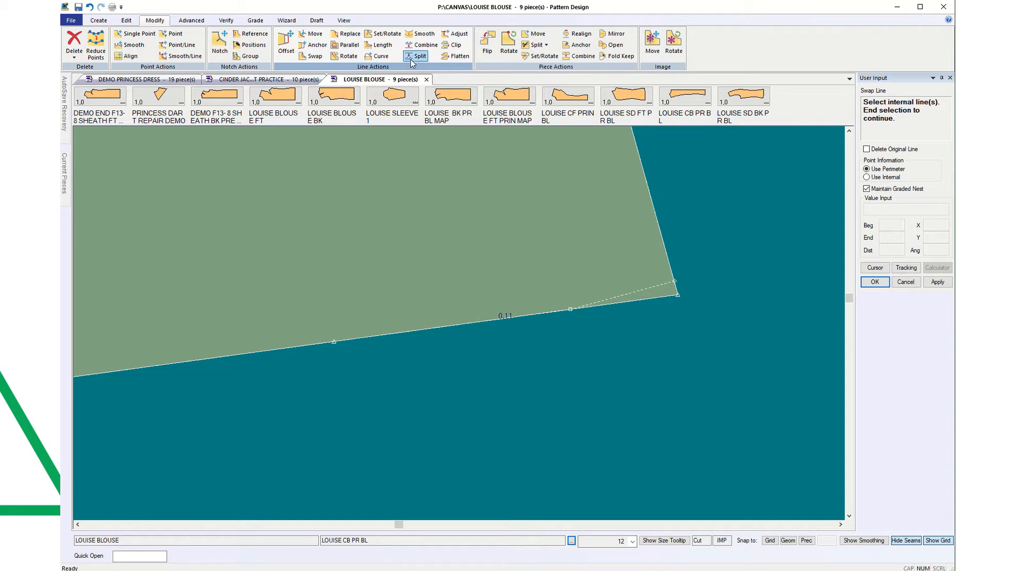
Step: Delete the leftover internal line at the CB piece's hem corner
{"action": "left_click", "coordinate": [74, 53]}
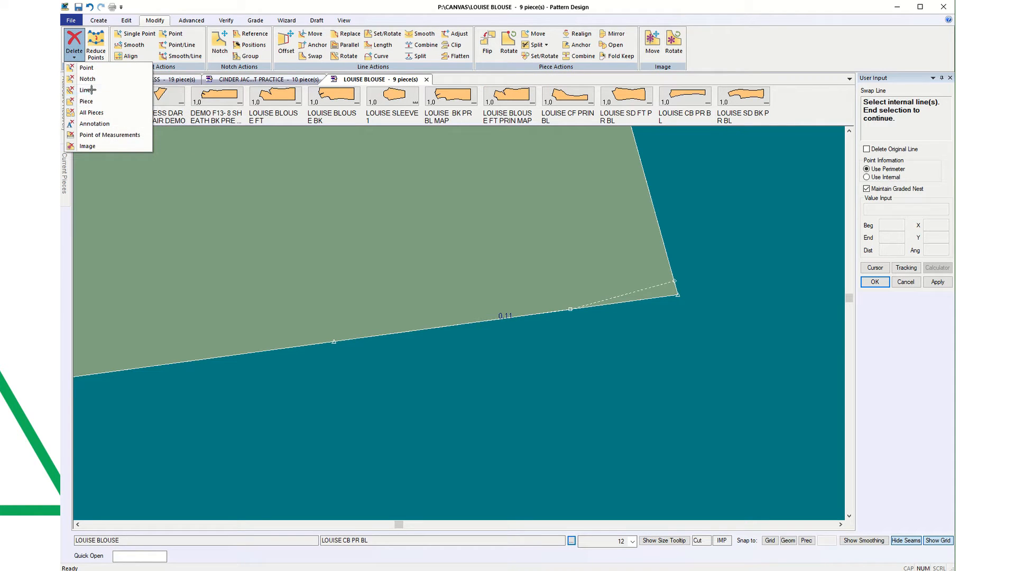
{"action": "left_click", "coordinate": [85, 90]}
{"action": "left_click", "coordinate": [636, 295]}
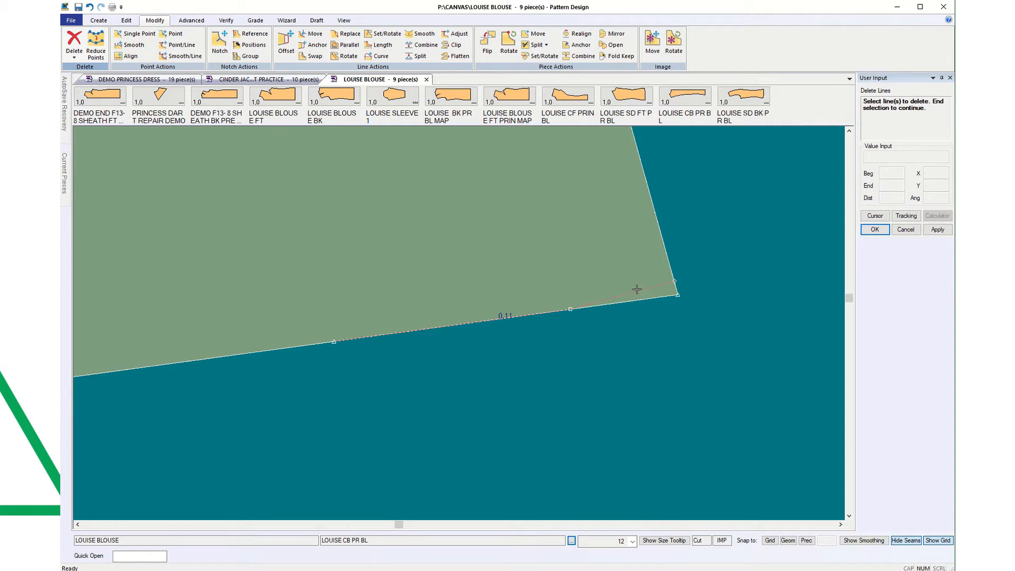
{"action": "right_click", "coordinate": [719, 222]}
{"action": "left_click", "coordinate": [720, 223]}
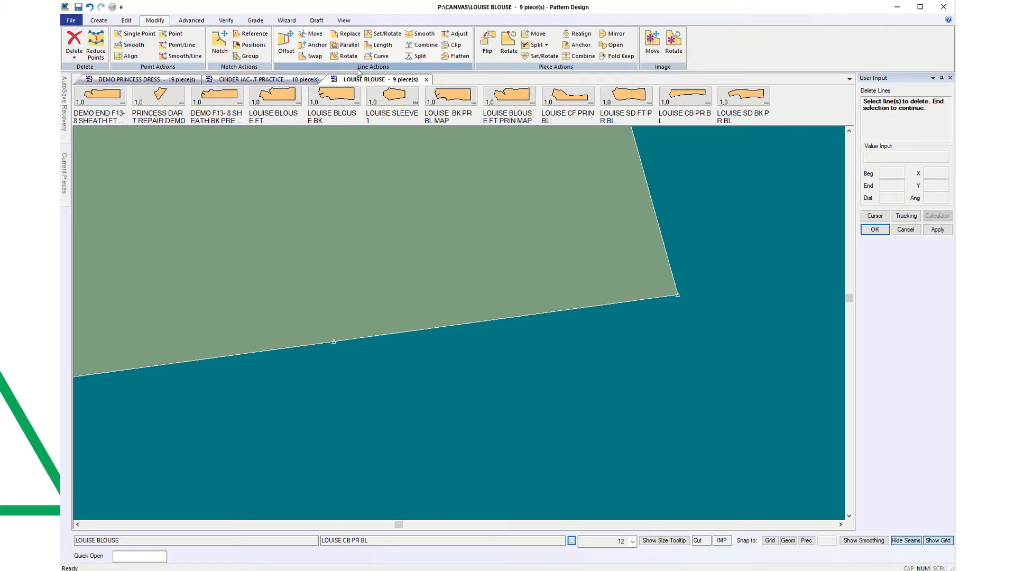
Step: Combine the short end segment with the rest of the CB princess seam into one line
{"action": "left_click", "coordinate": [422, 45]}
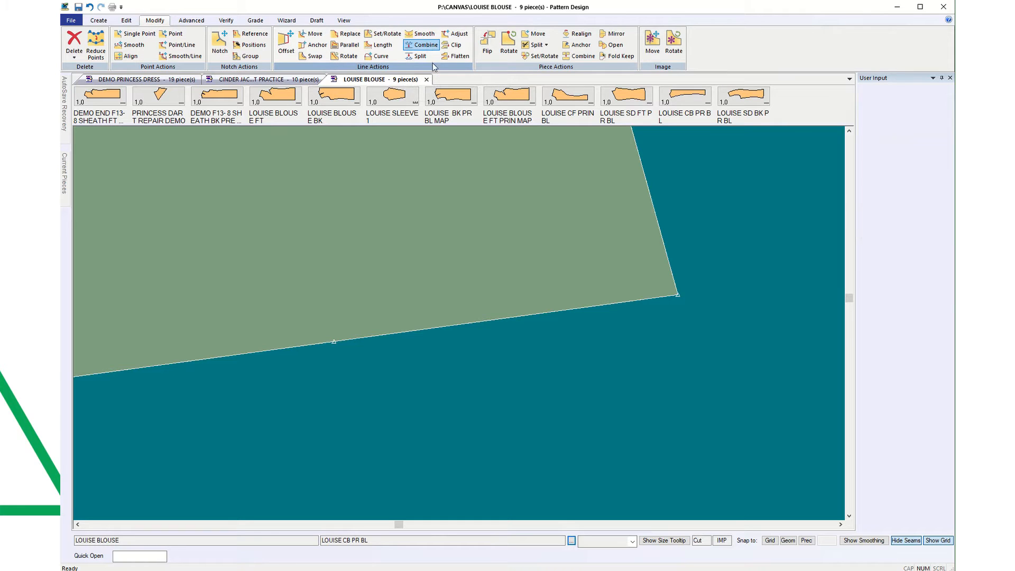
{"action": "left_click", "coordinate": [360, 337]}
{"action": "left_click", "coordinate": [316, 344]}
{"action": "right_click", "coordinate": [347, 370]}
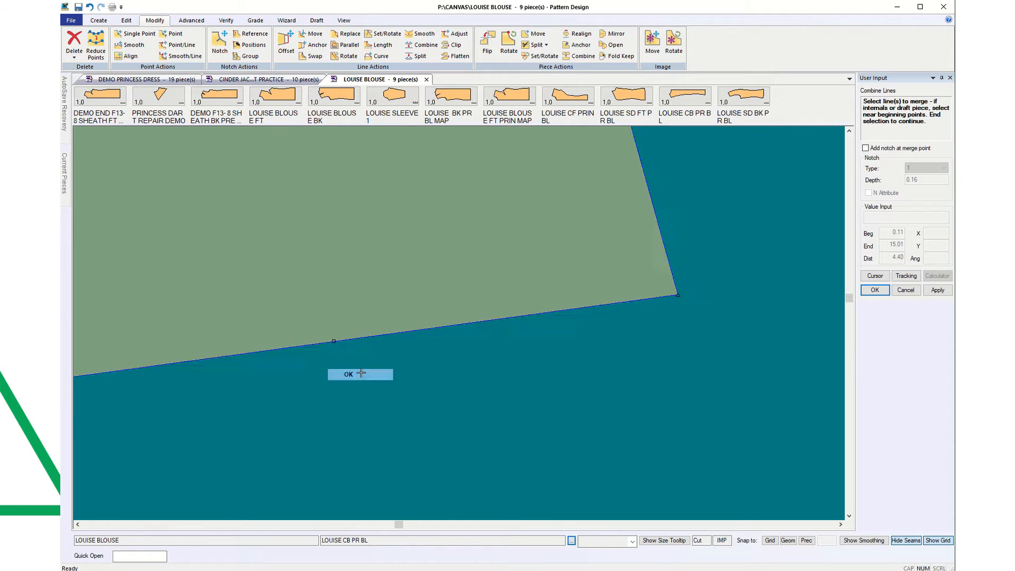
{"action": "left_click", "coordinate": [363, 375]}
Step: Draw a 2-point line about 0.17 inch long on the Side Back piece from the princess seam near the hem to the hem corner
{"action": "scroll", "coordinate": [376, 377], "scroll_direction": "down", "scroll_amount": 1}
{"action": "scroll", "coordinate": [383, 378], "scroll_direction": "down", "scroll_amount": 5}
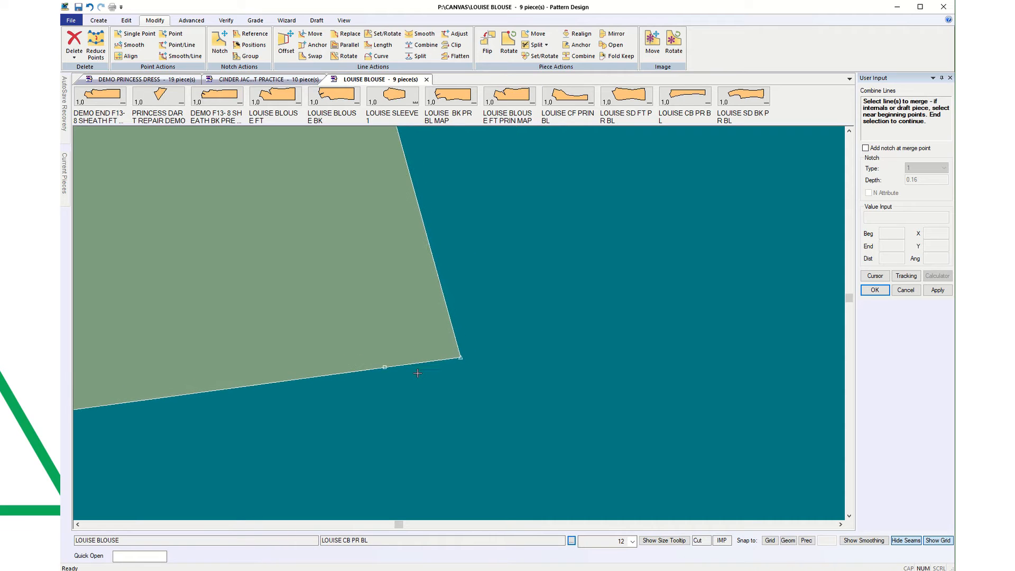
{"action": "scroll", "coordinate": [418, 373], "scroll_direction": "down", "scroll_amount": 4}
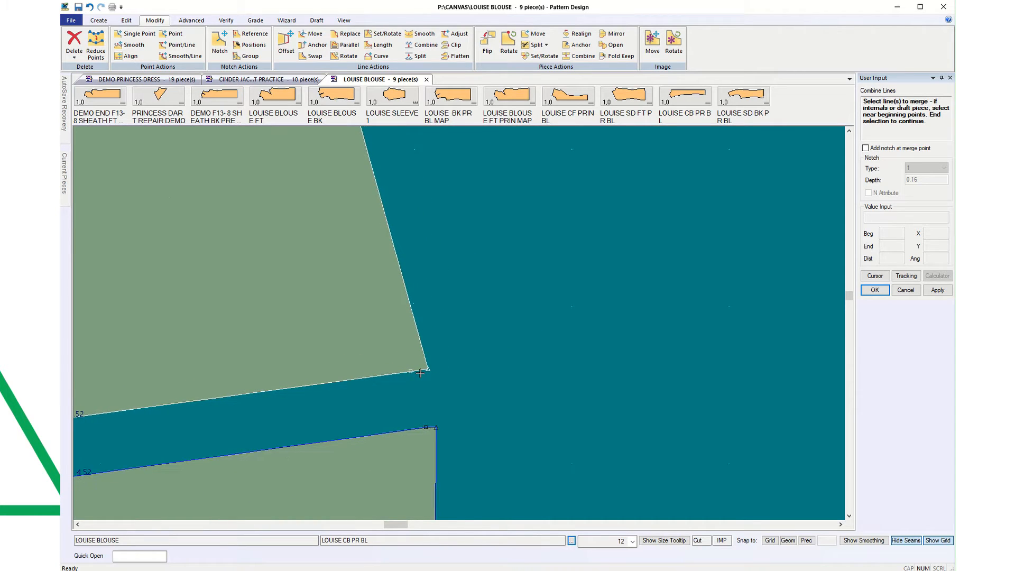
{"action": "scroll", "coordinate": [421, 373], "scroll_direction": "down", "scroll_amount": 3}
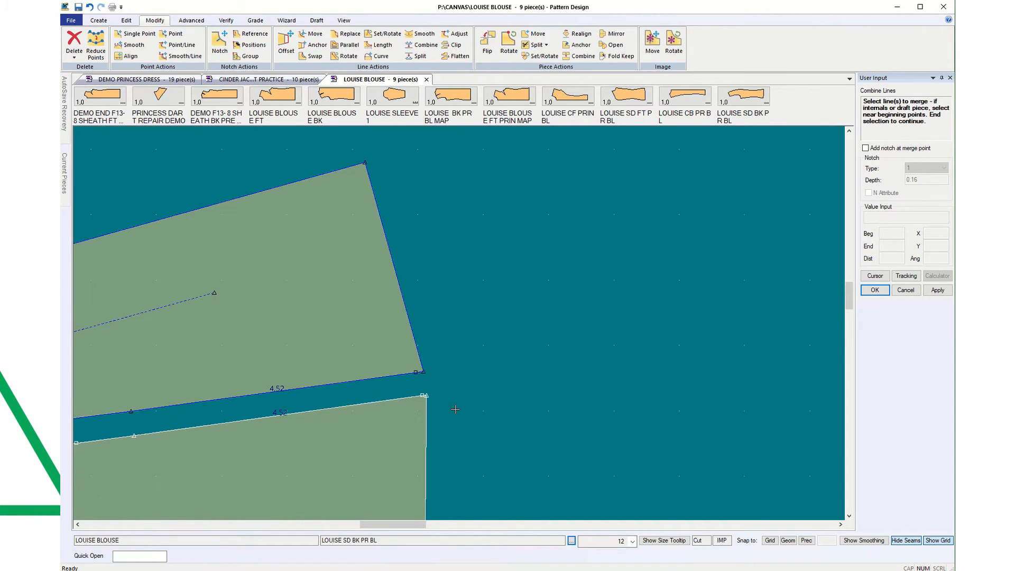
{"action": "scroll", "coordinate": [379, 408], "scroll_direction": "up", "scroll_amount": 7}
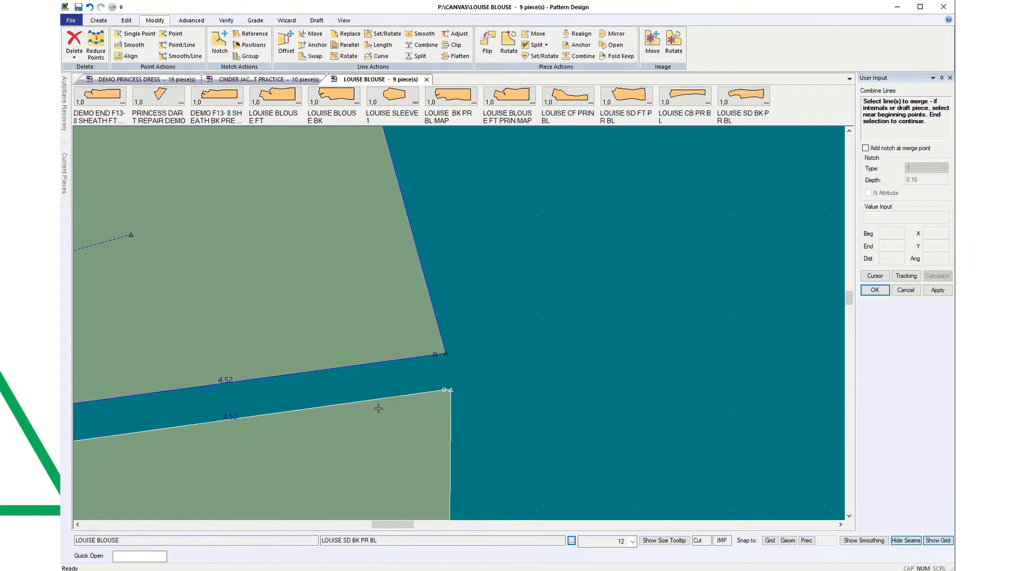
{"action": "scroll", "coordinate": [339, 418], "scroll_direction": "up", "scroll_amount": 5}
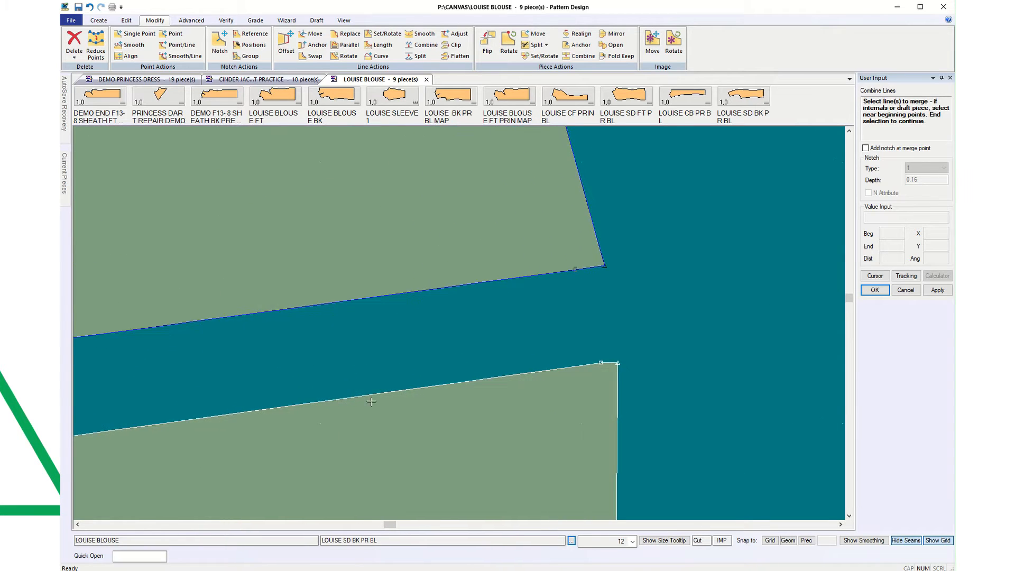
{"action": "scroll", "coordinate": [551, 379], "scroll_direction": "up", "scroll_amount": 1}
{"action": "scroll", "coordinate": [395, 406], "scroll_direction": "up", "scroll_amount": 2}
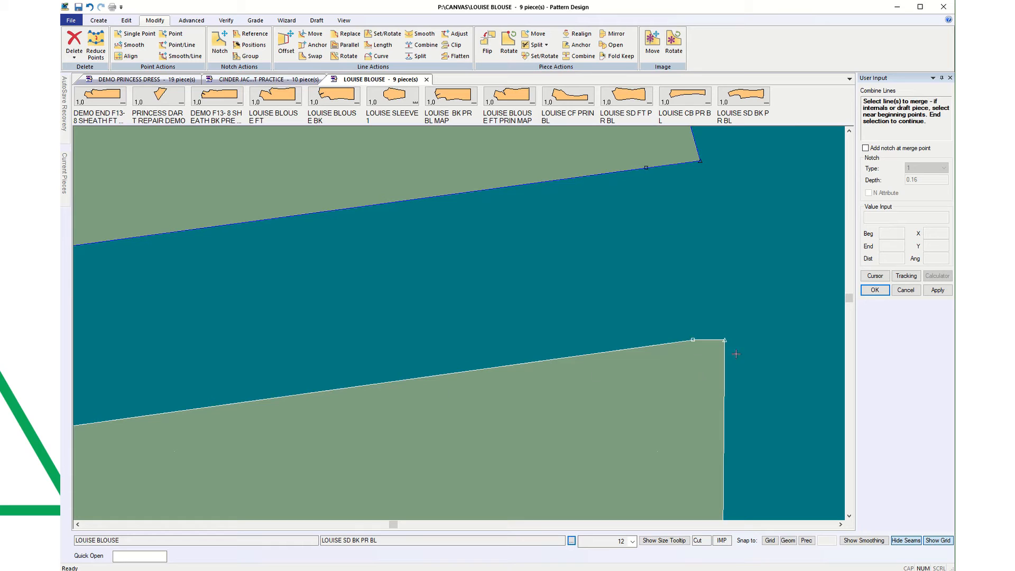
{"action": "scroll", "coordinate": [750, 345], "scroll_direction": "up", "scroll_amount": 2}
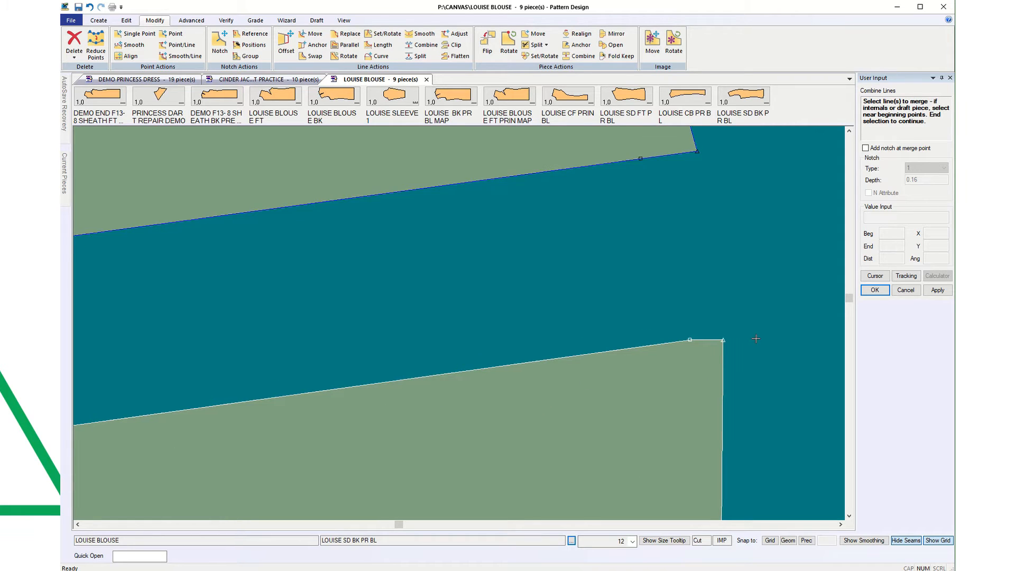
{"action": "scroll", "coordinate": [543, 366], "scroll_direction": "up", "scroll_amount": 2}
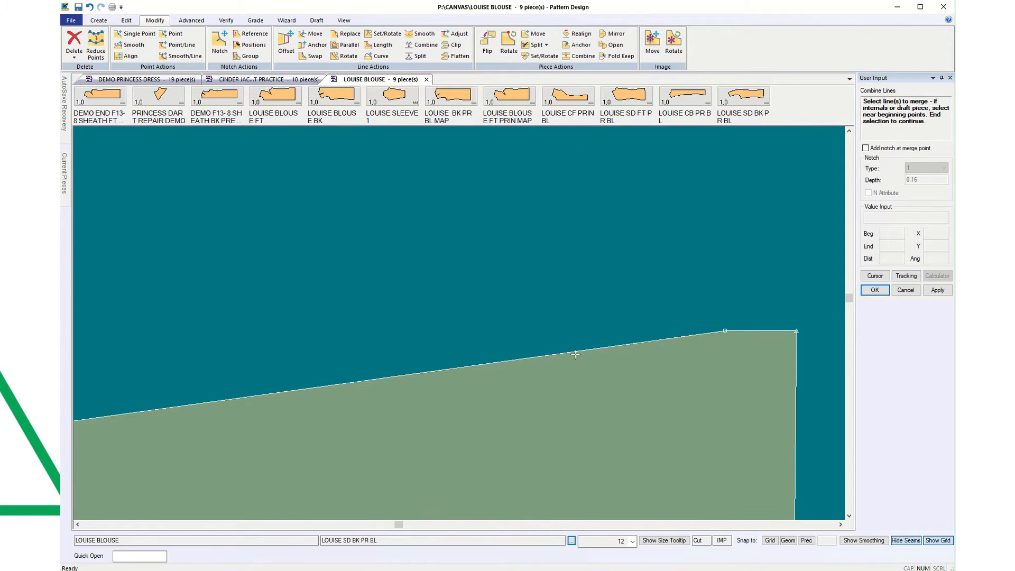
{"action": "scroll", "coordinate": [809, 312], "scroll_direction": "up", "scroll_amount": 3}
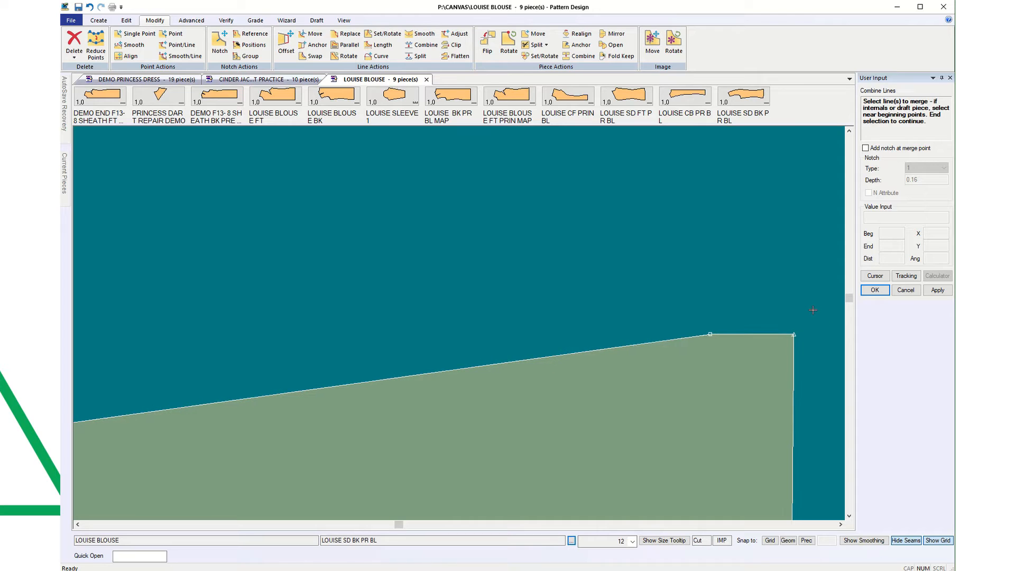
{"action": "scroll", "coordinate": [800, 321], "scroll_direction": "up", "scroll_amount": 2}
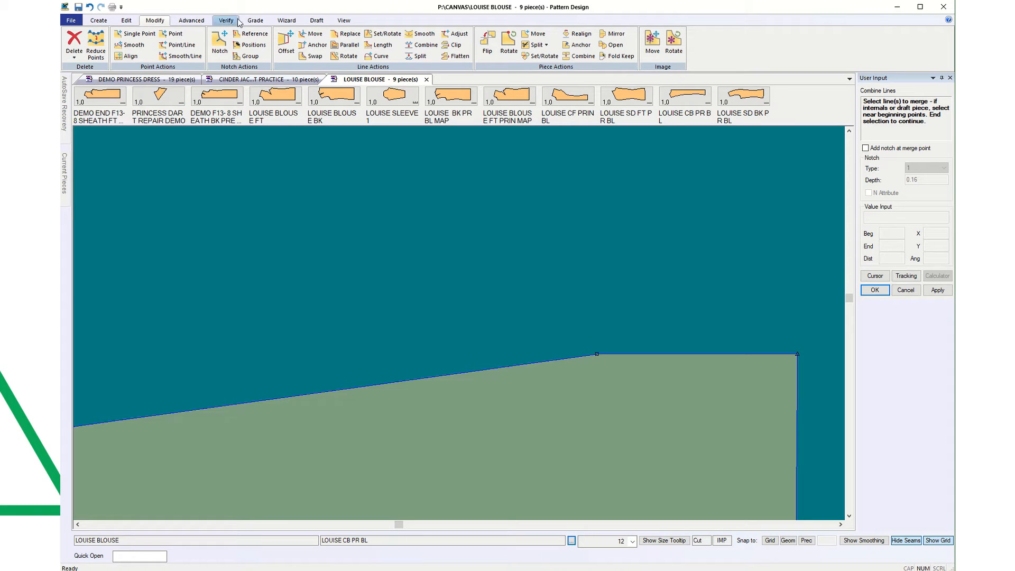
{"action": "left_click", "coordinate": [103, 22]}
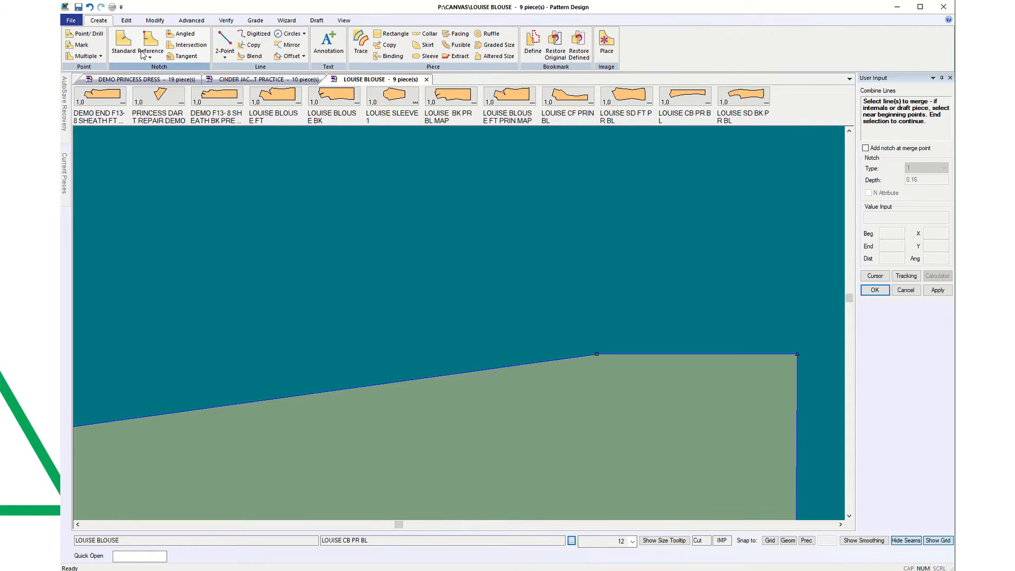
{"action": "left_click", "coordinate": [224, 43]}
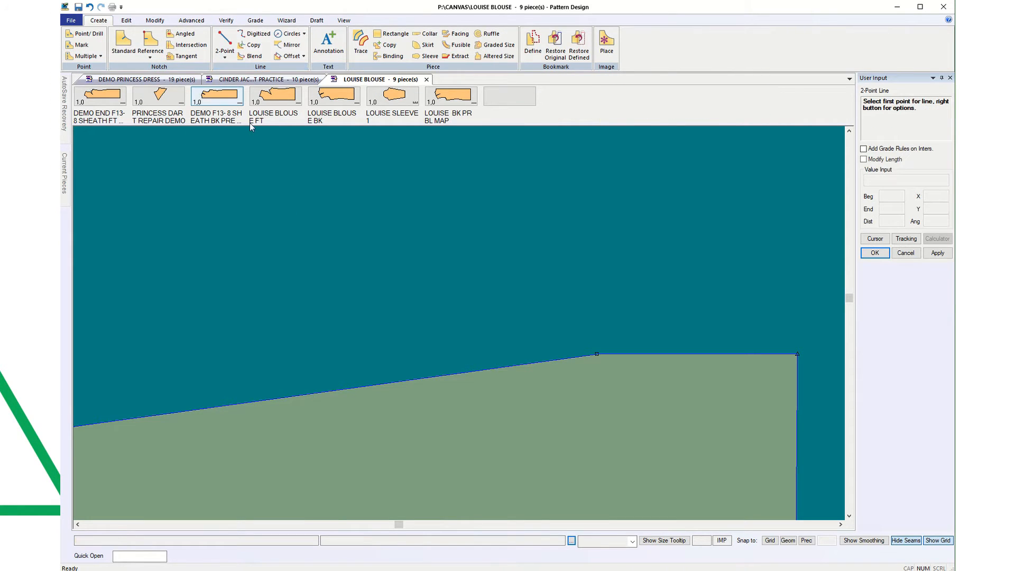
{"action": "left_click", "coordinate": [272, 400]}
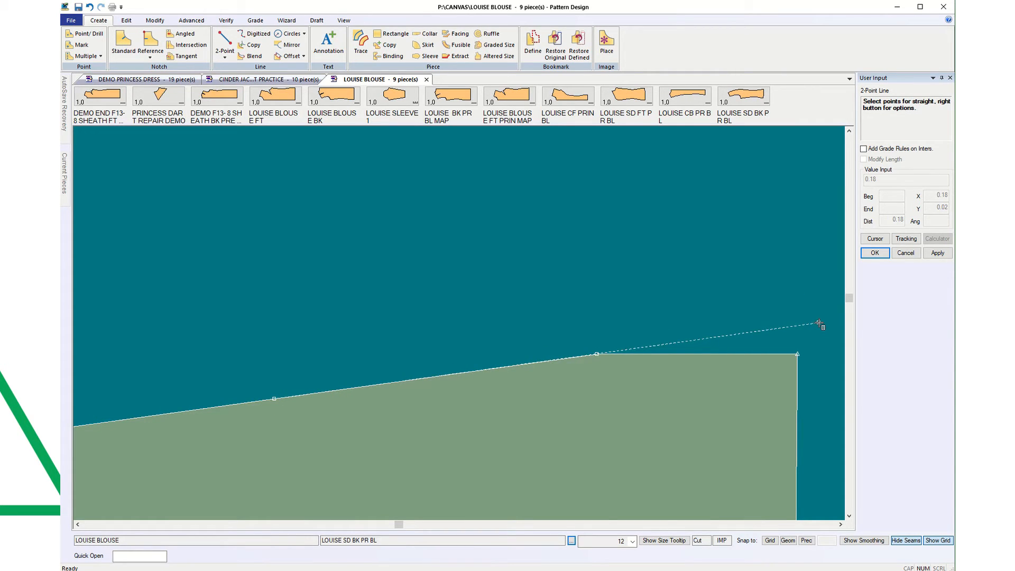
{"action": "left_click", "coordinate": [800, 351]}
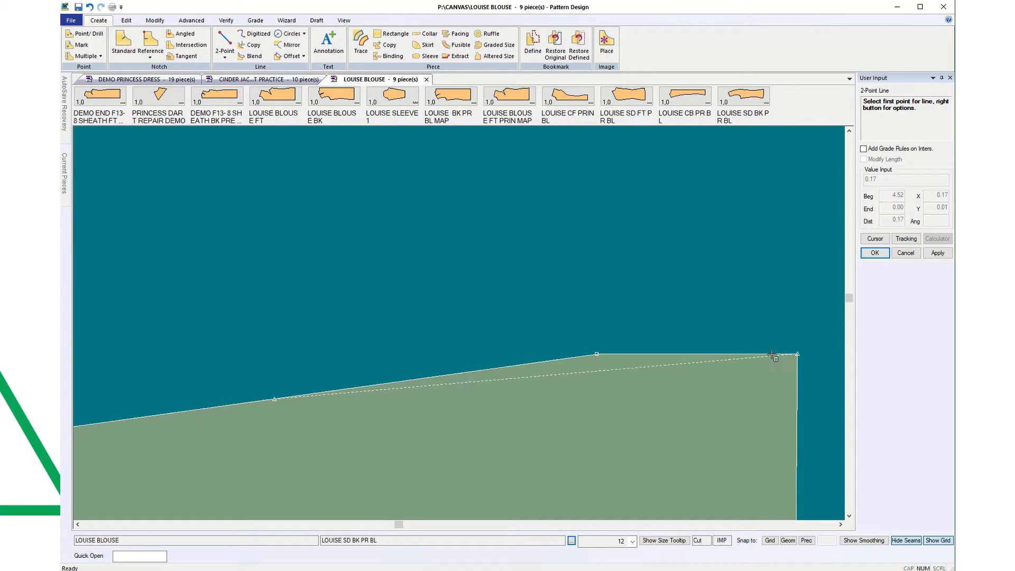
{"action": "left_click", "coordinate": [906, 253]}
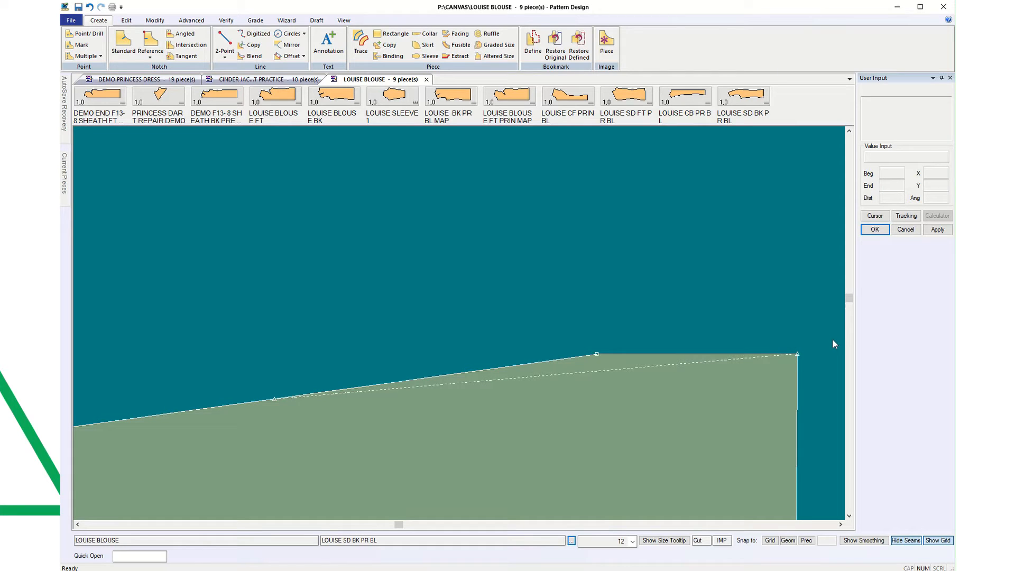
Step: Try to rotate the Side Back internal line about its start on the princess seam so it continues the seam straight
{"action": "left_click", "coordinate": [660, 384]}
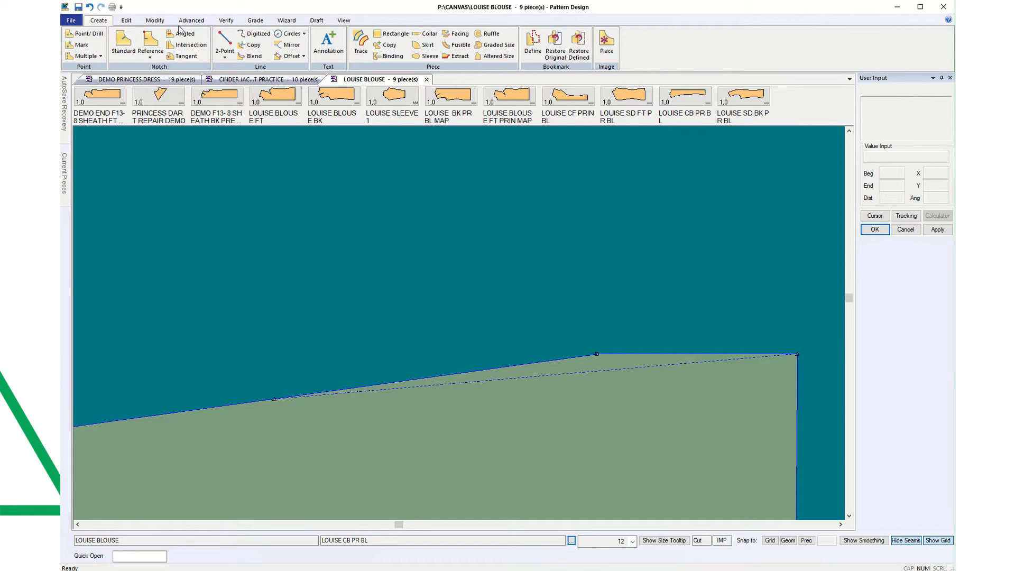
{"action": "left_click", "coordinate": [155, 20]}
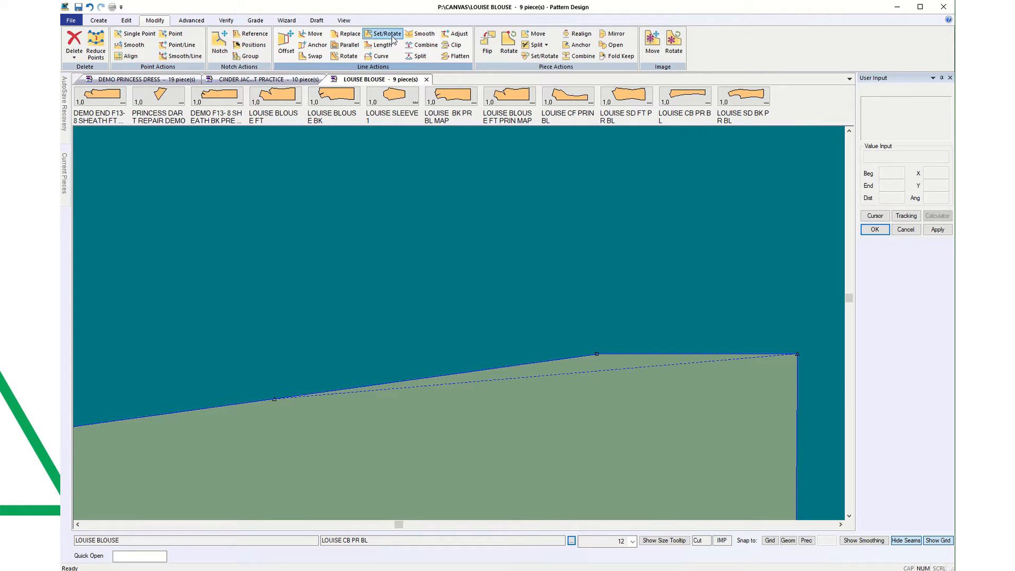
{"action": "left_click", "coordinate": [344, 57]}
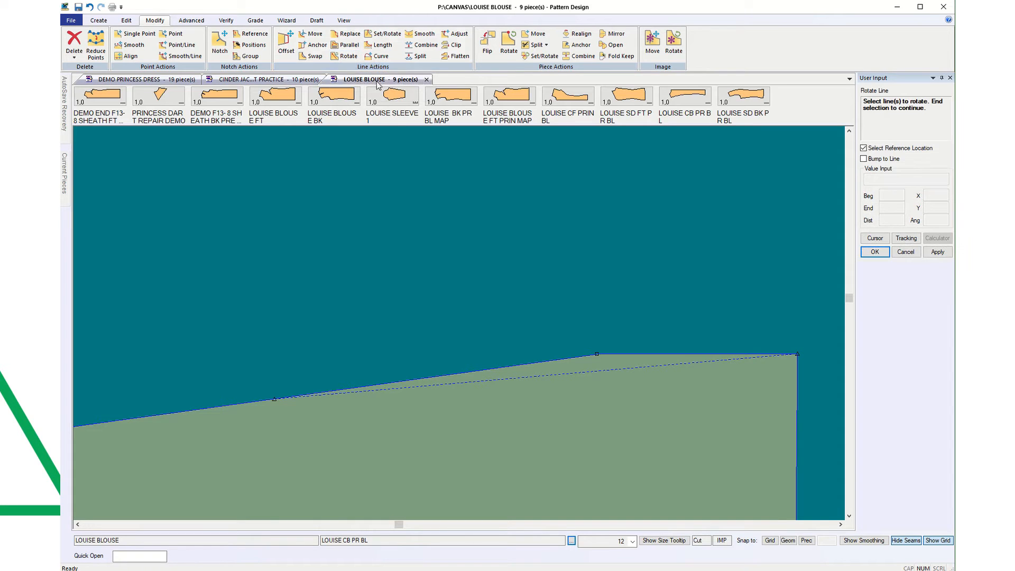
{"action": "left_click", "coordinate": [675, 365]}
{"action": "right_click", "coordinate": [646, 285]}
{"action": "left_click", "coordinate": [680, 290]}
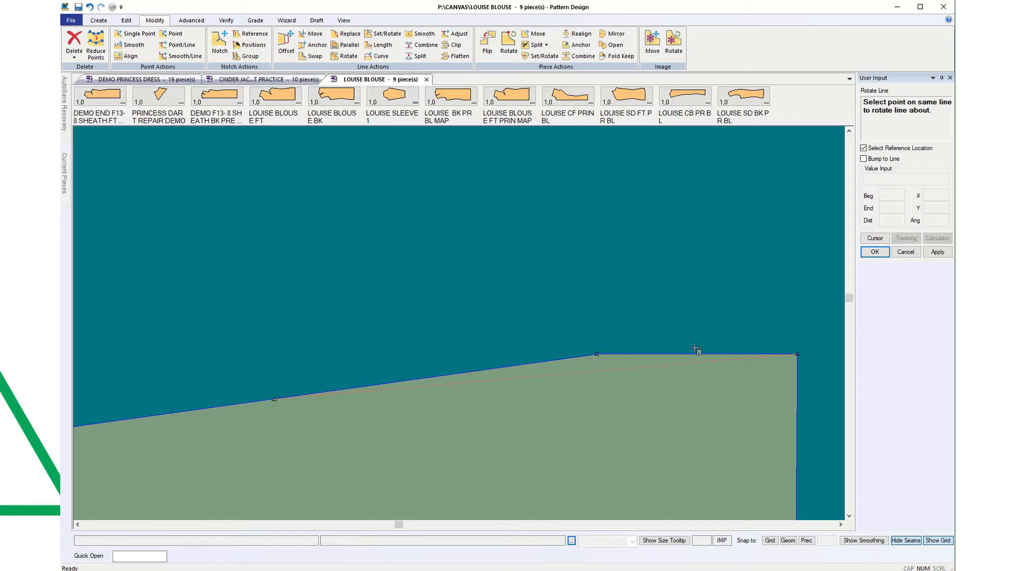
{"action": "left_click", "coordinate": [640, 368]}
{"action": "left_click", "coordinate": [281, 392]}
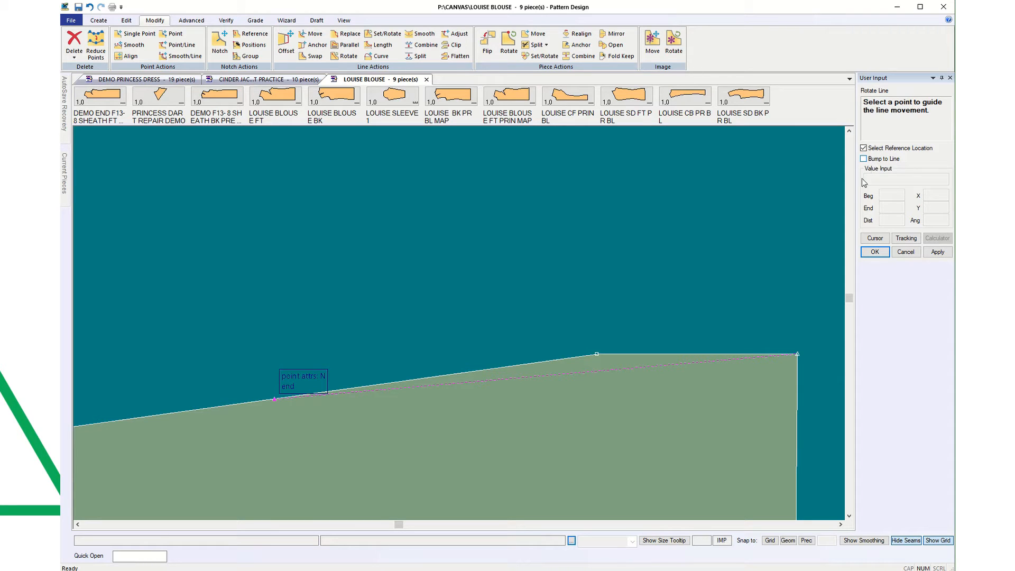
{"action": "left_click", "coordinate": [726, 362]}
{"action": "left_click", "coordinate": [736, 336]}
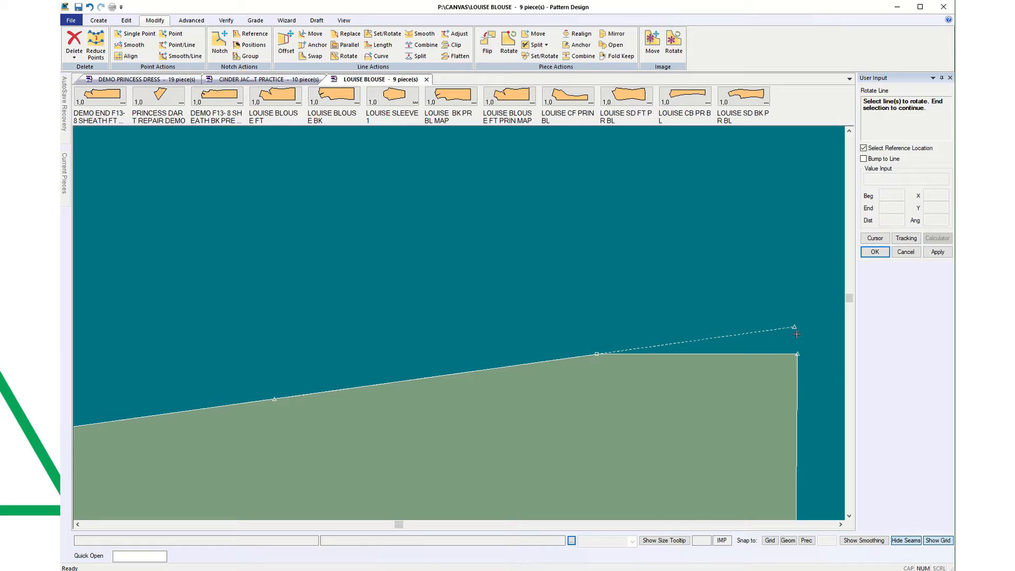
Step: Try to lengthen the rotated line past the Side Back hem edge, and undo both the length change and the rotation
{"action": "left_click", "coordinate": [455, 34]}
{"action": "left_click", "coordinate": [687, 341]}
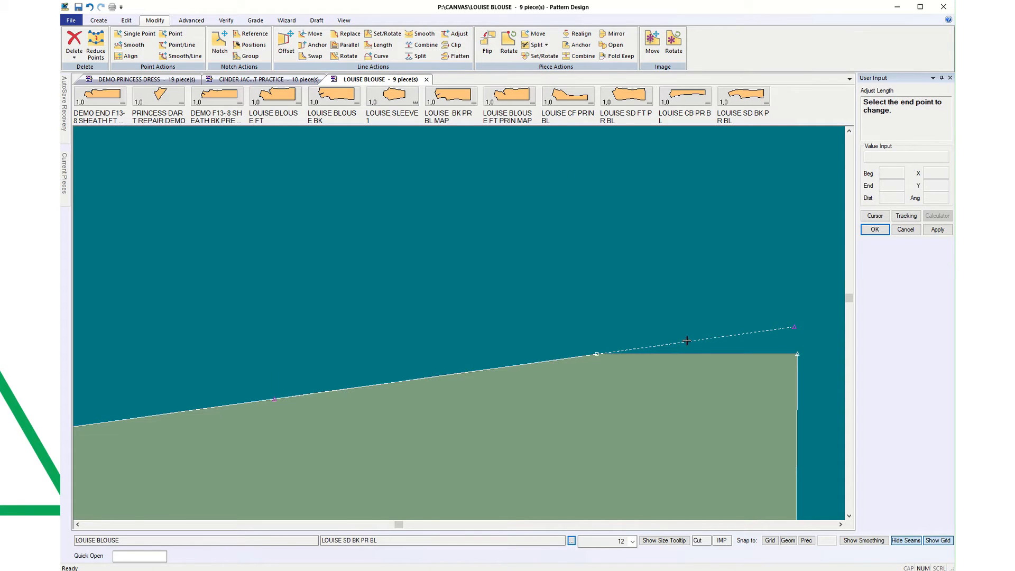
{"action": "left_click", "coordinate": [796, 328]}
{"action": "left_click", "coordinate": [817, 328]}
{"action": "left_click", "coordinate": [875, 229]}
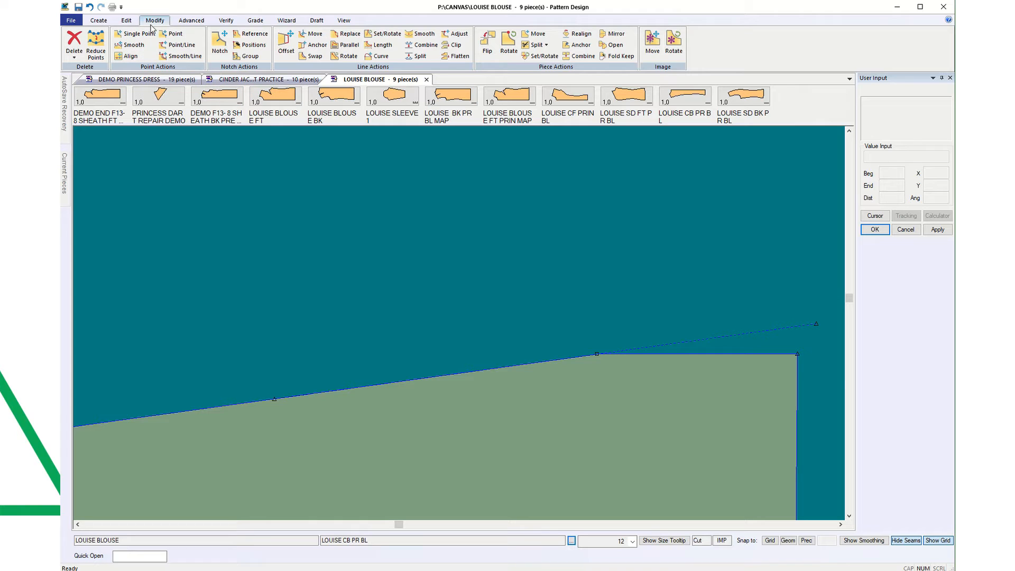
{"action": "left_click", "coordinate": [89, 8]}
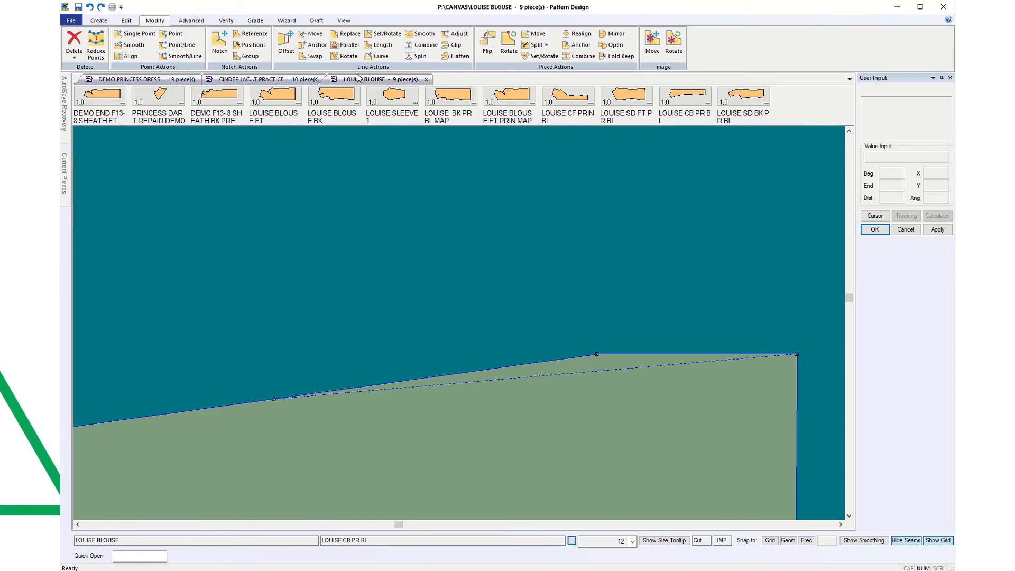
Step: Try to rotate the Side Back internal line about its start on the princess seam with Bump to Line, and undo the rotation
{"action": "left_click", "coordinate": [347, 56]}
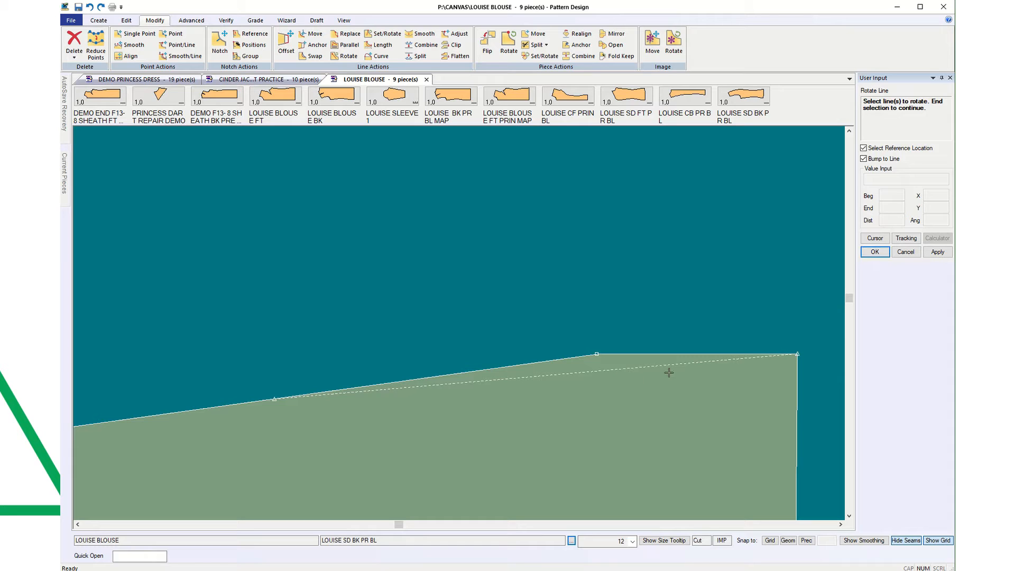
{"action": "left_click", "coordinate": [639, 378]}
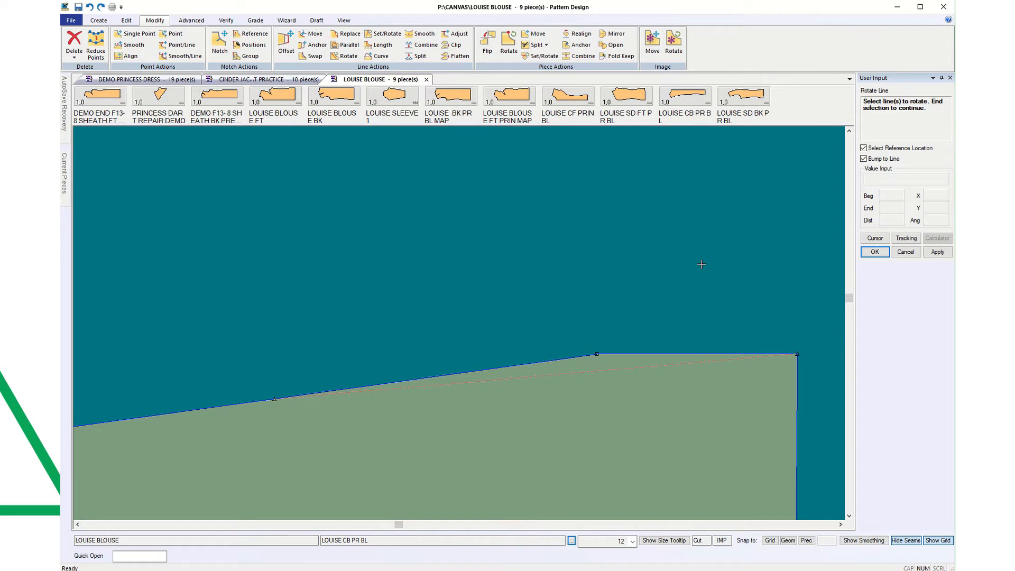
{"action": "right_click", "coordinate": [545, 329]}
{"action": "left_click", "coordinate": [545, 330]}
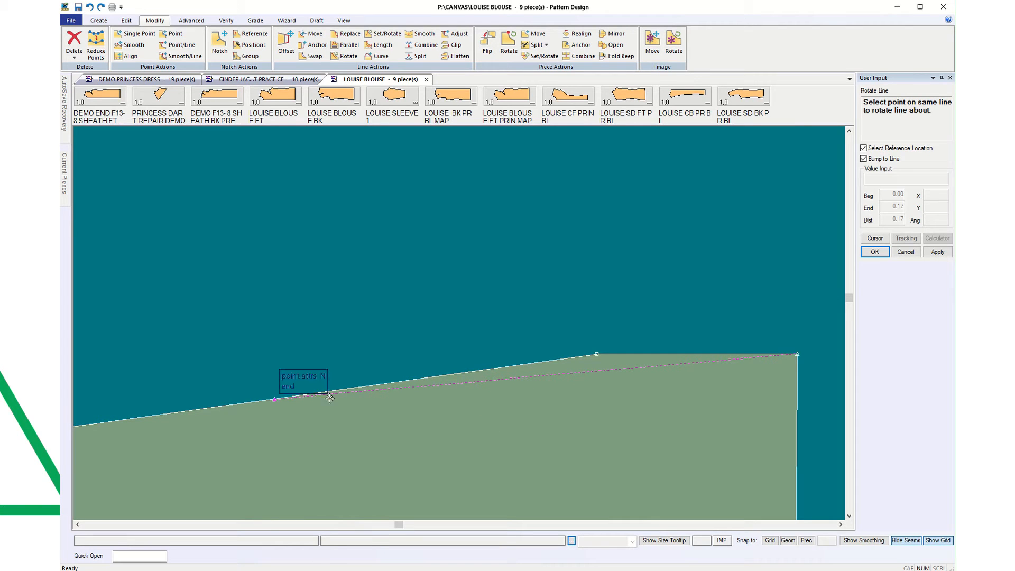
{"action": "left_click", "coordinate": [273, 403]}
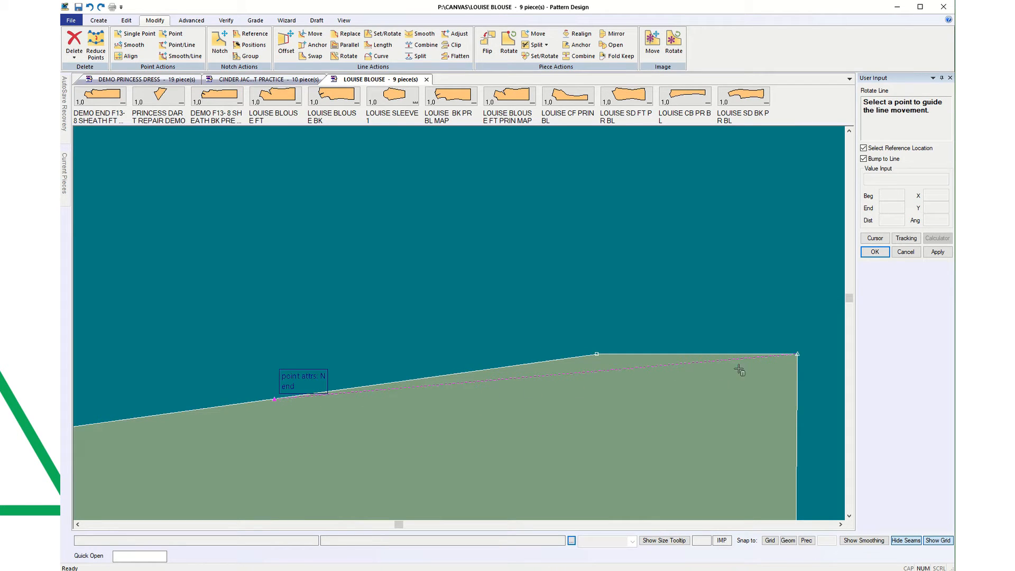
{"action": "left_click", "coordinate": [755, 358]}
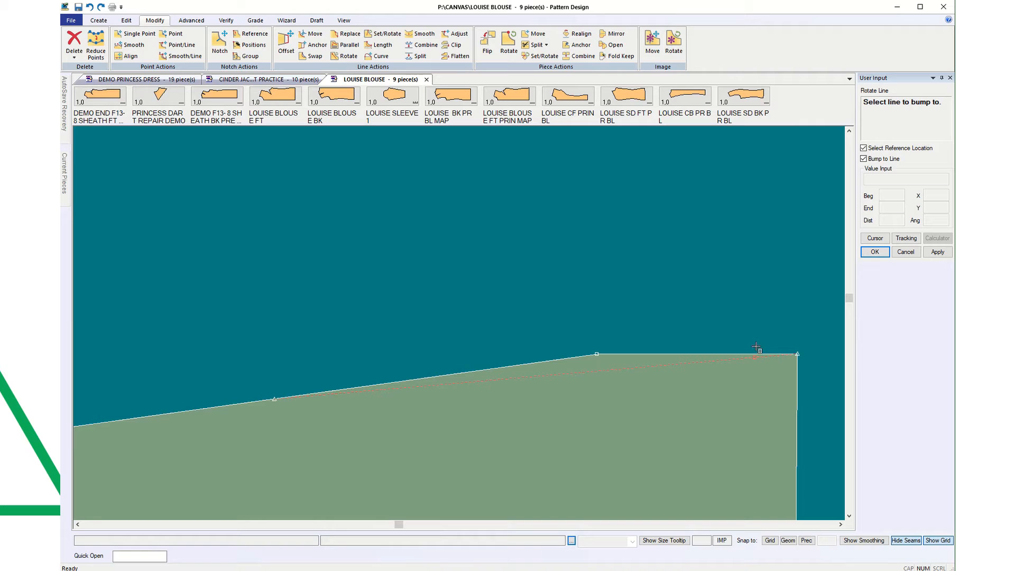
{"action": "left_click", "coordinate": [591, 352]}
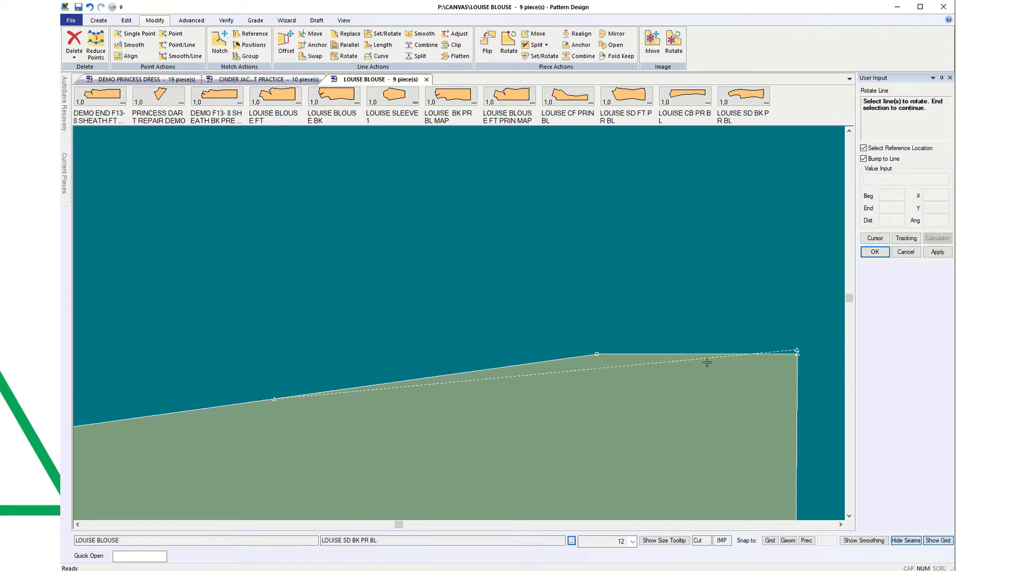
{"action": "left_click", "coordinate": [91, 8]}
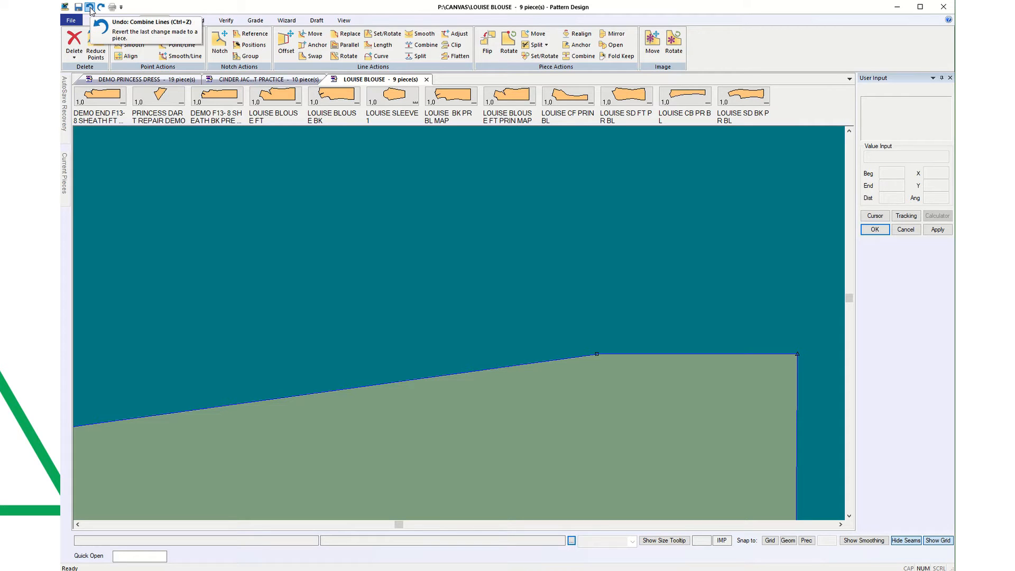
{"action": "left_click", "coordinate": [97, 9]}
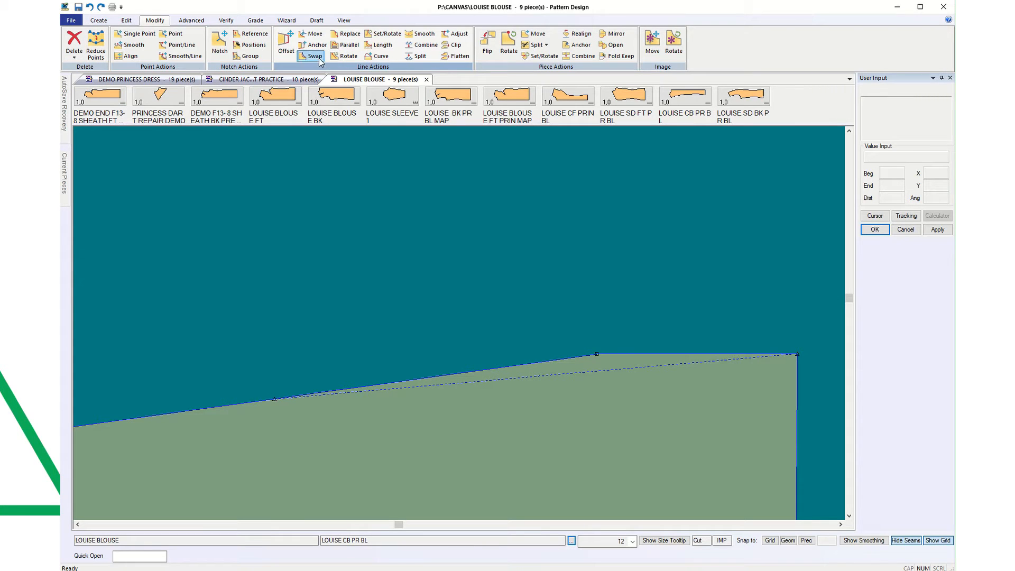
Step: Rotate the Side Back internal line about its start on the princess seam without Bump to Line, so it continues the seam straight
{"action": "left_click", "coordinate": [345, 56]}
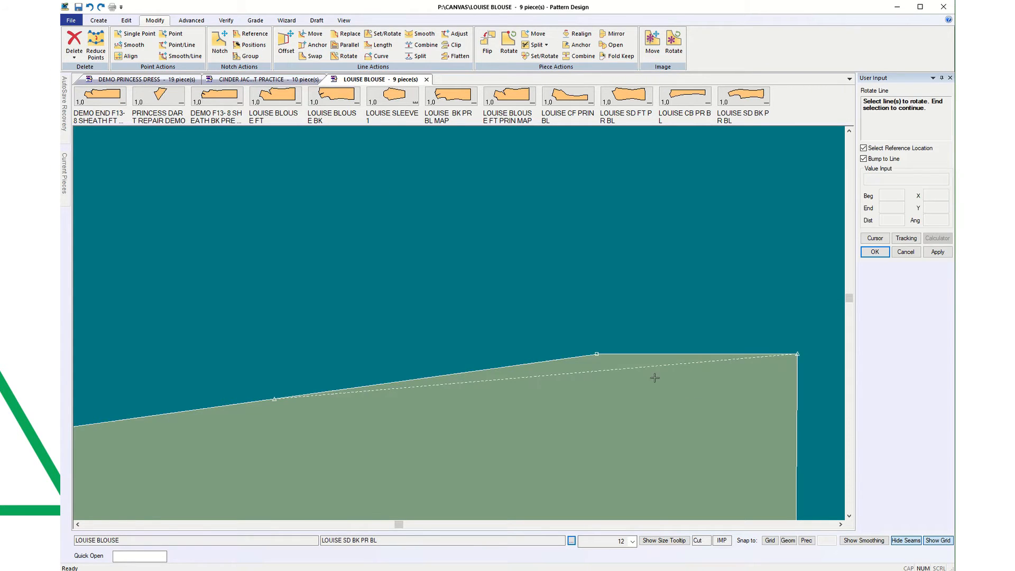
{"action": "left_click", "coordinate": [648, 368]}
{"action": "right_click", "coordinate": [640, 315]}
{"action": "left_click", "coordinate": [640, 315]}
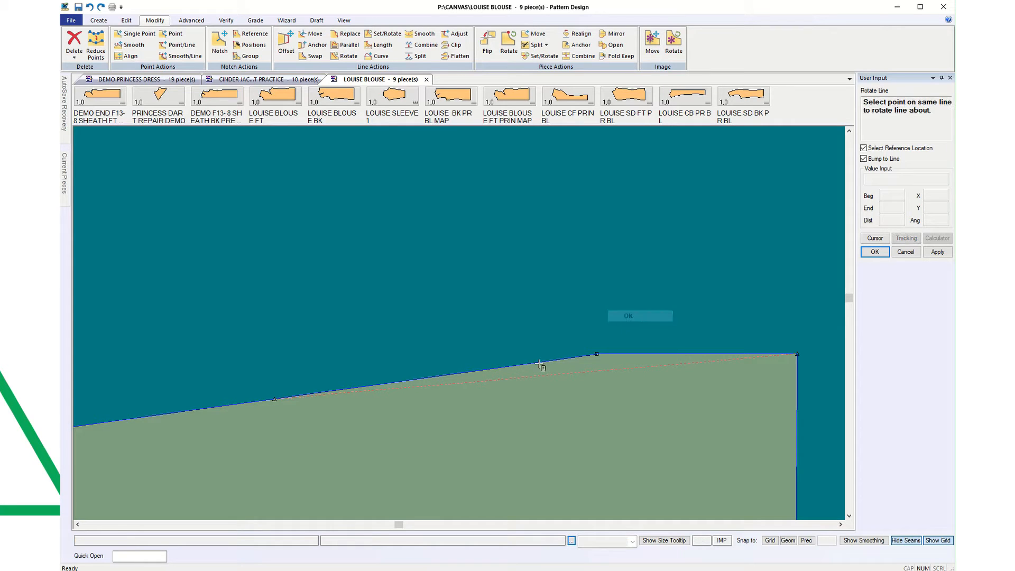
{"action": "left_click", "coordinate": [274, 399]}
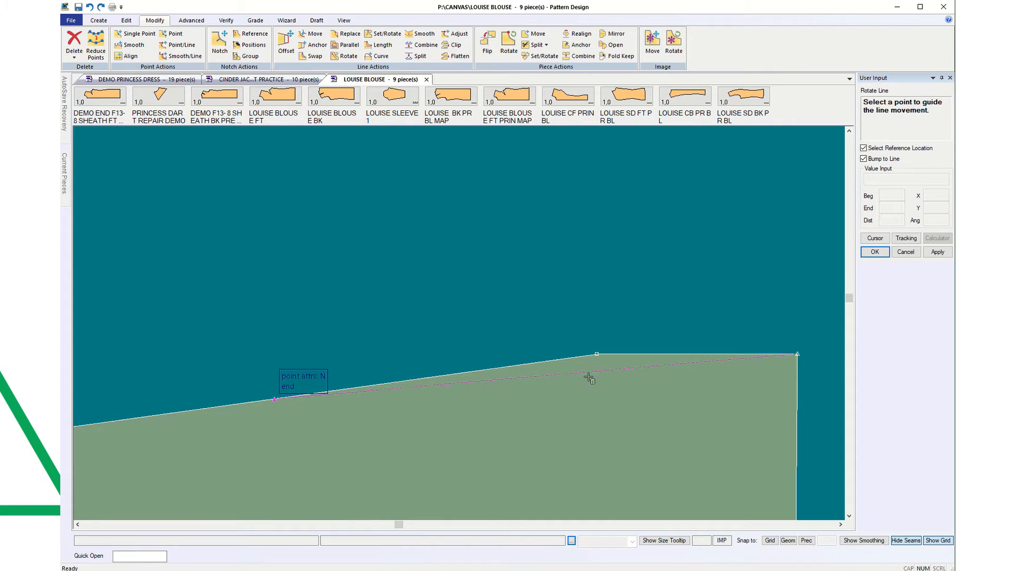
{"action": "left_click", "coordinate": [864, 159]}
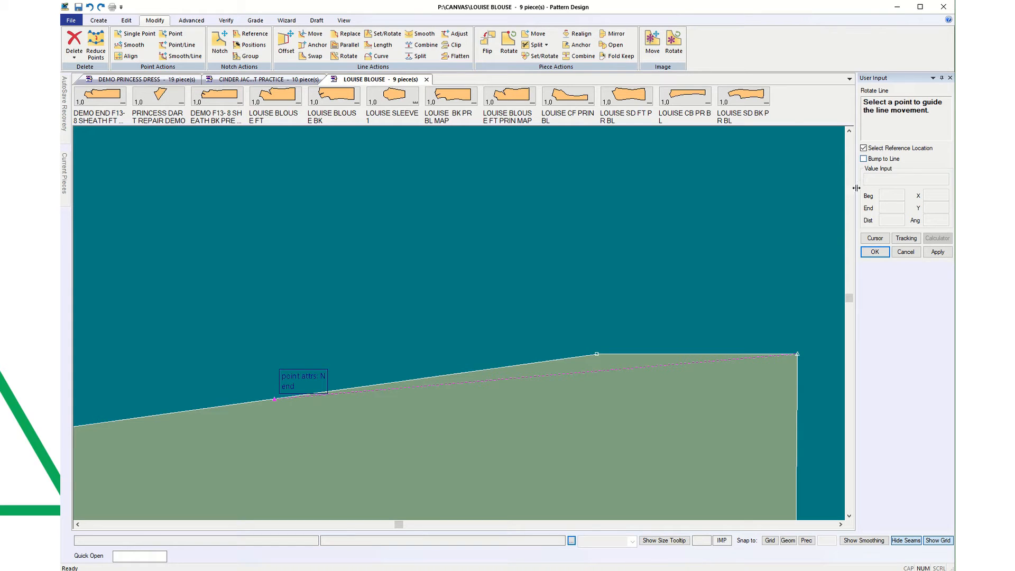
{"action": "left_click", "coordinate": [738, 355]}
{"action": "left_click", "coordinate": [752, 333]}
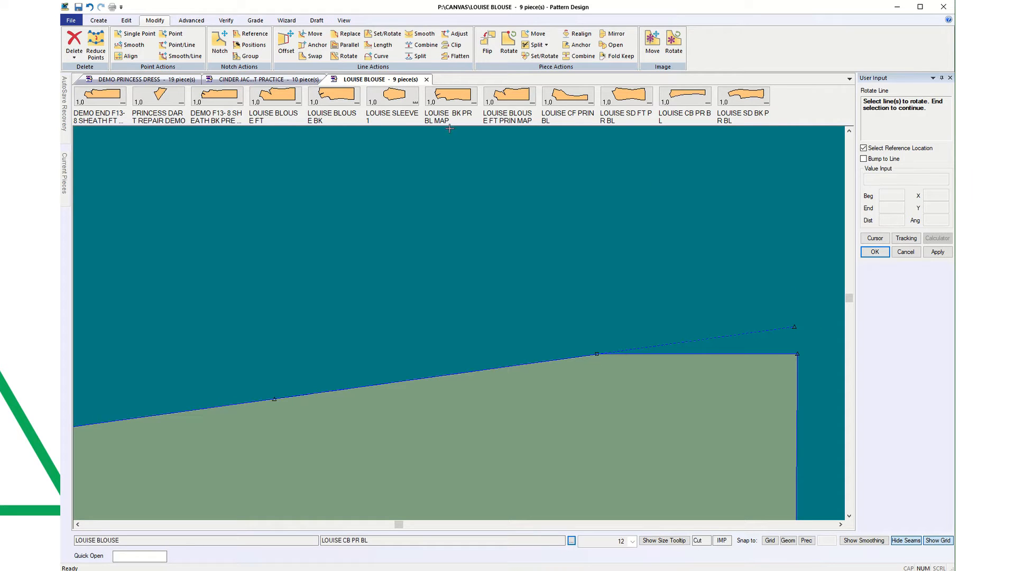
Step: Lengthen the rotated internal line at its free end to about 0.18 inch, extending it past the Side Back hem edge
{"action": "left_click", "coordinate": [455, 33]}
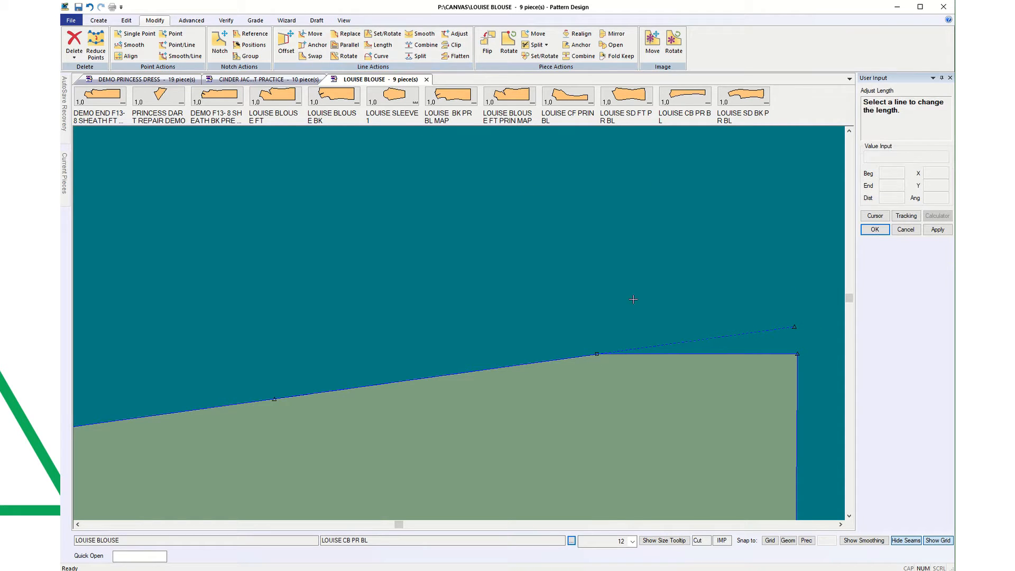
{"action": "left_click", "coordinate": [759, 332]}
{"action": "right_click", "coordinate": [762, 314]}
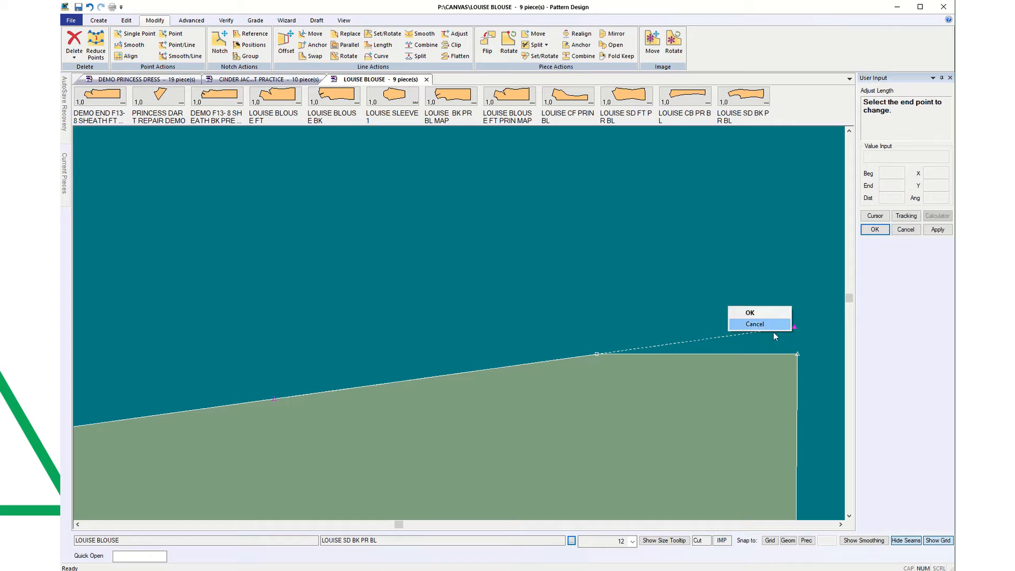
{"action": "left_click", "coordinate": [795, 327]}
{"action": "left_click", "coordinate": [818, 326]}
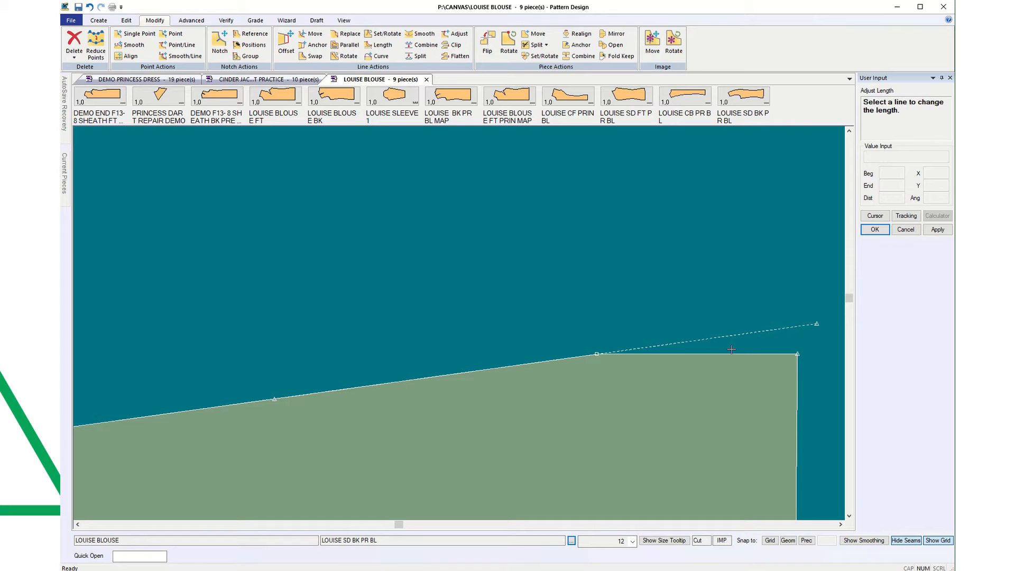
{"action": "left_click", "coordinate": [875, 230]}
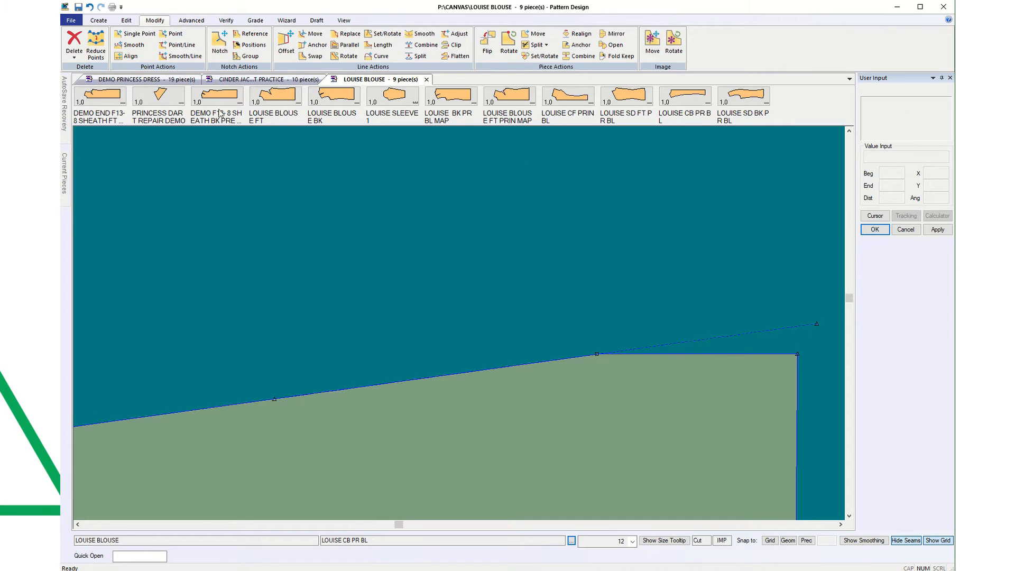
Step: Split the Side Back princess seam at the internal line's start and swap the seam end segment with the internal line, using perimeter point information
{"action": "left_click", "coordinate": [419, 56]}
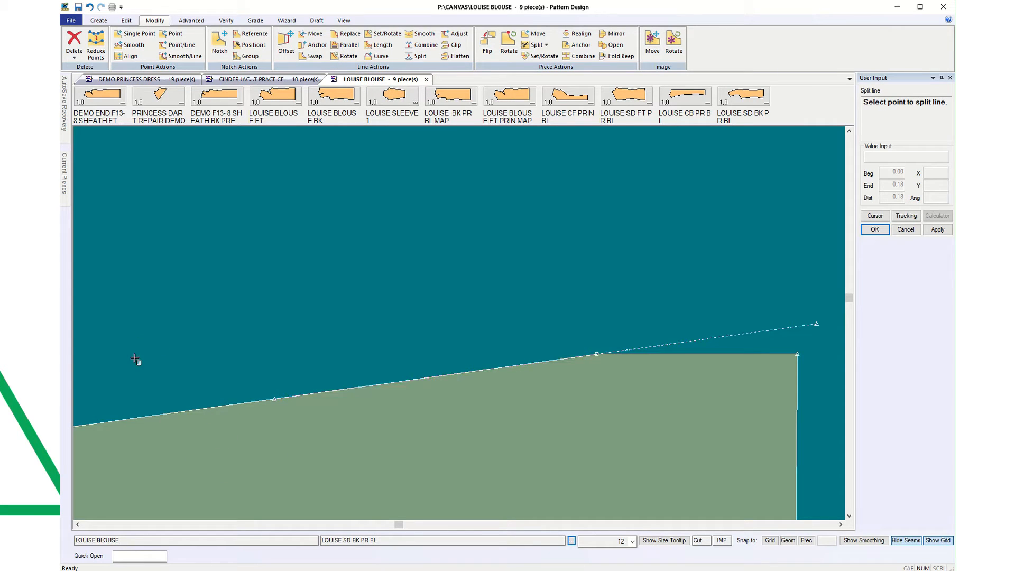
{"action": "left_click", "coordinate": [274, 400]}
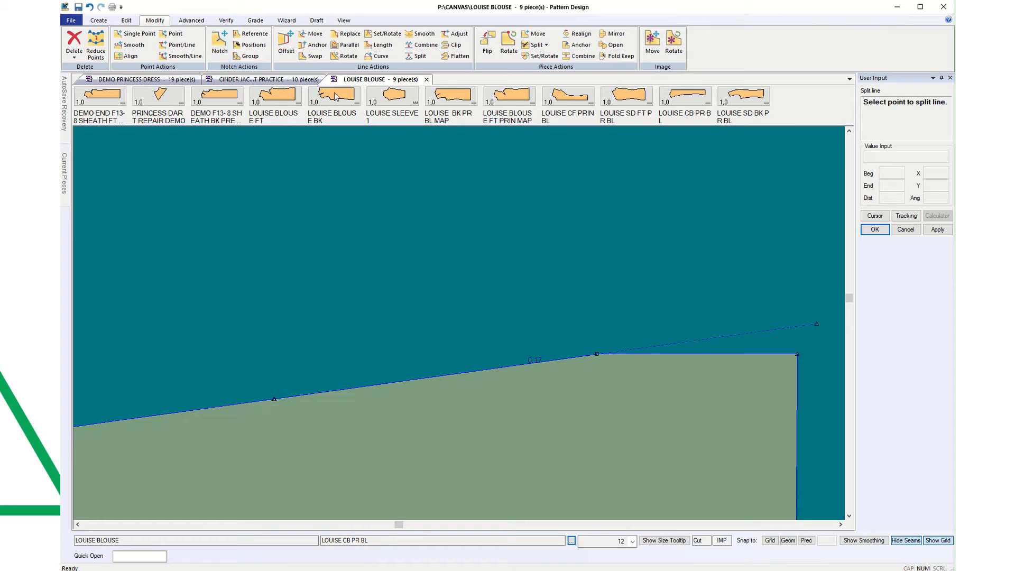
{"action": "left_click", "coordinate": [313, 57]}
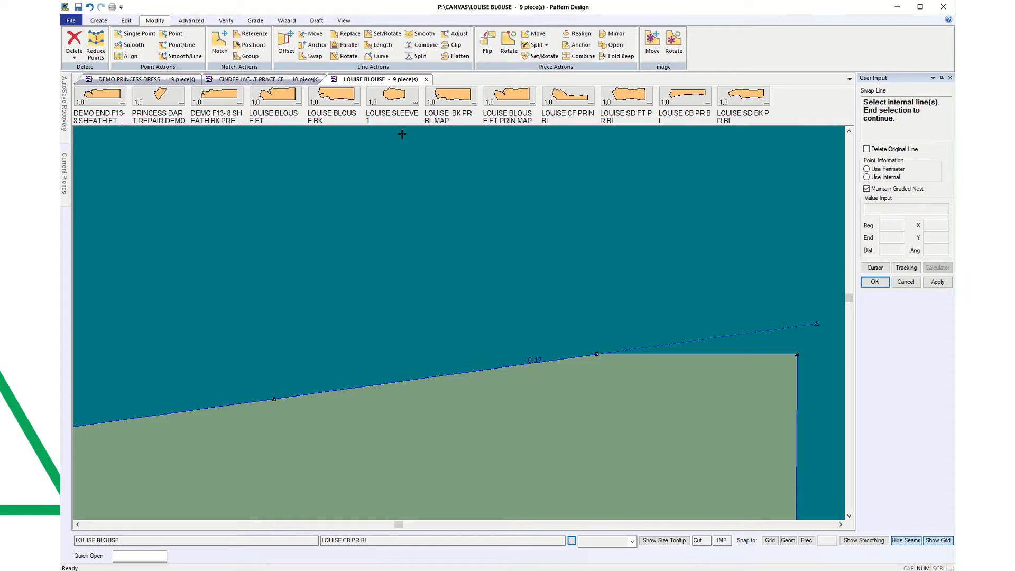
{"action": "left_click", "coordinate": [657, 346]}
{"action": "right_click", "coordinate": [655, 292]}
{"action": "left_click", "coordinate": [655, 292]}
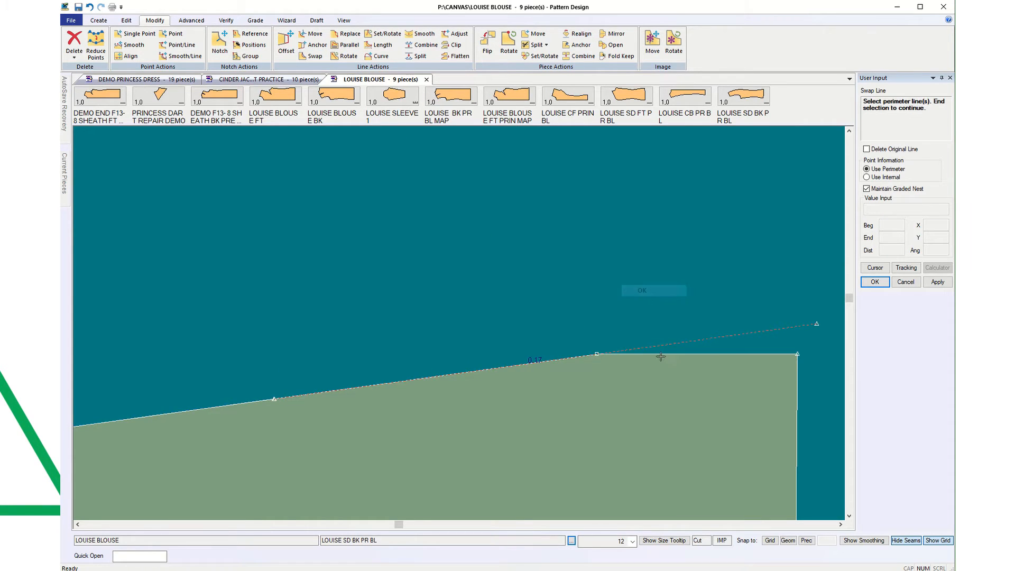
{"action": "left_click", "coordinate": [665, 354]}
{"action": "right_click", "coordinate": [656, 305]}
{"action": "left_click", "coordinate": [656, 307]}
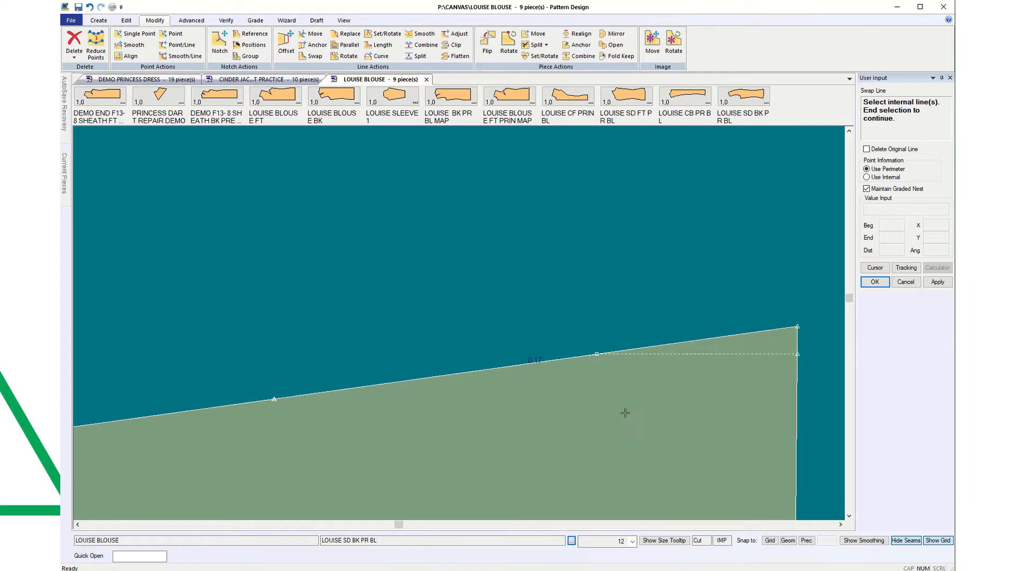
Step: Delete the leftover original seam segment inside the Side Back piece at the hem corner
{"action": "left_click", "coordinate": [75, 54]}
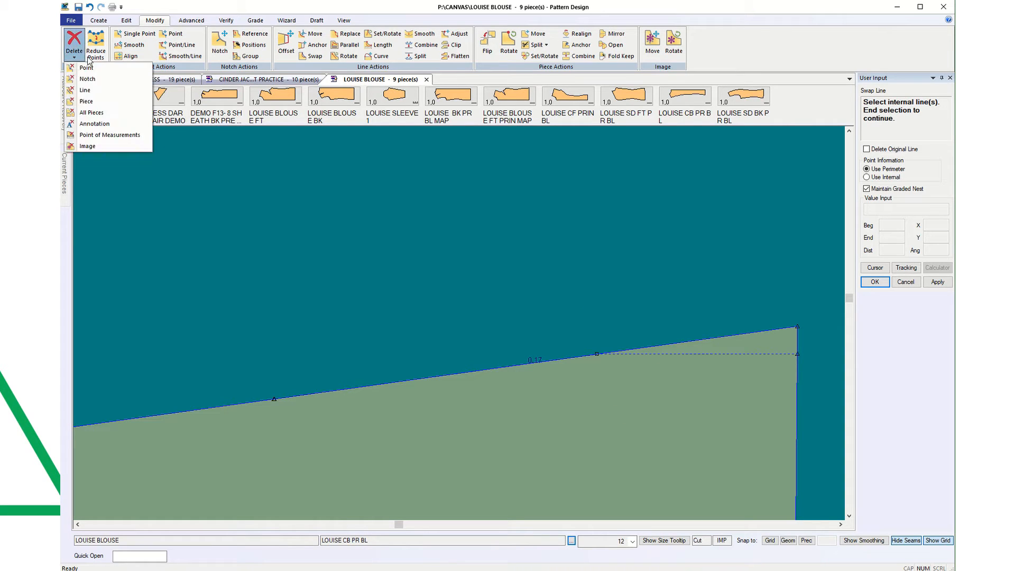
{"action": "left_click", "coordinate": [85, 90]}
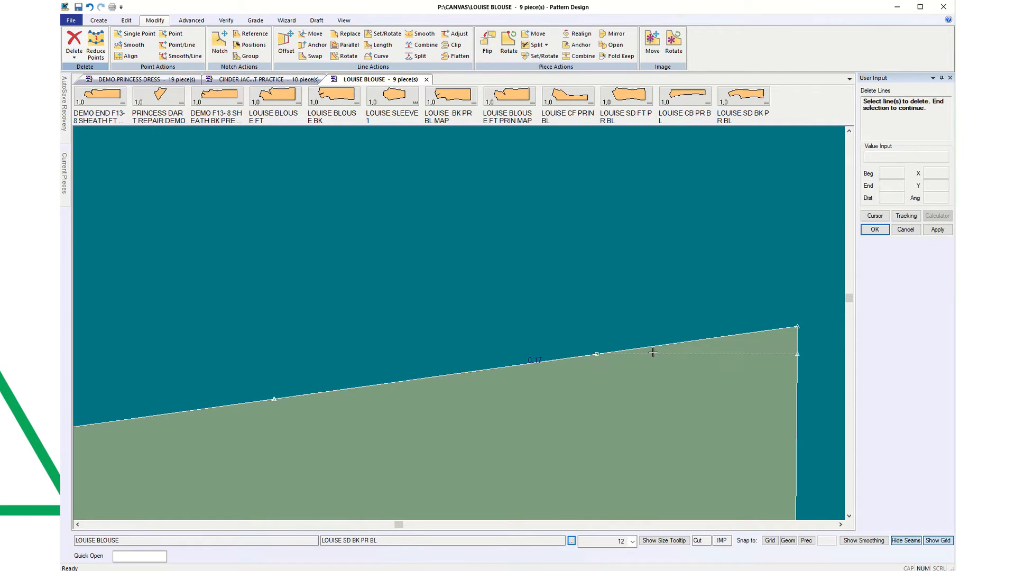
{"action": "left_click", "coordinate": [653, 353]}
{"action": "right_click", "coordinate": [584, 280]}
{"action": "left_click", "coordinate": [617, 288]}
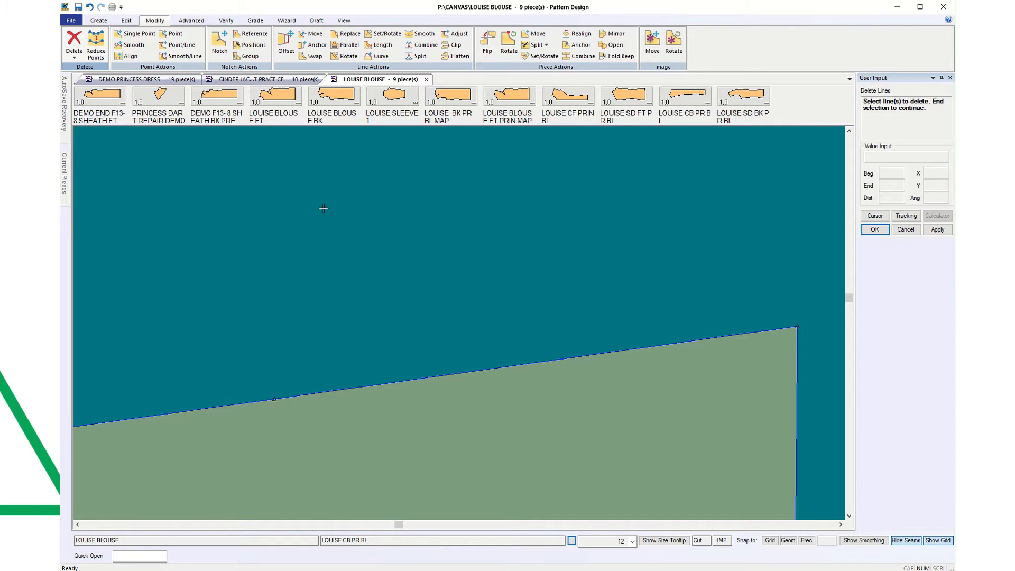
Step: Combine the new end segment with the rest of the Side Back princess seam into one line, without a notch at the merge point
{"action": "left_click", "coordinate": [423, 45]}
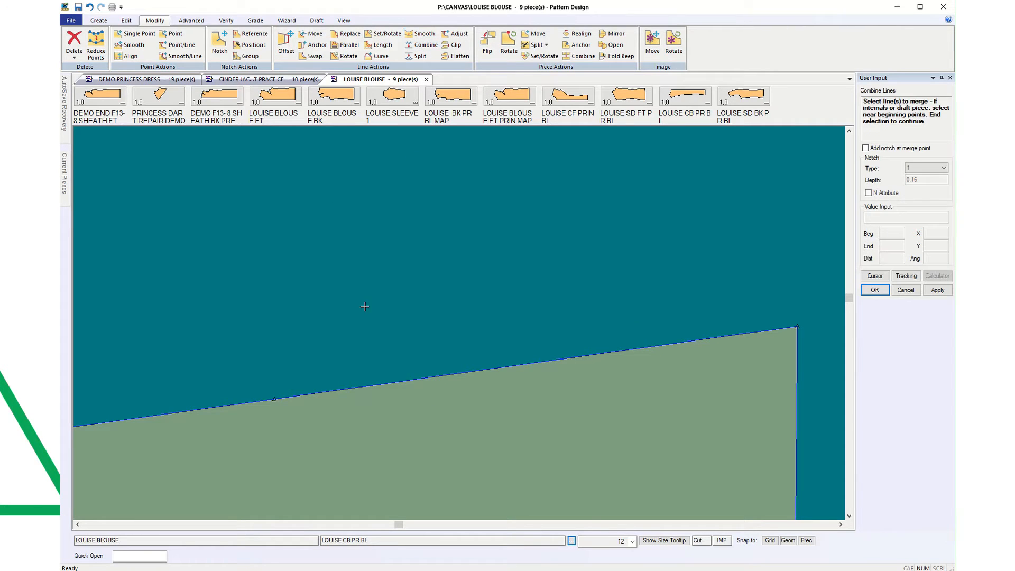
{"action": "left_click", "coordinate": [243, 402]}
{"action": "left_click", "coordinate": [319, 395]}
{"action": "right_click", "coordinate": [331, 346]}
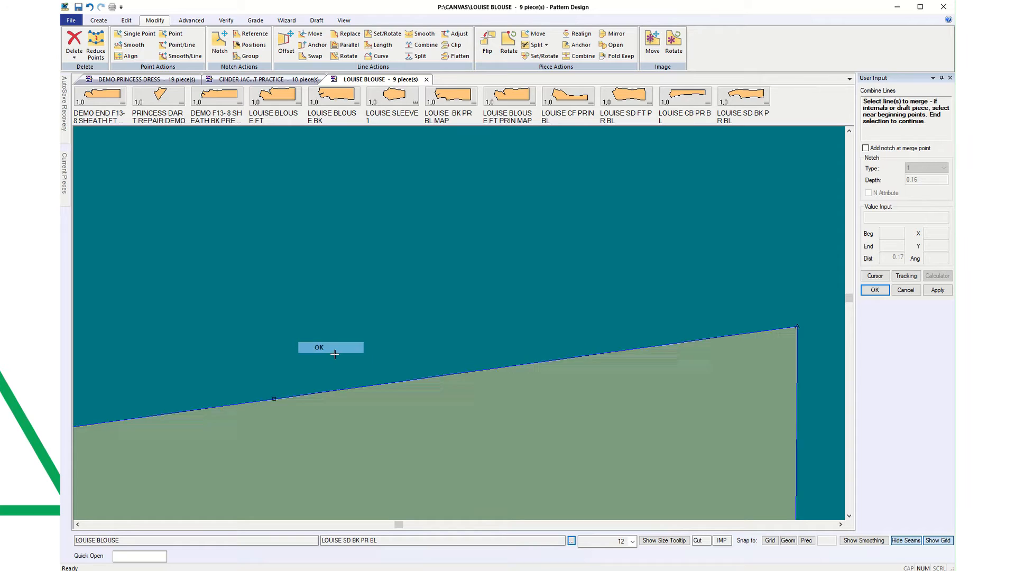
{"action": "left_click", "coordinate": [330, 347]}
{"action": "scroll", "coordinate": [431, 433], "scroll_direction": "down", "scroll_amount": 10}
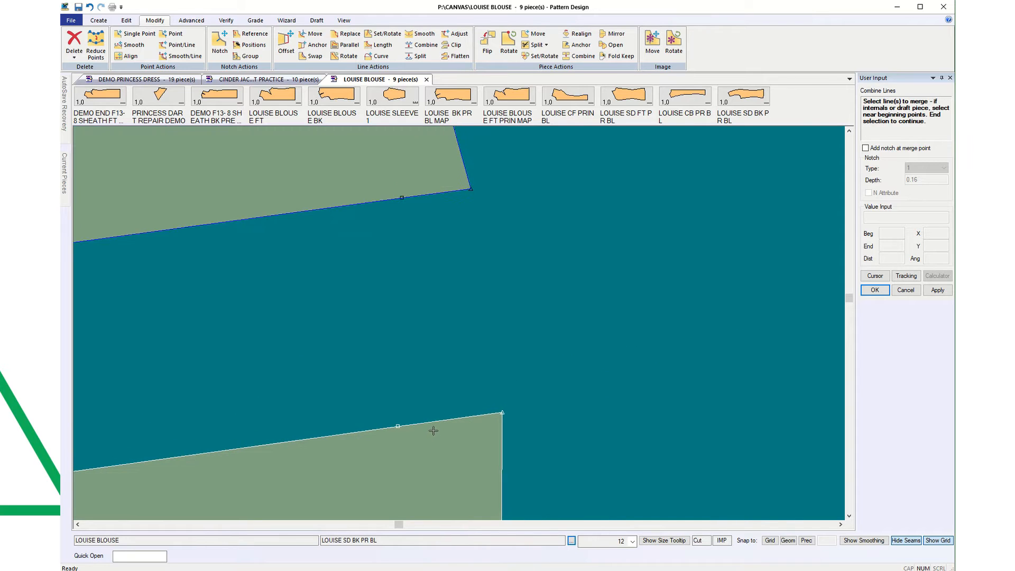
{"action": "scroll", "coordinate": [443, 426], "scroll_direction": "down", "scroll_amount": 8}
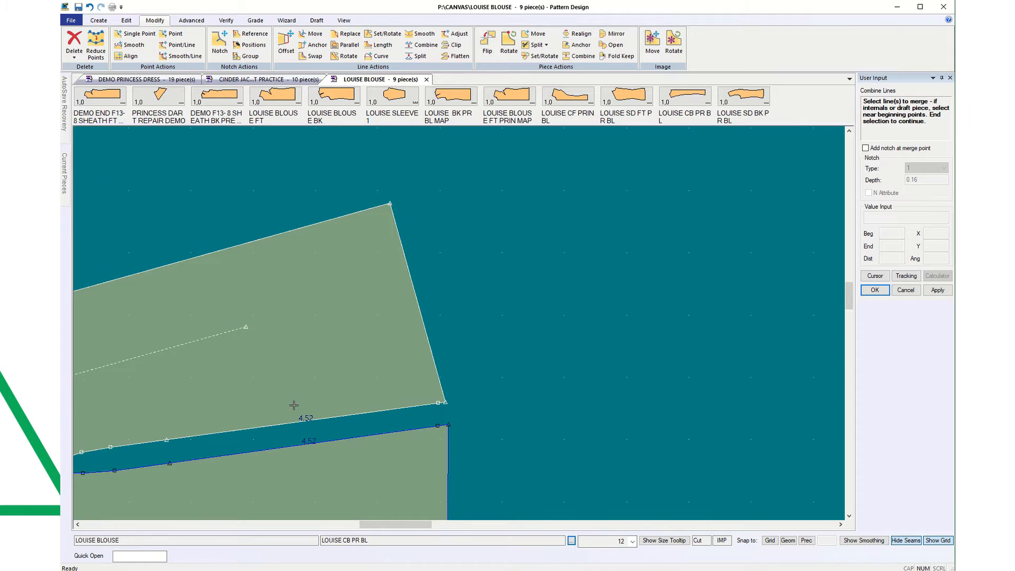
{"action": "left_click", "coordinate": [301, 443]}
{"action": "left_click", "coordinate": [906, 292]}
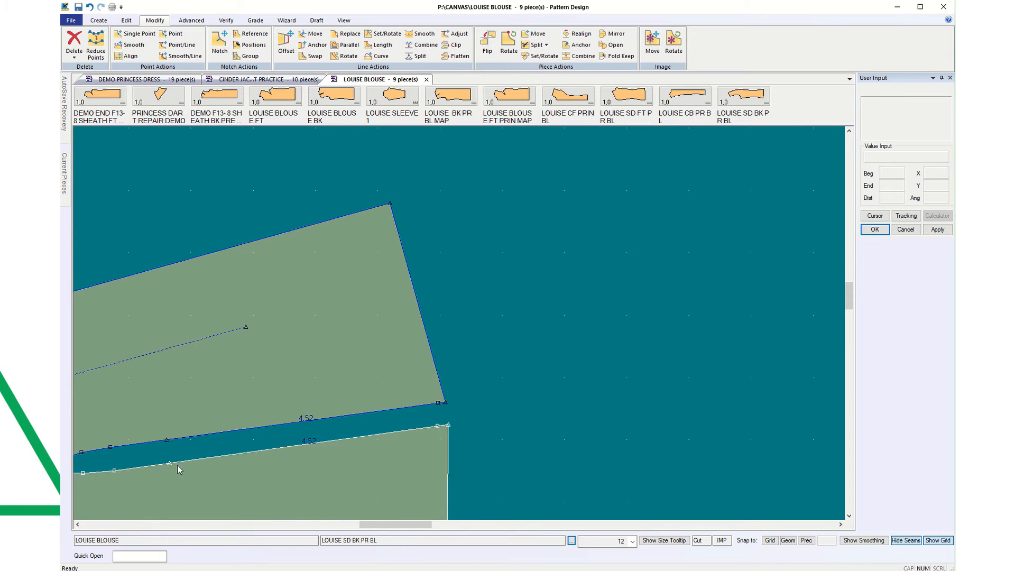
Step: Set and rotate the CB piece against the Side Back piece at their matching princess seam points above the hem, and inspect the hem corner
{"action": "left_click", "coordinate": [166, 442]}
{"action": "left_click", "coordinate": [542, 55]}
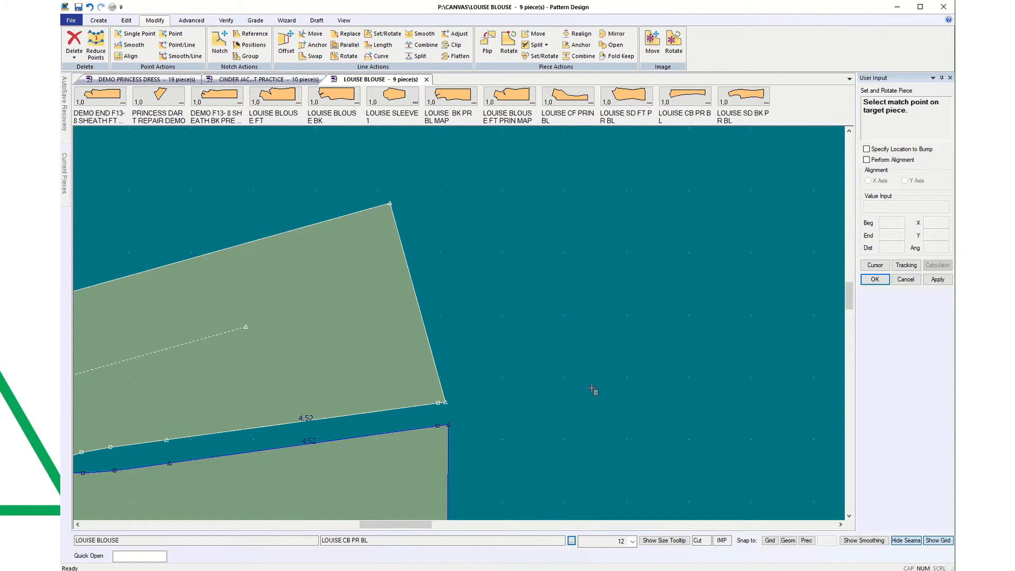
{"action": "left_click", "coordinate": [167, 463]}
{"action": "left_click", "coordinate": [167, 439]}
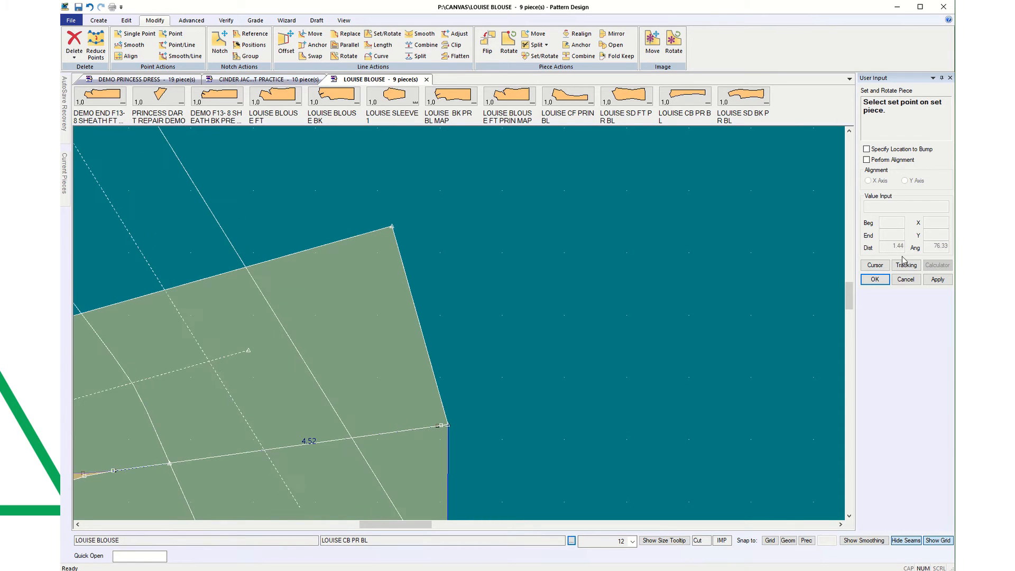
{"action": "left_click", "coordinate": [905, 279]}
{"action": "scroll", "coordinate": [400, 440], "scroll_direction": "up", "scroll_amount": 3}
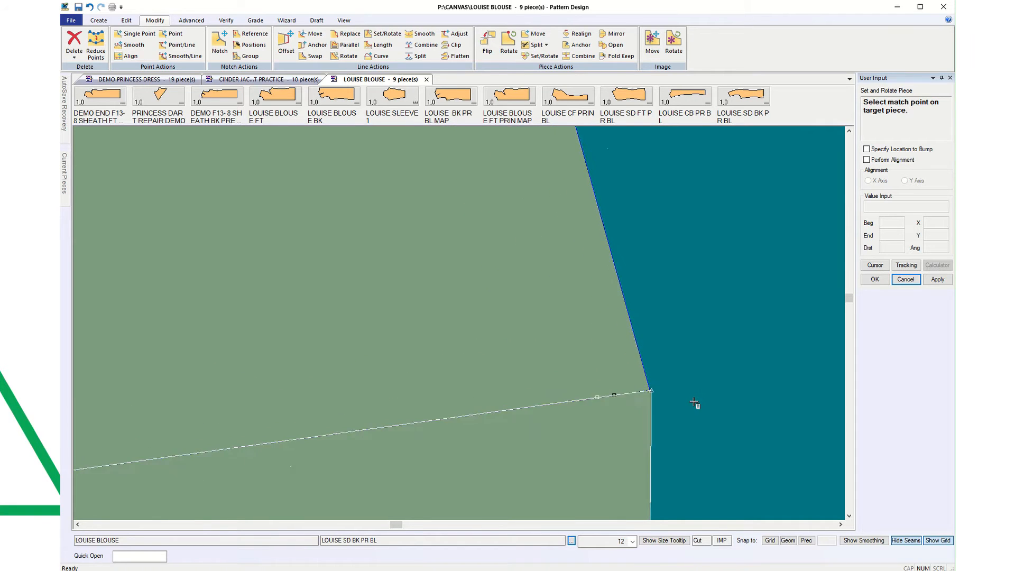
{"action": "scroll", "coordinate": [698, 403], "scroll_direction": "down", "scroll_amount": 2}
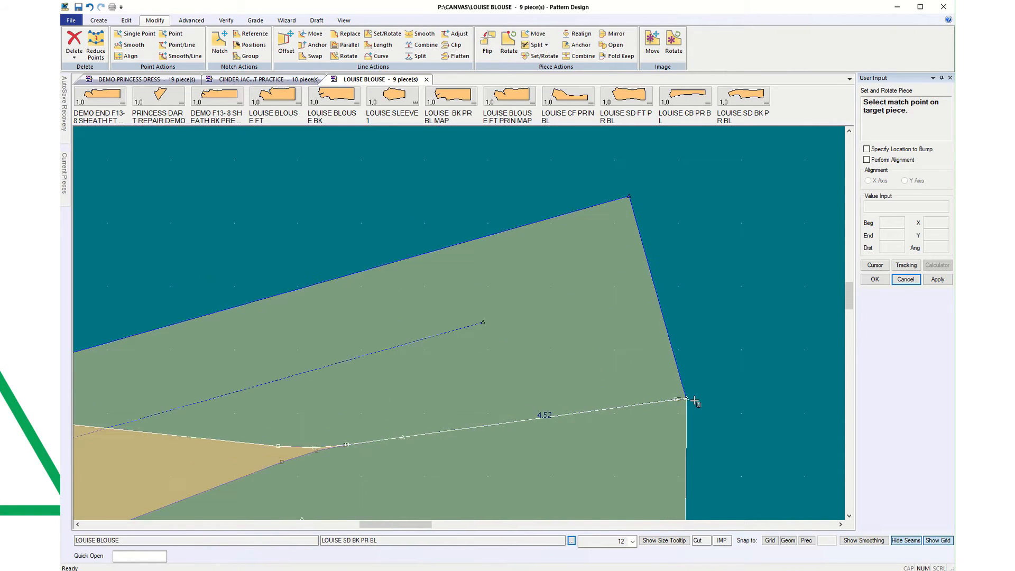
{"action": "left_click", "coordinate": [403, 435]}
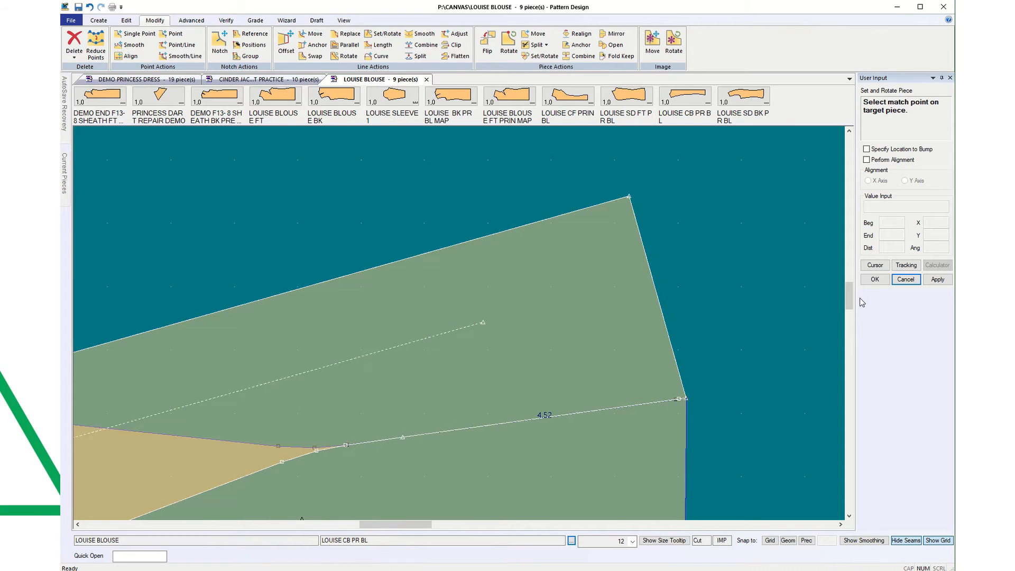
Step: Draw a two-point curve from the CB hem across the princess seam to the Side Back hem, blending the hem corner smoothly
{"action": "left_click_drag", "start_coordinate": [849, 297], "coordinate": [849, 303]}
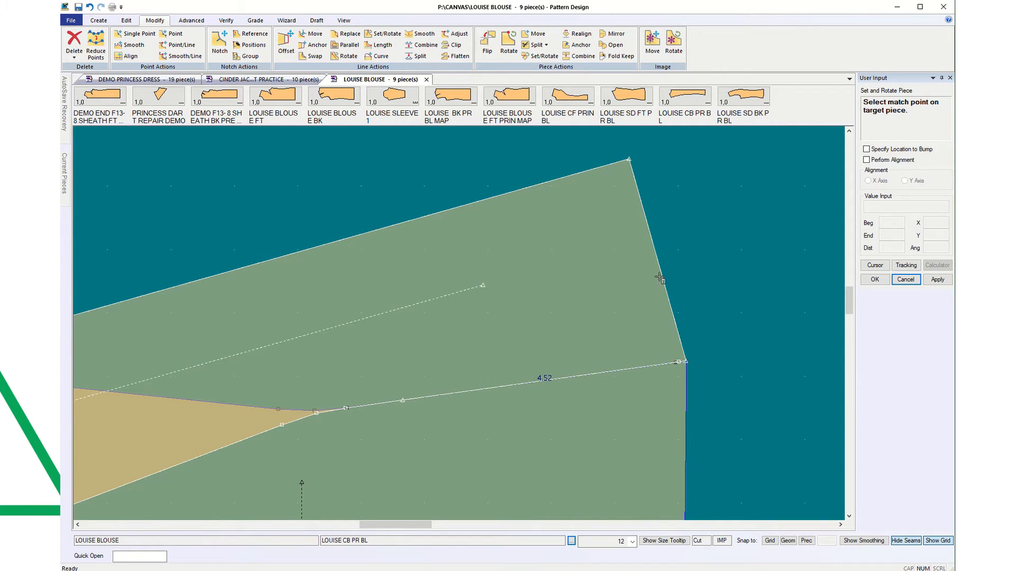
{"action": "left_click", "coordinate": [98, 20]}
{"action": "left_click", "coordinate": [225, 53]}
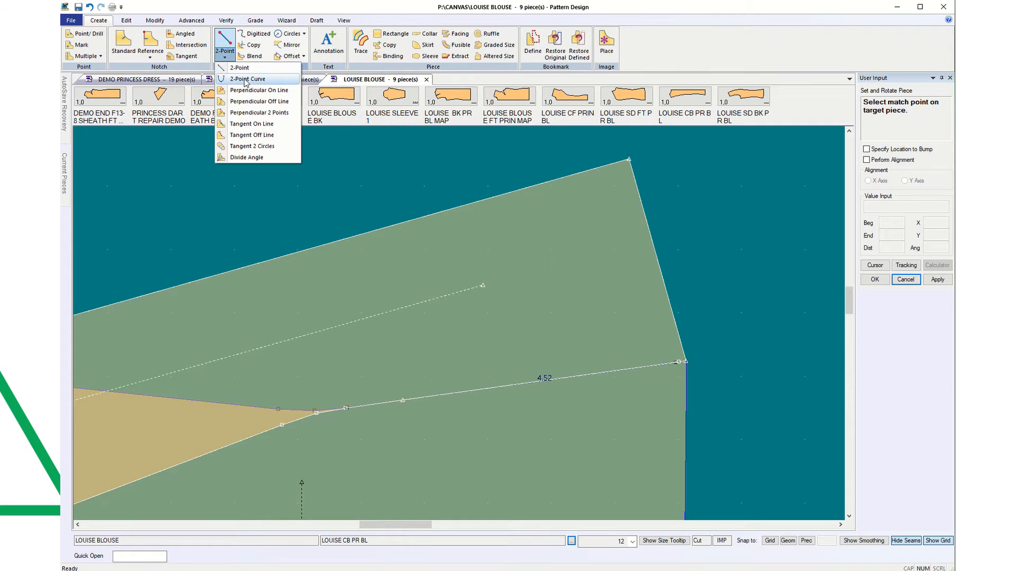
{"action": "left_click", "coordinate": [249, 72]}
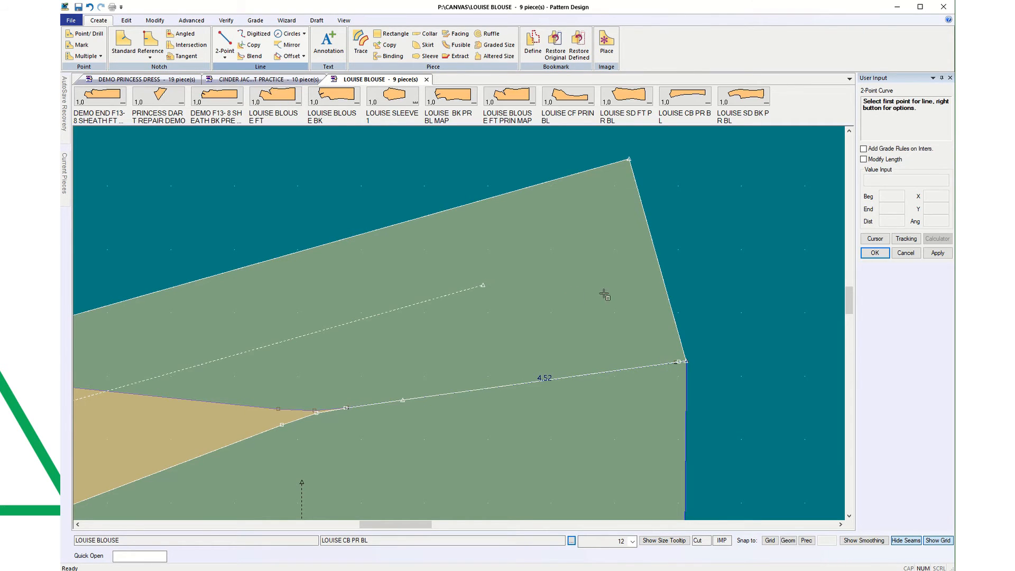
{"action": "left_click", "coordinate": [658, 263]}
{"action": "scroll", "coordinate": [771, 341], "scroll_direction": "up", "scroll_amount": 1}
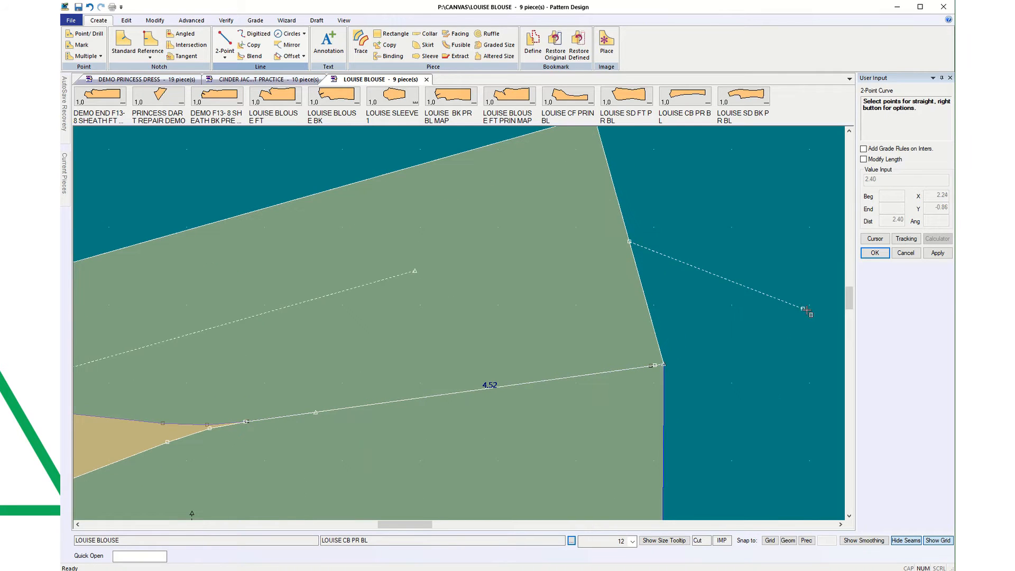
{"action": "left_click_drag", "start_coordinate": [849, 302], "coordinate": [850, 307]}
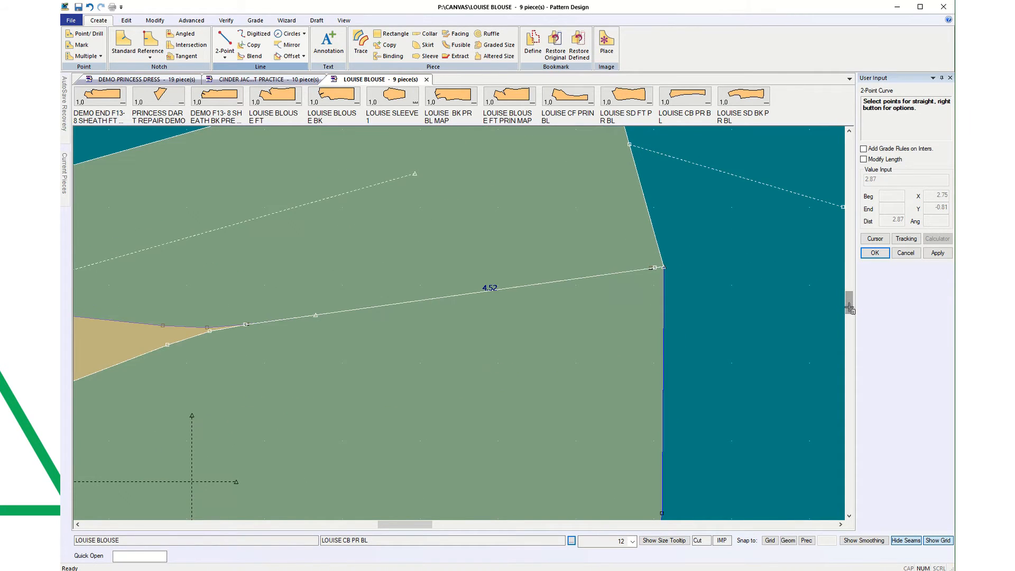
{"action": "left_click", "coordinate": [663, 423]}
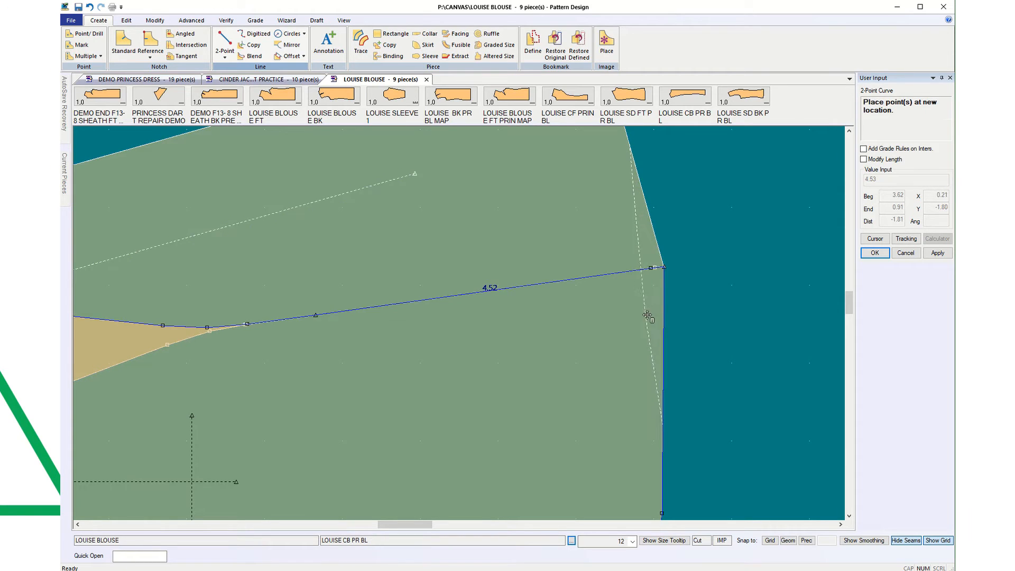
{"action": "left_click", "coordinate": [653, 281]}
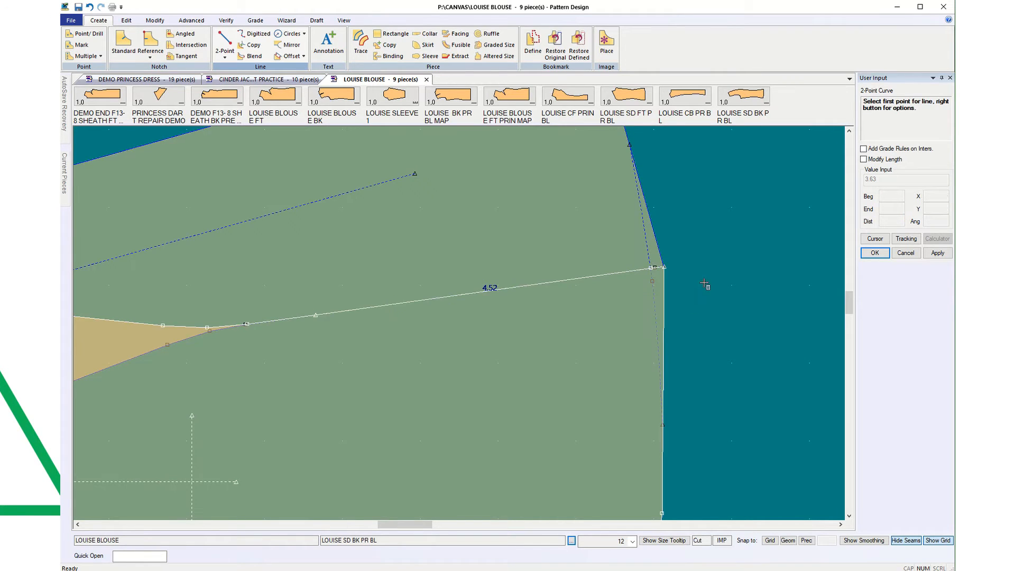
Step: Copy the hem blending curve from the CB piece to the Side Back piece, keeping it in its original location
{"action": "scroll", "coordinate": [703, 267], "scroll_direction": "down", "scroll_amount": 1}
{"action": "scroll", "coordinate": [702, 267], "scroll_direction": "down", "scroll_amount": 2}
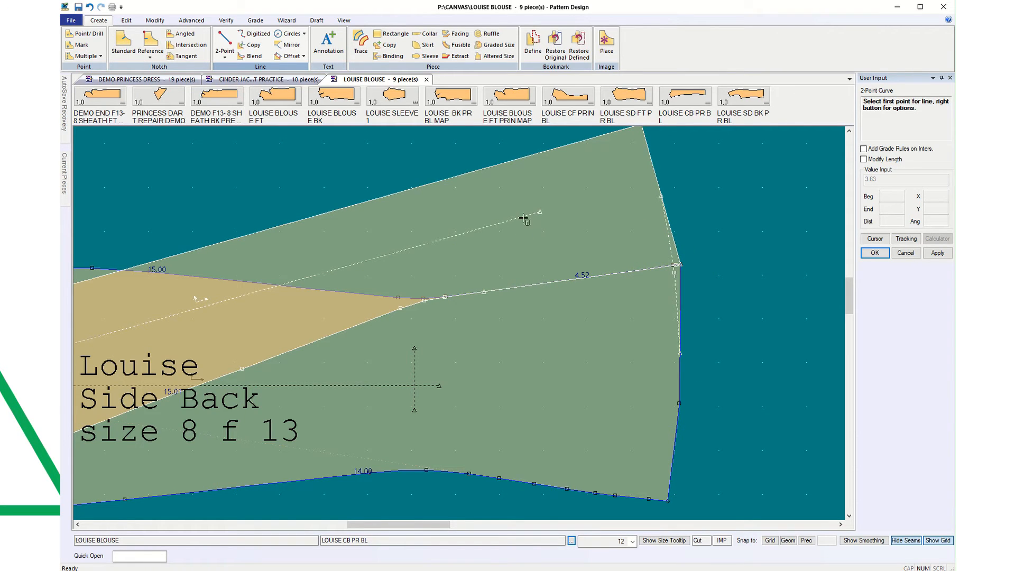
{"action": "left_click", "coordinate": [253, 45]}
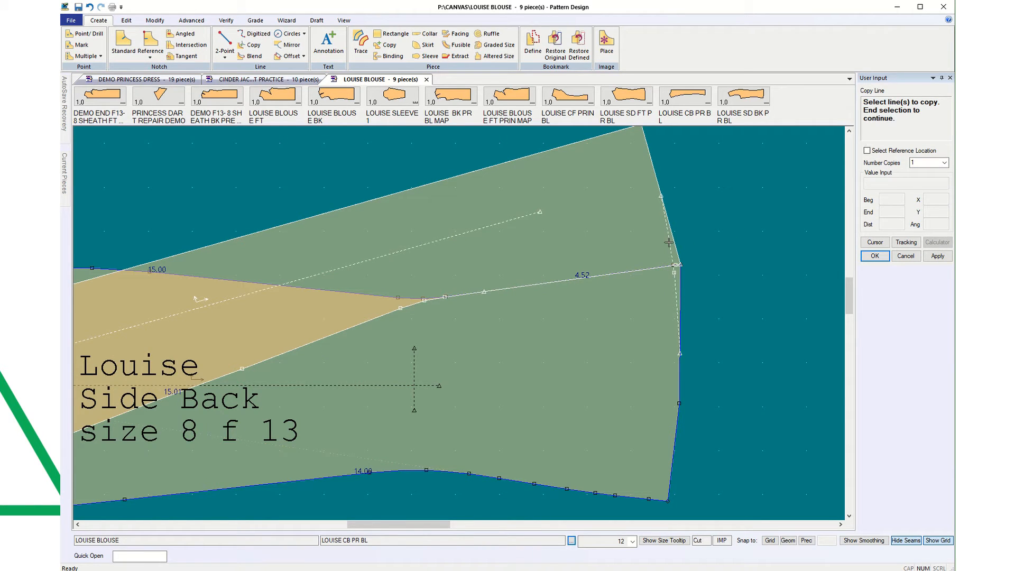
{"action": "right_click", "coordinate": [727, 237]}
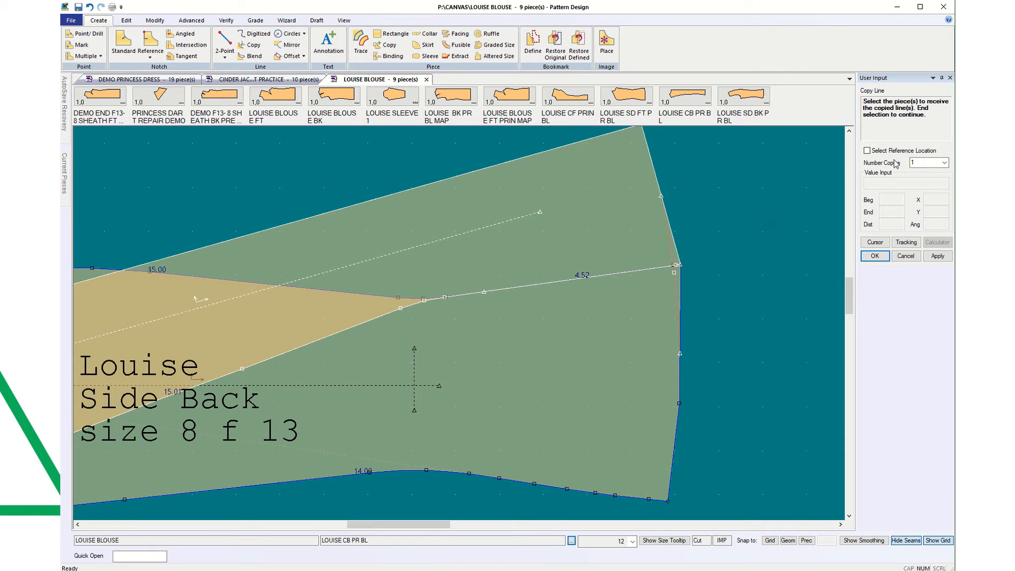
{"action": "left_click", "coordinate": [503, 456]}
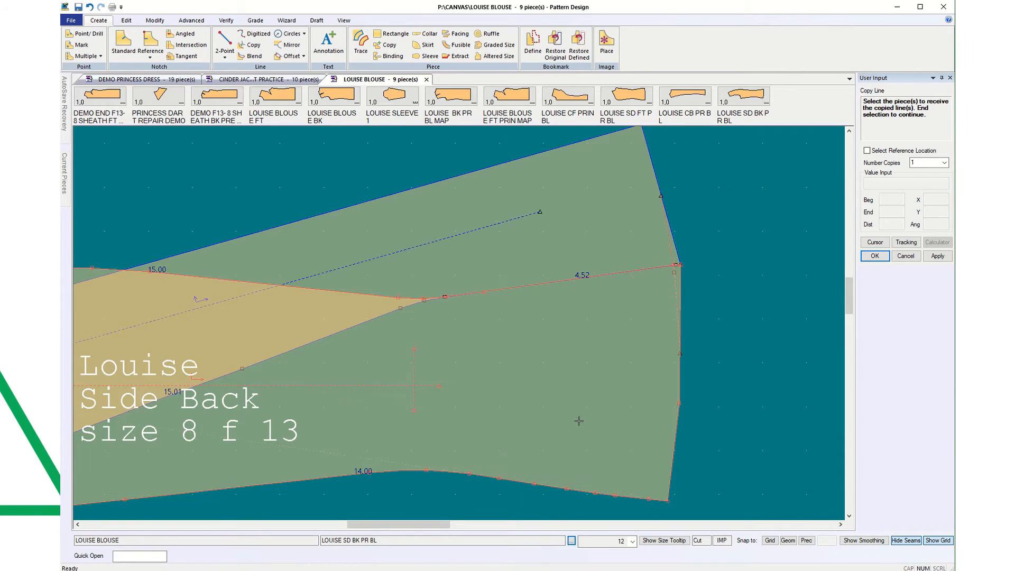
{"action": "left_click", "coordinate": [875, 255]}
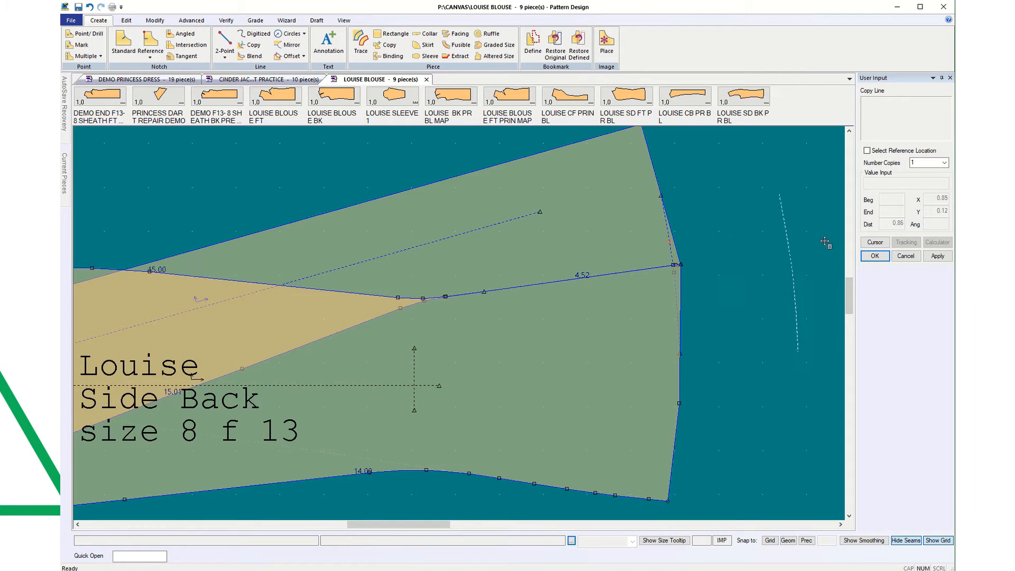
{"action": "left_click", "coordinate": [906, 256]}
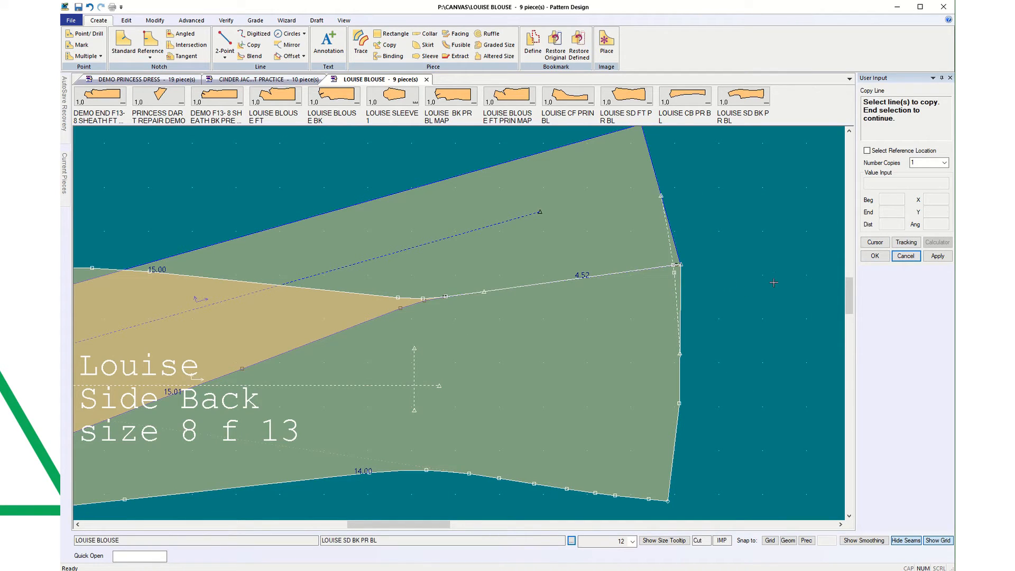
{"action": "left_click", "coordinate": [905, 257]}
Step: Move the CB piece away from the Side Back piece so both hem corners are accessible
{"action": "scroll", "coordinate": [737, 327], "scroll_direction": "down", "scroll_amount": 2}
{"action": "scroll", "coordinate": [738, 326], "scroll_direction": "down", "scroll_amount": 2}
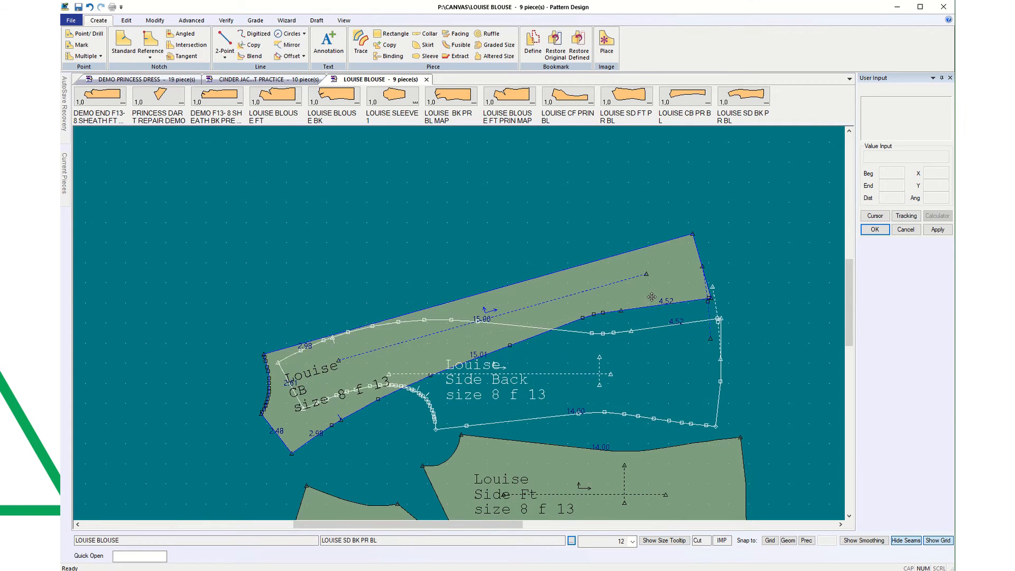
{"action": "left_click_drag", "start_coordinate": [643, 280], "coordinate": [581, 214]}
Step: Split the CB hem line at the point where the internal blending curve starts
{"action": "scroll", "coordinate": [642, 221], "scroll_direction": "up", "scroll_amount": 4}
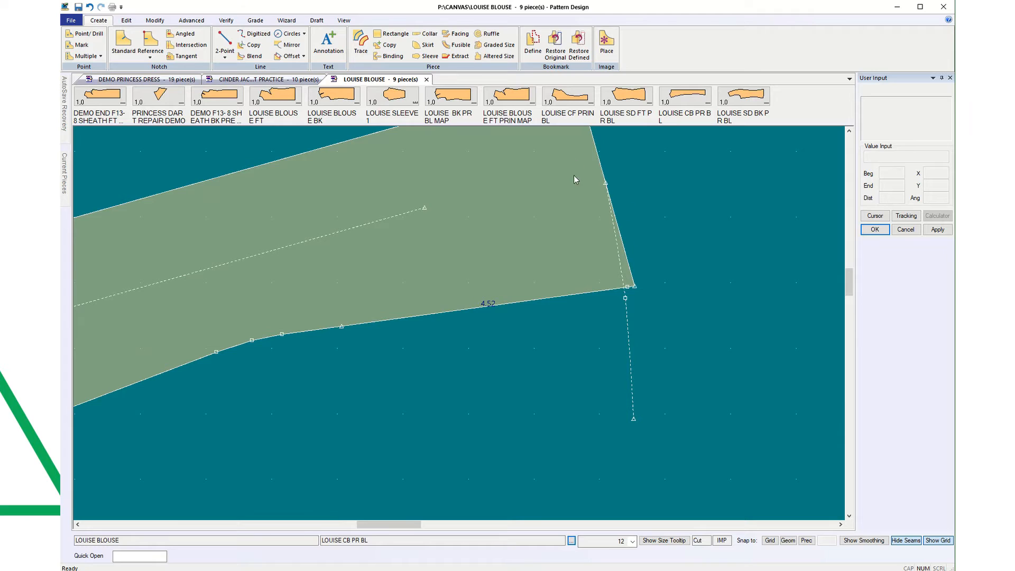
{"action": "scroll", "coordinate": [611, 168], "scroll_direction": "up", "scroll_amount": 2}
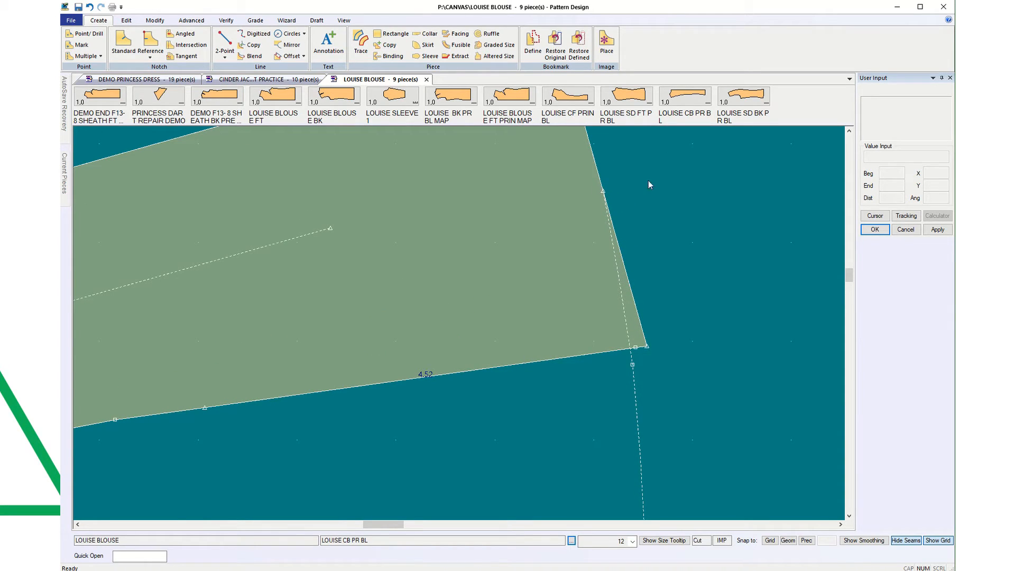
{"action": "left_click", "coordinate": [155, 21]}
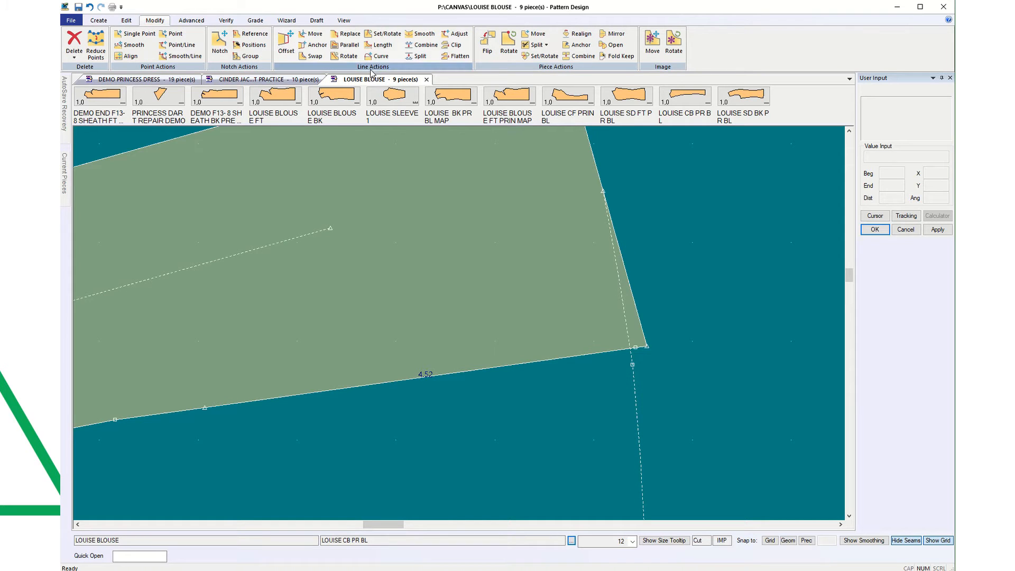
{"action": "left_click", "coordinate": [419, 56]}
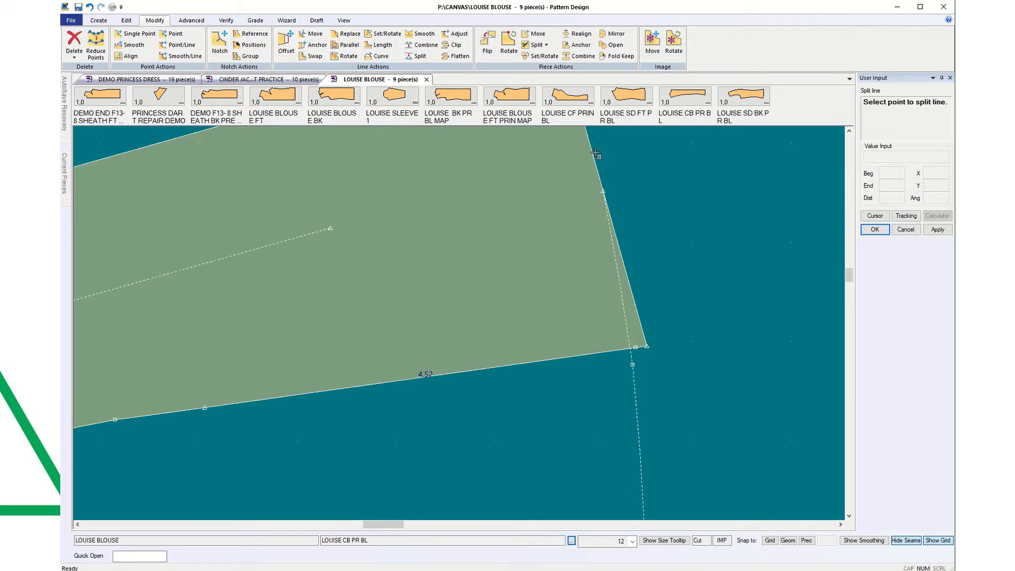
{"action": "left_click", "coordinate": [602, 191]}
Step: Split the Side Back hem line at the point where the copied blending curve meets it
{"action": "scroll", "coordinate": [690, 328], "scroll_direction": "down", "scroll_amount": 5}
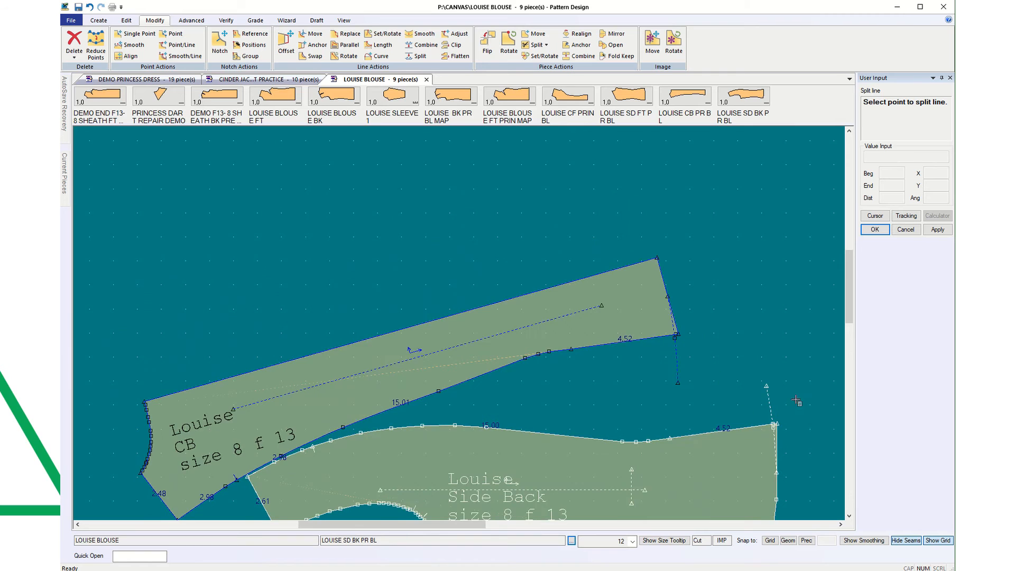
{"action": "left_click_drag", "start_coordinate": [849, 298], "coordinate": [850, 331]}
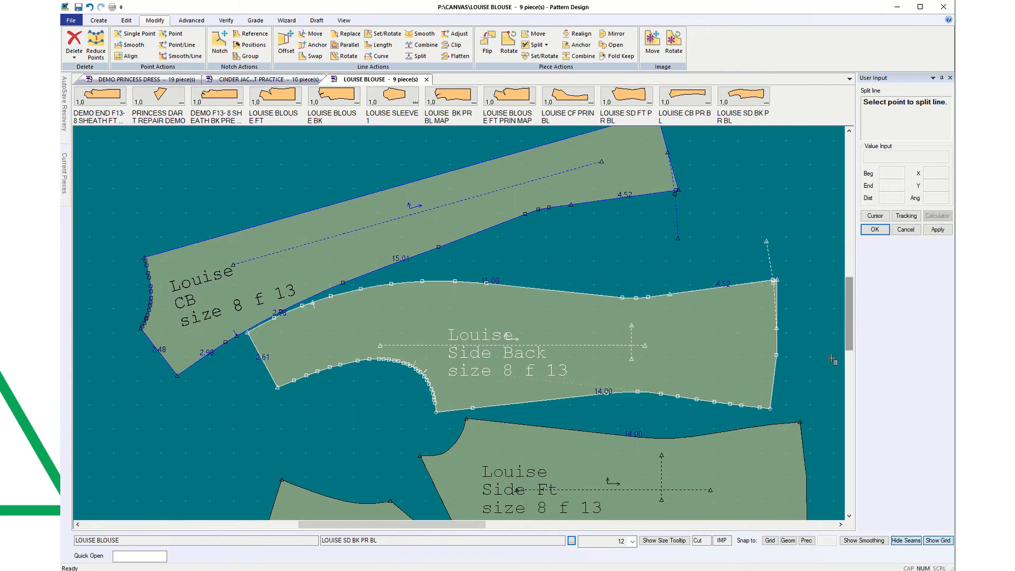
{"action": "scroll", "coordinate": [796, 326], "scroll_direction": "up", "scroll_amount": 5}
{"action": "scroll", "coordinate": [796, 327], "scroll_direction": "up", "scroll_amount": 2}
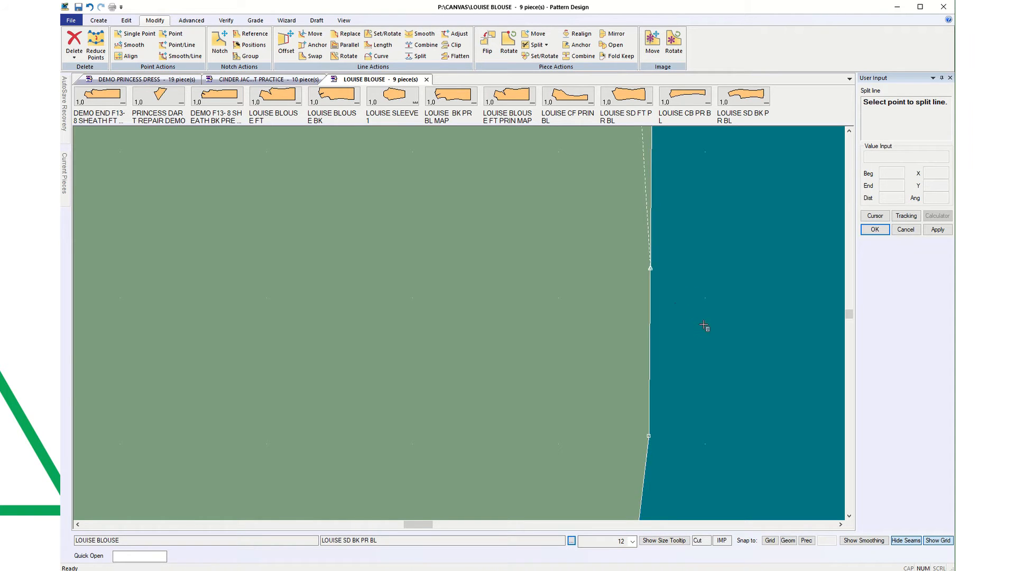
{"action": "scroll", "coordinate": [656, 327], "scroll_direction": "down", "scroll_amount": 5}
{"action": "scroll", "coordinate": [718, 286], "scroll_direction": "down", "scroll_amount": 4}
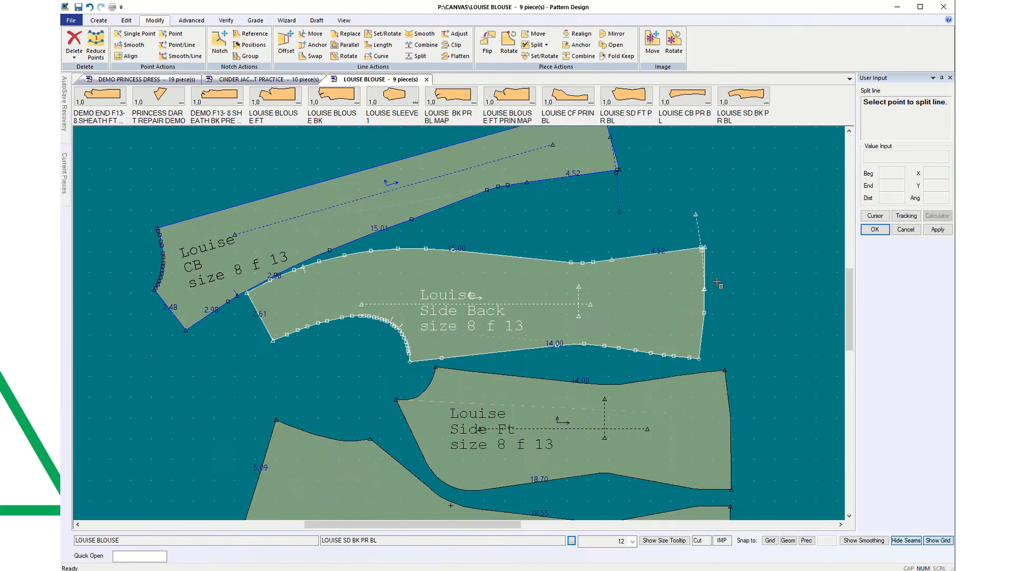
Step: Swap the CB hem segment beside the princess seam with the internal blending curve, using perimeter point information
{"action": "scroll", "coordinate": [656, 168], "scroll_direction": "up", "scroll_amount": 3}
{"action": "scroll", "coordinate": [655, 168], "scroll_direction": "up", "scroll_amount": 2}
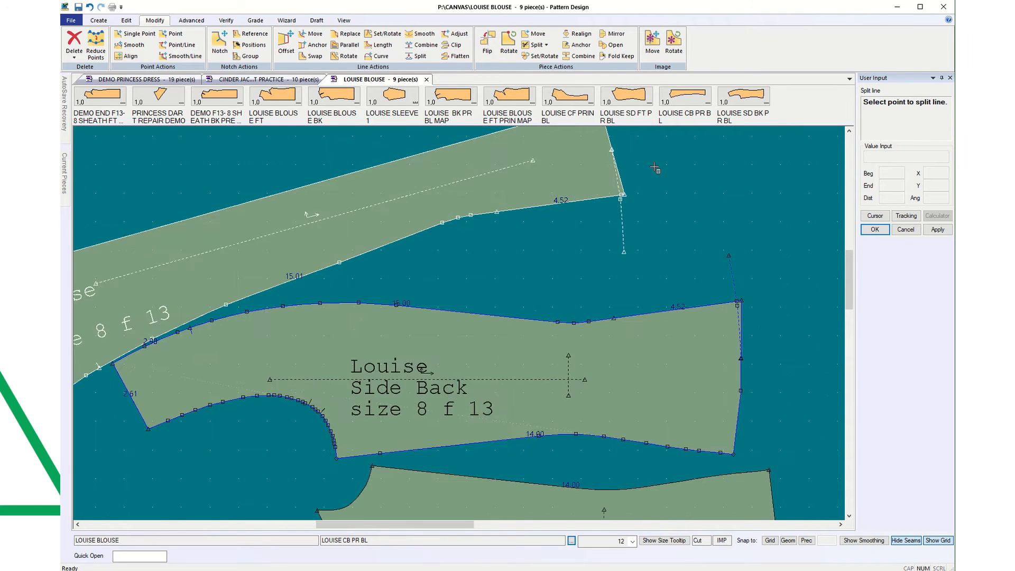
{"action": "left_click", "coordinate": [313, 56]}
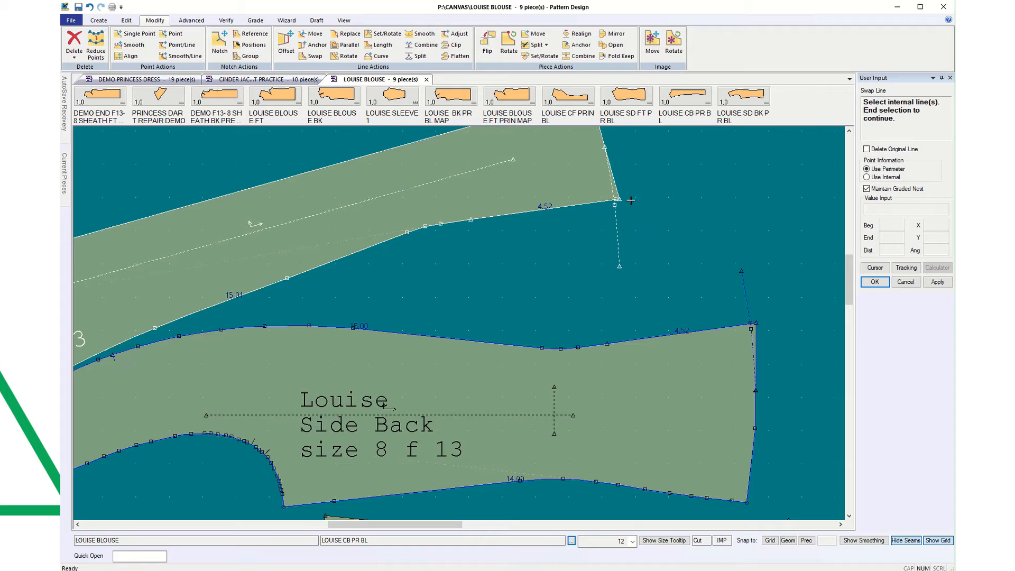
{"action": "left_click", "coordinate": [614, 194]}
{"action": "right_click", "coordinate": [616, 186]}
{"action": "left_click", "coordinate": [628, 190]}
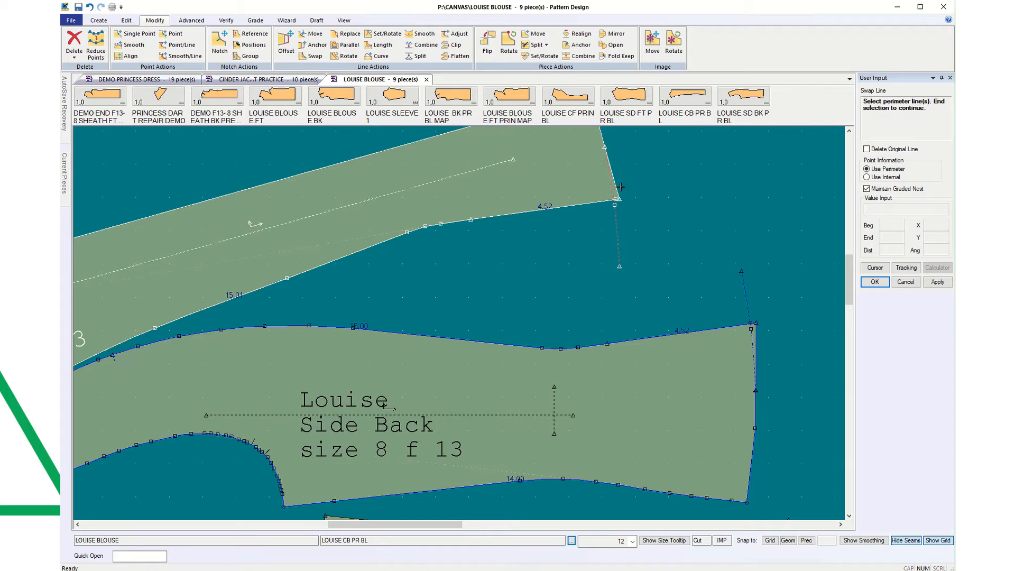
Step: Swap the CB piece's hem perimeter line with its redrawn internal hem line
{"action": "left_click", "coordinate": [617, 187]}
{"action": "right_click", "coordinate": [664, 189]}
{"action": "left_click", "coordinate": [656, 185]}
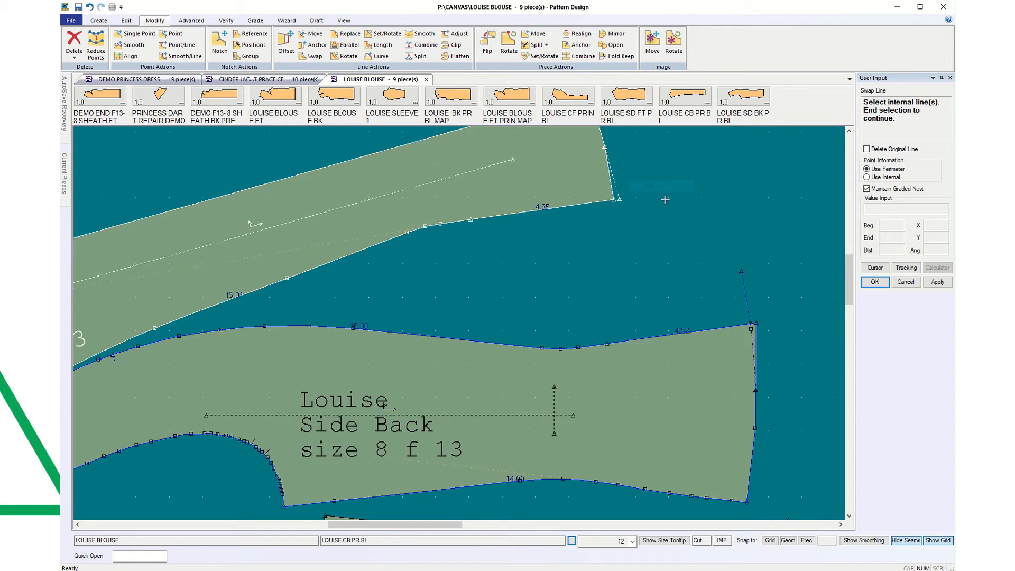
Step: Swap the Side Back piece's hem perimeter line with its redrawn internal hem line and end the swap
{"action": "left_click", "coordinate": [753, 344]}
{"action": "right_click", "coordinate": [763, 349]}
{"action": "left_click", "coordinate": [774, 353]}
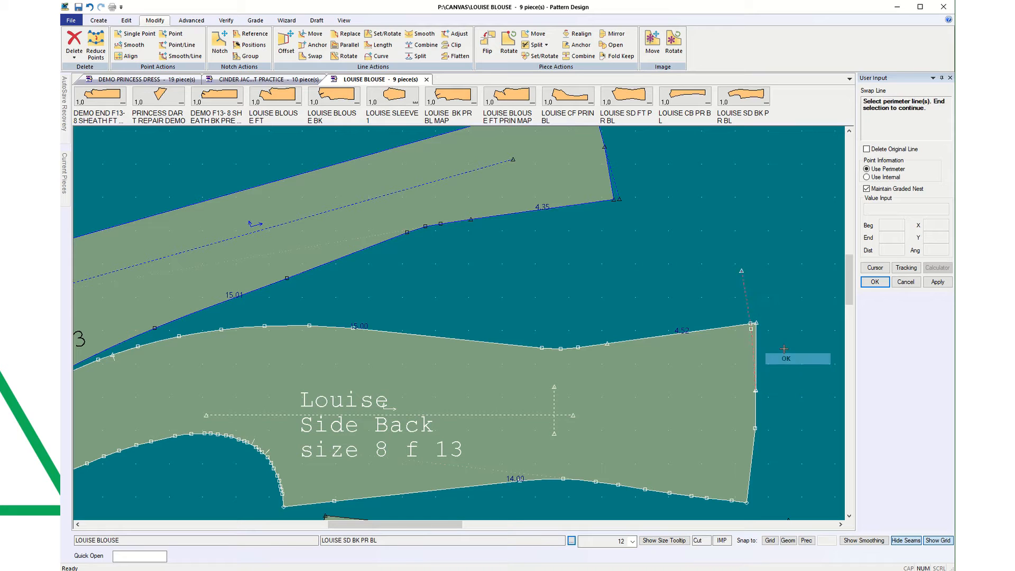
{"action": "right_click", "coordinate": [799, 349]}
{"action": "left_click", "coordinate": [777, 351]}
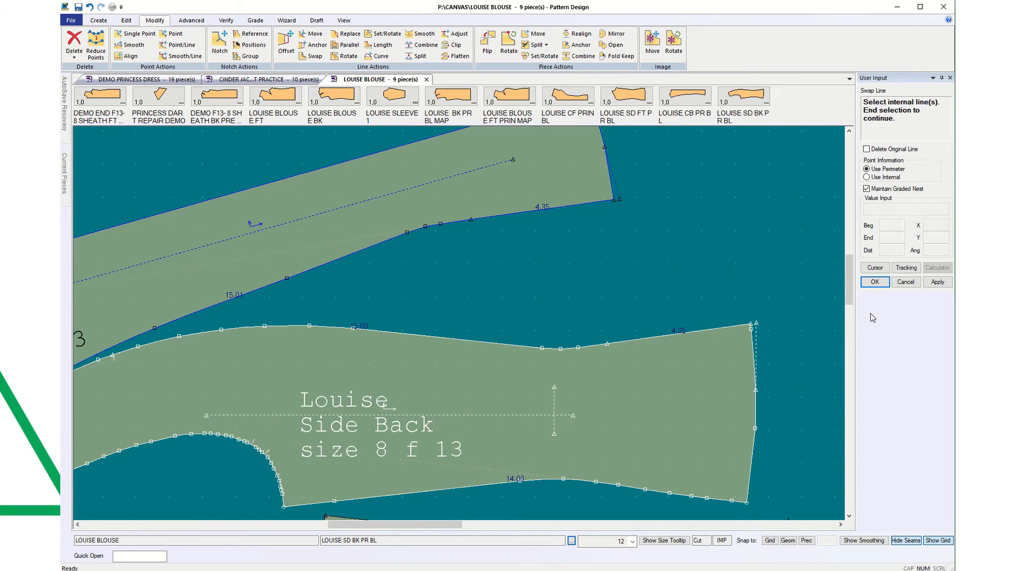
{"action": "left_click", "coordinate": [876, 282]}
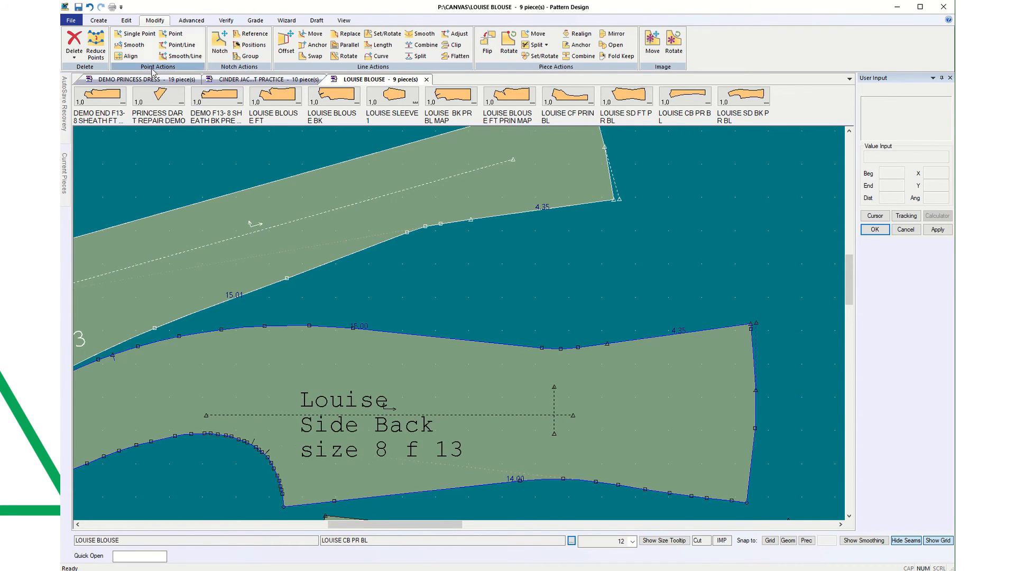
Step: Delete the original hem lines left as internal lines on the CB and Side Back pieces
{"action": "left_click", "coordinate": [75, 52]}
{"action": "left_click", "coordinate": [84, 90]}
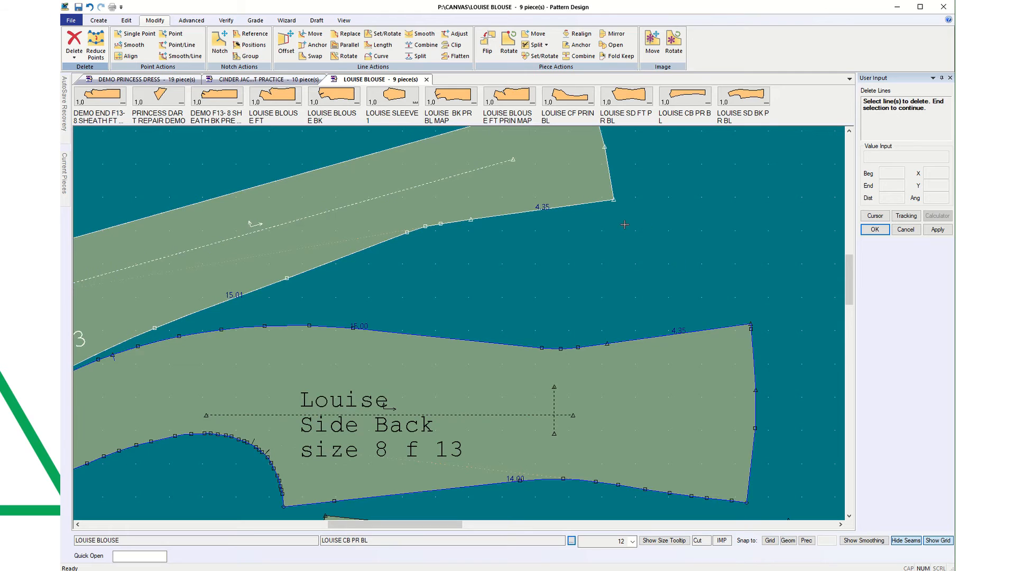
{"action": "scroll", "coordinate": [654, 269], "scroll_direction": "down", "scroll_amount": 1}
{"action": "scroll", "coordinate": [654, 269], "scroll_direction": "down", "scroll_amount": 1}
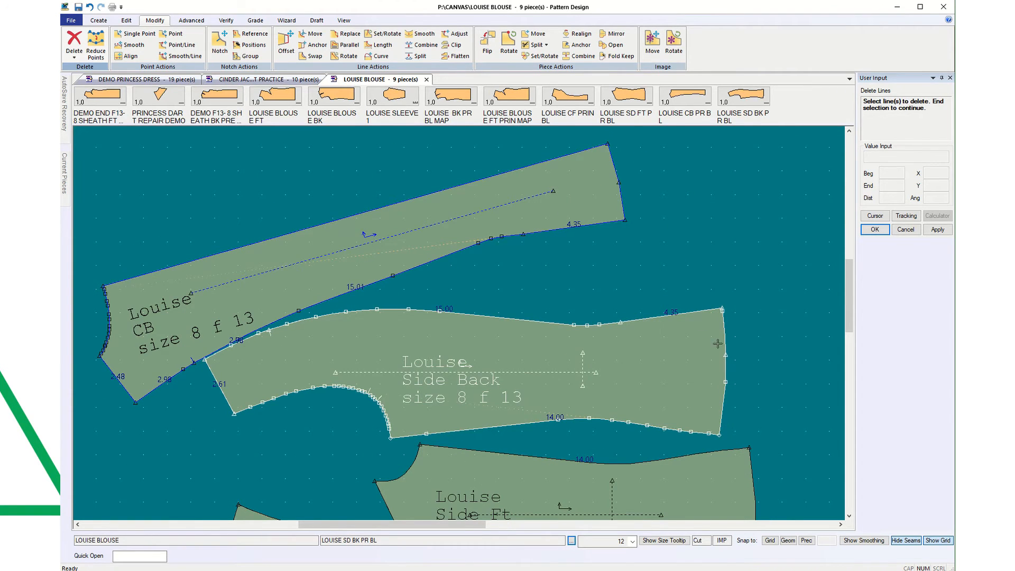
{"action": "scroll", "coordinate": [655, 210], "scroll_direction": "up", "scroll_amount": 2}
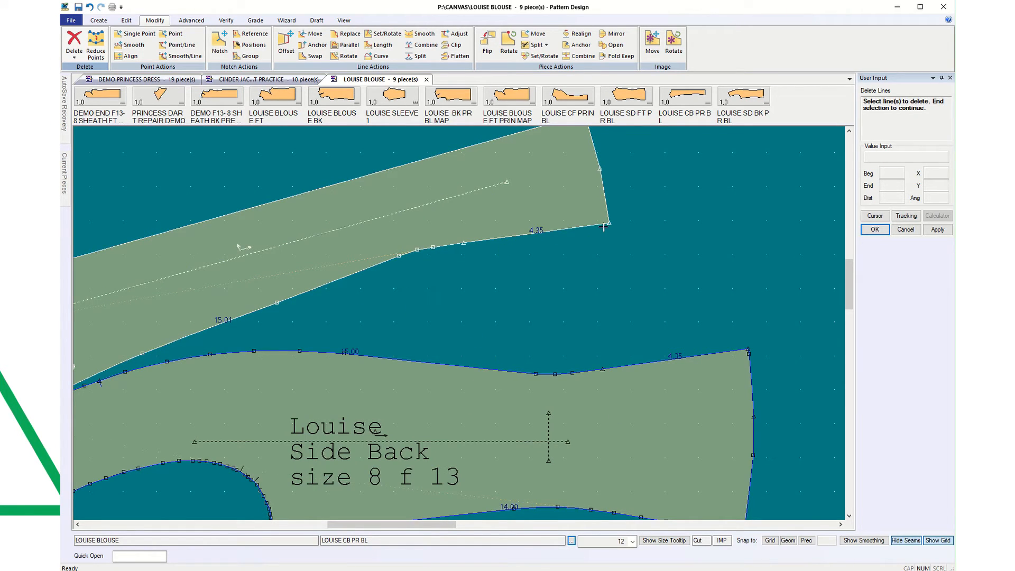
{"action": "left_click", "coordinate": [126, 21]}
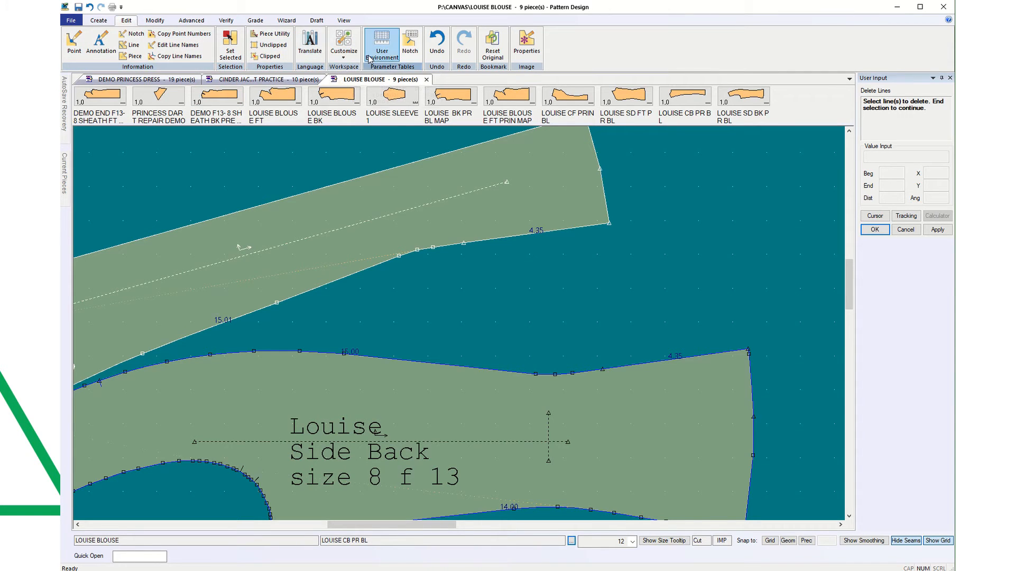
{"action": "left_click", "coordinate": [343, 57]}
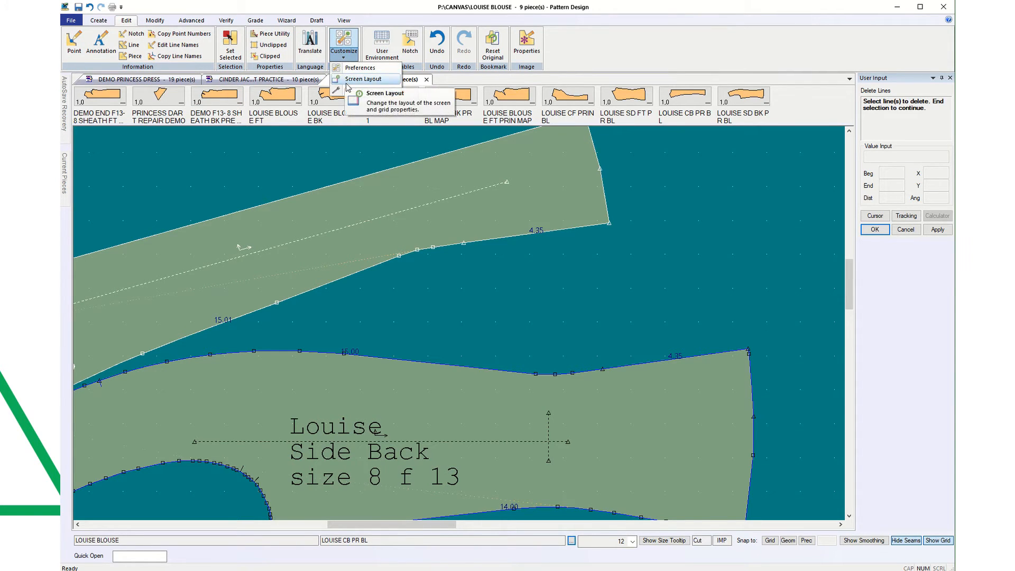
{"action": "left_click", "coordinate": [362, 79]}
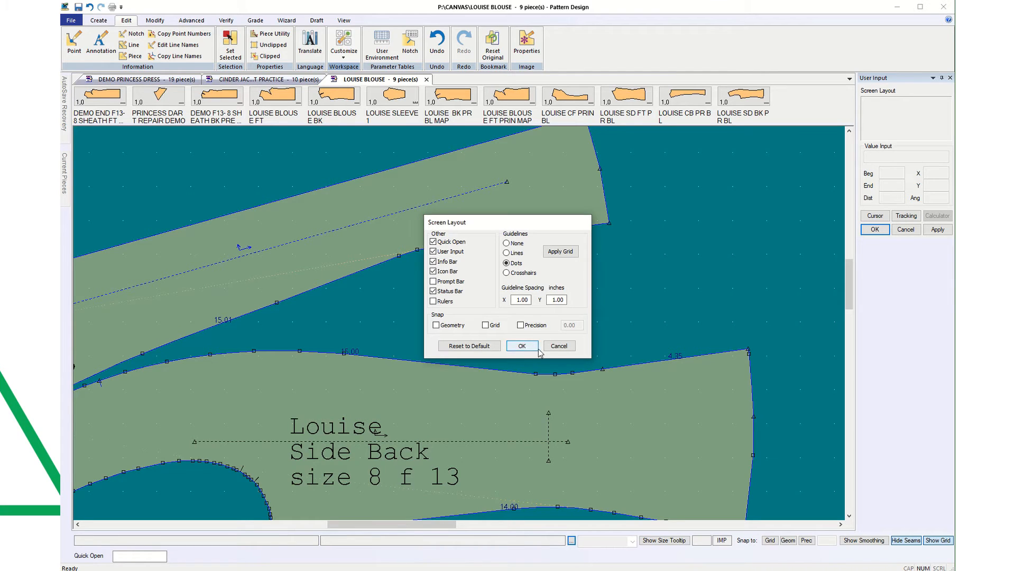
{"action": "left_click", "coordinate": [555, 348]}
Step: Review the display preferences and apply them with Perimeter Mode Clipped and Internal Pattern Dashed
{"action": "left_click", "coordinate": [343, 40]}
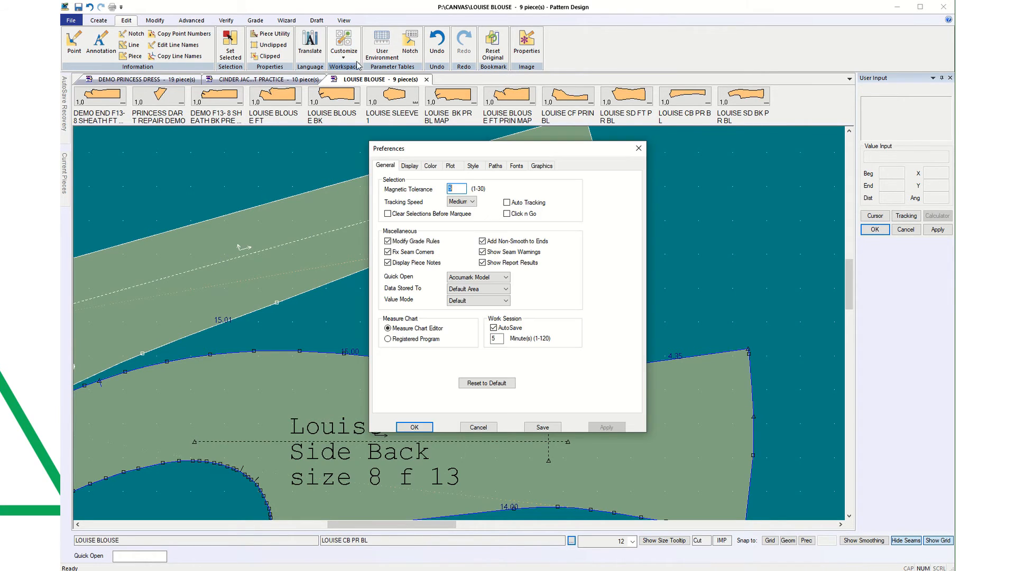
{"action": "left_click", "coordinate": [410, 167]}
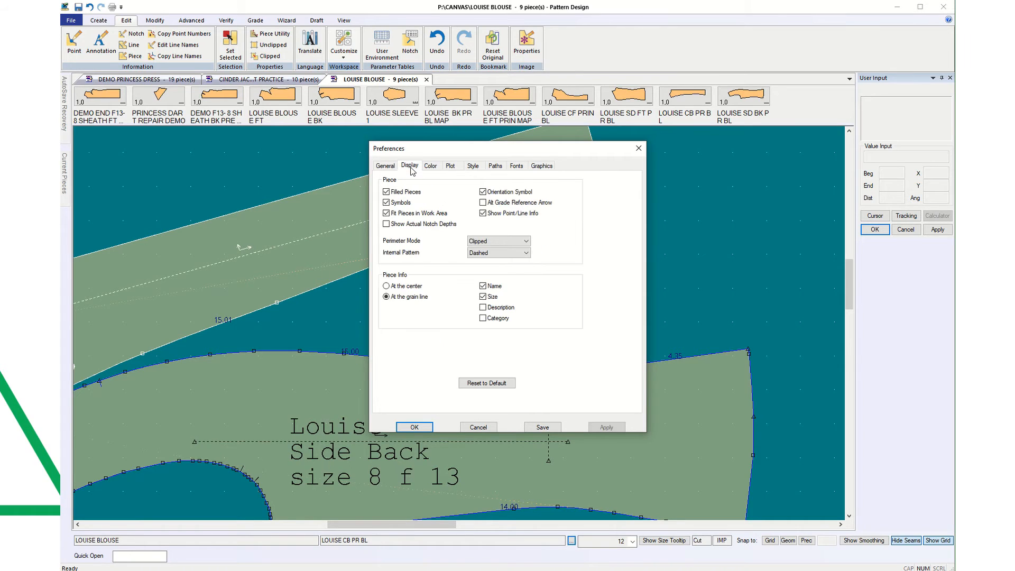
{"action": "left_click", "coordinate": [526, 241]}
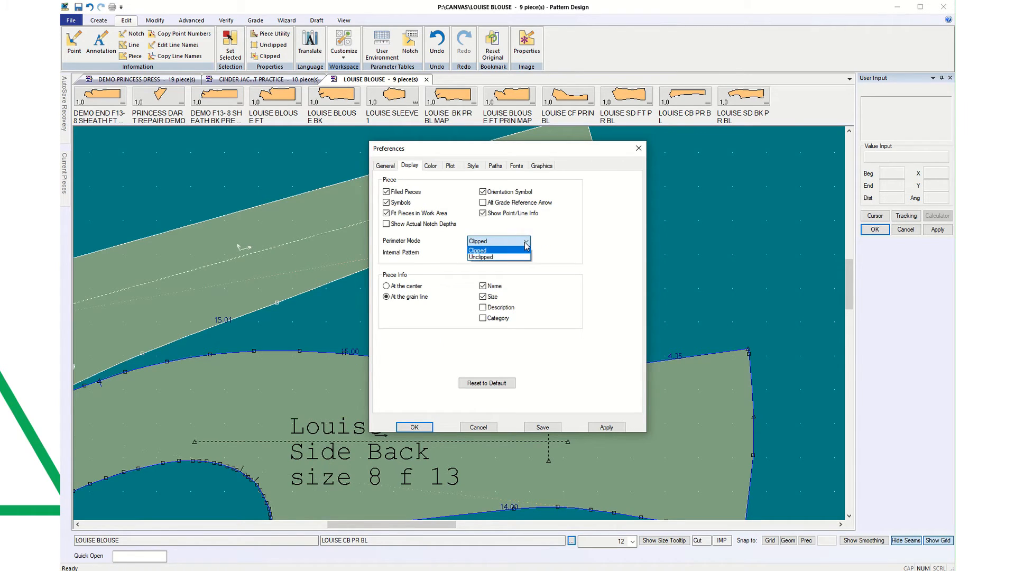
{"action": "left_click", "coordinate": [538, 255]}
{"action": "left_click", "coordinate": [527, 254]}
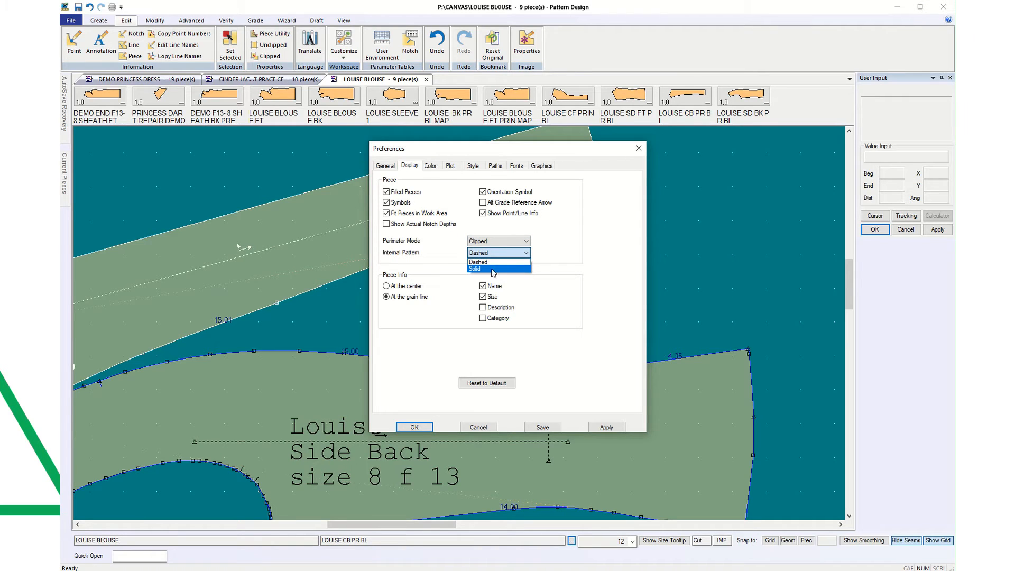
{"action": "left_click", "coordinate": [475, 262]}
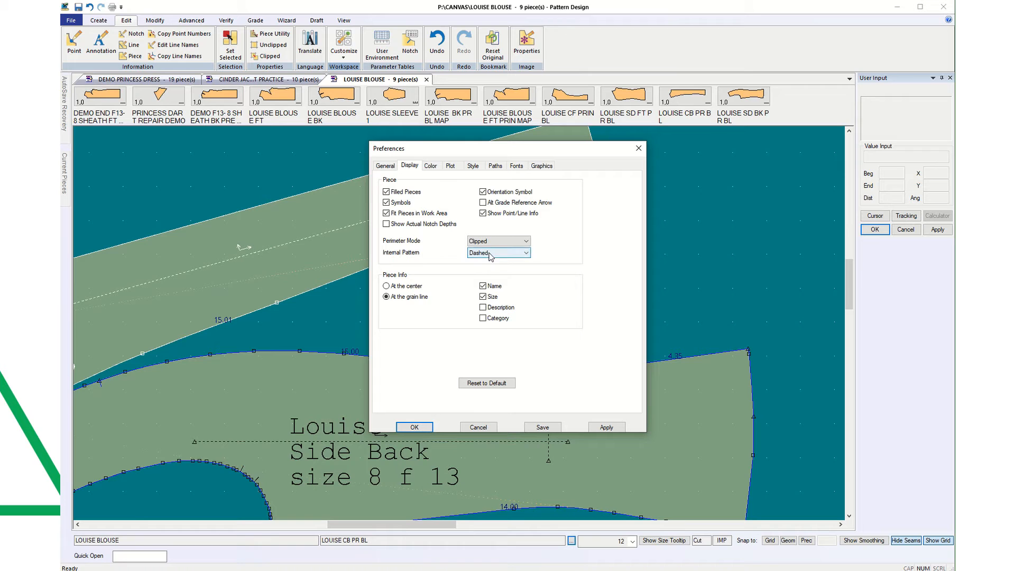
{"action": "left_click", "coordinate": [608, 428]}
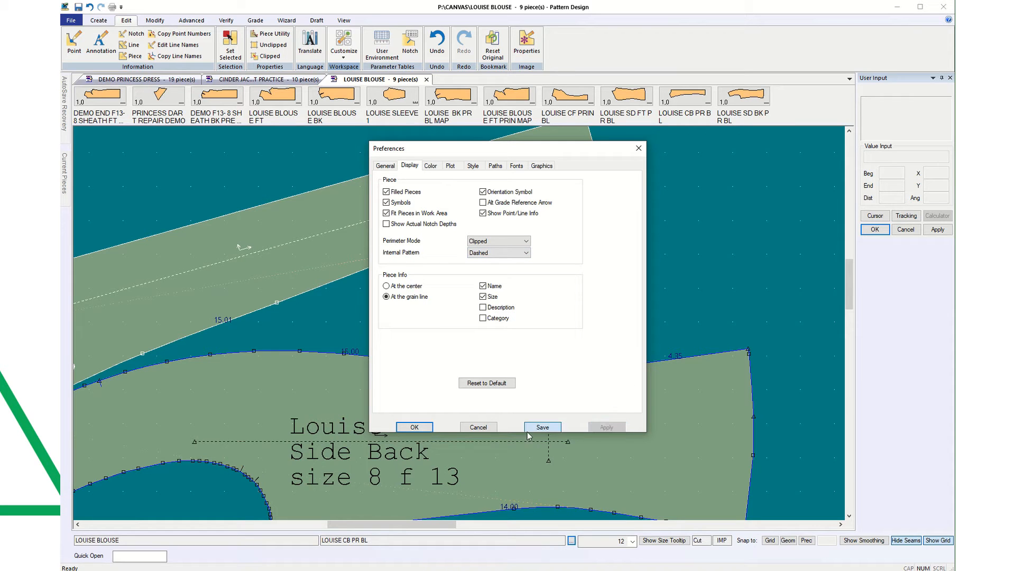
{"action": "left_click", "coordinate": [414, 428]}
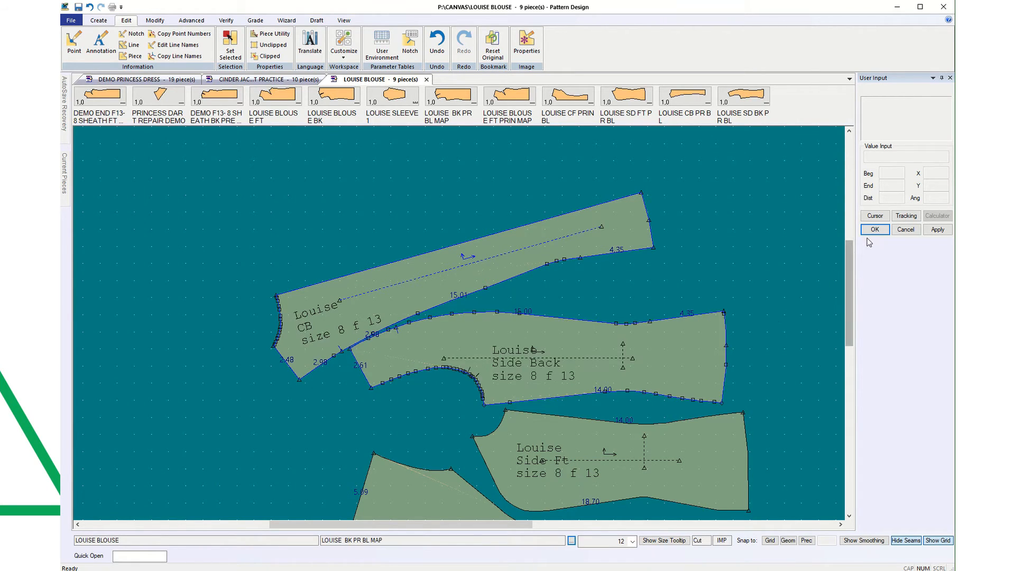
Step: Move the CB piece up and away from the Side Back piece so their seam edges are separated
{"action": "left_click", "coordinate": [600, 254]}
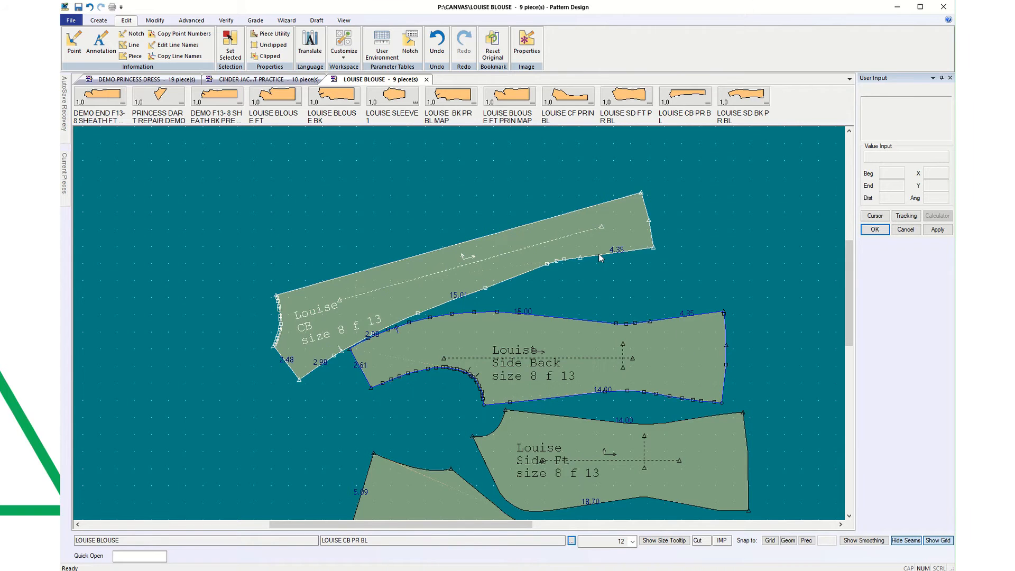
{"action": "left_click", "coordinate": [481, 268]}
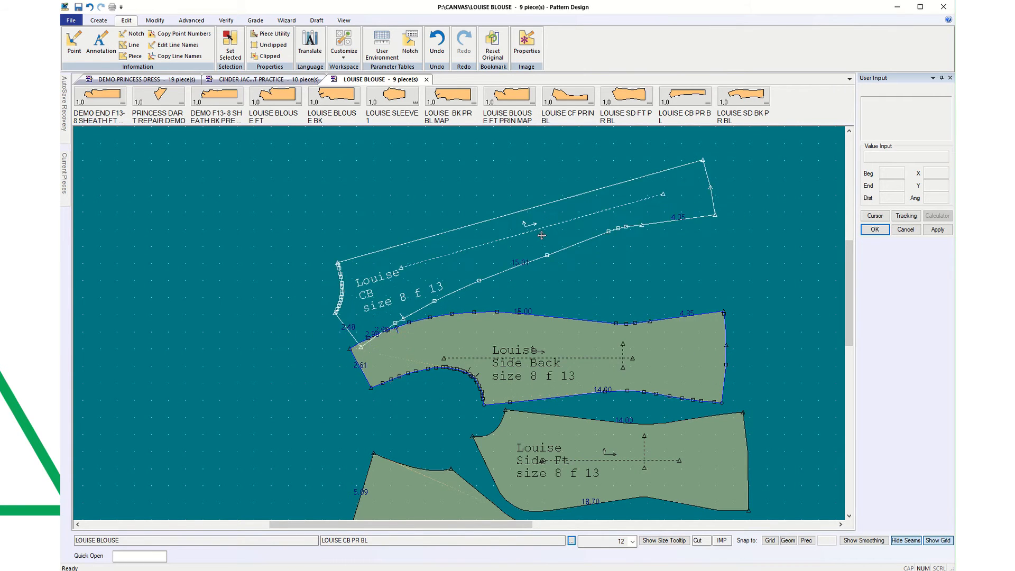
{"action": "left_click", "coordinate": [527, 229]}
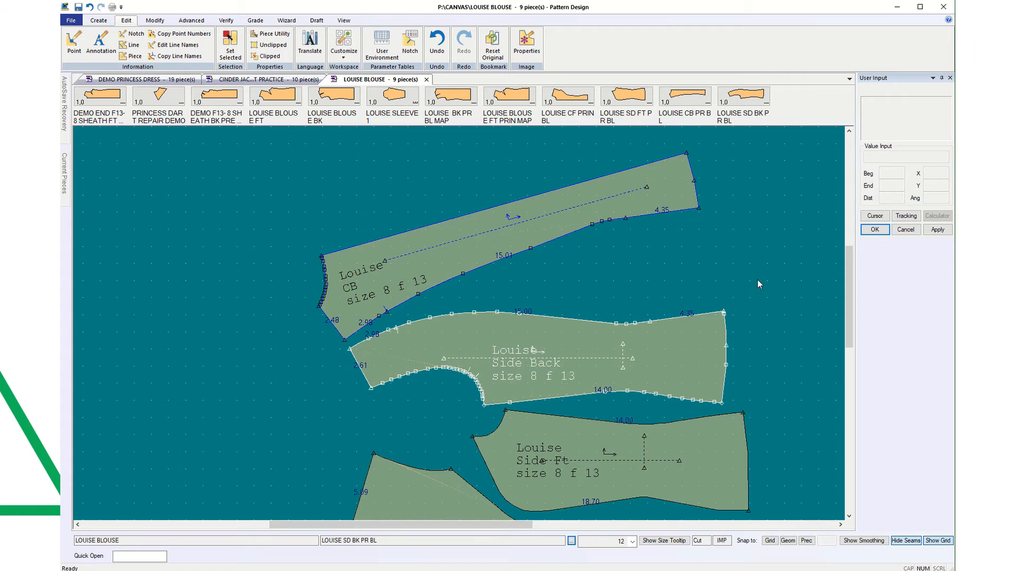
{"action": "scroll", "coordinate": [487, 325], "scroll_direction": "up", "scroll_amount": 3}
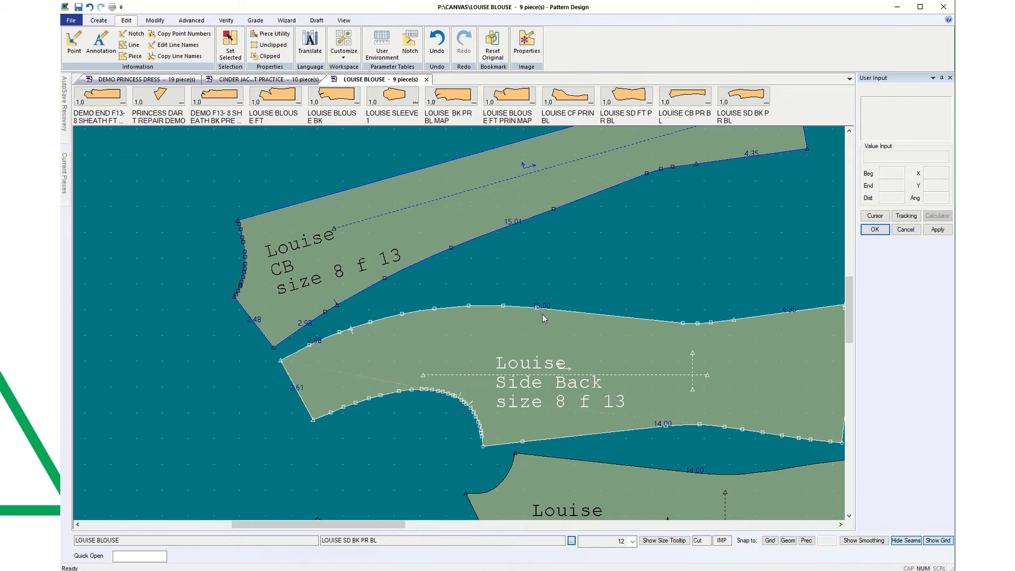
{"action": "scroll", "coordinate": [634, 321], "scroll_direction": "down", "scroll_amount": 1}
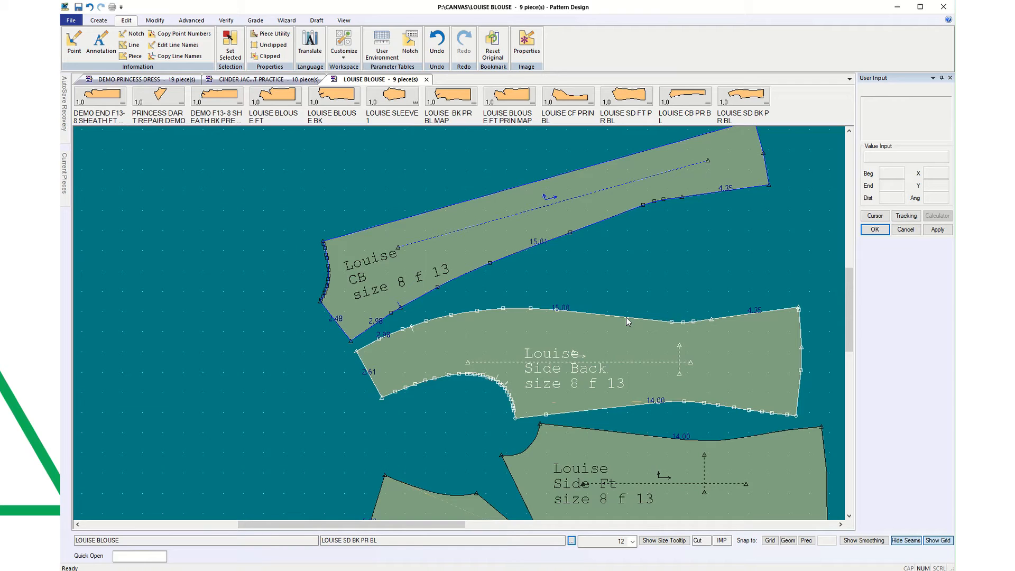
{"action": "left_click", "coordinate": [600, 354]}
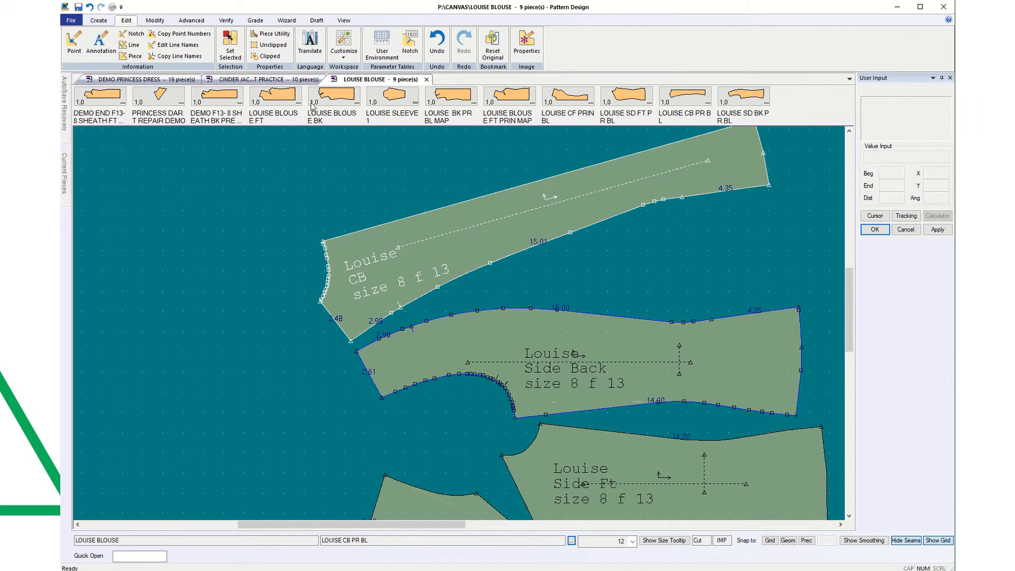
Step: Combine the two hem line segments of the CB piece into one line without adding a notch
{"action": "left_click", "coordinate": [164, 22]}
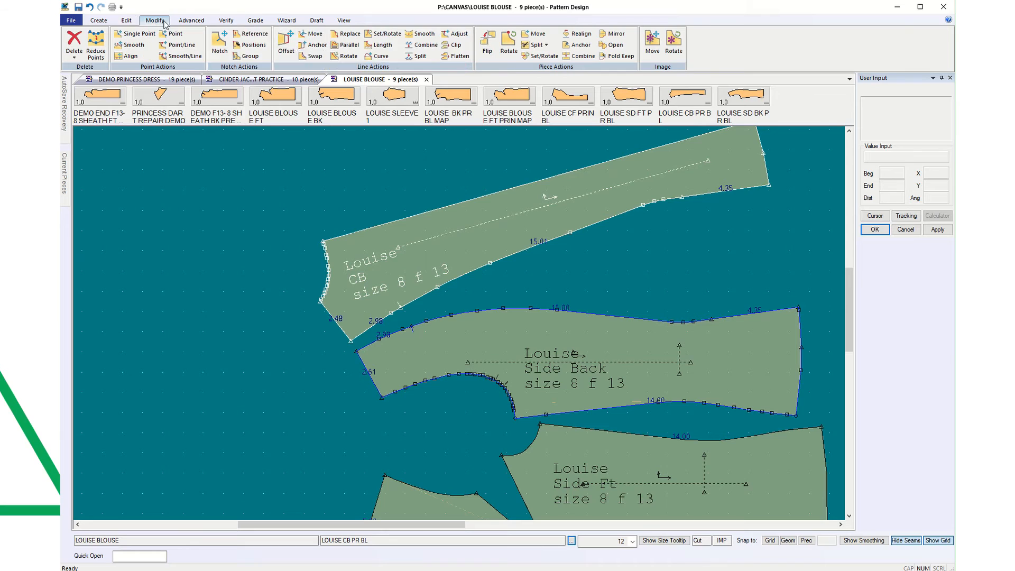
{"action": "left_click", "coordinate": [423, 45]}
{"action": "left_click", "coordinate": [760, 142]}
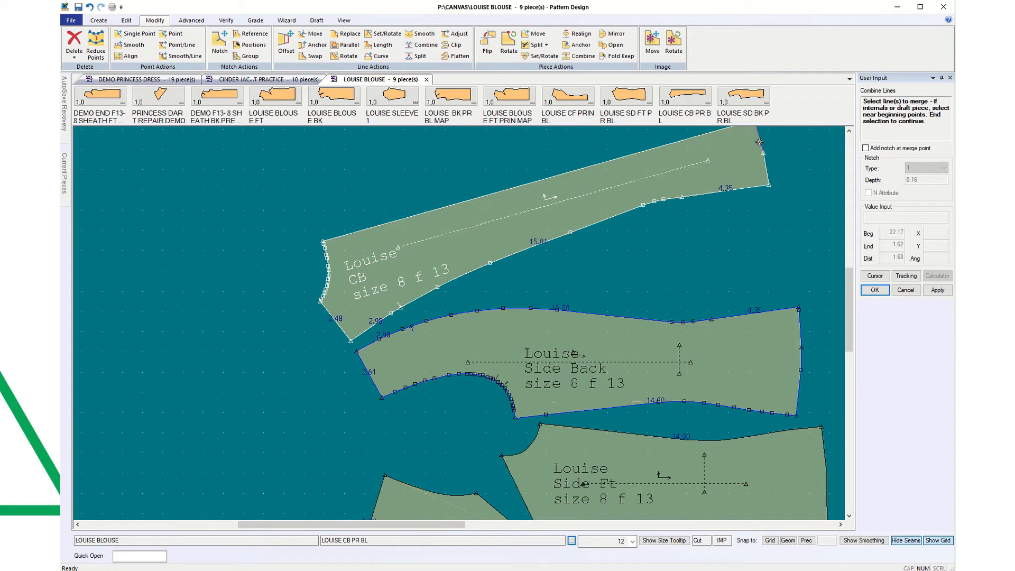
{"action": "right_click", "coordinate": [764, 168]}
{"action": "left_click", "coordinate": [782, 176]}
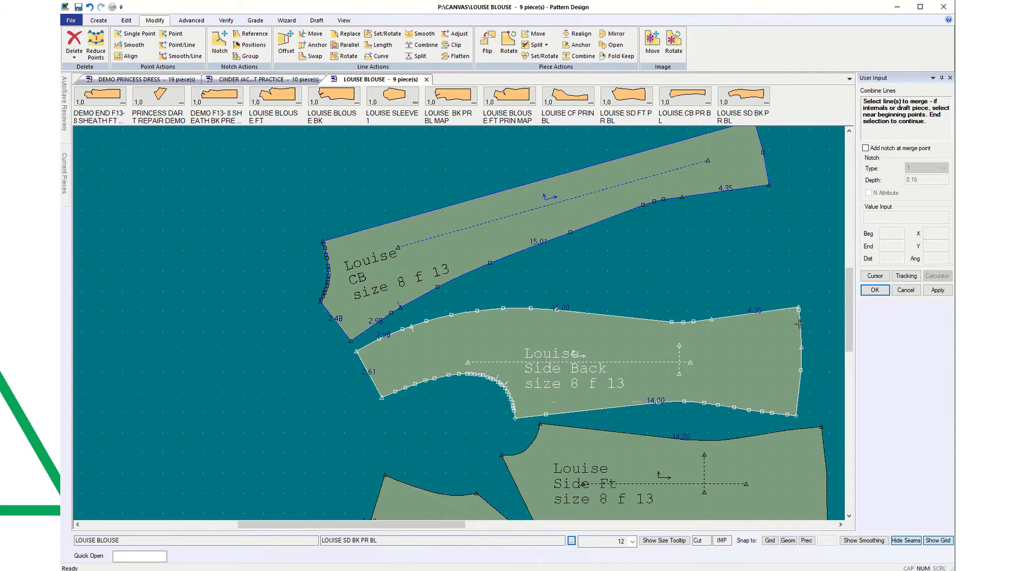
Step: Combine the two hem line segments of the Side Back piece into one line
{"action": "scroll", "coordinate": [805, 314], "scroll_direction": "up", "scroll_amount": 4}
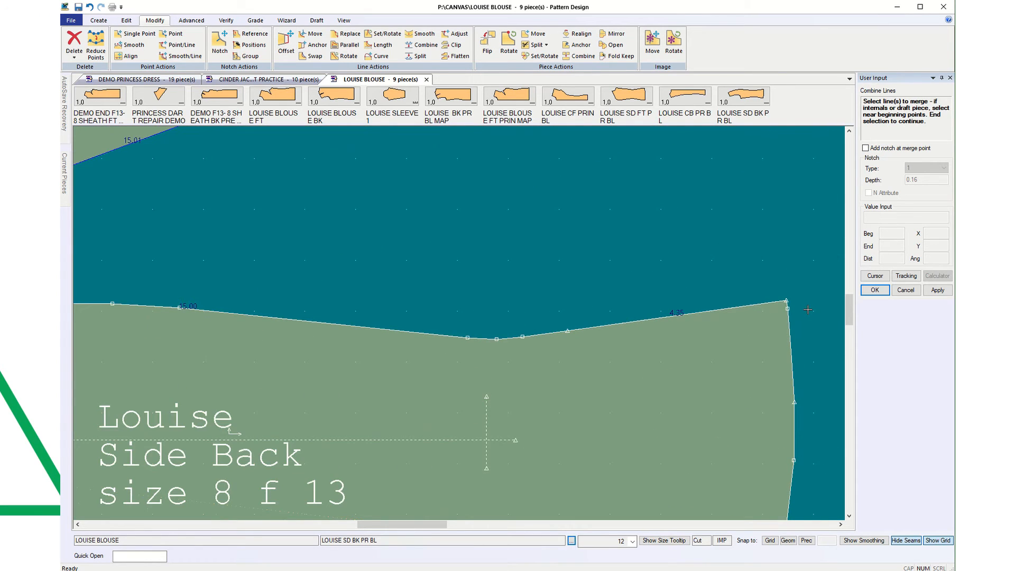
{"action": "left_click", "coordinate": [790, 334]}
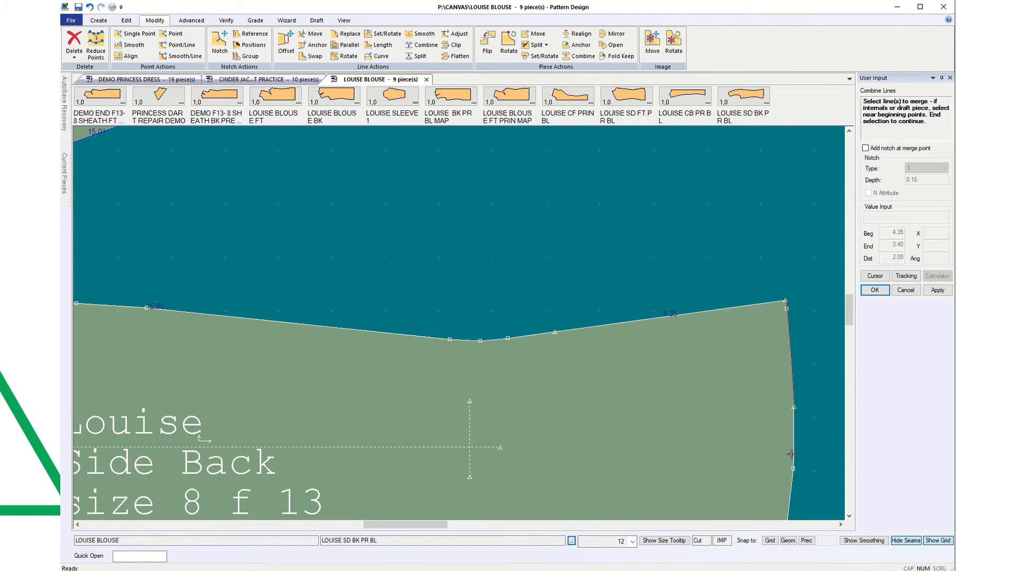
{"action": "left_click", "coordinate": [794, 438]}
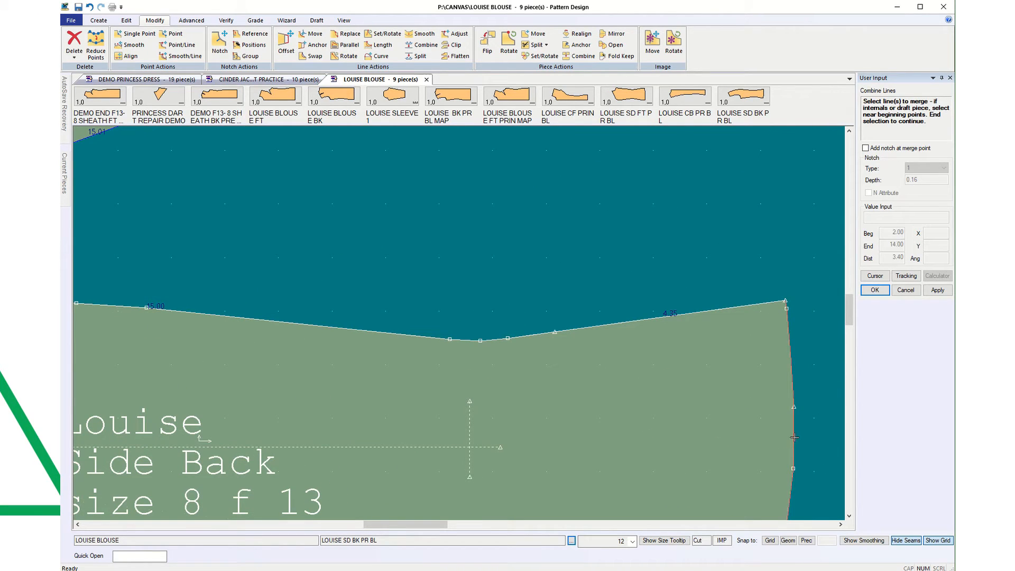
Step: Combine the 15.00 and 4.35 segments of the Side Back's princess seam into one line
{"action": "left_click", "coordinate": [538, 334]}
{"action": "left_click", "coordinate": [580, 330]}
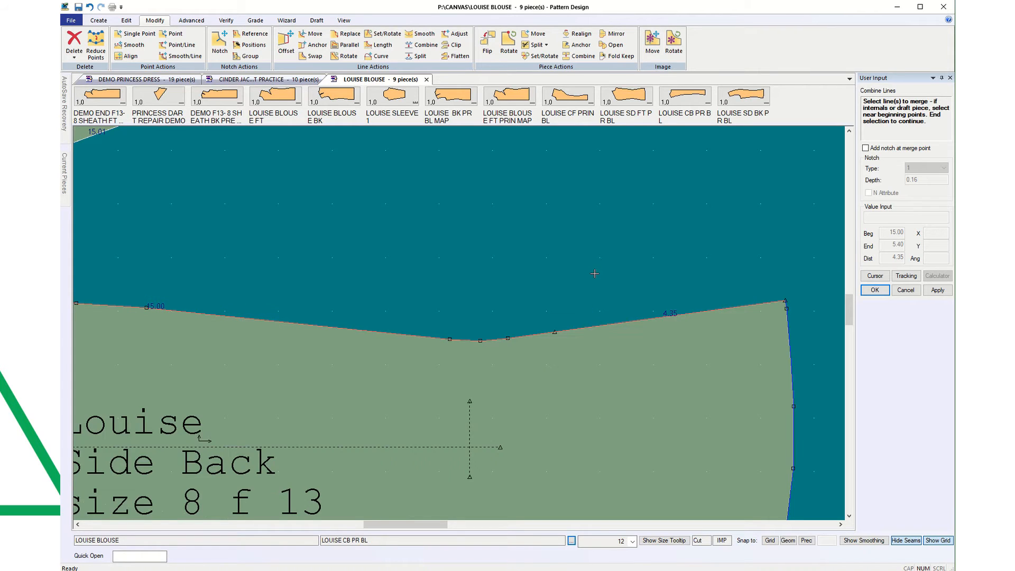
{"action": "left_click", "coordinate": [875, 289]}
{"action": "scroll", "coordinate": [587, 280], "scroll_direction": "down", "scroll_amount": 4}
{"action": "scroll", "coordinate": [587, 280], "scroll_direction": "down", "scroll_amount": 1}
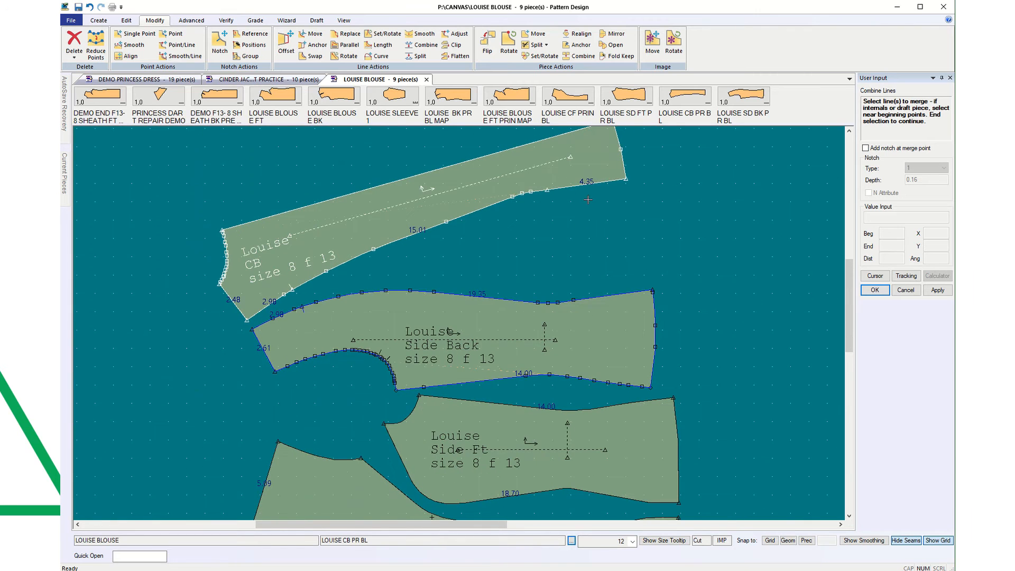
Step: Combine the 15.01 and 4.35 segments of the CB's princess seam into one line
{"action": "left_click", "coordinate": [573, 188]}
{"action": "left_click", "coordinate": [540, 194]}
{"action": "right_click", "coordinate": [563, 226]}
{"action": "left_click", "coordinate": [563, 226]}
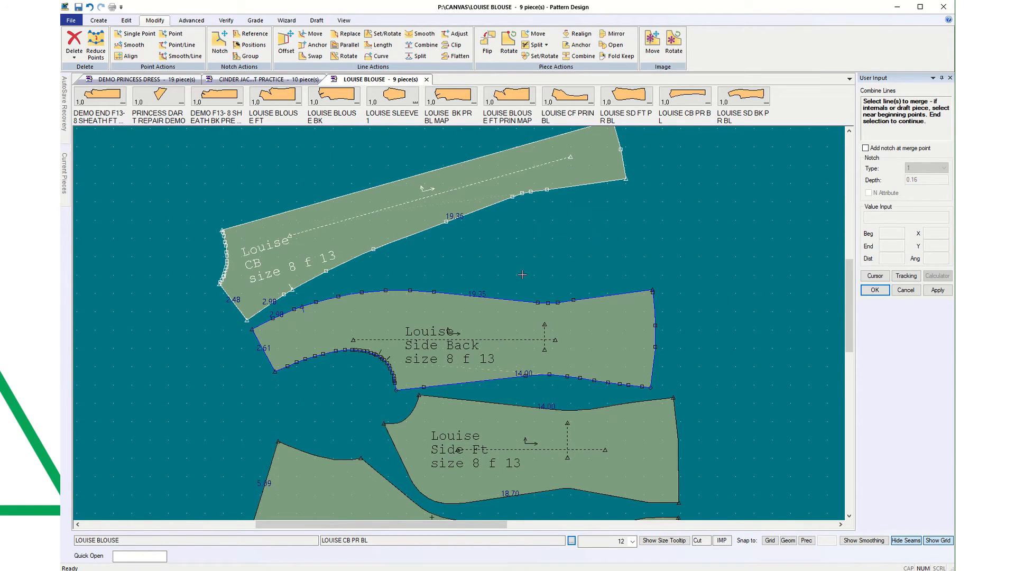
{"action": "left_click", "coordinate": [488, 319]}
Step: Start walking pieces with the Side Back's princess seam as the stationary line, its direction reversed to start at the hem
{"action": "left_click", "coordinate": [225, 21]}
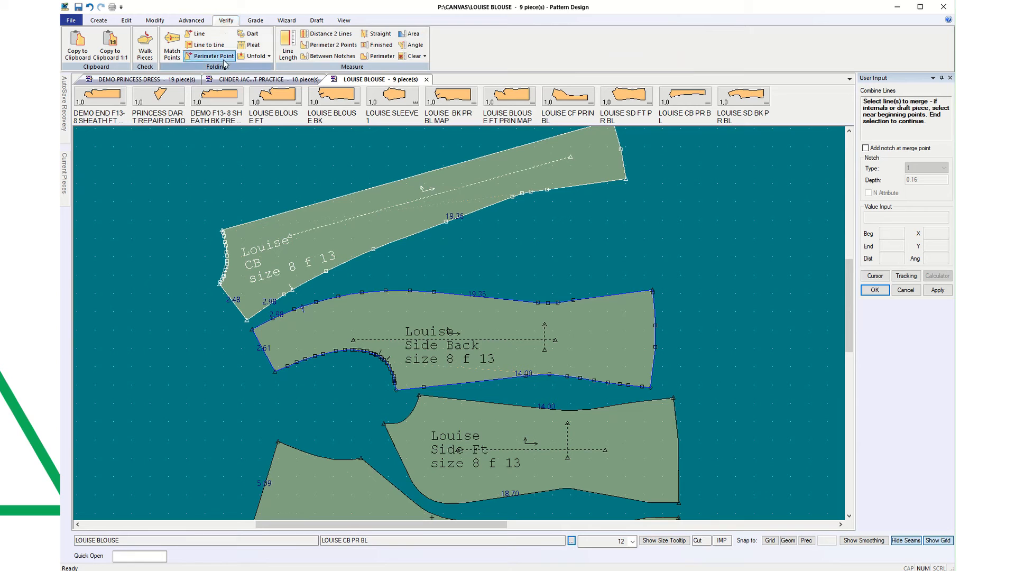
{"action": "left_click", "coordinate": [146, 48]}
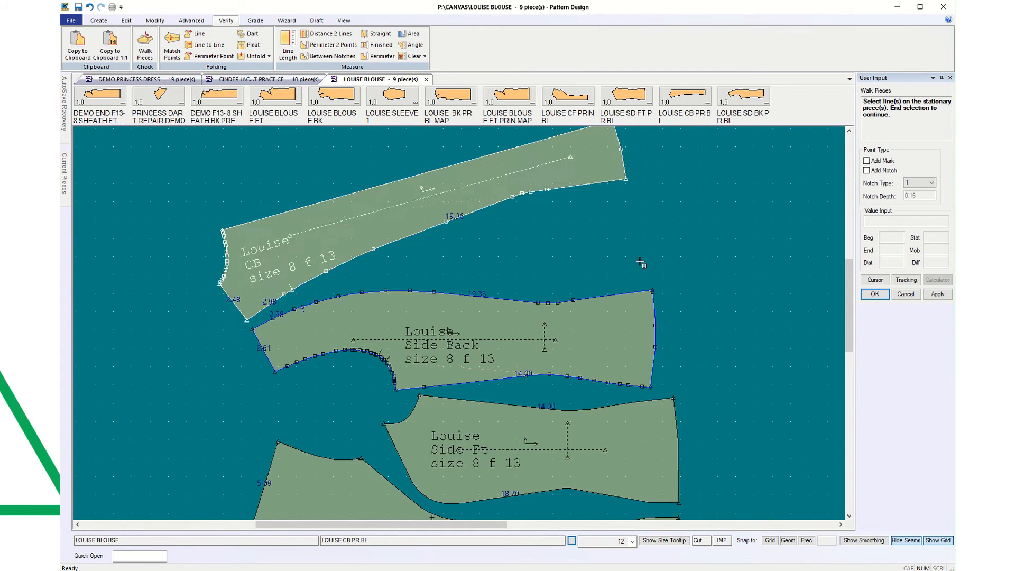
{"action": "left_click", "coordinate": [643, 293]}
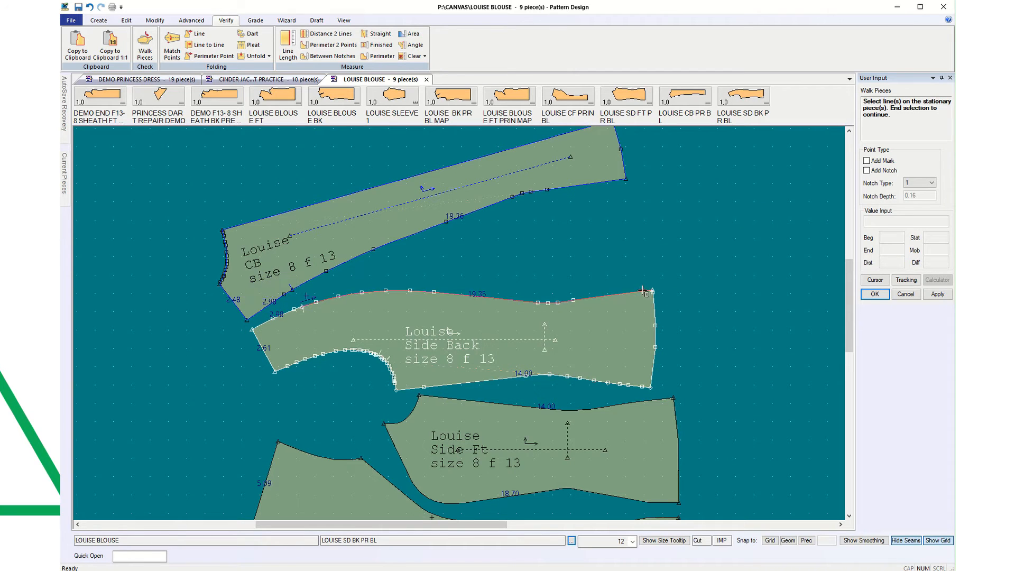
{"action": "right_click", "coordinate": [626, 241]}
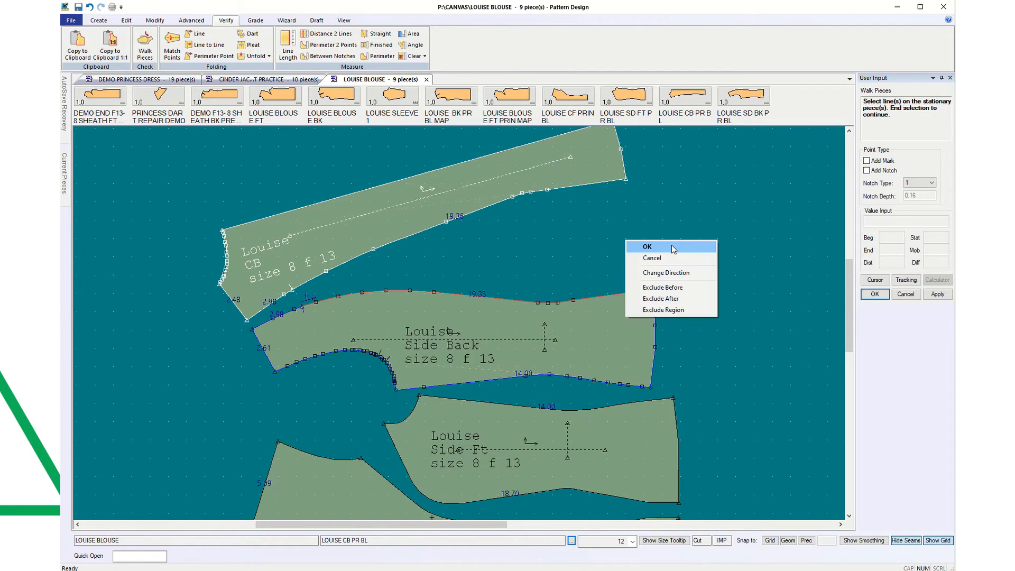
{"action": "left_click", "coordinate": [668, 272]}
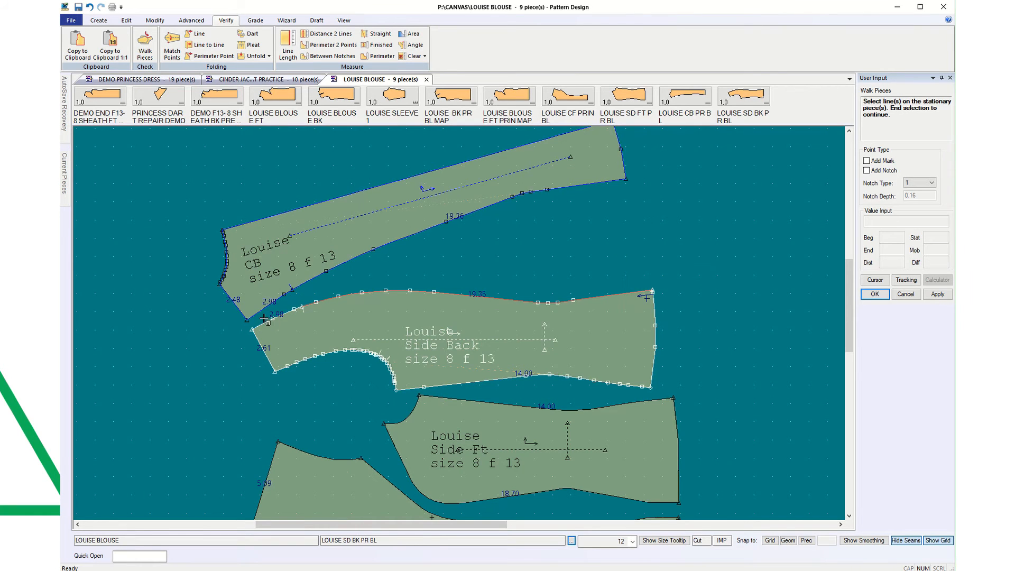
{"action": "left_click", "coordinate": [613, 183]}
{"action": "left_click", "coordinate": [866, 291]}
Step: Walk the CB's princess seam along the Side Back's from the hem to compare them, and leave the command without adding marks or notches
{"action": "left_click", "coordinate": [607, 188]}
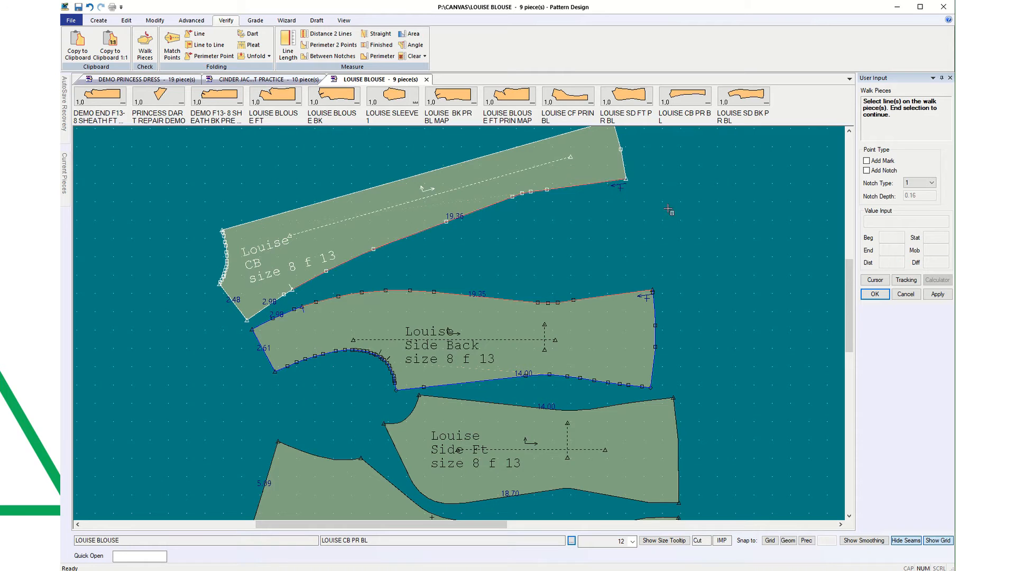
{"action": "right_click", "coordinate": [663, 229]}
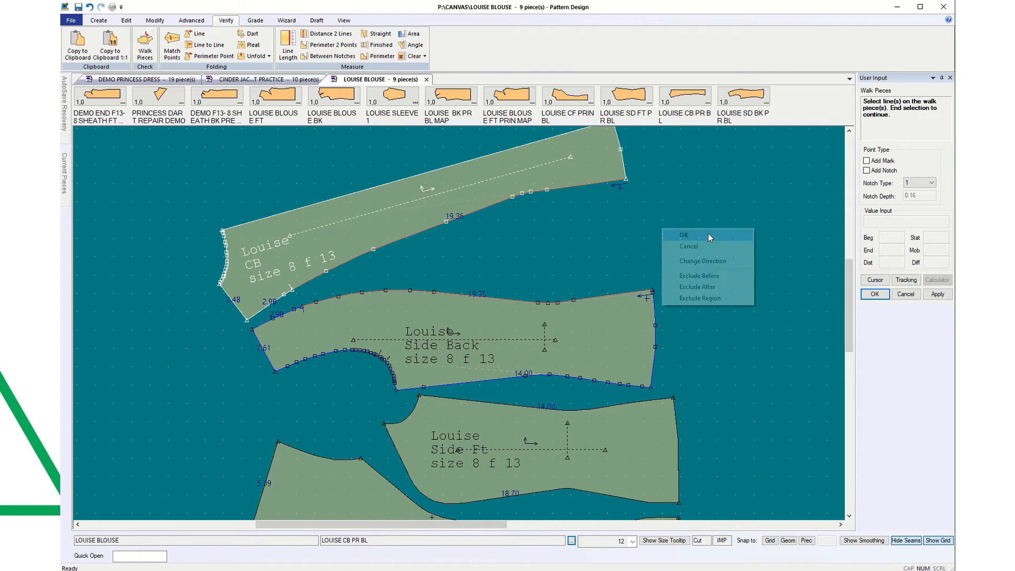
{"action": "left_click", "coordinate": [675, 236]}
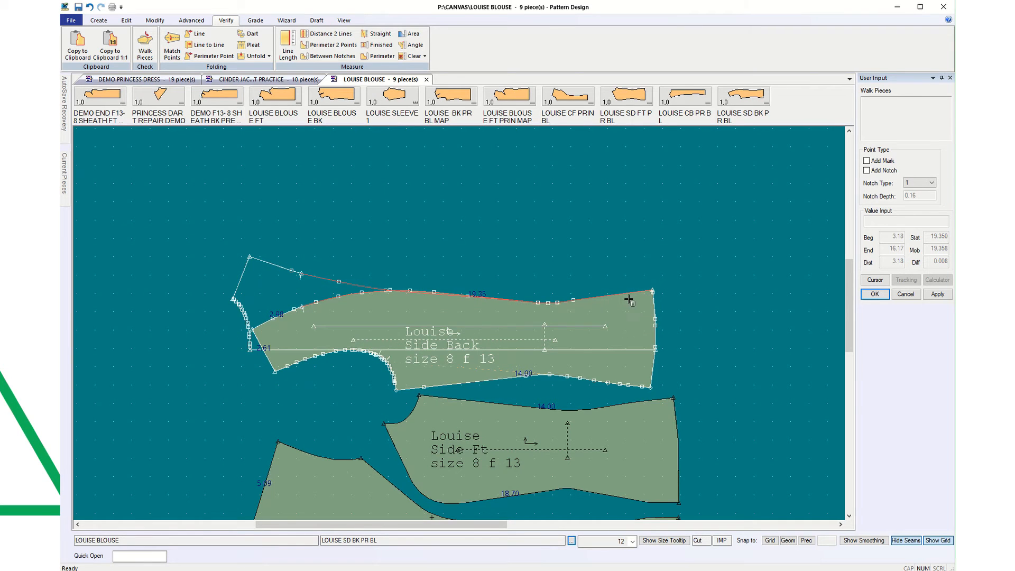
{"action": "scroll", "coordinate": [632, 300], "scroll_direction": "up", "scroll_amount": 1}
{"action": "scroll", "coordinate": [632, 300], "scroll_direction": "up", "scroll_amount": 2}
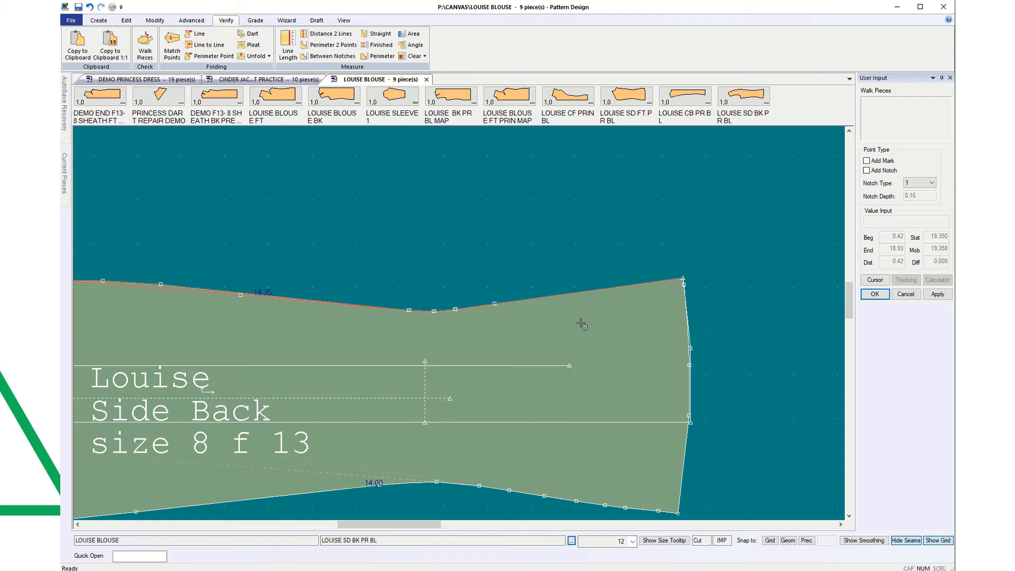
{"action": "left_click", "coordinate": [908, 294]}
{"action": "scroll", "coordinate": [591, 337], "scroll_direction": "down", "scroll_amount": 3}
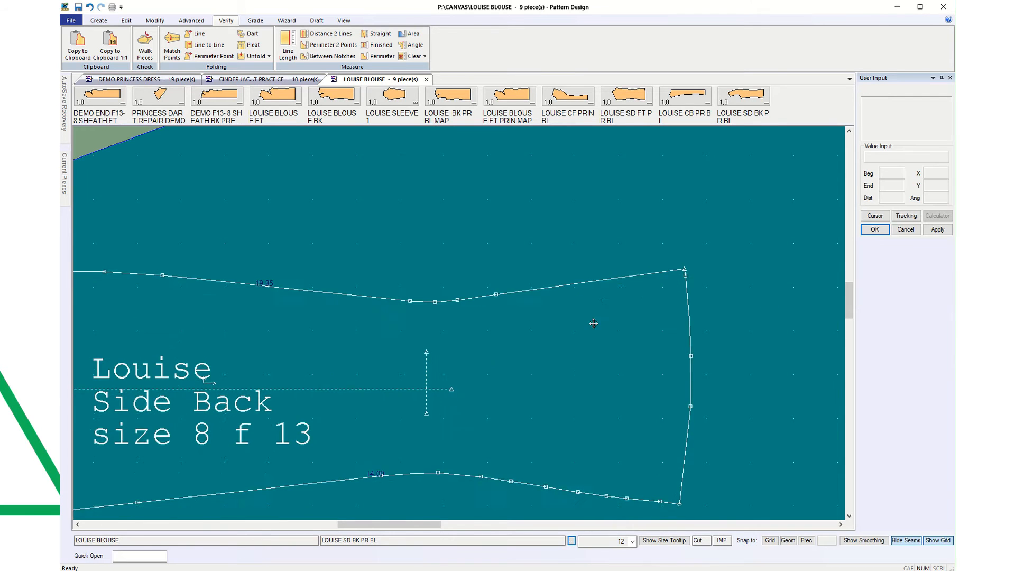
{"action": "scroll", "coordinate": [634, 306], "scroll_direction": "down", "scroll_amount": 2}
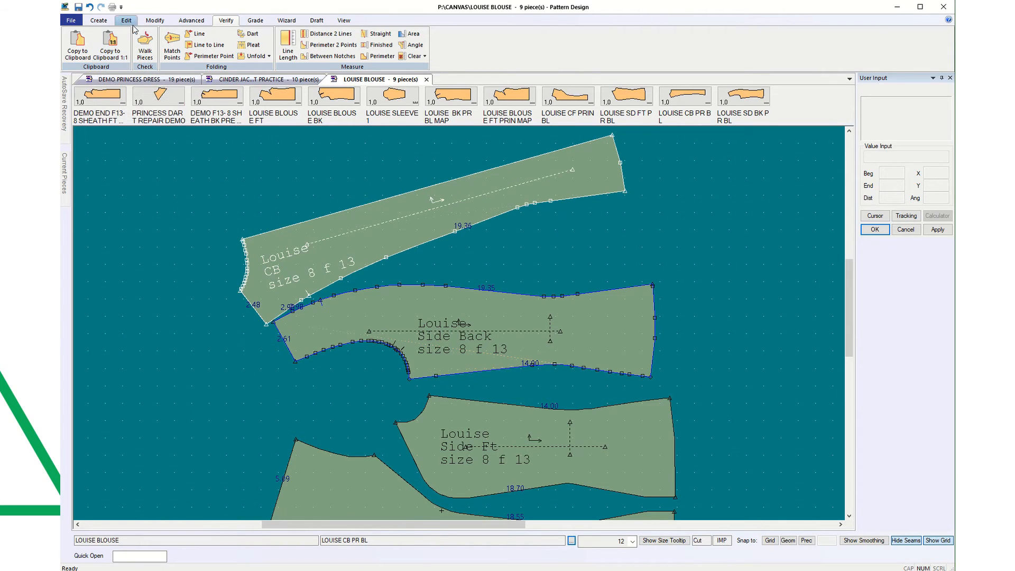
Step: Add a standard type 1 notch on the CB's princess seam at the curve point just below the waist
{"action": "left_click", "coordinate": [101, 21]}
{"action": "left_click", "coordinate": [123, 42]}
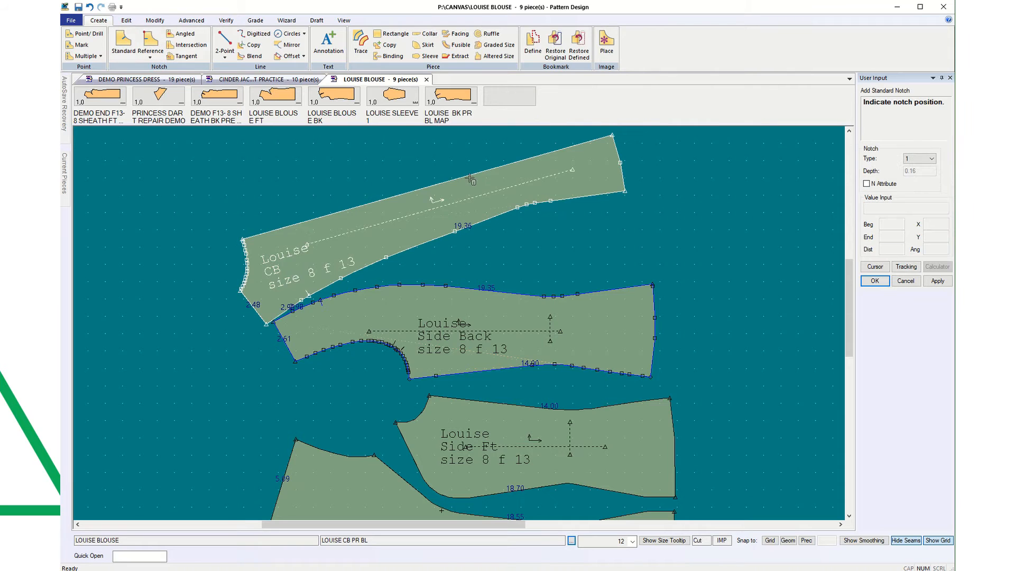
{"action": "left_click", "coordinate": [550, 199]}
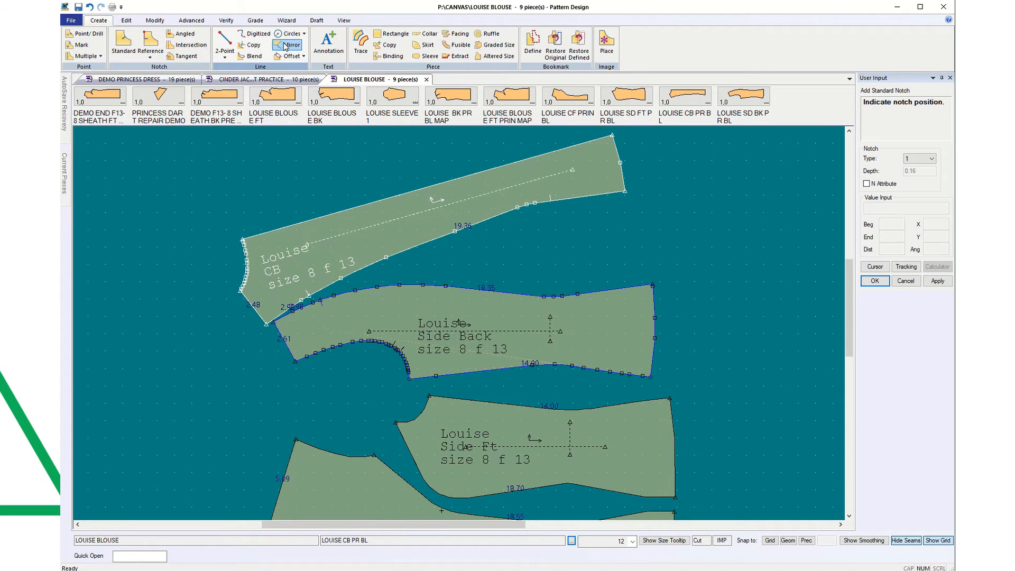
Step: Split the CB's princess seam at the new notch and the Side Back's princess seam at the corresponding point below the waist
{"action": "left_click", "coordinate": [155, 20]}
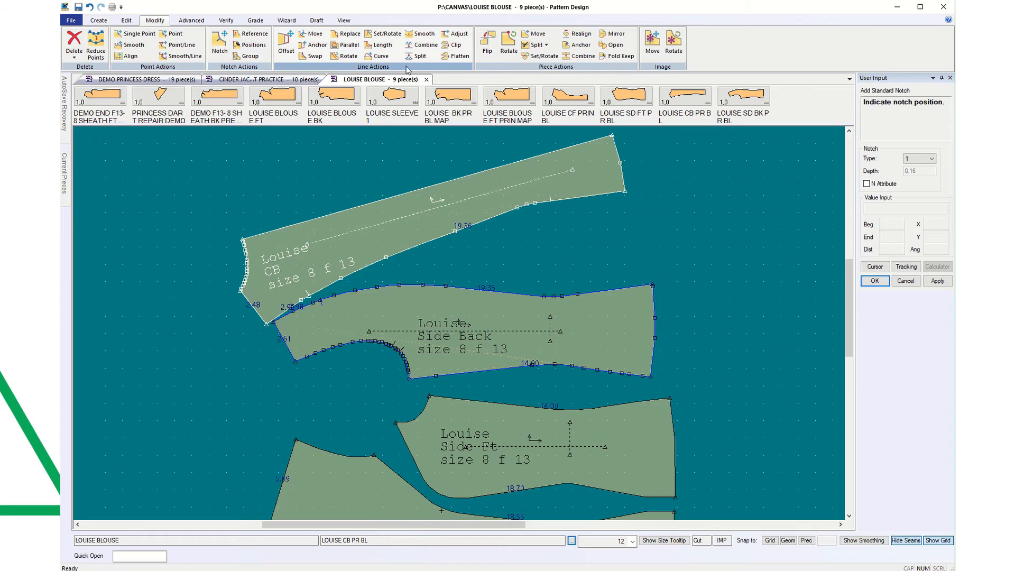
{"action": "left_click", "coordinate": [422, 55]}
{"action": "left_click", "coordinate": [578, 199]}
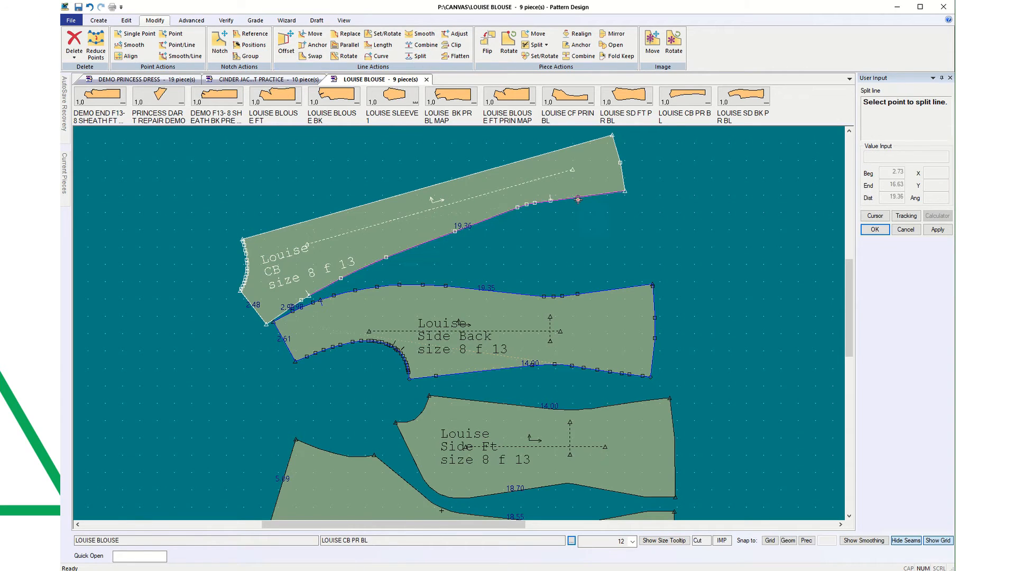
{"action": "left_click", "coordinate": [551, 203]}
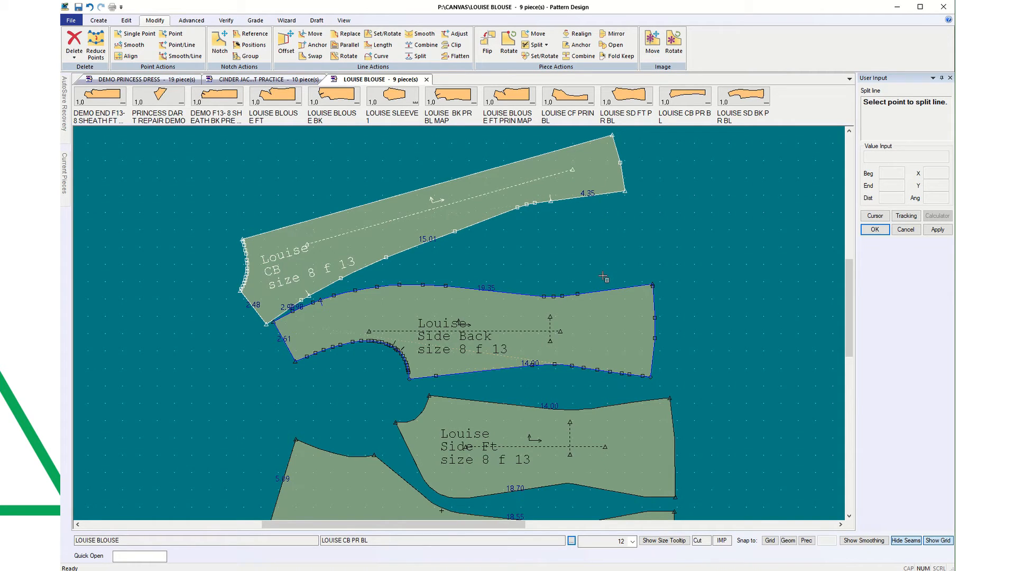
{"action": "left_click", "coordinate": [578, 294]}
Step: Add a standard type 1 notch at the split point on the Side Back's princess seam to match the CB notch
{"action": "left_click", "coordinate": [98, 20]}
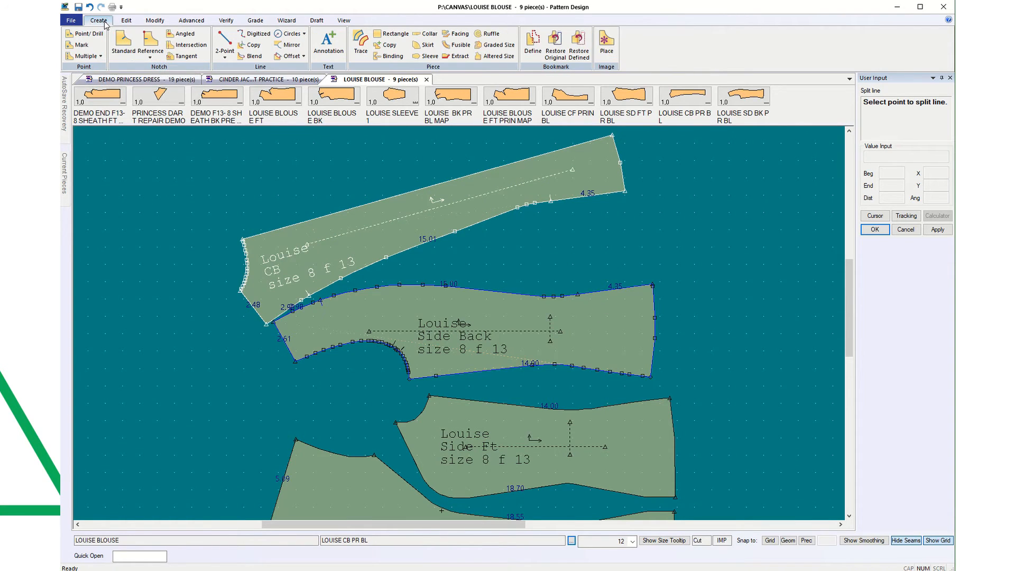
{"action": "left_click", "coordinate": [120, 45]}
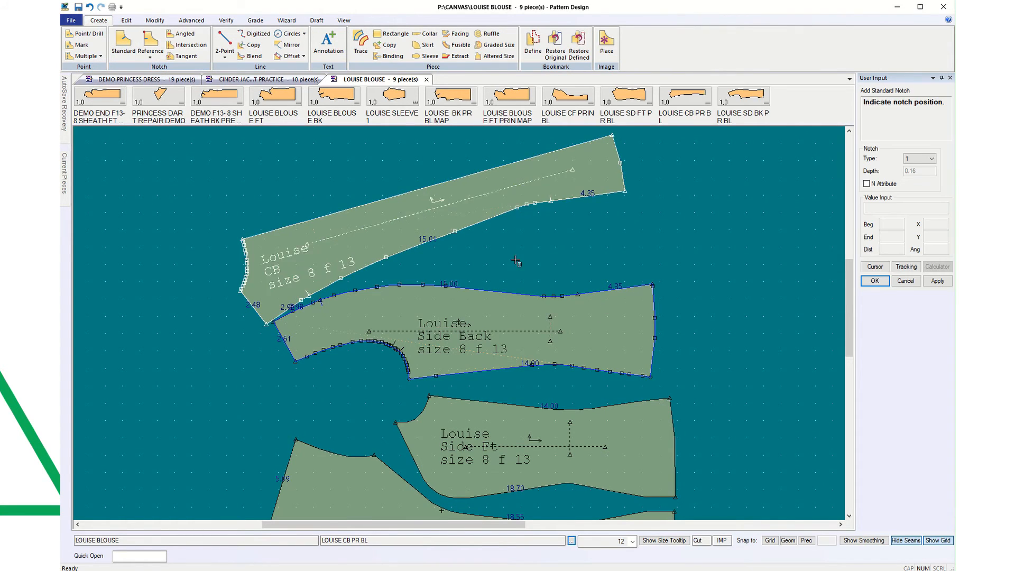
{"action": "left_click", "coordinate": [579, 292]}
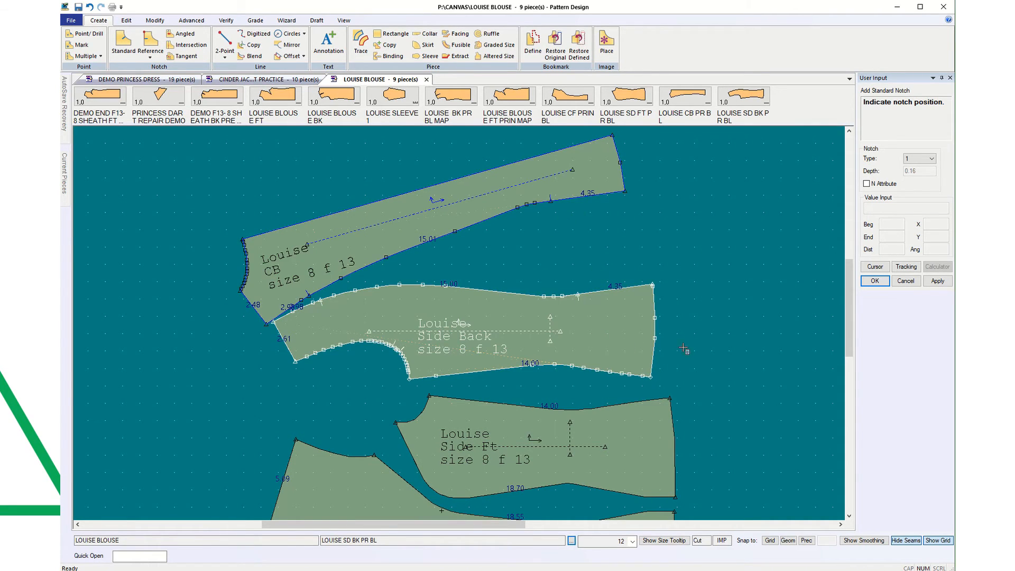
Step: Combine all segments of the CB's princess seam from shoulder to hem into one line without a merge notch
{"action": "left_click", "coordinate": [154, 20]}
{"action": "left_click", "coordinate": [422, 45]}
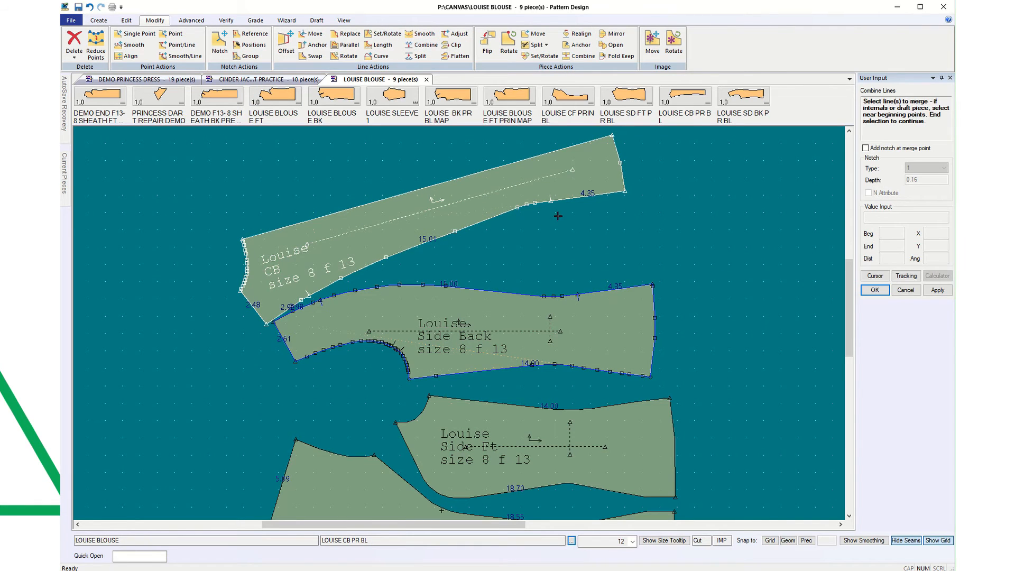
{"action": "left_click", "coordinate": [500, 217]}
{"action": "left_click", "coordinate": [279, 314]}
{"action": "right_click", "coordinate": [497, 265]}
{"action": "left_click", "coordinate": [498, 264]}
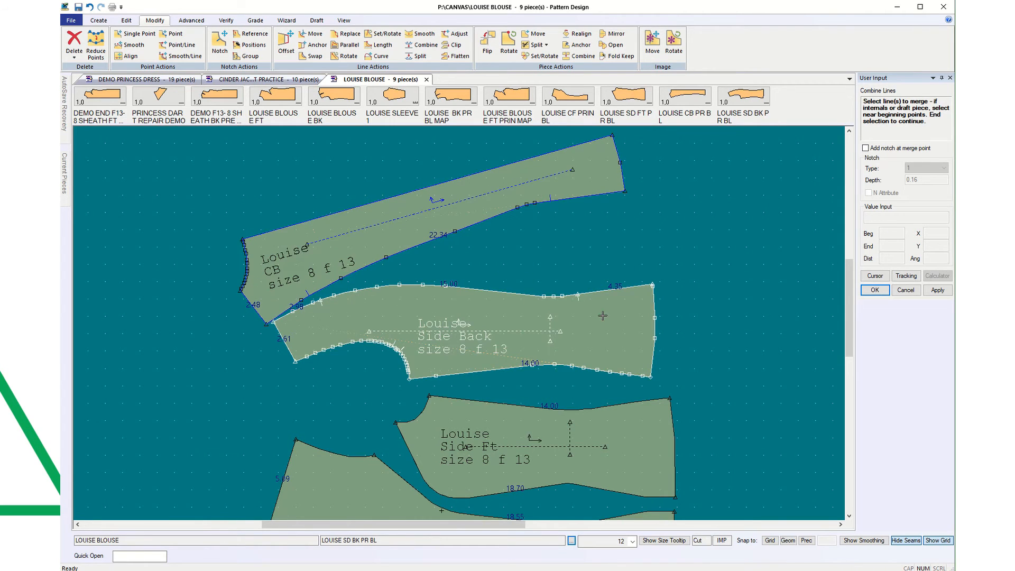
Step: Combine all segments of the Side Back's princess seam from shoulder to hem into one line without a merge notch
{"action": "left_click", "coordinate": [362, 289]}
{"action": "left_click", "coordinate": [596, 291]}
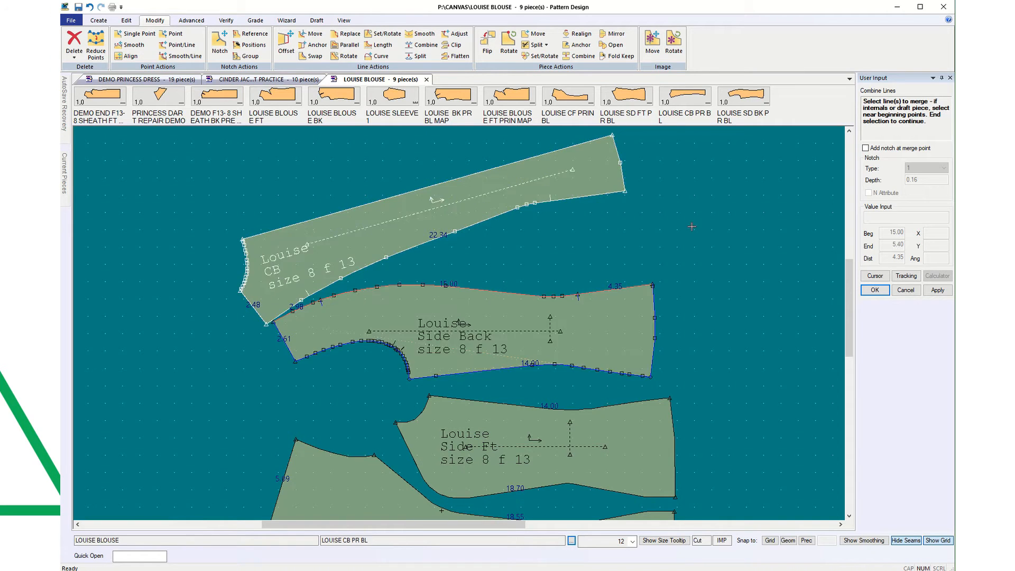
{"action": "right_click", "coordinate": [692, 236]}
{"action": "left_click", "coordinate": [693, 237]}
{"action": "scroll", "coordinate": [689, 316], "scroll_direction": "up", "scroll_amount": 1}
{"action": "scroll", "coordinate": [681, 302], "scroll_direction": "up", "scroll_amount": 3}
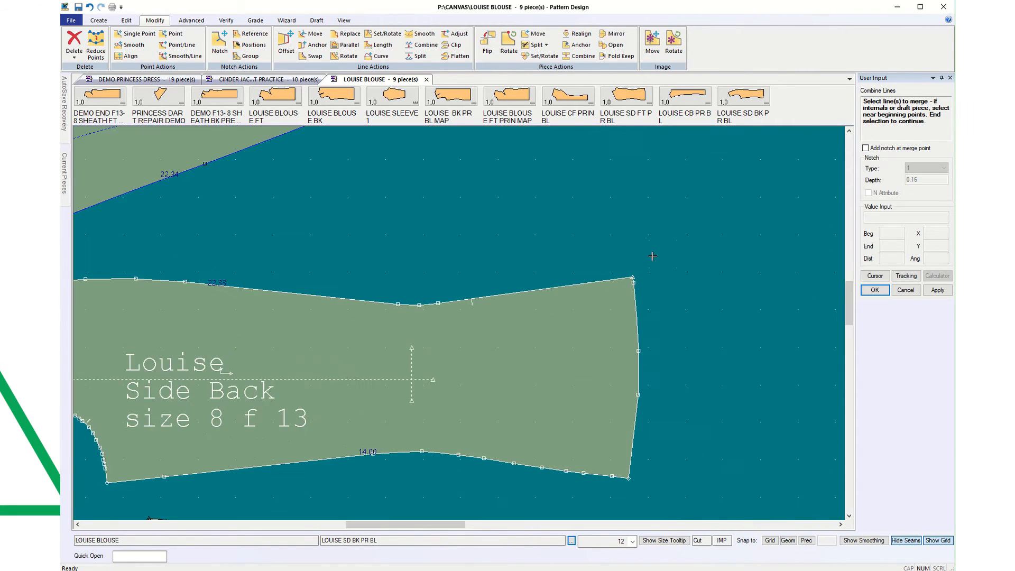
{"action": "scroll", "coordinate": [646, 365], "scroll_direction": "down", "scroll_amount": 5}
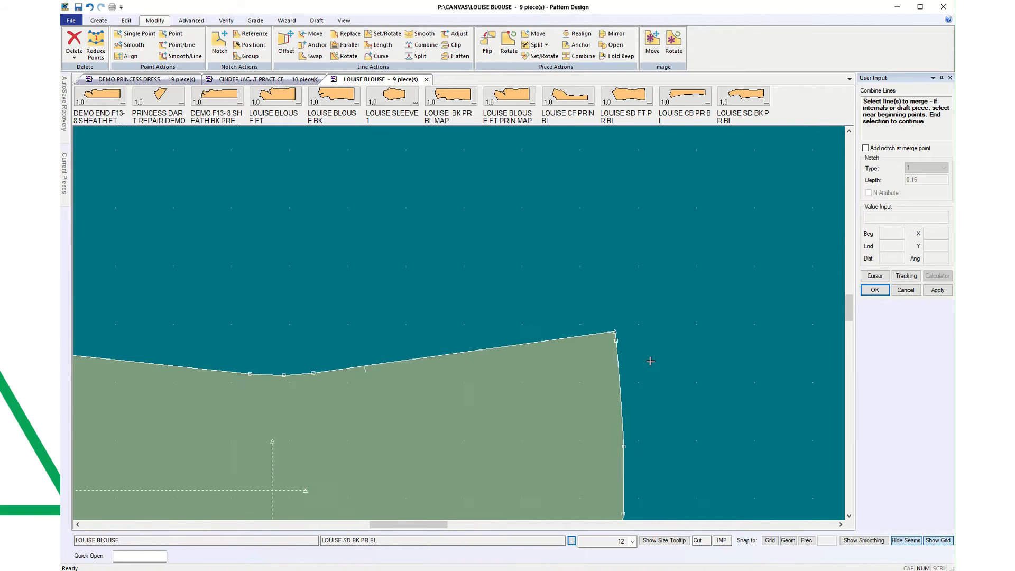
{"action": "scroll", "coordinate": [656, 356], "scroll_direction": "down", "scroll_amount": 1}
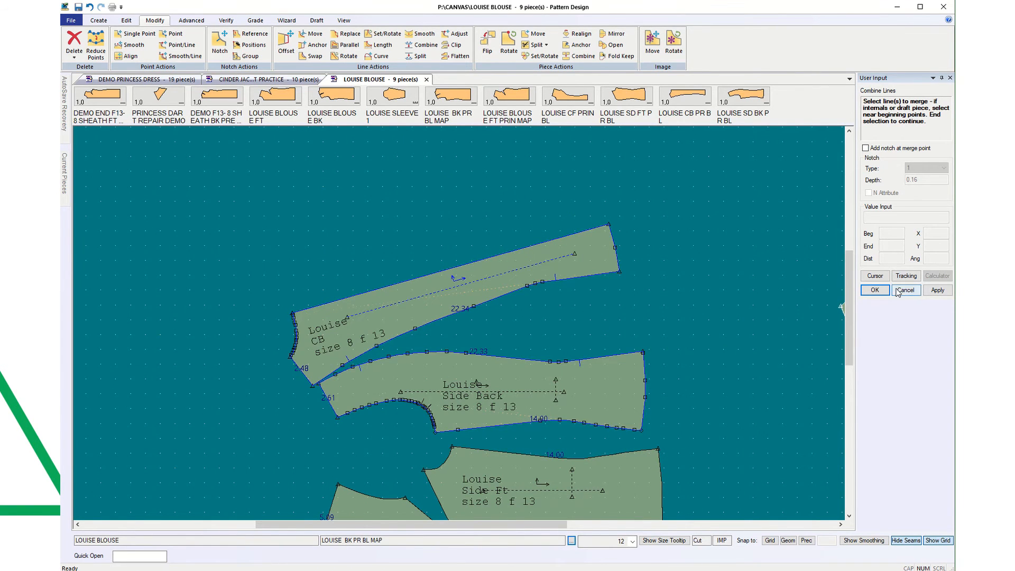
Step: Realign the CB piece to its grain line and move the Side Back piece up against its princess seam
{"action": "left_click", "coordinate": [875, 290]}
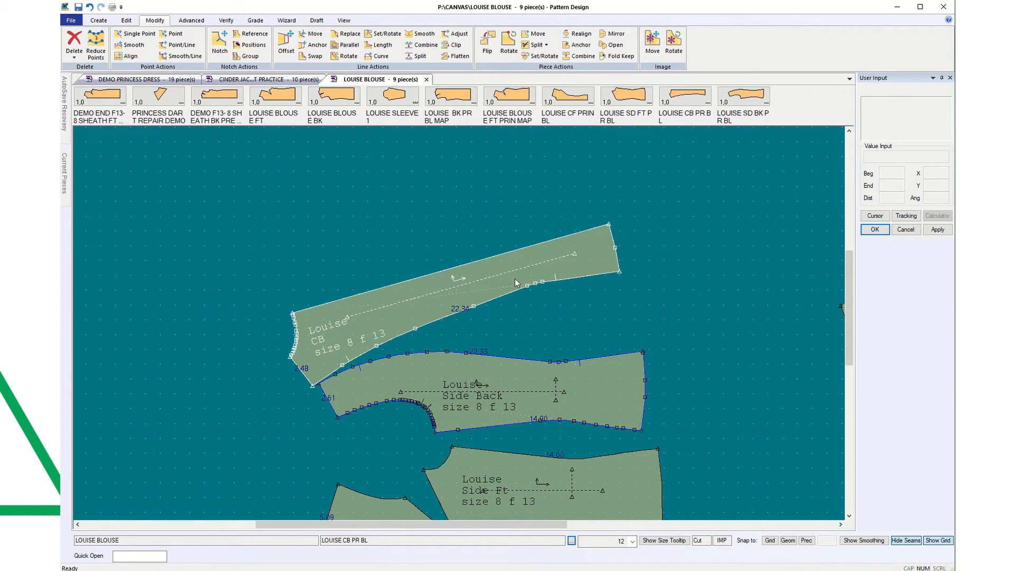
{"action": "left_click", "coordinate": [579, 33]}
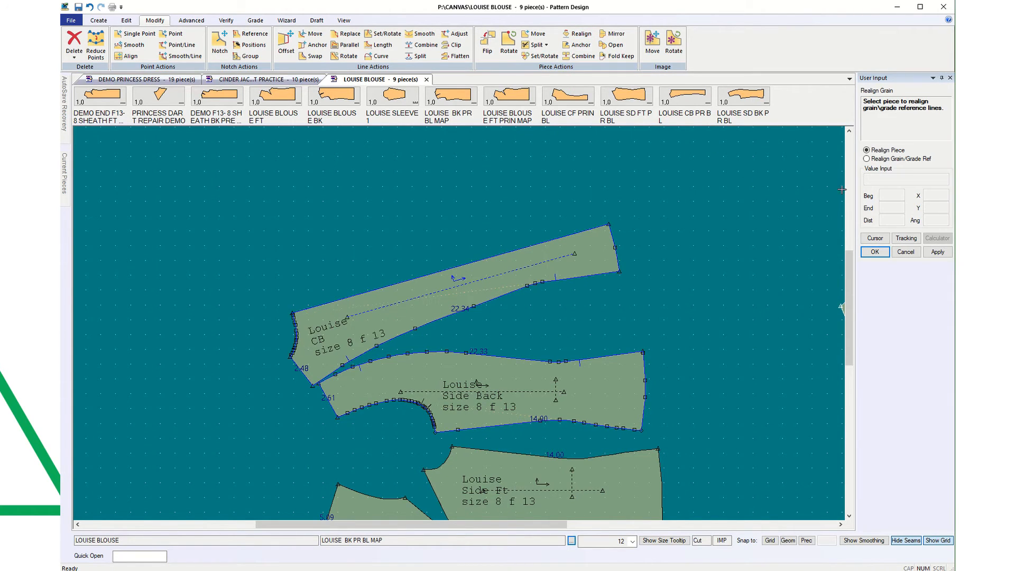
{"action": "left_click", "coordinate": [476, 295]}
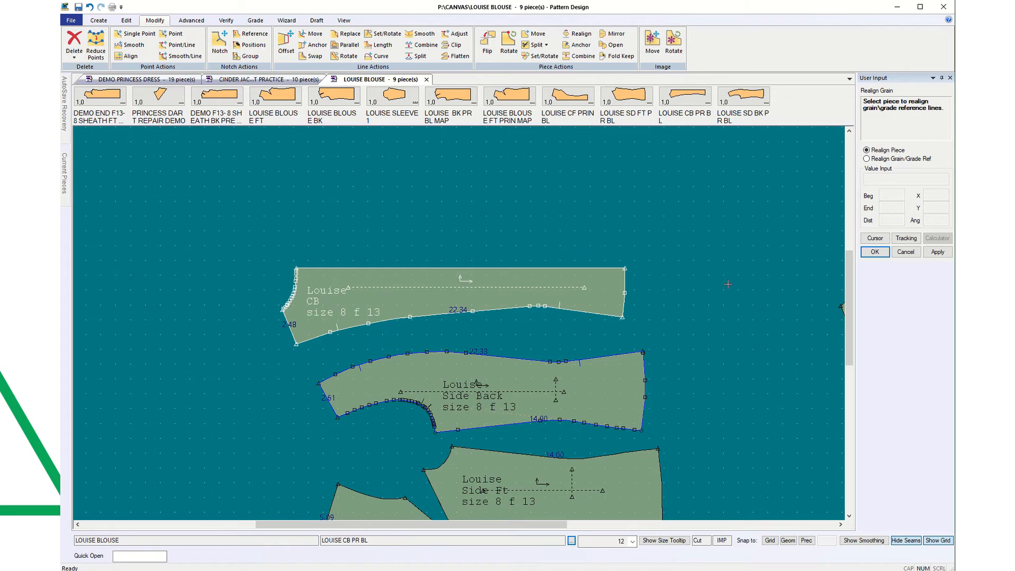
{"action": "left_click", "coordinate": [875, 251]}
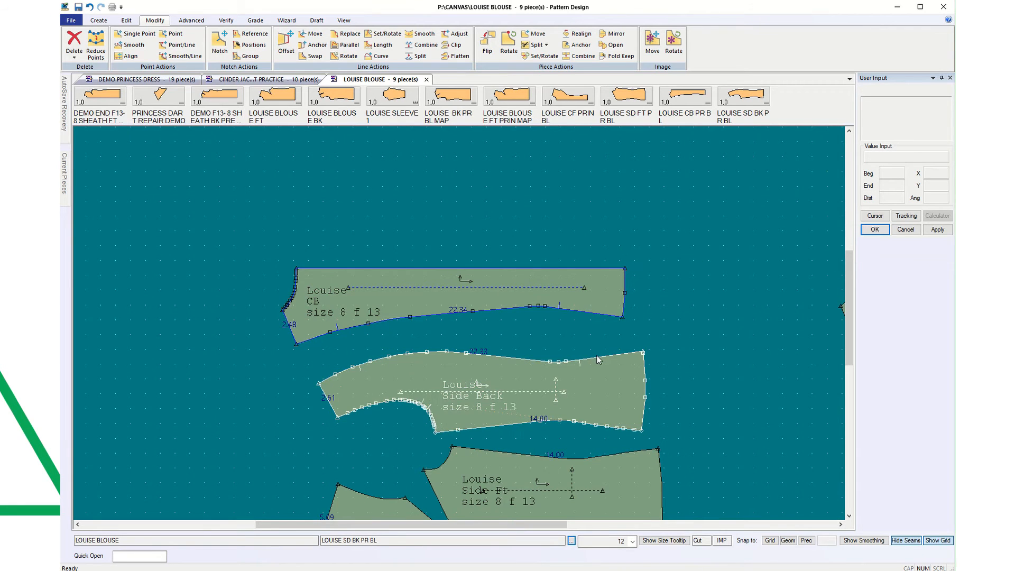
{"action": "left_click", "coordinate": [886, 232]}
{"action": "left_click_drag", "start_coordinate": [512, 402], "coordinate": [490, 369]}
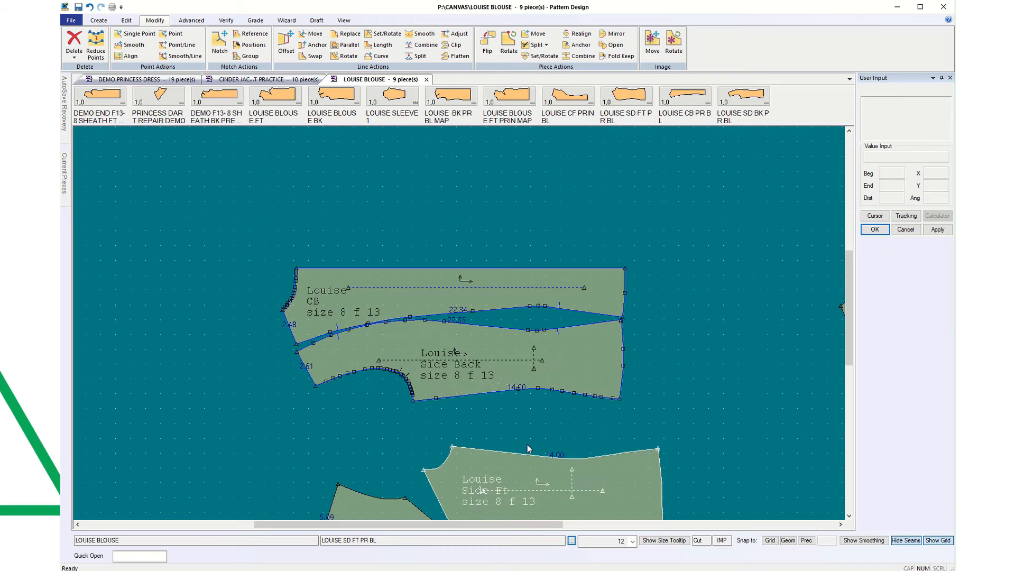
{"action": "left_click_drag", "start_coordinate": [851, 283], "coordinate": [851, 314]}
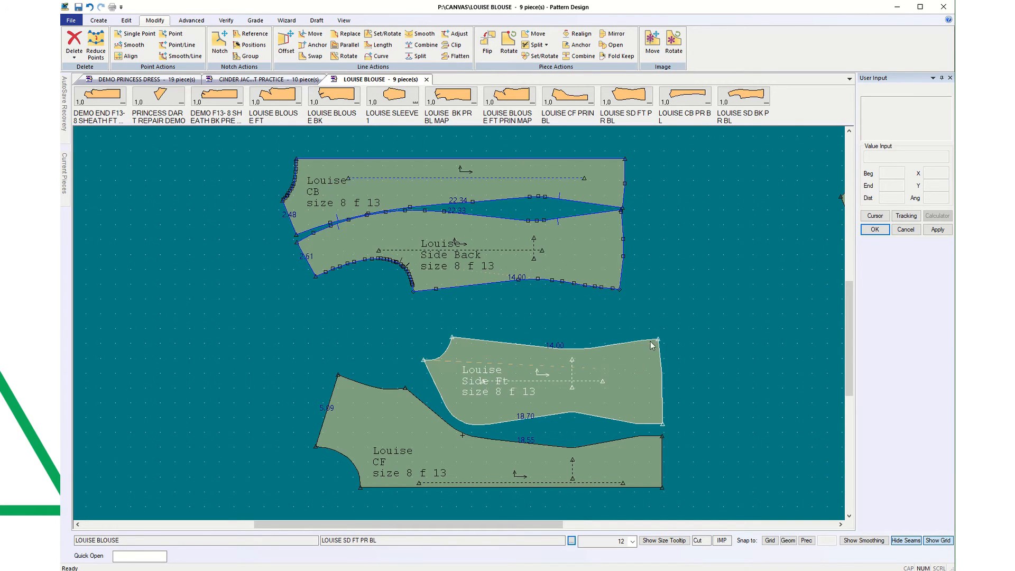
{"action": "left_click", "coordinate": [537, 284]}
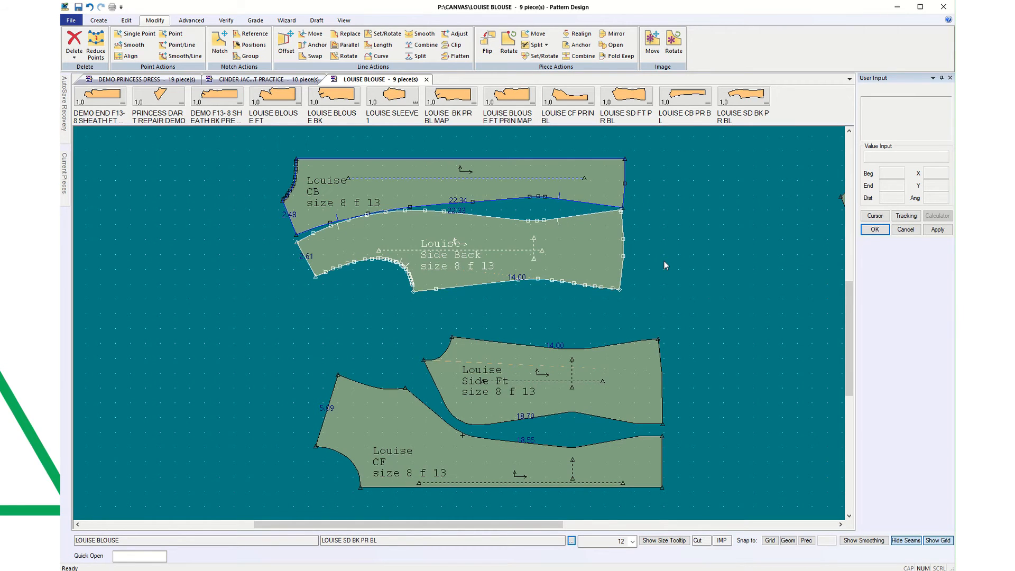
{"action": "scroll", "coordinate": [545, 484], "scroll_direction": "up", "scroll_amount": 5}
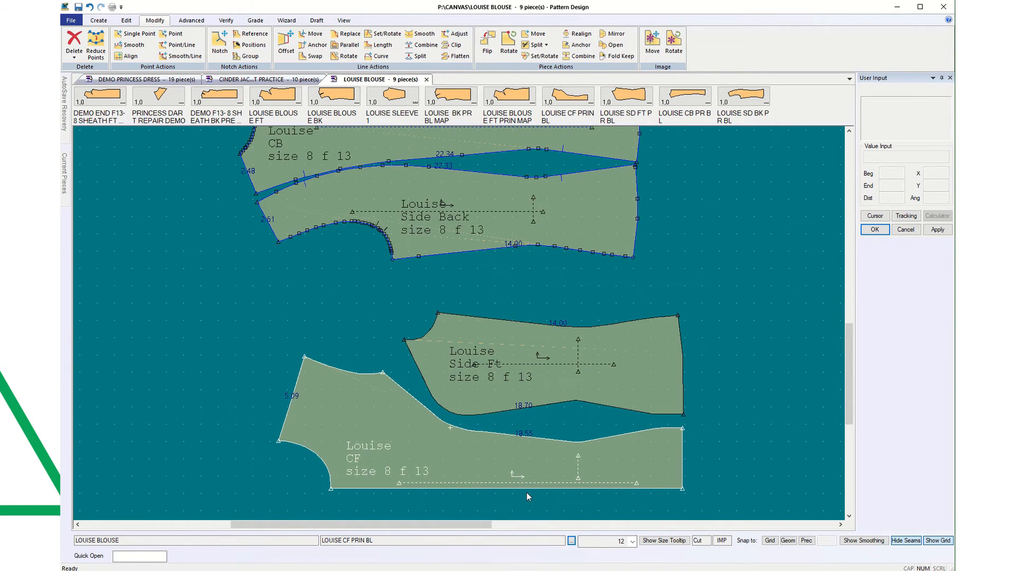
{"action": "scroll", "coordinate": [508, 482], "scroll_direction": "down", "scroll_amount": 3}
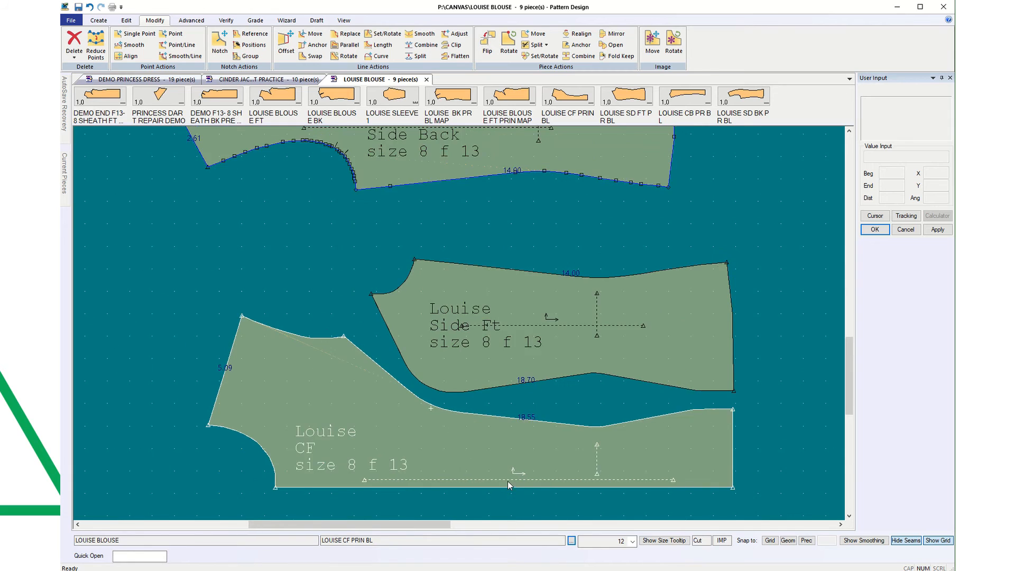
{"action": "left_click", "coordinate": [509, 273]}
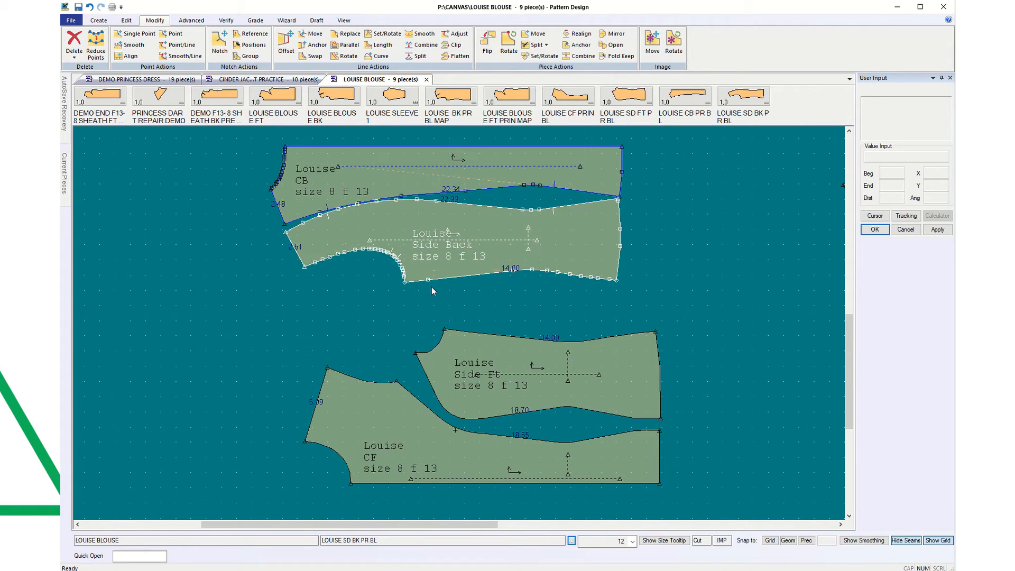
{"action": "left_click", "coordinate": [576, 153]}
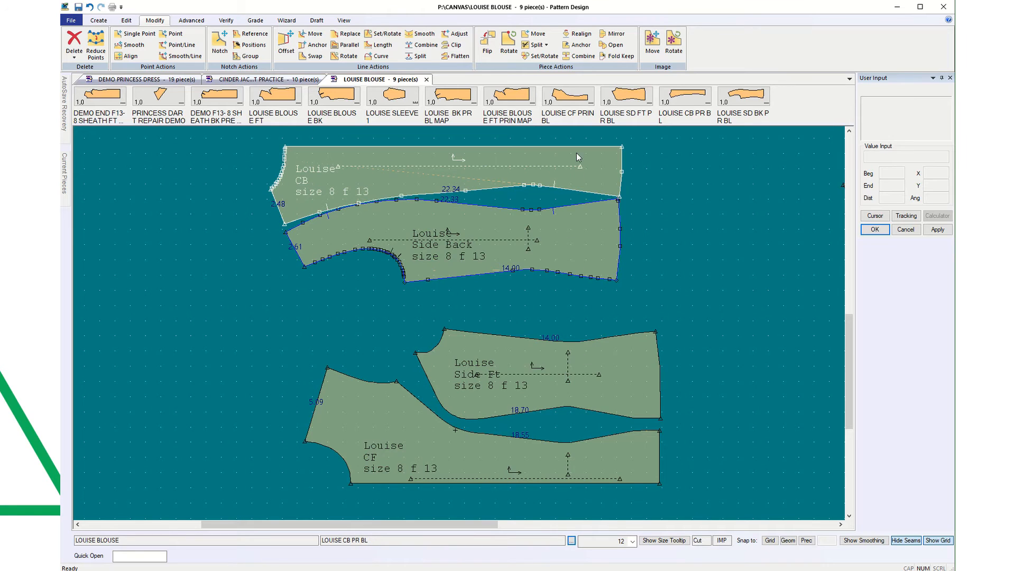
{"action": "left_click", "coordinate": [544, 56]}
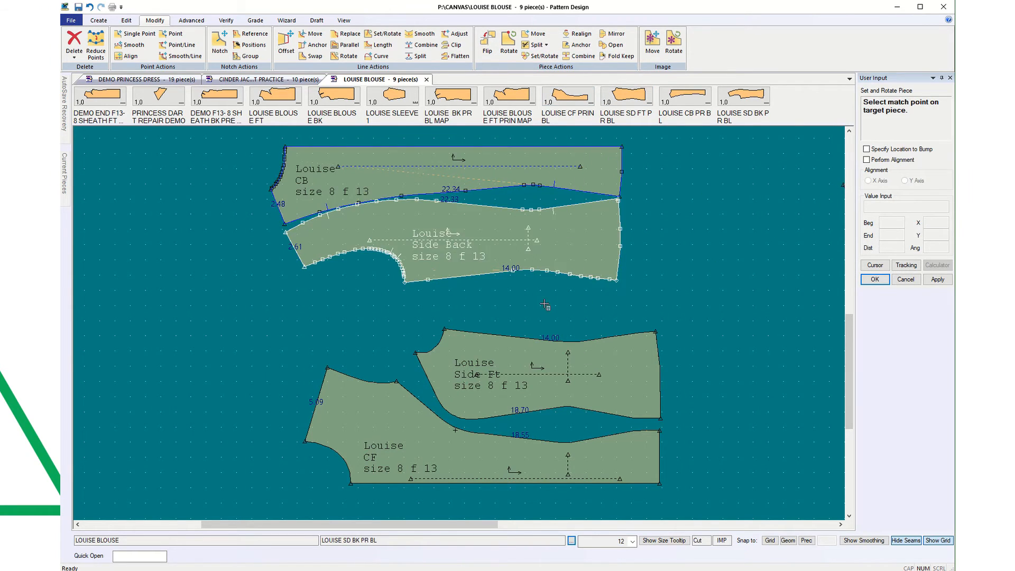
{"action": "left_click", "coordinate": [407, 284]}
{"action": "left_click", "coordinate": [456, 277]}
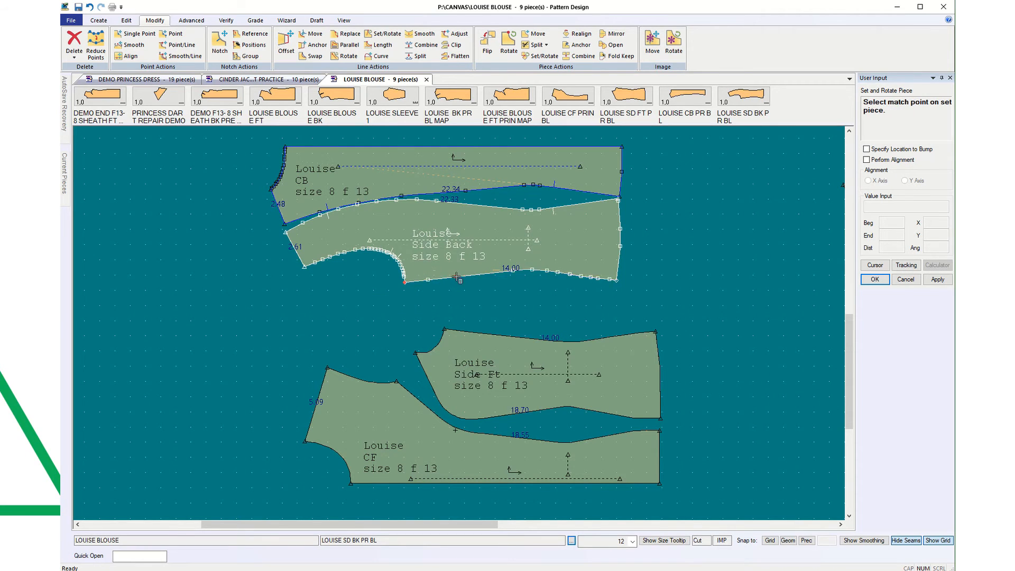
{"action": "left_click", "coordinate": [465, 333]}
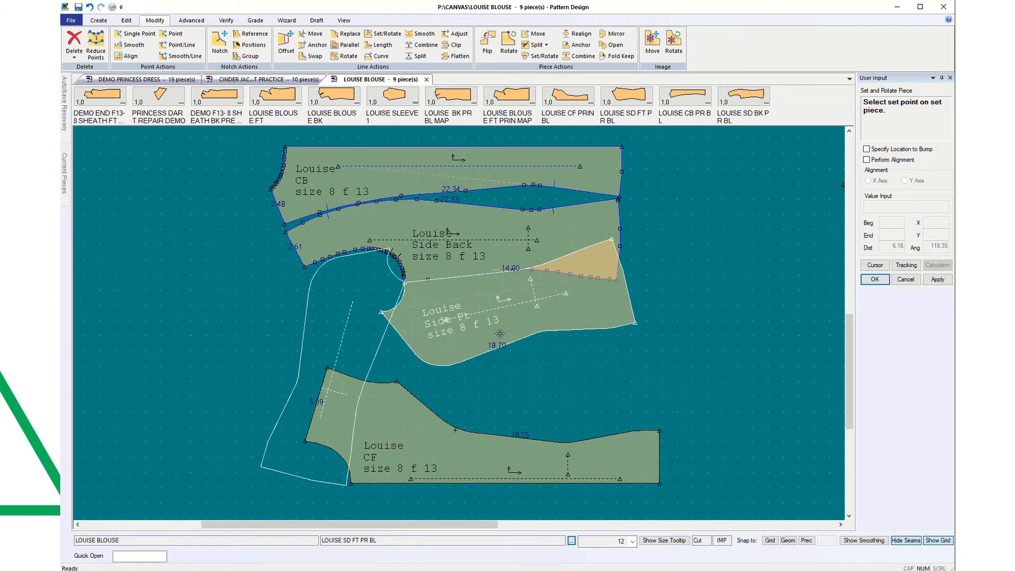
{"action": "left_click", "coordinate": [874, 280]}
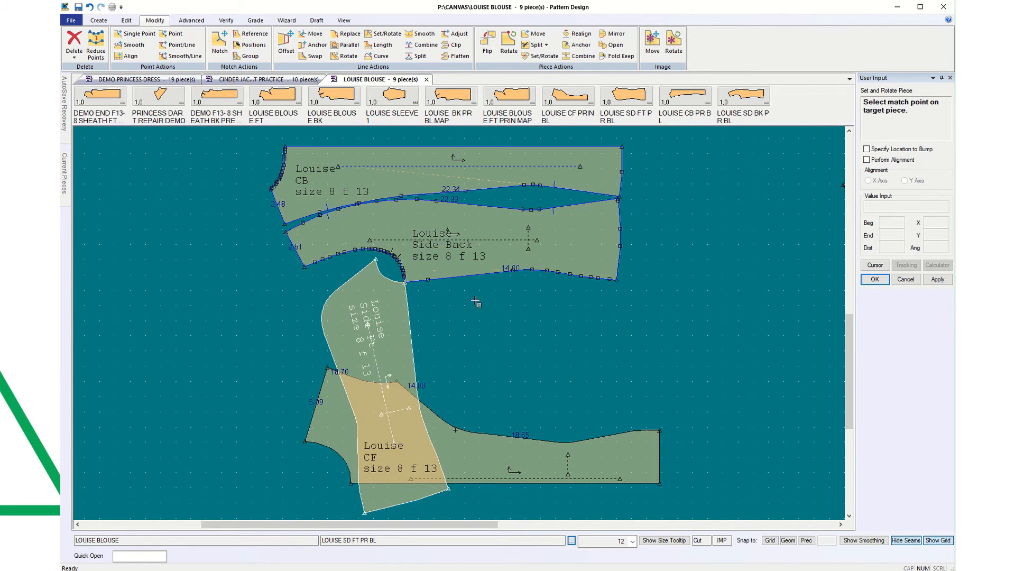
{"action": "left_click", "coordinate": [907, 281]}
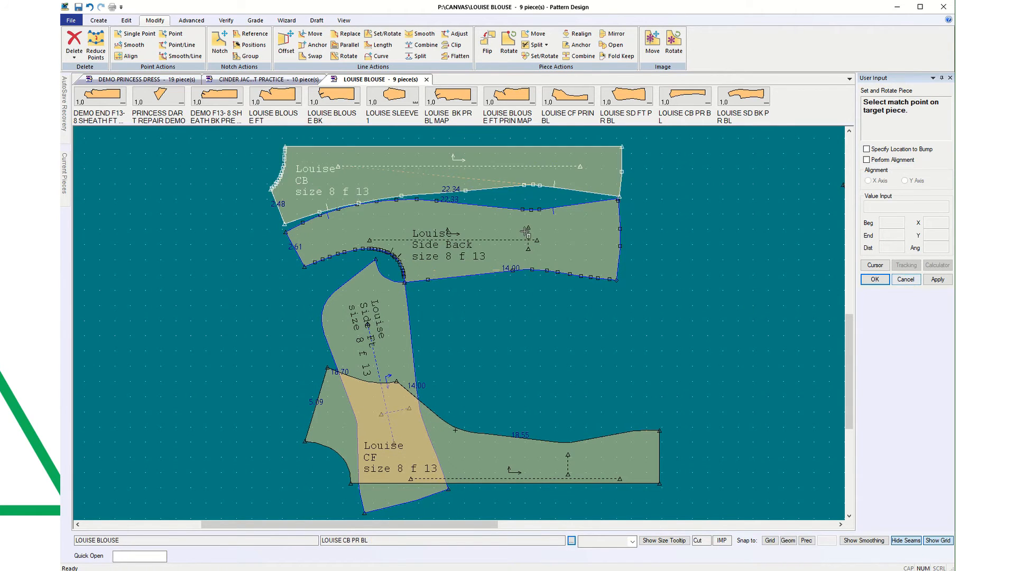
{"action": "left_click", "coordinate": [89, 8]}
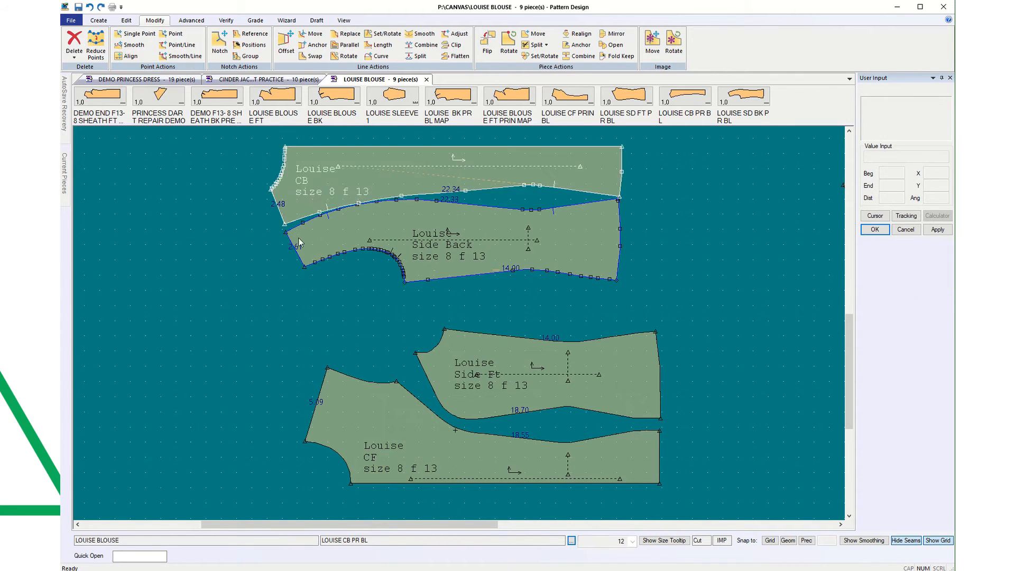
Step: Set and rotate the Side Ft piece onto the Side Back piece, matching their side seams at the underarm corner
{"action": "left_click", "coordinate": [535, 57]}
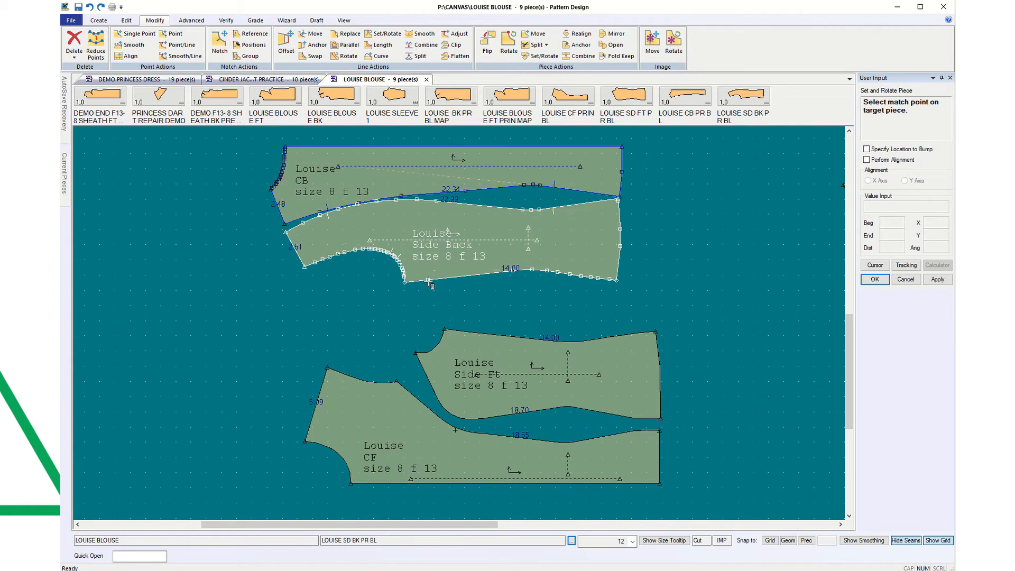
{"action": "left_click", "coordinate": [403, 283]}
{"action": "left_click", "coordinate": [449, 277]}
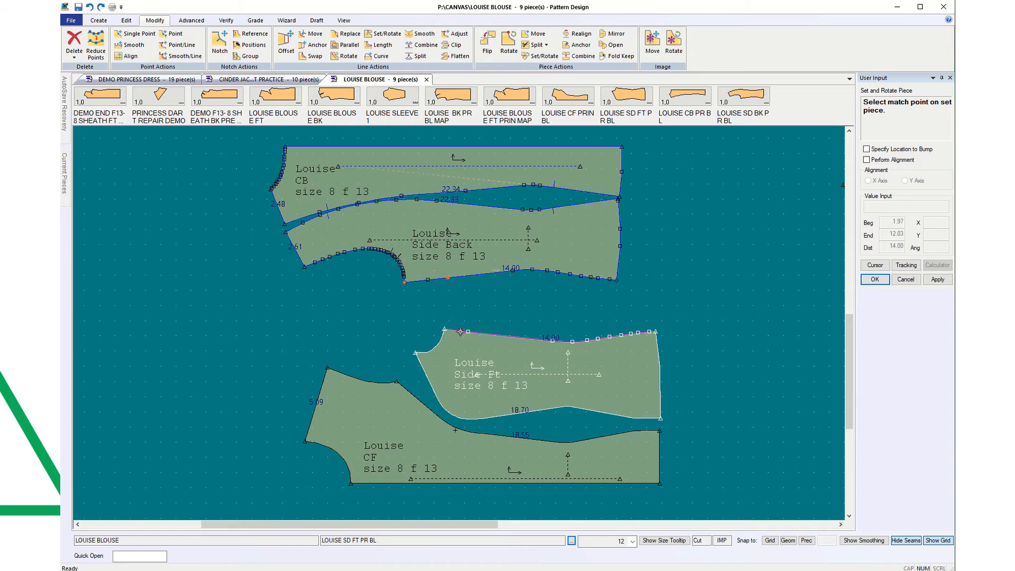
{"action": "left_click", "coordinate": [444, 330]}
{"action": "left_click", "coordinate": [495, 336]}
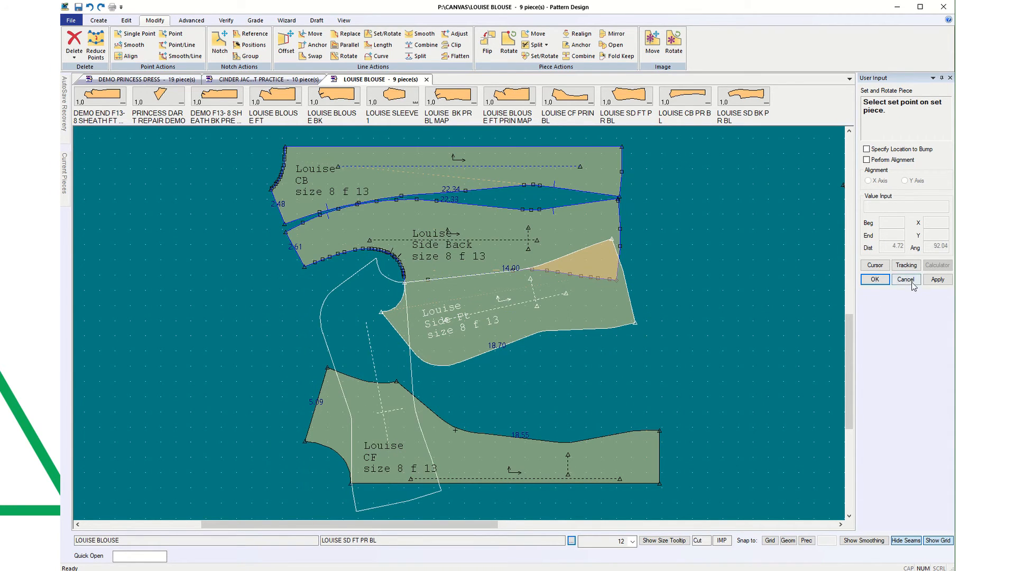
{"action": "left_click", "coordinate": [875, 279]}
{"action": "scroll", "coordinate": [448, 272], "scroll_direction": "up", "scroll_amount": 1}
{"action": "scroll", "coordinate": [448, 273], "scroll_direction": "up", "scroll_amount": 3}
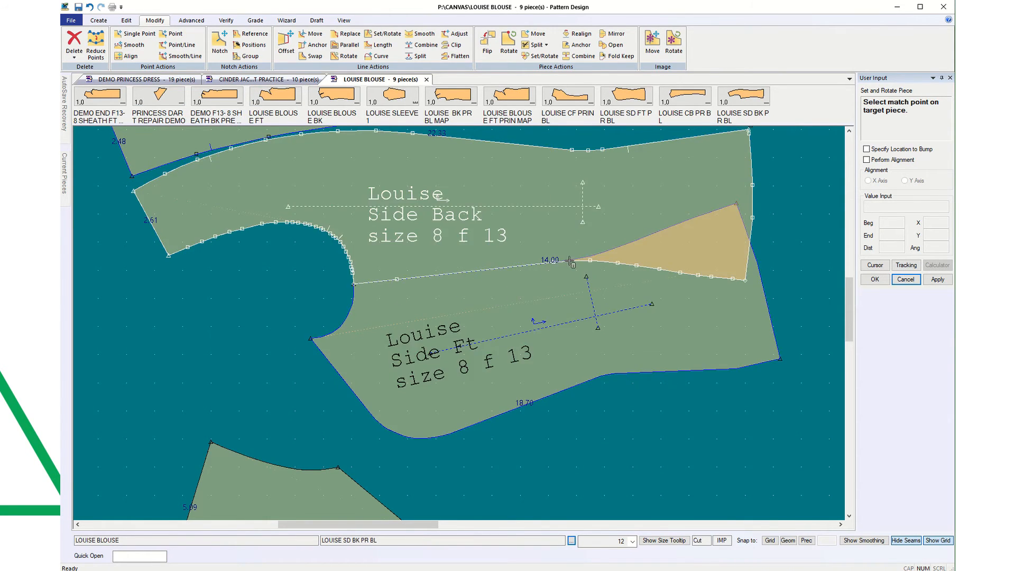
Step: Try to flip the Side Ft piece about its entire side seam line, and undo the flip
{"action": "left_click", "coordinate": [487, 42]}
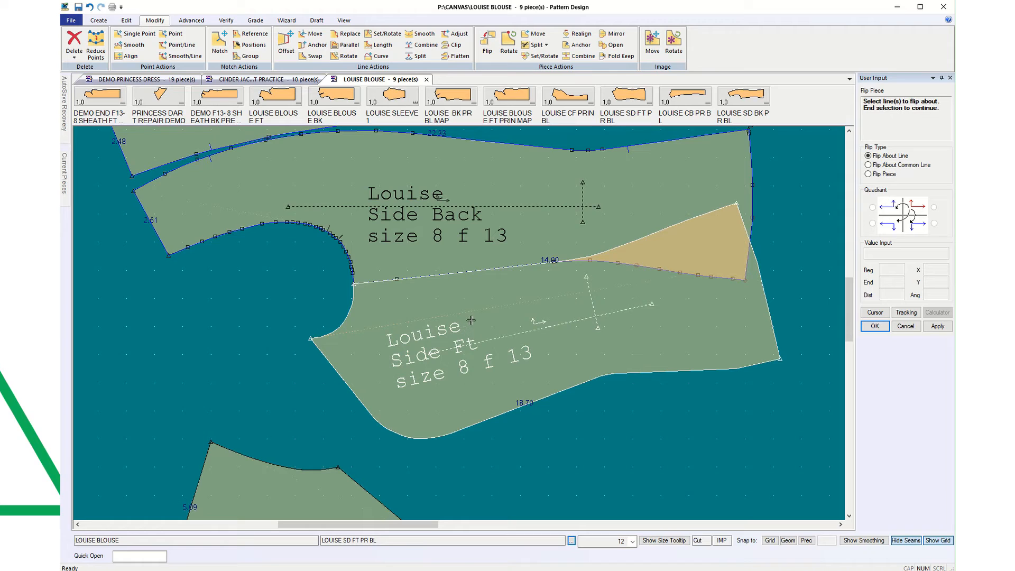
{"action": "left_click", "coordinate": [465, 271]}
{"action": "right_click", "coordinate": [661, 445]}
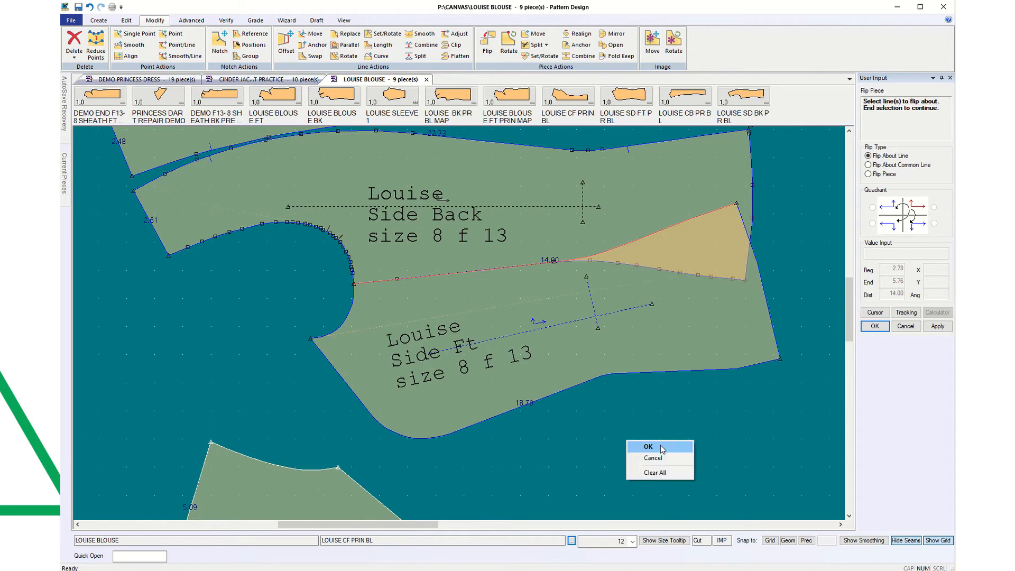
{"action": "left_click", "coordinate": [662, 447]}
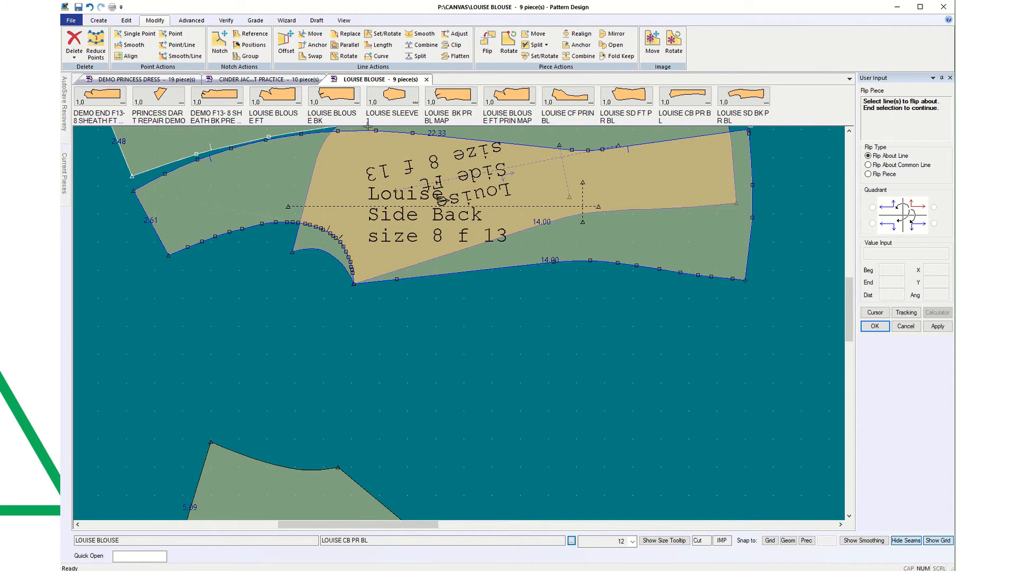
{"action": "left_click", "coordinate": [90, 7]}
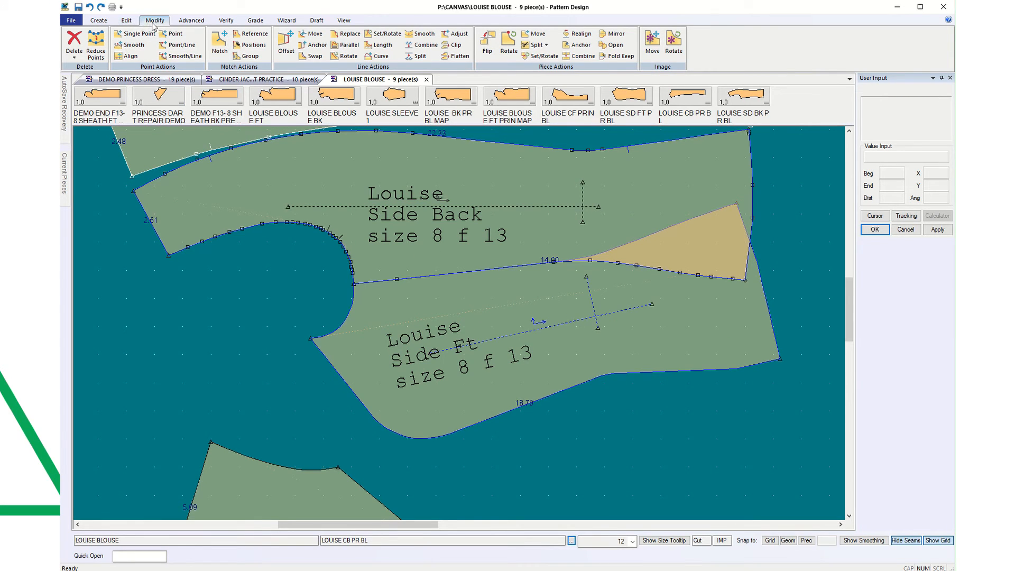
Step: Split the Side Ft piece's side seam about 1.64 from the underarm corner
{"action": "left_click", "coordinate": [419, 55]}
{"action": "left_click", "coordinate": [366, 283]}
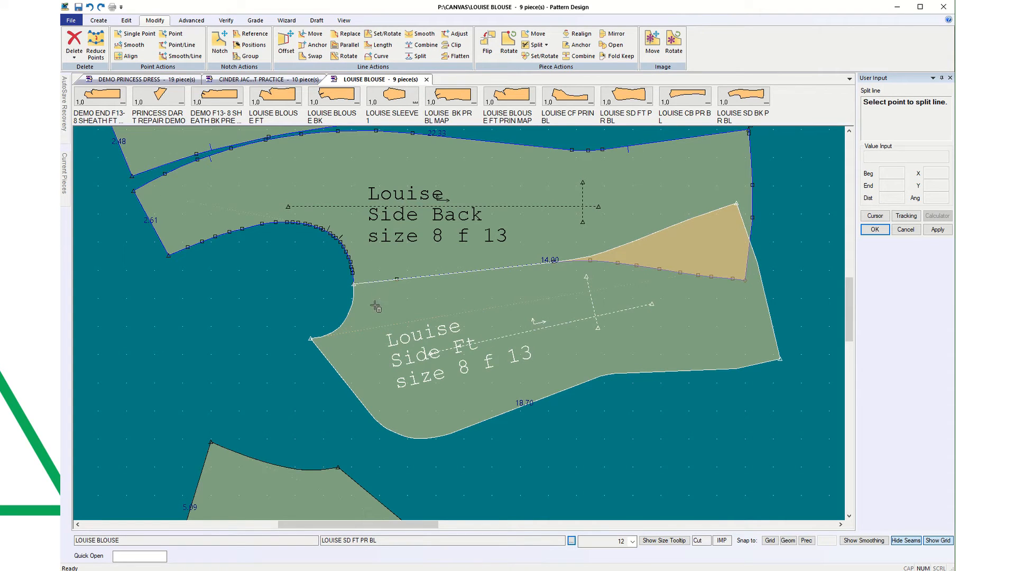
{"action": "left_click", "coordinate": [399, 279]}
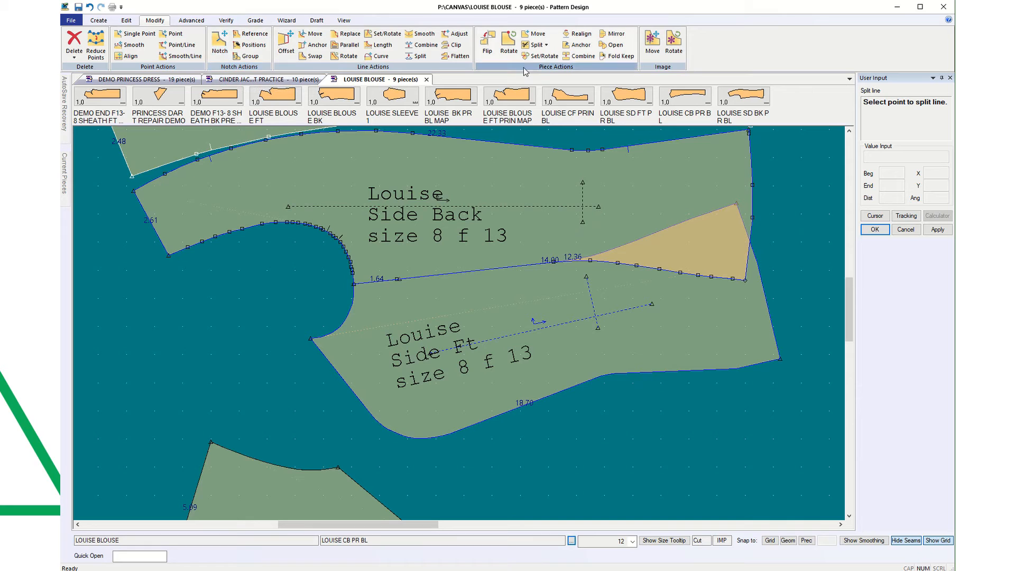
Step: Flip the Side Ft piece about the short split segment of its side seam so it lies over the Side Back
{"action": "left_click", "coordinate": [487, 42]}
{"action": "left_click", "coordinate": [380, 286]}
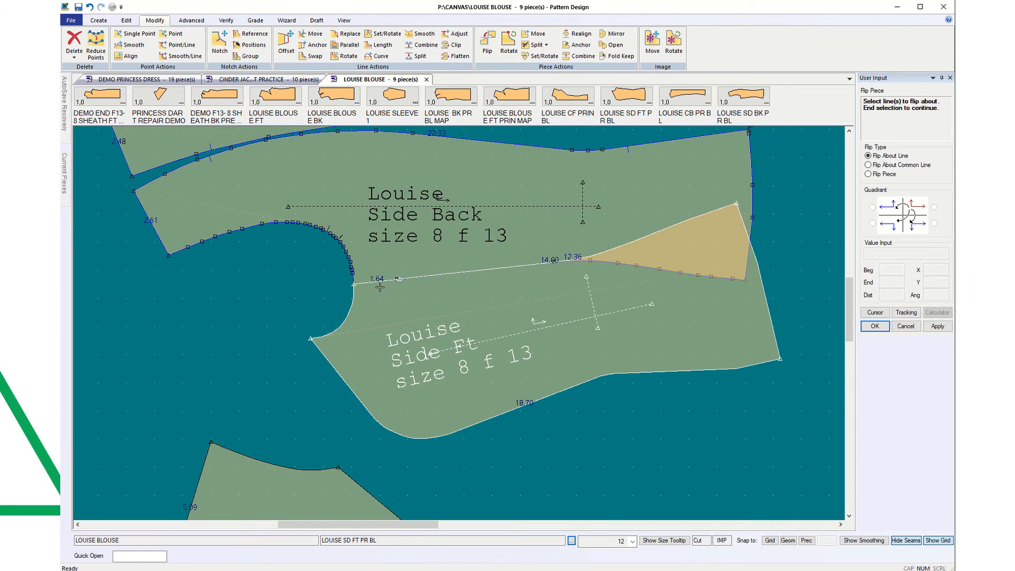
{"action": "left_click", "coordinate": [380, 283]}
{"action": "right_click", "coordinate": [308, 291]}
{"action": "left_click", "coordinate": [307, 292]}
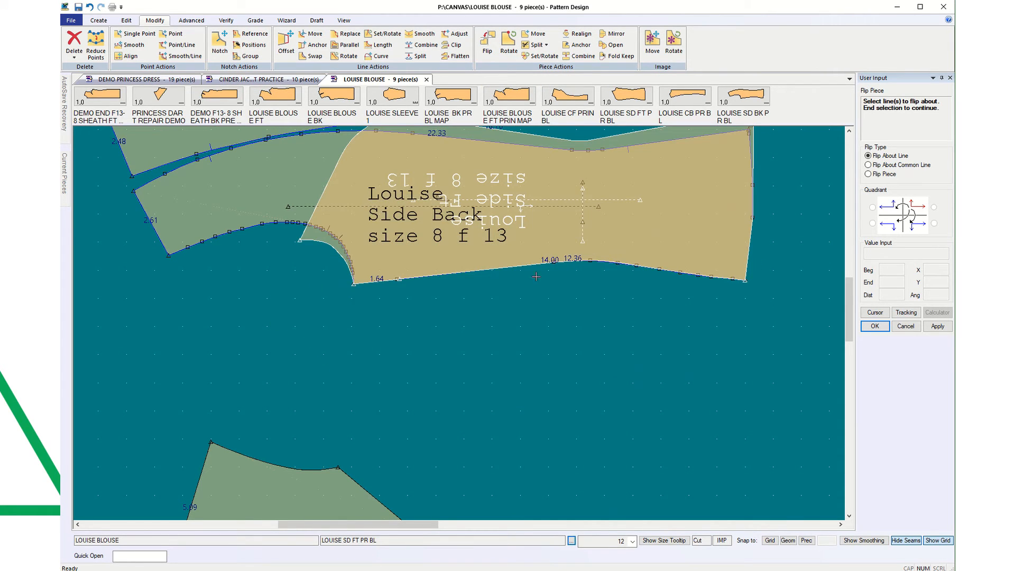
Step: Examine closely how the overlaid Side Ft and Side Back side seams match in shape and length down to the hem
{"action": "scroll", "coordinate": [741, 283], "scroll_direction": "up", "scroll_amount": 2}
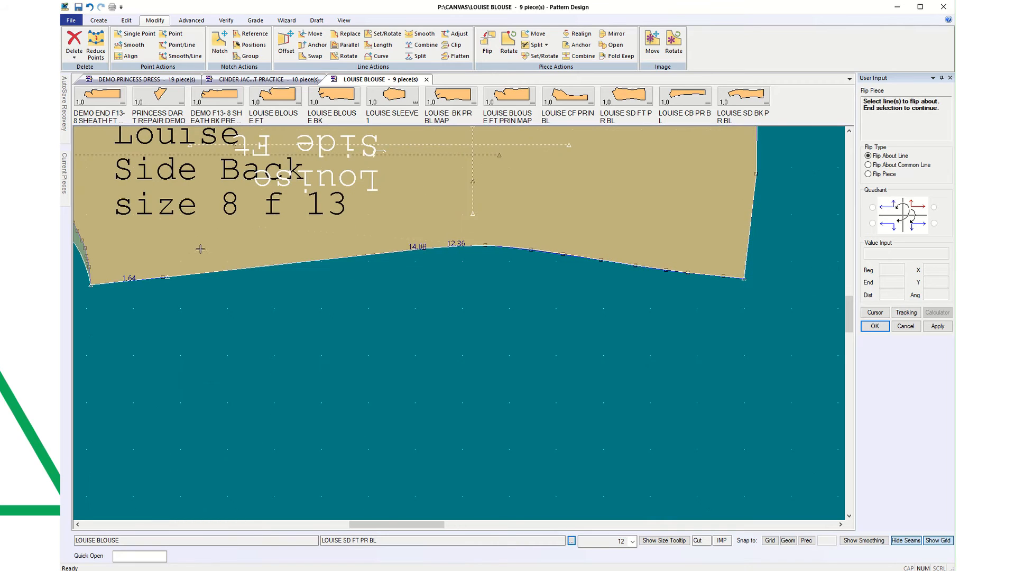
{"action": "scroll", "coordinate": [756, 288], "scroll_direction": "up", "scroll_amount": 3}
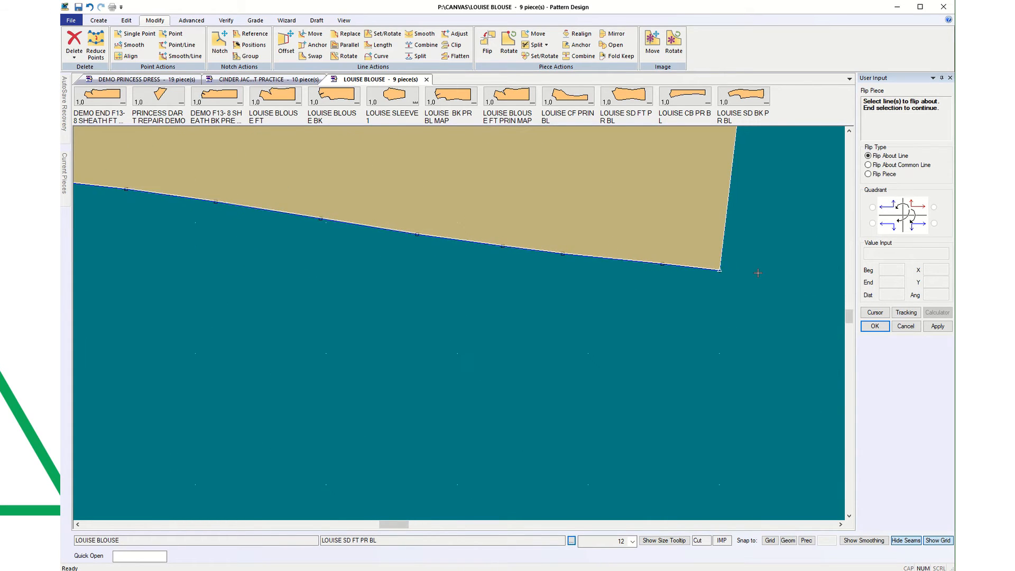
{"action": "scroll", "coordinate": [757, 273], "scroll_direction": "up", "scroll_amount": 3}
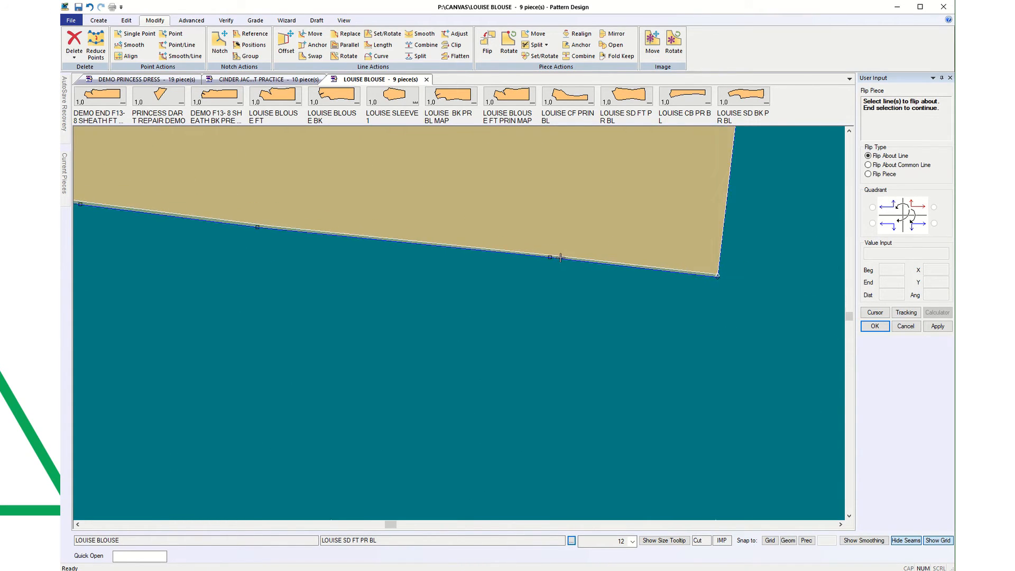
{"action": "scroll", "coordinate": [561, 257], "scroll_direction": "up", "scroll_amount": 4}
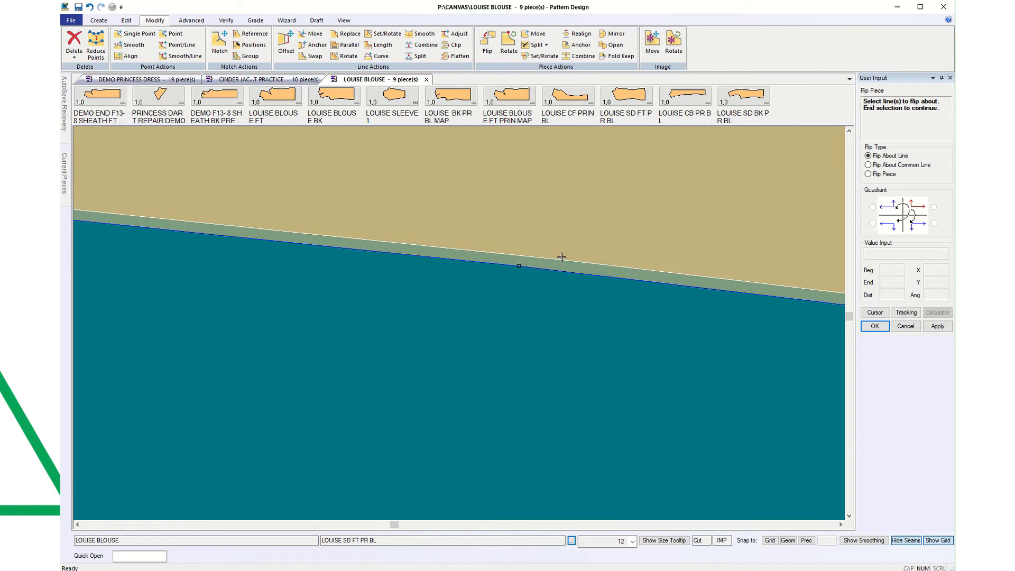
{"action": "scroll", "coordinate": [562, 258], "scroll_direction": "up", "scroll_amount": 4}
{"action": "scroll", "coordinate": [559, 267], "scroll_direction": "down", "scroll_amount": 5}
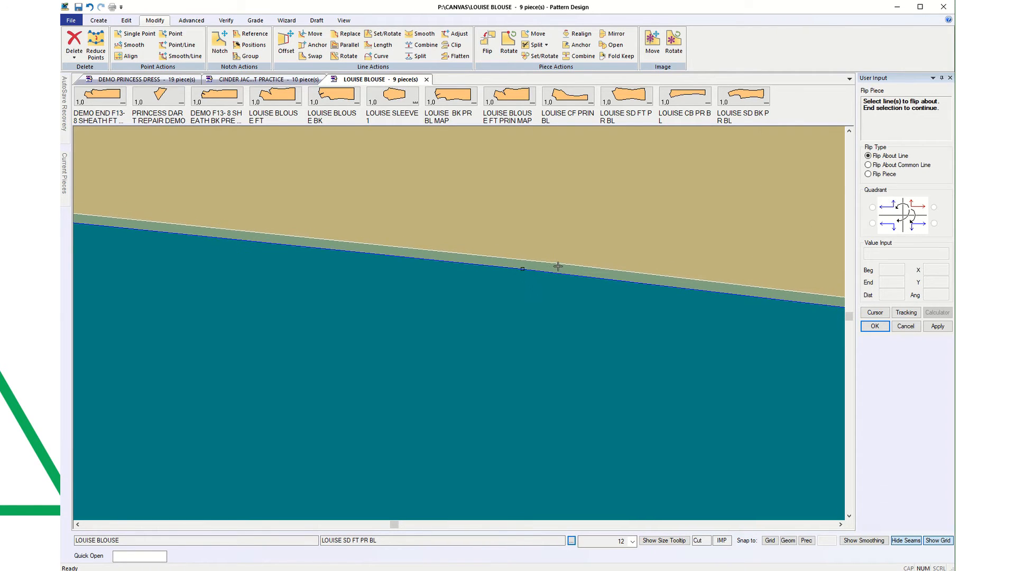
{"action": "scroll", "coordinate": [559, 264], "scroll_direction": "down", "scroll_amount": 4}
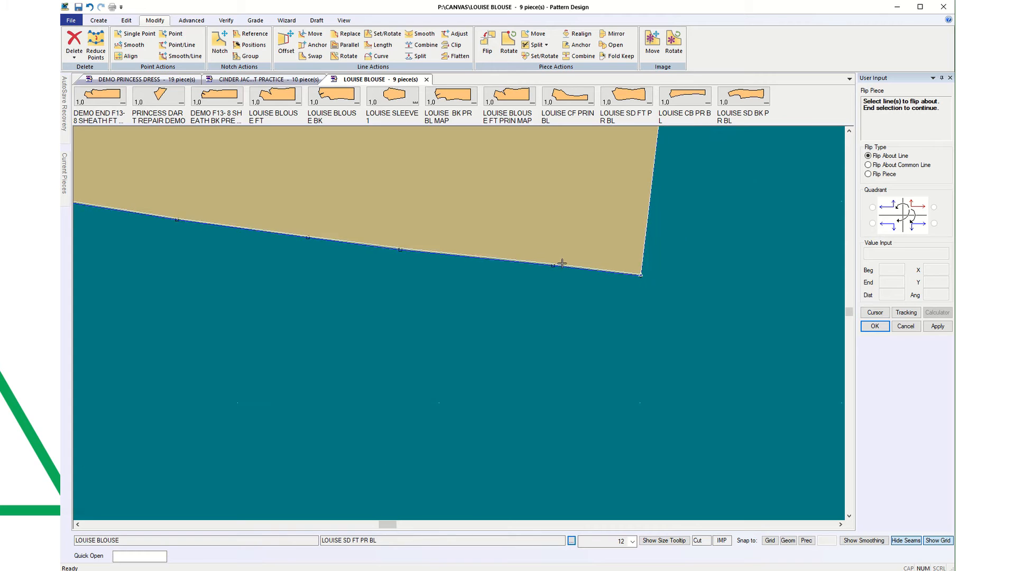
{"action": "scroll", "coordinate": [603, 243], "scroll_direction": "down", "scroll_amount": 4}
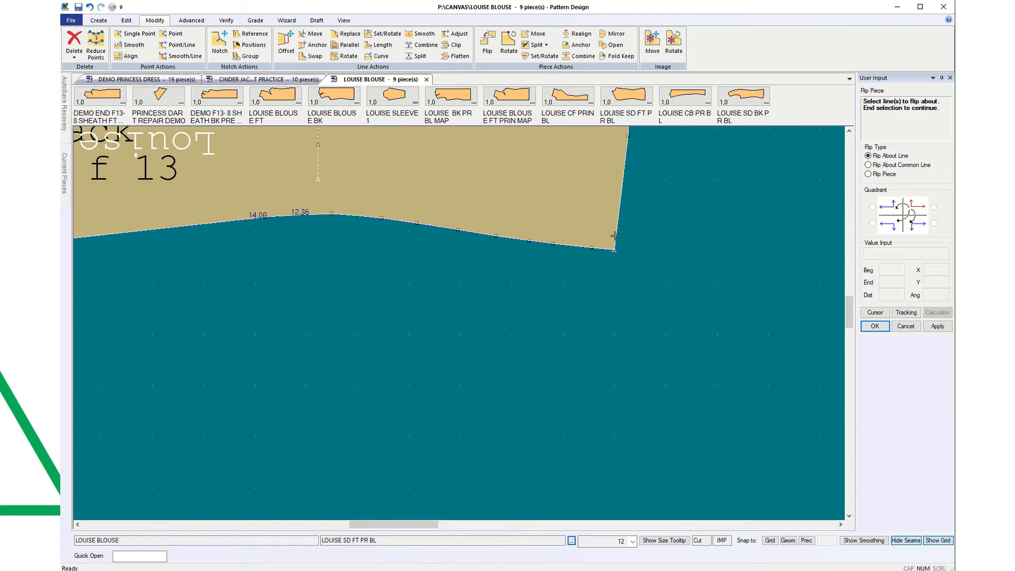
{"action": "scroll", "coordinate": [615, 235], "scroll_direction": "down", "scroll_amount": 4}
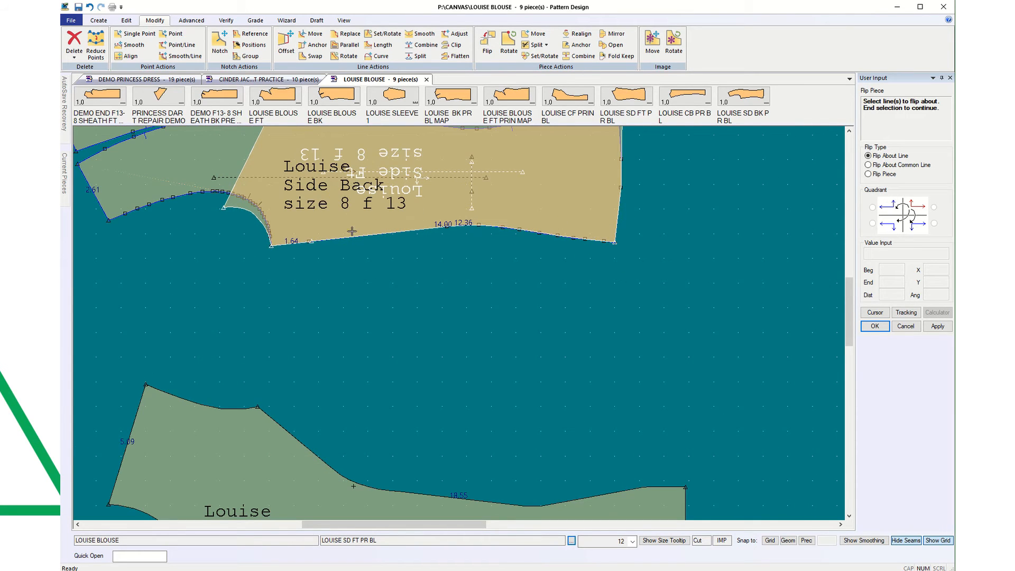
{"action": "scroll", "coordinate": [633, 259], "scroll_direction": "down", "scroll_amount": 4}
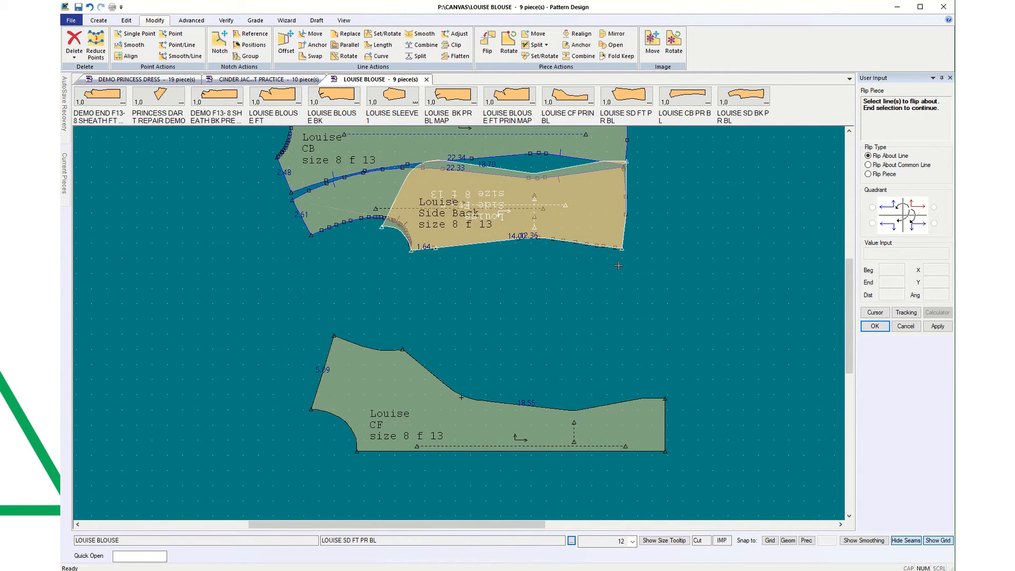
Step: Undo the flip, seam split and alignment of the Side Ft piece to restore its original position
{"action": "left_click", "coordinate": [90, 7]}
{"action": "left_click", "coordinate": [90, 7]}
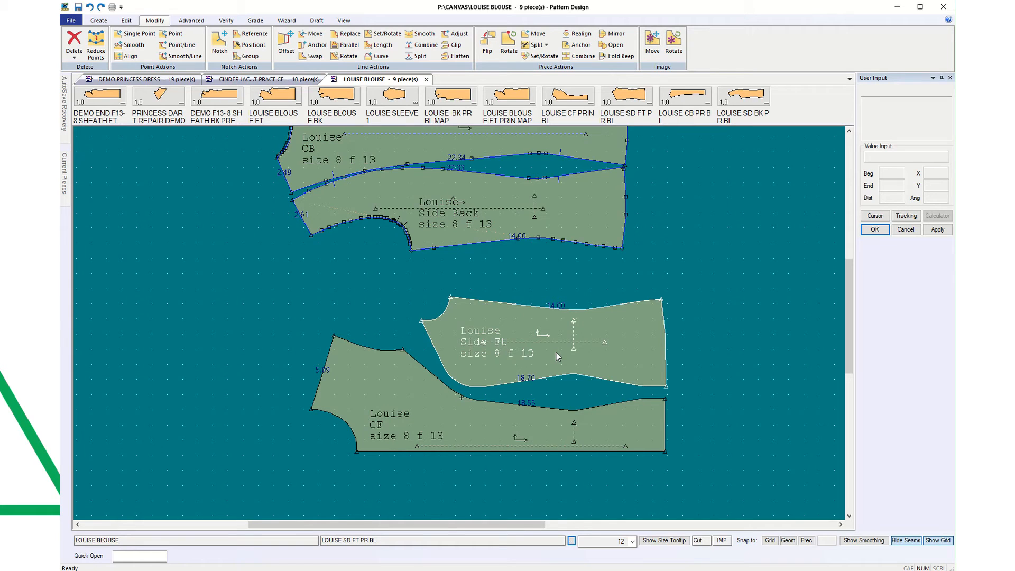
Step: Examine the front princess seam between the CF and Side Ft pieces, especially the smoothness of the Side Ft's bust curve
{"action": "mouse_move", "coordinate": [461, 3]}
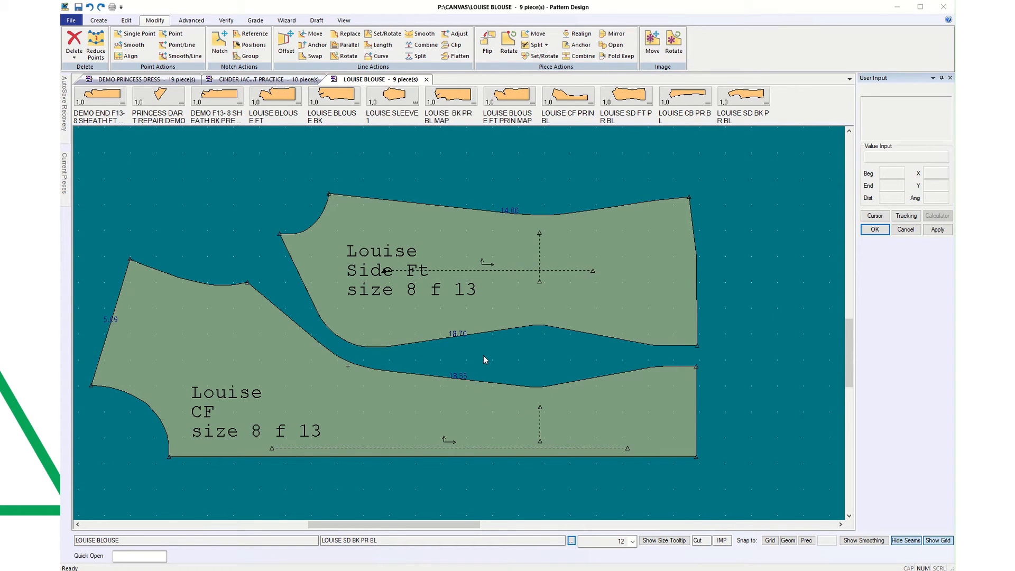
{"action": "scroll", "coordinate": [451, 349], "scroll_direction": "up", "scroll_amount": 1}
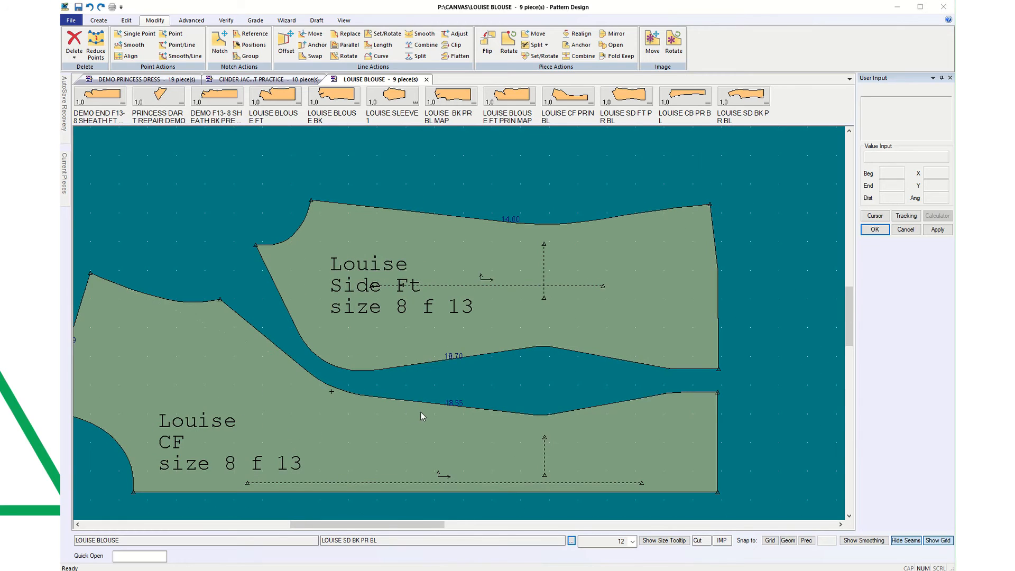
{"action": "scroll", "coordinate": [422, 416], "scroll_direction": "up", "scroll_amount": 1}
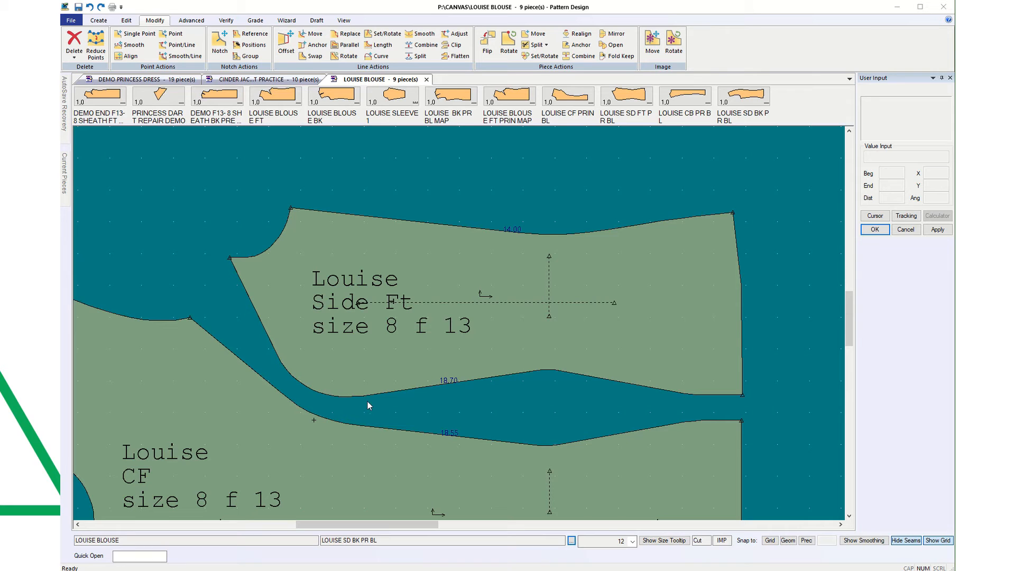
{"action": "scroll", "coordinate": [341, 395], "scroll_direction": "up", "scroll_amount": 1}
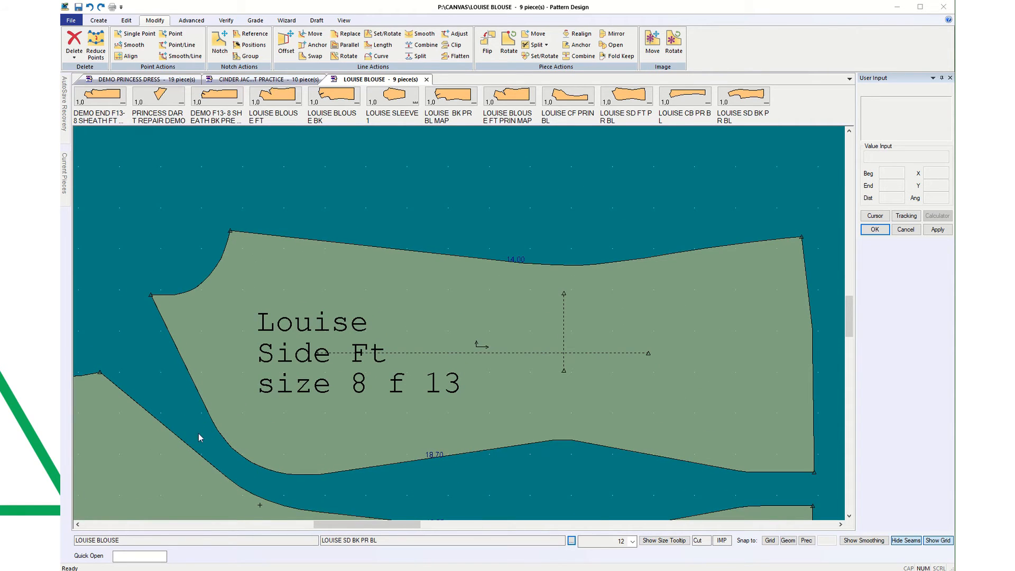
{"action": "scroll", "coordinate": [216, 444], "scroll_direction": "up", "scroll_amount": 3}
{"action": "scroll", "coordinate": [269, 408], "scroll_direction": "down", "scroll_amount": 5}
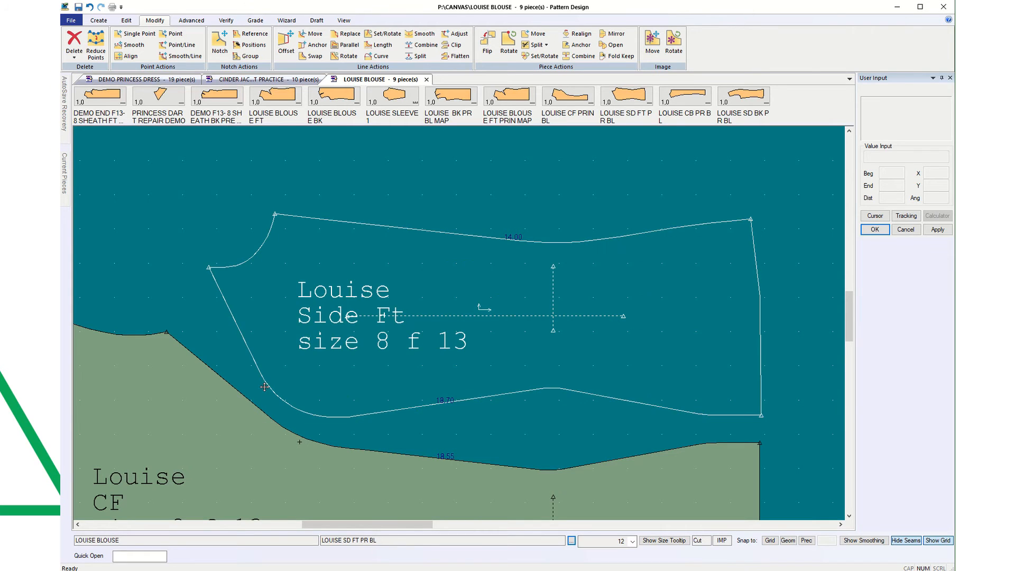
{"action": "scroll", "coordinate": [268, 392], "scroll_direction": "up", "scroll_amount": 1}
{"action": "scroll", "coordinate": [268, 391], "scroll_direction": "up", "scroll_amount": 3}
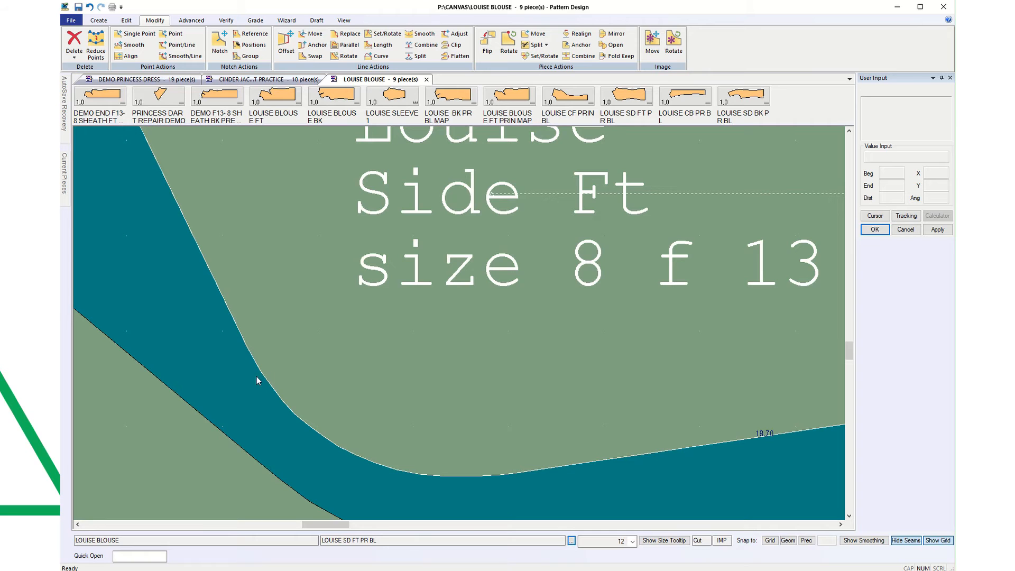
Step: Display the intermediate points on the Louise Side Ft and CF pieces
{"action": "scroll", "coordinate": [262, 383], "scroll_direction": "down", "scroll_amount": 5}
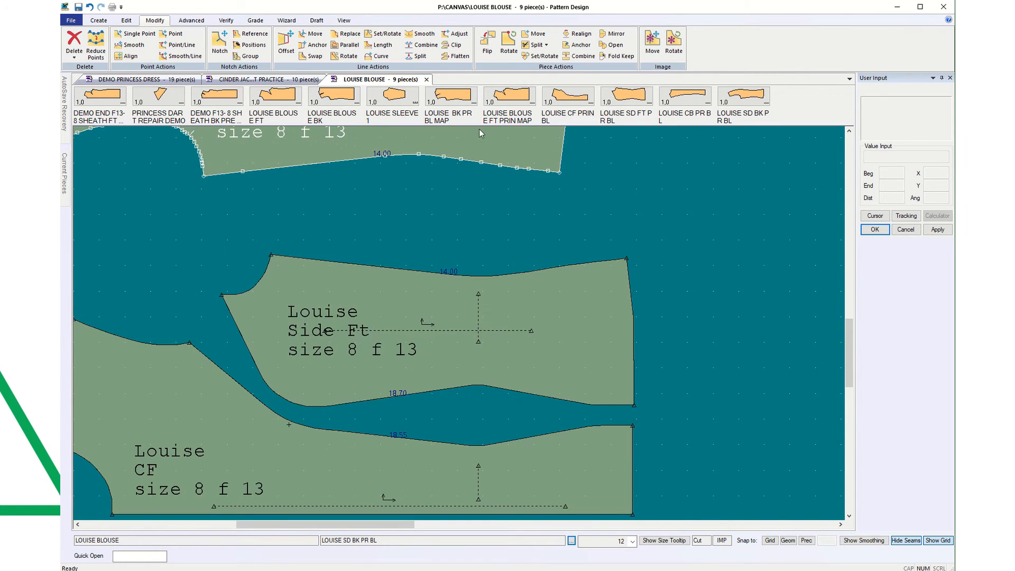
{"action": "left_click", "coordinate": [344, 21]}
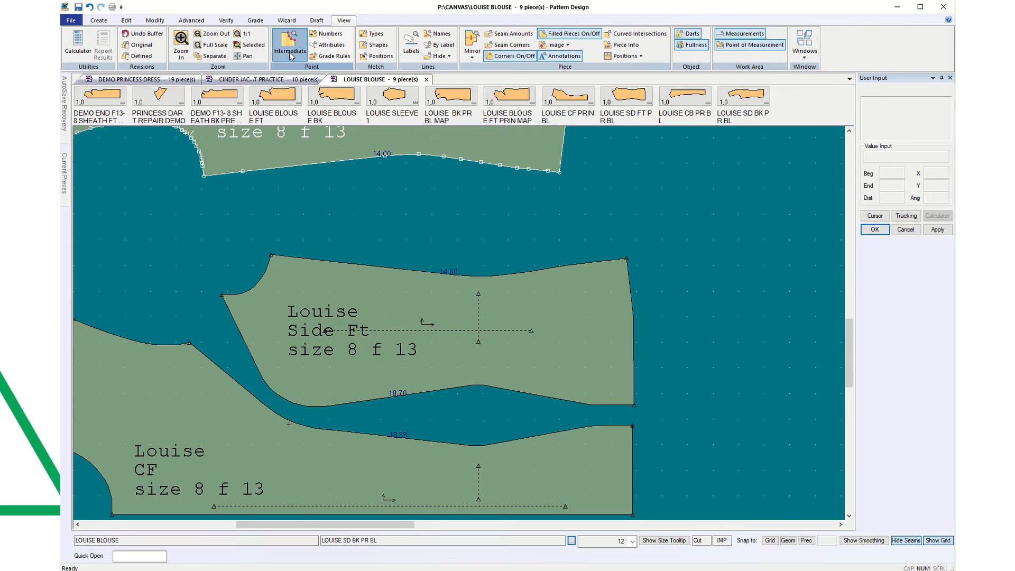
{"action": "left_click", "coordinate": [290, 51]}
{"action": "left_click", "coordinate": [339, 342]}
{"action": "left_click", "coordinate": [323, 469]}
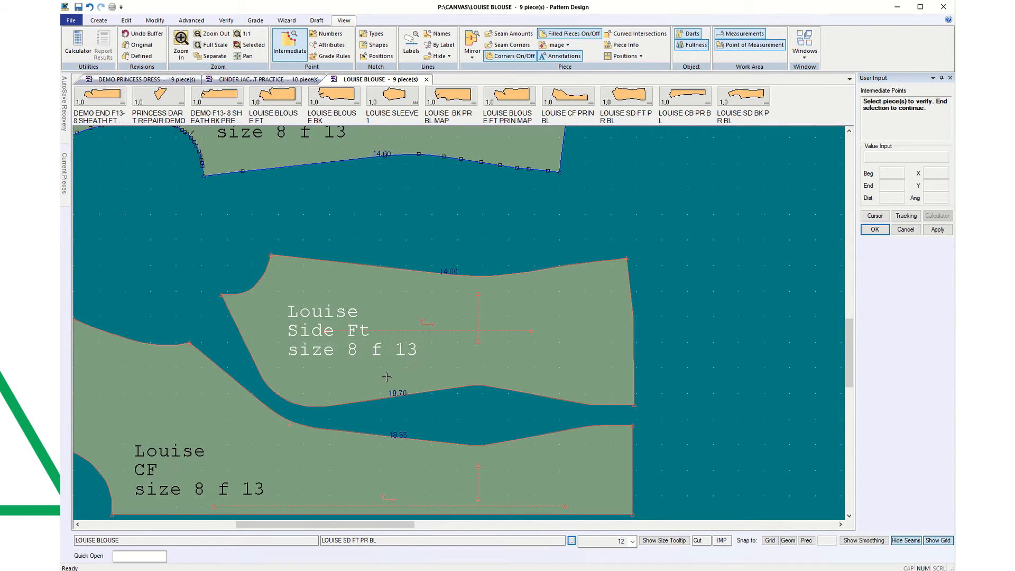
{"action": "right_click", "coordinate": [387, 380]}
{"action": "left_click", "coordinate": [388, 380]}
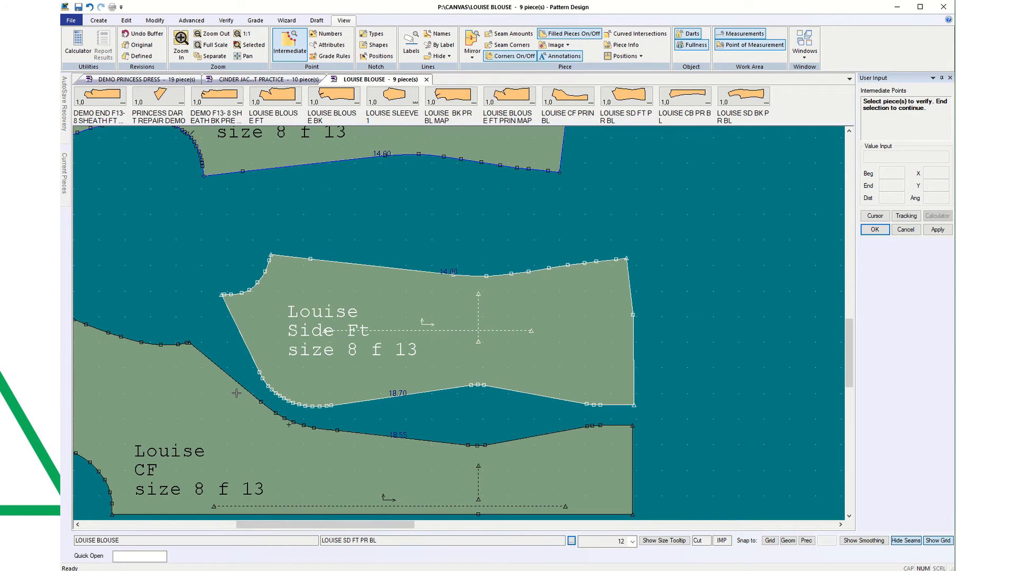
Step: Examine closely the intermediate points where the Side Ft's straight upper princess seam runs into the bust curve, looking for angular spots
{"action": "scroll", "coordinate": [239, 396], "scroll_direction": "up", "scroll_amount": 5}
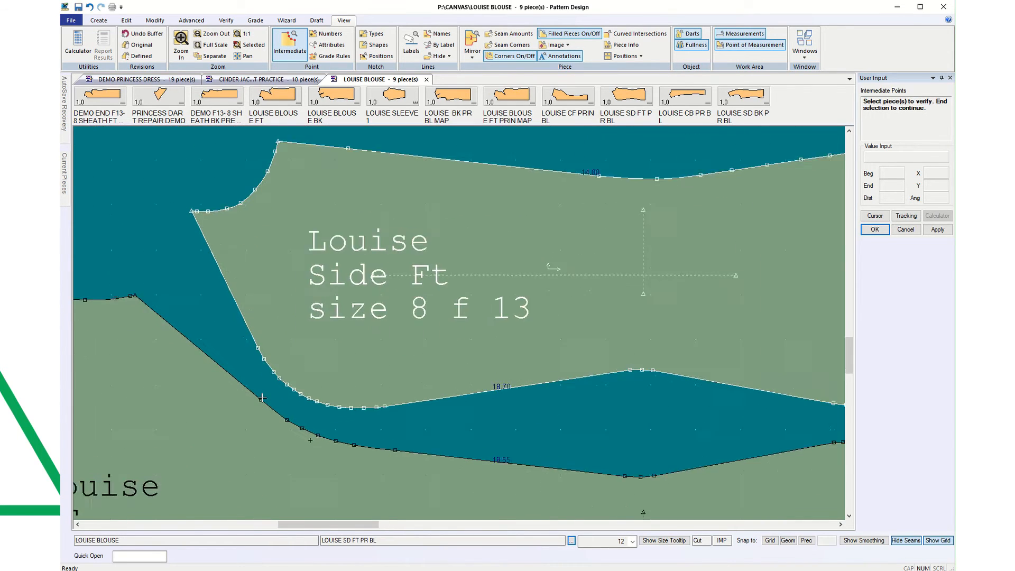
{"action": "scroll", "coordinate": [262, 398], "scroll_direction": "up", "scroll_amount": 2}
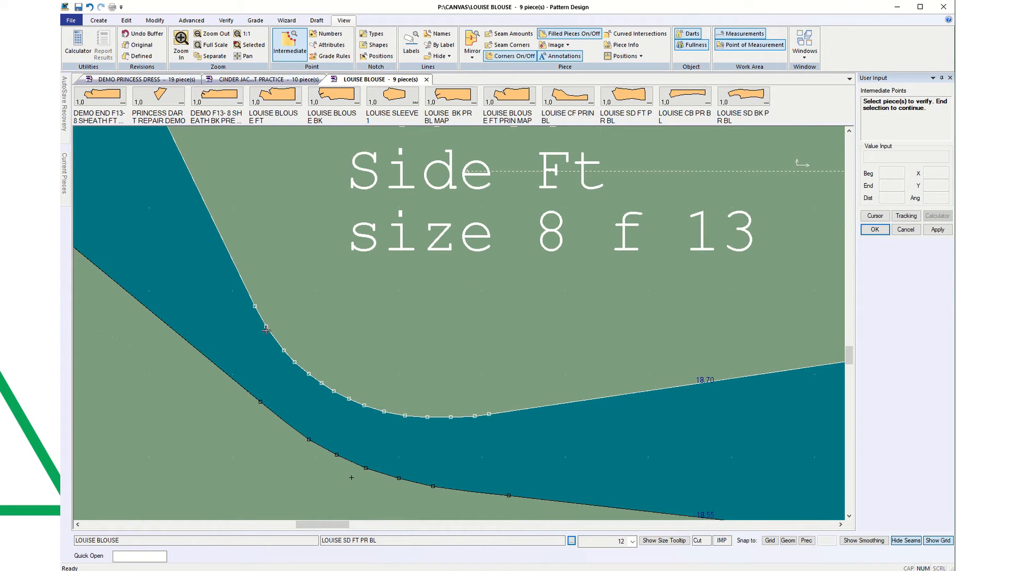
{"action": "scroll", "coordinate": [280, 354], "scroll_direction": "up", "scroll_amount": 5}
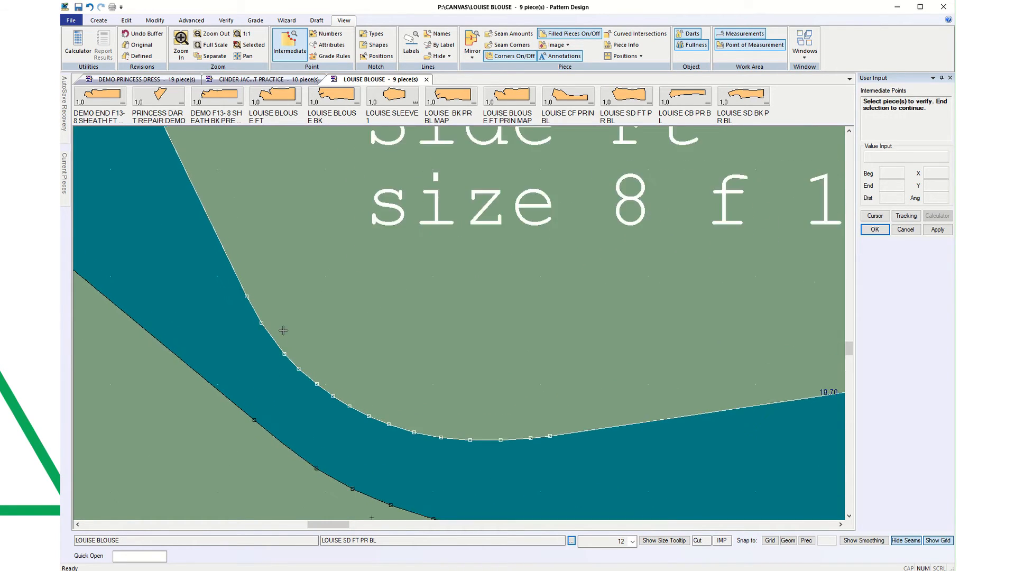
{"action": "scroll", "coordinate": [269, 315], "scroll_direction": "up", "scroll_amount": 1}
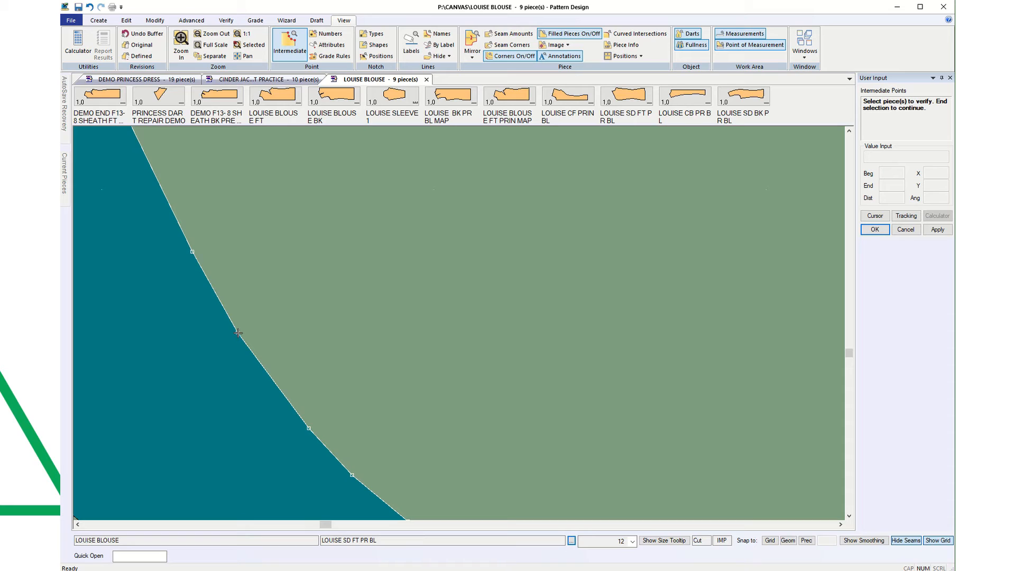
{"action": "scroll", "coordinate": [263, 327], "scroll_direction": "up", "scroll_amount": 3}
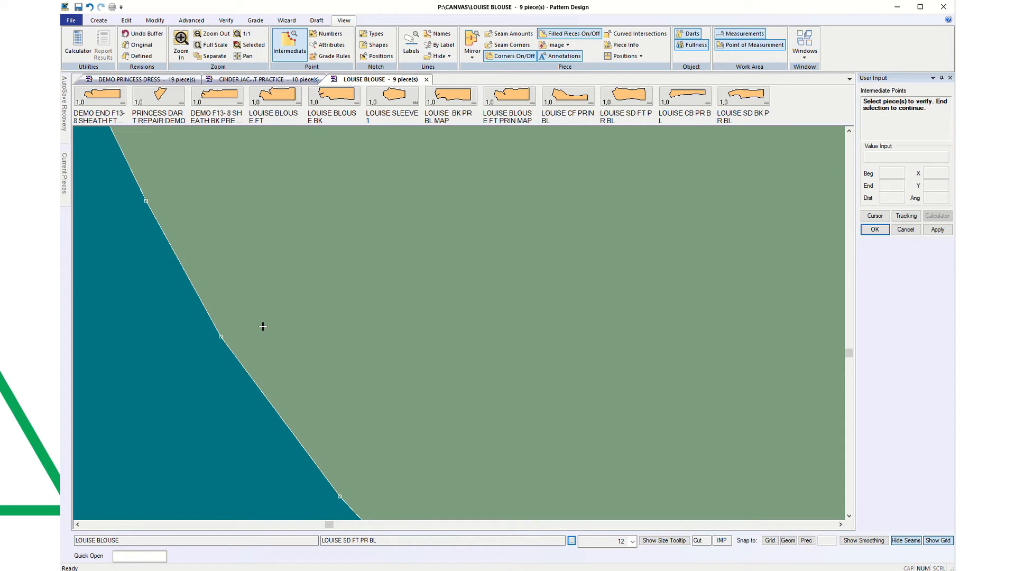
{"action": "scroll", "coordinate": [263, 326], "scroll_direction": "up", "scroll_amount": 11}
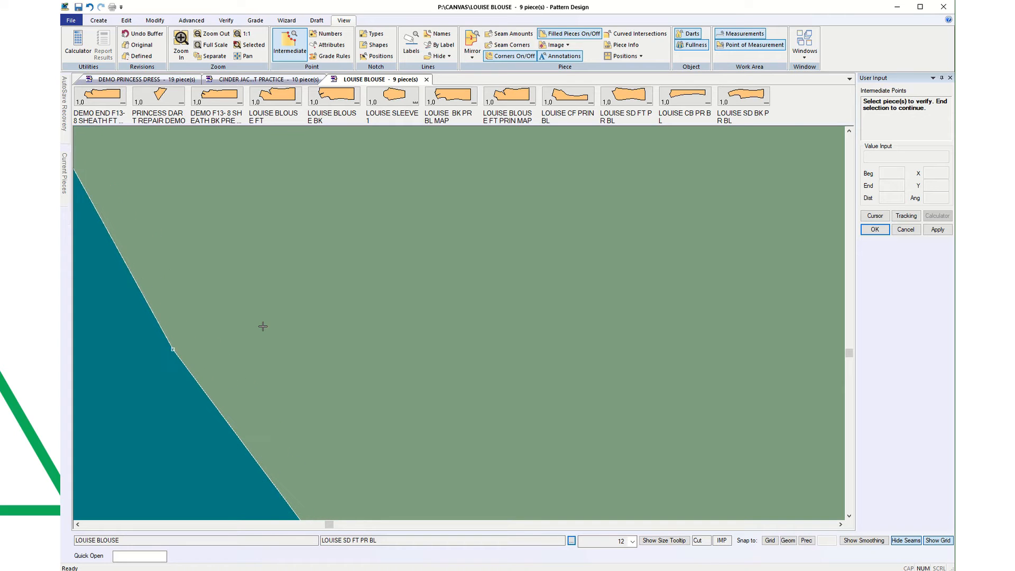
{"action": "scroll", "coordinate": [261, 331], "scroll_direction": "up", "scroll_amount": 2}
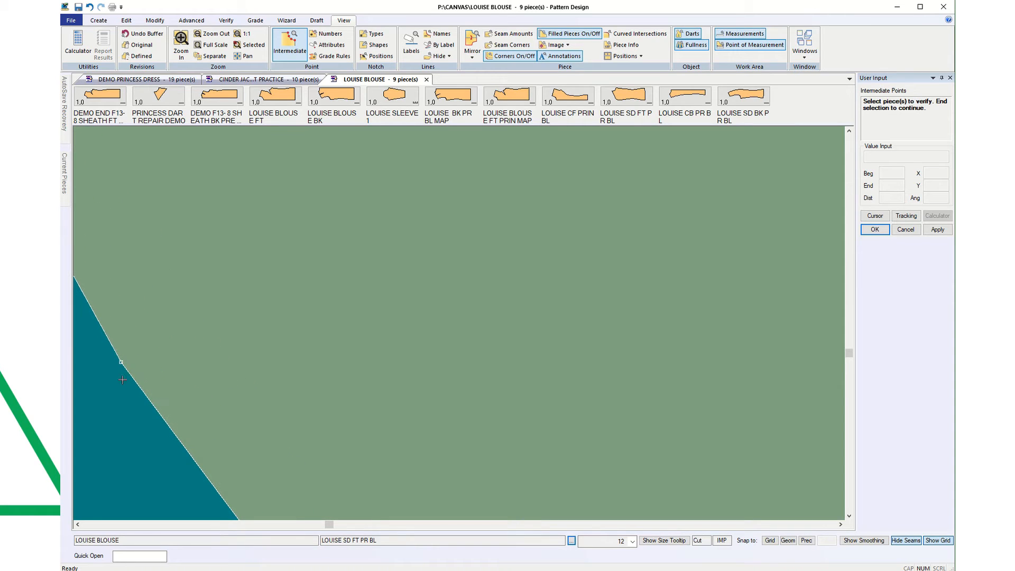
{"action": "scroll", "coordinate": [107, 392], "scroll_direction": "up", "scroll_amount": 4}
{"action": "scroll", "coordinate": [125, 302], "scroll_direction": "up", "scroll_amount": 1}
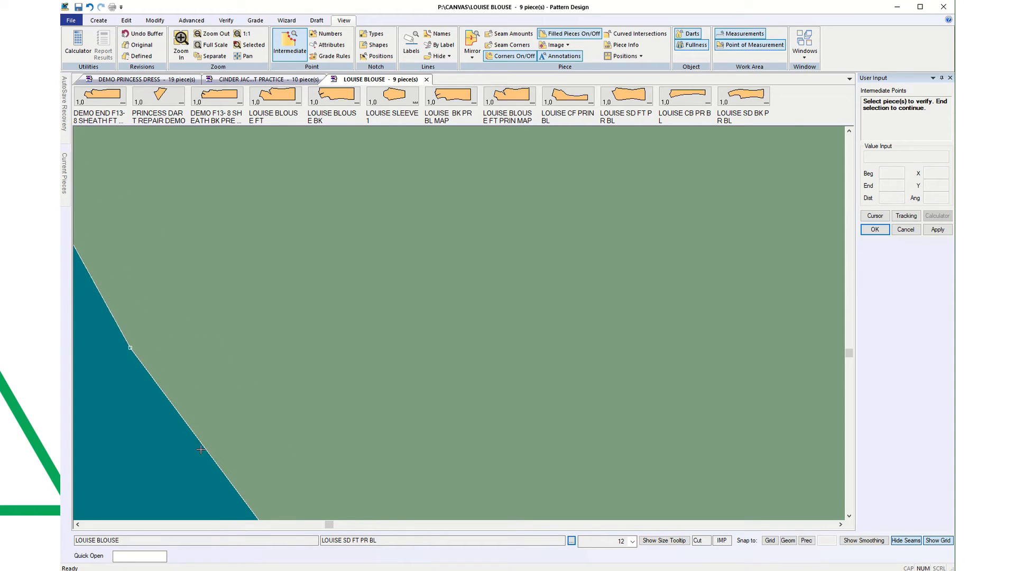
{"action": "left_click", "coordinate": [76, 525]}
{"action": "left_click", "coordinate": [77, 526]}
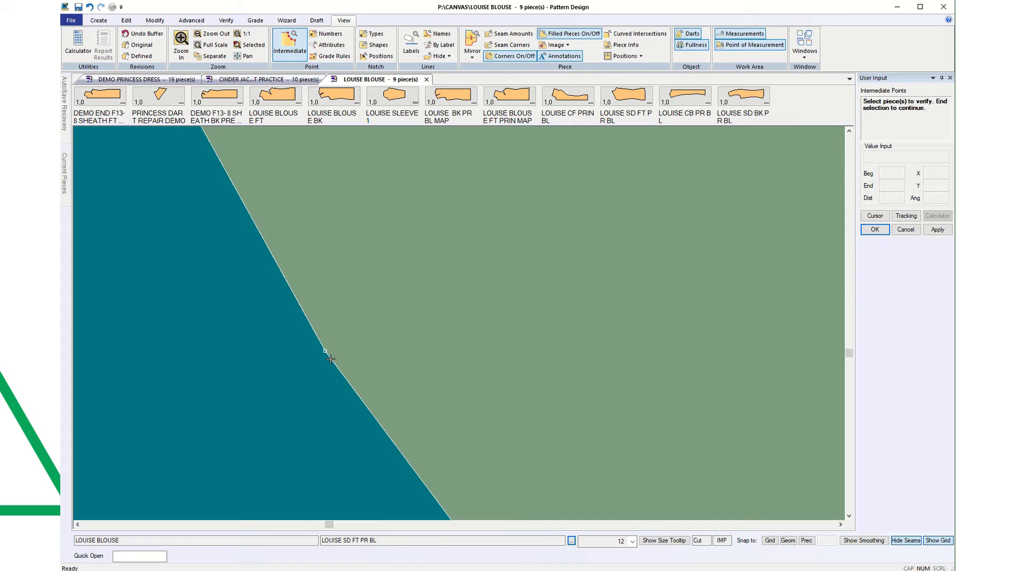
{"action": "scroll", "coordinate": [330, 359], "scroll_direction": "down", "scroll_amount": 5}
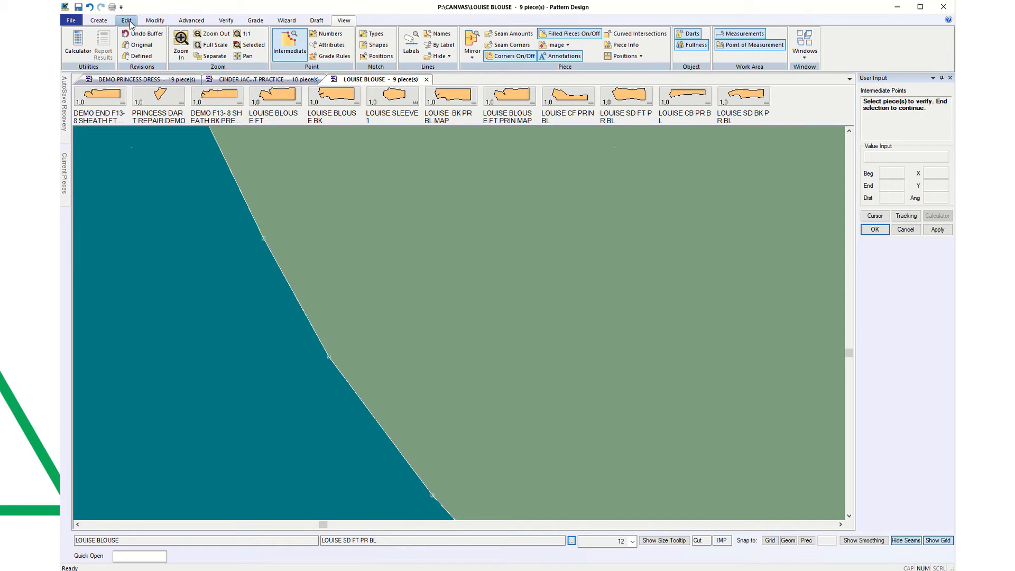
Step: Try deleting the angular intermediate point near the upper end of the Side Ft bust curve, and undo the deletion
{"action": "left_click", "coordinate": [151, 21]}
{"action": "left_click", "coordinate": [74, 50]}
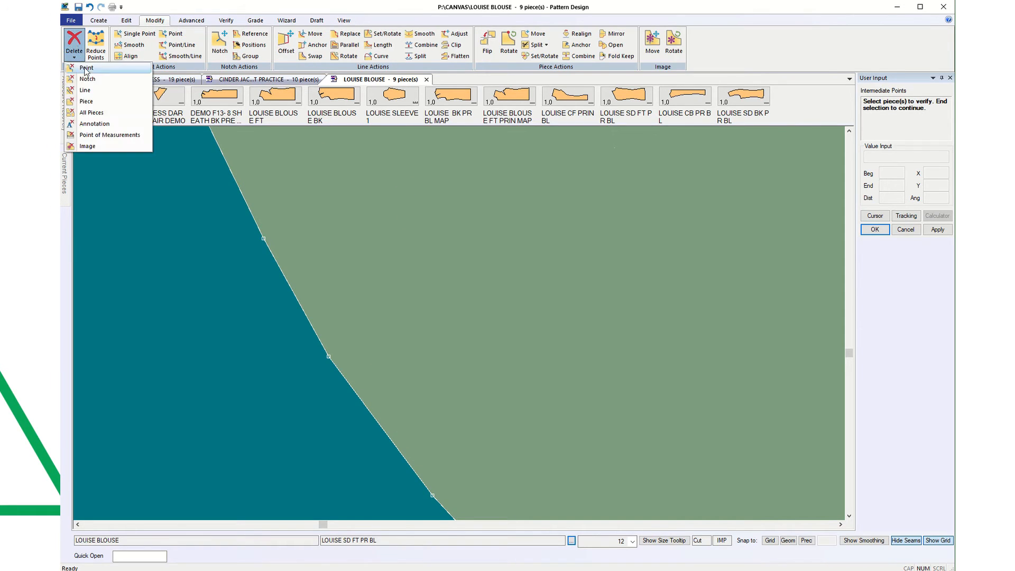
{"action": "left_click", "coordinate": [86, 68]}
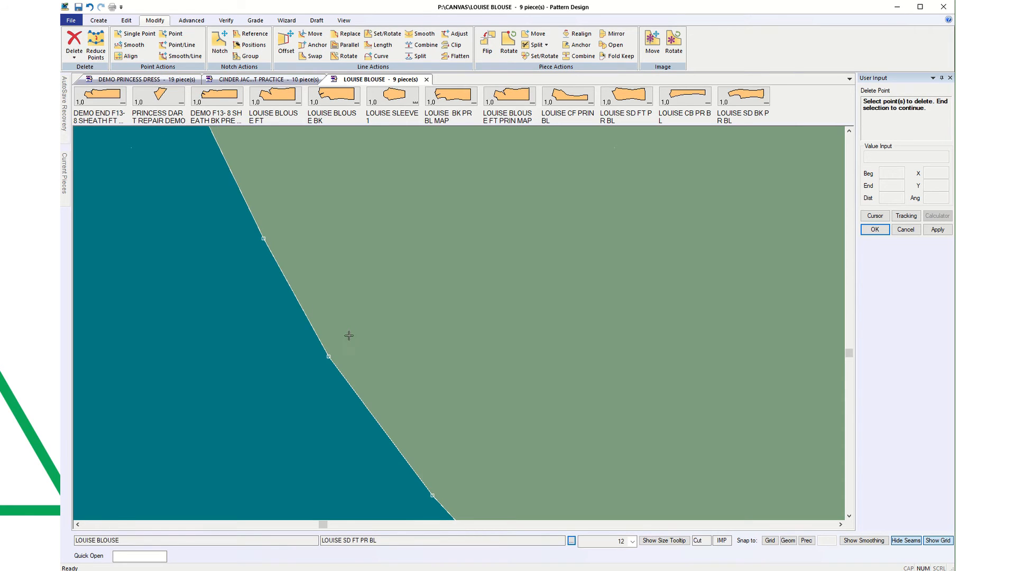
{"action": "left_click", "coordinate": [335, 347]}
{"action": "right_click", "coordinate": [369, 329]}
{"action": "left_click", "coordinate": [369, 330]}
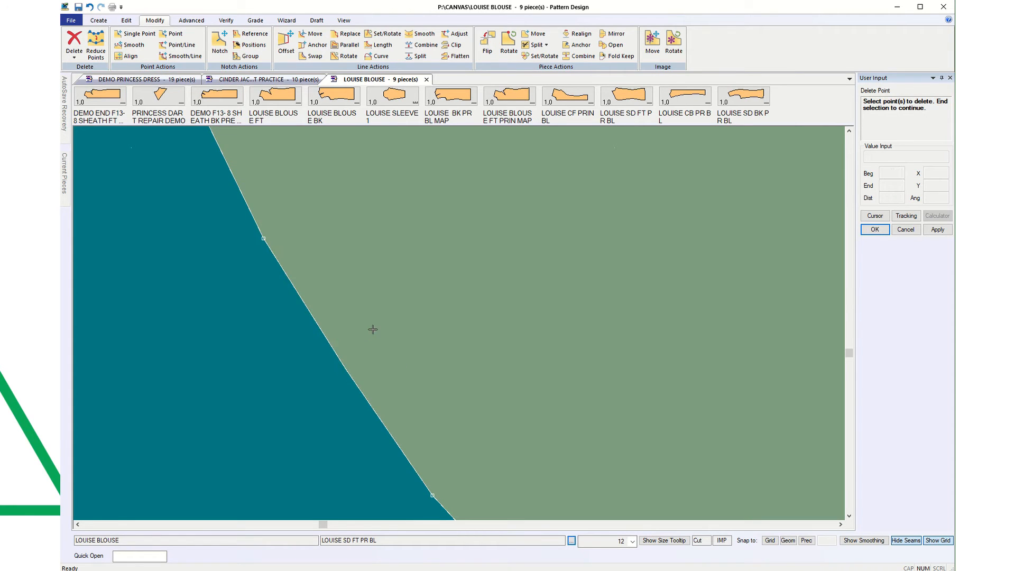
{"action": "left_click", "coordinate": [90, 7]}
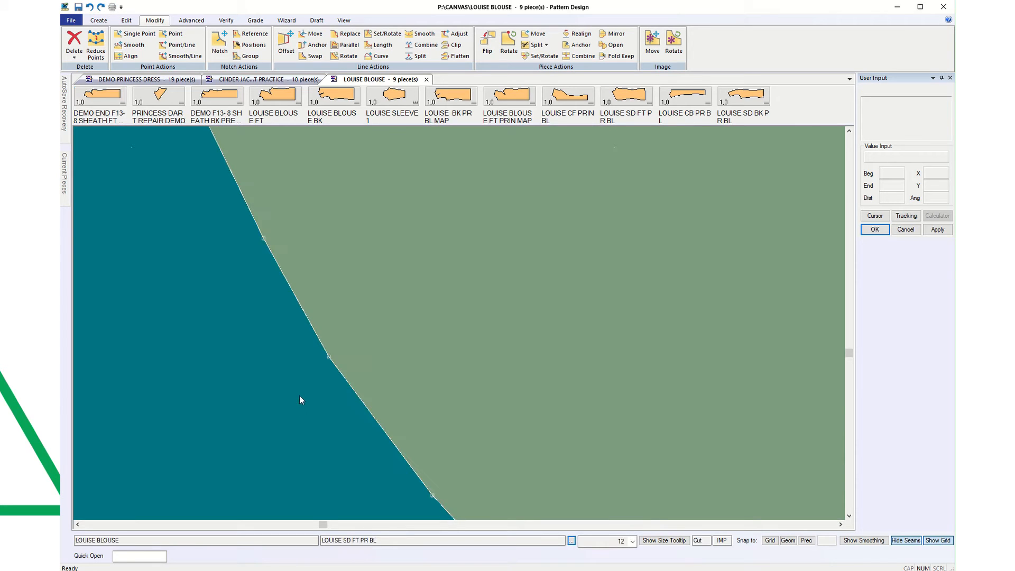
Step: Add two points on the Side Ft princess seam, one close to each side of the angular intermediate point
{"action": "left_click", "coordinate": [97, 21]}
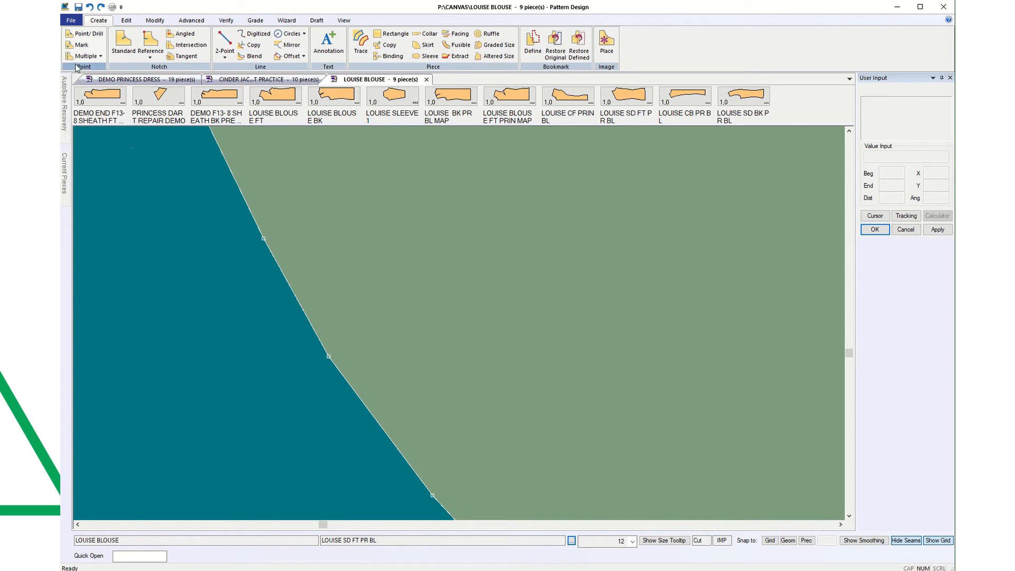
{"action": "left_click", "coordinate": [82, 35]}
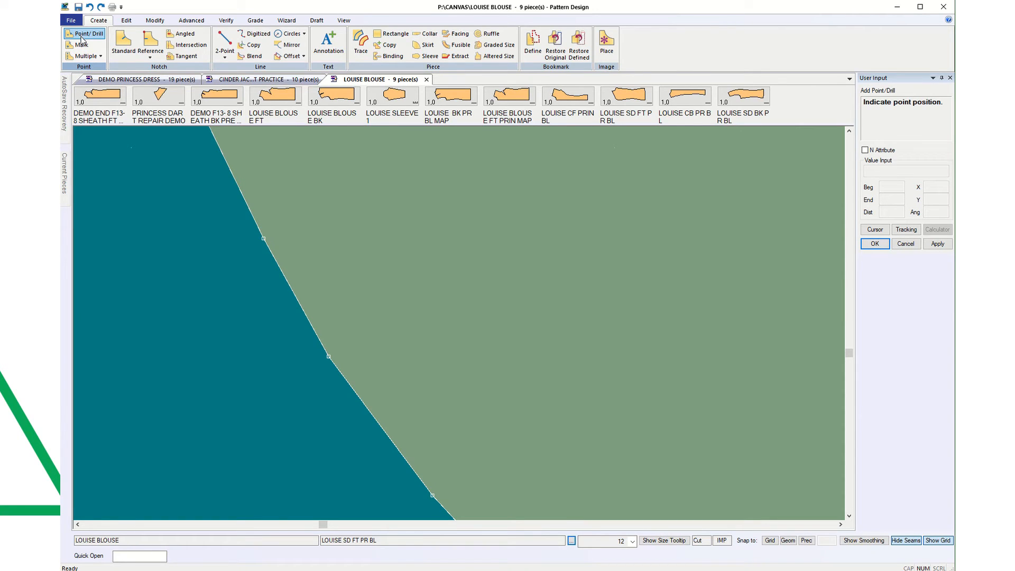
{"action": "left_click", "coordinate": [313, 329]}
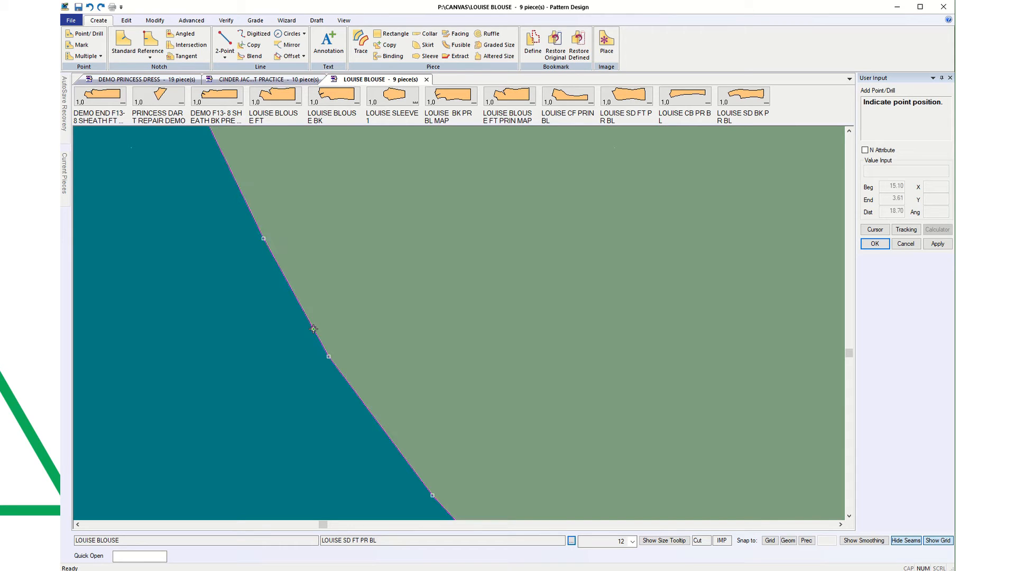
{"action": "left_click", "coordinate": [351, 386]}
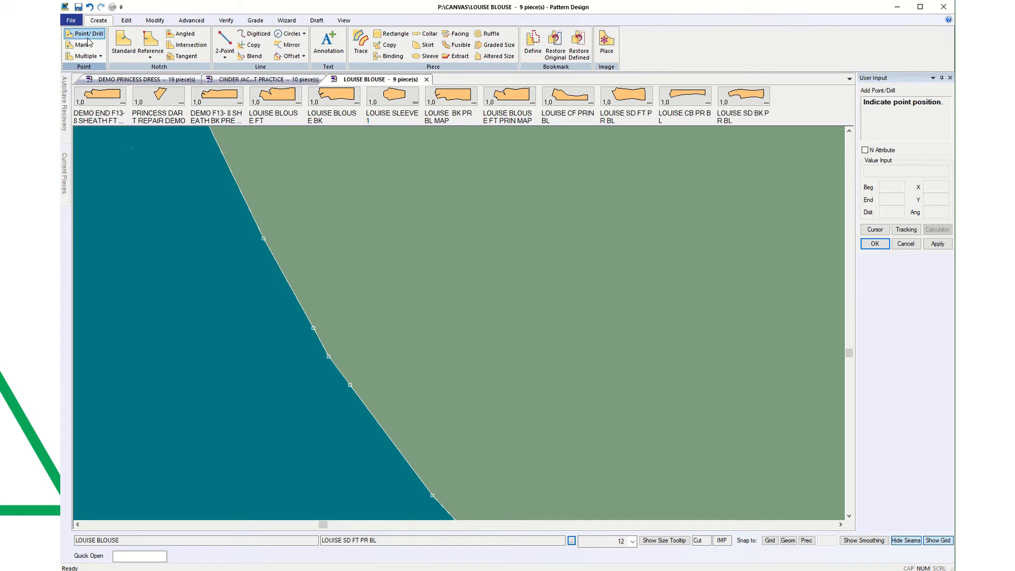
Step: Delete the angular point between the two added points on the Side Ft bust curve
{"action": "left_click", "coordinate": [155, 20]}
{"action": "left_click", "coordinate": [75, 49]}
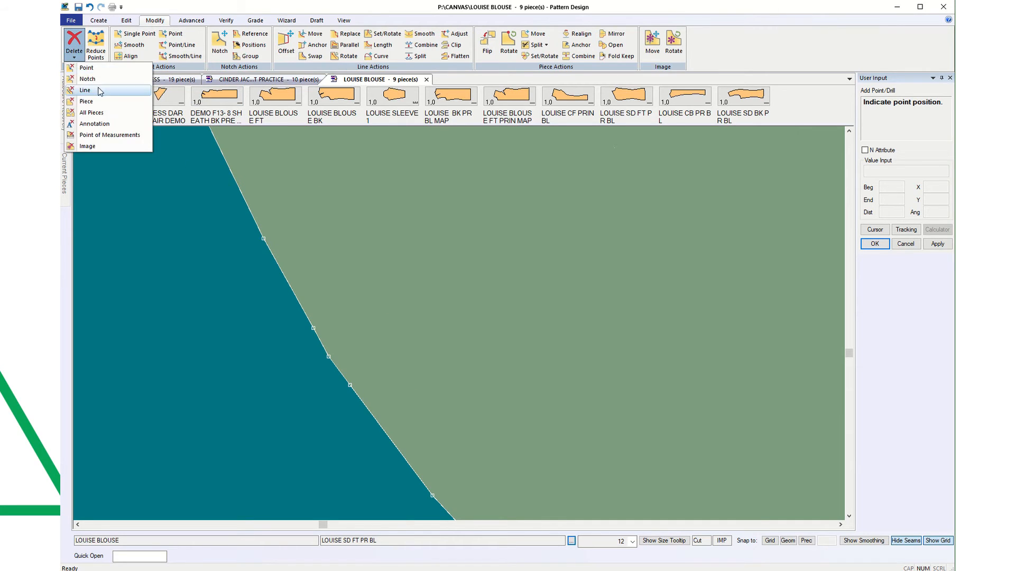
{"action": "mouse_move", "coordinate": [84, 66]}
{"action": "left_click", "coordinate": [175, 66]}
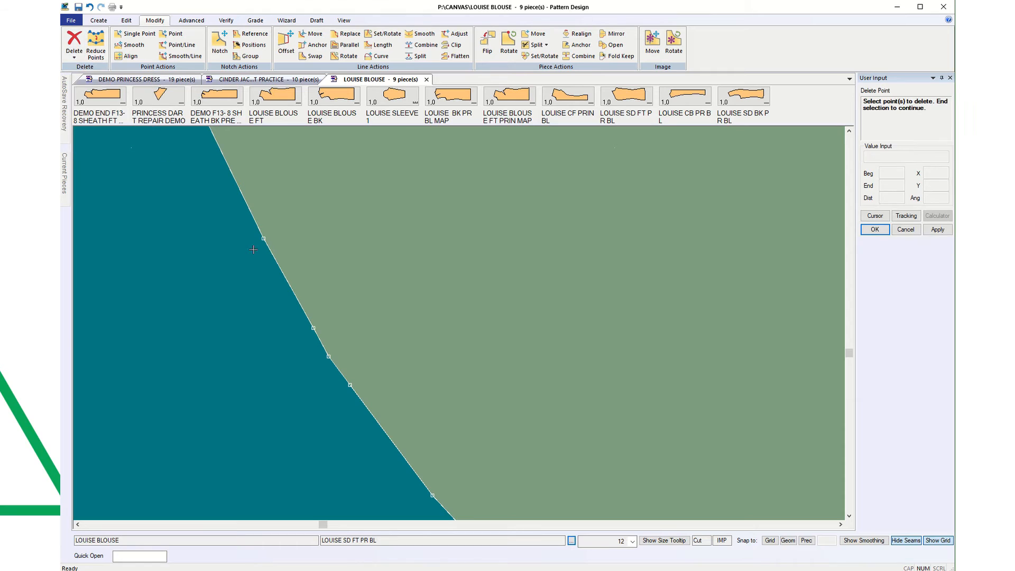
{"action": "left_click", "coordinate": [340, 354]}
{"action": "right_click", "coordinate": [405, 323]}
{"action": "left_click", "coordinate": [404, 323]}
Step: Examine the smoothness and point spacing of the Side Ft bust curve, close up and beside the CF princess seam
{"action": "scroll", "coordinate": [407, 404], "scroll_direction": "down", "scroll_amount": 3}
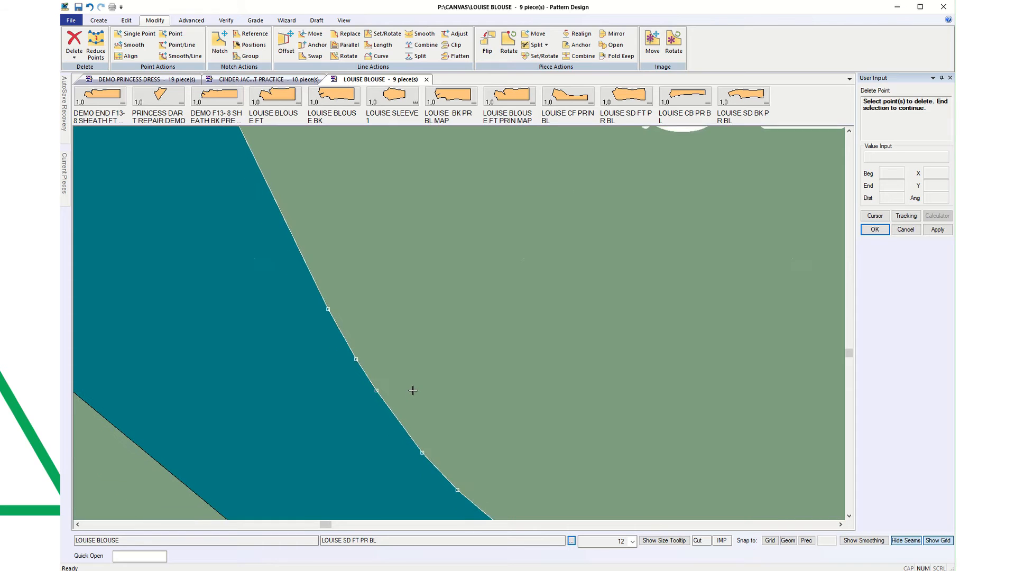
{"action": "scroll", "coordinate": [482, 423], "scroll_direction": "down", "scroll_amount": 2}
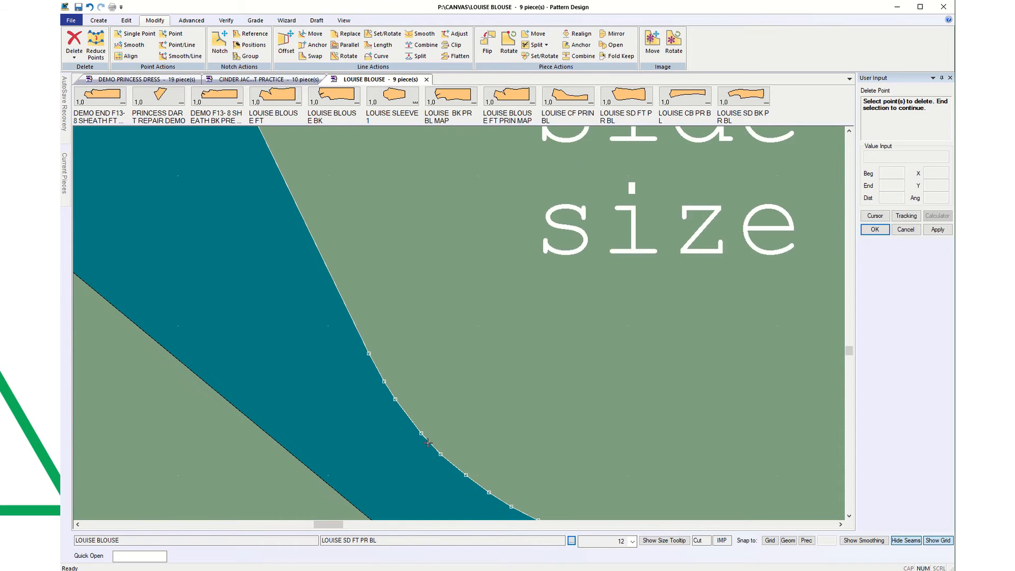
{"action": "scroll", "coordinate": [510, 443], "scroll_direction": "down", "scroll_amount": 2}
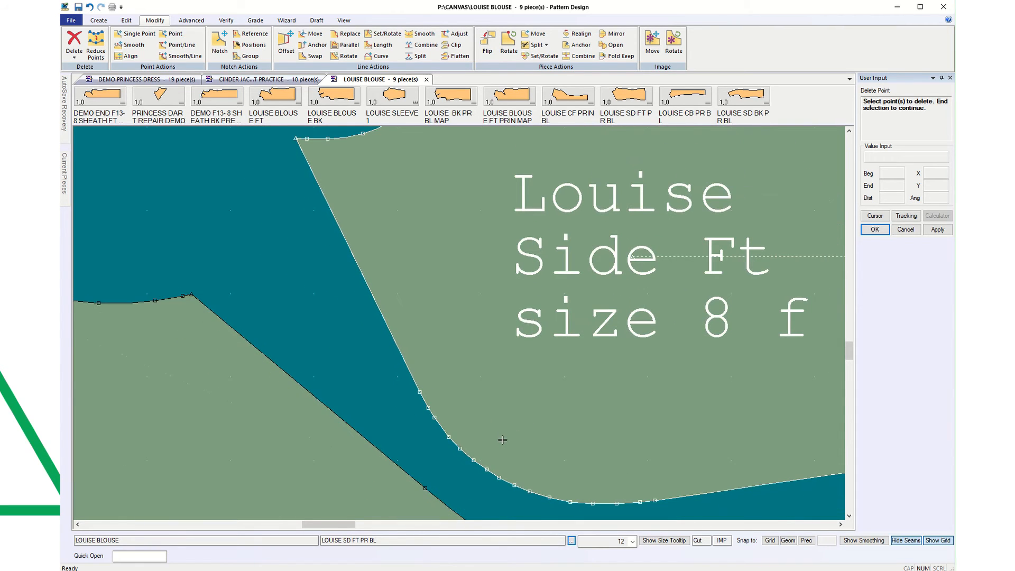
{"action": "scroll", "coordinate": [481, 423], "scroll_direction": "up", "scroll_amount": 3}
{"action": "scroll", "coordinate": [466, 408], "scroll_direction": "up", "scroll_amount": 2}
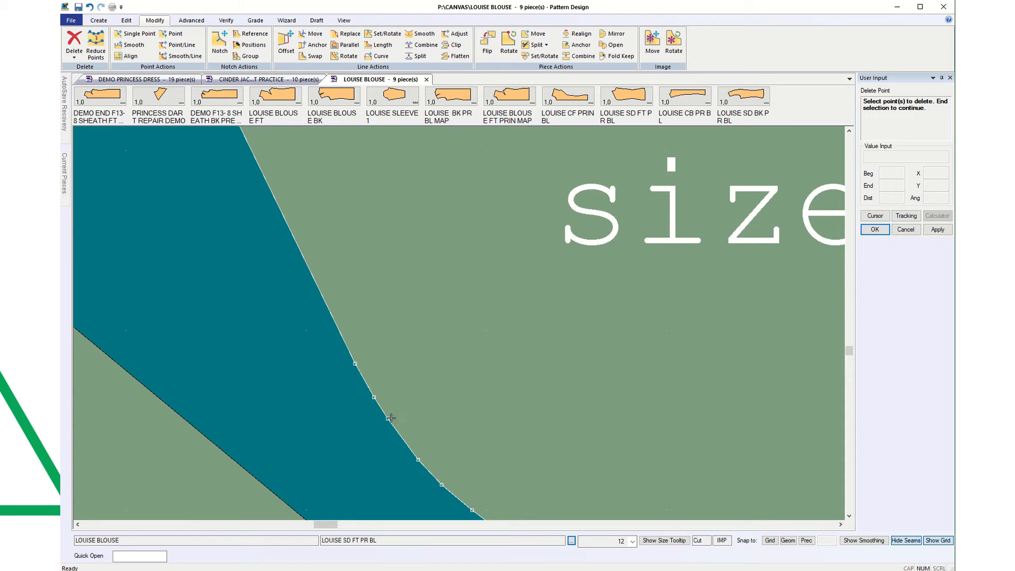
{"action": "scroll", "coordinate": [449, 423], "scroll_direction": "down", "scroll_amount": 4}
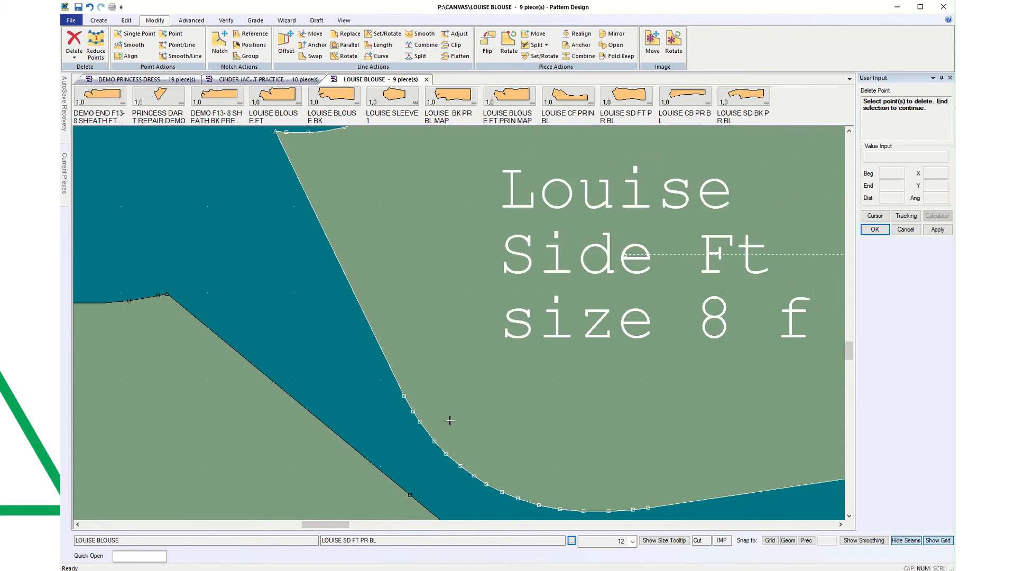
{"action": "scroll", "coordinate": [450, 413], "scroll_direction": "down", "scroll_amount": 4}
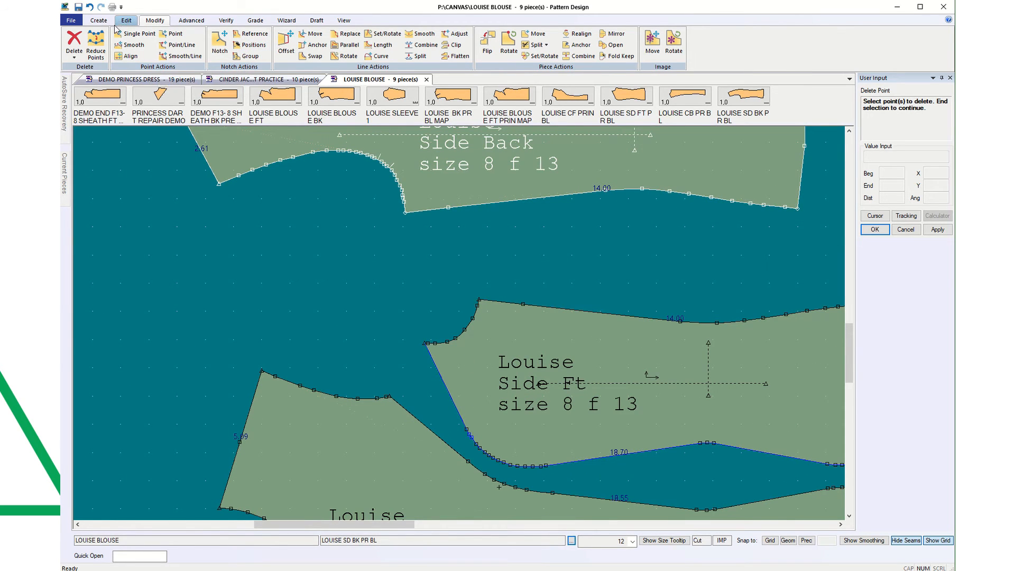
Step: Draw a two-point curve about 3.24 long on the CF piece, spanning the princess seam's bust curve and slightly flatter than the existing edge
{"action": "left_click", "coordinate": [98, 20]}
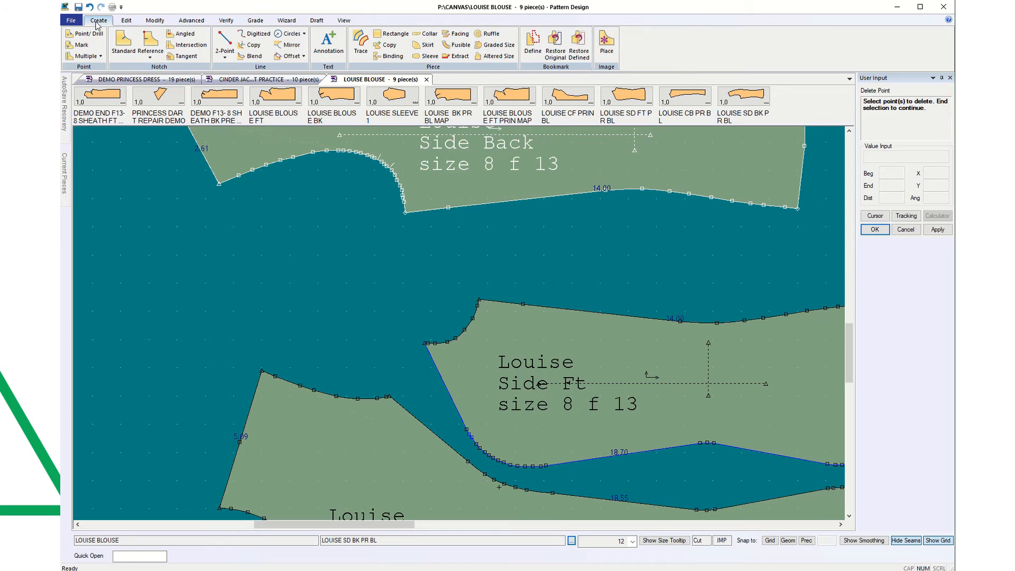
{"action": "left_click", "coordinate": [226, 57]}
{"action": "left_click", "coordinate": [248, 79]}
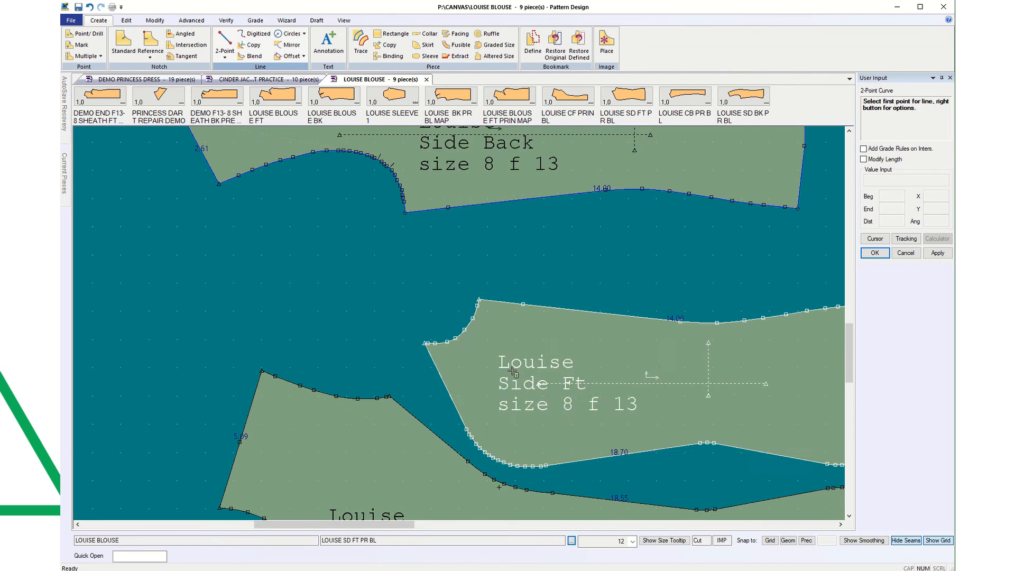
{"action": "scroll", "coordinate": [505, 452], "scroll_direction": "down", "scroll_amount": 3}
{"action": "scroll", "coordinate": [505, 452], "scroll_direction": "up", "scroll_amount": 5}
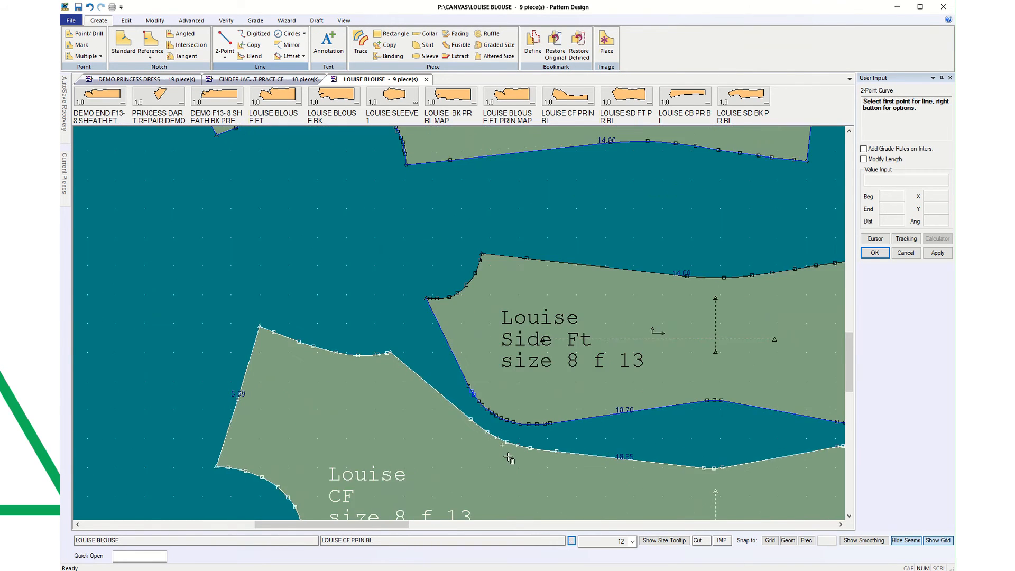
{"action": "scroll", "coordinate": [499, 450], "scroll_direction": "up", "scroll_amount": 2}
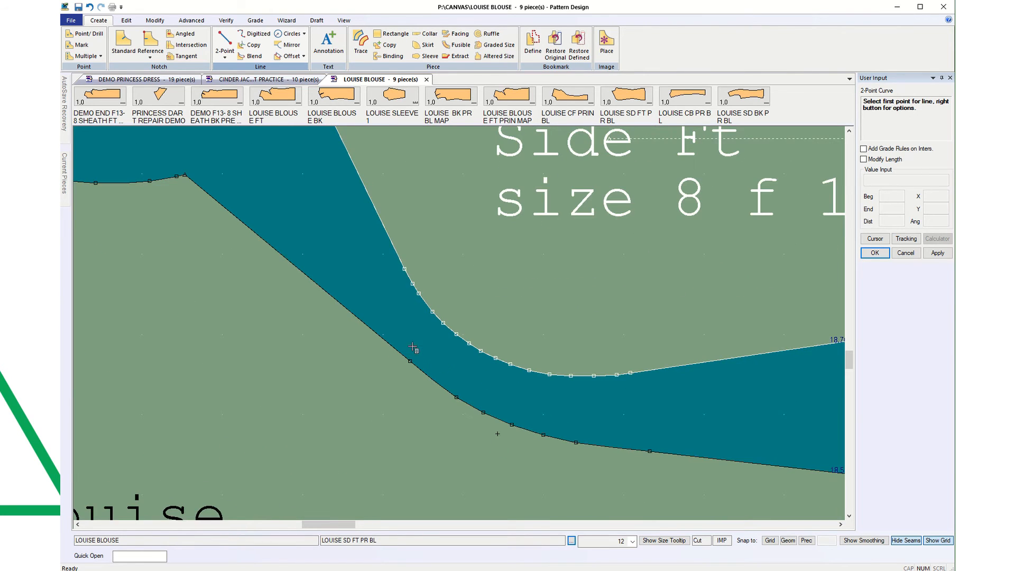
{"action": "left_click", "coordinate": [410, 362]}
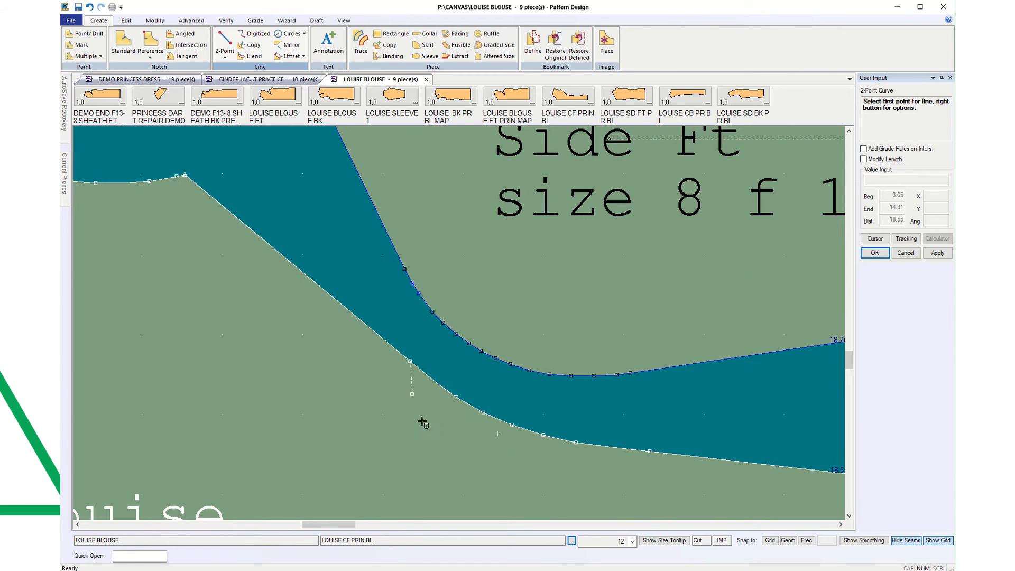
{"action": "left_click", "coordinate": [650, 451]}
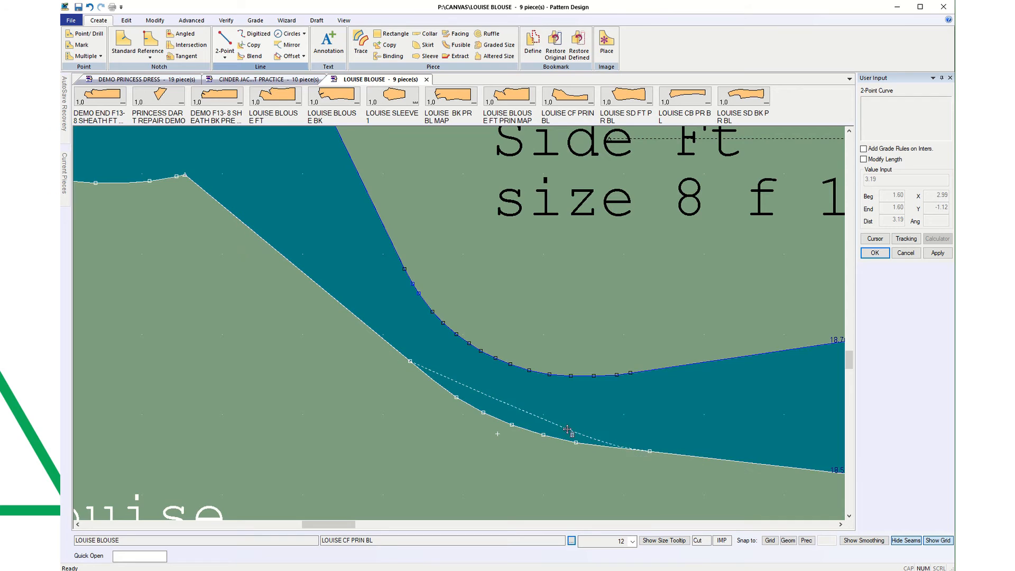
{"action": "left_click", "coordinate": [517, 425]}
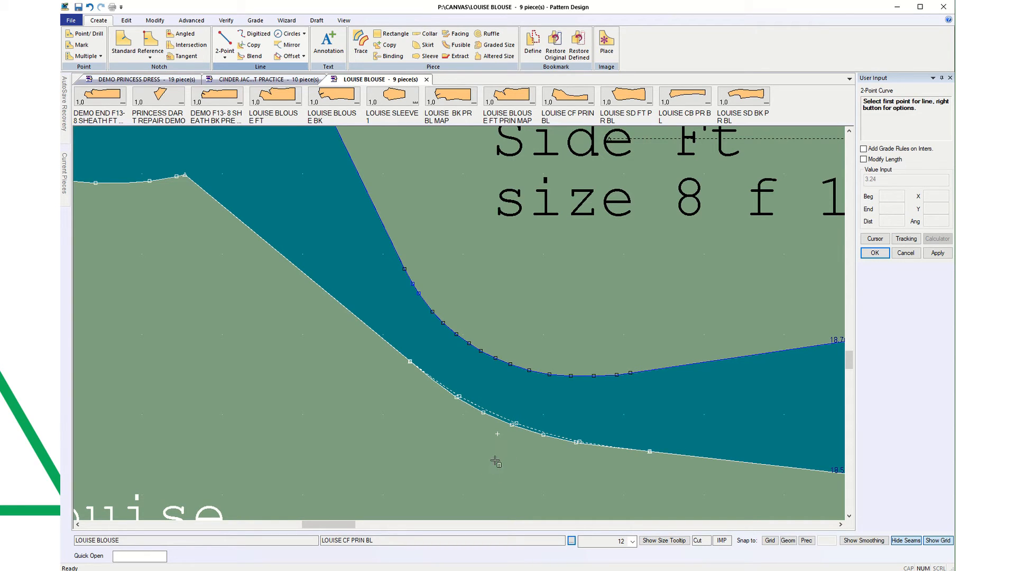
Step: Draw a straight line from the CF bust point to the new curve and measure its length
{"action": "scroll", "coordinate": [492, 466], "scroll_direction": "up", "scroll_amount": 3}
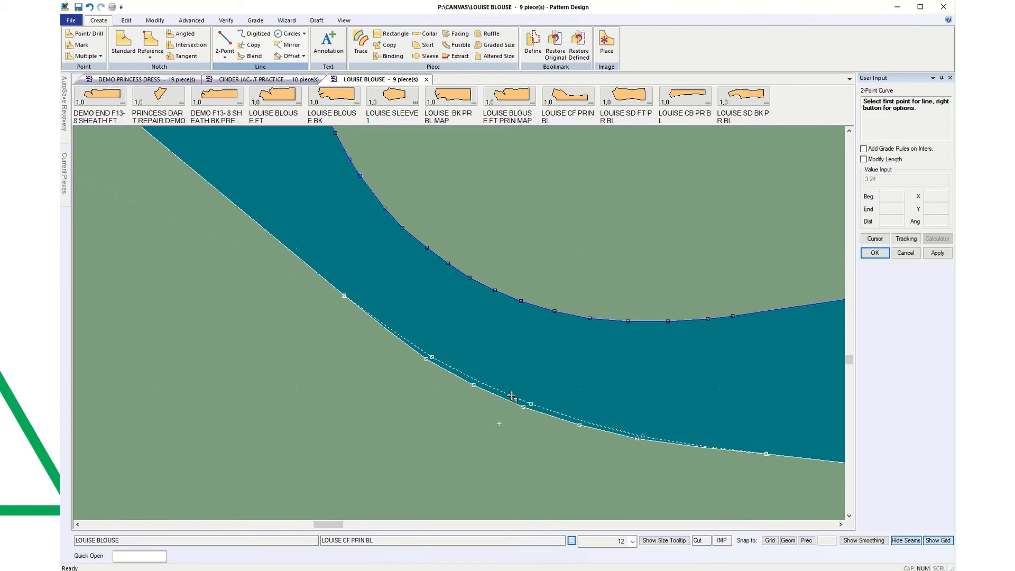
{"action": "left_click", "coordinate": [224, 44]}
{"action": "left_click", "coordinate": [494, 425]}
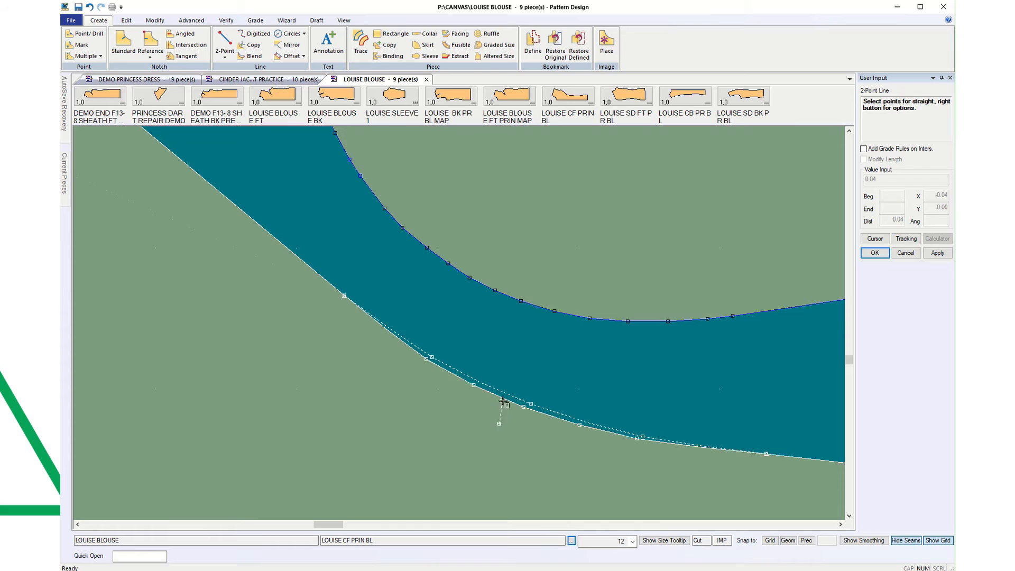
{"action": "left_click", "coordinate": [512, 397]}
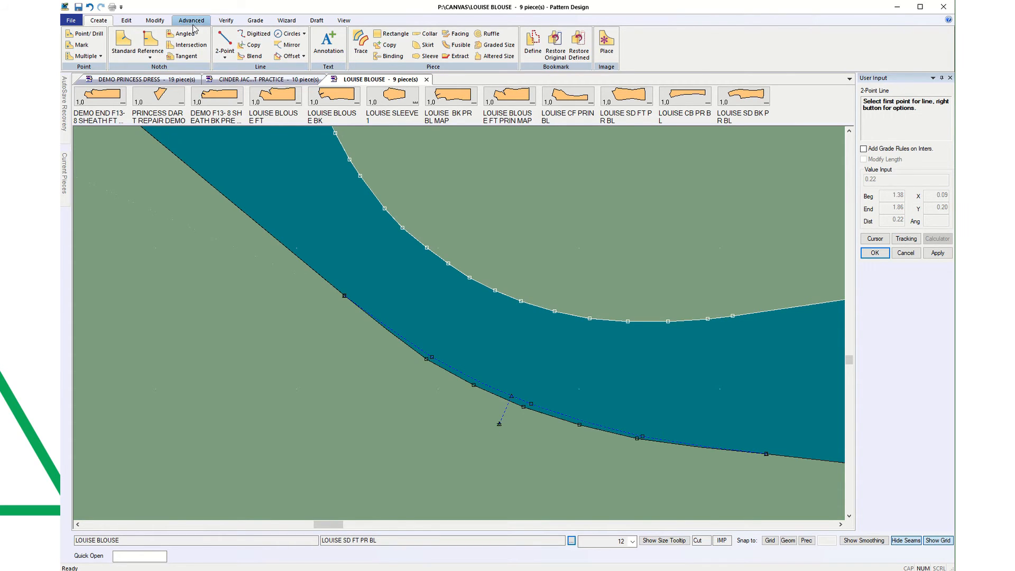
{"action": "left_click", "coordinate": [224, 21]}
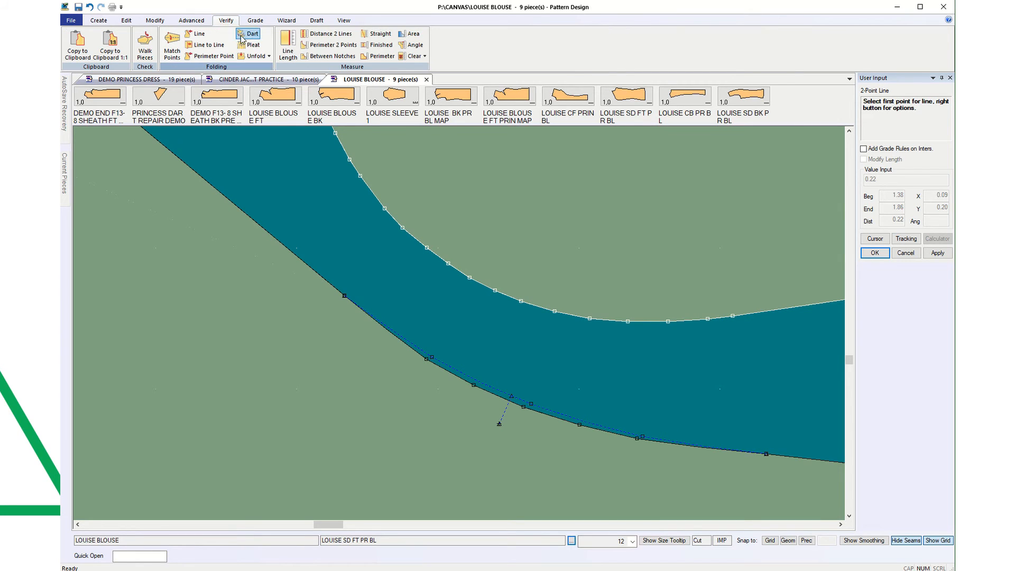
{"action": "left_click", "coordinate": [287, 45]}
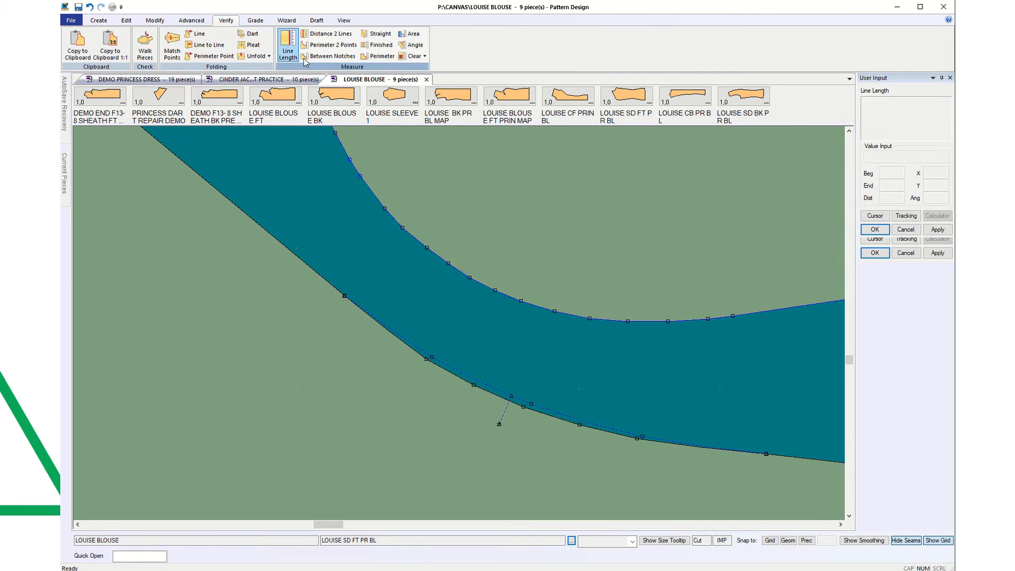
{"action": "left_click", "coordinate": [504, 411]}
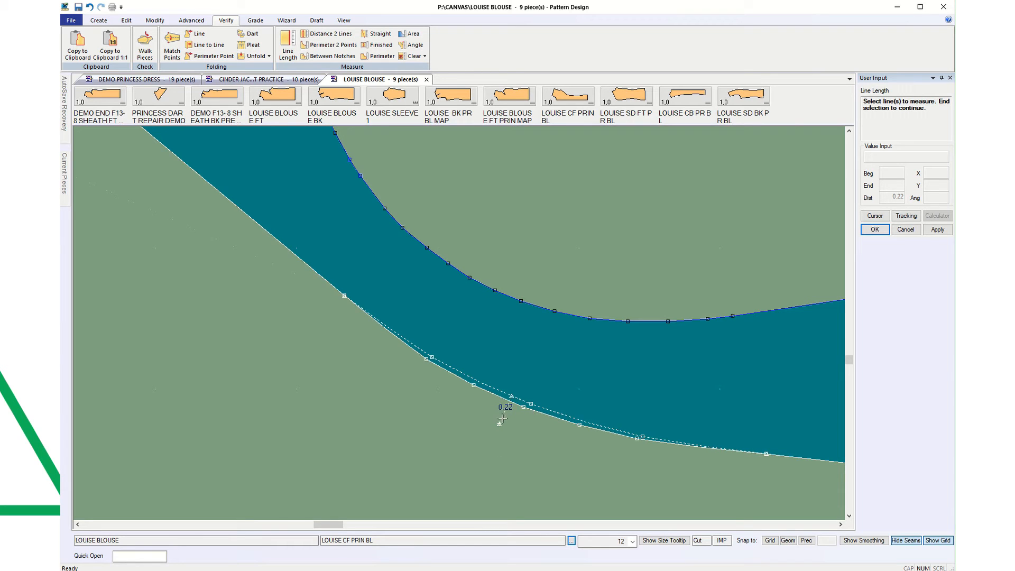
{"action": "scroll", "coordinate": [521, 426], "scroll_direction": "down", "scroll_amount": 3}
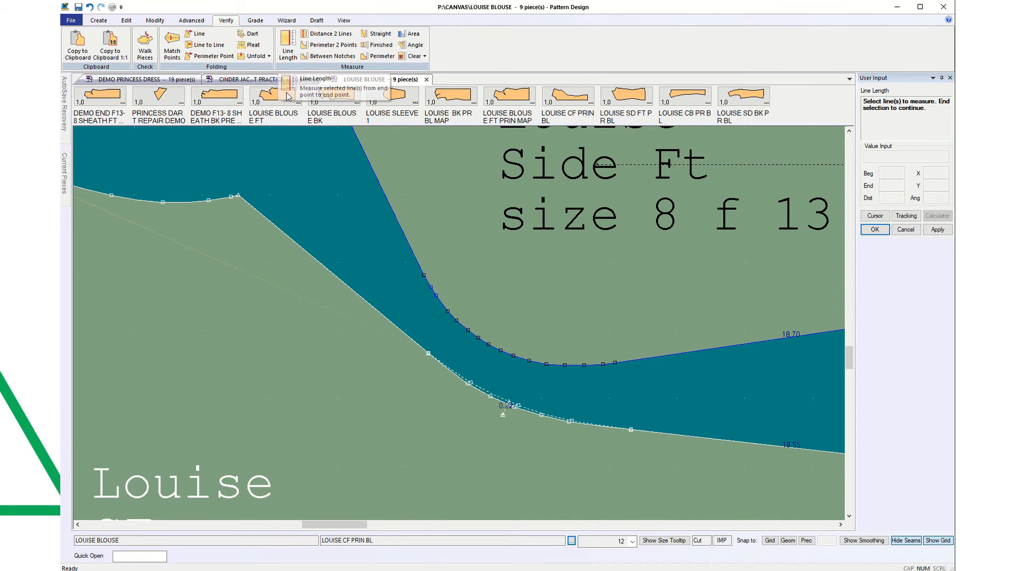
Step: Delete the straight measuring line between the CF bust point and the new curve
{"action": "left_click", "coordinate": [155, 21]}
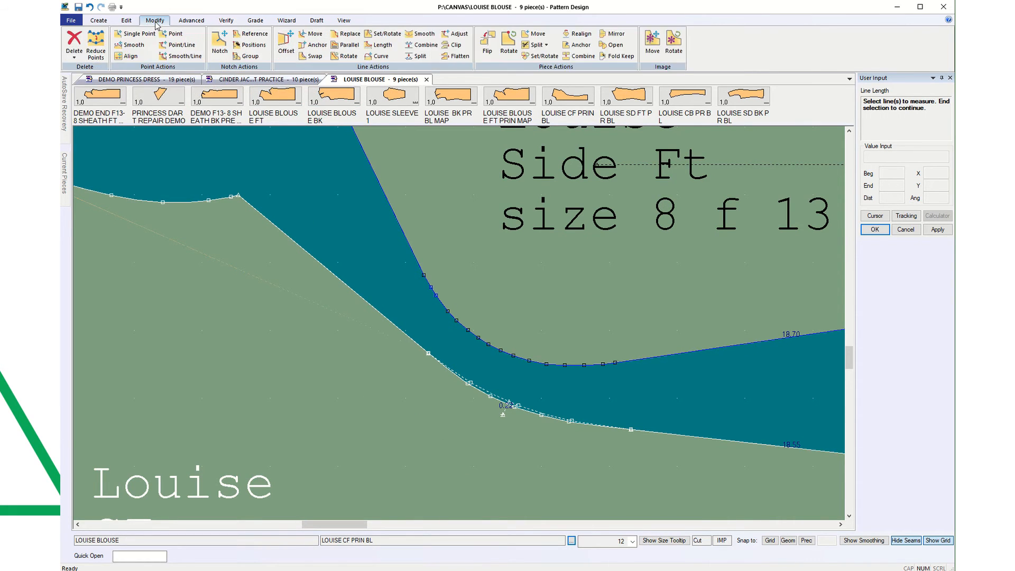
{"action": "left_click", "coordinate": [74, 52]}
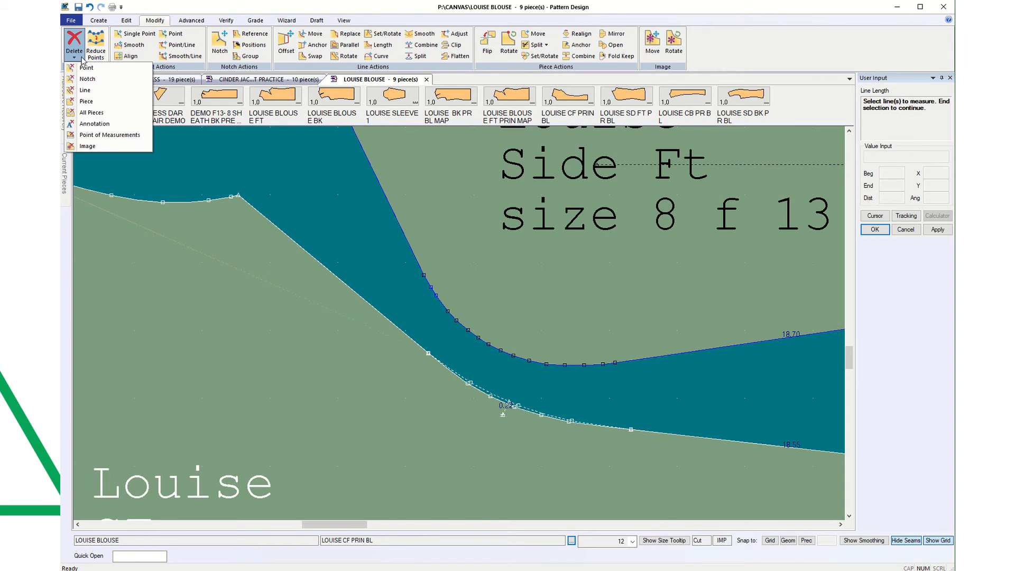
{"action": "left_click", "coordinate": [84, 90]}
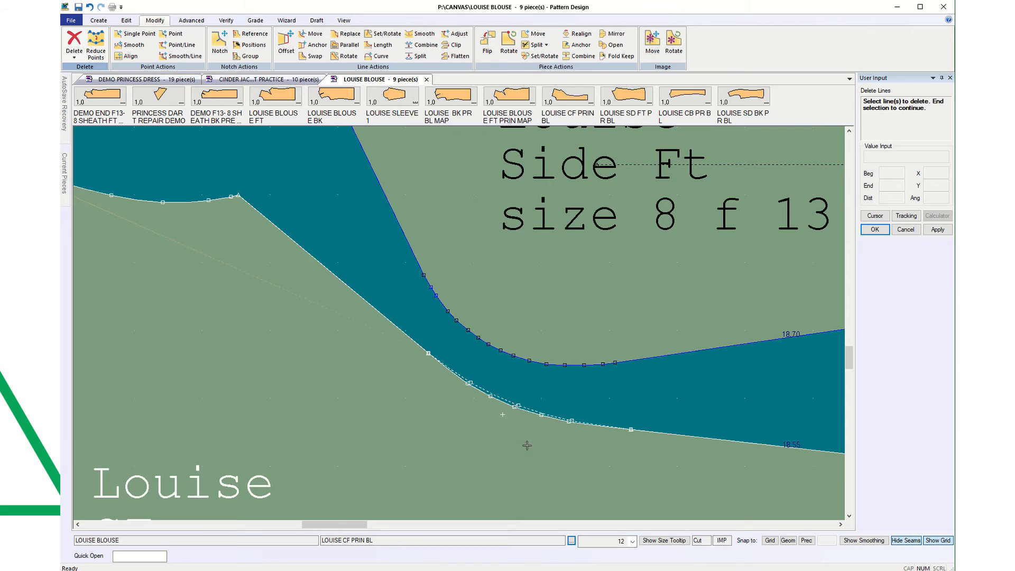
Step: Split the CF princess seam at both end points of the new bust curve
{"action": "scroll", "coordinate": [518, 434], "scroll_direction": "up", "scroll_amount": 2}
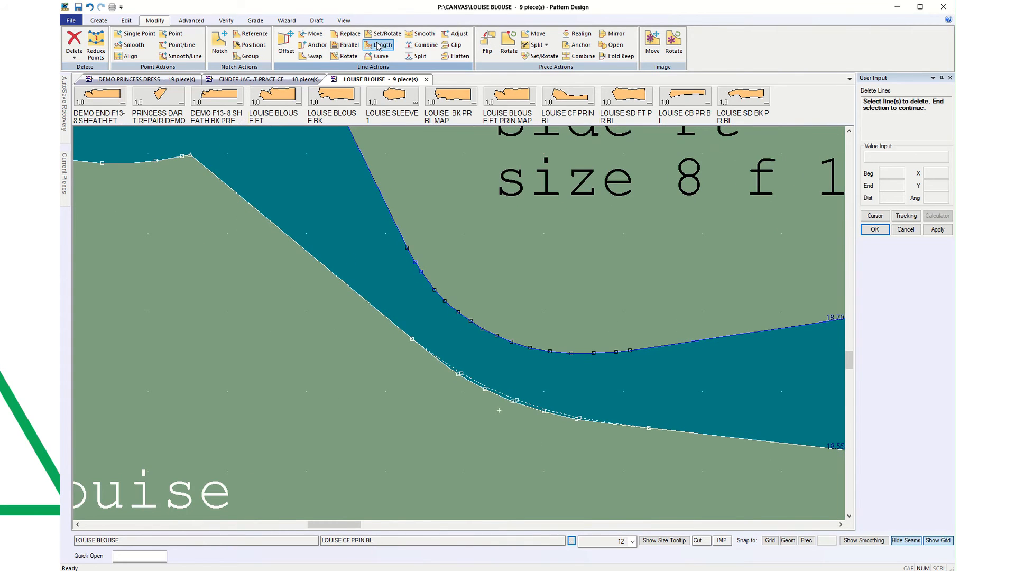
{"action": "left_click", "coordinate": [418, 56]}
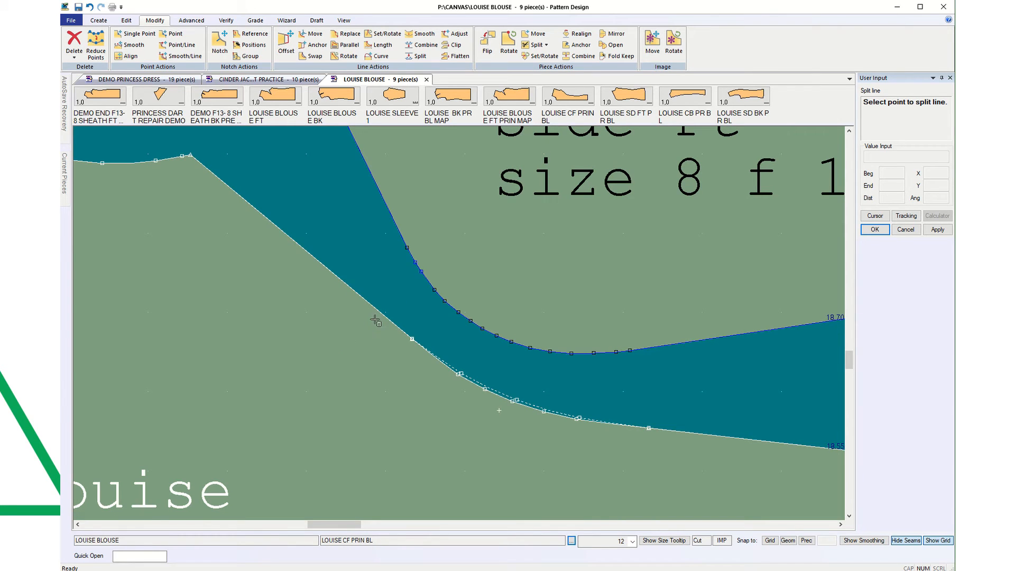
{"action": "left_click", "coordinate": [412, 339]}
{"action": "left_click", "coordinate": [654, 429]}
Step: Swap the CF seam's split bust section with the new internal curve, using the perimeter's point information and maintaining the graded nest
{"action": "left_click", "coordinate": [314, 57]}
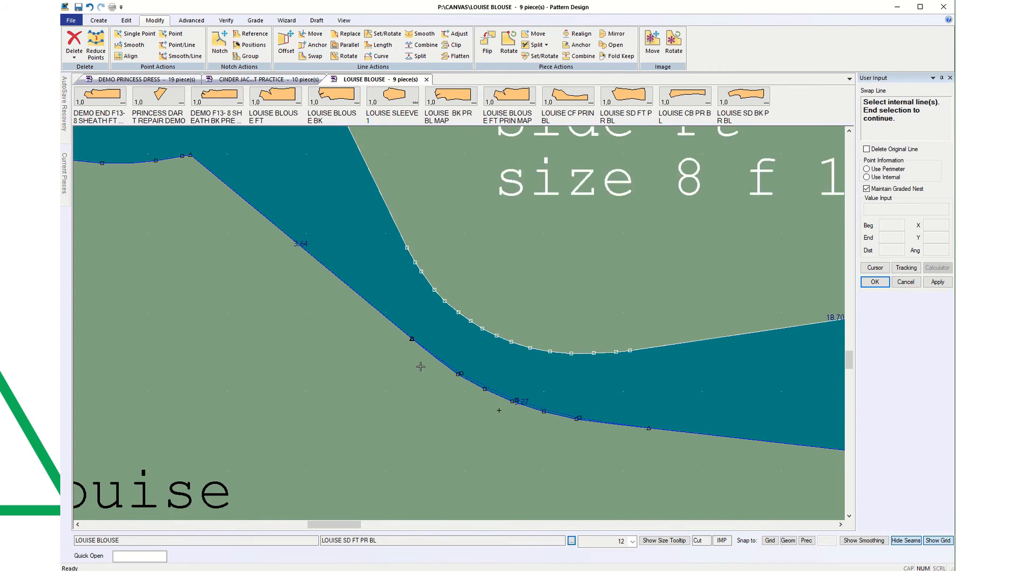
{"action": "right_click", "coordinate": [484, 376]}
{"action": "left_click", "coordinate": [491, 372]}
{"action": "left_click", "coordinate": [495, 394]}
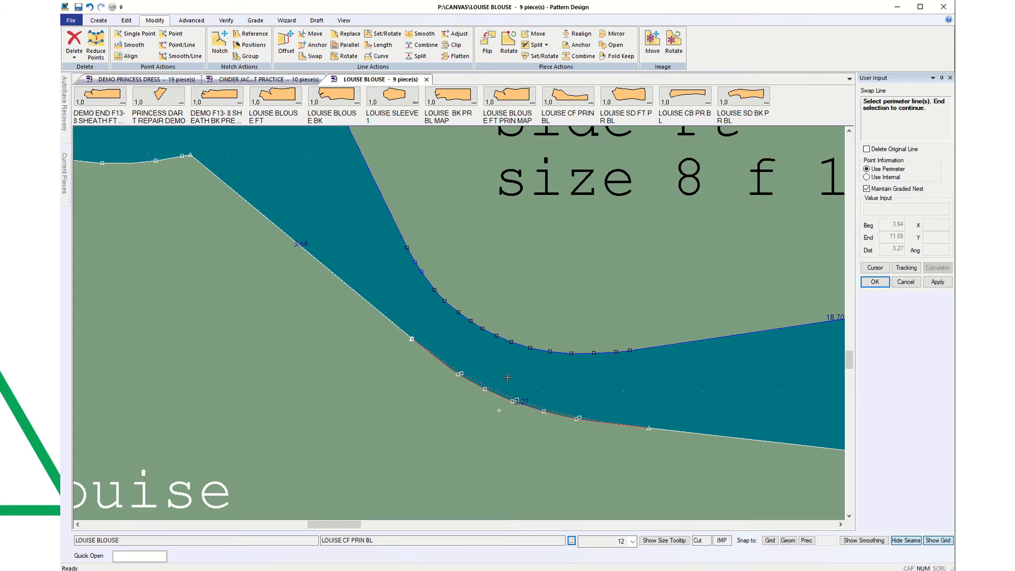
{"action": "right_click", "coordinate": [468, 376]}
{"action": "left_click", "coordinate": [484, 381]}
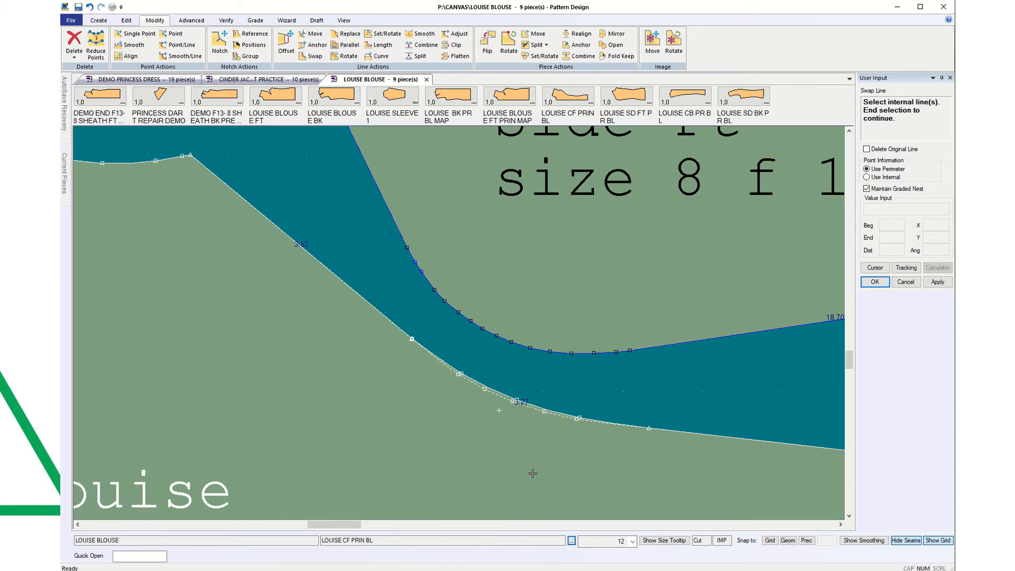
Step: Delete the leftover original bust curve inside the CF piece and combine the split princess seam segments into one line
{"action": "left_click", "coordinate": [74, 53]}
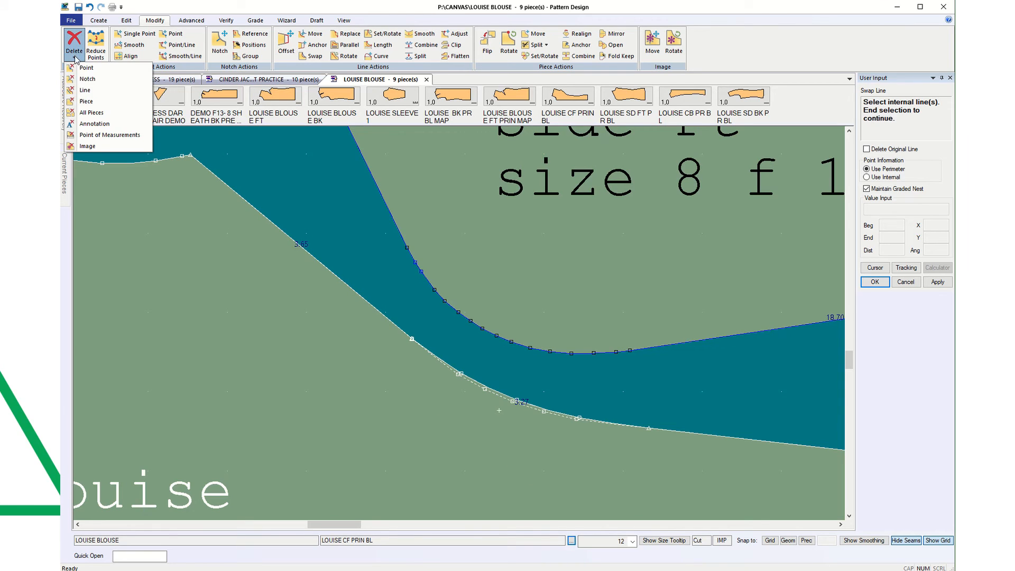
{"action": "left_click", "coordinate": [85, 90]}
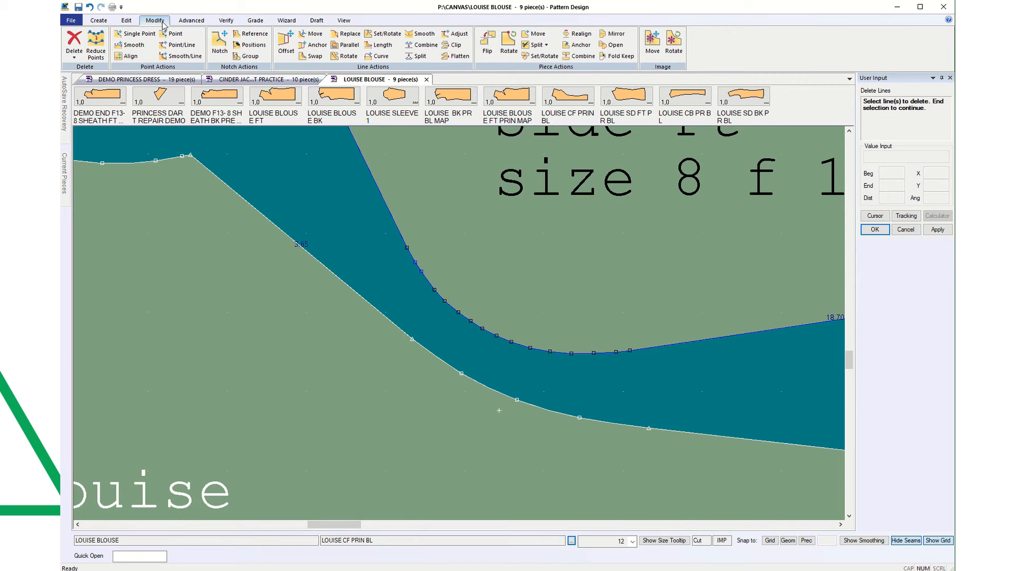
{"action": "left_click", "coordinate": [423, 45]}
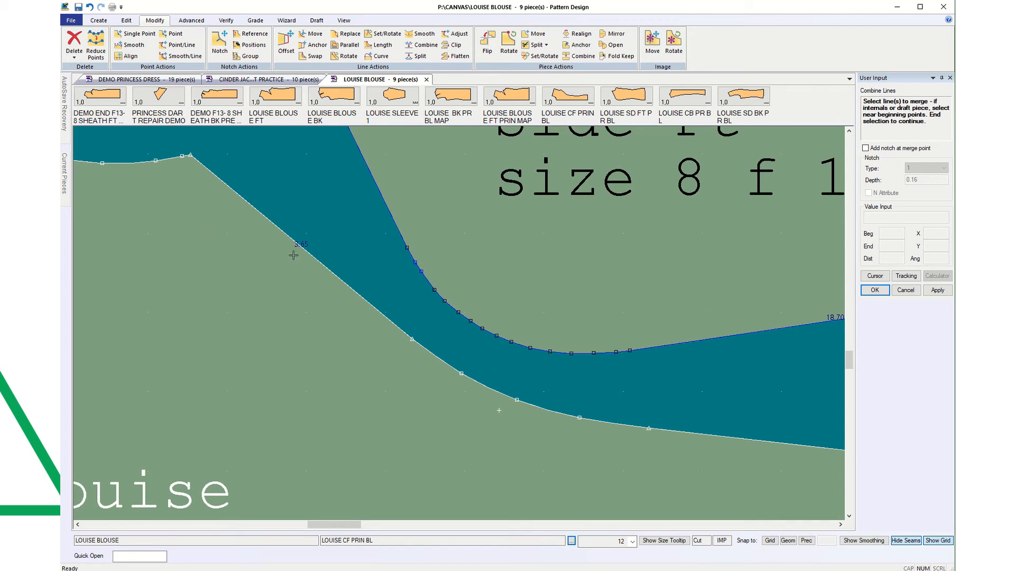
{"action": "left_click", "coordinate": [317, 257]}
{"action": "left_click", "coordinate": [444, 367]}
{"action": "scroll", "coordinate": [583, 466], "scroll_direction": "down", "scroll_amount": 1}
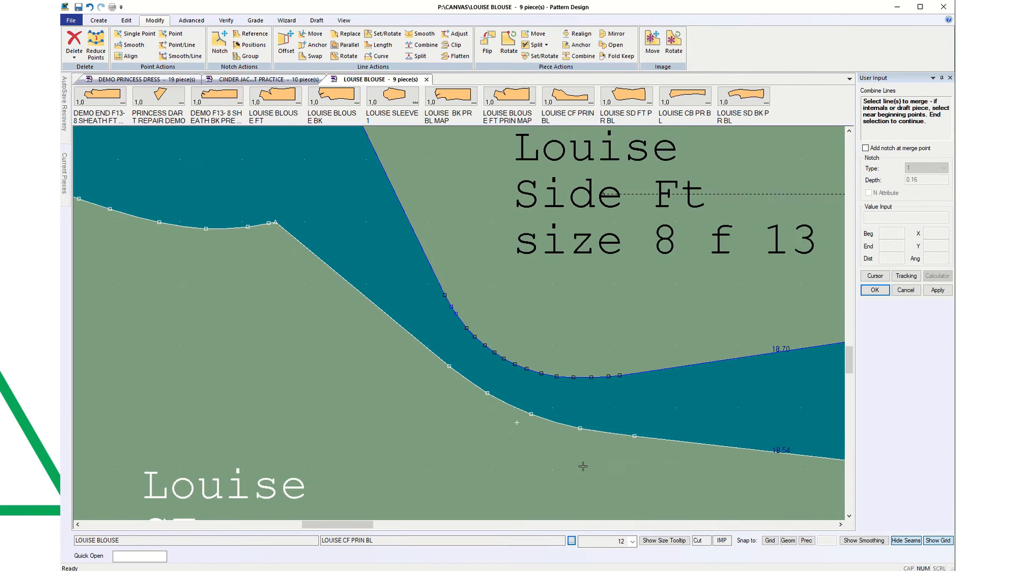
{"action": "scroll", "coordinate": [583, 466], "scroll_direction": "down", "scroll_amount": 2}
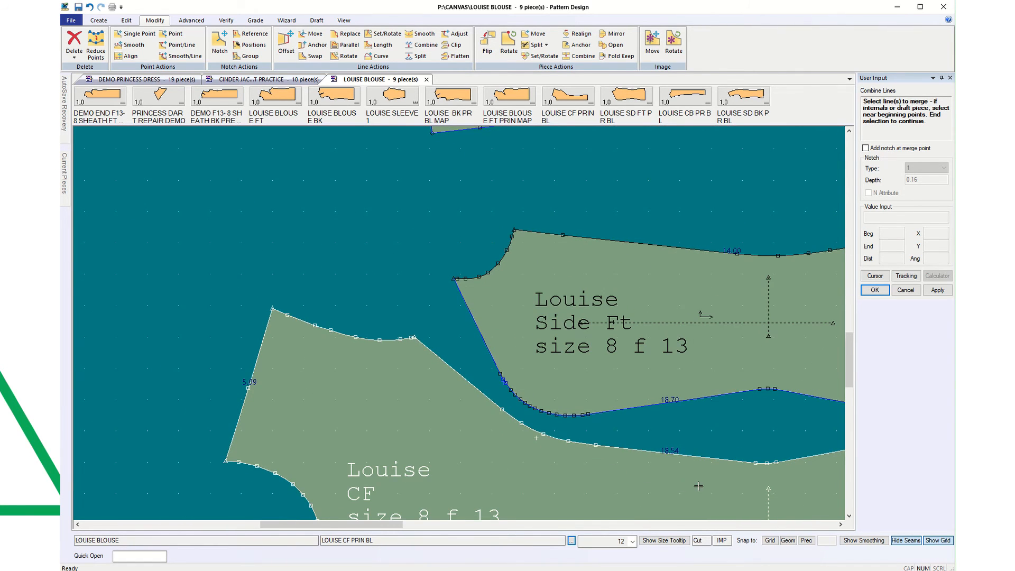
{"action": "scroll", "coordinate": [698, 486], "scroll_direction": "up", "scroll_amount": 2}
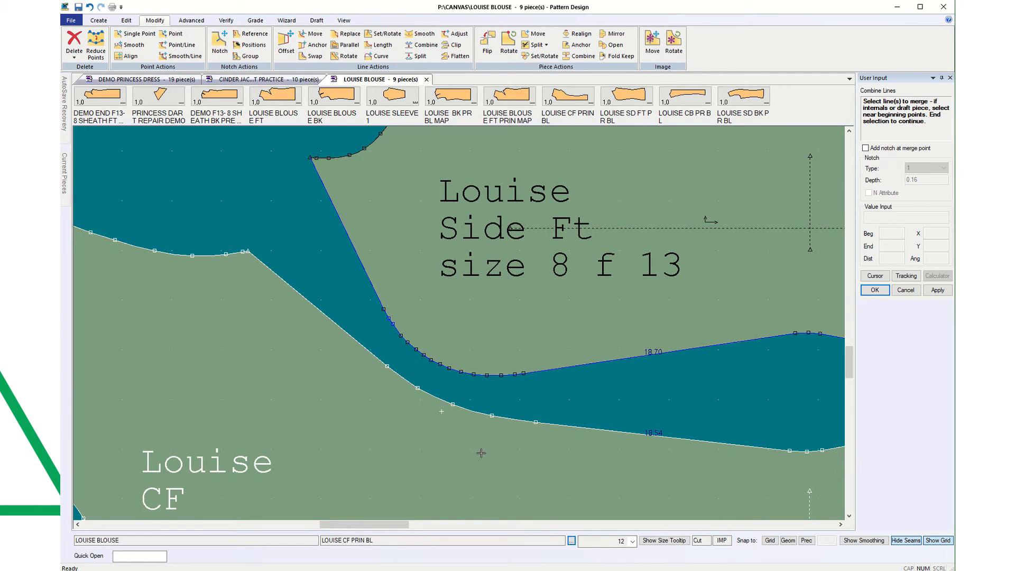
{"action": "scroll", "coordinate": [481, 454], "scroll_direction": "down", "scroll_amount": 3}
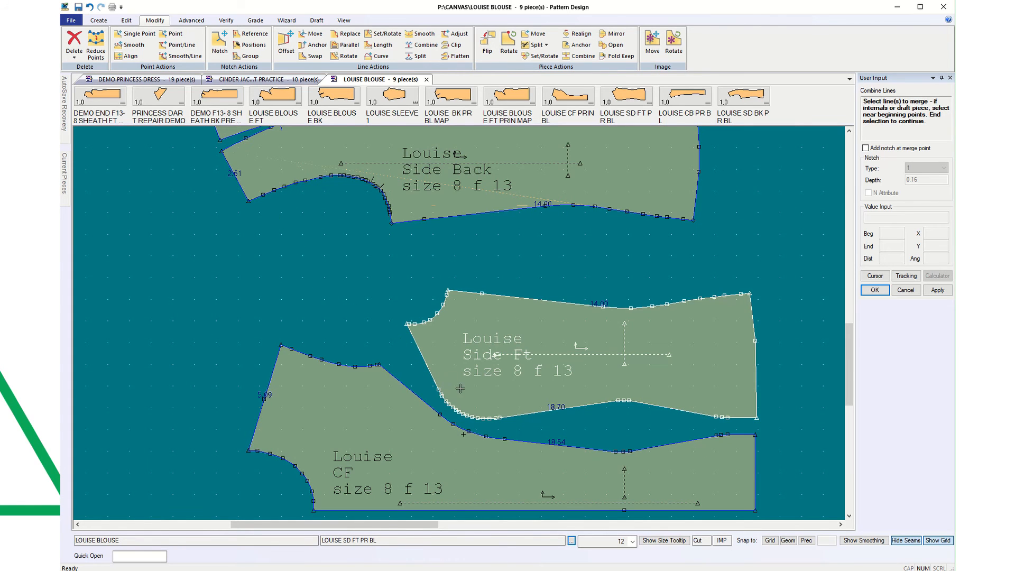
Step: Split the Side Ft princess seam just above the bust curve, about 3.06 from its upper end, and add a type 1 standard notch there
{"action": "scroll", "coordinate": [437, 375], "scroll_direction": "up", "scroll_amount": 4}
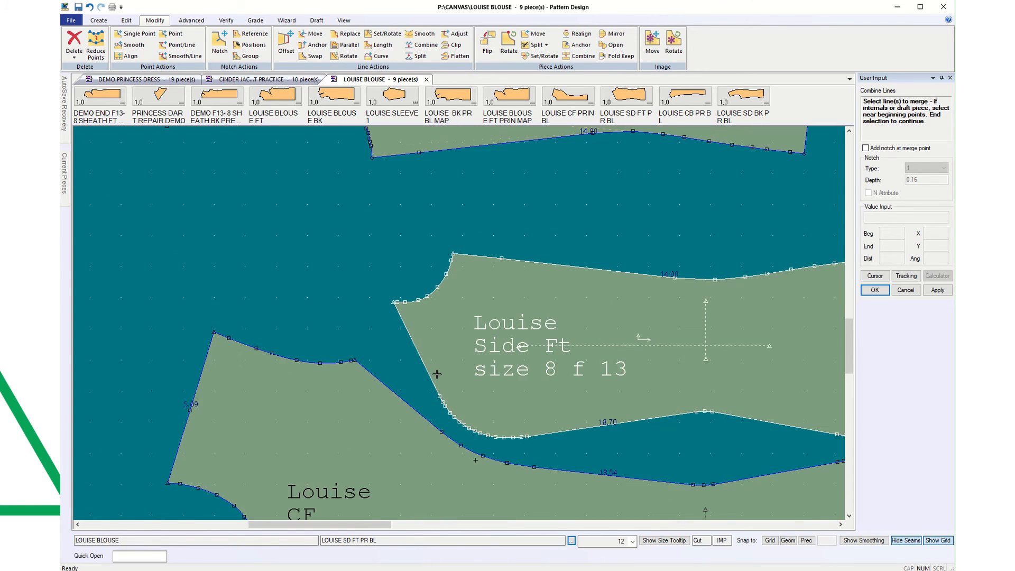
{"action": "scroll", "coordinate": [439, 373], "scroll_direction": "up", "scroll_amount": 1}
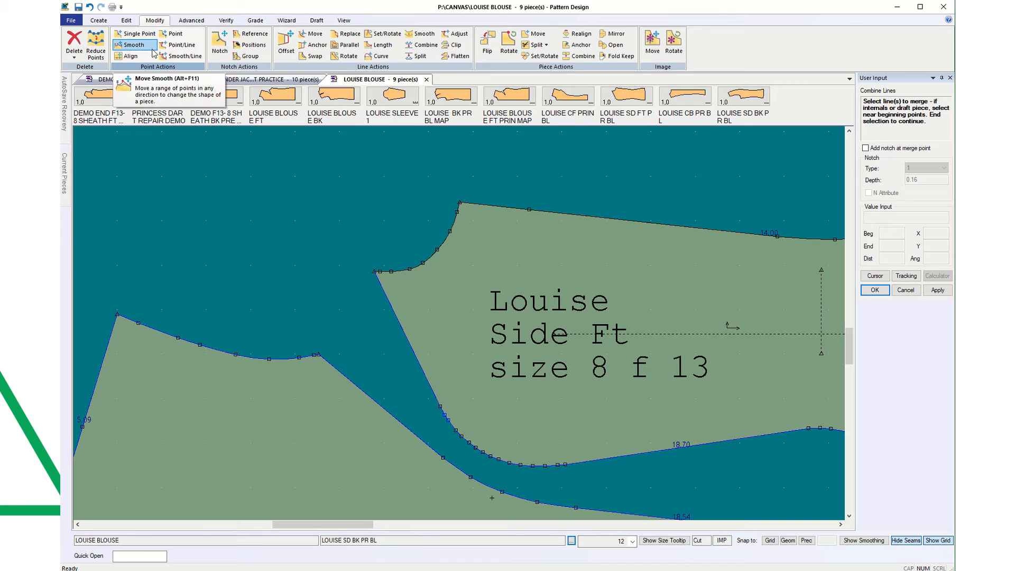
{"action": "left_click", "coordinate": [421, 55]}
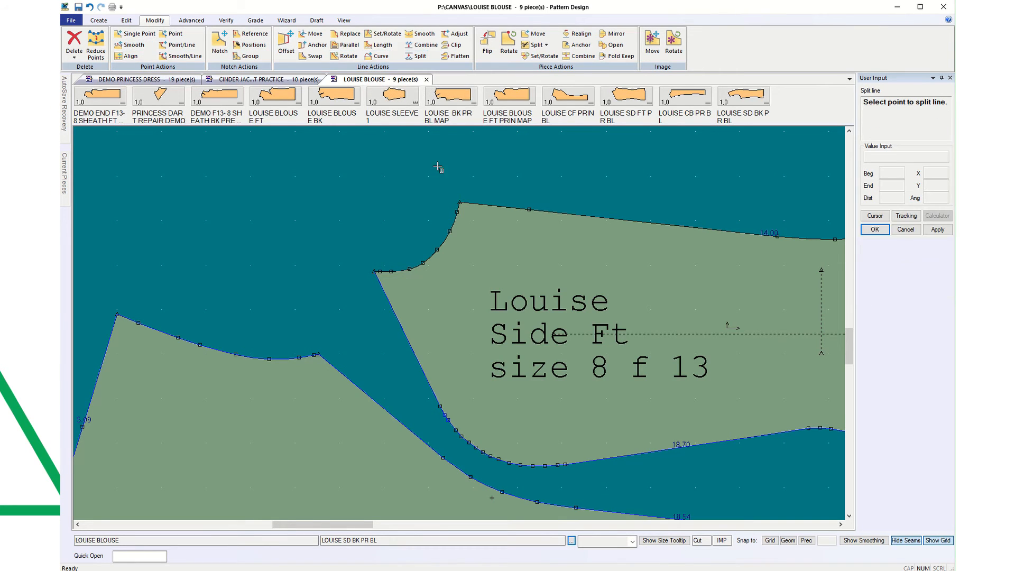
{"action": "left_click", "coordinate": [435, 394]}
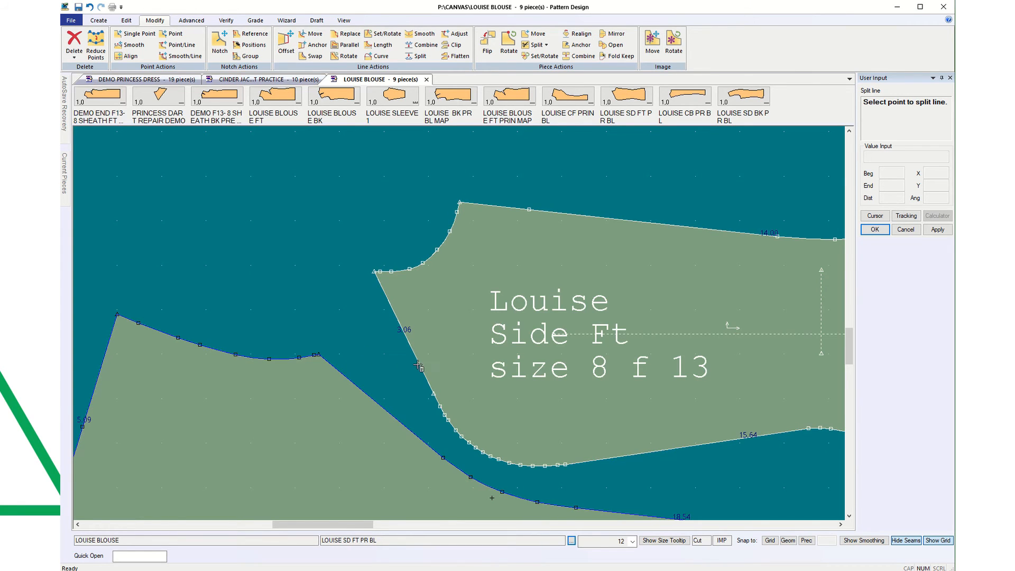
{"action": "left_click", "coordinate": [98, 20]}
{"action": "left_click", "coordinate": [123, 42]}
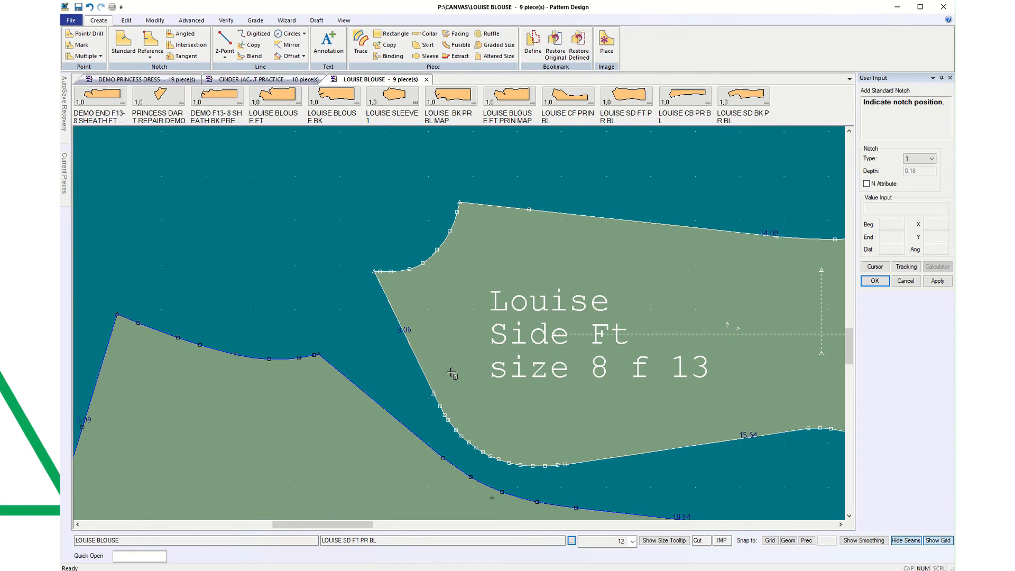
{"action": "left_click", "coordinate": [433, 394]}
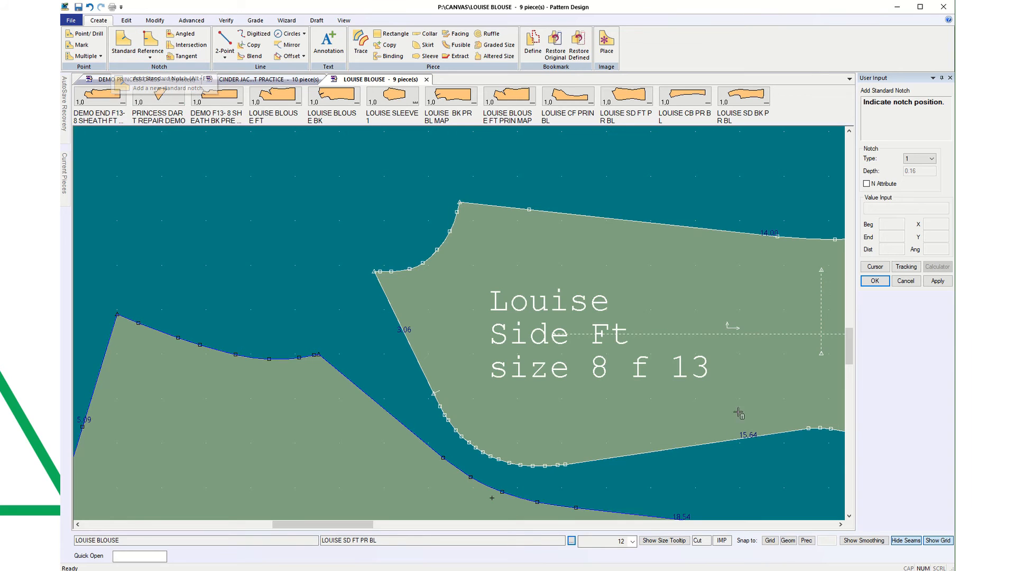
Step: Add a type 1 standard notch on the CF princess seam, 3.06 from its upper end at the armhole
{"action": "left_click", "coordinate": [876, 267]}
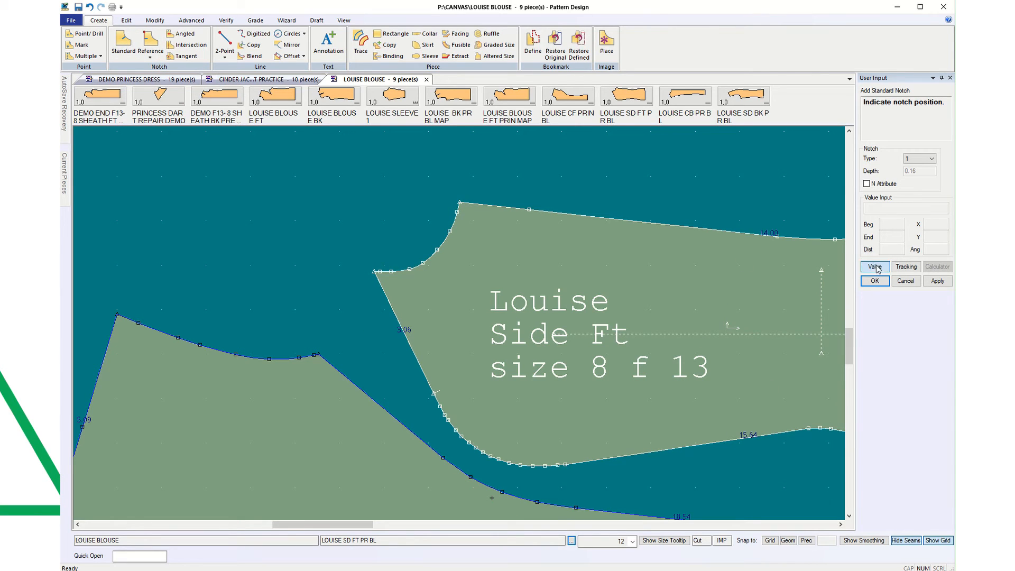
{"action": "right_click", "coordinate": [305, 277]}
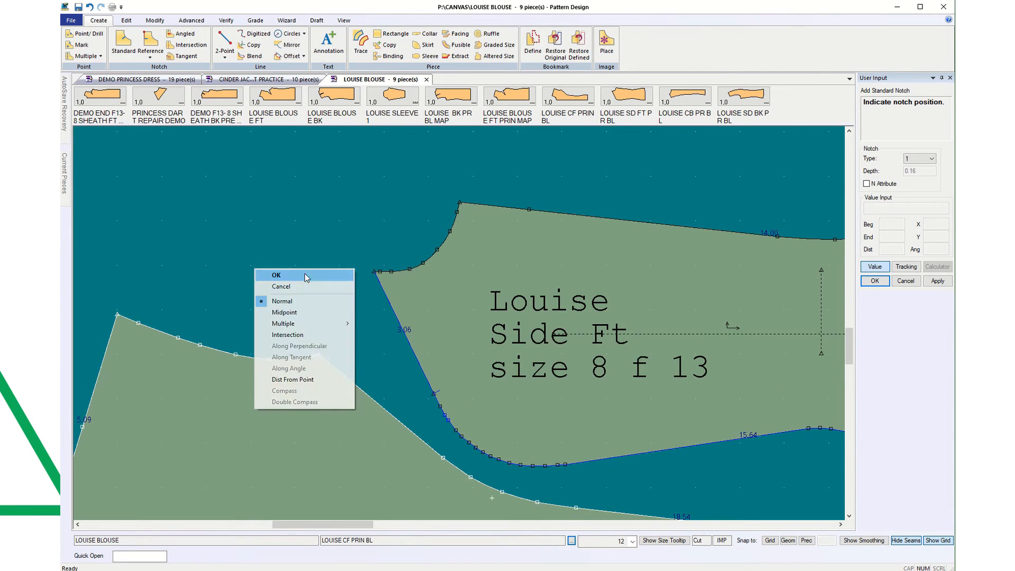
{"action": "left_click", "coordinate": [324, 382]}
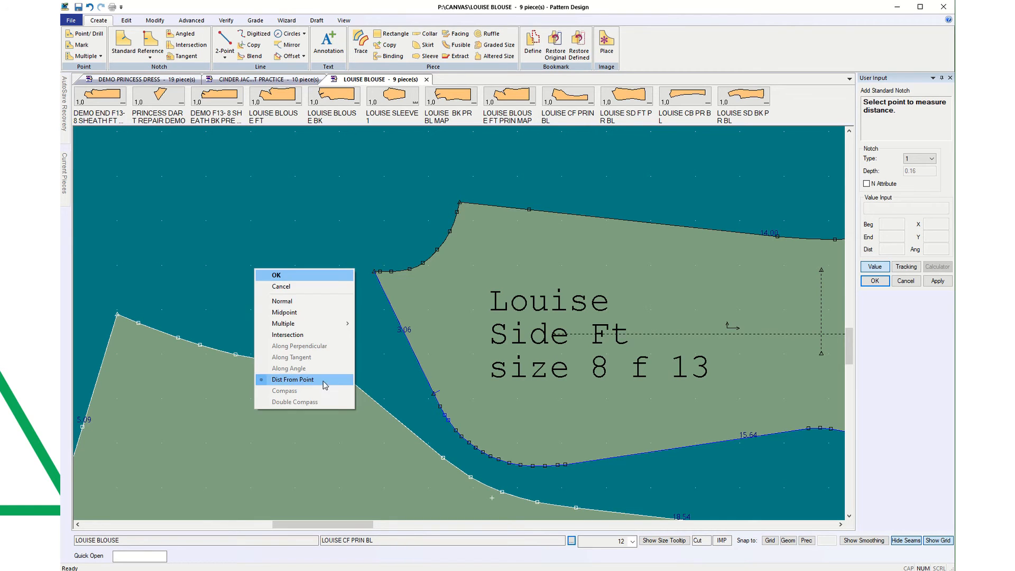
{"action": "left_click", "coordinate": [382, 402]}
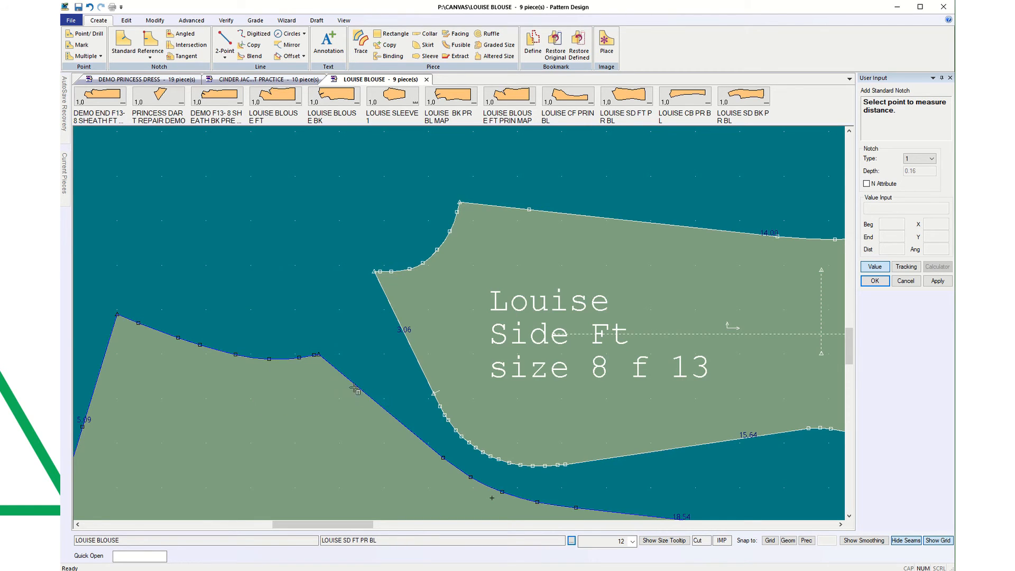
{"action": "left_click", "coordinate": [249, 444]}
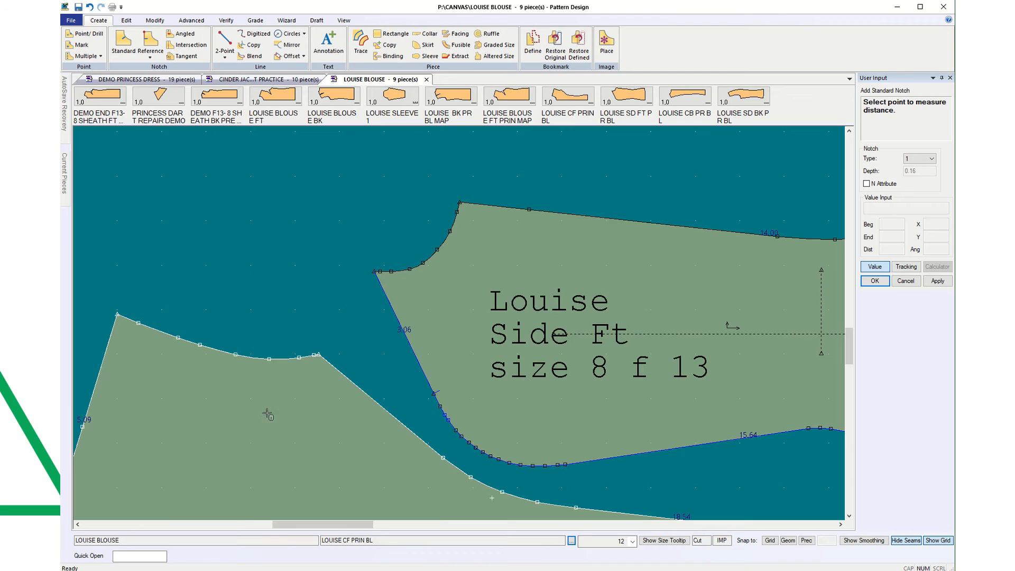
{"action": "left_click", "coordinate": [318, 355]}
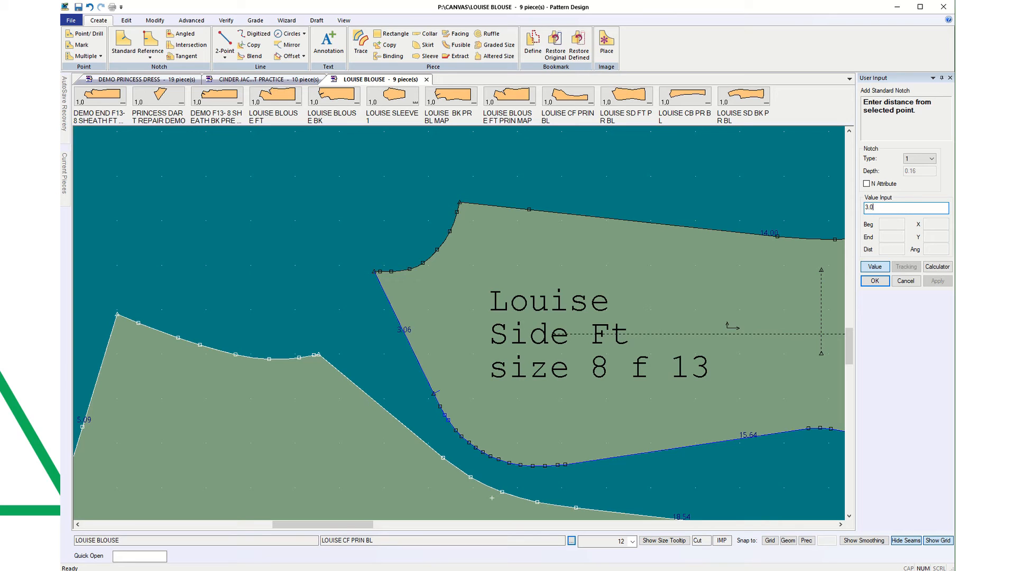
{"action": "left_click", "coordinate": [876, 281]}
{"action": "right_click", "coordinate": [272, 353]}
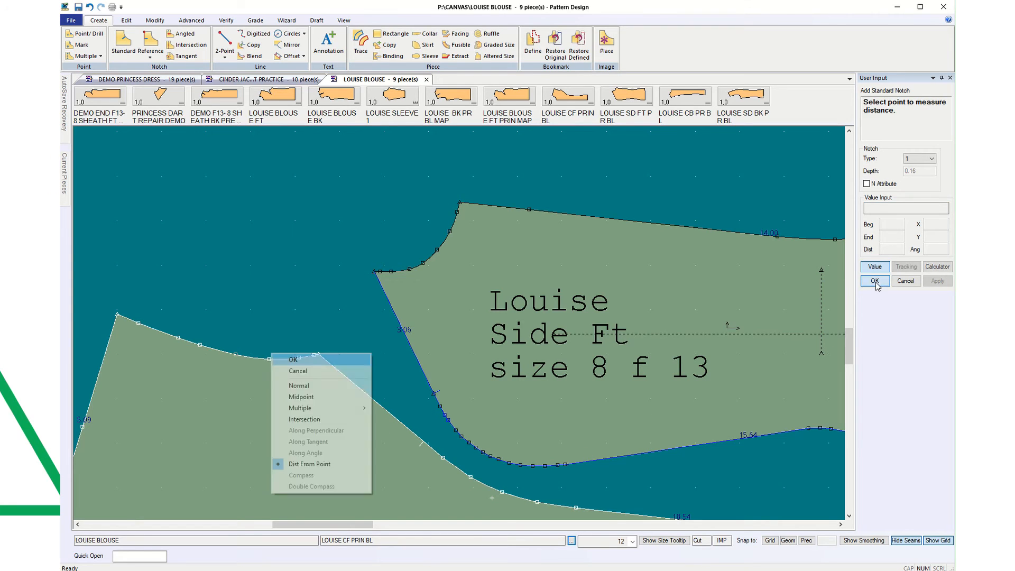
{"action": "left_click", "coordinate": [305, 420]}
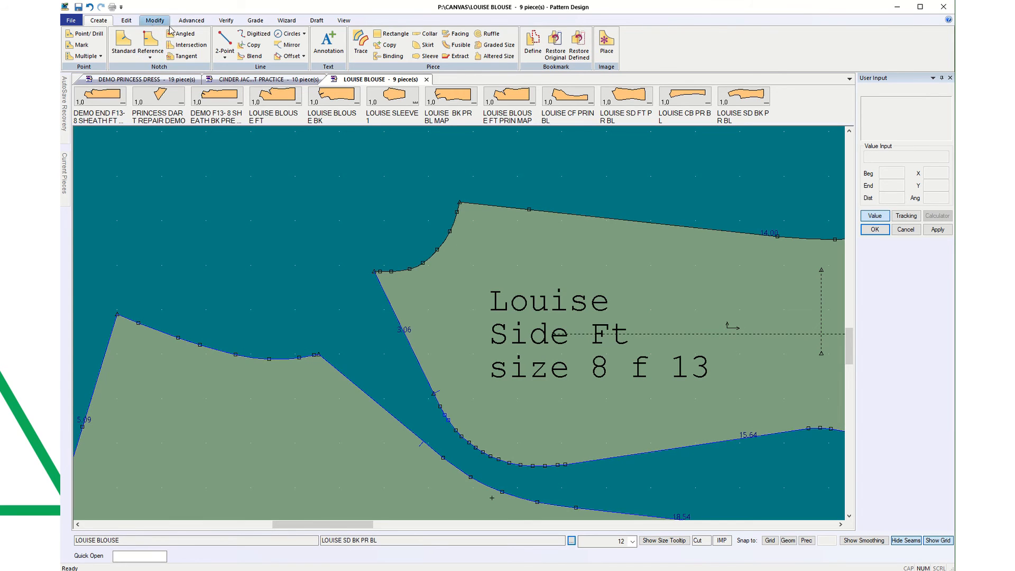
Step: Combine the two Side Ft princess seam segments above and below the notch into one line, without adding a notch at the merge point
{"action": "left_click", "coordinate": [155, 20]}
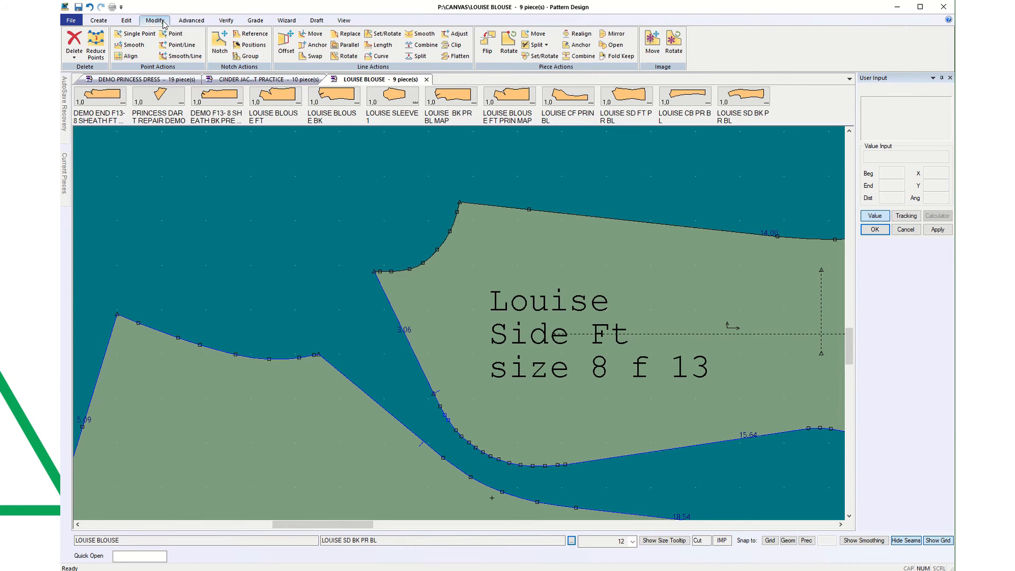
{"action": "left_click", "coordinate": [423, 44]}
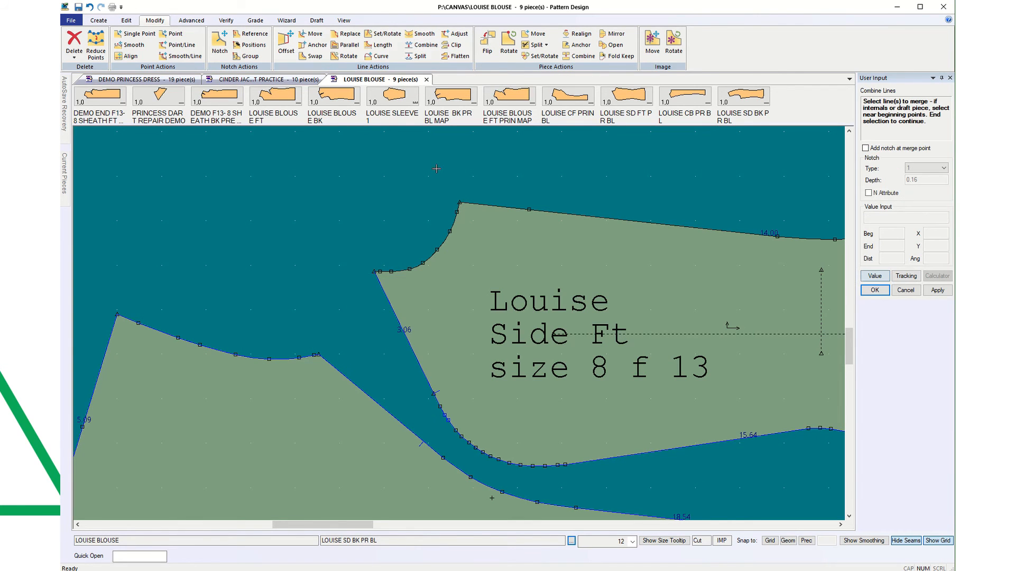
{"action": "left_click", "coordinate": [440, 418]}
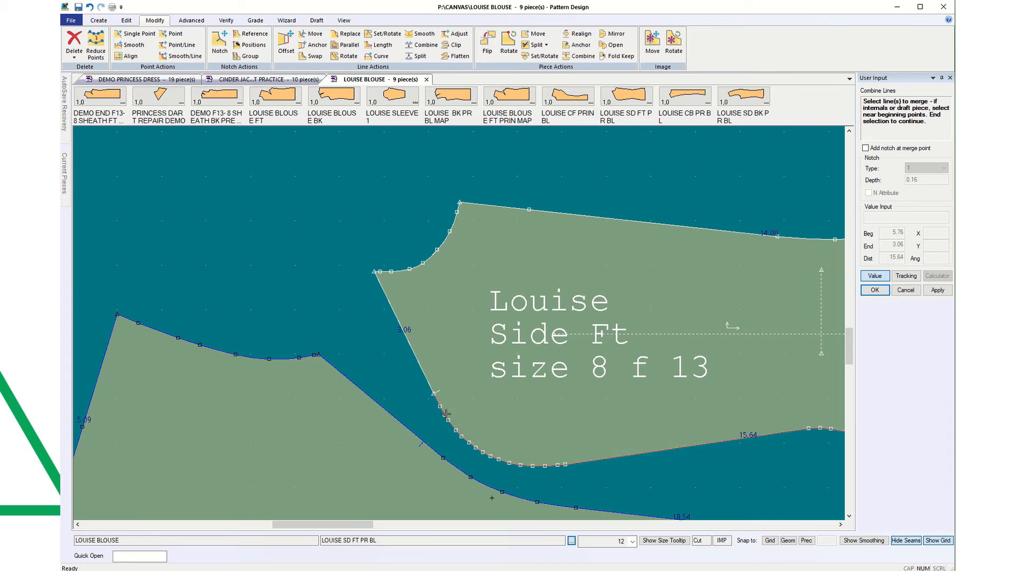
{"action": "left_click", "coordinate": [423, 368]}
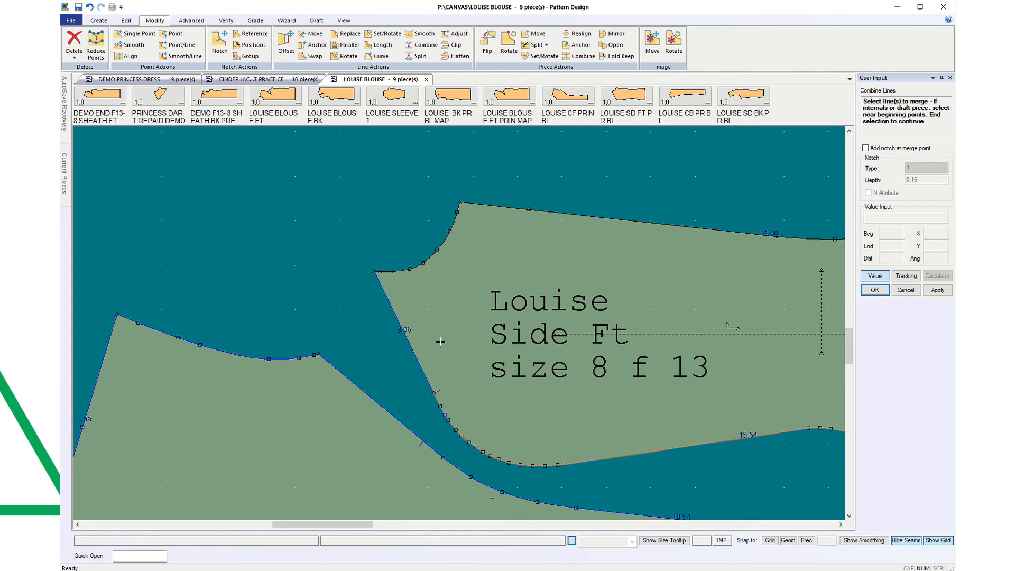
{"action": "right_click", "coordinate": [422, 365]}
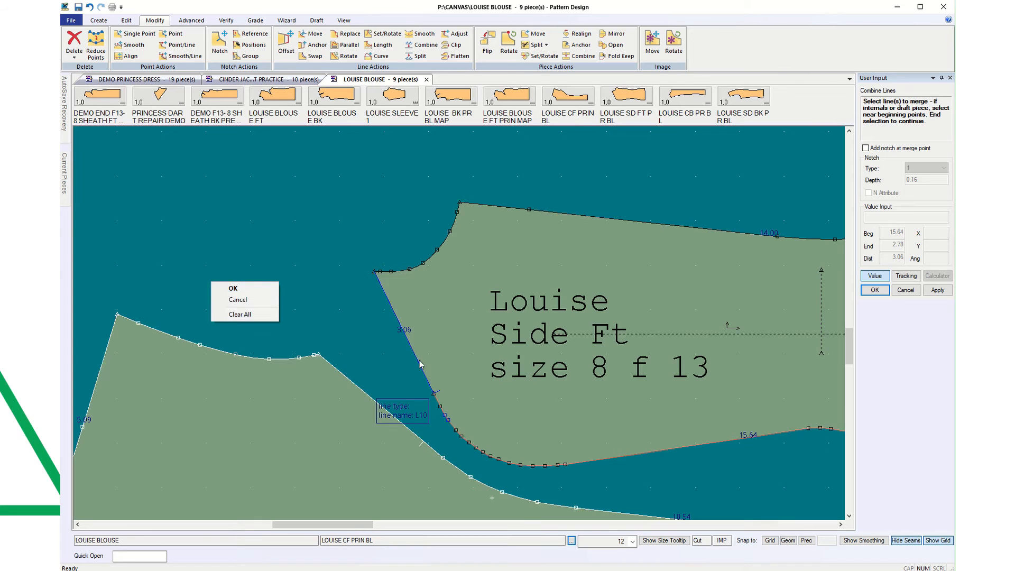
{"action": "left_click", "coordinate": [249, 290]}
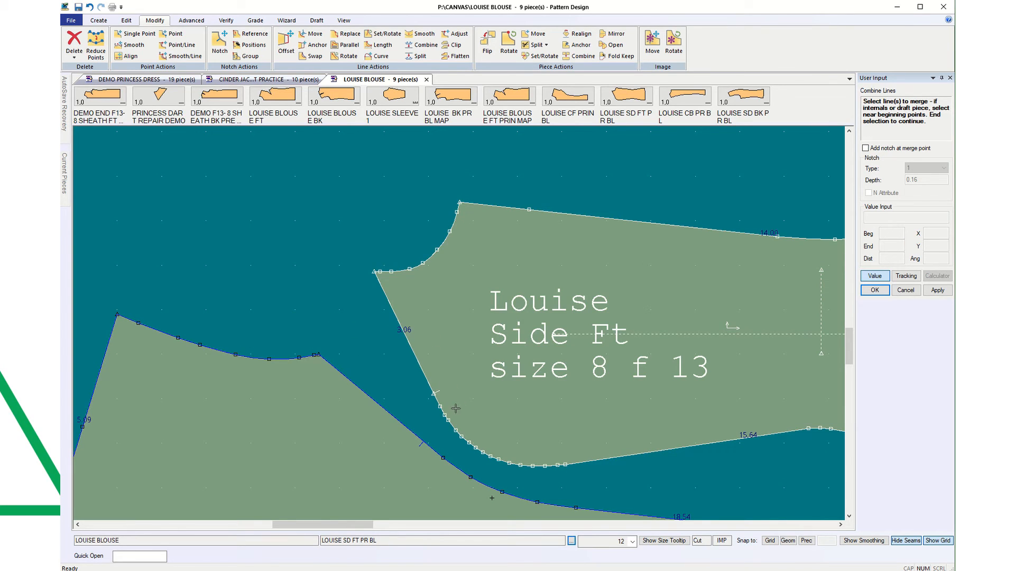
{"action": "left_click", "coordinate": [425, 369]}
{"action": "right_click", "coordinate": [220, 256]}
{"action": "left_click", "coordinate": [255, 263]}
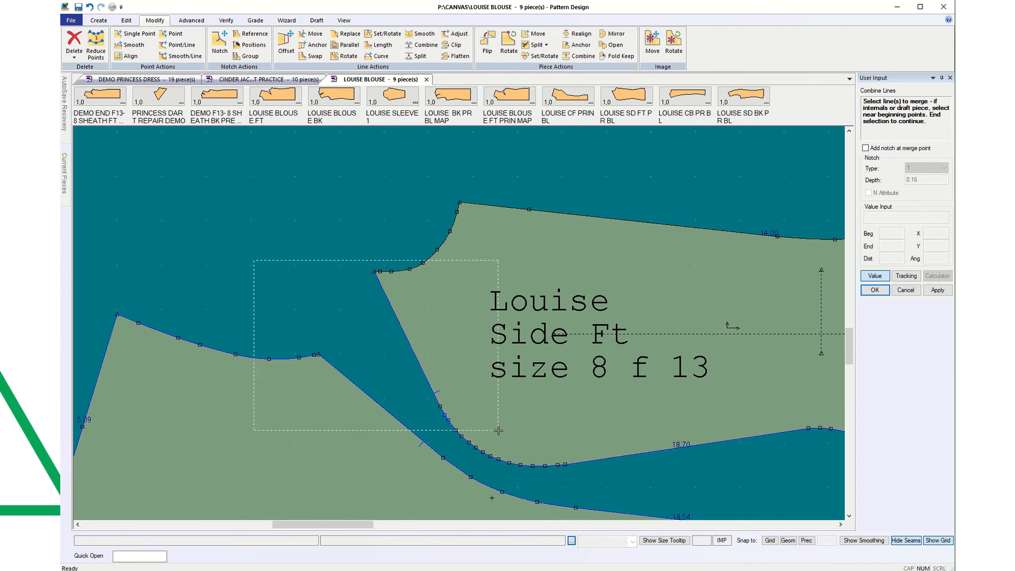
{"action": "scroll", "coordinate": [498, 431], "scroll_direction": "down", "scroll_amount": 5}
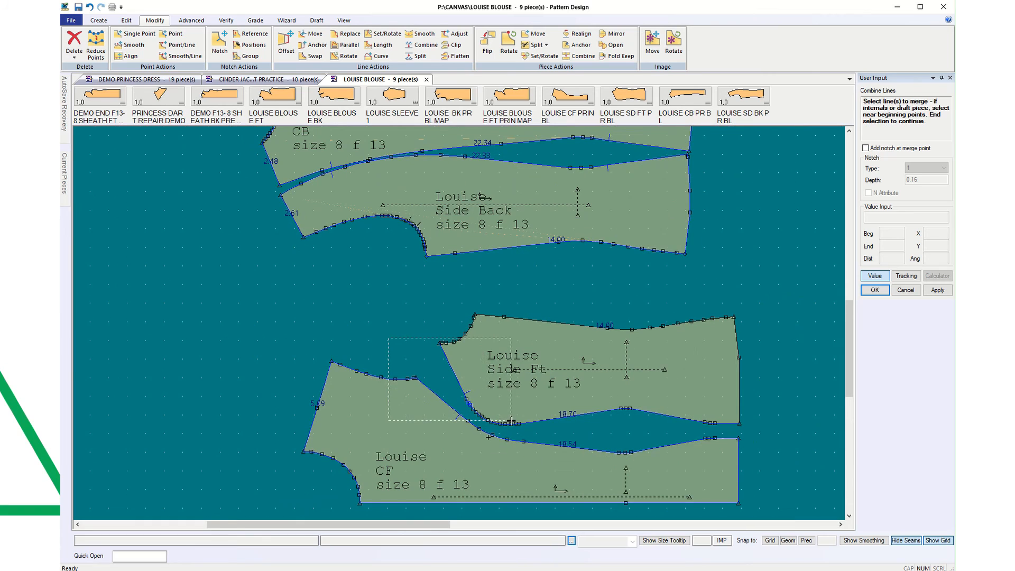
{"action": "left_click", "coordinate": [900, 292]}
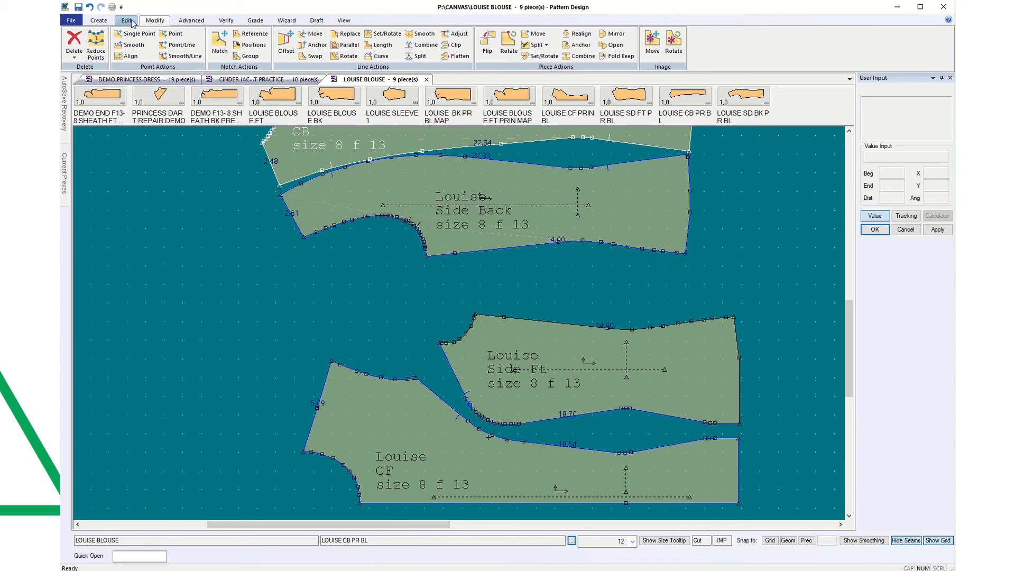
Step: Set up a Walk Pieces check with the CF princess seam stationary and the Side Ft princess seam walking from the upper ends
{"action": "left_click", "coordinate": [226, 20]}
{"action": "left_click", "coordinate": [144, 48]}
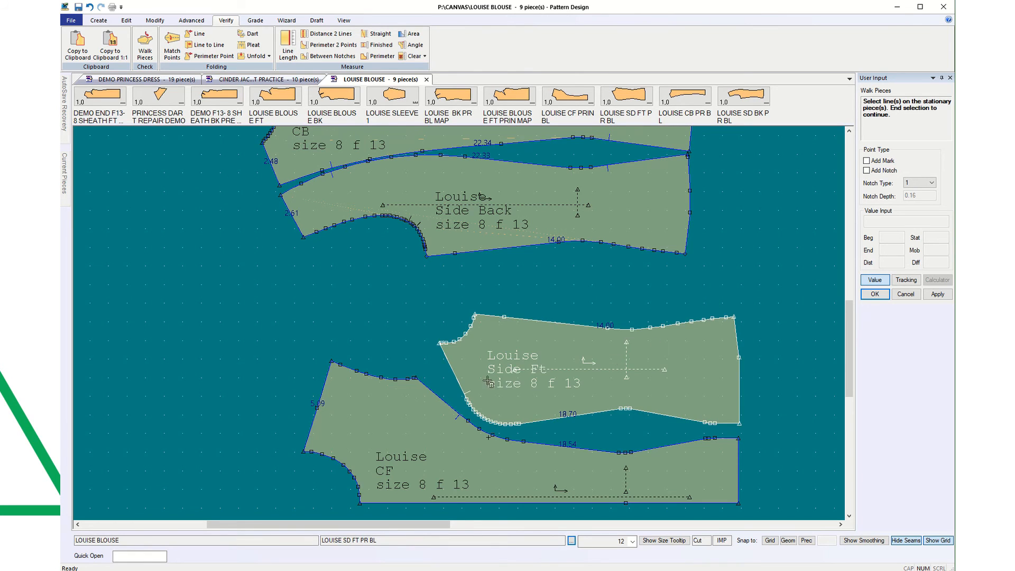
{"action": "left_click", "coordinate": [438, 398]}
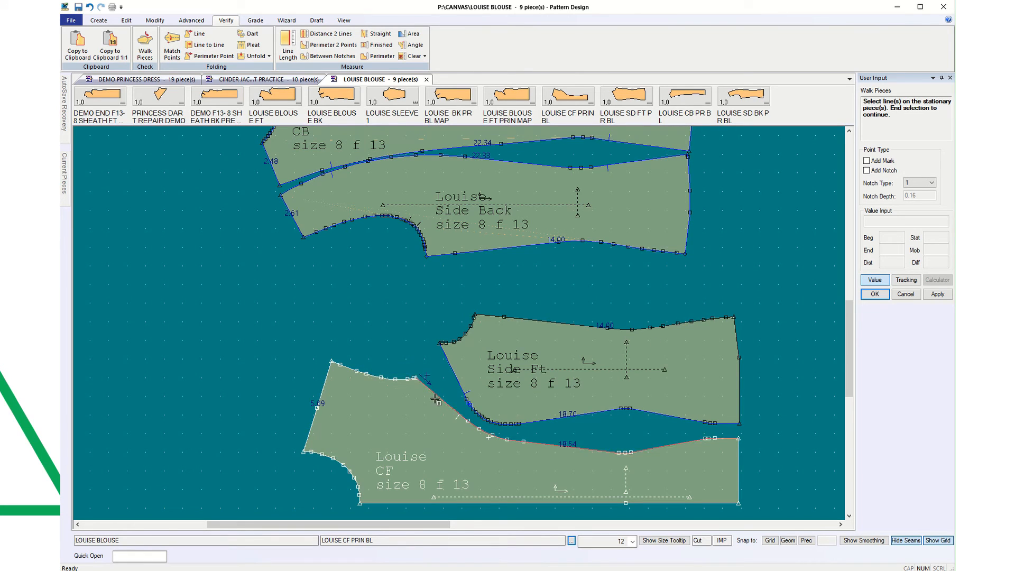
{"action": "right_click", "coordinate": [400, 341]}
{"action": "left_click", "coordinate": [399, 342]}
{"action": "left_click", "coordinate": [450, 363]}
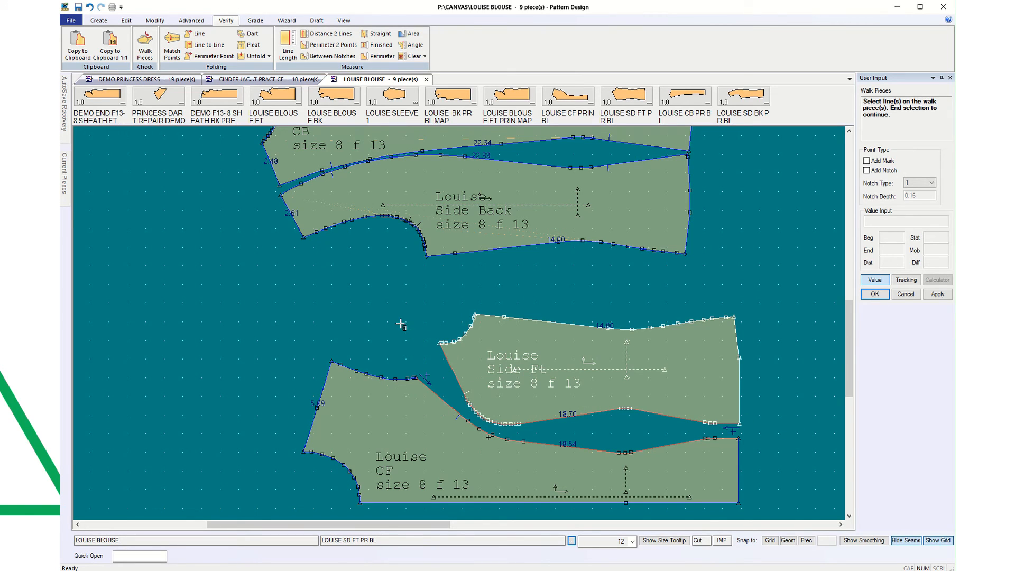
{"action": "right_click", "coordinate": [400, 325]}
{"action": "left_click", "coordinate": [411, 340]}
{"action": "right_click", "coordinate": [387, 331]}
{"action": "left_click", "coordinate": [388, 332]}
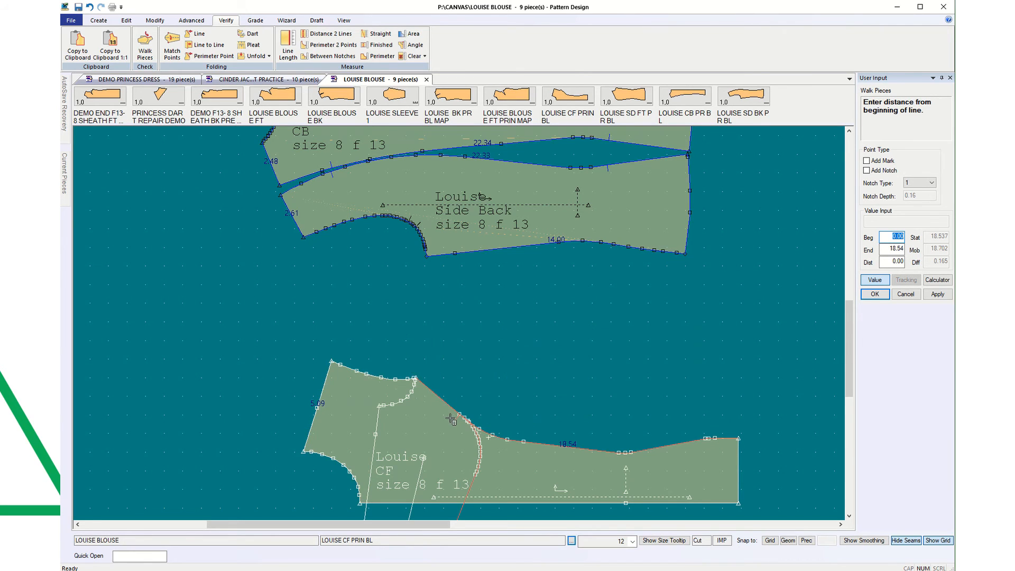
Step: Walk the Side Ft along the CF princess seam past the bust curve to the hem, then back to the waist, checking how the seams match
{"action": "scroll", "coordinate": [451, 419], "scroll_direction": "up", "scroll_amount": 4}
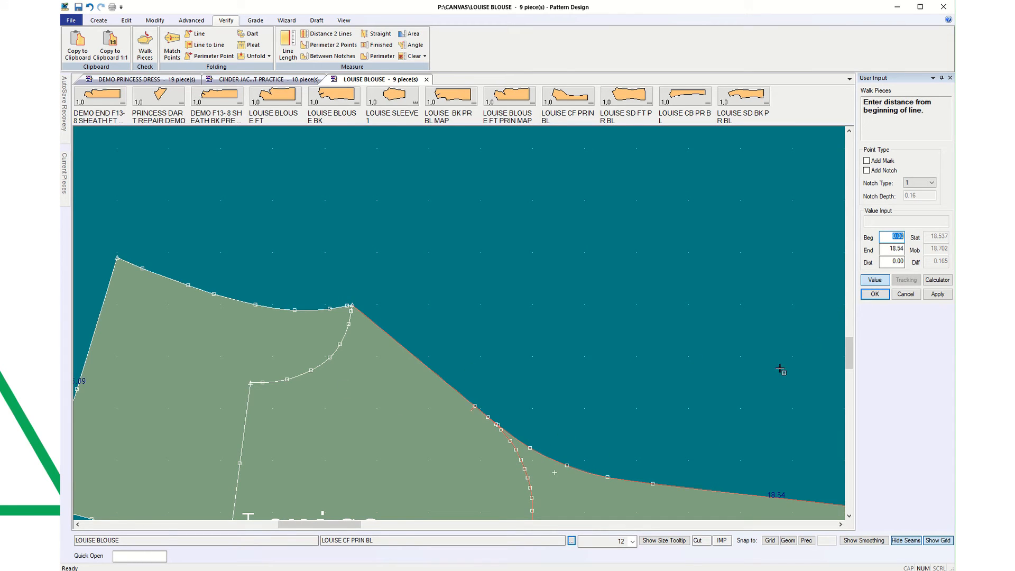
{"action": "left_click", "coordinate": [876, 280]}
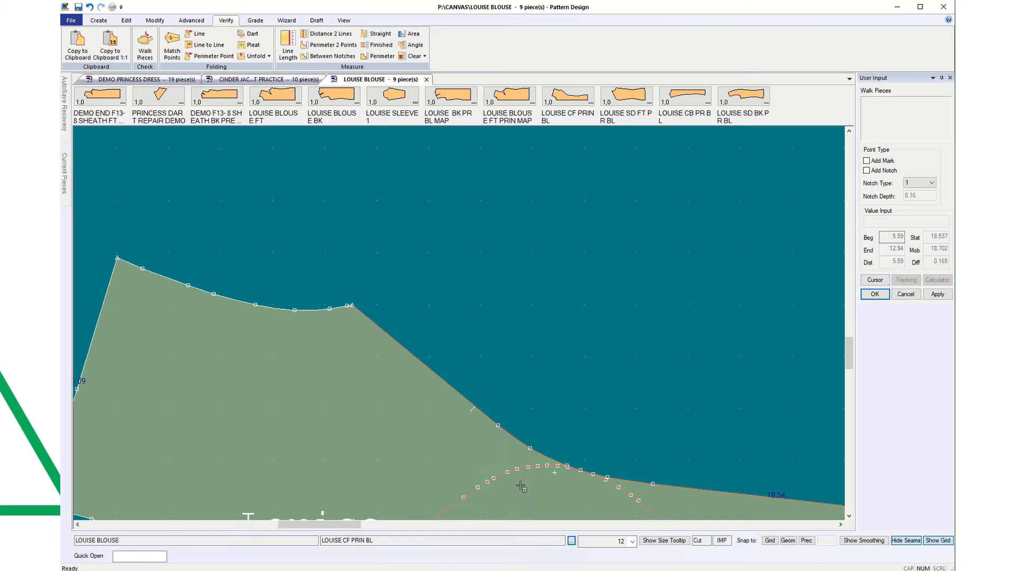
{"action": "scroll", "coordinate": [721, 495], "scroll_direction": "up", "scroll_amount": 1}
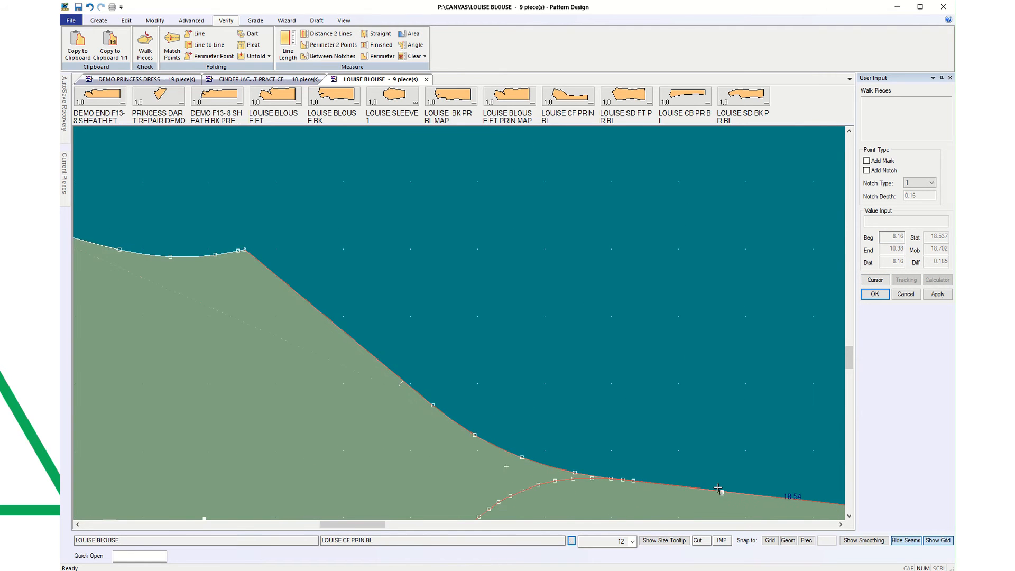
{"action": "scroll", "coordinate": [721, 491], "scroll_direction": "down", "scroll_amount": 4}
{"action": "scroll", "coordinate": [705, 483], "scroll_direction": "down", "scroll_amount": 3}
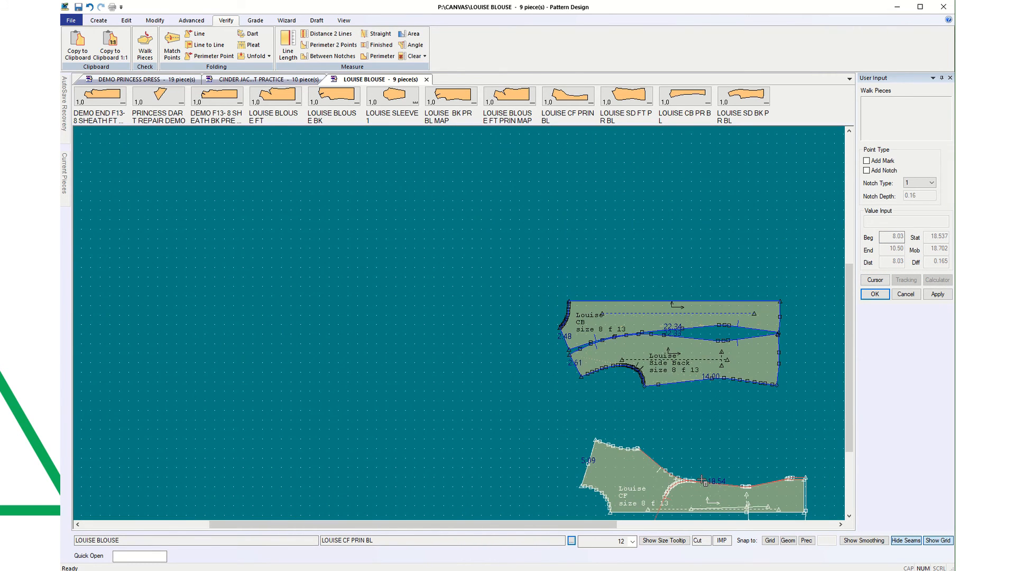
{"action": "scroll", "coordinate": [799, 482], "scroll_direction": "up", "scroll_amount": 3}
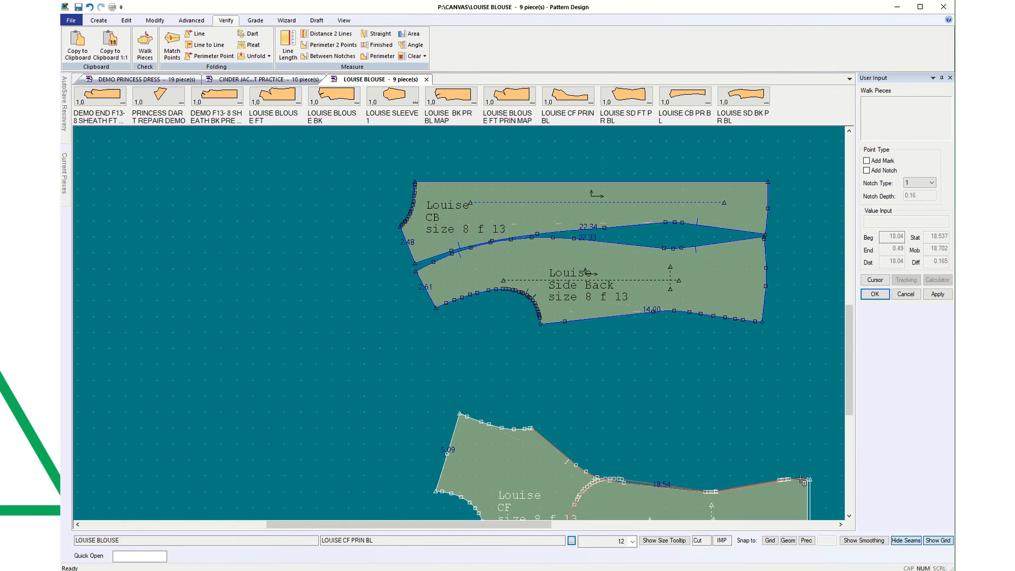
{"action": "scroll", "coordinate": [799, 478], "scroll_direction": "up", "scroll_amount": 3}
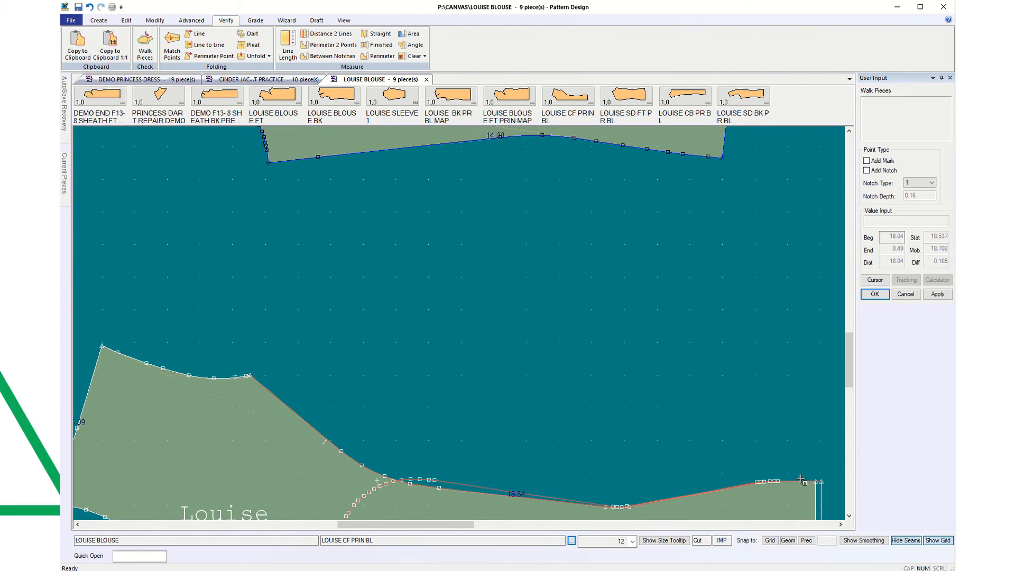
{"action": "scroll", "coordinate": [801, 480], "scroll_direction": "up", "scroll_amount": 1}
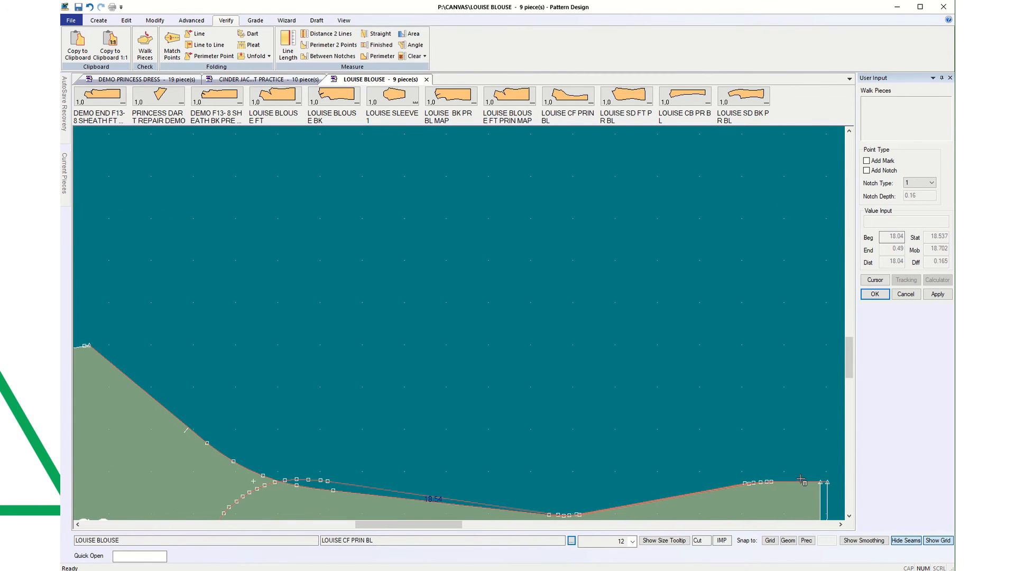
{"action": "left_click_drag", "start_coordinate": [801, 479], "coordinate": [391, 502]}
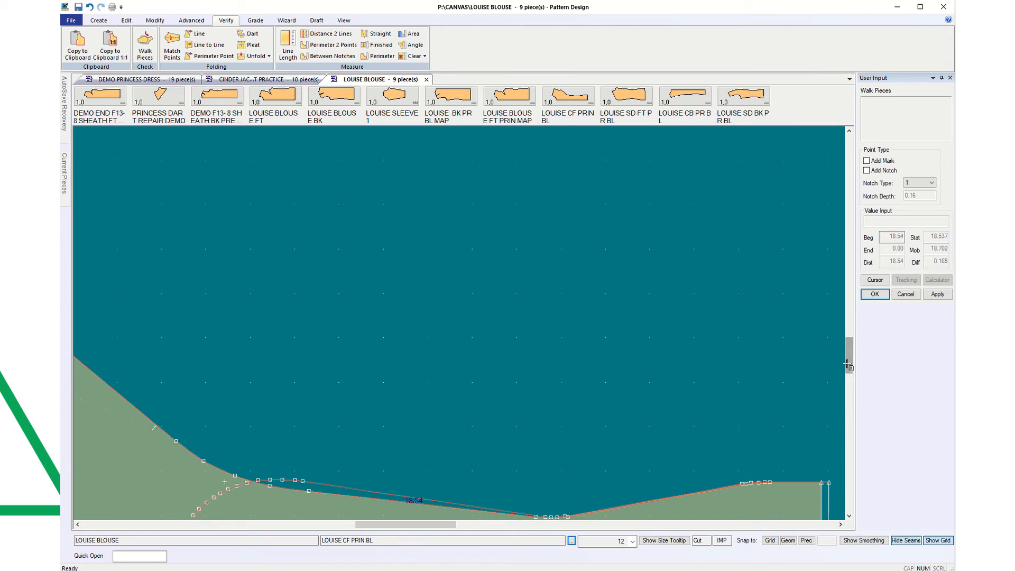
{"action": "left_click_drag", "start_coordinate": [849, 362], "coordinate": [849, 377]}
{"action": "scroll", "coordinate": [770, 389], "scroll_direction": "up", "scroll_amount": 2}
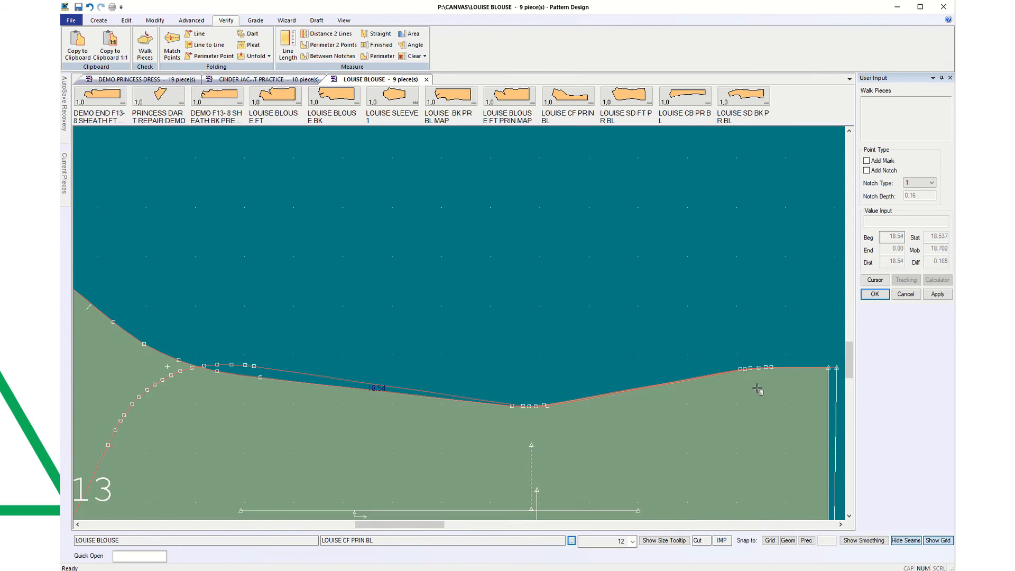
{"action": "scroll", "coordinate": [758, 386], "scroll_direction": "down", "scroll_amount": 1}
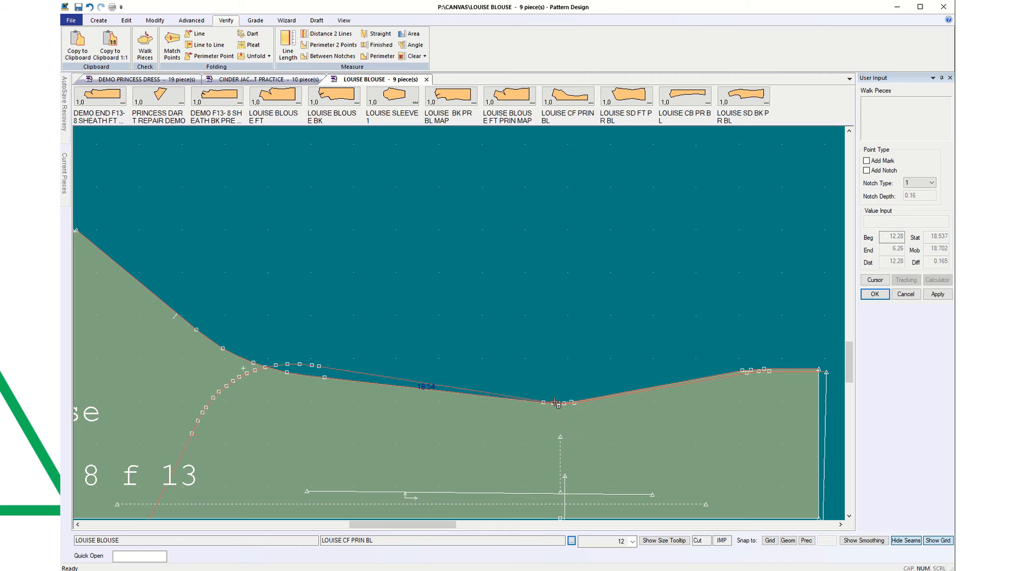
Step: Stop the walk with the Side Ft aligned to the CF at the waist, and examine the seam alignment from waist to hem
{"action": "left_click", "coordinate": [555, 402]}
{"action": "scroll", "coordinate": [566, 414], "scroll_direction": "up", "scroll_amount": 5}
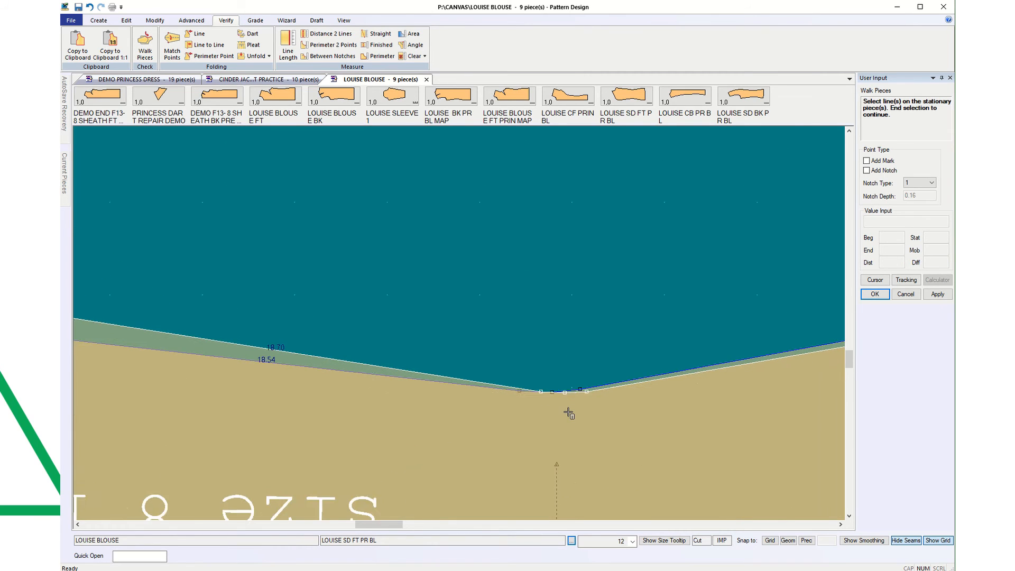
{"action": "left_click", "coordinate": [907, 295]}
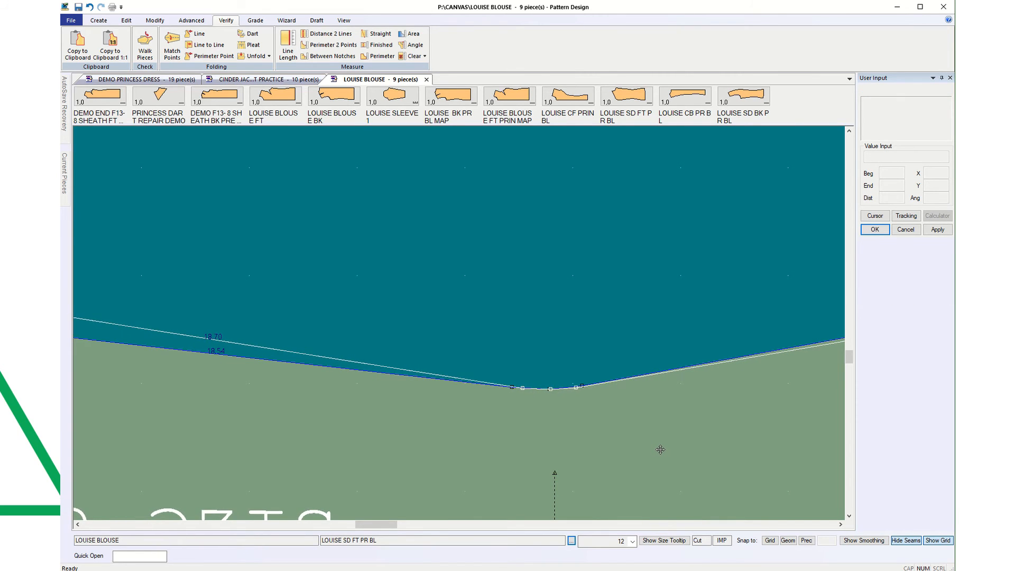
{"action": "left_click", "coordinate": [660, 449]}
{"action": "scroll", "coordinate": [689, 470], "scroll_direction": "down", "scroll_amount": 7}
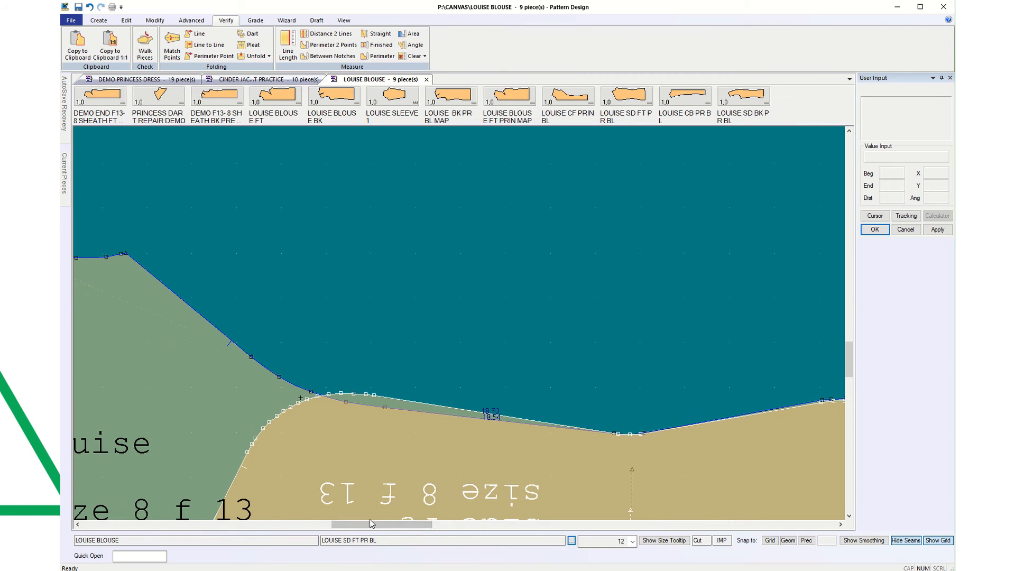
{"action": "left_click_drag", "start_coordinate": [392, 524], "coordinate": [422, 527]}
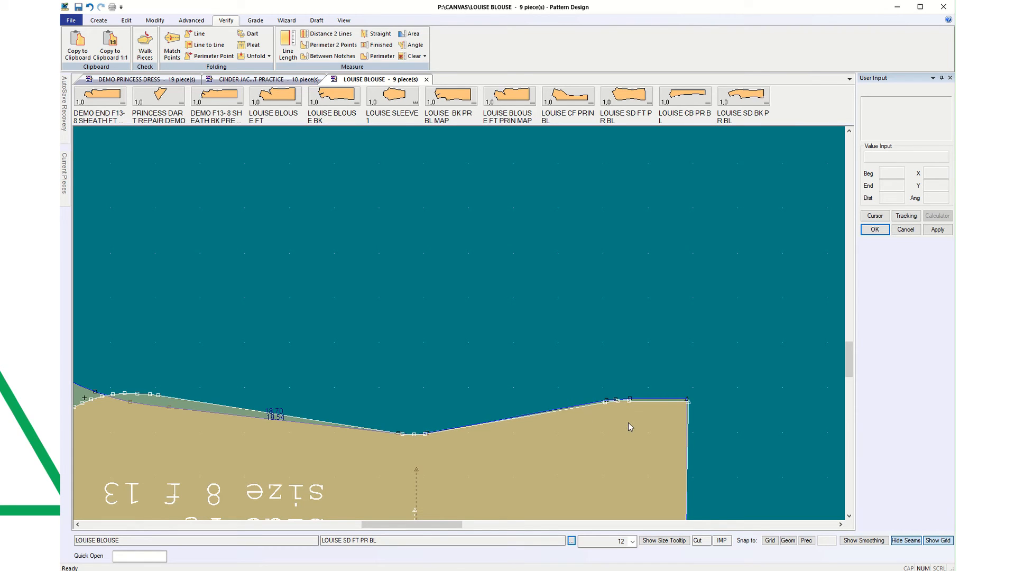
Step: Nudge the Side Ft piece over the CF at the waist and compare their princess seams from bust curve to hem
{"action": "scroll", "coordinate": [631, 427], "scroll_direction": "up", "scroll_amount": 3}
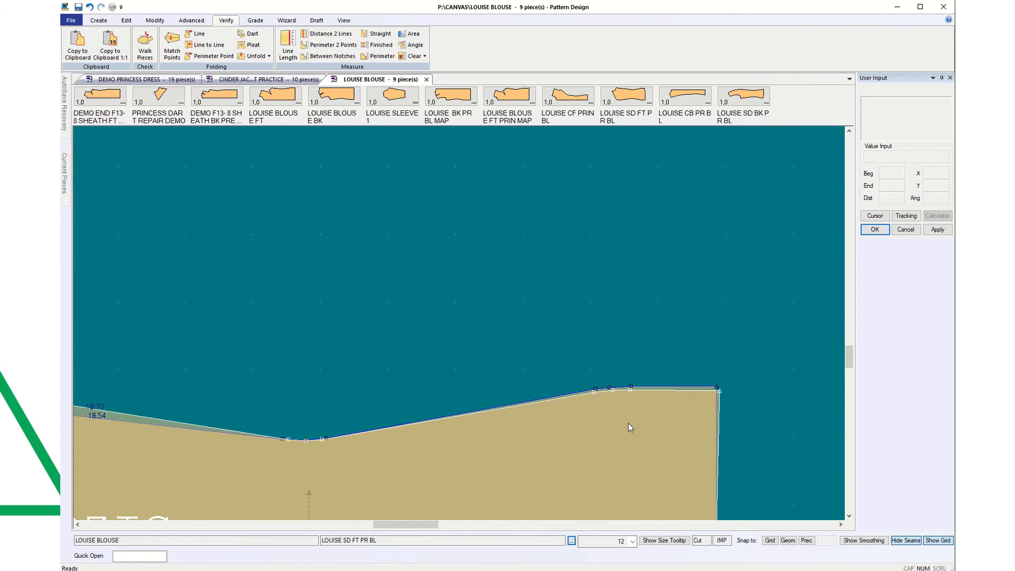
{"action": "left_click", "coordinate": [628, 423]}
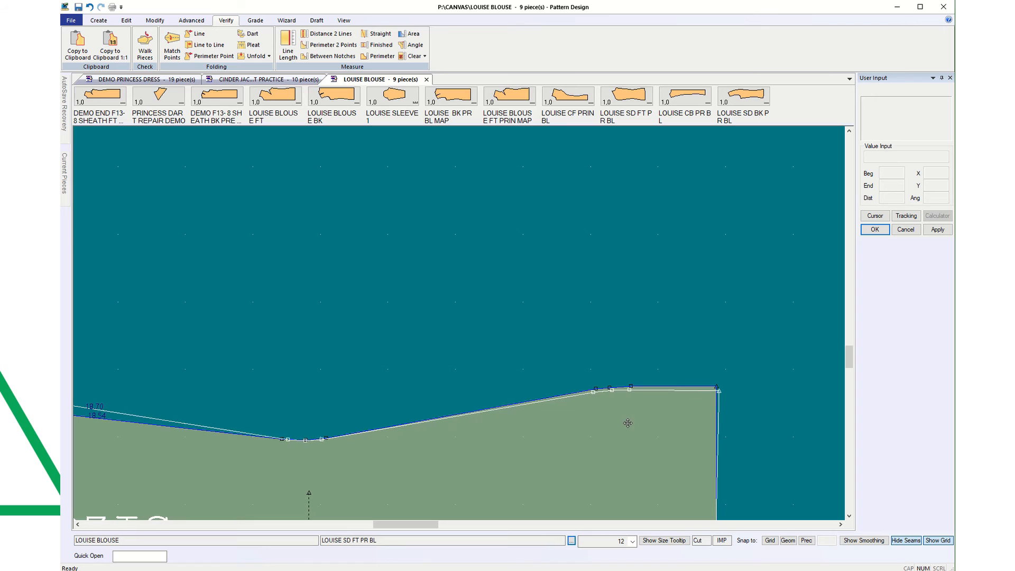
{"action": "left_click", "coordinate": [628, 422]}
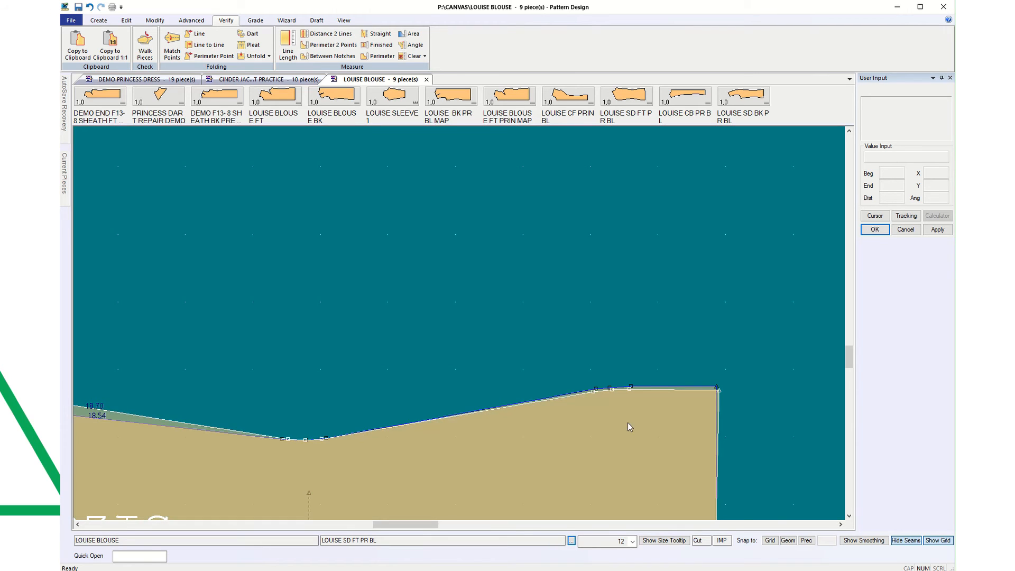
{"action": "left_click", "coordinate": [579, 479]}
{"action": "scroll", "coordinate": [458, 443], "scroll_direction": "down", "scroll_amount": 4}
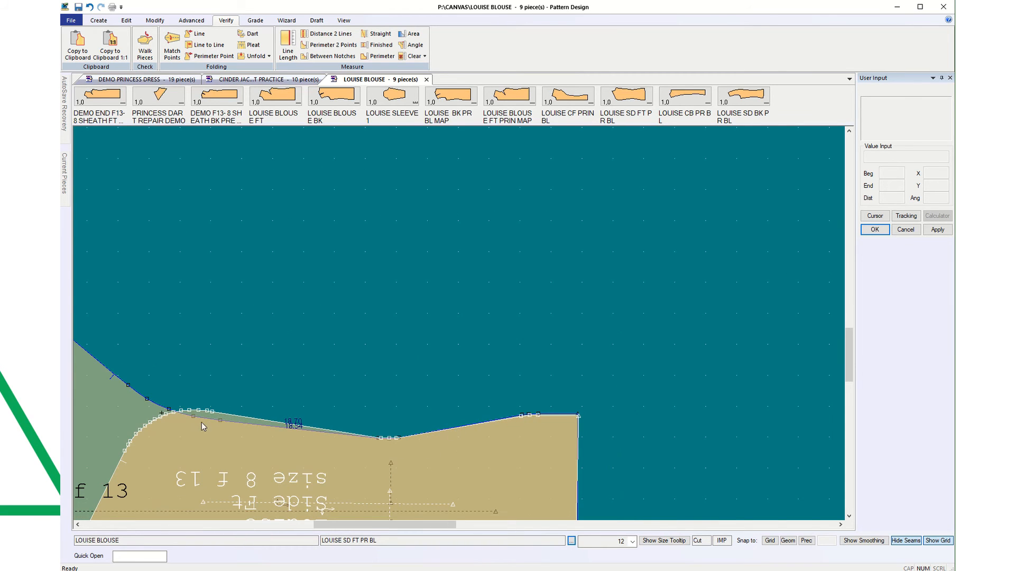
{"action": "scroll", "coordinate": [214, 452], "scroll_direction": "down", "scroll_amount": 2}
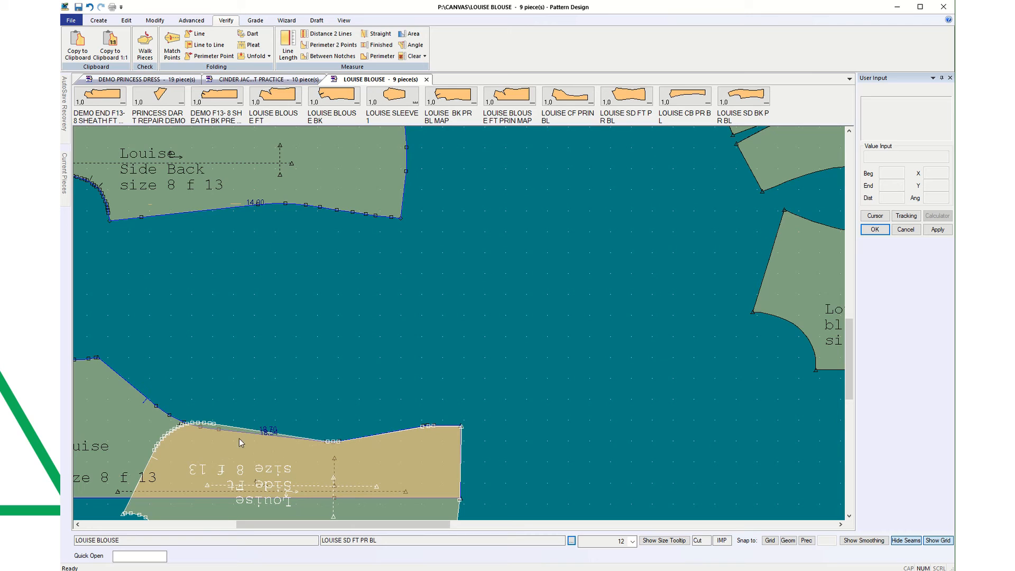
{"action": "scroll", "coordinate": [354, 446], "scroll_direction": "up", "scroll_amount": 2}
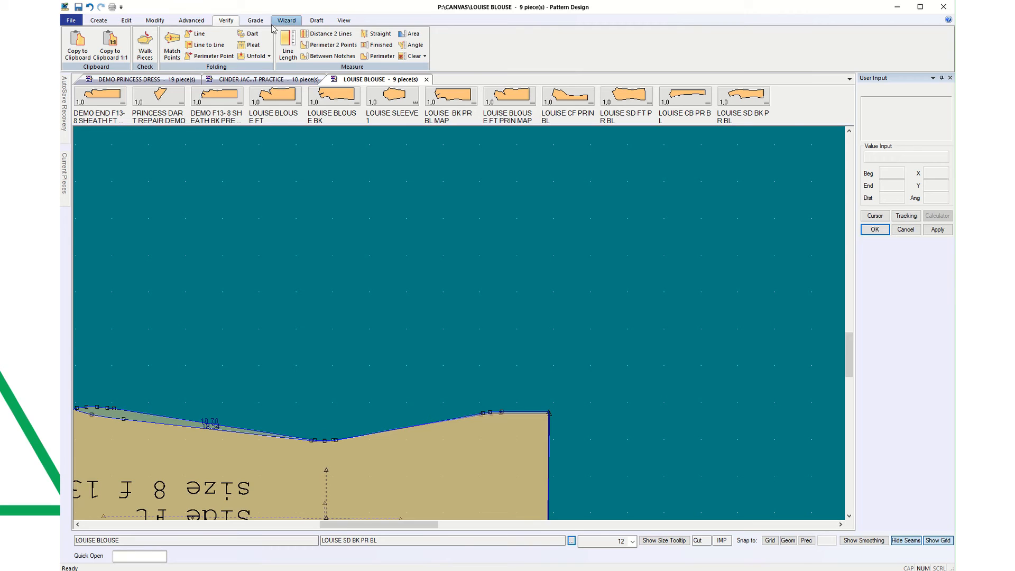
Step: Rotate the Side Ft piece counterclockwise without an increment about its waist point until its princess seam meets the CF seam near the hem
{"action": "left_click", "coordinate": [155, 22]}
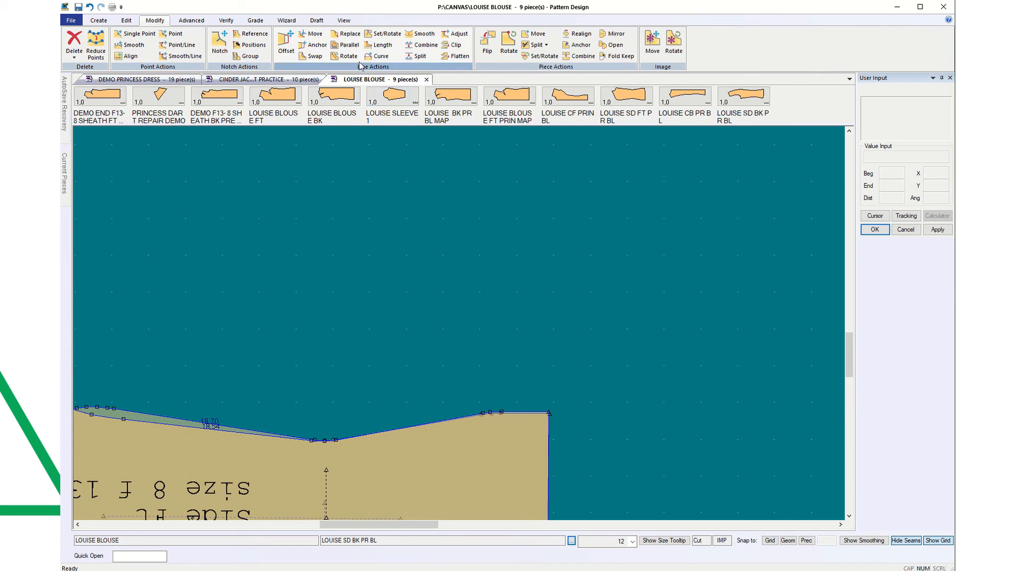
{"action": "left_click", "coordinate": [509, 44]}
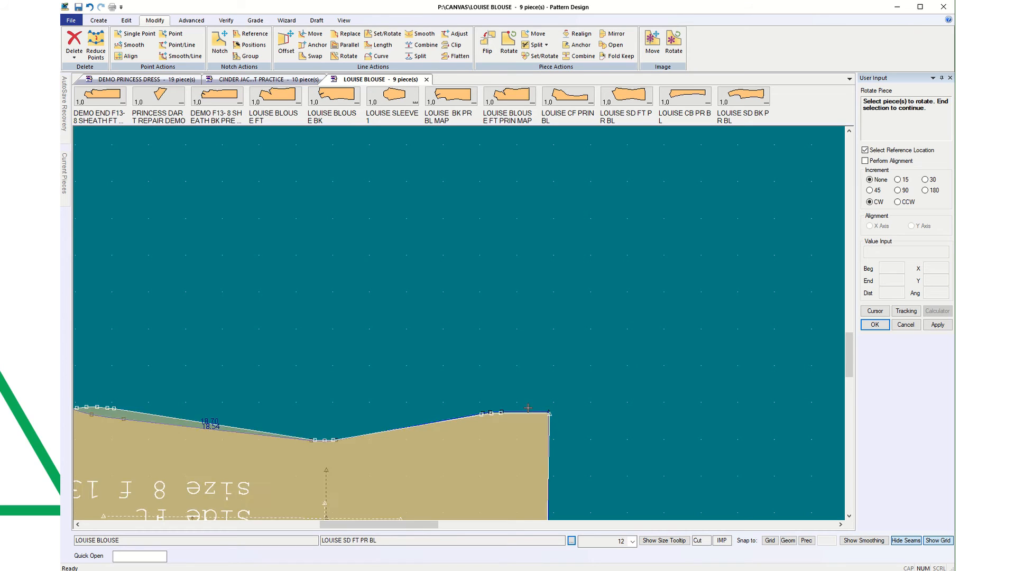
{"action": "left_click", "coordinate": [898, 202]}
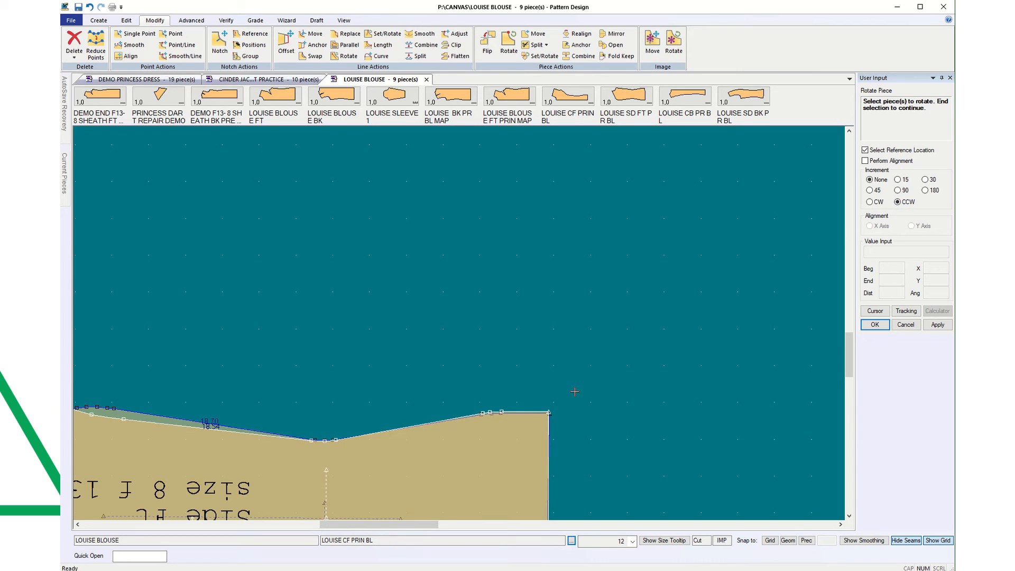
{"action": "left_click", "coordinate": [549, 424]}
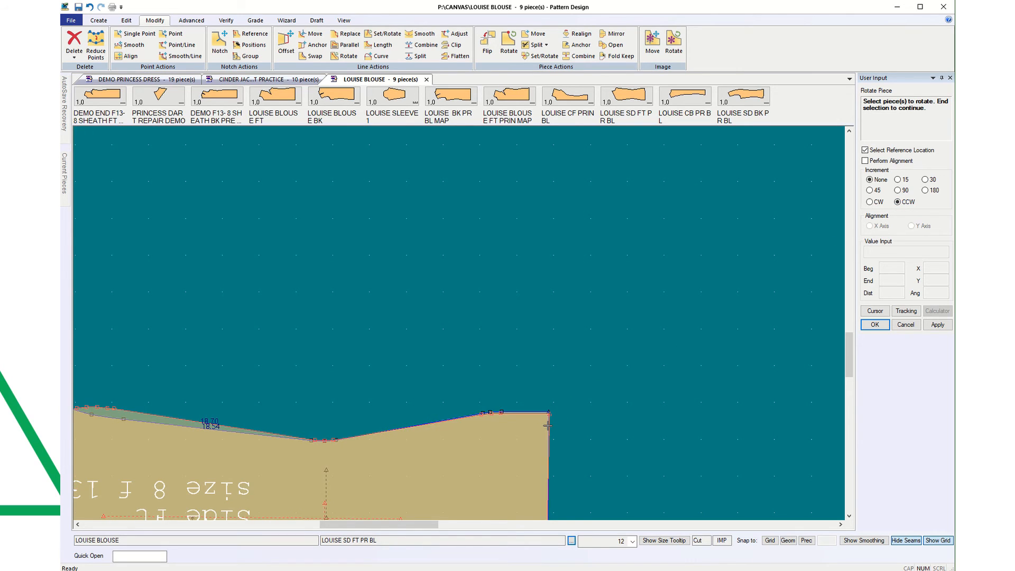
{"action": "right_click", "coordinate": [548, 429]}
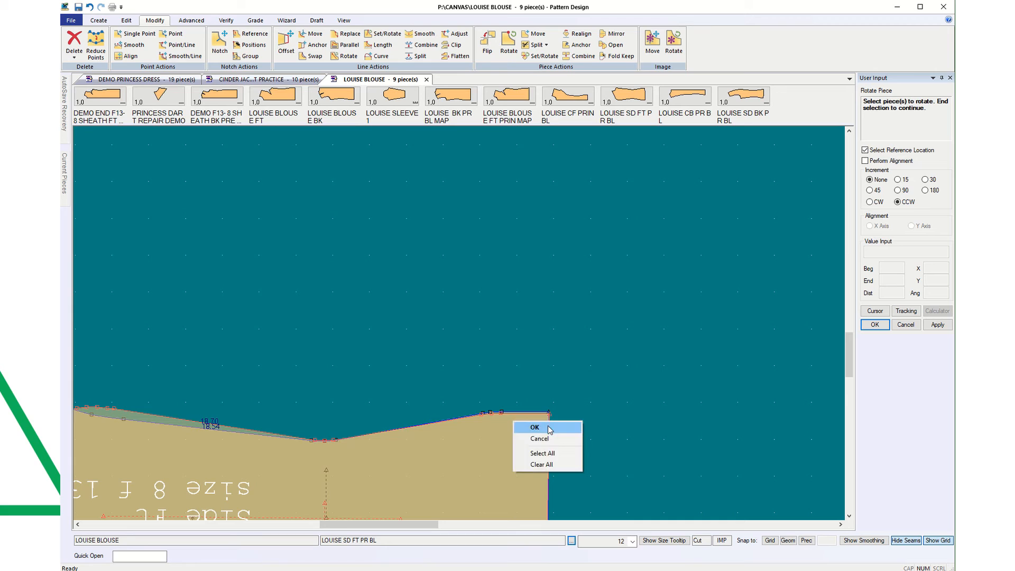
{"action": "left_click", "coordinate": [545, 425]}
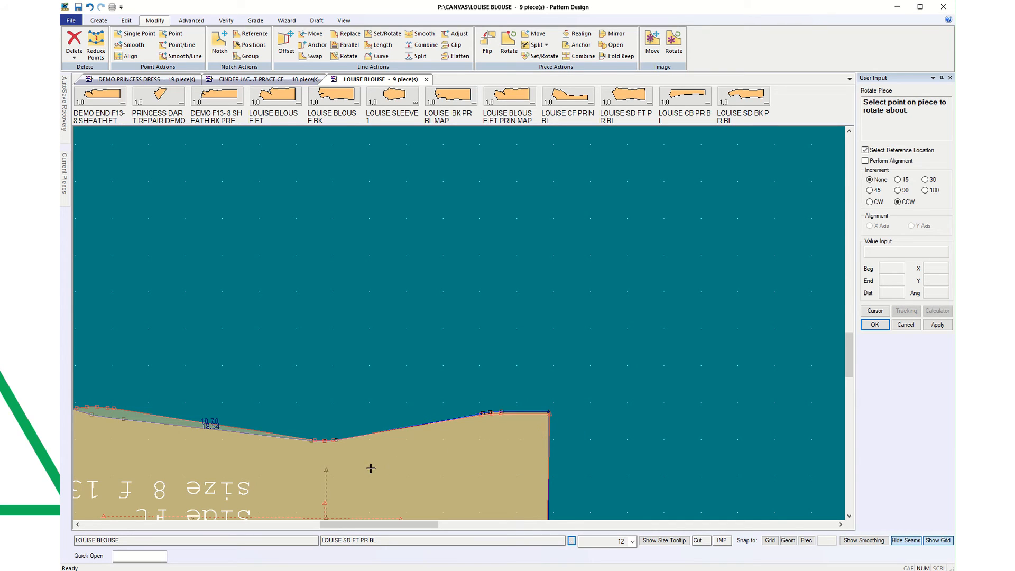
{"action": "scroll", "coordinate": [327, 459], "scroll_direction": "up", "scroll_amount": 3}
{"action": "scroll", "coordinate": [326, 453], "scroll_direction": "up", "scroll_amount": 3}
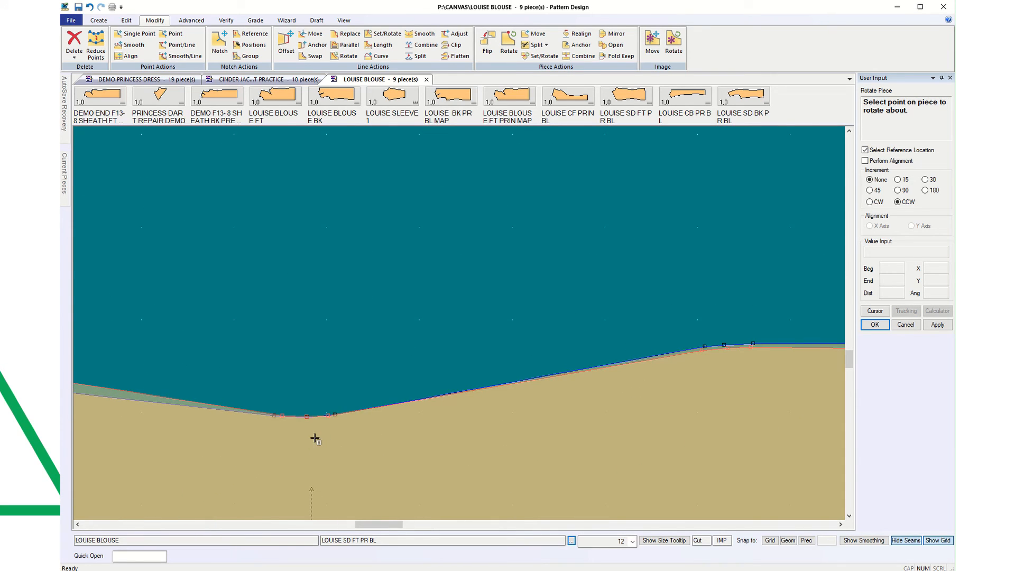
{"action": "left_click", "coordinate": [309, 407]}
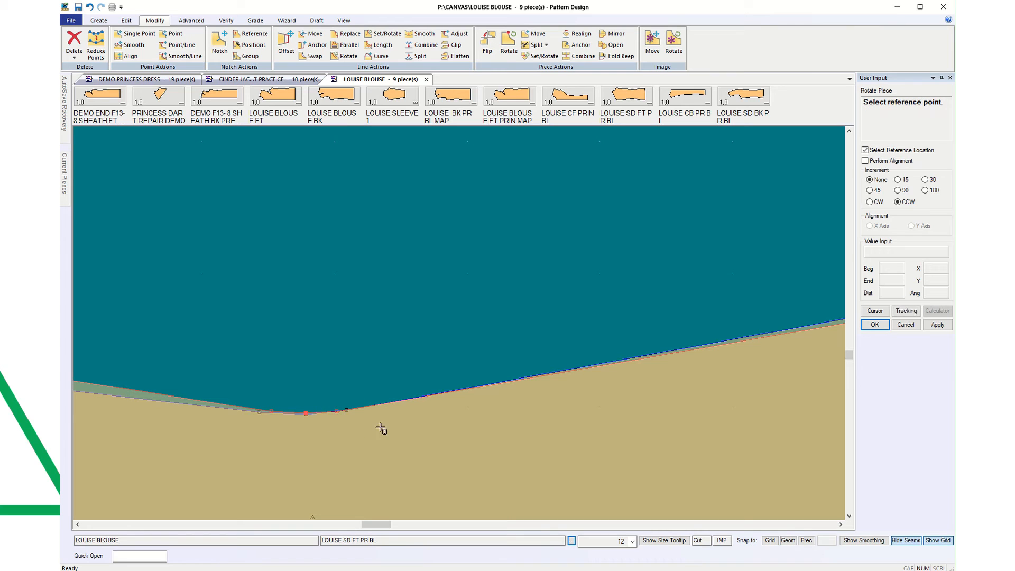
{"action": "scroll", "coordinate": [534, 395], "scroll_direction": "down", "scroll_amount": 3}
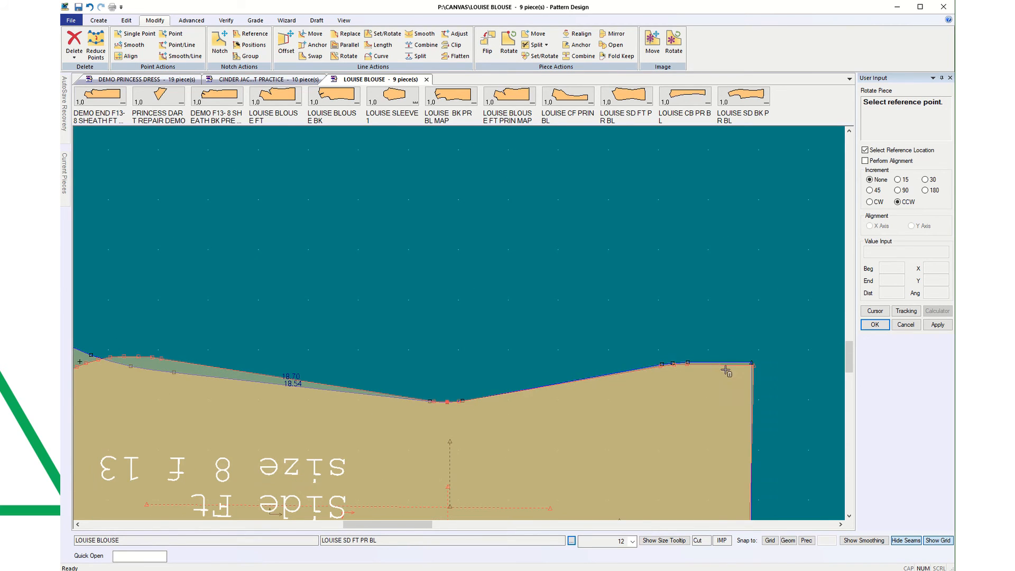
{"action": "scroll", "coordinate": [740, 379], "scroll_direction": "up", "scroll_amount": 3}
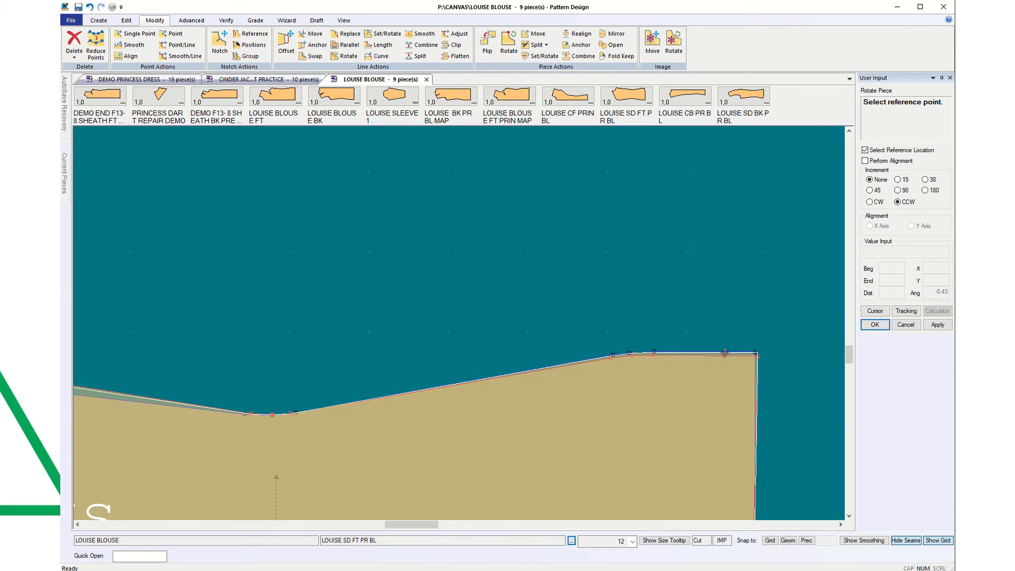
{"action": "left_click", "coordinate": [725, 352]}
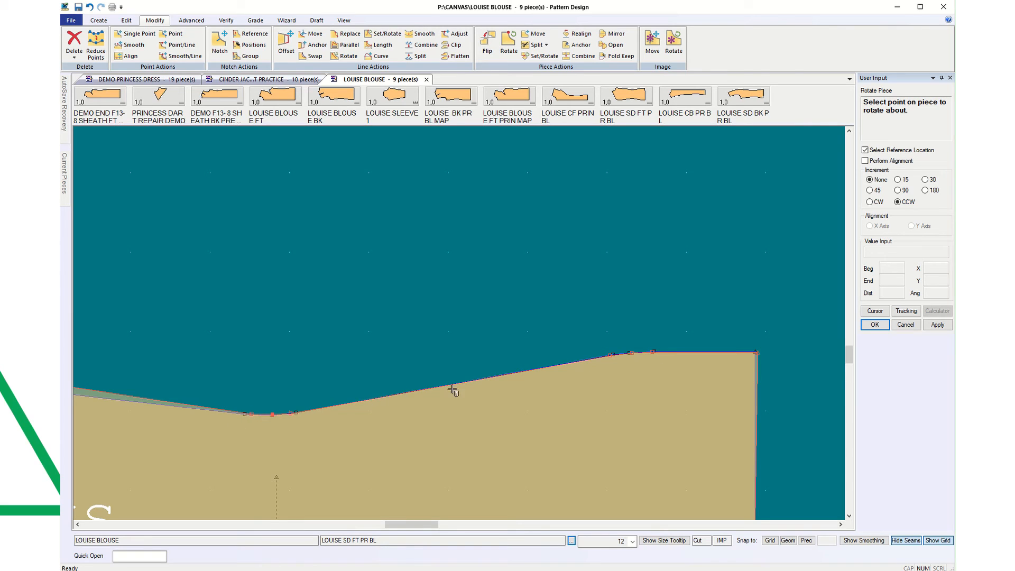
Step: Rotate the Side Ft about the waist point again, bringing its seam near the hem corner exactly onto the CF seam line
{"action": "scroll", "coordinate": [657, 354], "scroll_direction": "up", "scroll_amount": 3}
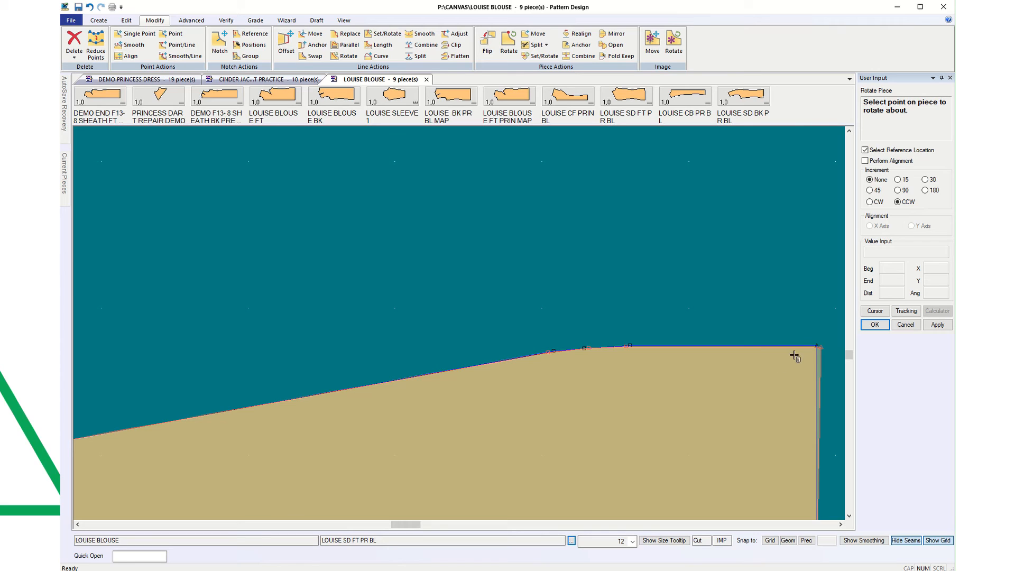
{"action": "scroll", "coordinate": [675, 423], "scroll_direction": "down", "scroll_amount": 3}
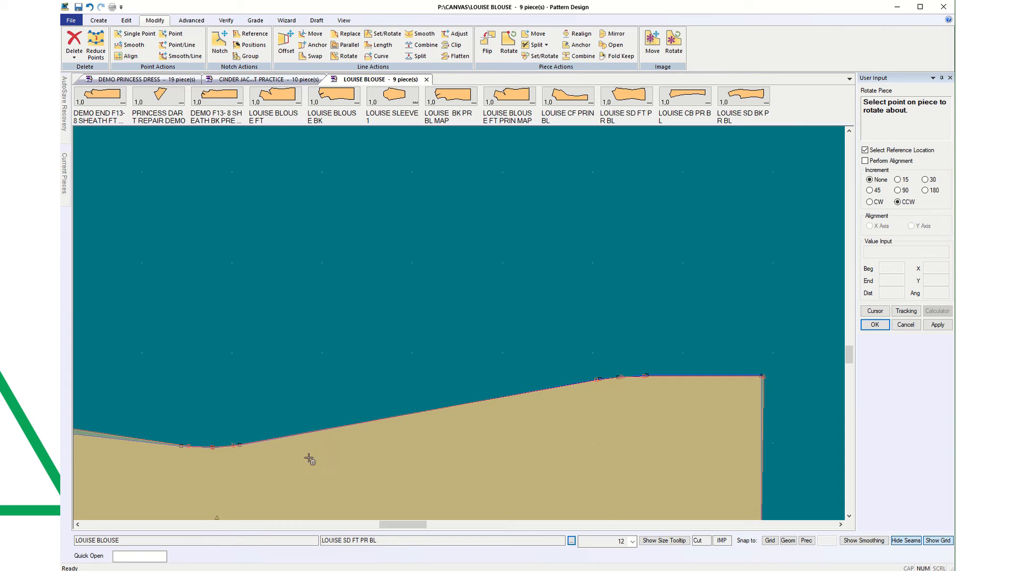
{"action": "left_click", "coordinate": [213, 449]}
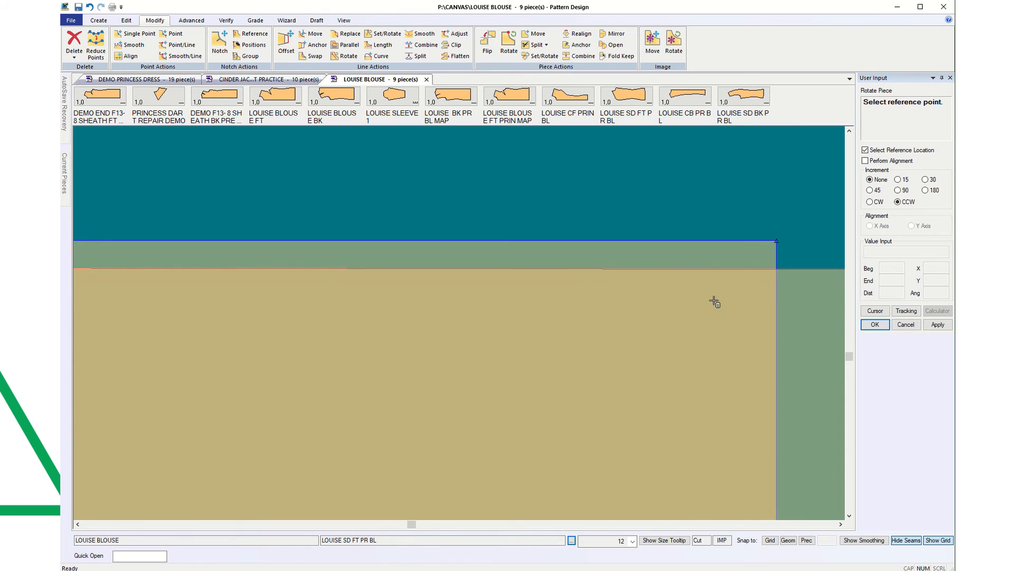
{"action": "left_click", "coordinate": [718, 270]}
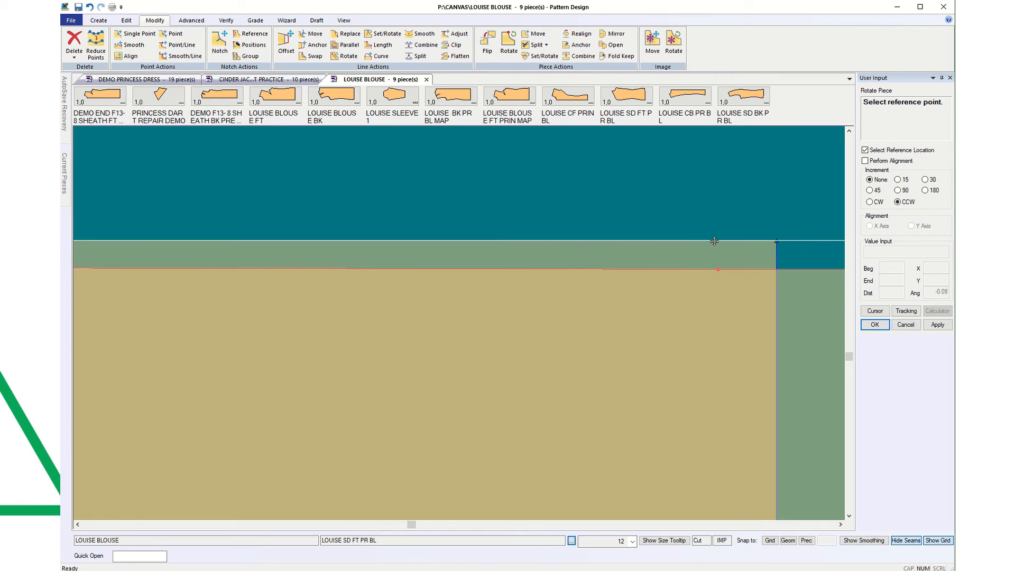
{"action": "left_click", "coordinate": [714, 242]}
Step: Examine how the Side Ft and CF princess seams match from the waist through the hip to the hem corner
{"action": "scroll", "coordinate": [502, 398], "scroll_direction": "down", "scroll_amount": 5}
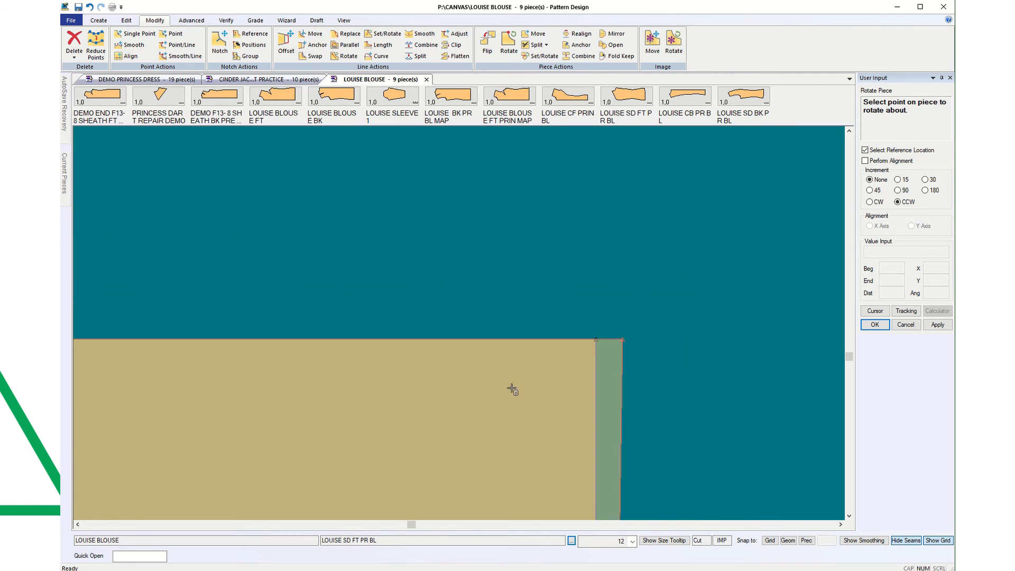
{"action": "scroll", "coordinate": [514, 389], "scroll_direction": "down", "scroll_amount": 3}
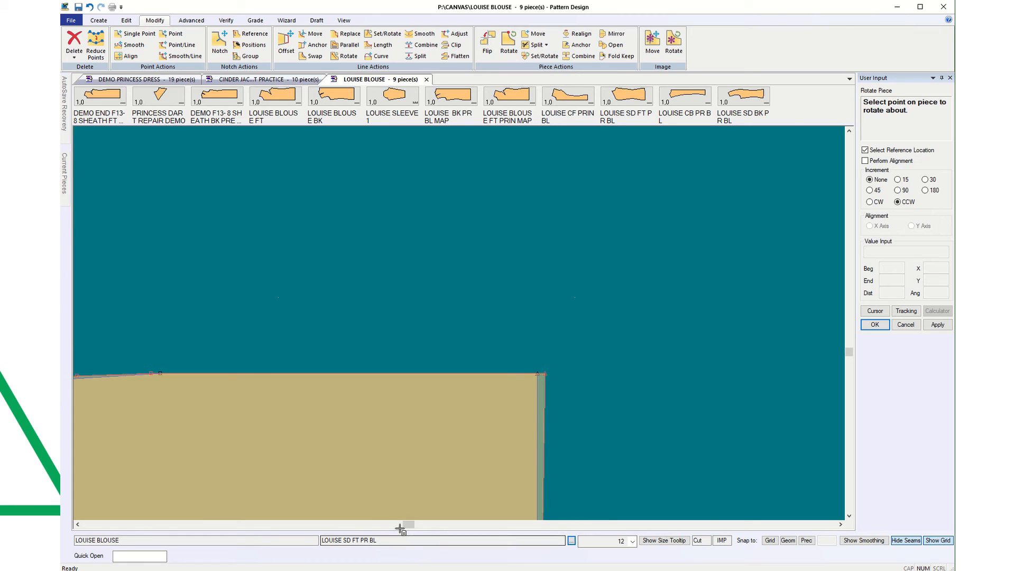
{"action": "left_click_drag", "start_coordinate": [420, 525], "coordinate": [400, 528]}
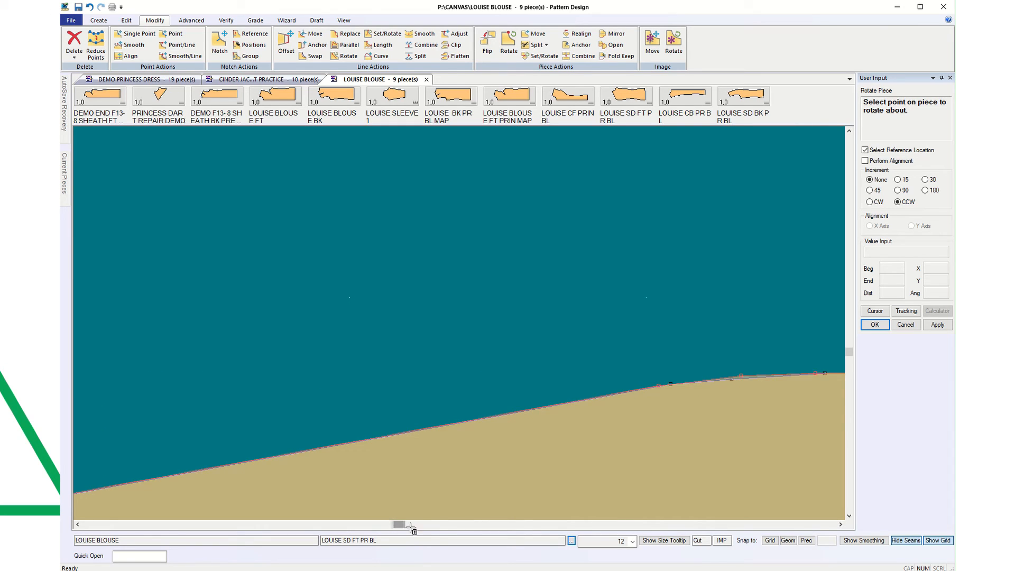
{"action": "scroll", "coordinate": [426, 497], "scroll_direction": "down", "scroll_amount": 5}
{"action": "scroll", "coordinate": [433, 492], "scroll_direction": "down", "scroll_amount": 1}
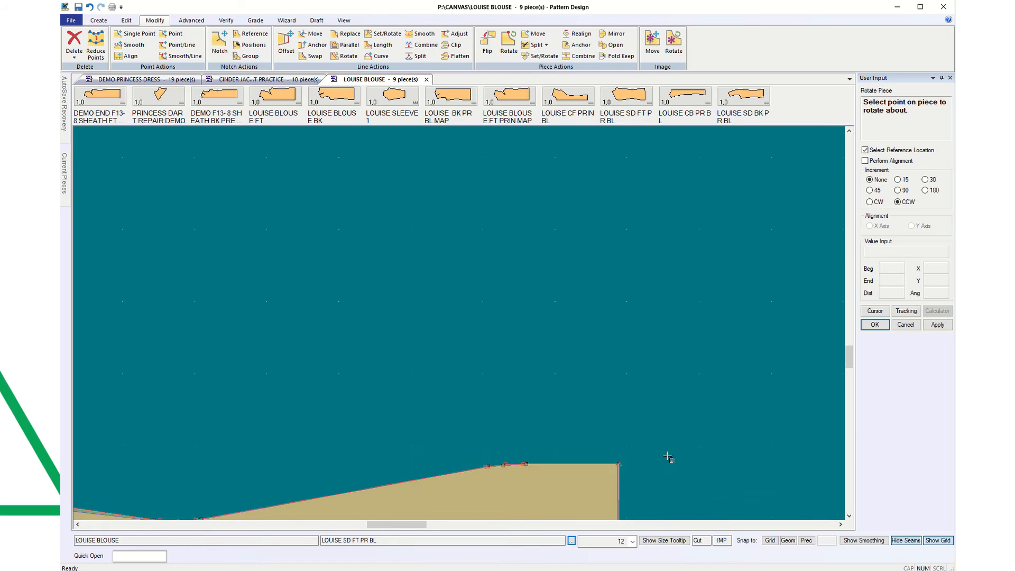
{"action": "left_click", "coordinate": [849, 516]}
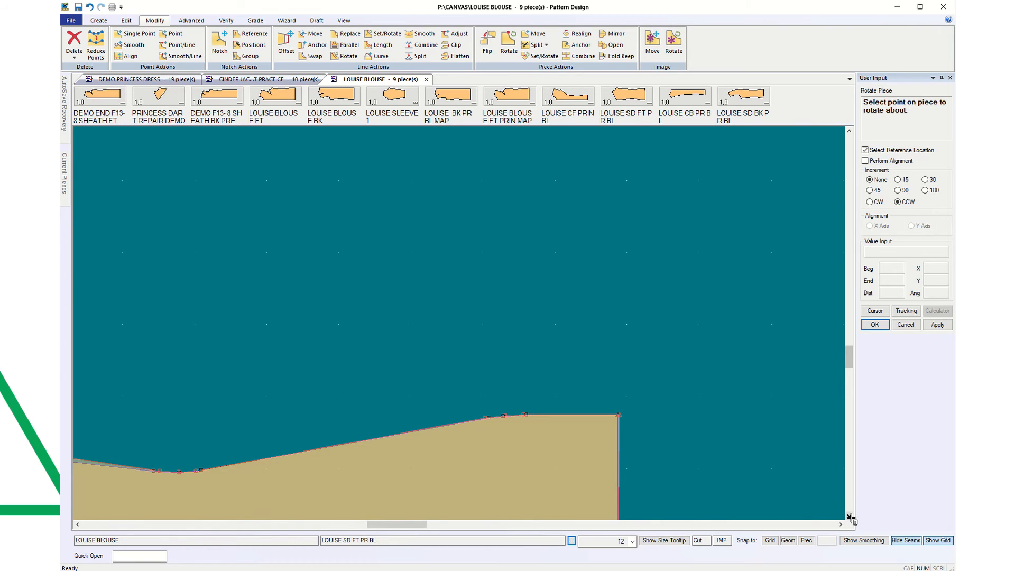
{"action": "scroll", "coordinate": [202, 427], "scroll_direction": "up", "scroll_amount": 2}
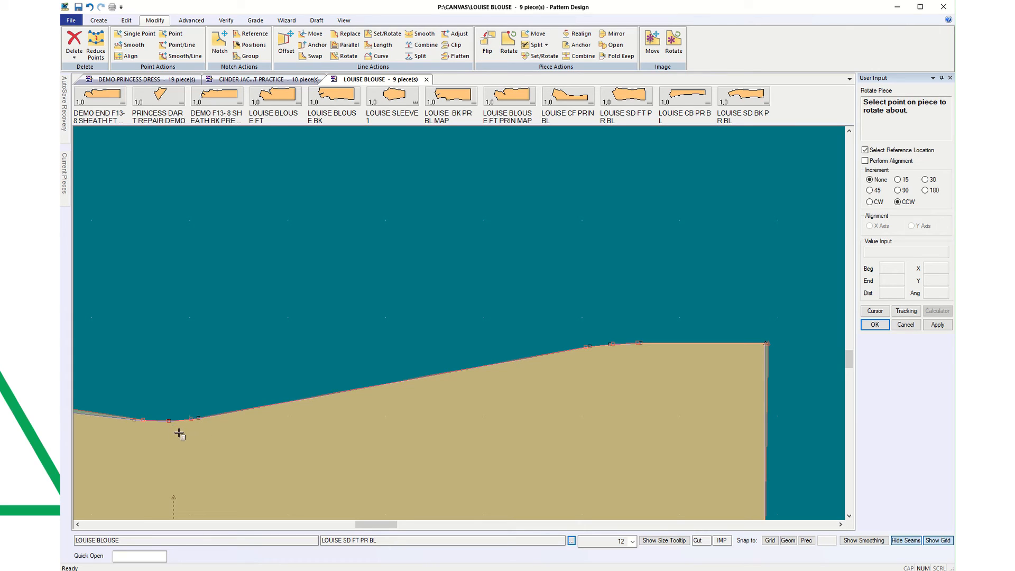
{"action": "scroll", "coordinate": [658, 431], "scroll_direction": "up", "scroll_amount": 1}
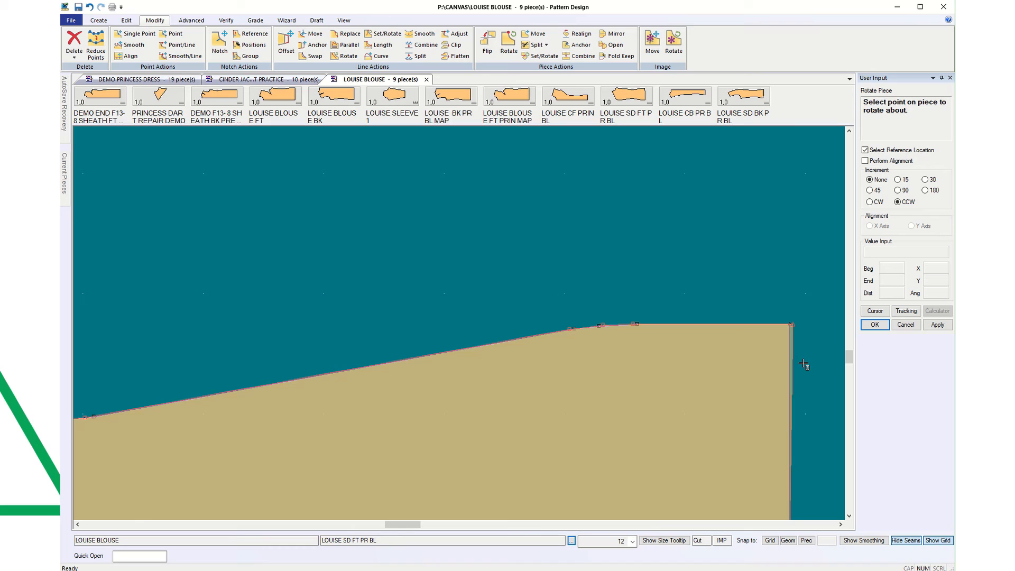
{"action": "scroll", "coordinate": [804, 363], "scroll_direction": "up", "scroll_amount": 5}
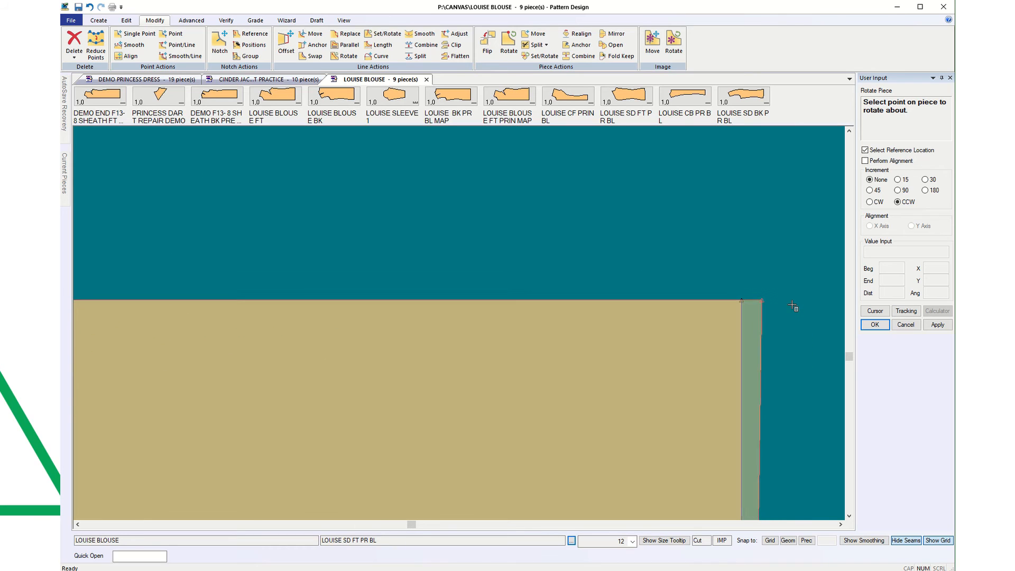
{"action": "scroll", "coordinate": [793, 306], "scroll_direction": "up", "scroll_amount": 4}
{"action": "scroll", "coordinate": [415, 404], "scroll_direction": "down", "scroll_amount": 5}
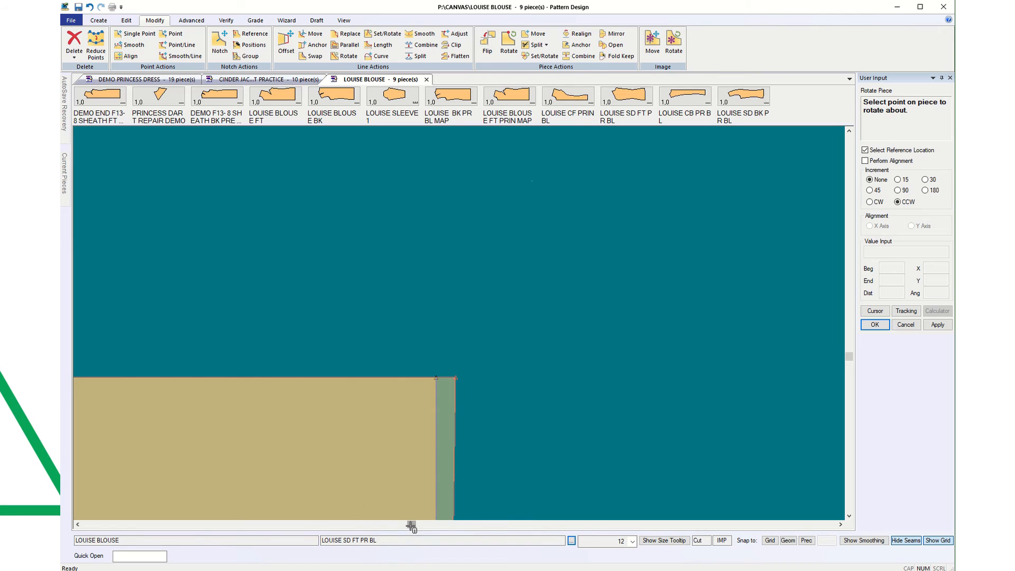
{"action": "left_click_drag", "start_coordinate": [409, 524], "coordinate": [391, 526]}
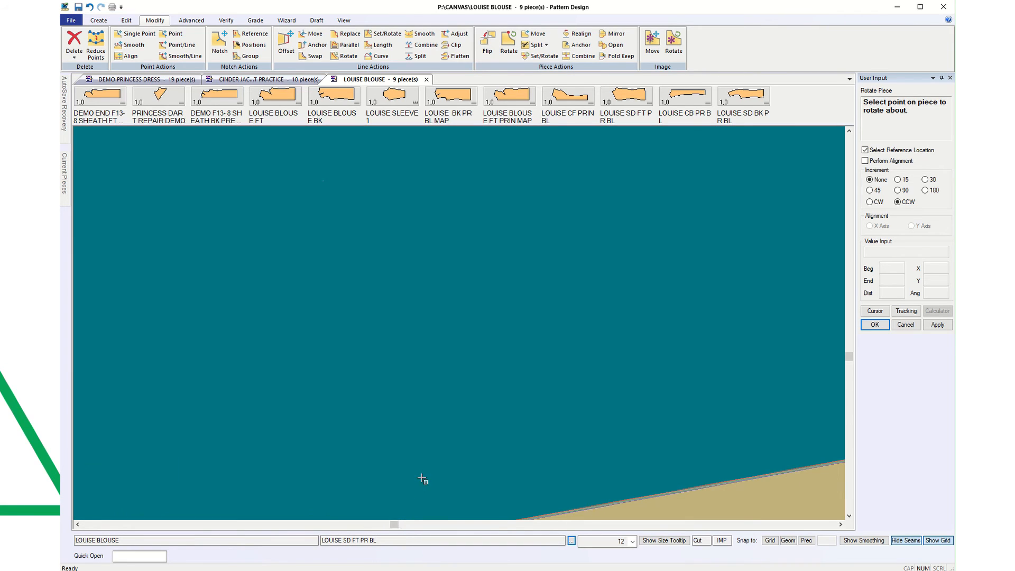
{"action": "scroll", "coordinate": [424, 468], "scroll_direction": "down", "scroll_amount": 3}
{"action": "scroll", "coordinate": [424, 469], "scroll_direction": "down", "scroll_amount": 6}
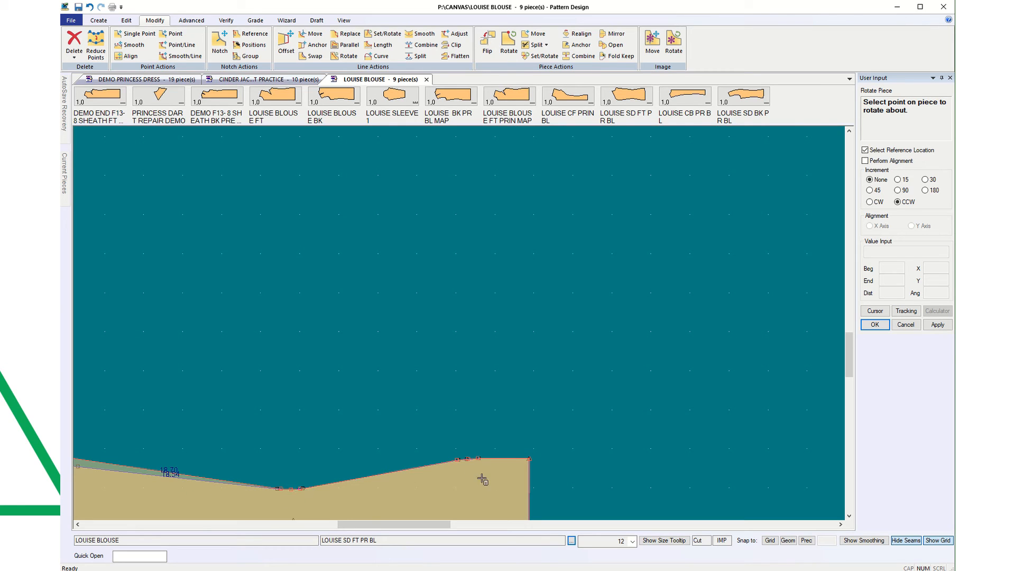
{"action": "scroll", "coordinate": [513, 476], "scroll_direction": "up", "scroll_amount": 1}
{"action": "scroll", "coordinate": [529, 459], "scroll_direction": "up", "scroll_amount": 9}
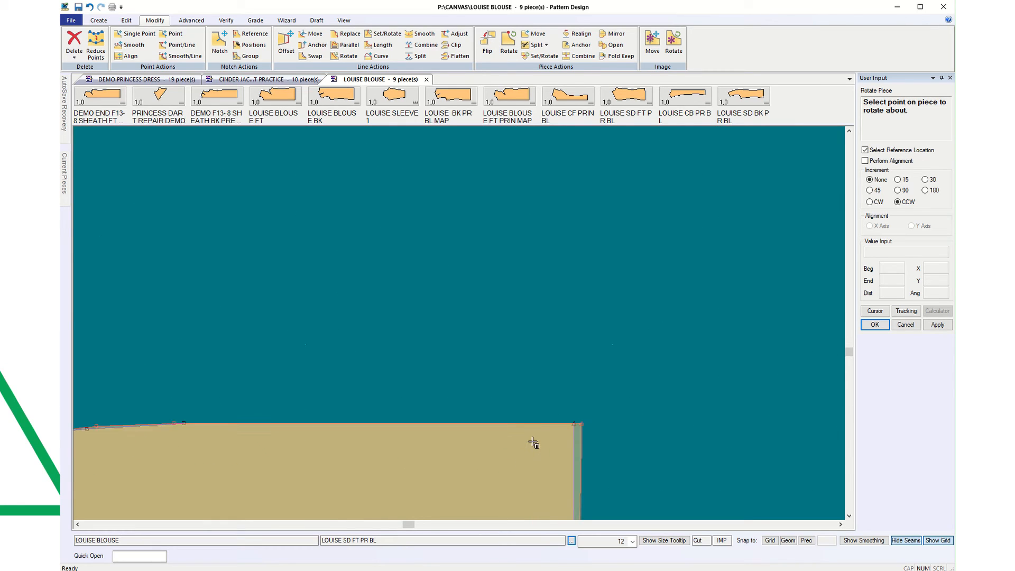
Step: End the piece rotation and inspect the overlap of the Side Ft and CF pieces along the hem edge and at the hem corner
{"action": "key", "text": "Escape"}
{"action": "scroll", "coordinate": [534, 442], "scroll_direction": "down", "scroll_amount": 1}
{"action": "scroll", "coordinate": [534, 441], "scroll_direction": "down", "scroll_amount": 1}
{"action": "scroll", "coordinate": [850, 355], "scroll_direction": "down", "scroll_amount": 1}
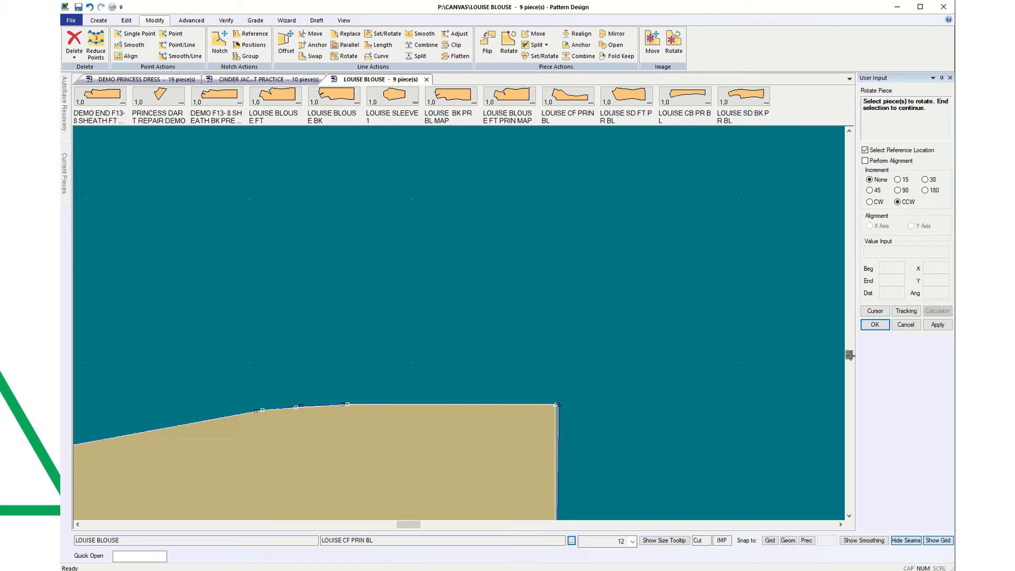
{"action": "scroll", "coordinate": [849, 358], "scroll_direction": "down", "scroll_amount": 6}
{"action": "scroll", "coordinate": [849, 359], "scroll_direction": "down", "scroll_amount": 5}
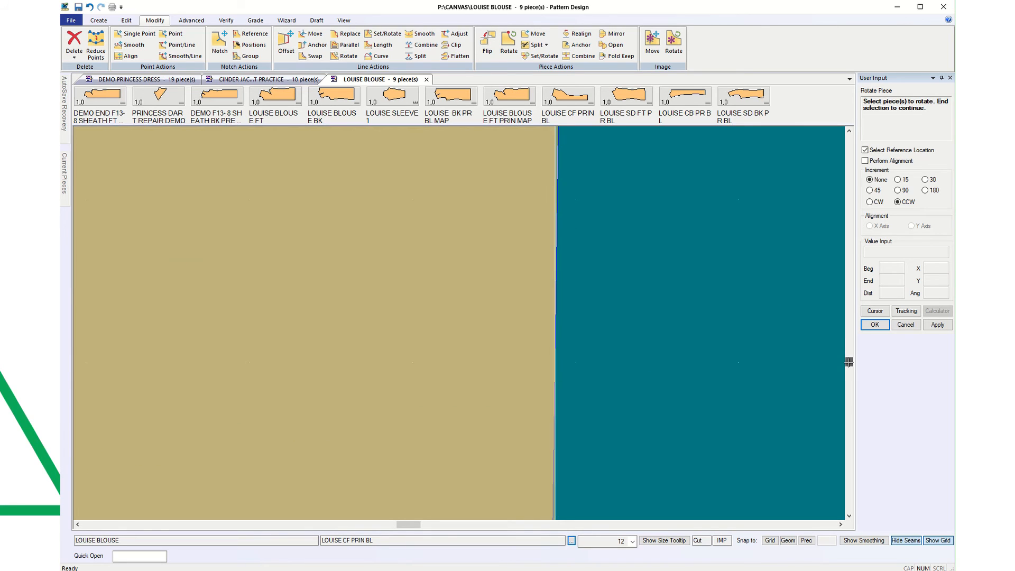
{"action": "scroll", "coordinate": [849, 362], "scroll_direction": "down", "scroll_amount": 6}
{"action": "scroll", "coordinate": [849, 364], "scroll_direction": "up", "scroll_amount": 10}
{"action": "scroll", "coordinate": [584, 439], "scroll_direction": "up", "scroll_amount": 5}
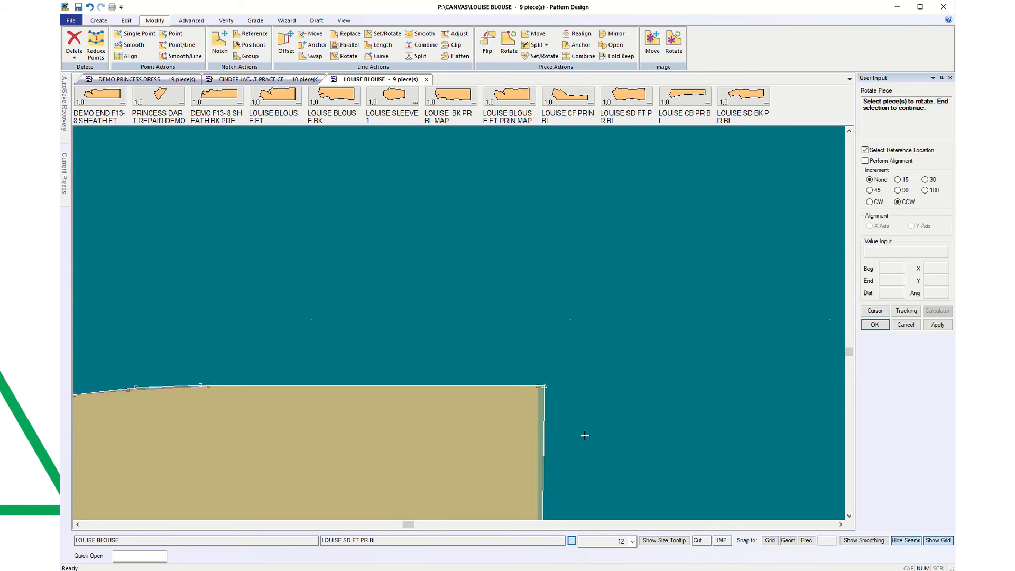
{"action": "scroll", "coordinate": [535, 336], "scroll_direction": "up", "scroll_amount": 6}
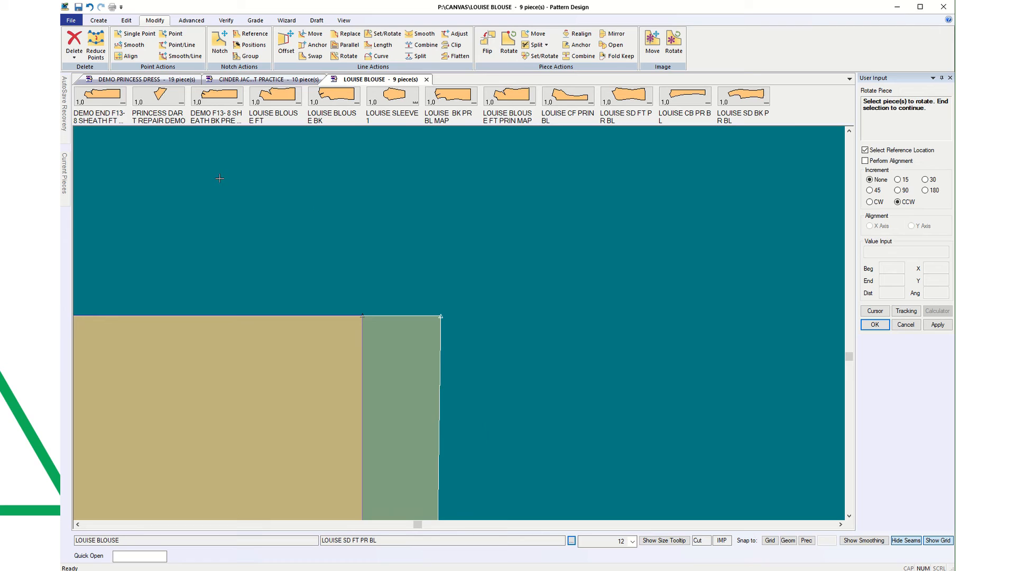
Step: Move the Side Ft hem corner point at the princess seam onto the matching CF hem corner point
{"action": "left_click", "coordinate": [134, 33]}
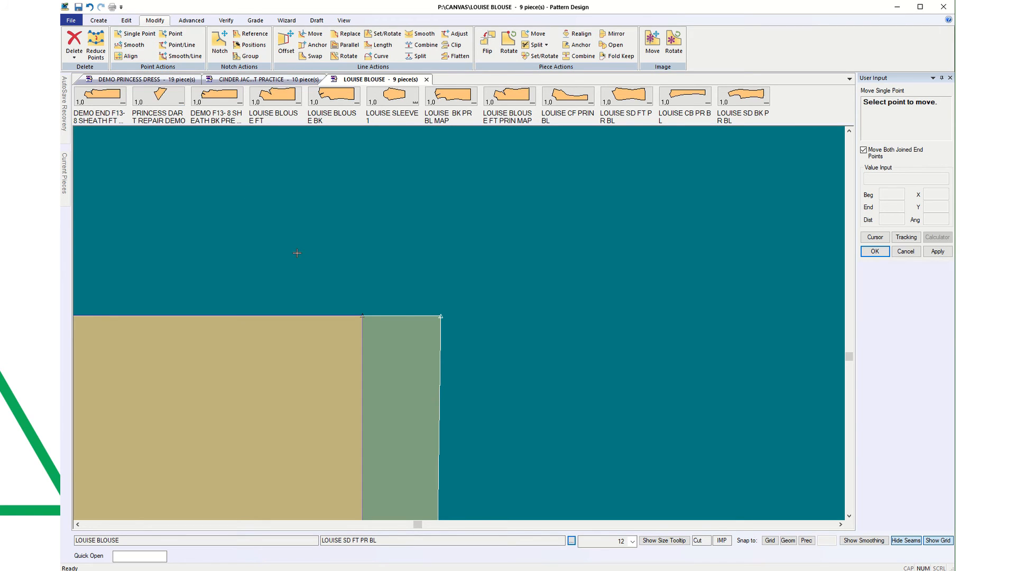
{"action": "left_click", "coordinate": [467, 315]}
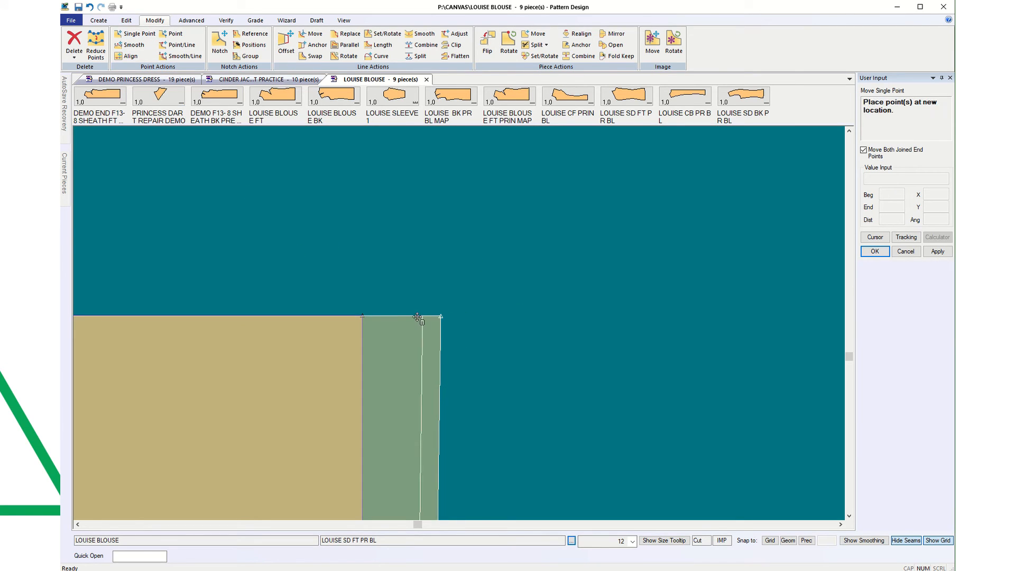
{"action": "left_click", "coordinate": [364, 317]}
{"action": "key", "text": "ctrl+z"}
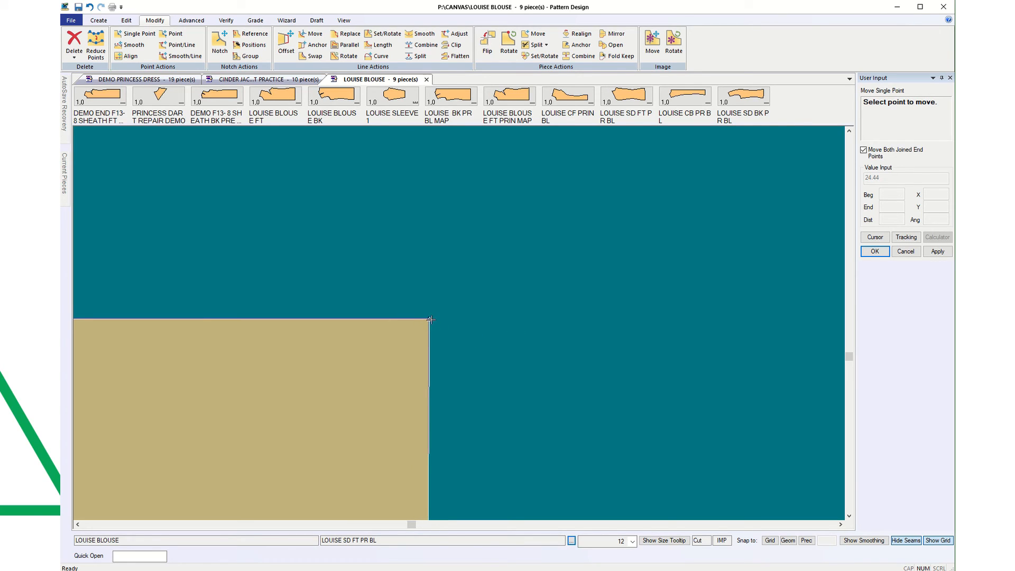
{"action": "left_click", "coordinate": [430, 321]}
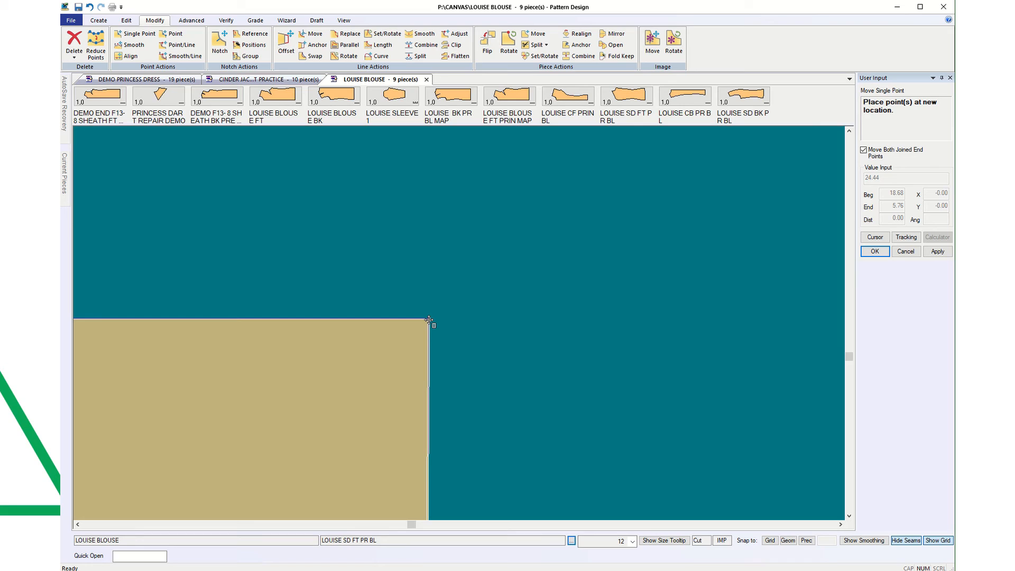
{"action": "left_click", "coordinate": [428, 320]}
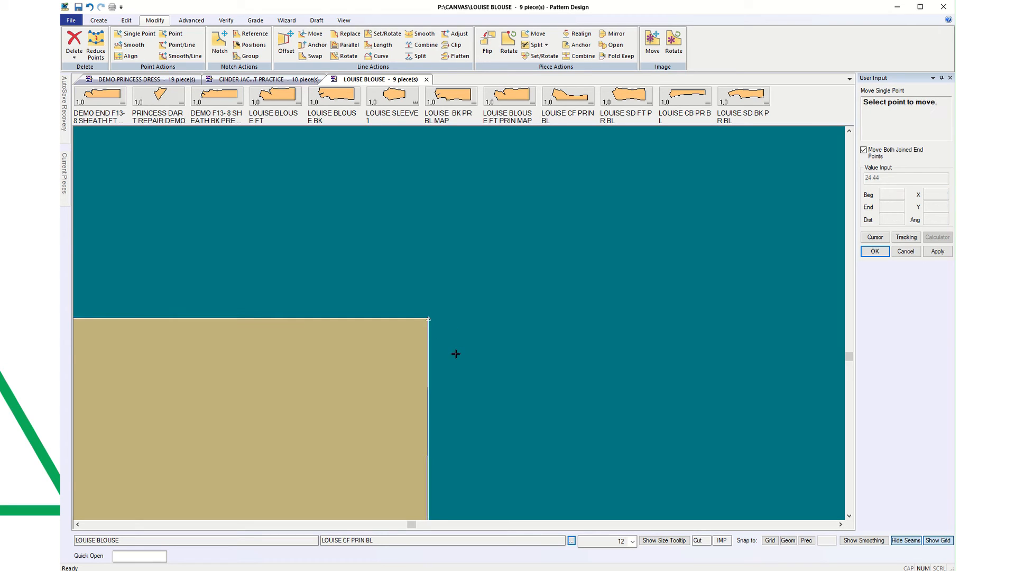
{"action": "scroll", "coordinate": [457, 353], "scroll_direction": "down", "scroll_amount": 8}
{"action": "key", "text": "Escape"}
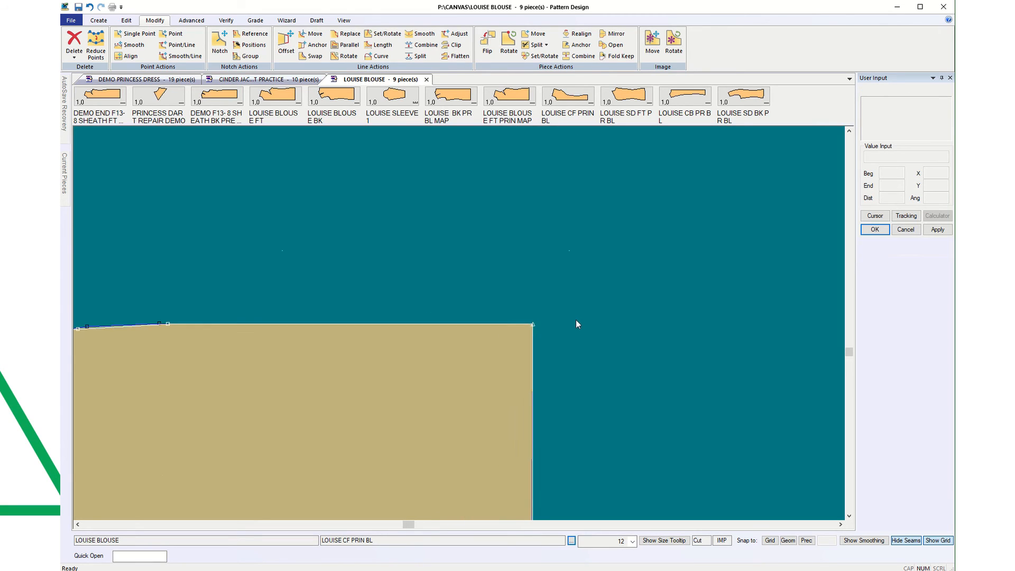
Step: Check the overlapped seams around the waist and move the Side Ft piece off the CF so both princess seams lie apart
{"action": "scroll", "coordinate": [577, 324], "scroll_direction": "down", "scroll_amount": 8}
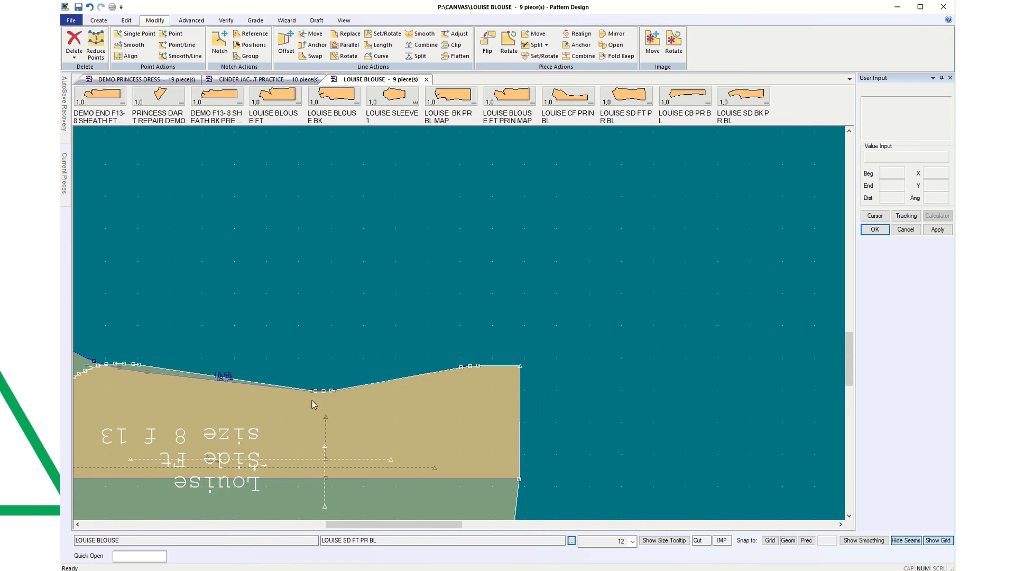
{"action": "scroll", "coordinate": [230, 399], "scroll_direction": "up", "scroll_amount": 6}
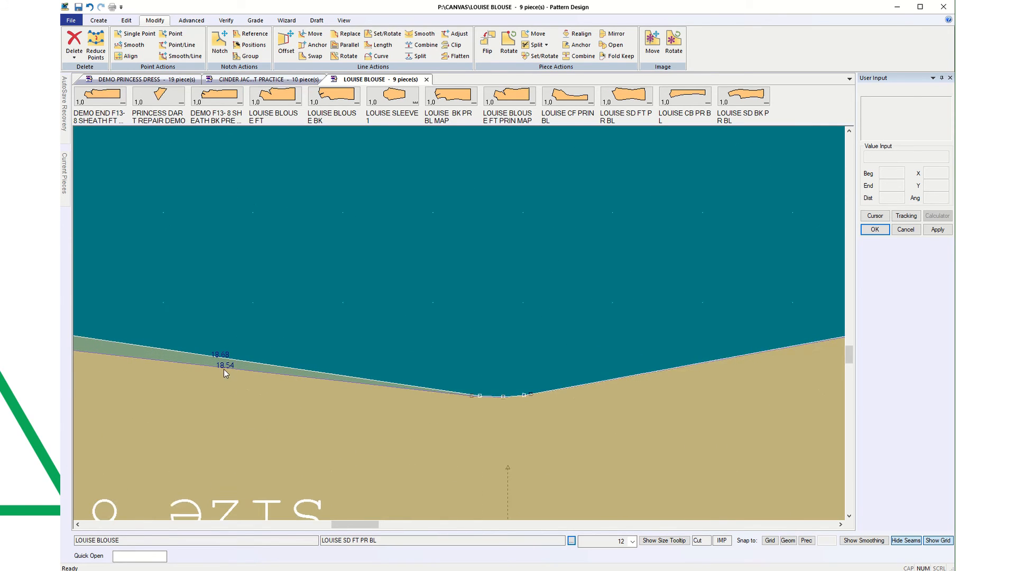
{"action": "scroll", "coordinate": [228, 375], "scroll_direction": "up", "scroll_amount": 3}
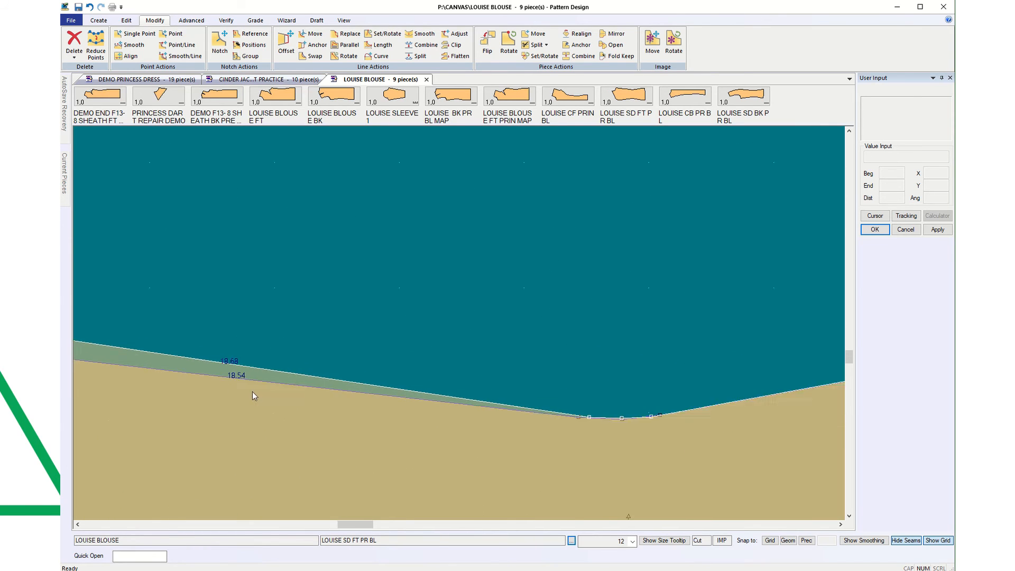
{"action": "scroll", "coordinate": [252, 395], "scroll_direction": "down", "scroll_amount": 5}
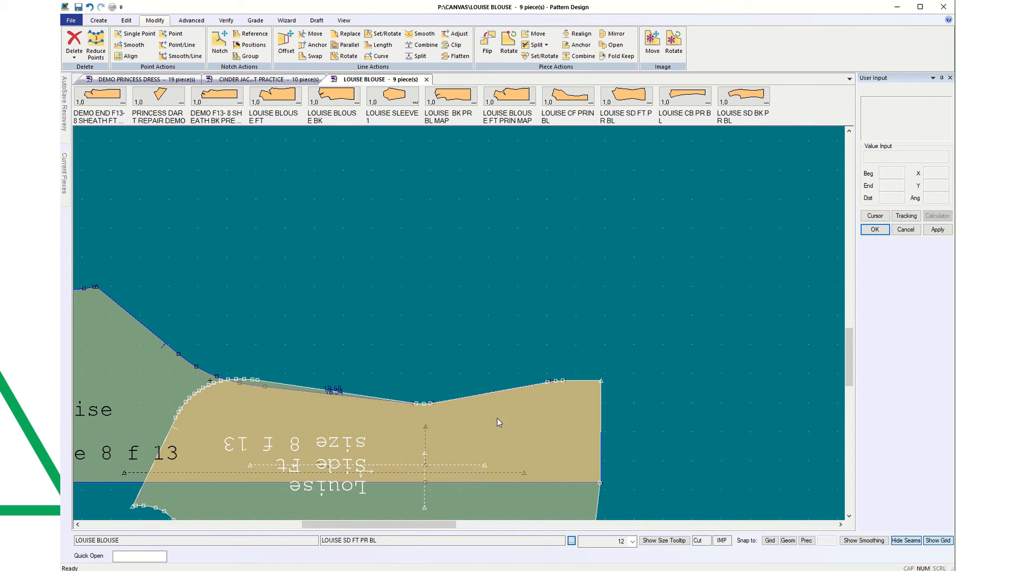
{"action": "left_click_drag", "start_coordinate": [503, 422], "coordinate": [499, 224]}
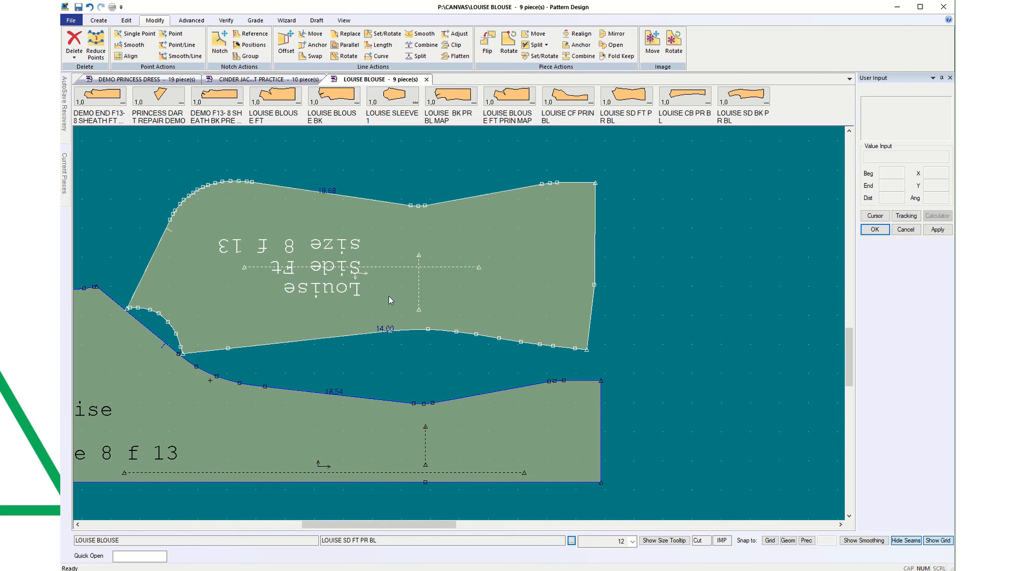
Step: Split the Side Ft princess seam line at a point just below the end of the bust curve
{"action": "left_click", "coordinate": [276, 234]}
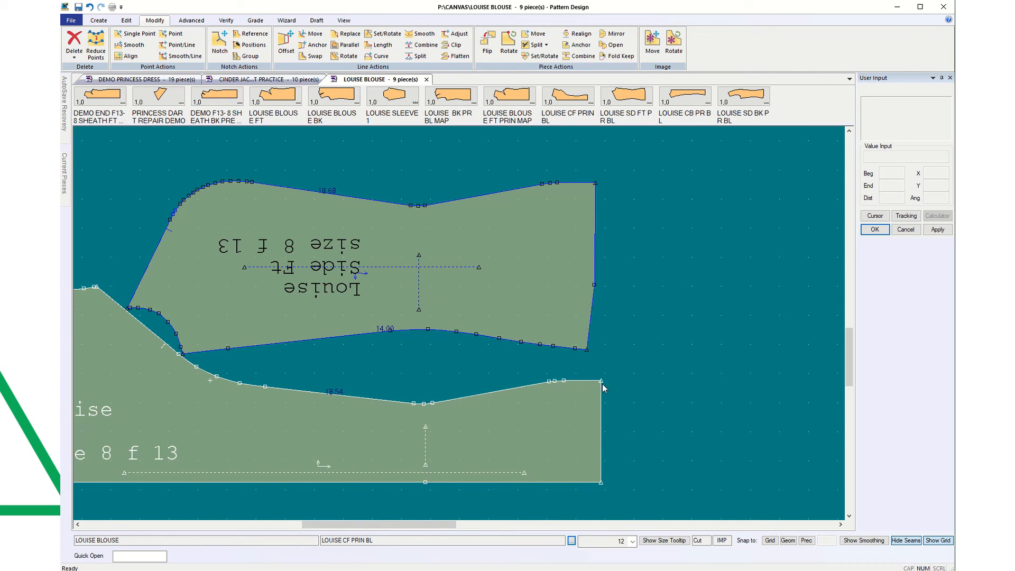
{"action": "left_click", "coordinate": [277, 389]}
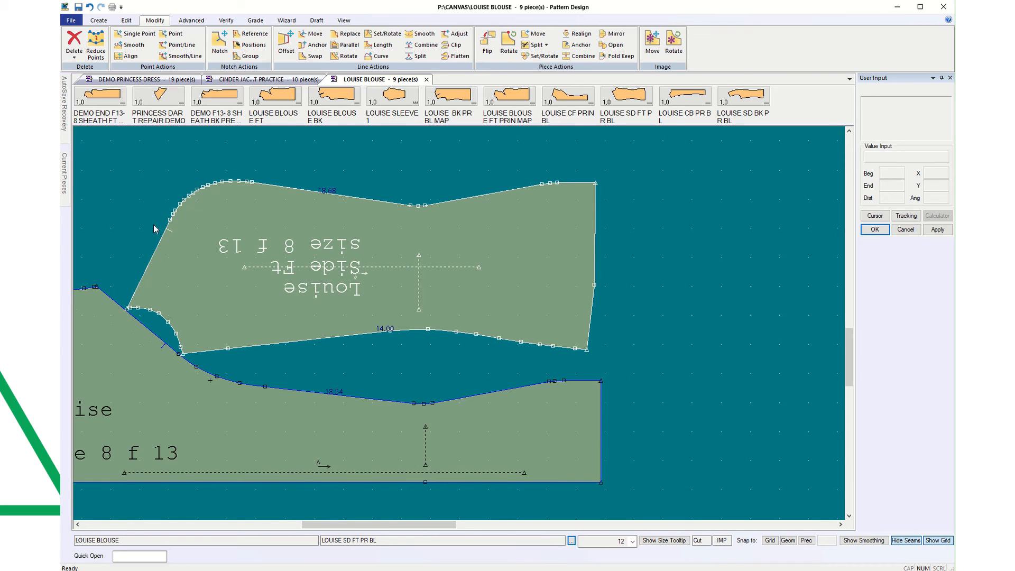
{"action": "left_click", "coordinate": [271, 391]}
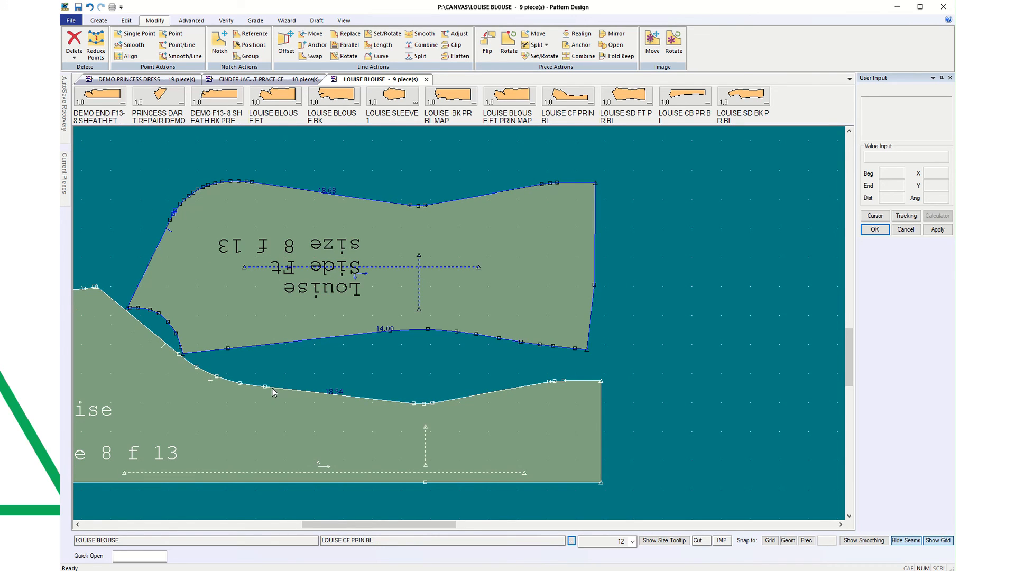
{"action": "left_click", "coordinate": [272, 389]}
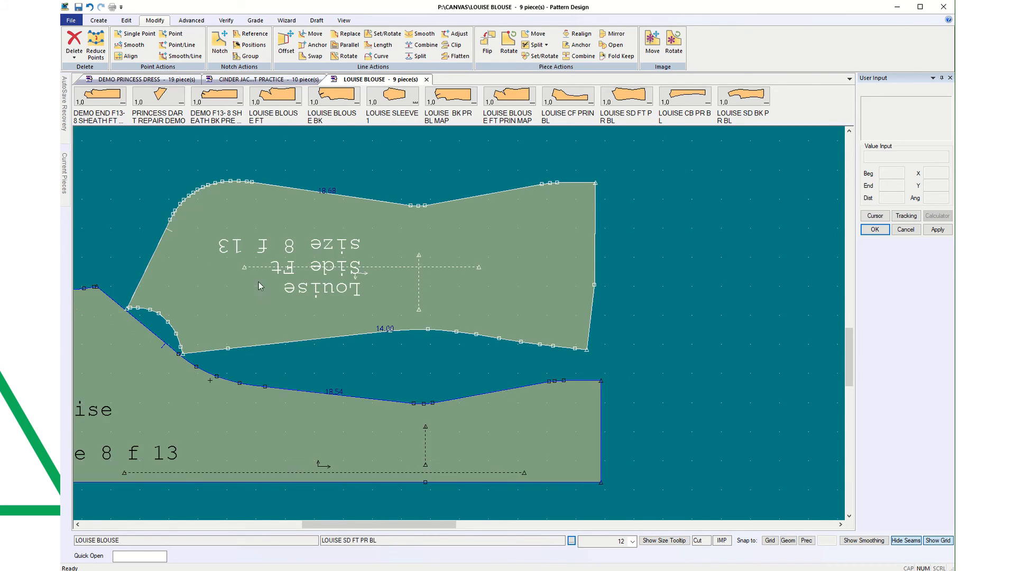
{"action": "left_click", "coordinate": [265, 189]}
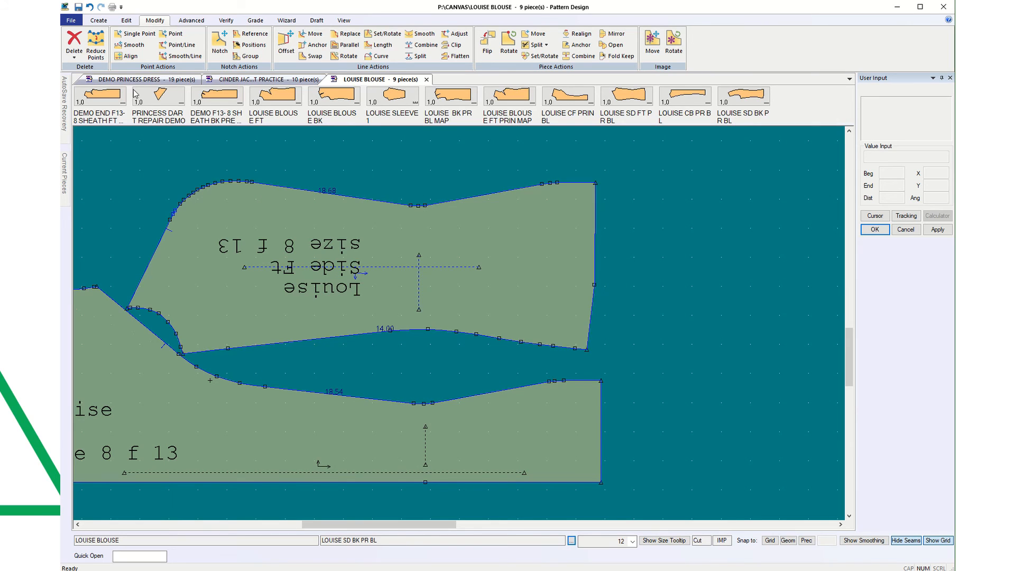
{"action": "left_click", "coordinate": [420, 56]}
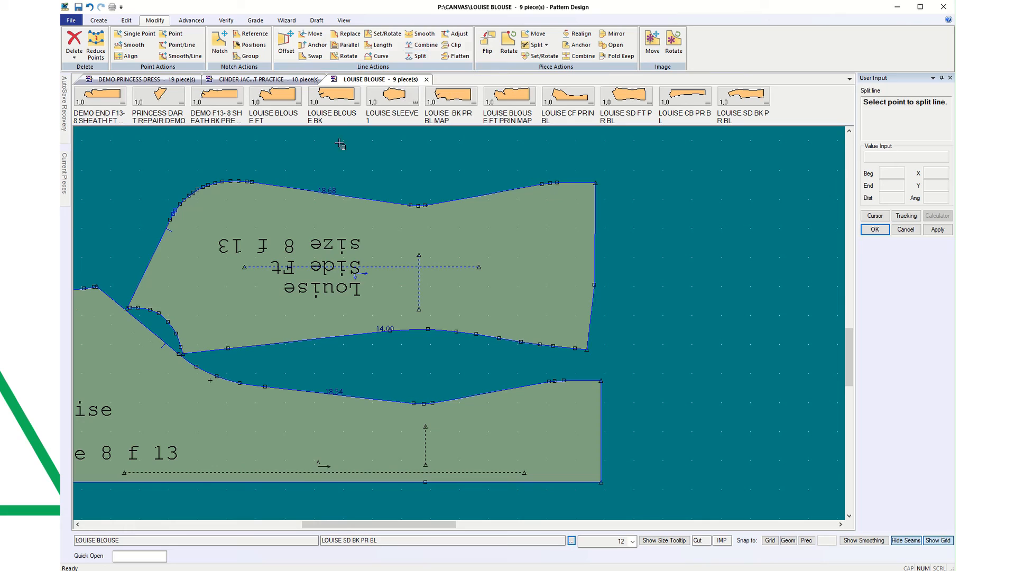
{"action": "left_click", "coordinate": [262, 186]}
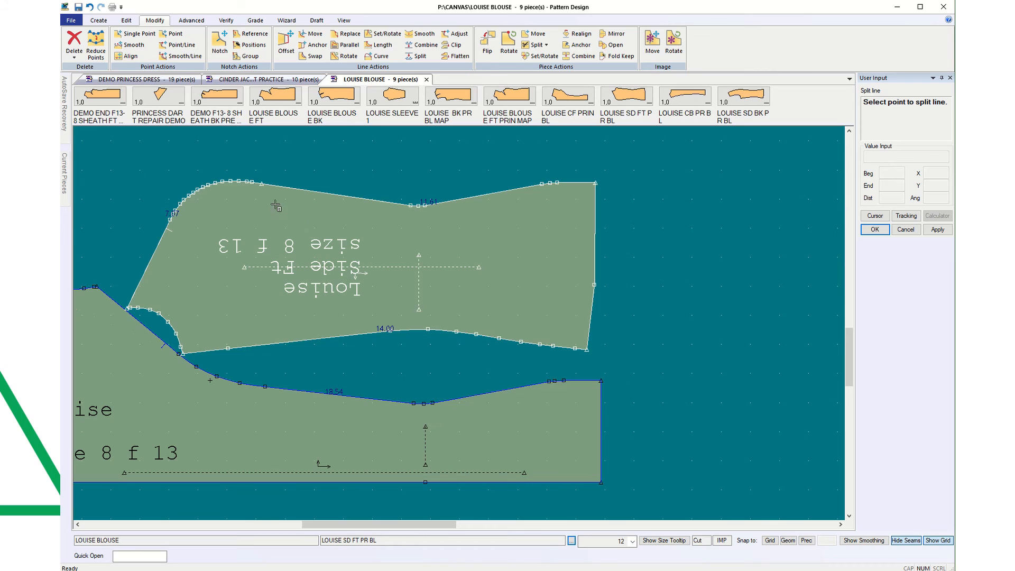
Step: Add a standard type 1 notch at the split point below the bust curve on the Side Ft princess seam
{"action": "left_click", "coordinate": [98, 21]}
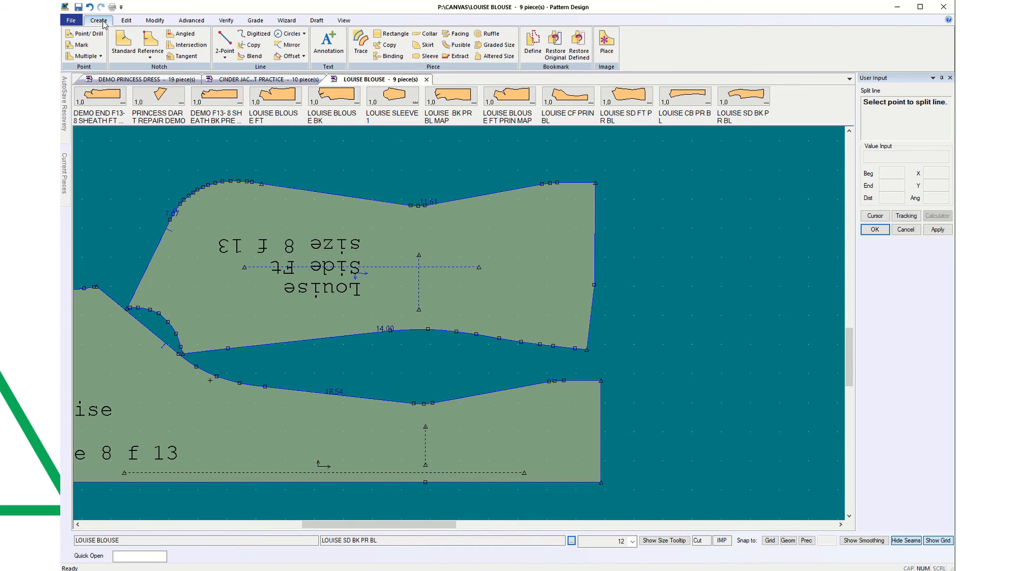
{"action": "left_click", "coordinate": [120, 43]}
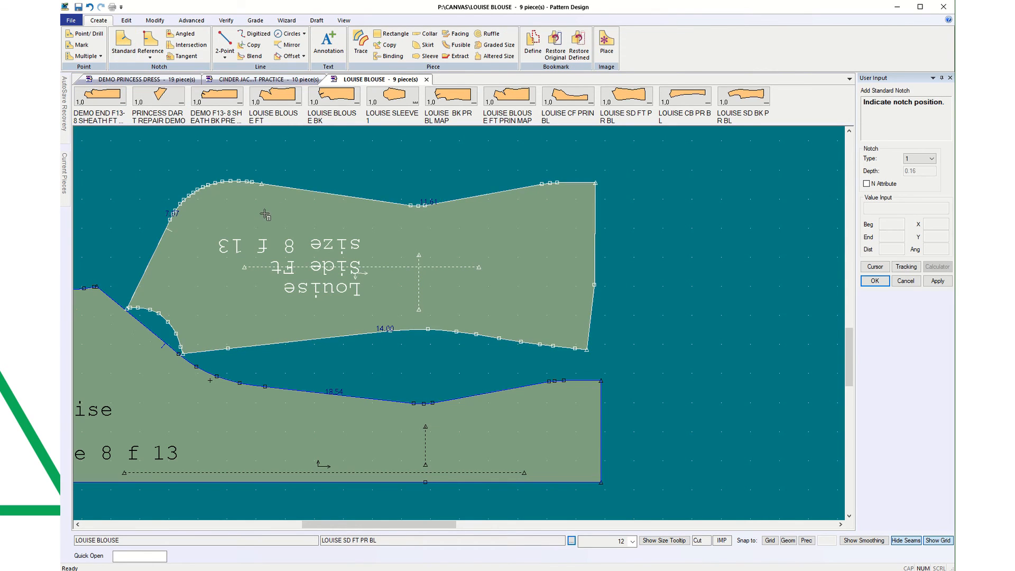
{"action": "left_click", "coordinate": [261, 182]}
{"action": "scroll", "coordinate": [427, 220], "scroll_direction": "up", "scroll_amount": 3}
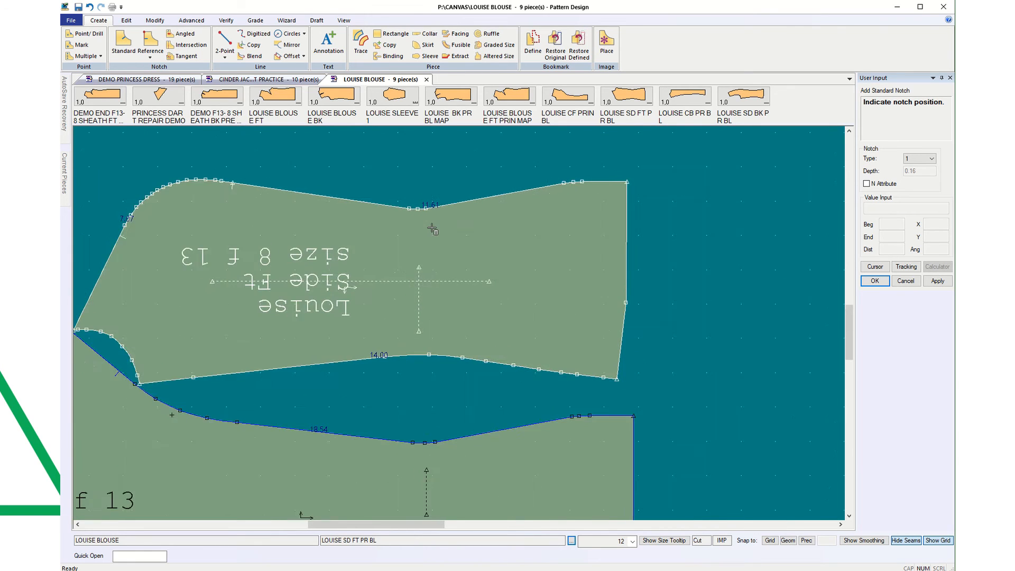
{"action": "scroll", "coordinate": [432, 228], "scroll_direction": "down", "scroll_amount": 2}
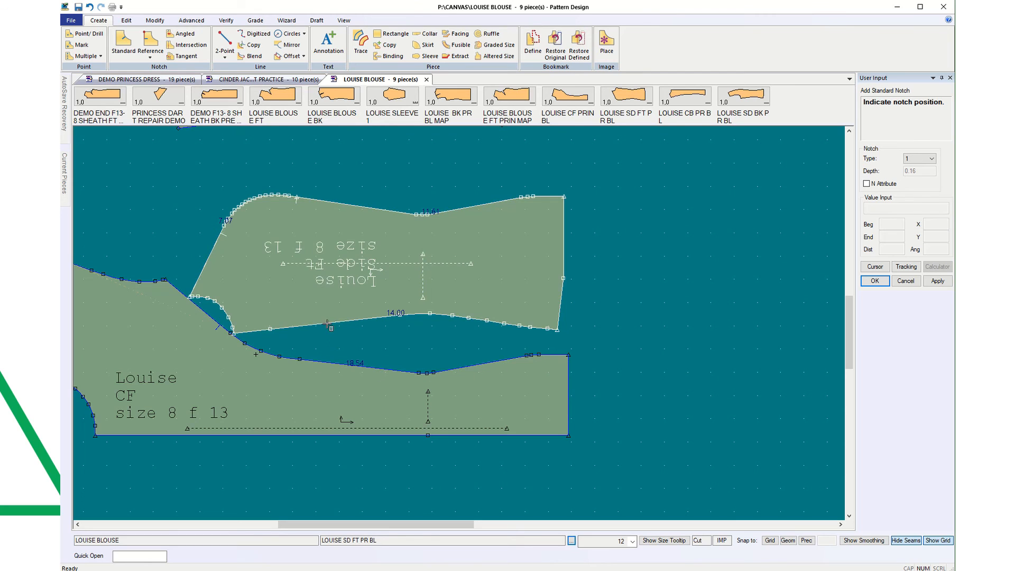
Step: Split the CF princess seam line at a distance of -11.61 from its hem corner point, using the distance-from-point option
{"action": "left_click", "coordinate": [155, 20]}
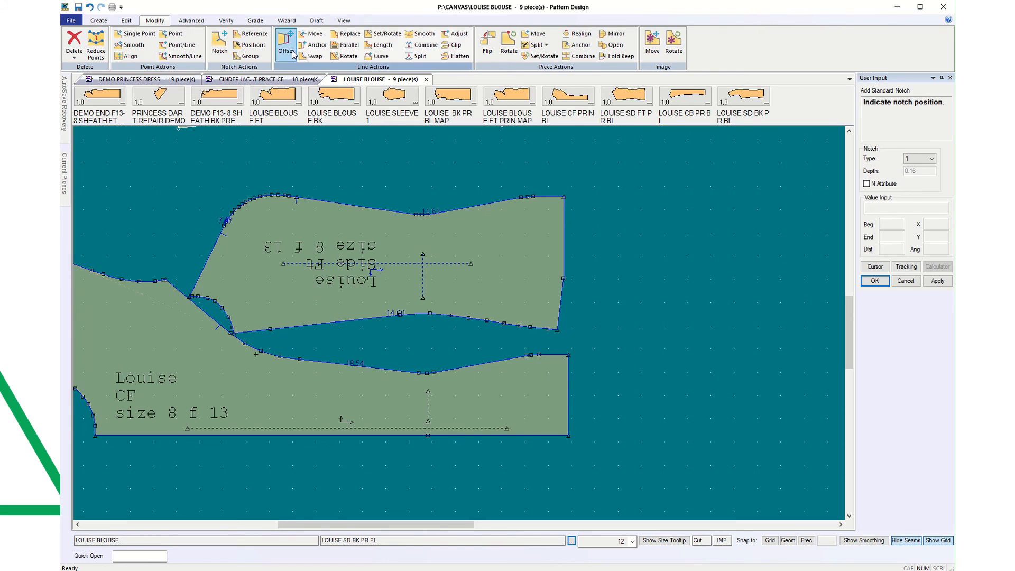
{"action": "left_click", "coordinate": [417, 56]}
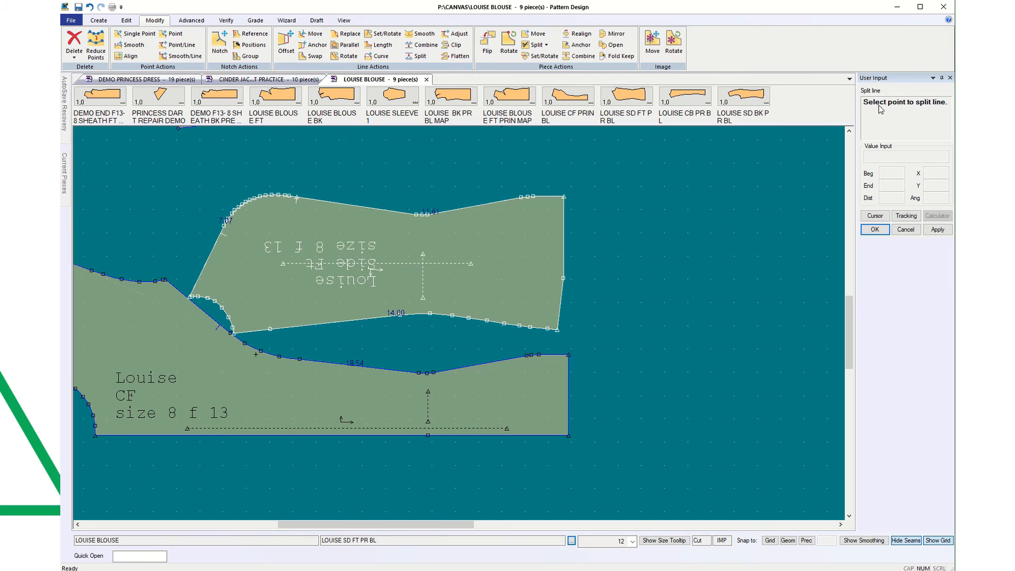
{"action": "right_click", "coordinate": [740, 276]}
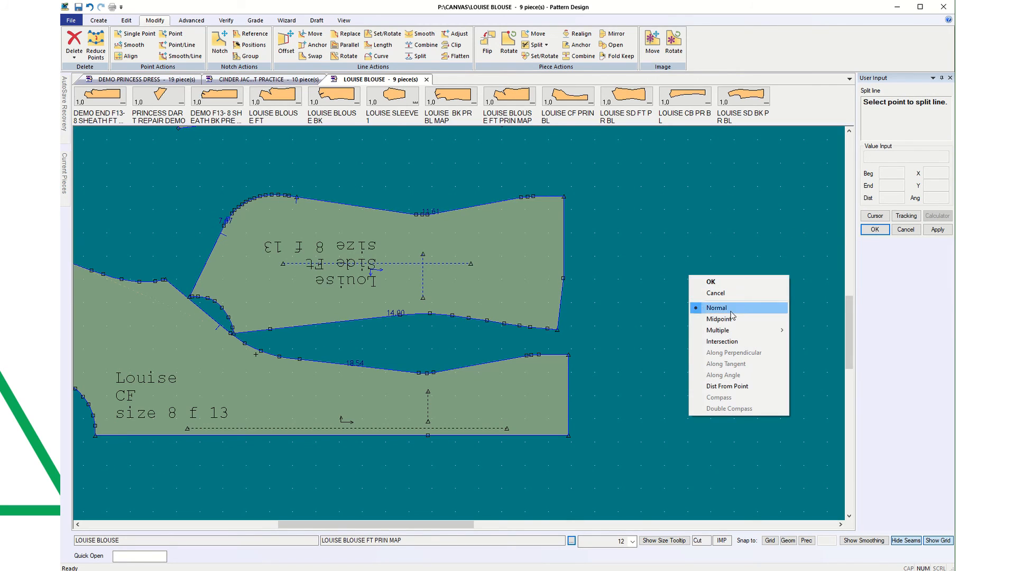
{"action": "left_click", "coordinate": [732, 389]}
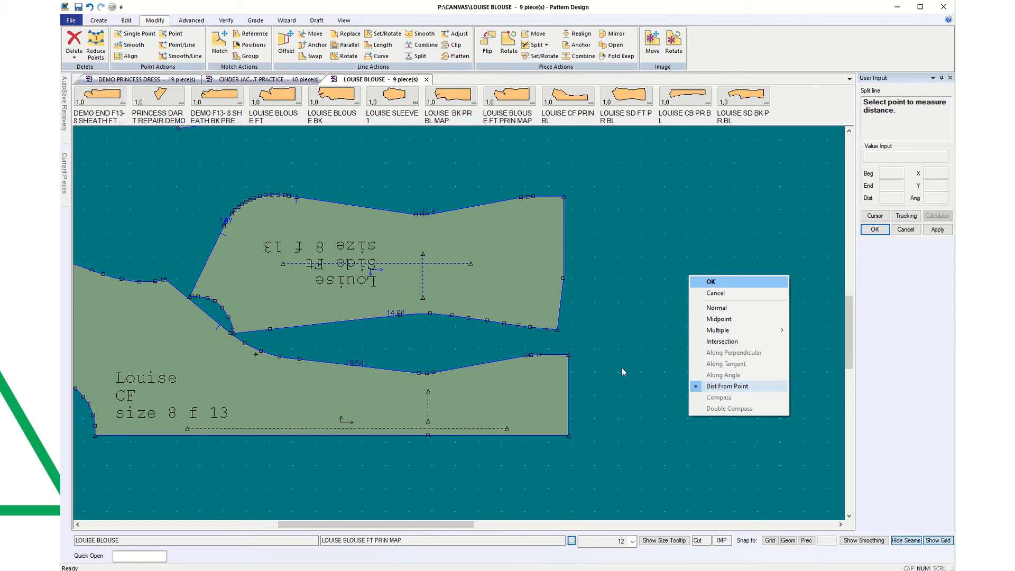
{"action": "left_click", "coordinate": [549, 367]}
{"action": "left_click", "coordinate": [568, 355]}
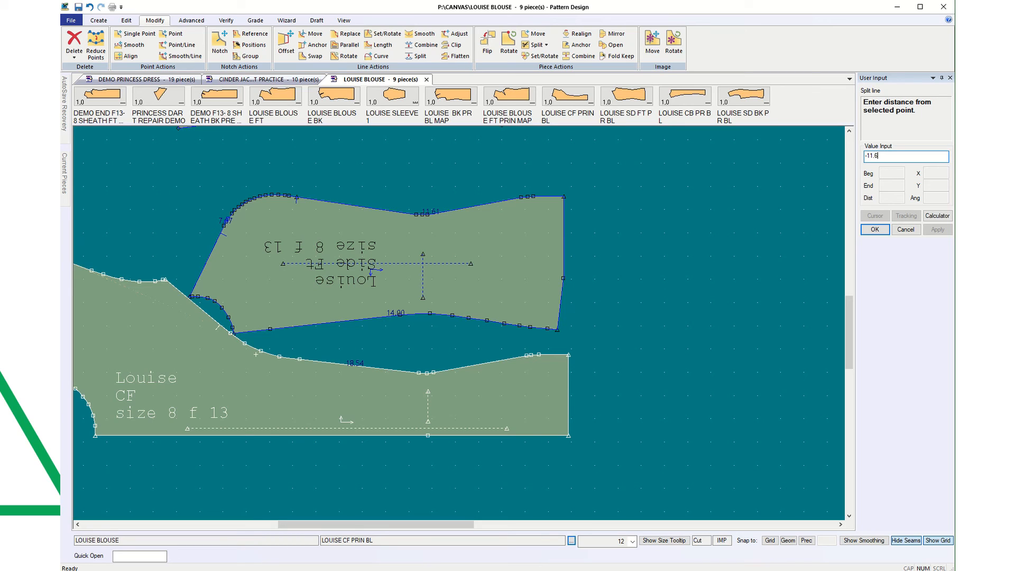
{"action": "left_click", "coordinate": [876, 233]}
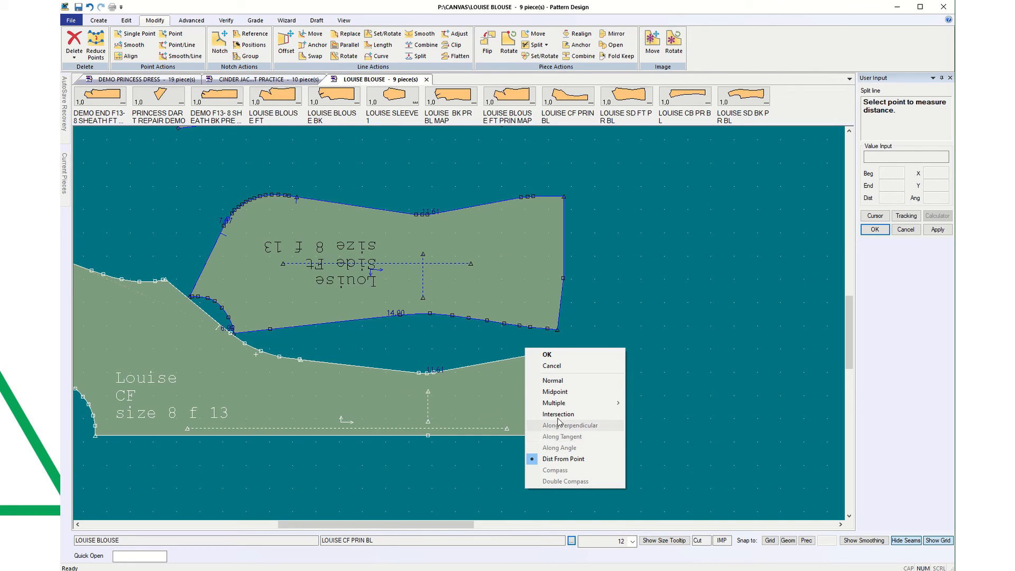
{"action": "mouse_move", "coordinate": [556, 405]}
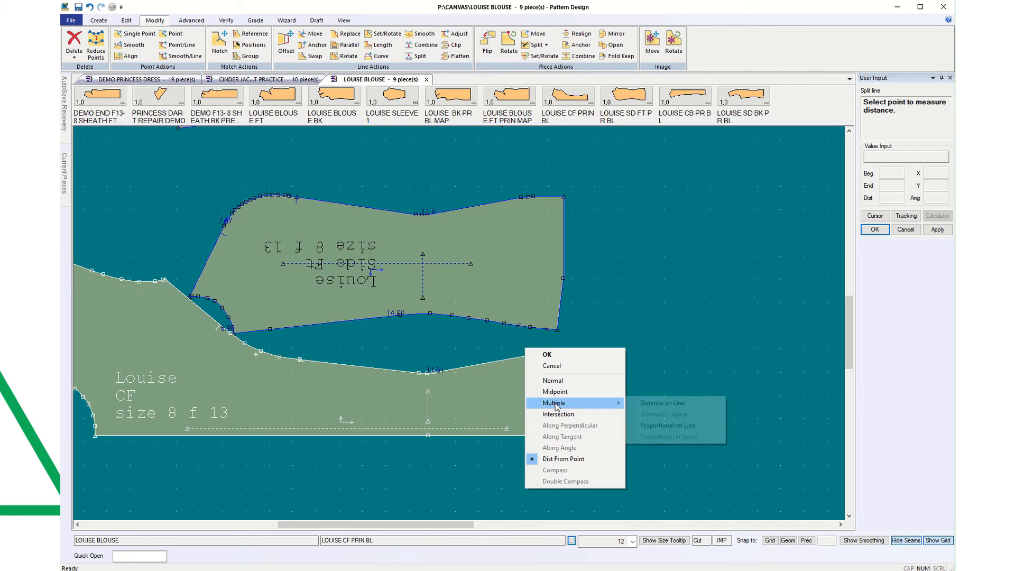
{"action": "left_click", "coordinate": [569, 352]}
{"action": "scroll", "coordinate": [424, 379], "scroll_direction": "up", "scroll_amount": 5}
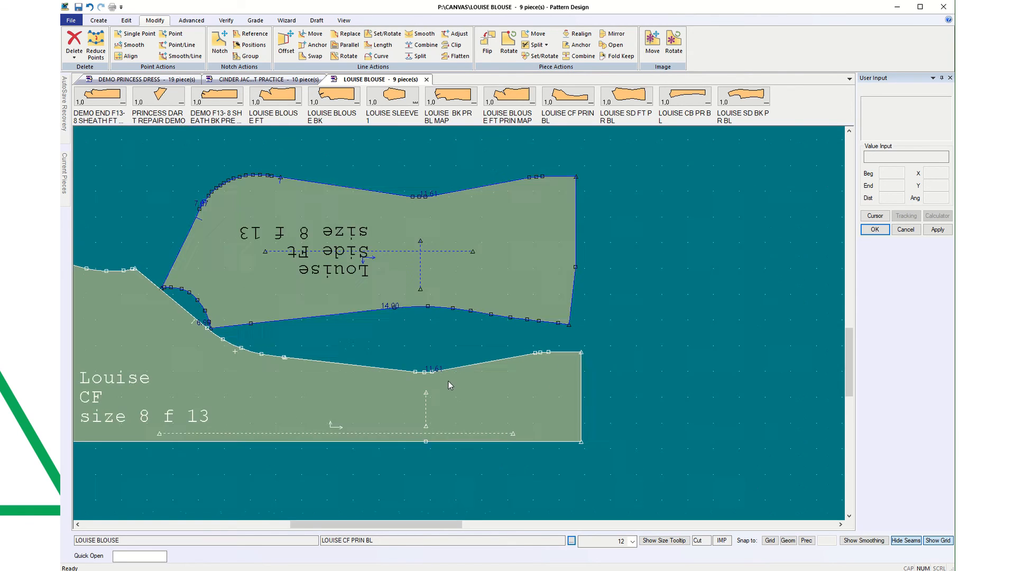
{"action": "scroll", "coordinate": [154, 338], "scroll_direction": "up", "scroll_amount": 5}
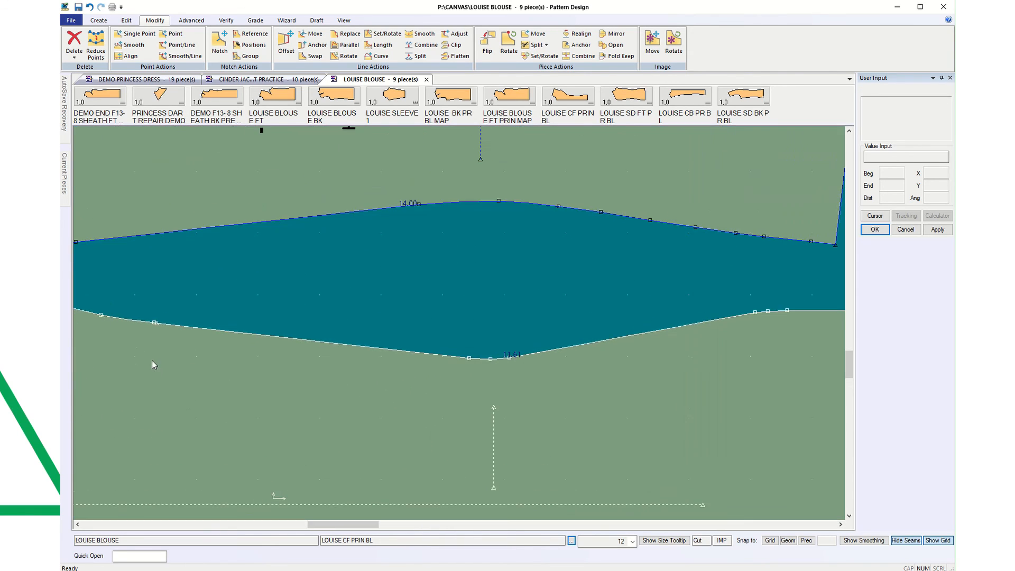
Step: Add a standard type 1 notch at the split point below the bust curve on the CF princess seam
{"action": "scroll", "coordinate": [163, 324], "scroll_direction": "down", "scroll_amount": 5}
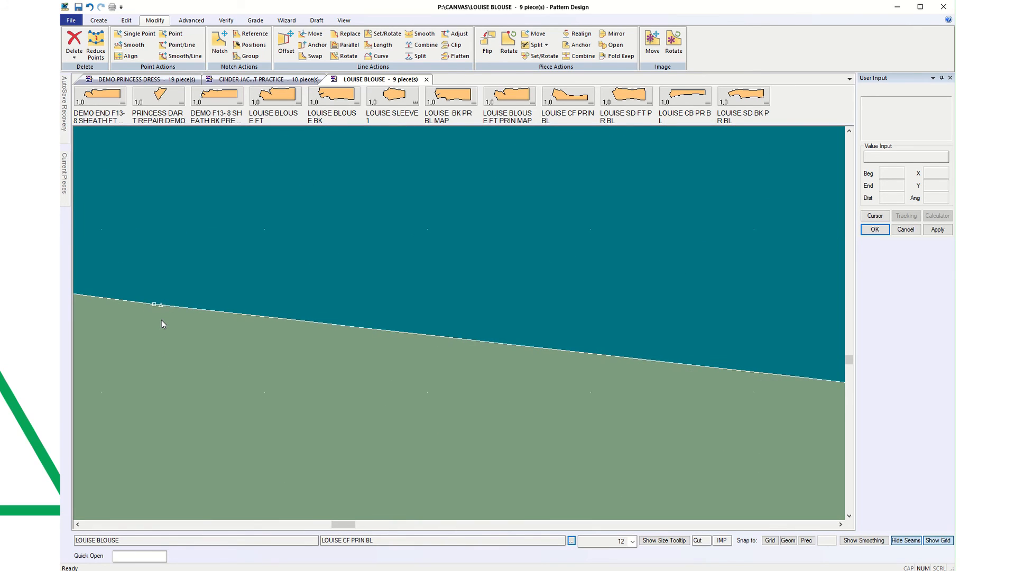
{"action": "scroll", "coordinate": [193, 316], "scroll_direction": "down", "scroll_amount": 5}
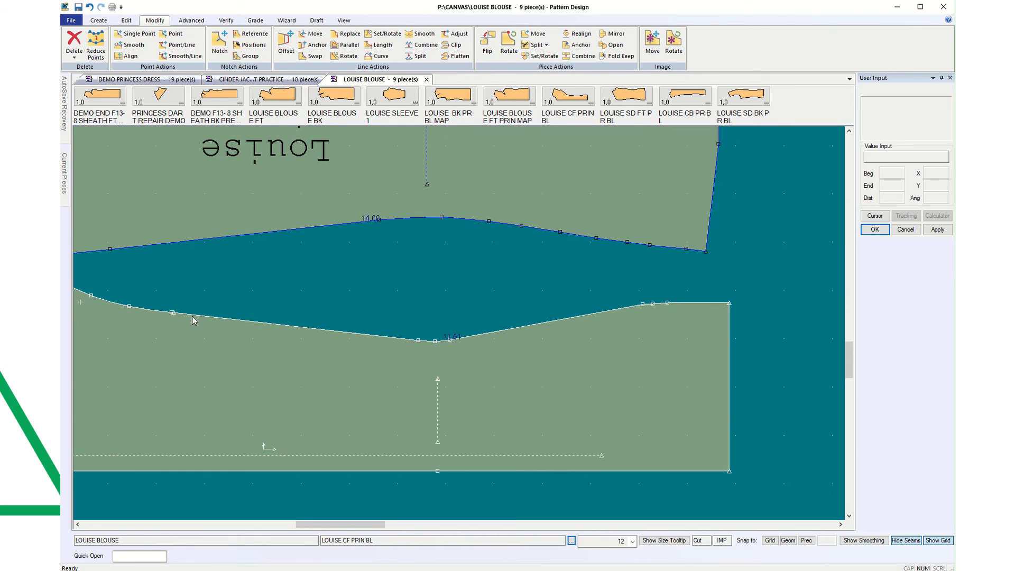
{"action": "left_click", "coordinate": [220, 47]}
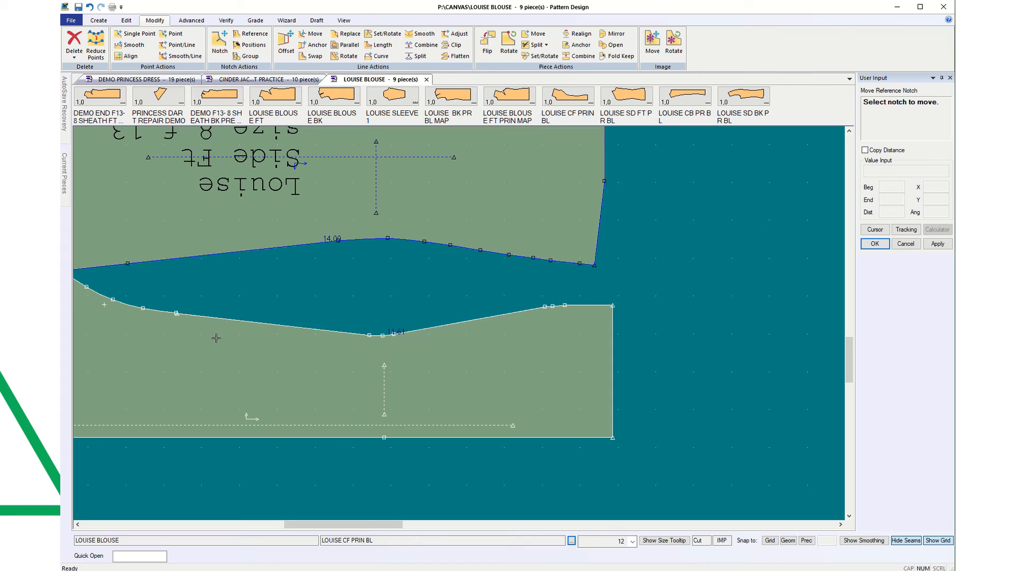
{"action": "left_click", "coordinate": [906, 243]}
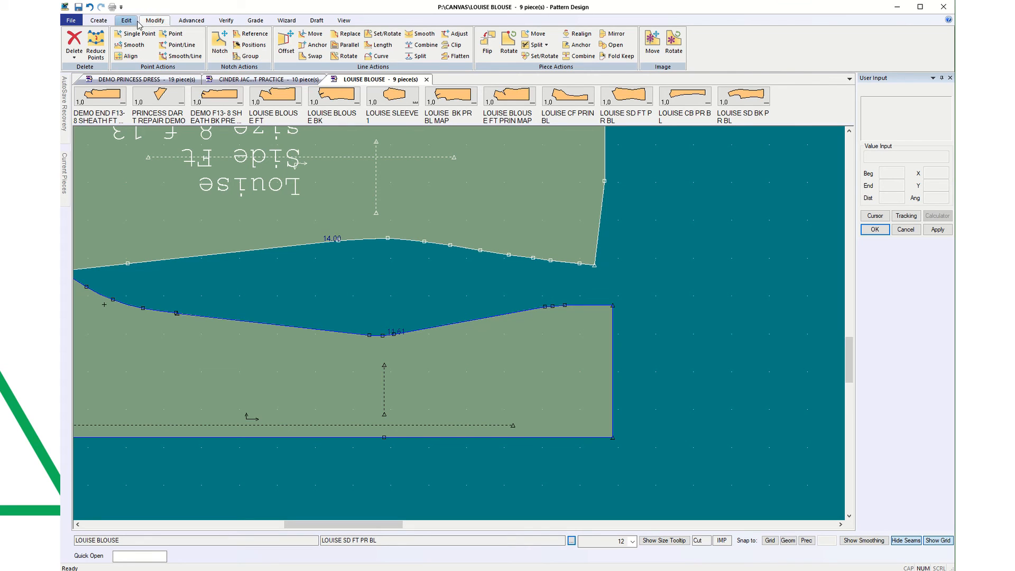
{"action": "left_click", "coordinate": [98, 21]}
{"action": "left_click", "coordinate": [123, 43]}
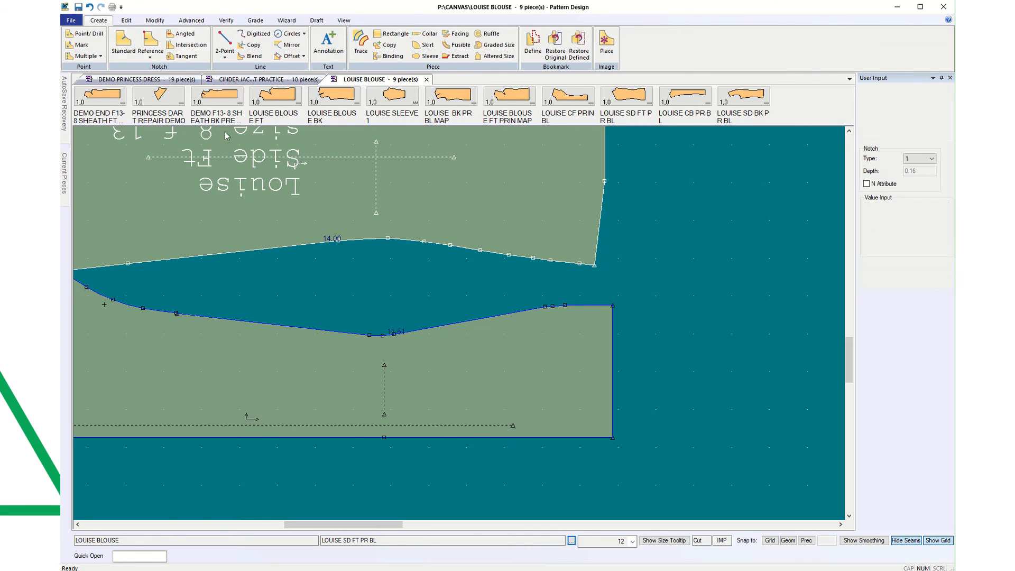
{"action": "left_click", "coordinate": [176, 314]}
Step: Compare the notches below and above the bust curve on the Side Ft and CF princess seams
{"action": "scroll", "coordinate": [324, 240], "scroll_direction": "down", "scroll_amount": 1}
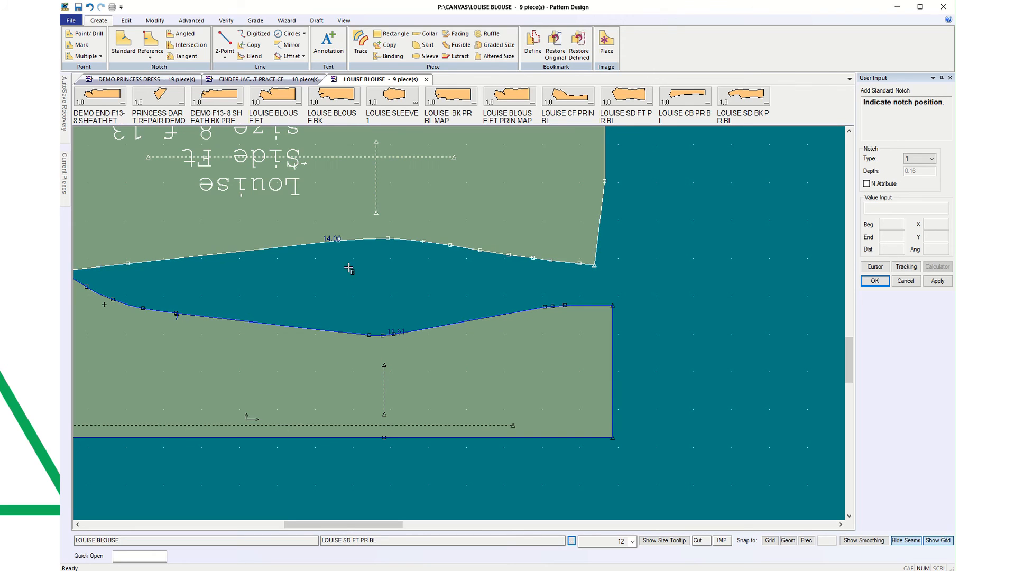
{"action": "scroll", "coordinate": [379, 287], "scroll_direction": "down", "scroll_amount": 2}
{"action": "scroll", "coordinate": [379, 287], "scroll_direction": "down", "scroll_amount": 2}
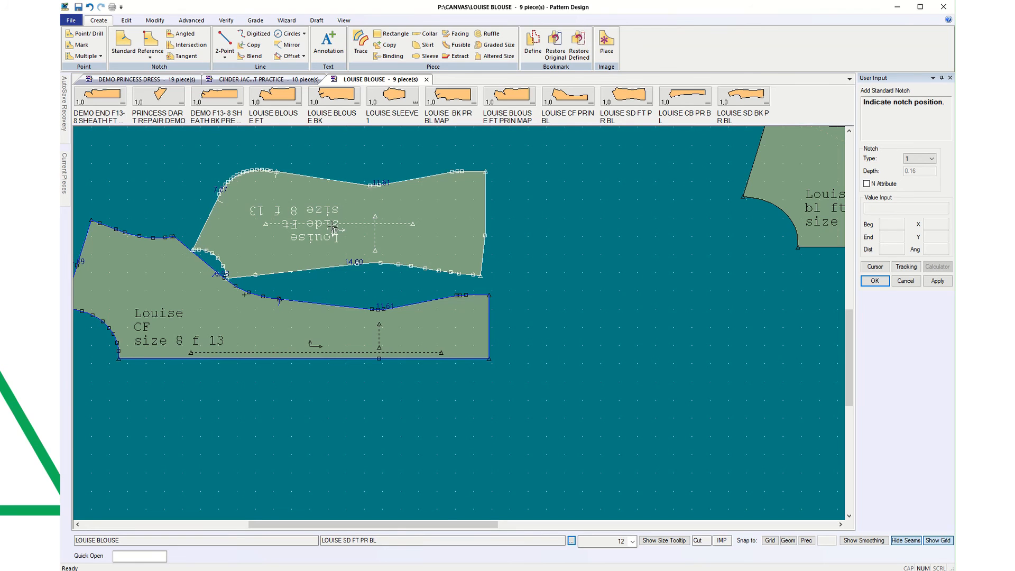
{"action": "left_click", "coordinate": [374, 187]}
{"action": "scroll", "coordinate": [219, 297], "scroll_direction": "up", "scroll_amount": 4}
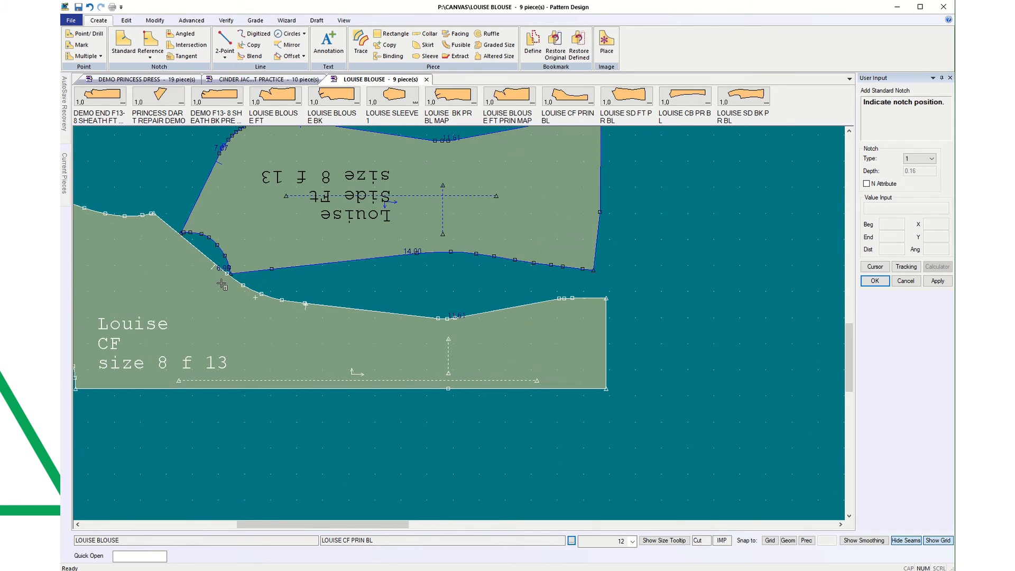
{"action": "scroll", "coordinate": [224, 279], "scroll_direction": "down", "scroll_amount": 4}
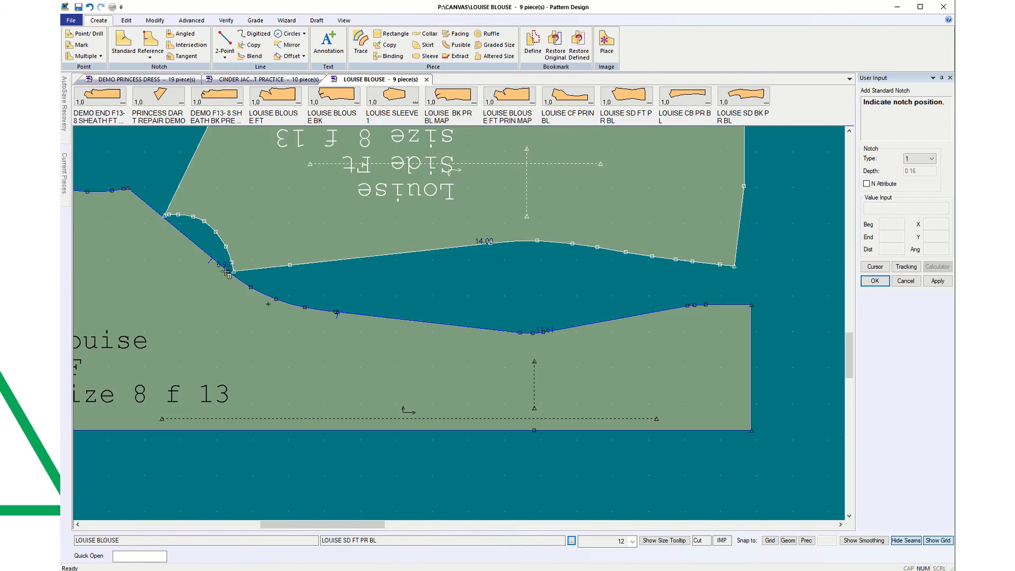
{"action": "scroll", "coordinate": [240, 218], "scroll_direction": "up", "scroll_amount": 5}
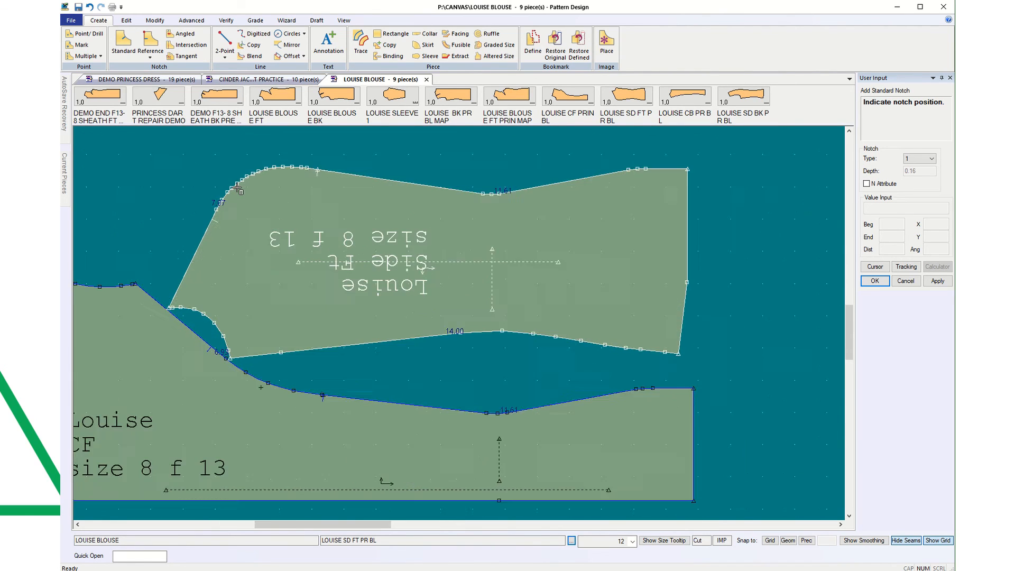
{"action": "scroll", "coordinate": [238, 187], "scroll_direction": "down", "scroll_amount": 3}
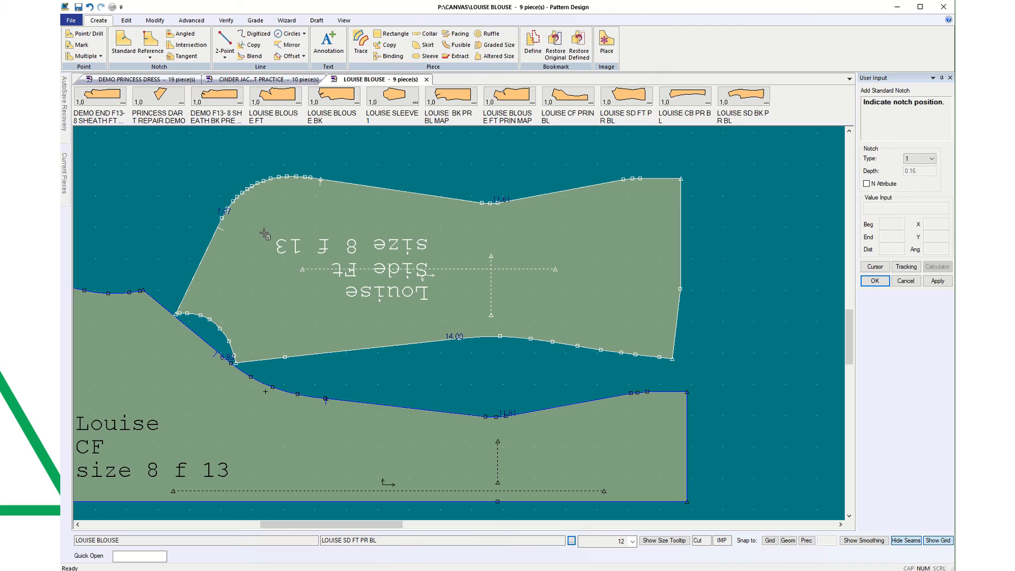
{"action": "scroll", "coordinate": [316, 284], "scroll_direction": "down", "scroll_amount": 1}
{"action": "scroll", "coordinate": [317, 284], "scroll_direction": "down", "scroll_amount": 1}
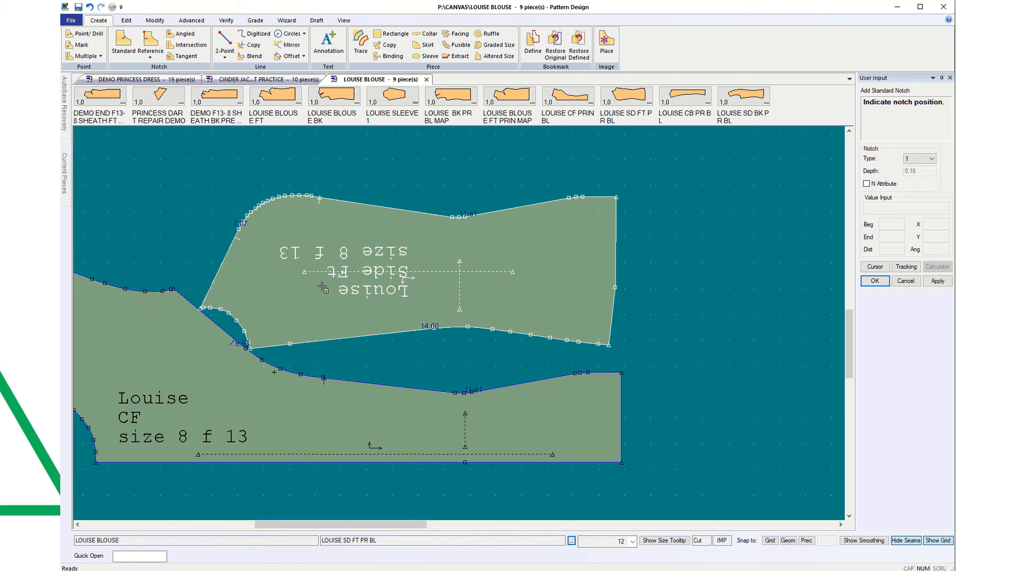
{"action": "left_click", "coordinate": [906, 281]}
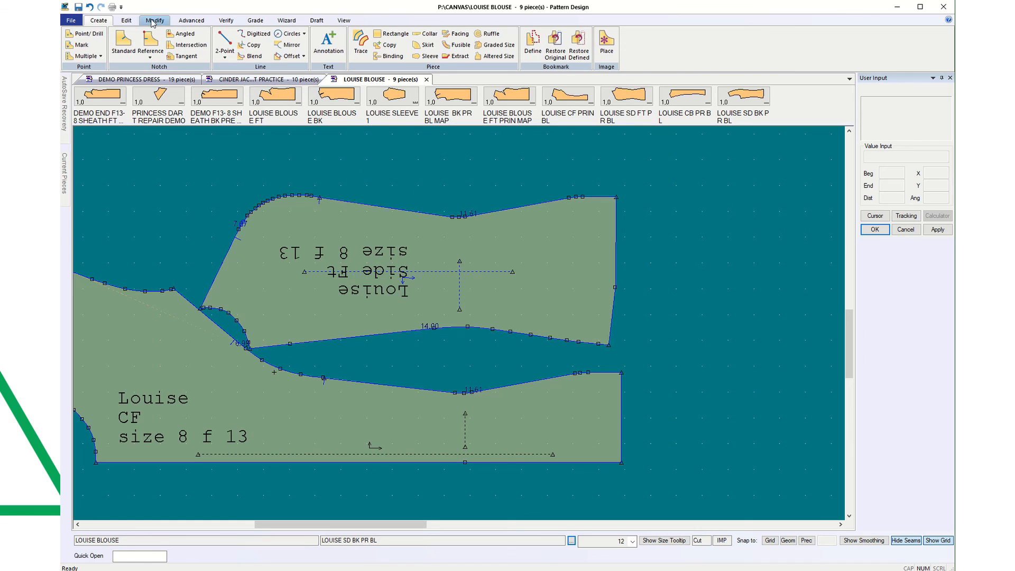
Step: Begin walking the pieces with both CF princess seam lines as the stationary edge, directed from the hem to the armhole
{"action": "left_click", "coordinate": [228, 21]}
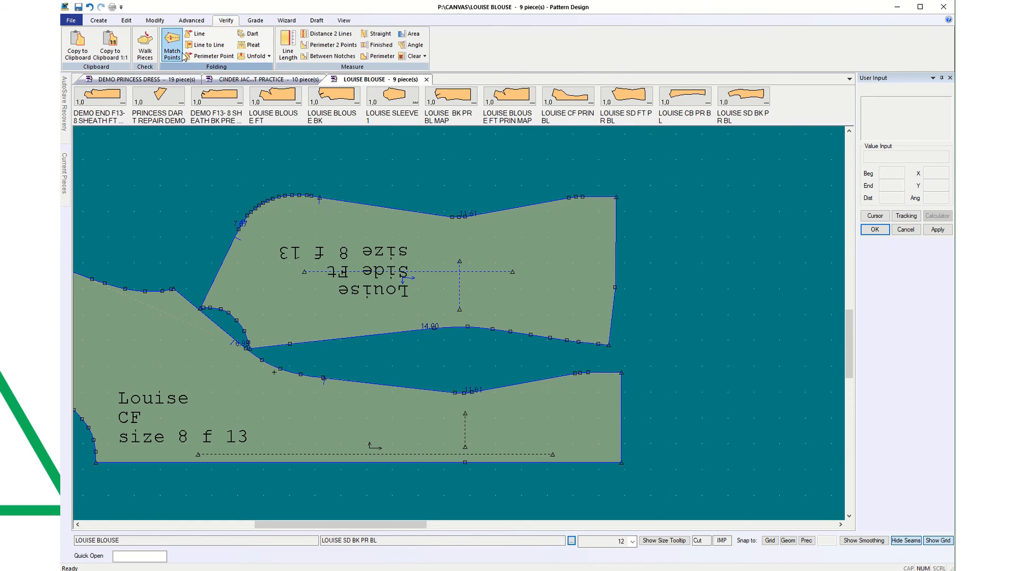
{"action": "left_click", "coordinate": [145, 45]}
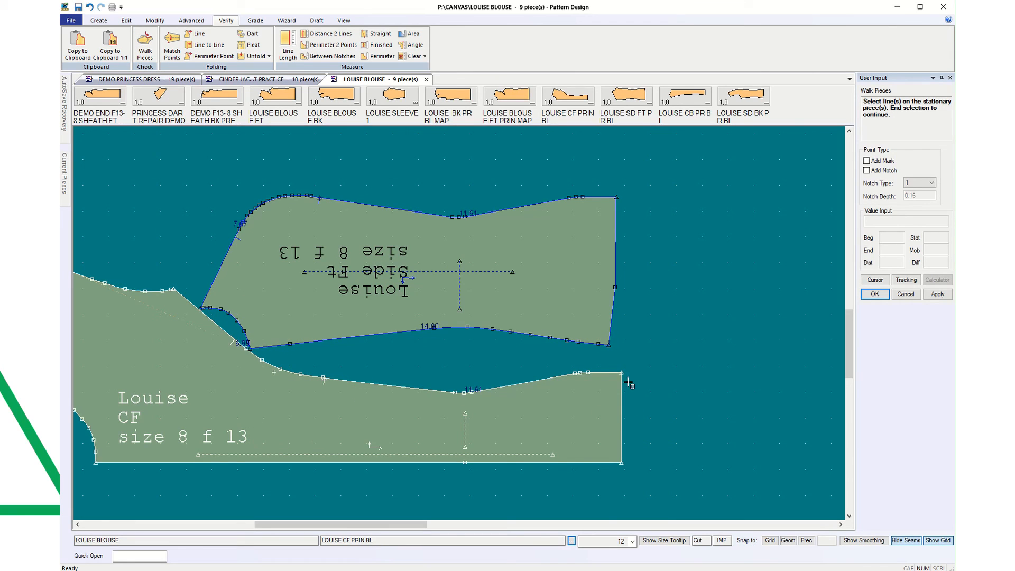
{"action": "left_click", "coordinate": [563, 376]}
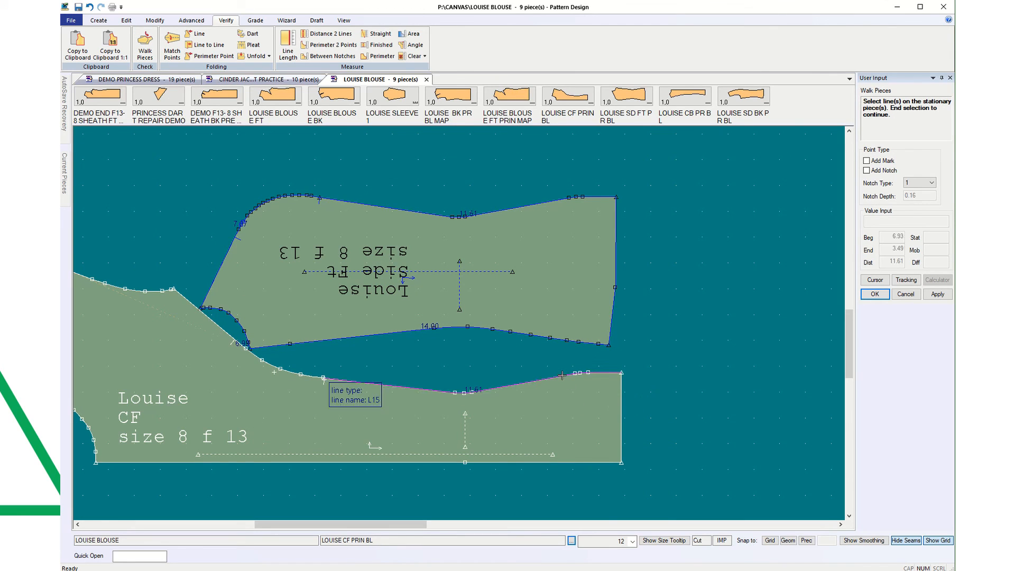
{"action": "right_click", "coordinate": [335, 405]}
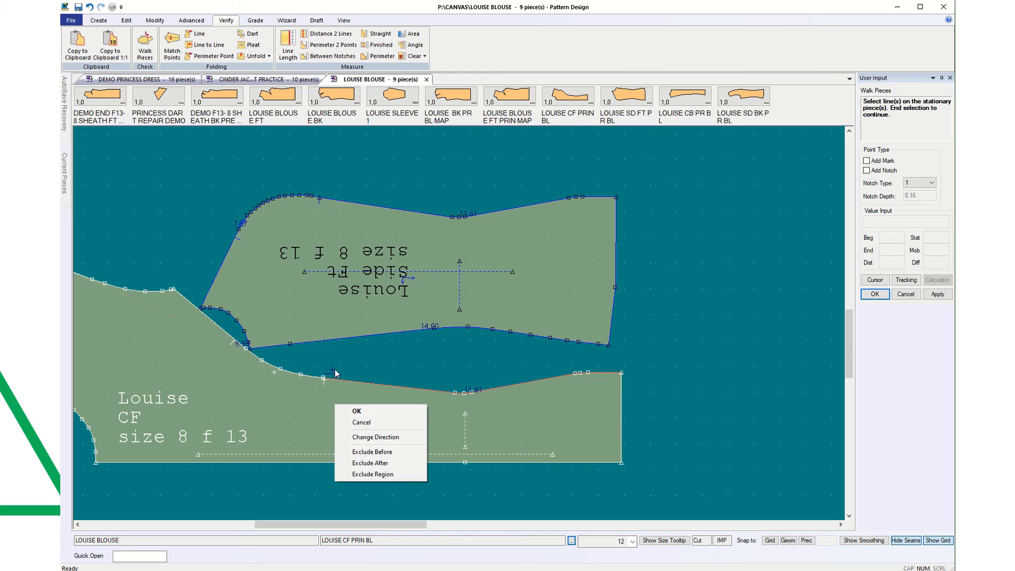
{"action": "left_click", "coordinate": [375, 437]}
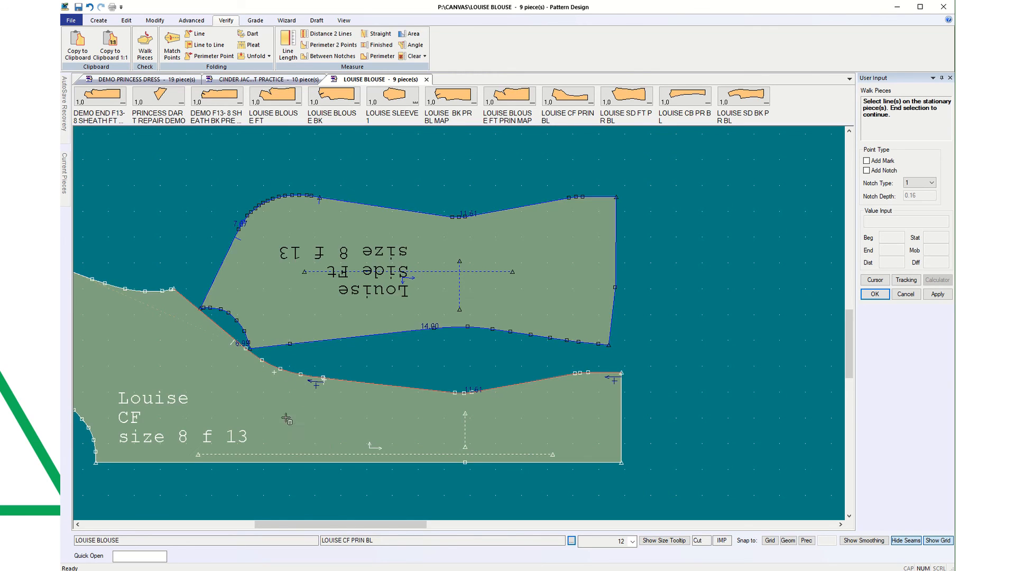
{"action": "right_click", "coordinate": [672, 298]}
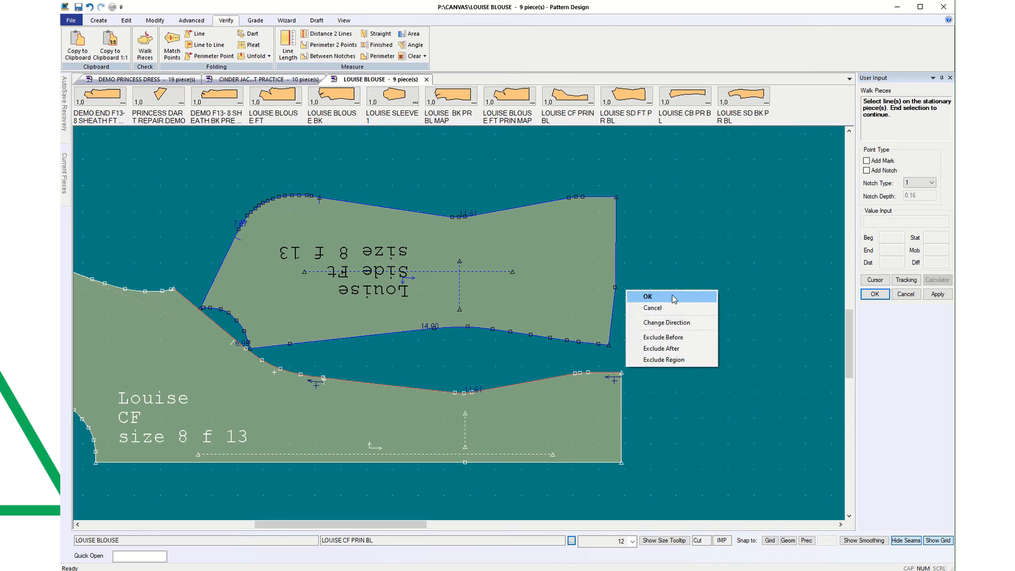
{"action": "left_click", "coordinate": [672, 297]}
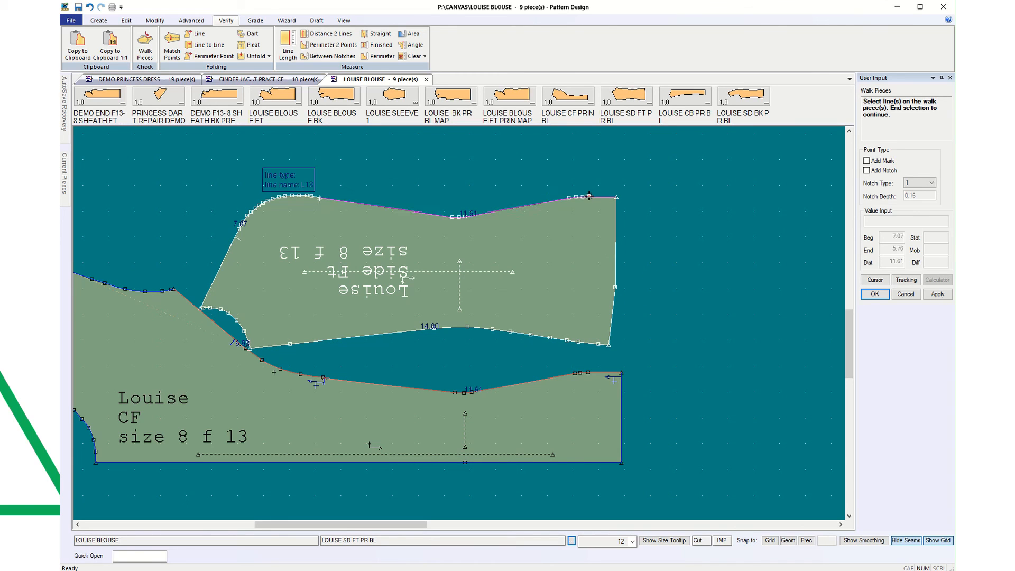
Step: Set both Side Ft princess seam lines as the walking edge, directed from the hem to the armhole
{"action": "right_click", "coordinate": [367, 180]}
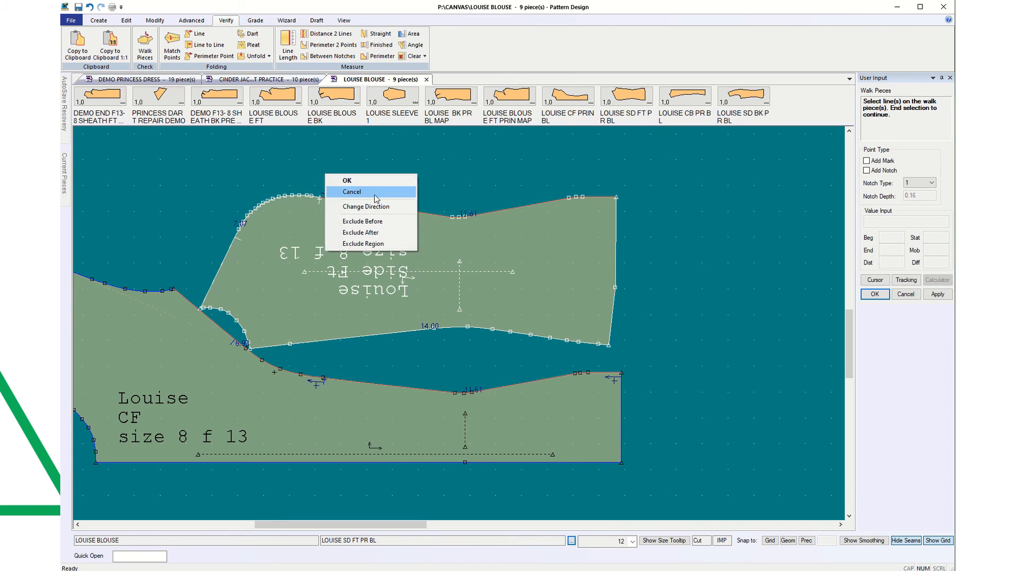
{"action": "left_click", "coordinate": [376, 194]}
{"action": "right_click", "coordinate": [397, 171]}
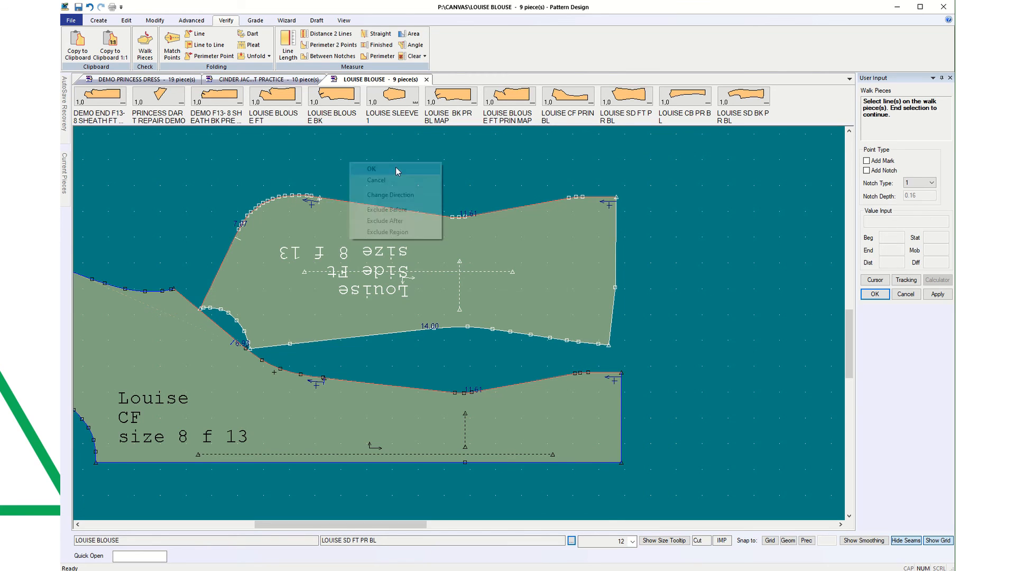
{"action": "left_click", "coordinate": [397, 170]}
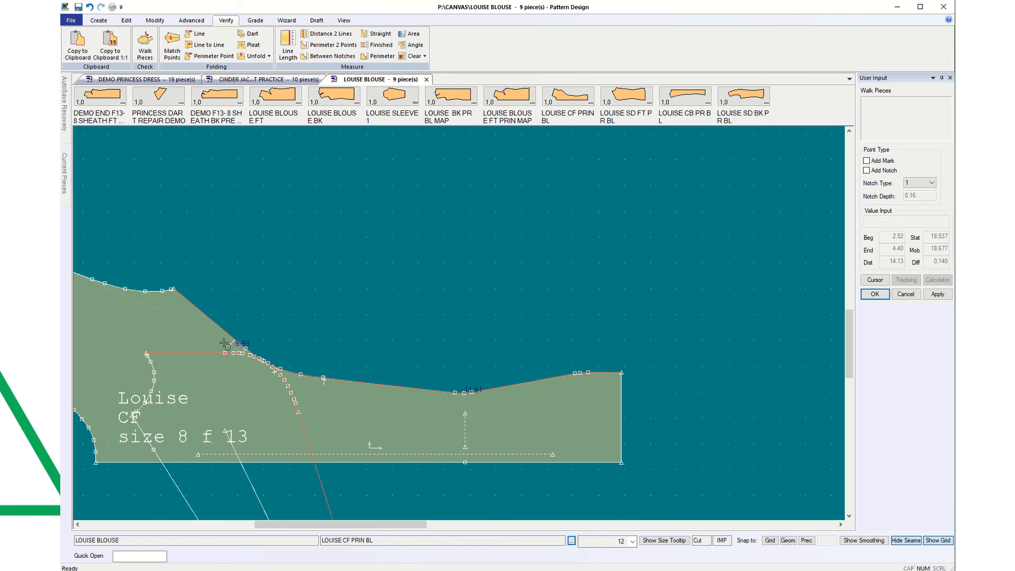
Step: Walk Side Ft along the CF seam to the armhole, and shift it slightly to compare the upper notches and armhole corners
{"action": "scroll", "coordinate": [227, 343], "scroll_direction": "up", "scroll_amount": 3}
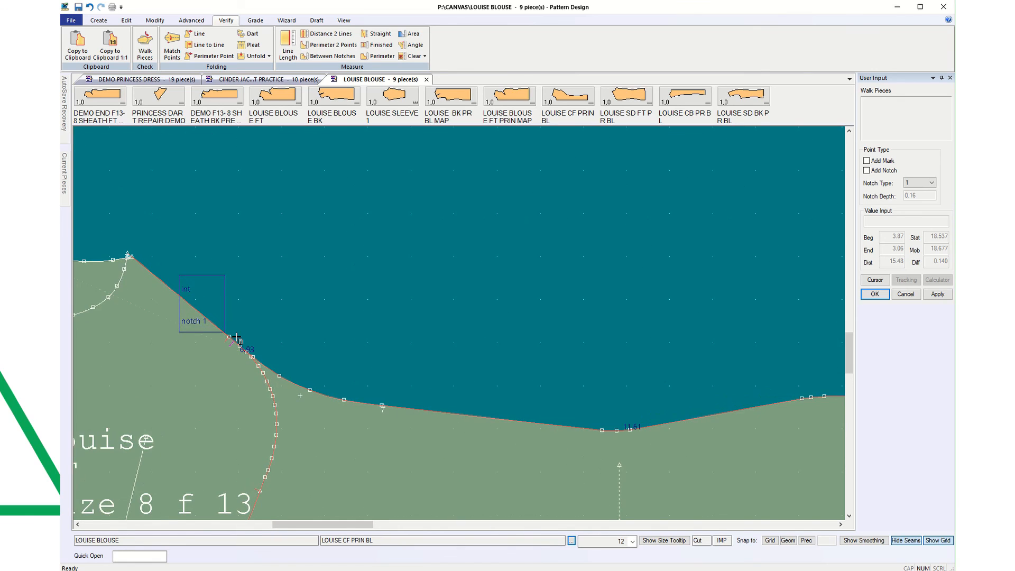
{"action": "scroll", "coordinate": [236, 337], "scroll_direction": "up", "scroll_amount": 1}
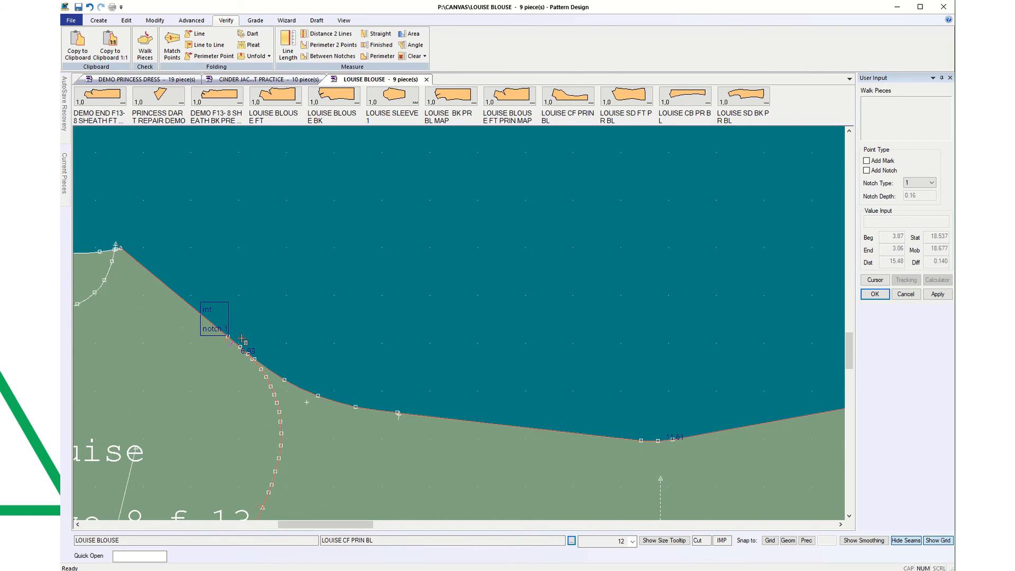
{"action": "left_click", "coordinate": [242, 338]}
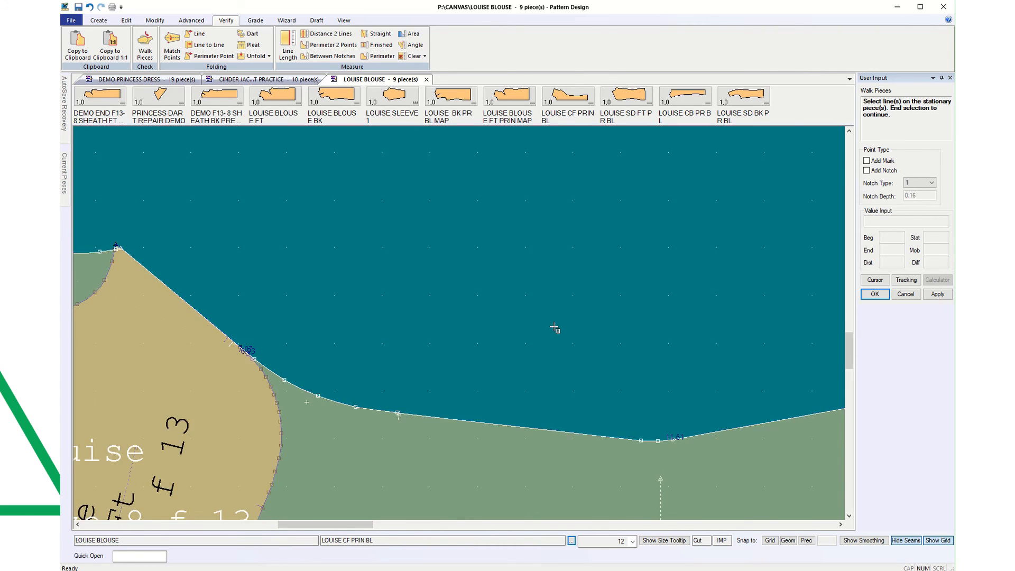
{"action": "left_click", "coordinate": [918, 295]}
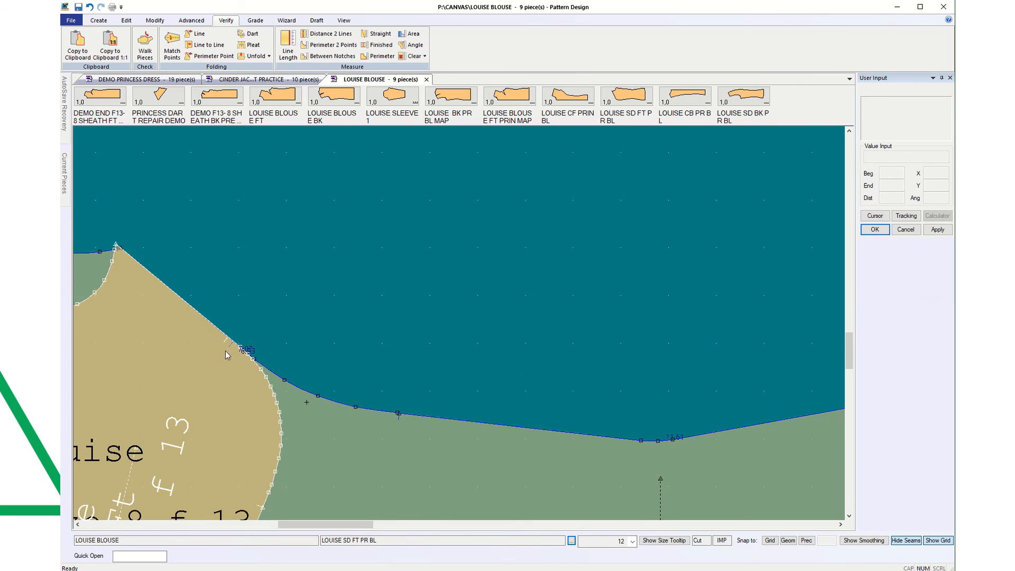
{"action": "left_click", "coordinate": [193, 346]}
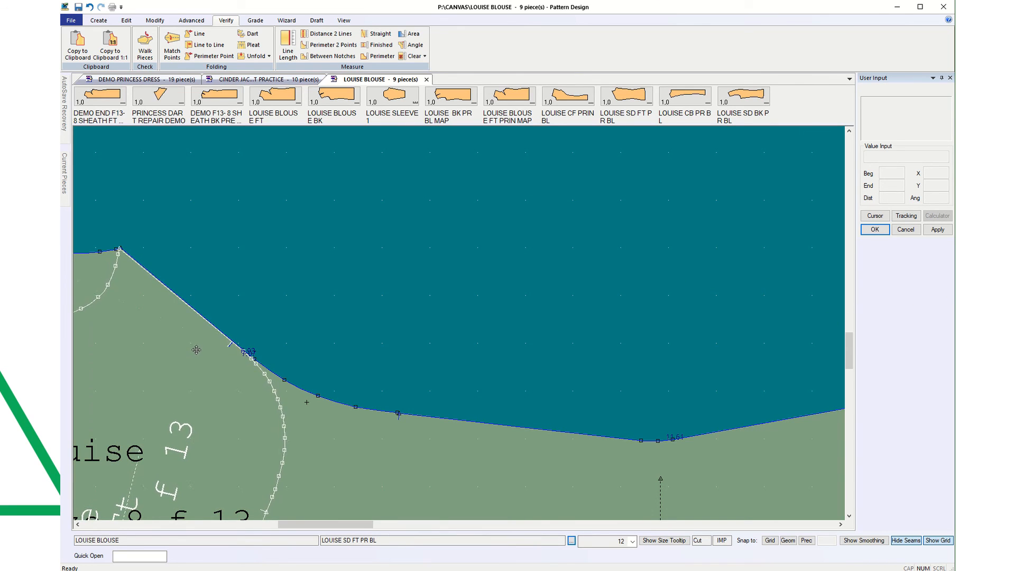
{"action": "left_click", "coordinate": [197, 350]}
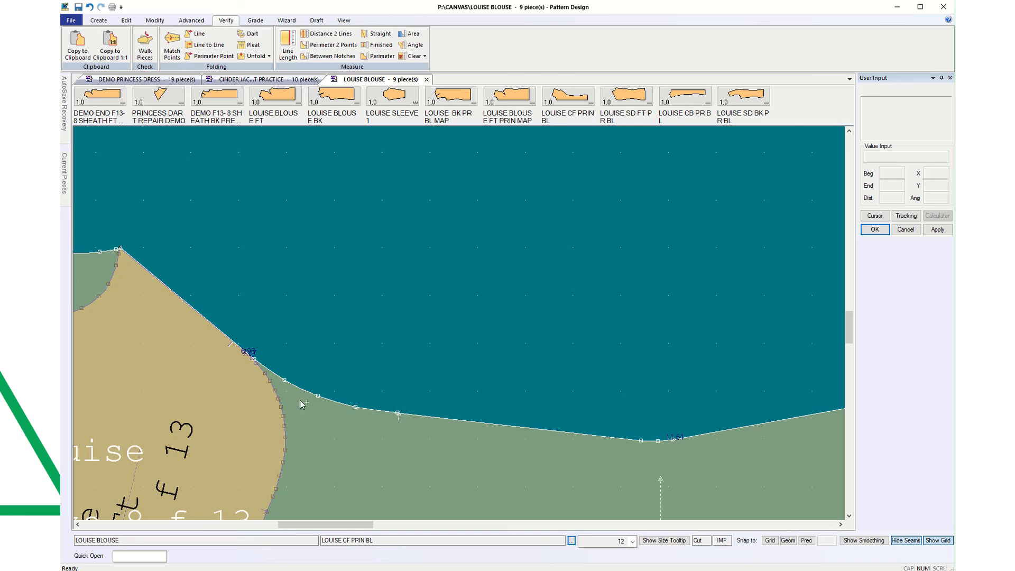
Step: Move Side Ft clear of the CF bodice and realign the piece to its horizontal grain with the Realign Piece option
{"action": "scroll", "coordinate": [383, 459], "scroll_direction": "down", "scroll_amount": 5}
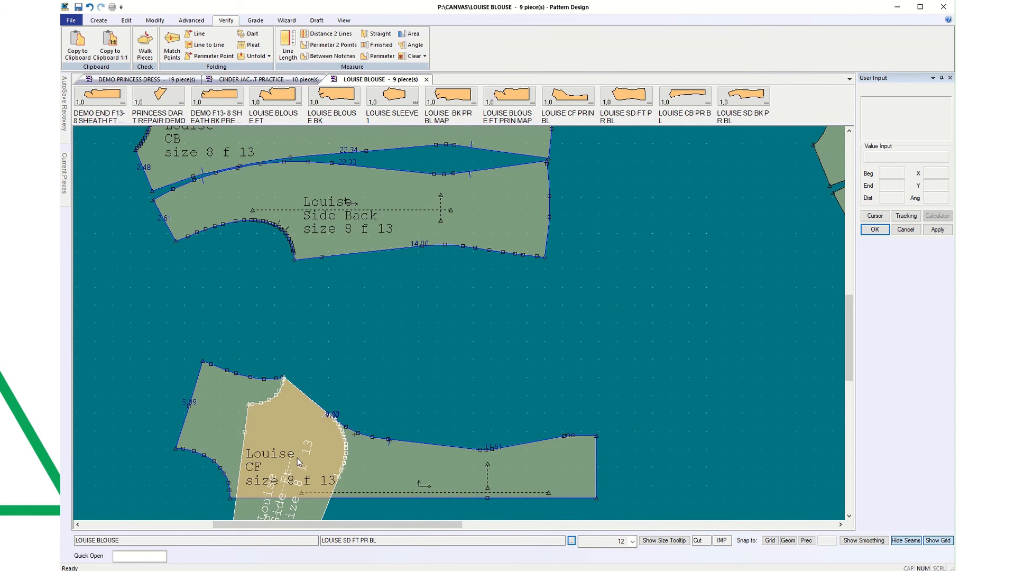
{"action": "left_click_drag", "start_coordinate": [299, 461], "coordinate": [623, 320]}
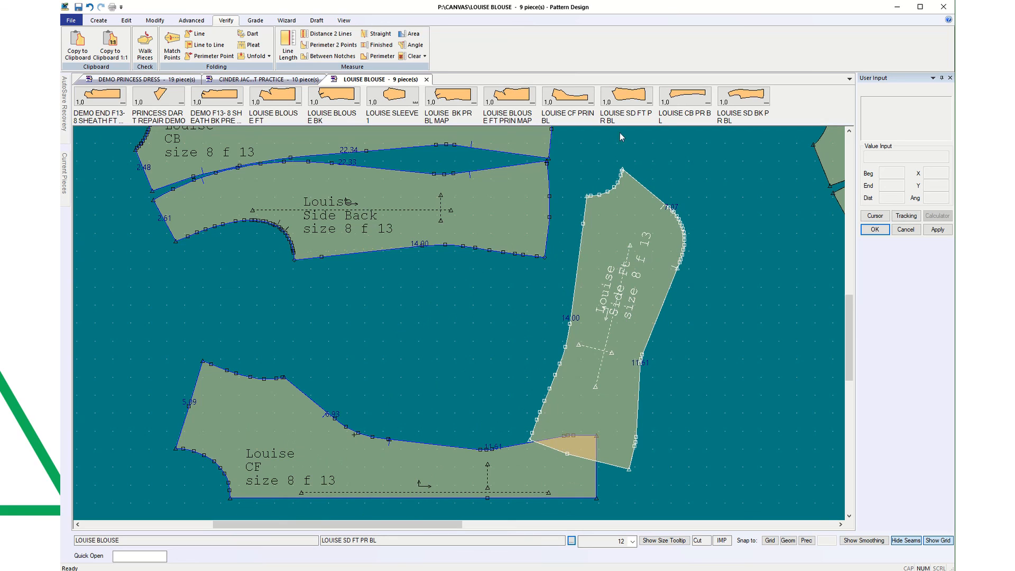
{"action": "left_click", "coordinate": [156, 21]}
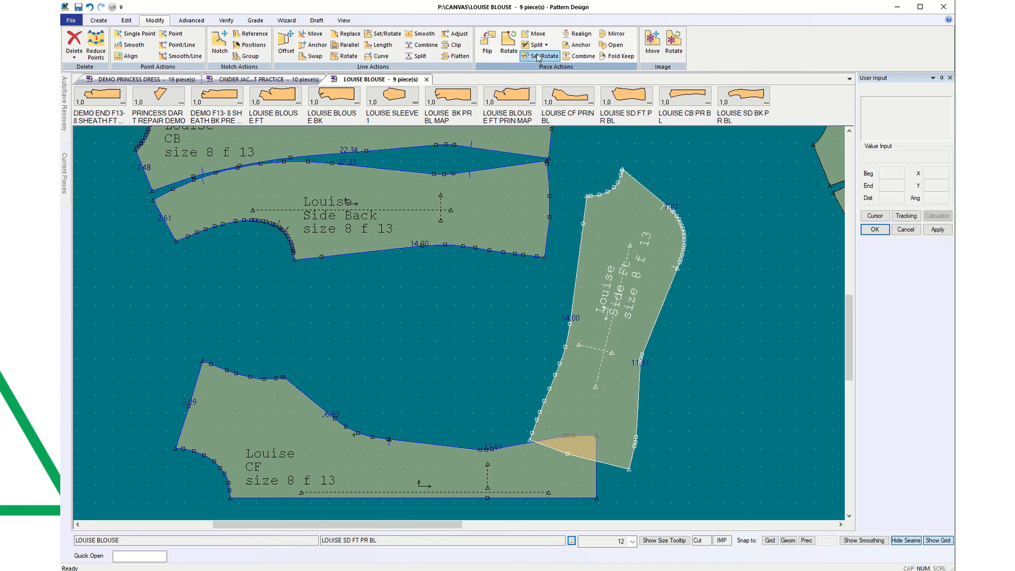
{"action": "left_click", "coordinate": [580, 33]}
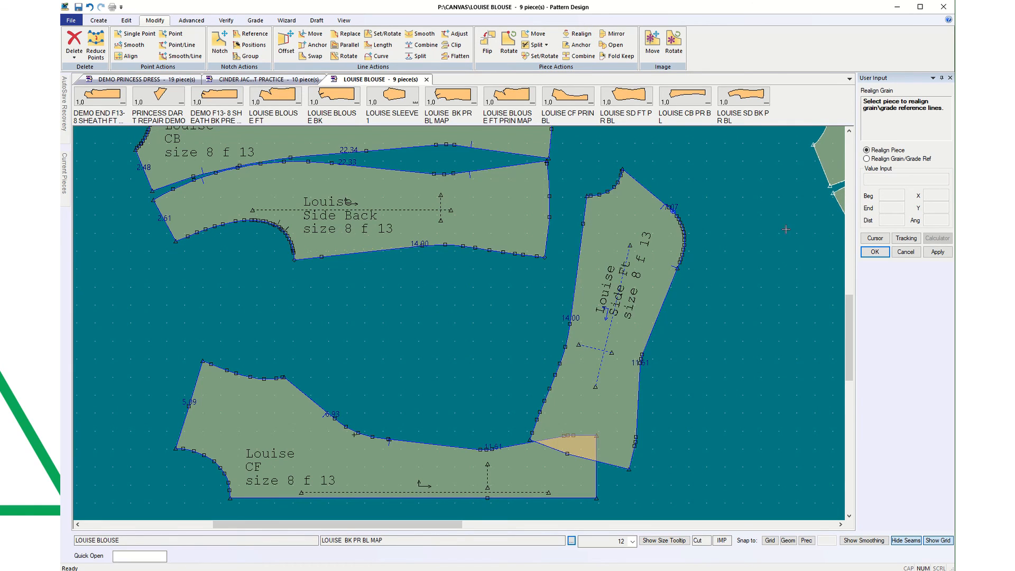
{"action": "left_click", "coordinate": [621, 299]}
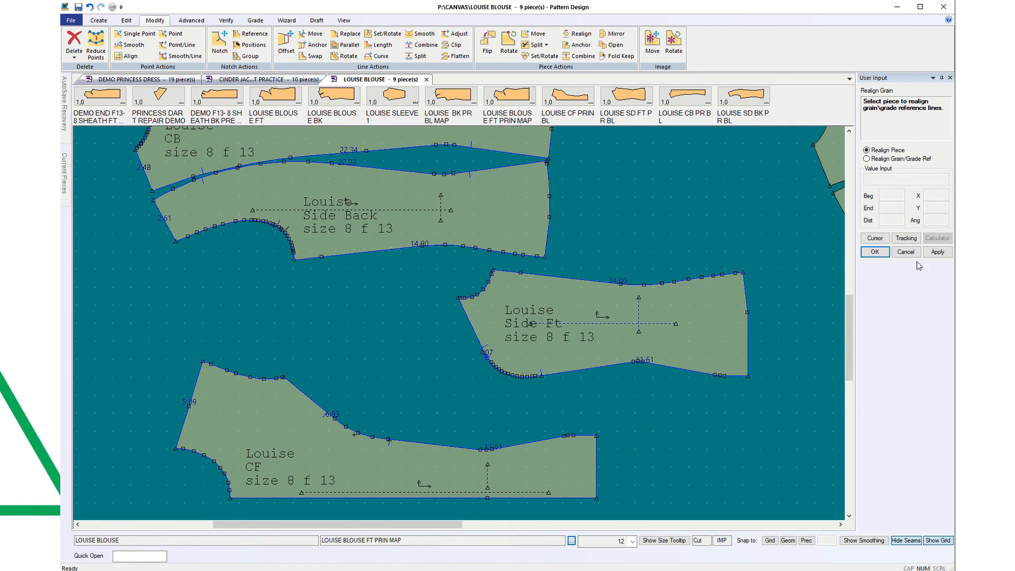
{"action": "left_click", "coordinate": [878, 252]}
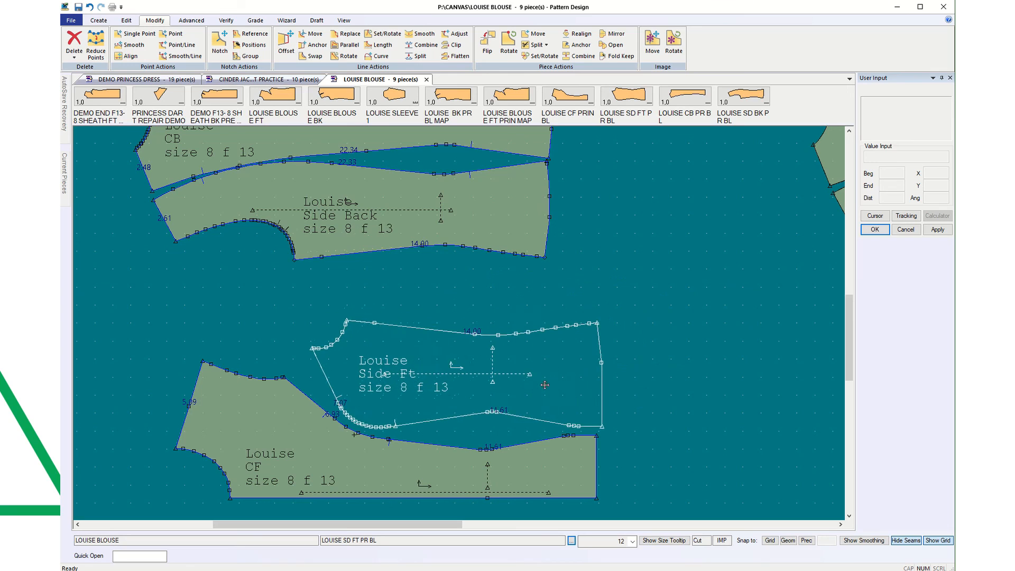
Step: Split the Side Ft princess seam line 4.00 from its hem corner using the Dist From Point option
{"action": "left_click", "coordinate": [541, 386]}
{"action": "scroll", "coordinate": [572, 427], "scroll_direction": "up", "scroll_amount": 5}
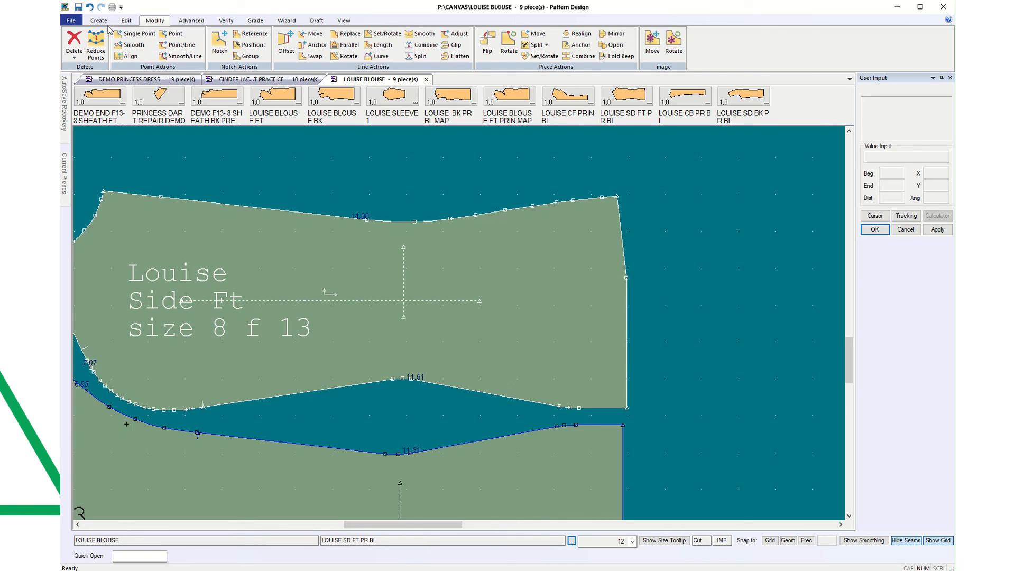
{"action": "left_click", "coordinate": [420, 56]}
{"action": "right_click", "coordinate": [728, 263]}
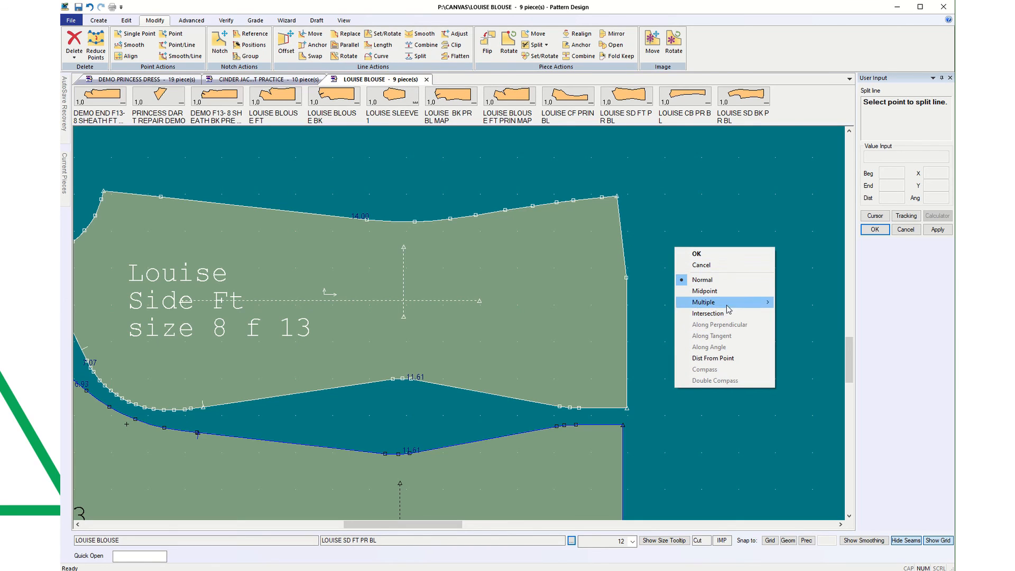
{"action": "left_click", "coordinate": [728, 358]}
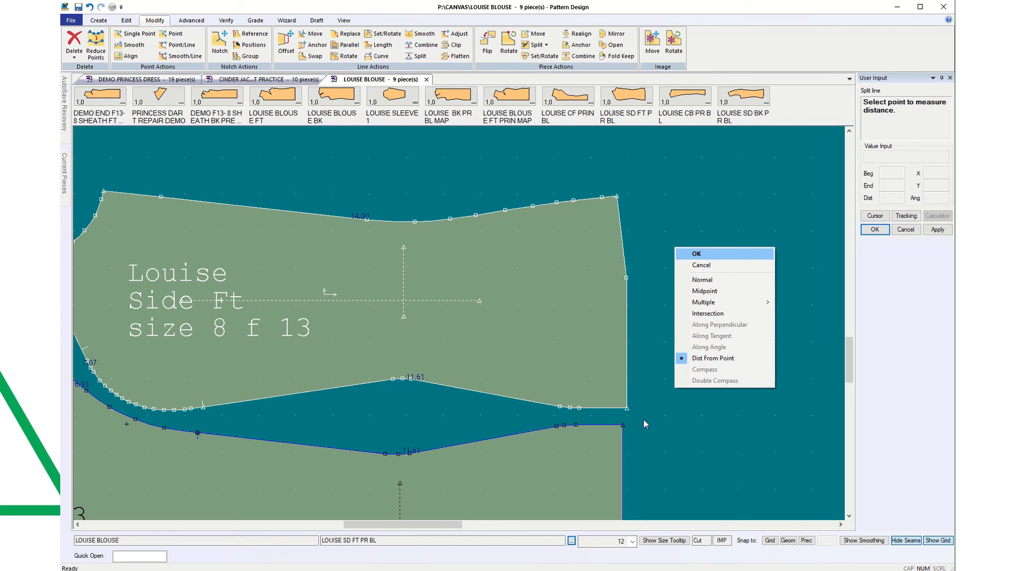
{"action": "left_click", "coordinate": [618, 410]}
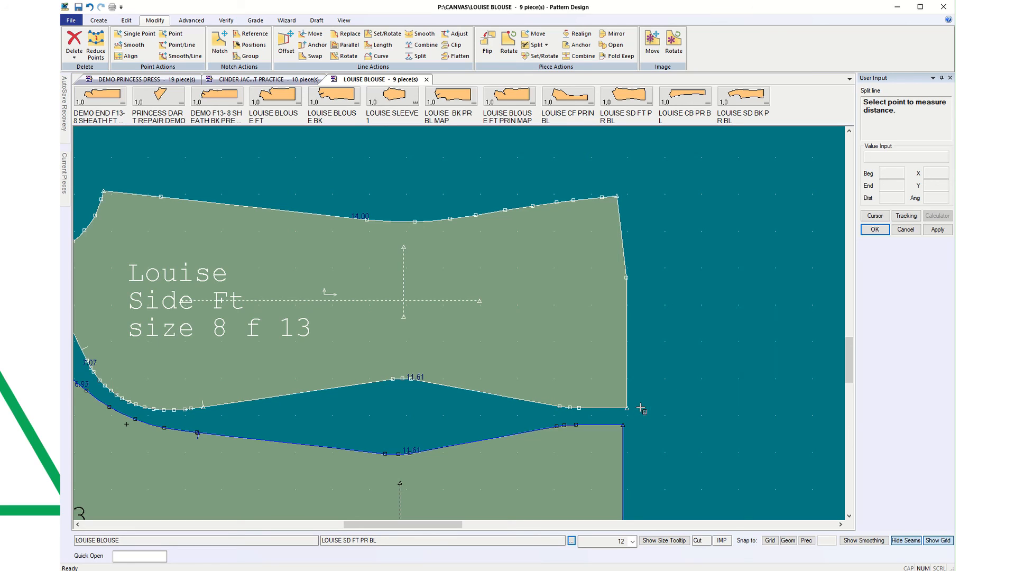
{"action": "left_click", "coordinate": [637, 412]}
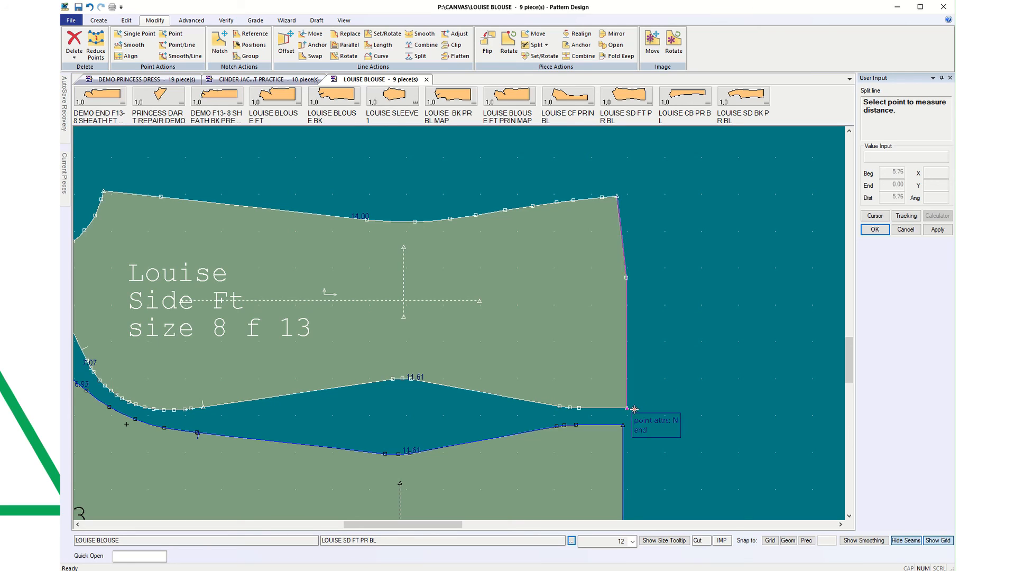
{"action": "left_click", "coordinate": [639, 413]}
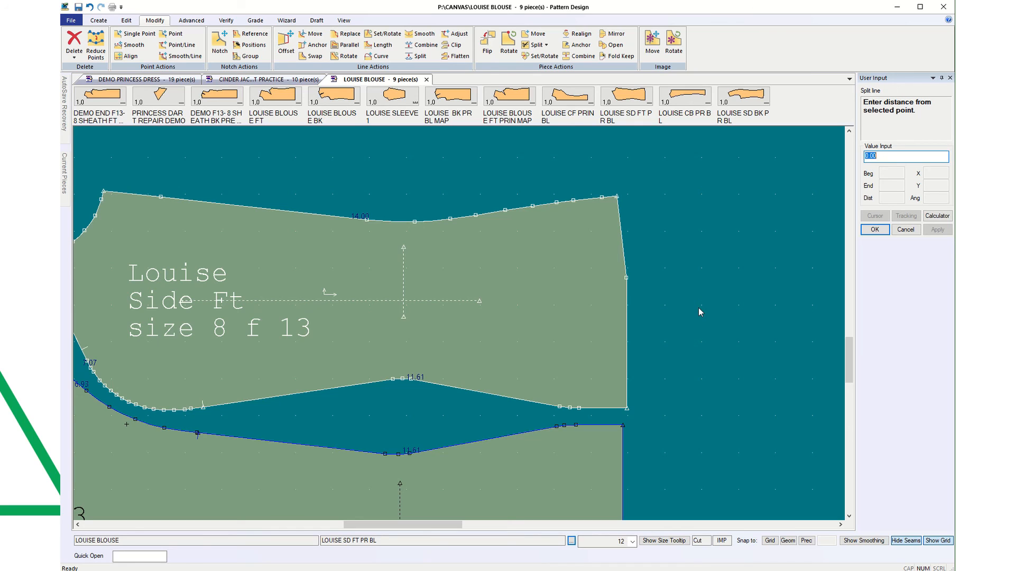
{"action": "left_click", "coordinate": [876, 229]}
Step: Split the CF princess seam line 4.00 from its hem corner and finish the Split Line command
{"action": "right_click", "coordinate": [584, 407]}
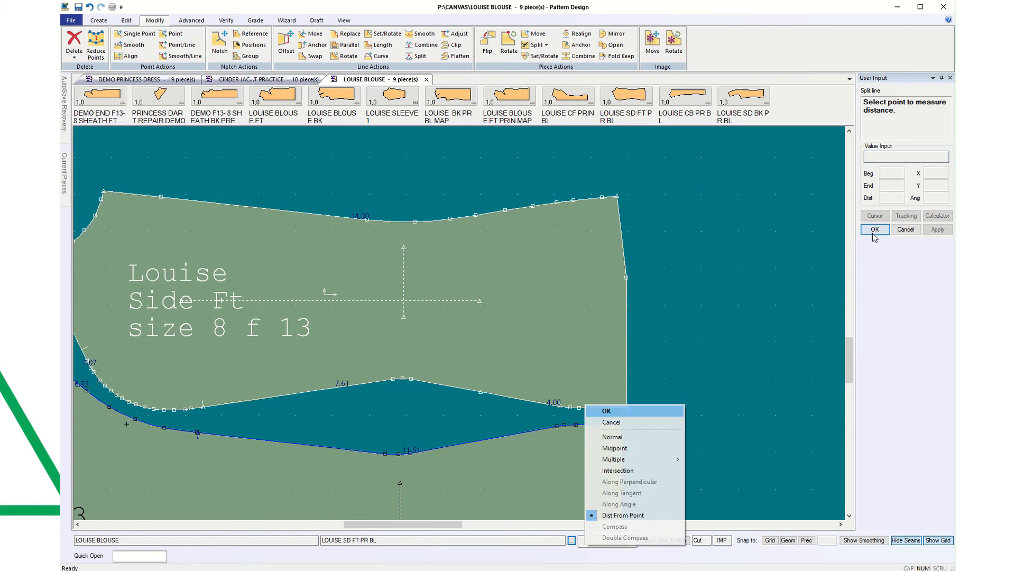
{"action": "left_click", "coordinate": [529, 453]}
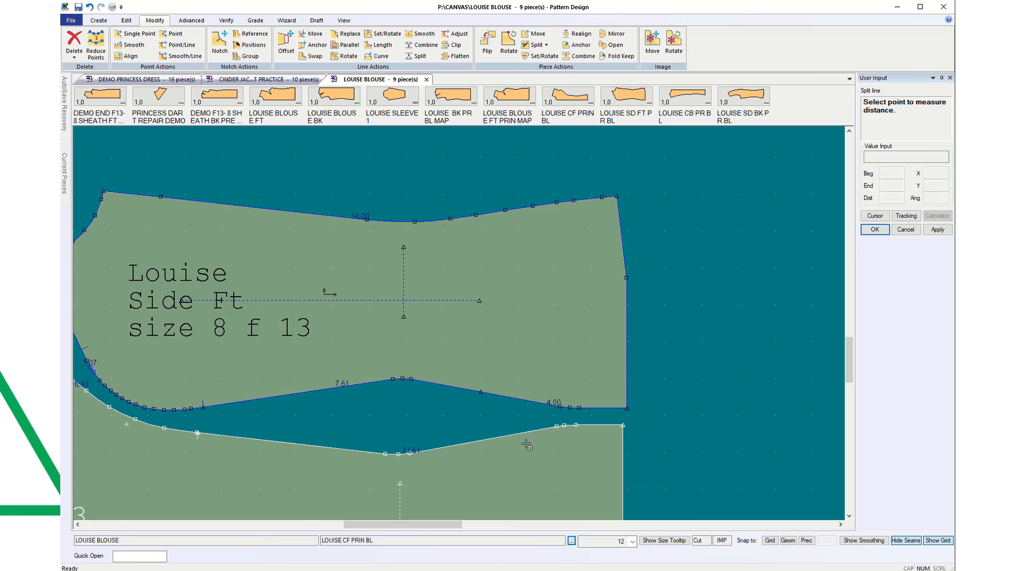
{"action": "left_click", "coordinate": [623, 422]}
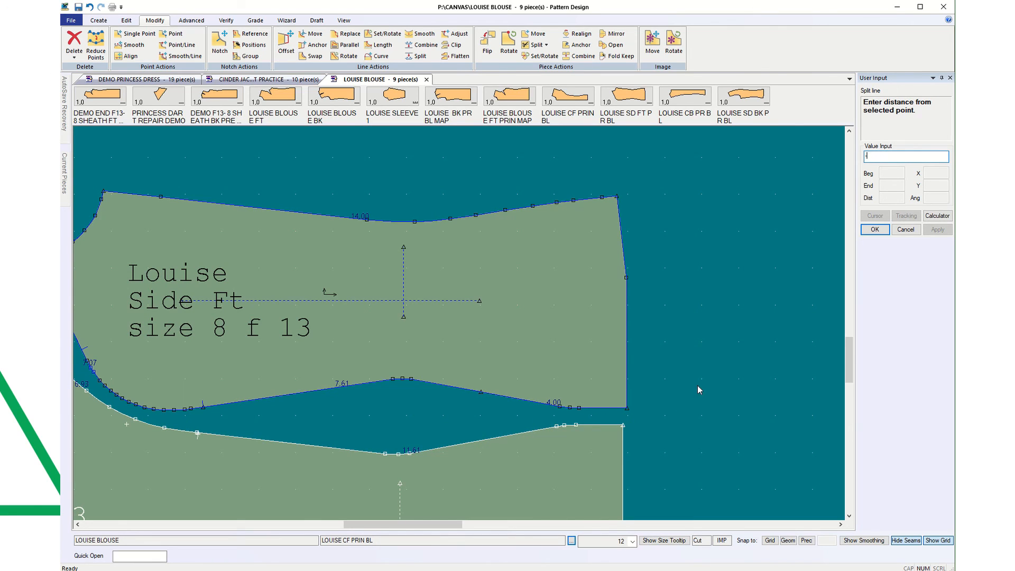
{"action": "left_click", "coordinate": [876, 230]}
{"action": "right_click", "coordinate": [575, 417]}
{"action": "left_click", "coordinate": [609, 422]}
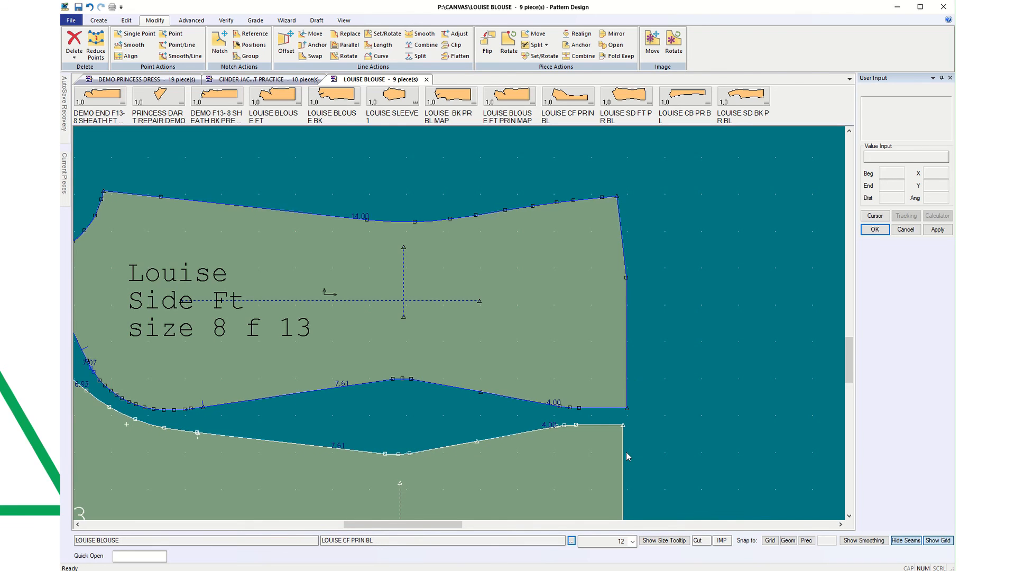
Step: Save the CB, Side Back, Side Ft and CF princess pieces with the Save Pieces option
{"action": "scroll", "coordinate": [657, 452], "scroll_direction": "down", "scroll_amount": 4}
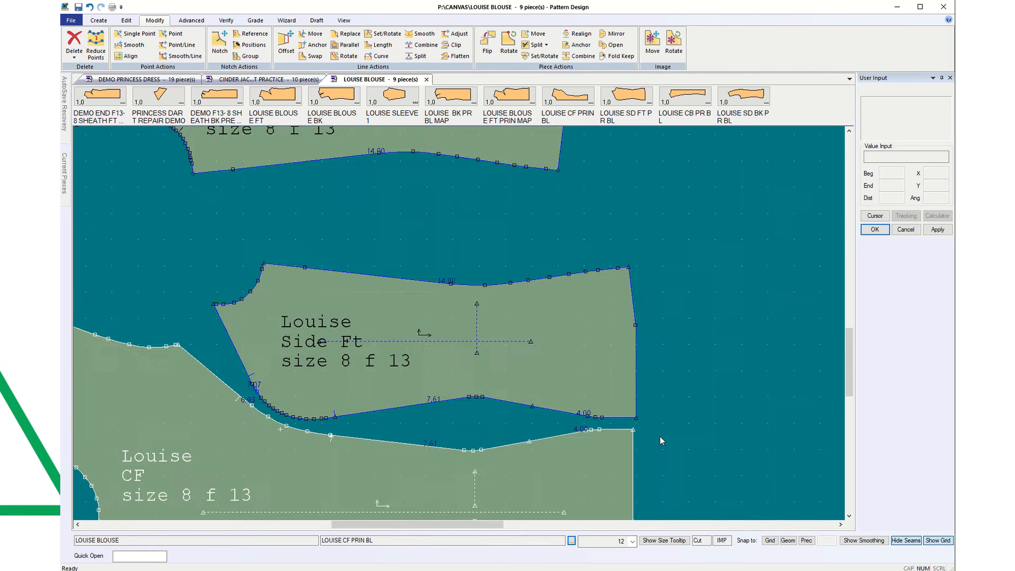
{"action": "scroll", "coordinate": [663, 431], "scroll_direction": "down", "scroll_amount": 1}
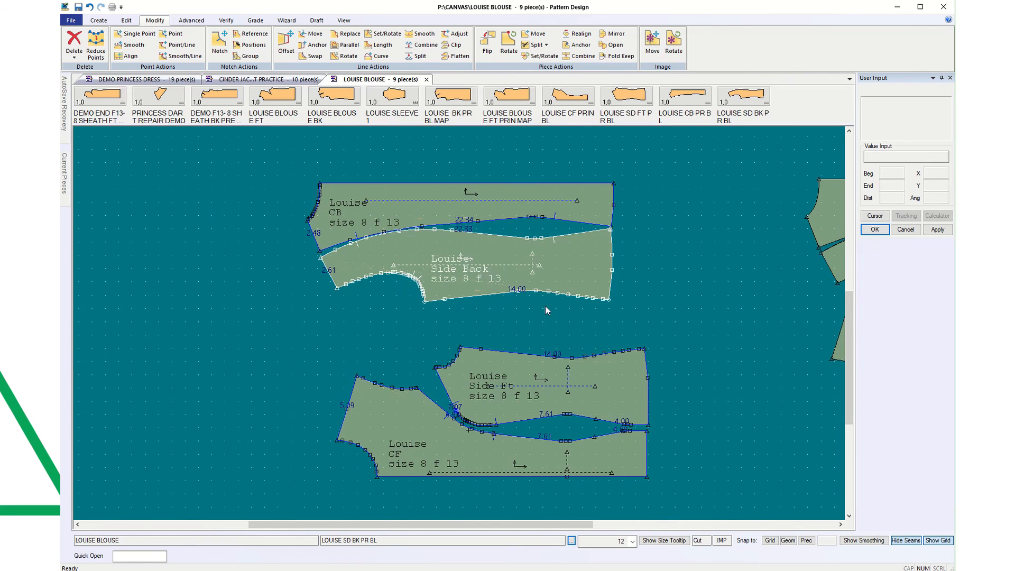
{"action": "left_click", "coordinate": [78, 6]}
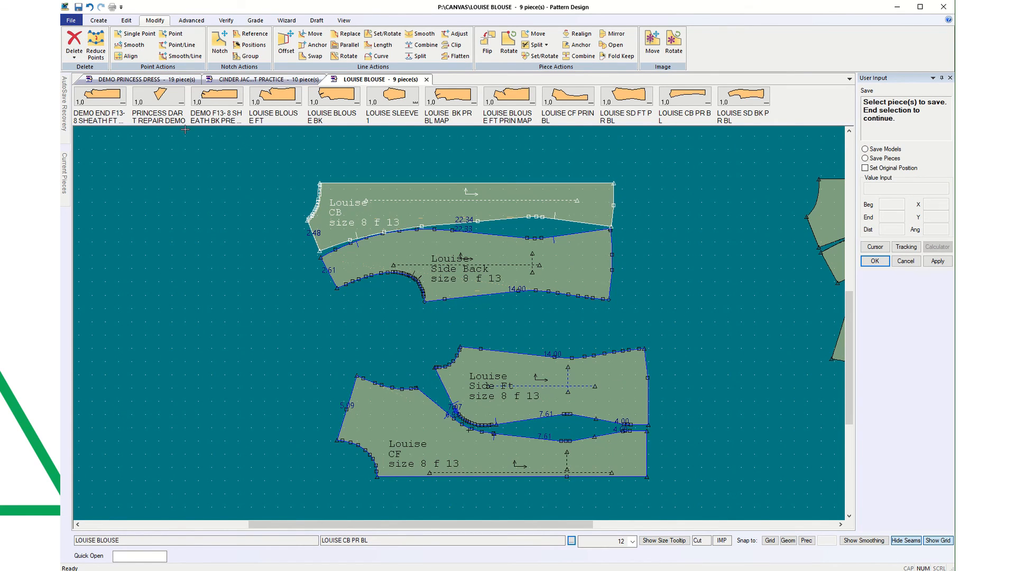
{"action": "left_click", "coordinate": [402, 208]}
{"action": "left_click", "coordinate": [425, 271]}
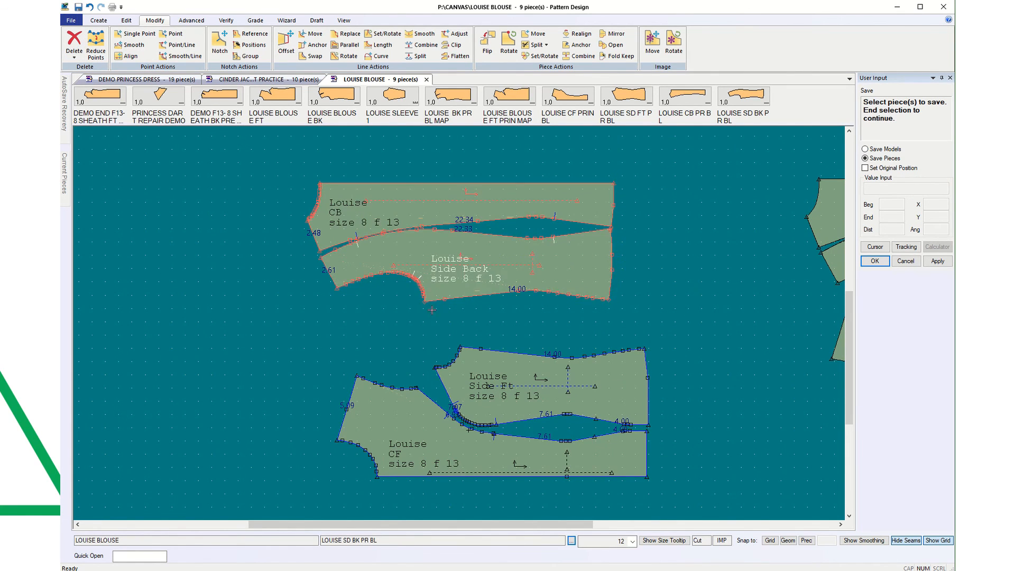
{"action": "left_click", "coordinate": [480, 386]}
{"action": "left_click", "coordinate": [431, 446]}
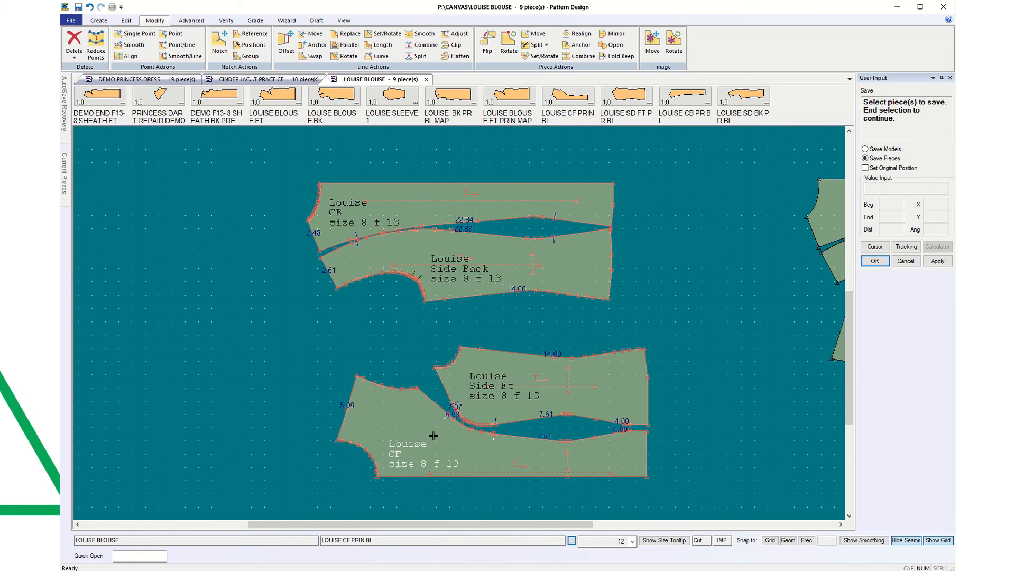
{"action": "left_click", "coordinate": [875, 261]}
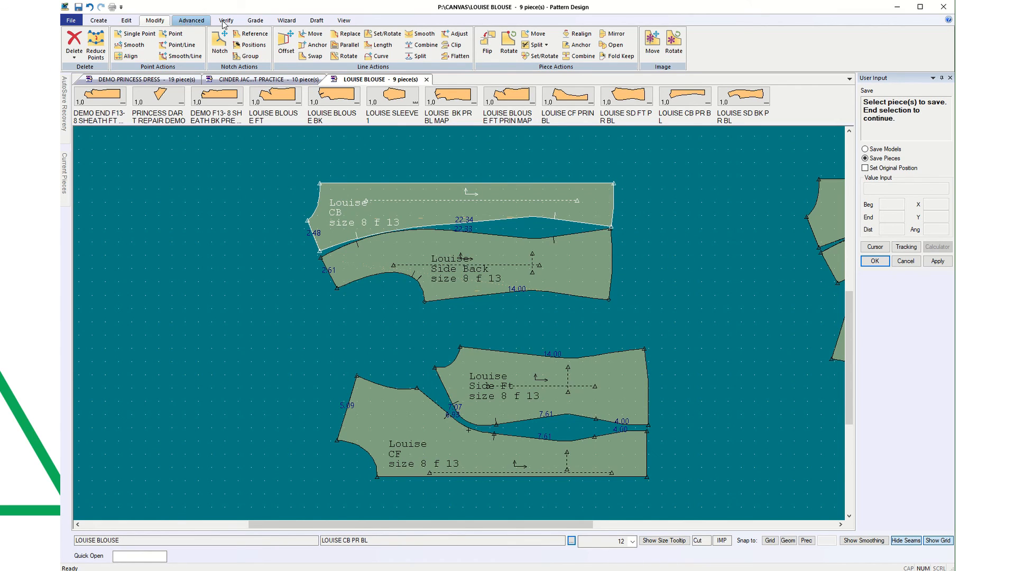
Step: Set and rotate Side Ft onto CF by matching their split points and aligning the seam segments below the waist
{"action": "left_click", "coordinate": [542, 55]}
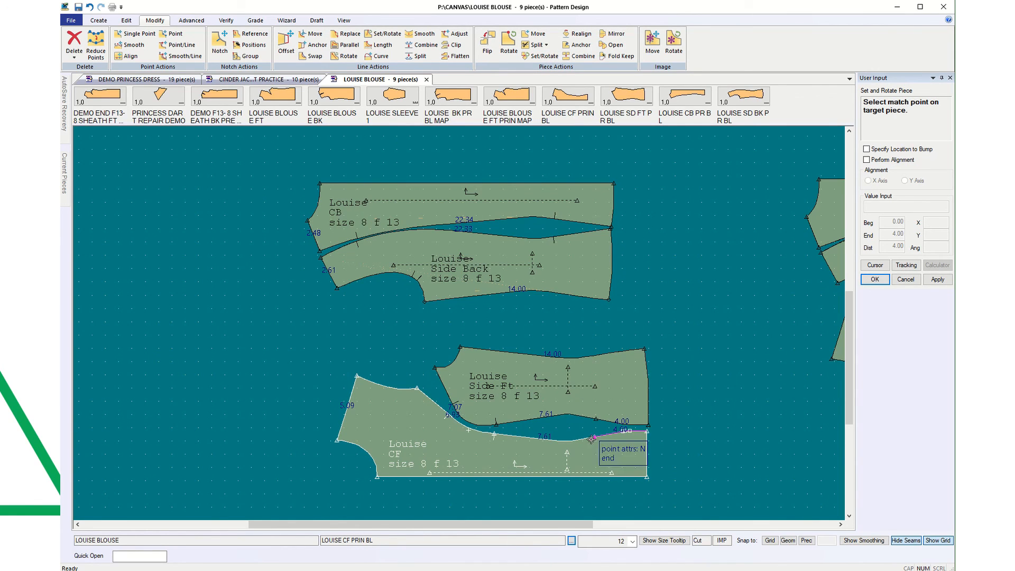
{"action": "left_click", "coordinate": [595, 438]}
{"action": "left_click", "coordinate": [611, 434]}
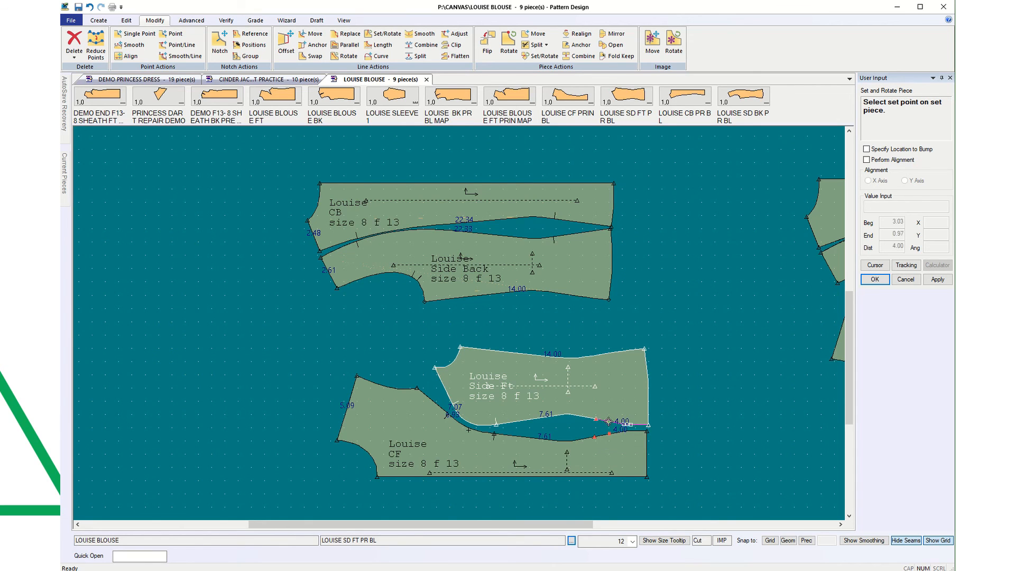
{"action": "left_click", "coordinate": [608, 423]}
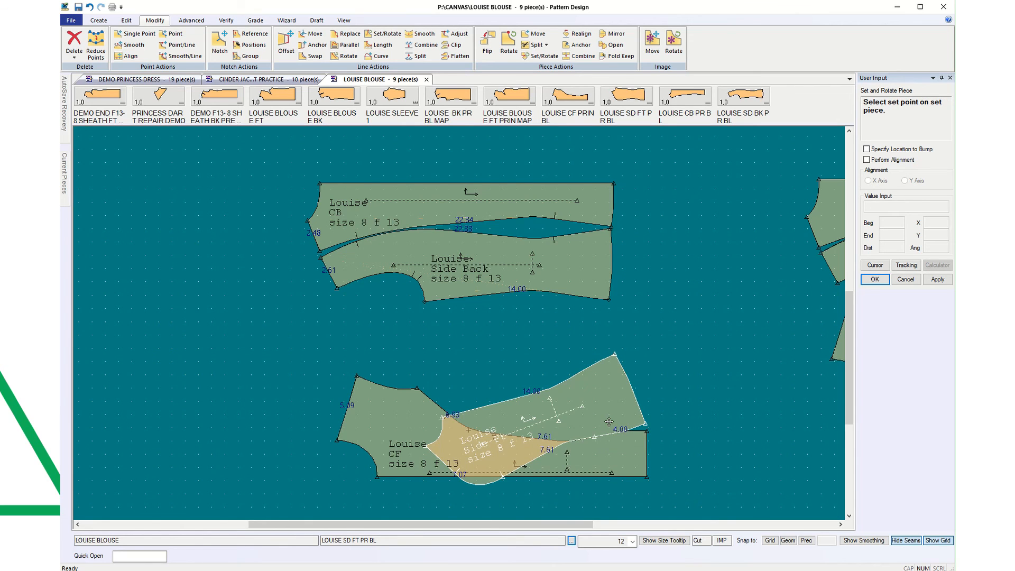
{"action": "left_click", "coordinate": [904, 281]}
{"action": "scroll", "coordinate": [677, 427], "scroll_direction": "up", "scroll_amount": 4}
{"action": "scroll", "coordinate": [661, 443], "scroll_direction": "up", "scroll_amount": 3}
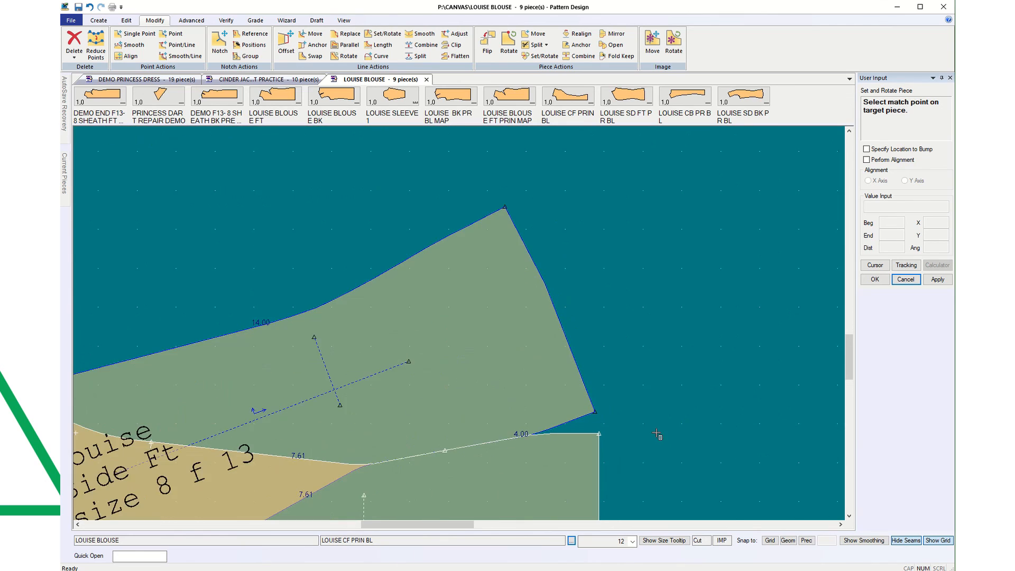
Step: Draw a 2-Point Curve about 4.20 long from the Side Ft hem to the CF hem, bowed smoothly across the seam corner
{"action": "left_click", "coordinate": [98, 20]}
{"action": "left_click", "coordinate": [225, 56]}
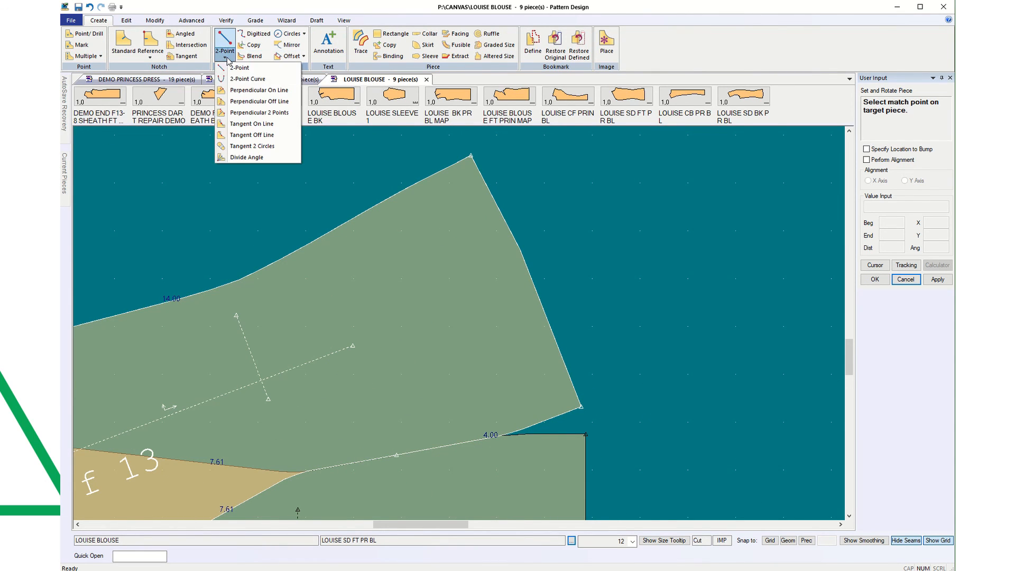
{"action": "left_click", "coordinate": [243, 89]}
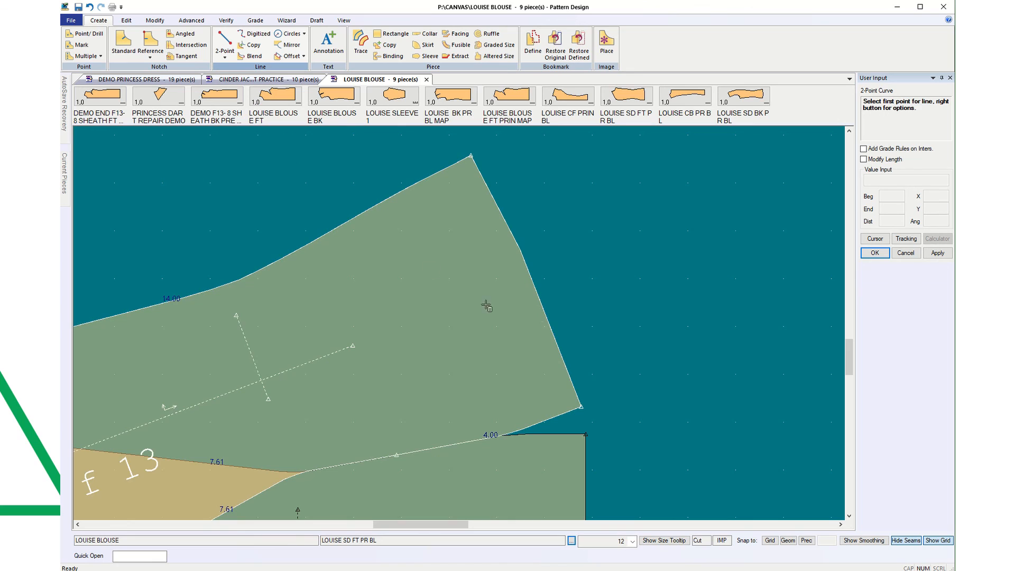
{"action": "left_click", "coordinate": [552, 333]}
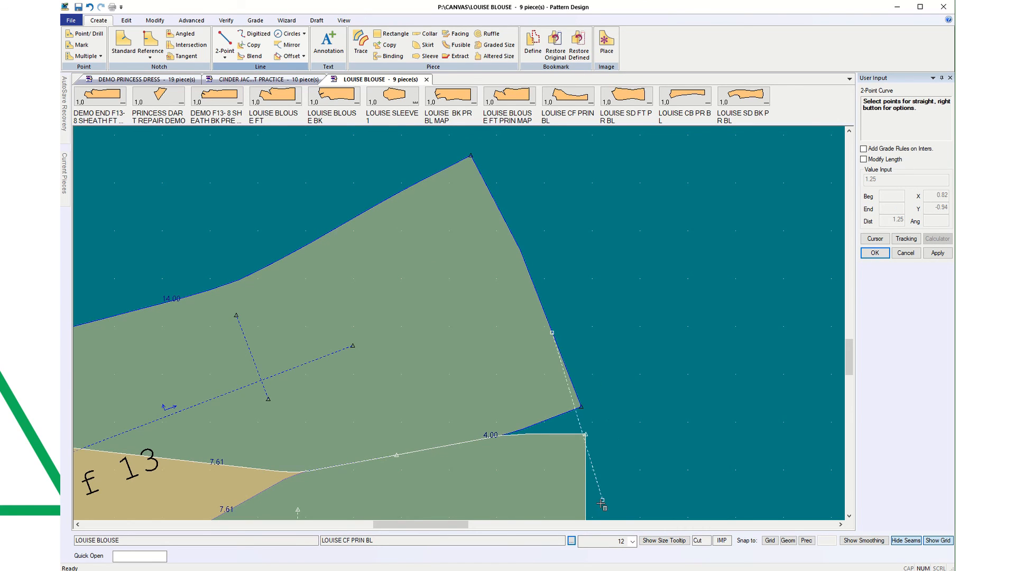
{"action": "scroll", "coordinate": [602, 499], "scroll_direction": "down", "scroll_amount": 4}
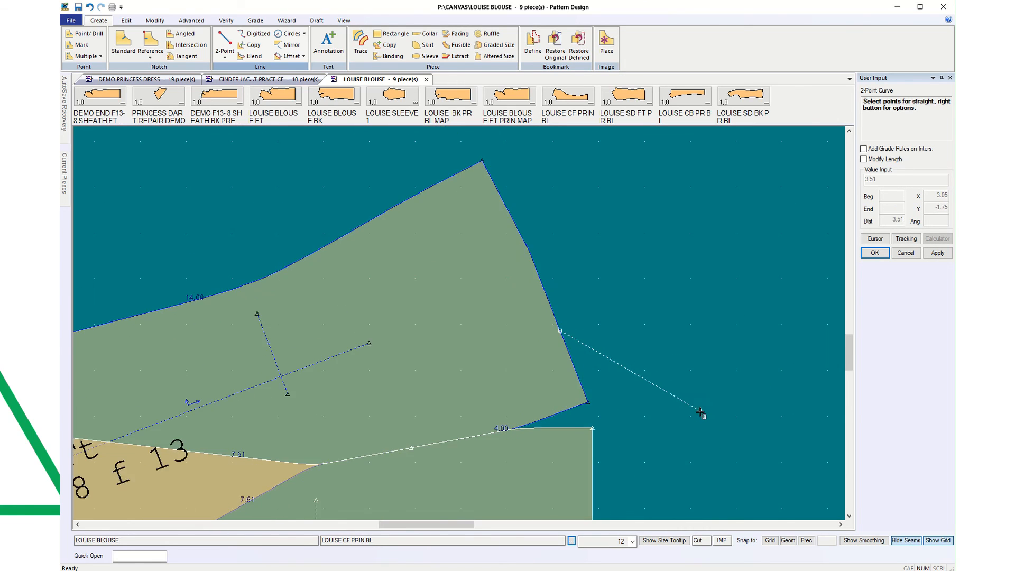
{"action": "left_click", "coordinate": [614, 501]}
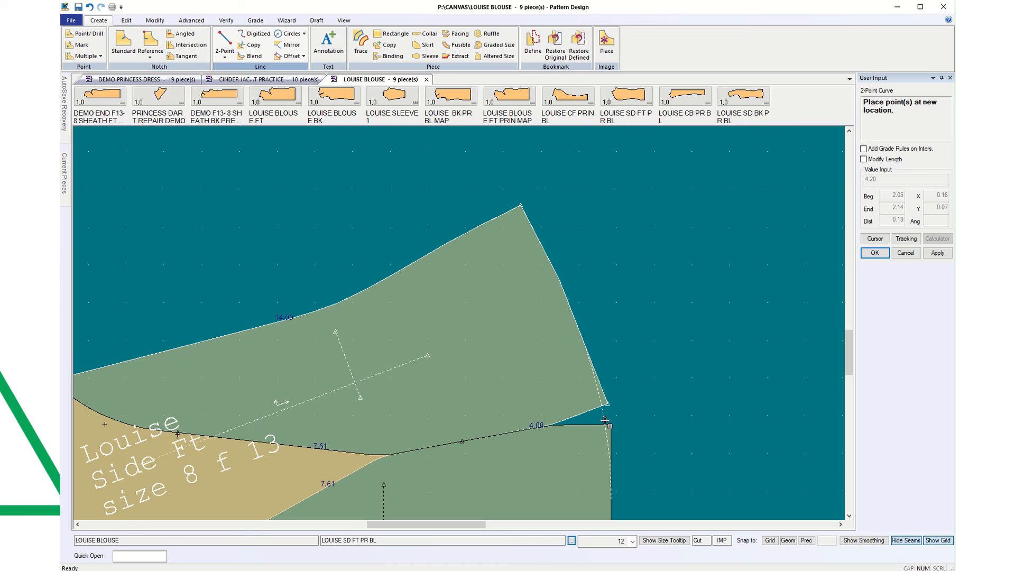
{"action": "left_click", "coordinate": [605, 420]}
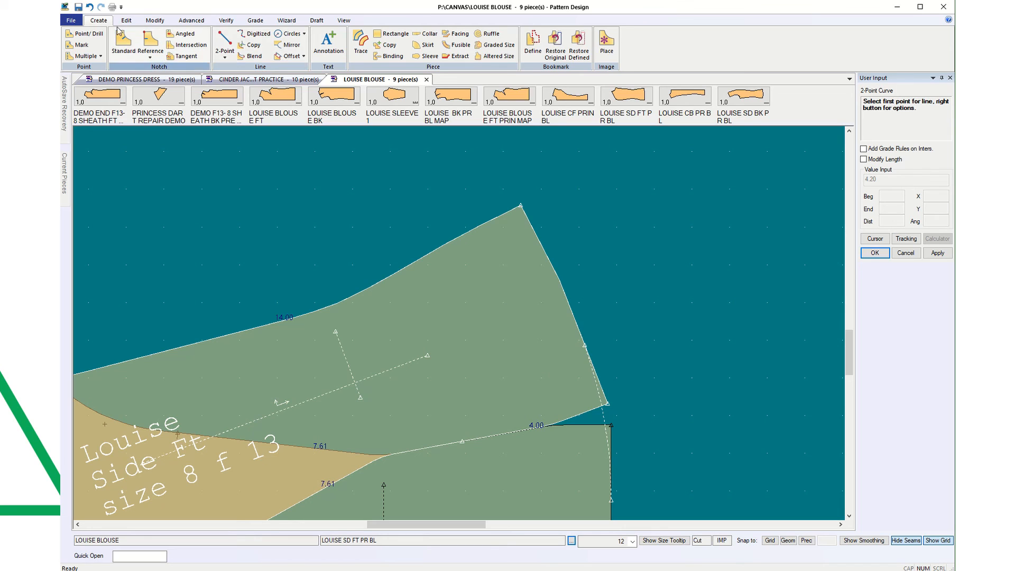
Step: Try to copy the new hem curve from Side Ft onto the CF piece with Copy Line
{"action": "left_click", "coordinate": [252, 45]}
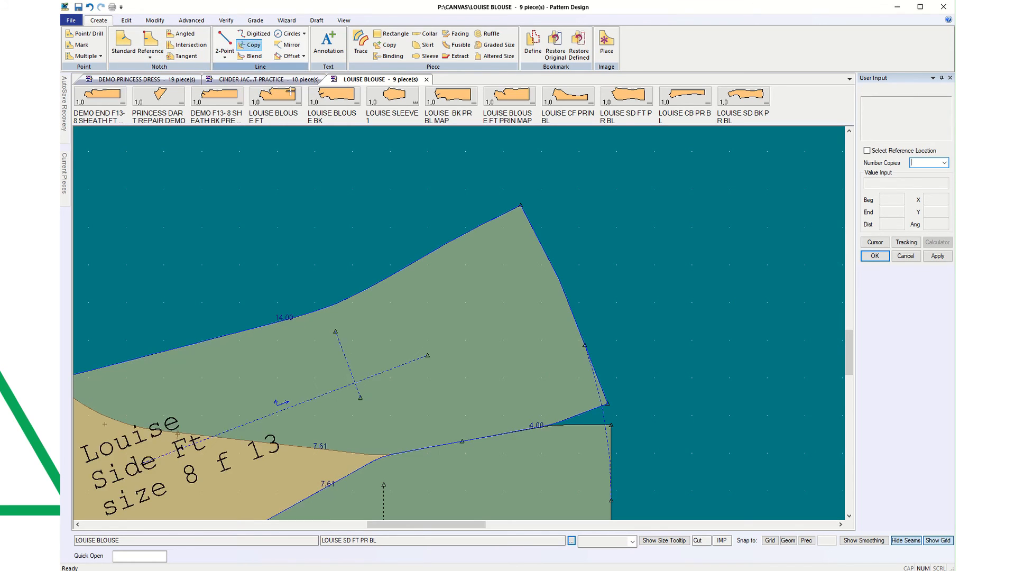
{"action": "left_click", "coordinate": [598, 392]}
{"action": "right_click", "coordinate": [599, 392]}
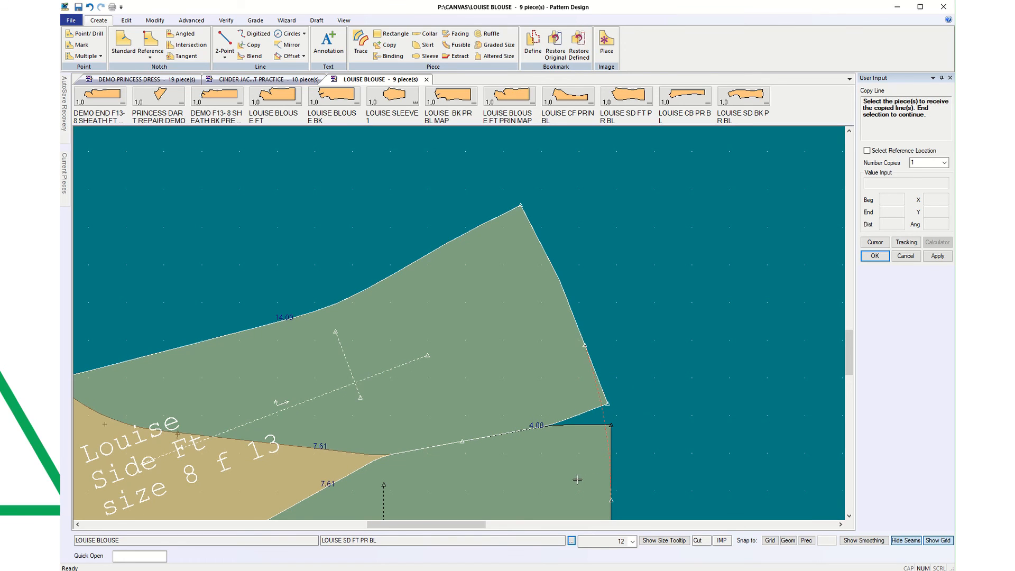
{"action": "scroll", "coordinate": [577, 480], "scroll_direction": "up", "scroll_amount": 4}
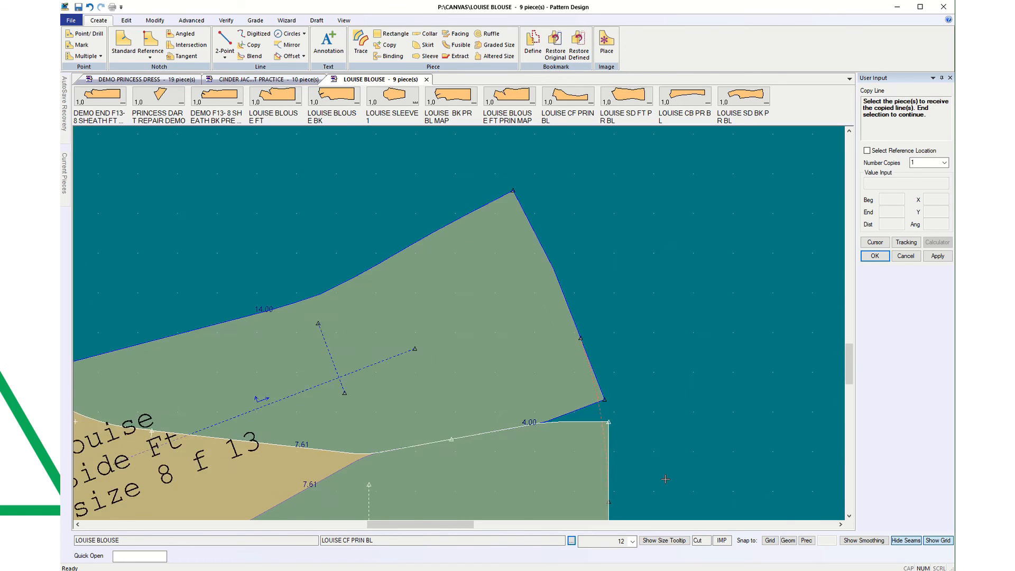
{"action": "left_click", "coordinate": [562, 501]}
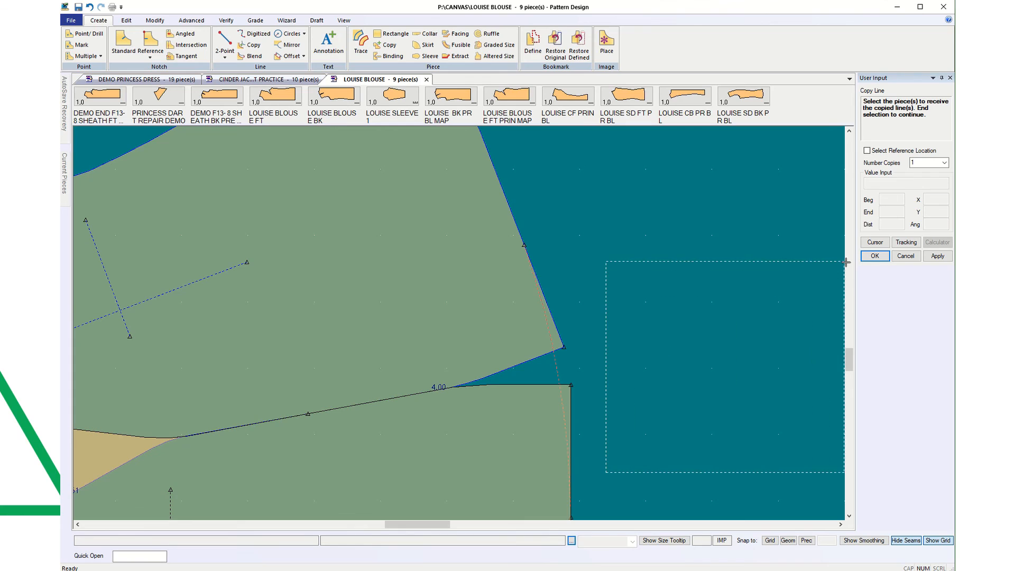
{"action": "left_click_drag", "start_coordinate": [846, 262], "coordinate": [771, 365]}
{"action": "left_click", "coordinate": [875, 259]}
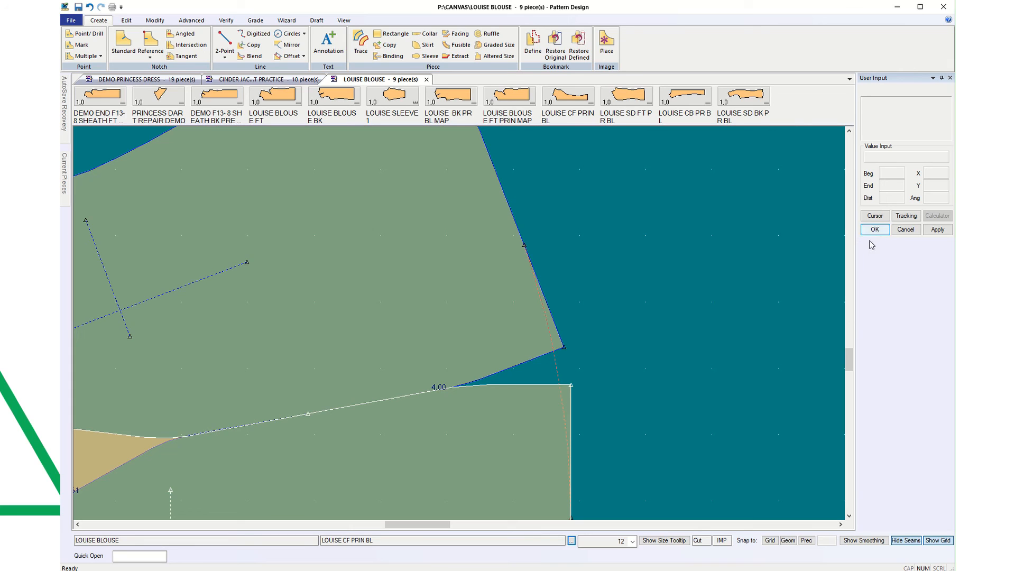
Step: Copy the new hem curve from Side Ft onto the CF piece with Copy Line, keeping it in its original position
{"action": "scroll", "coordinate": [650, 405], "scroll_direction": "down", "scroll_amount": 3}
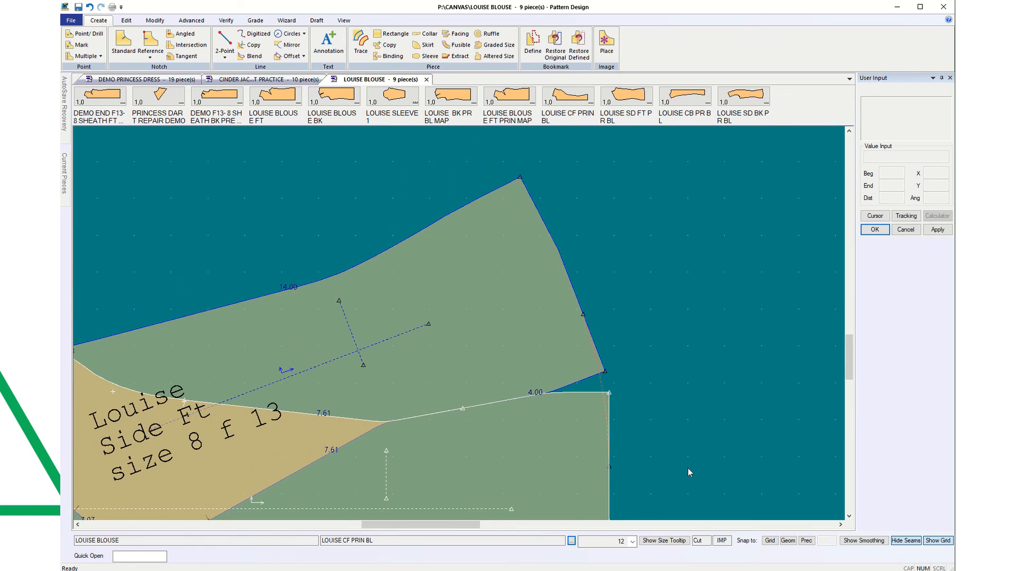
{"action": "scroll", "coordinate": [847, 376], "scroll_direction": "down", "scroll_amount": 2}
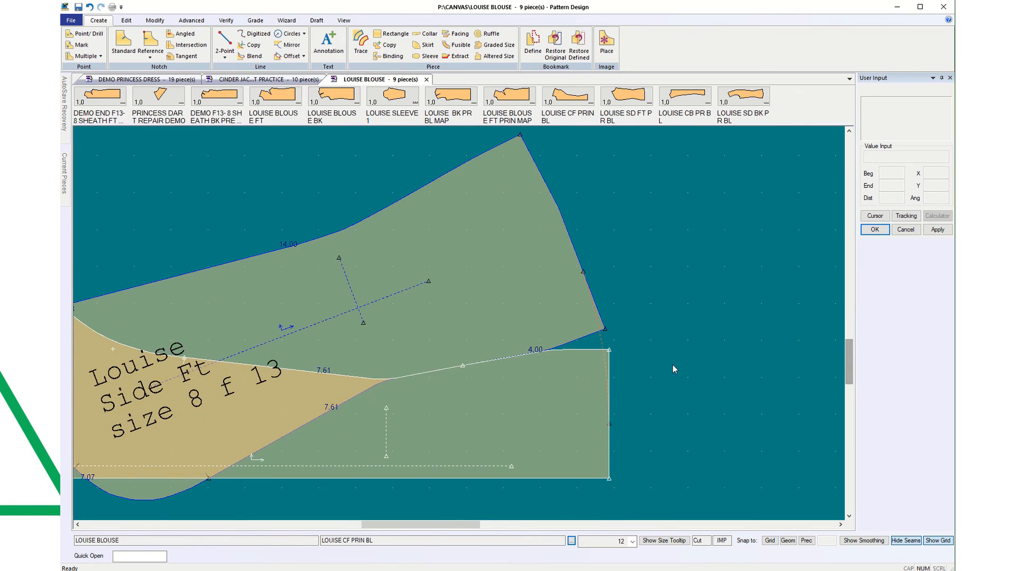
{"action": "left_click", "coordinate": [607, 354]}
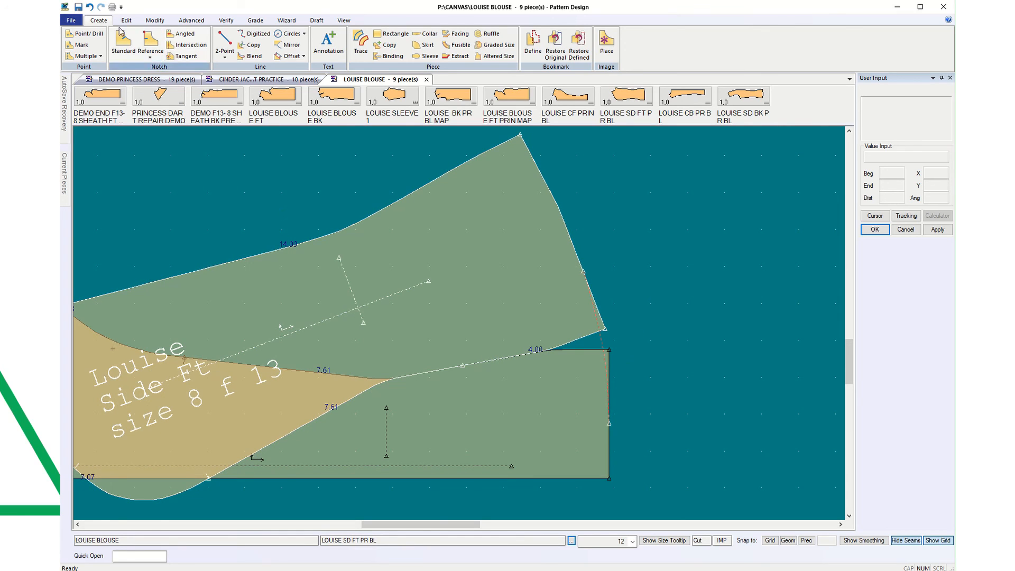
{"action": "left_click", "coordinate": [251, 45]}
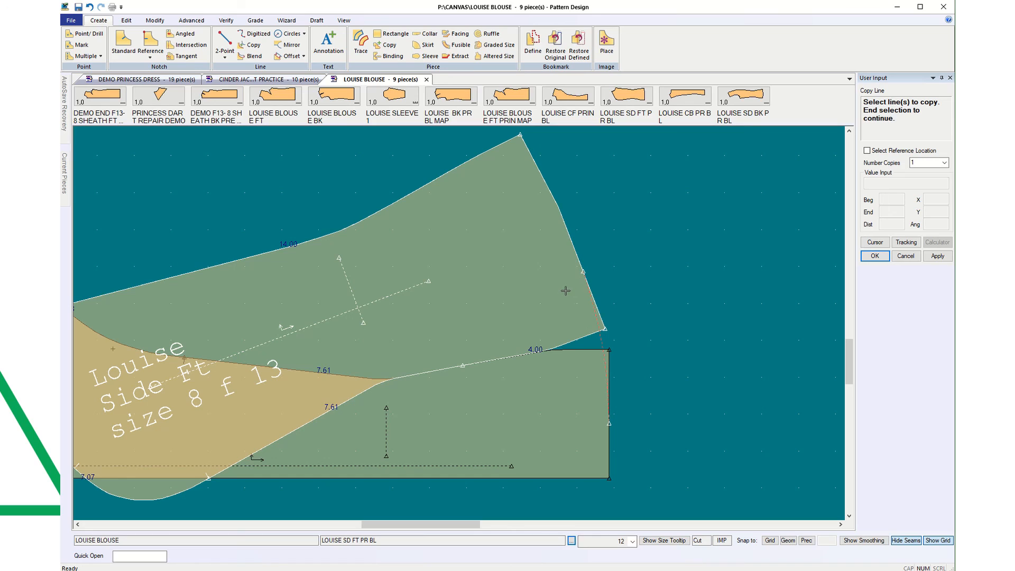
{"action": "left_click", "coordinate": [591, 312]}
{"action": "right_click", "coordinate": [577, 307]}
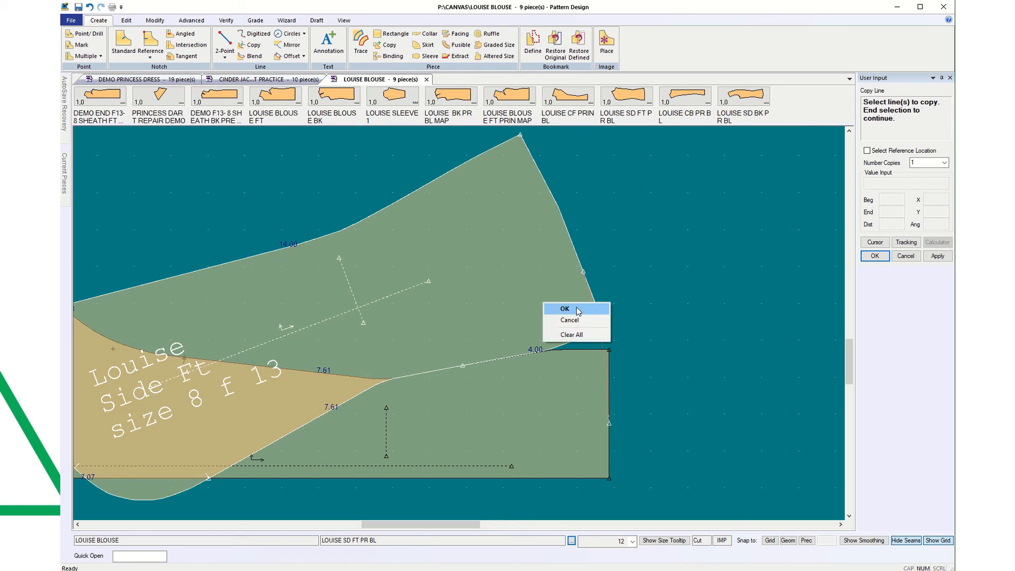
{"action": "left_click", "coordinate": [565, 309]}
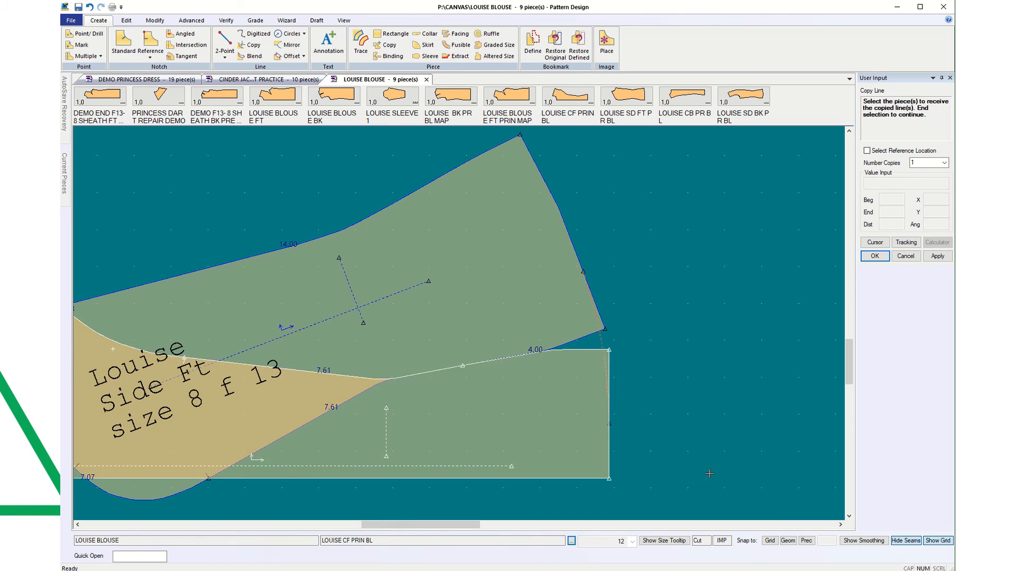
{"action": "left_click", "coordinate": [645, 459]}
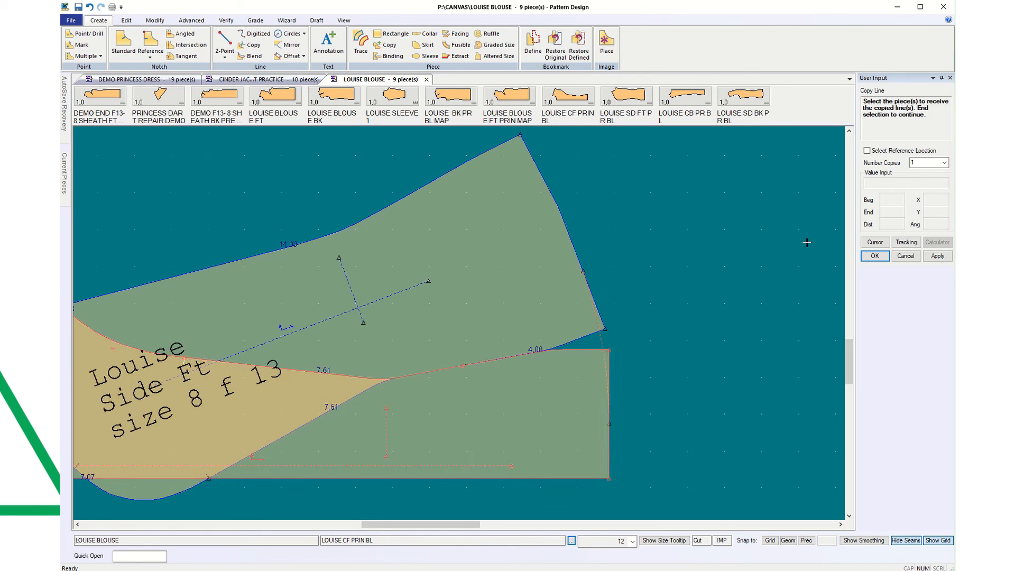
{"action": "key", "text": "Return"}
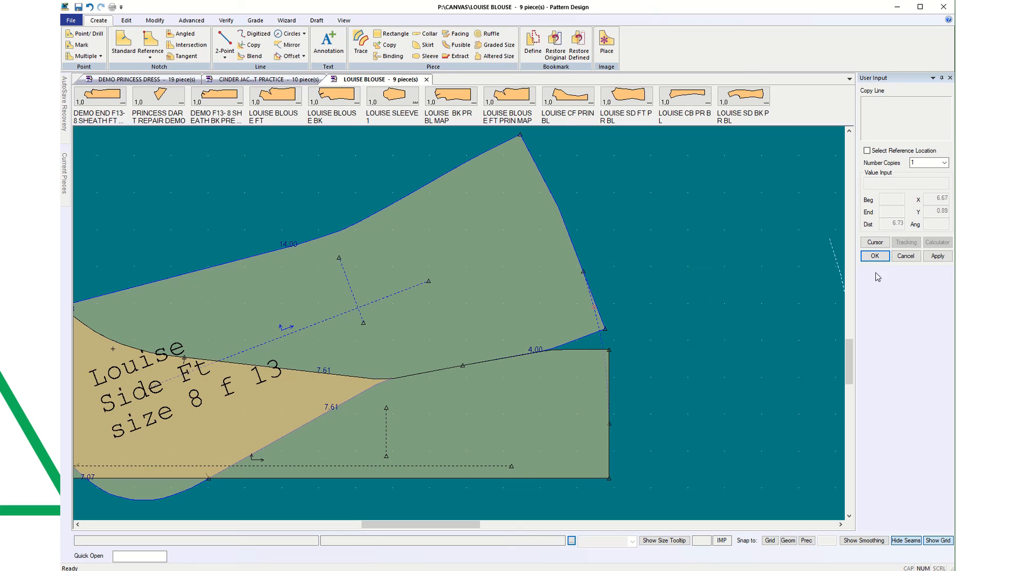
{"action": "left_click", "coordinate": [905, 256]}
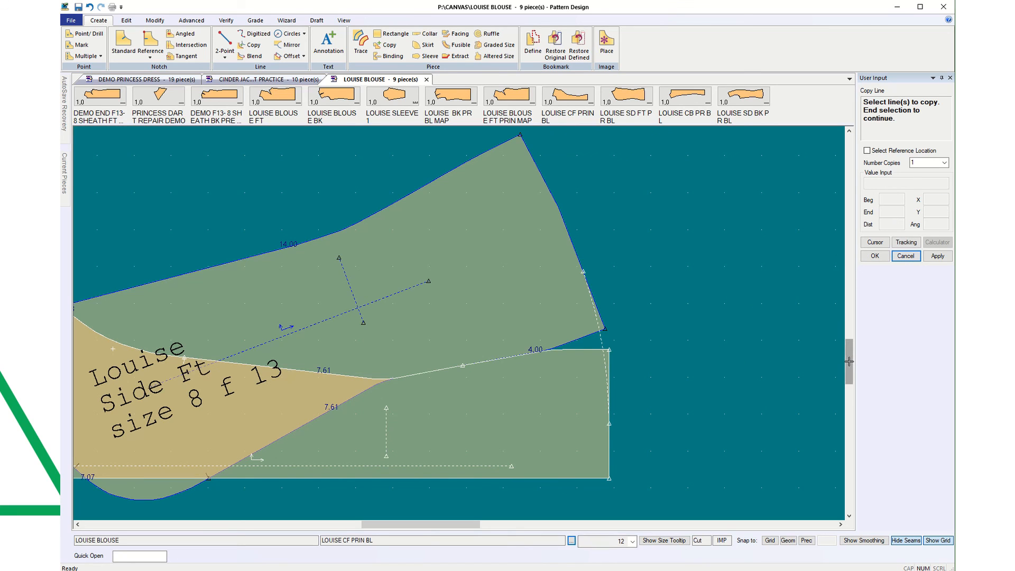
{"action": "left_click", "coordinate": [875, 256]}
Step: Move Side Ft clear of CF and draw a 2-Point Line extending its straight lower princess seam past the hem curve
{"action": "left_click", "coordinate": [503, 306]}
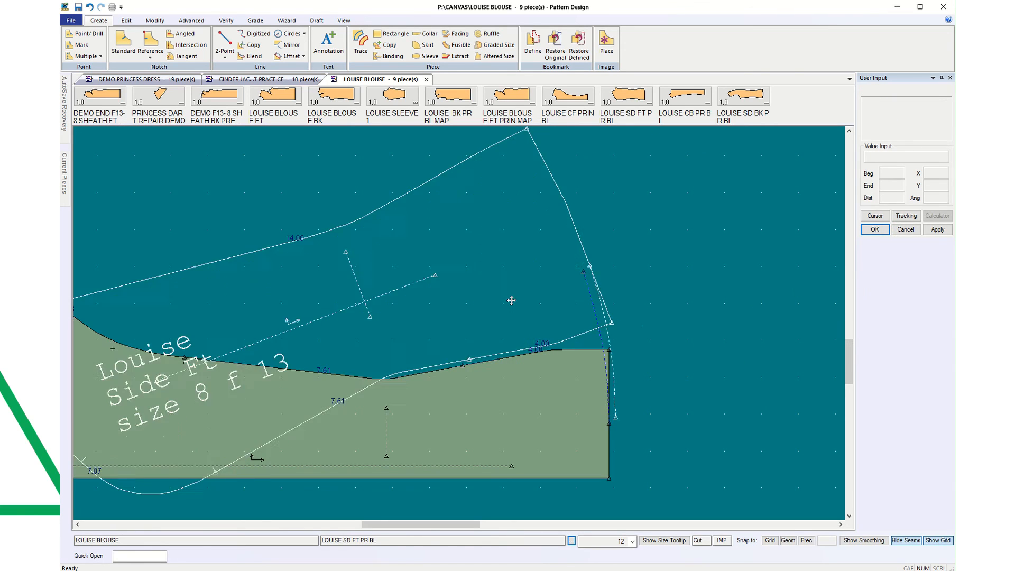
{"action": "left_click", "coordinate": [524, 252]}
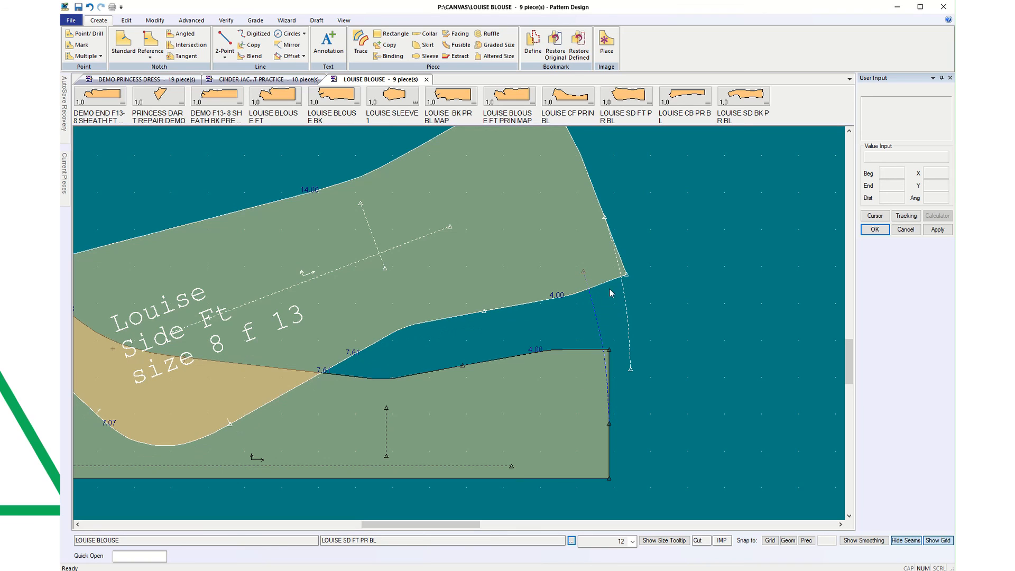
{"action": "scroll", "coordinate": [599, 308], "scroll_direction": "up", "scroll_amount": 3}
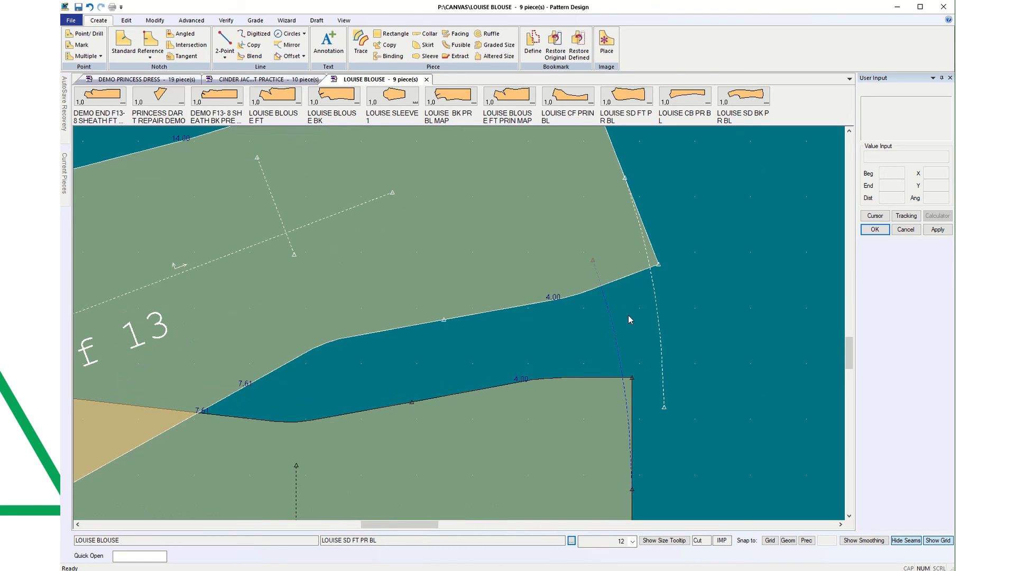
{"action": "left_click", "coordinate": [225, 39]}
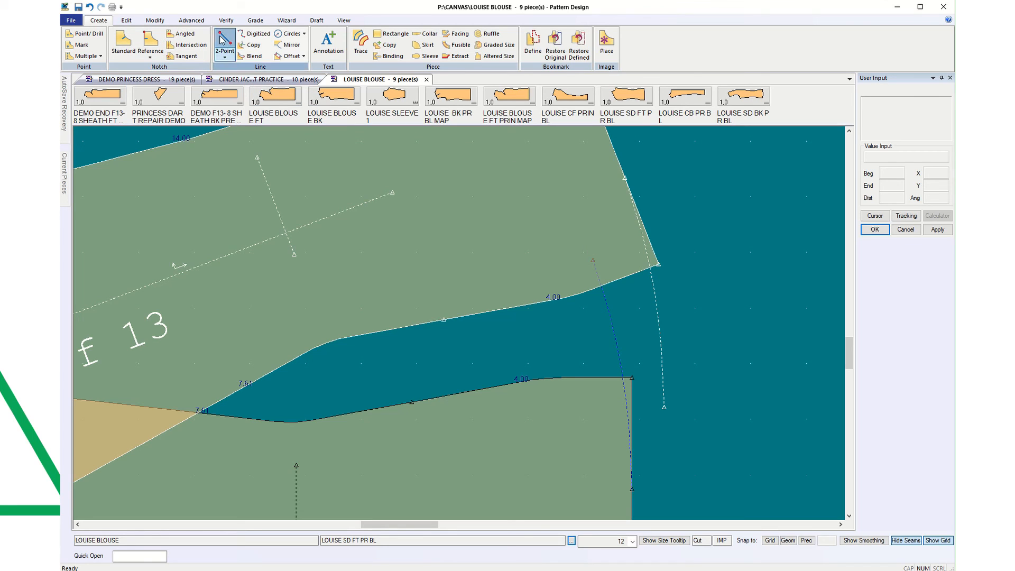
{"action": "left_click", "coordinate": [475, 314]}
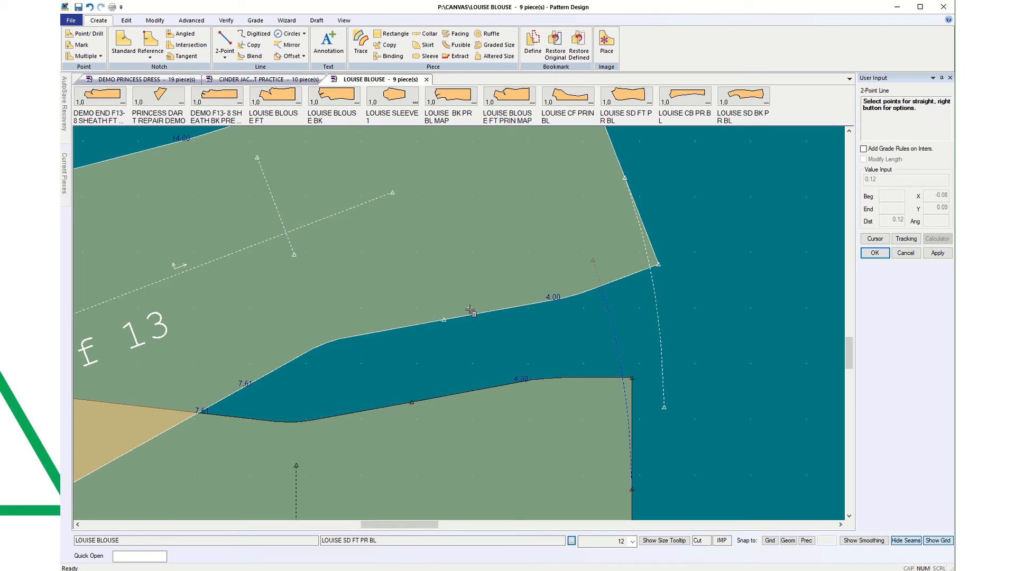
{"action": "left_click", "coordinate": [735, 269]}
Step: Draw a 2-Point Line about 4.92 long from CF's lower princess seam, extending the straight seam past the copied hem curve
{"action": "left_click", "coordinate": [450, 400]}
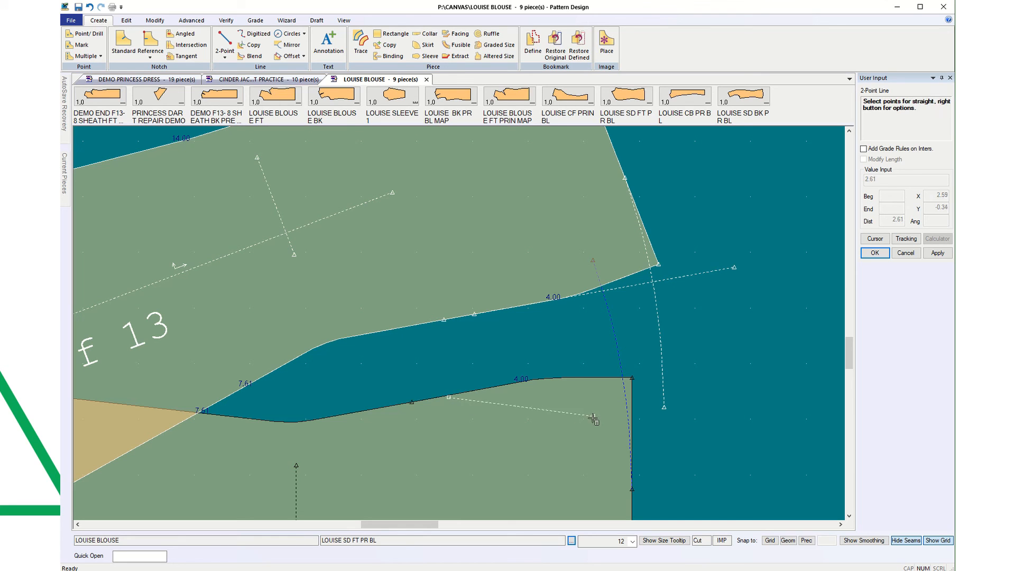
{"action": "left_click", "coordinate": [450, 397]}
{"action": "scroll", "coordinate": [564, 462], "scroll_direction": "down", "scroll_amount": 5}
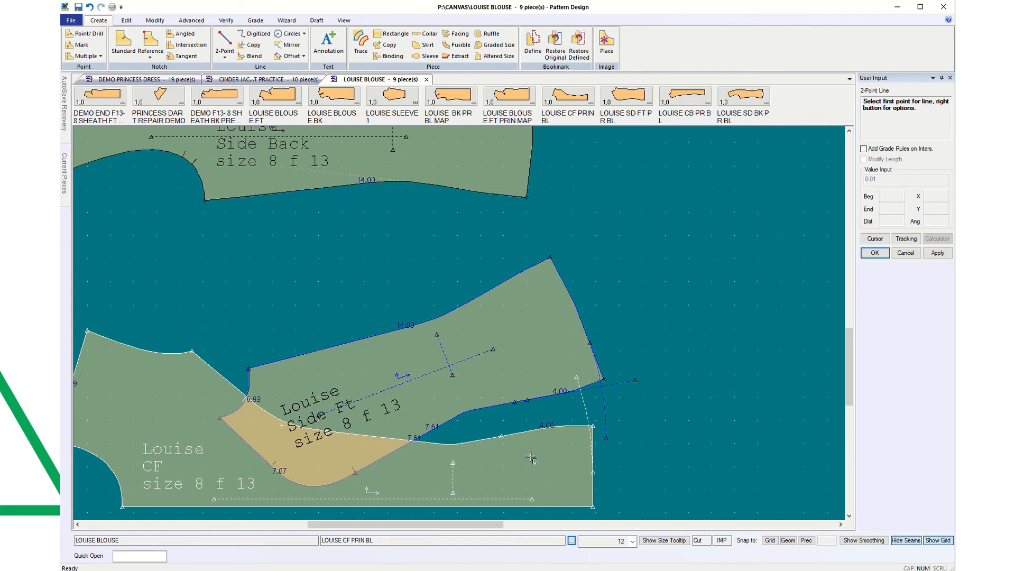
{"action": "left_click", "coordinate": [520, 432]}
{"action": "scroll", "coordinate": [575, 421], "scroll_direction": "up", "scroll_amount": 4}
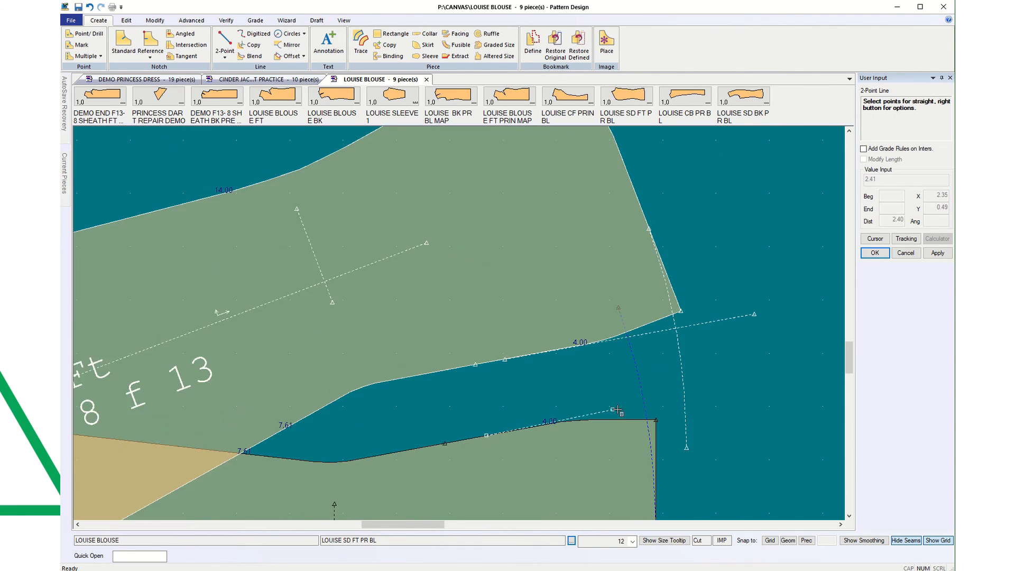
{"action": "scroll", "coordinate": [653, 406], "scroll_direction": "up", "scroll_amount": 2}
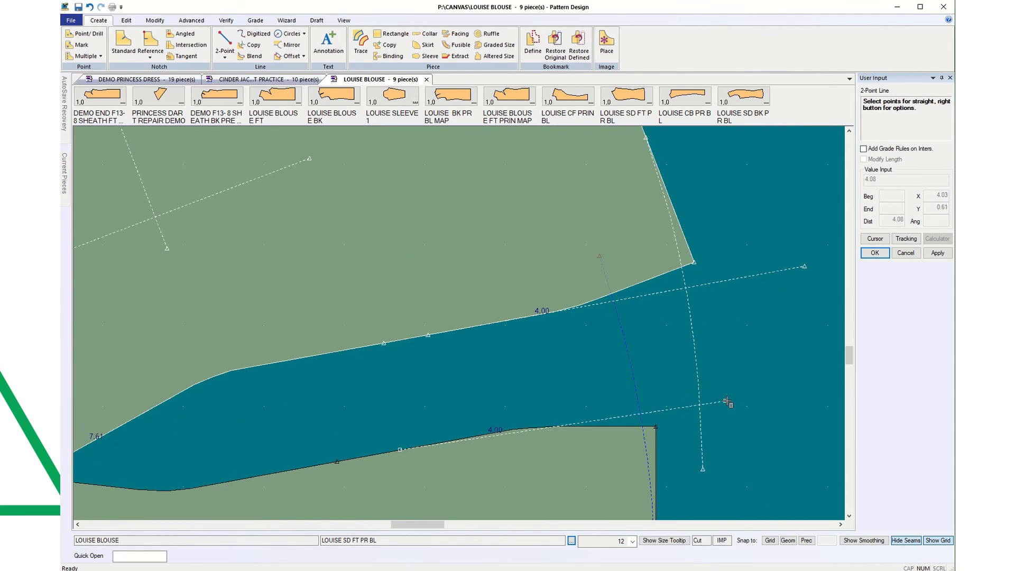
{"action": "left_click", "coordinate": [792, 382]}
{"action": "scroll", "coordinate": [654, 441], "scroll_direction": "up", "scroll_amount": 1}
{"action": "scroll", "coordinate": [654, 441], "scroll_direction": "up", "scroll_amount": 1}
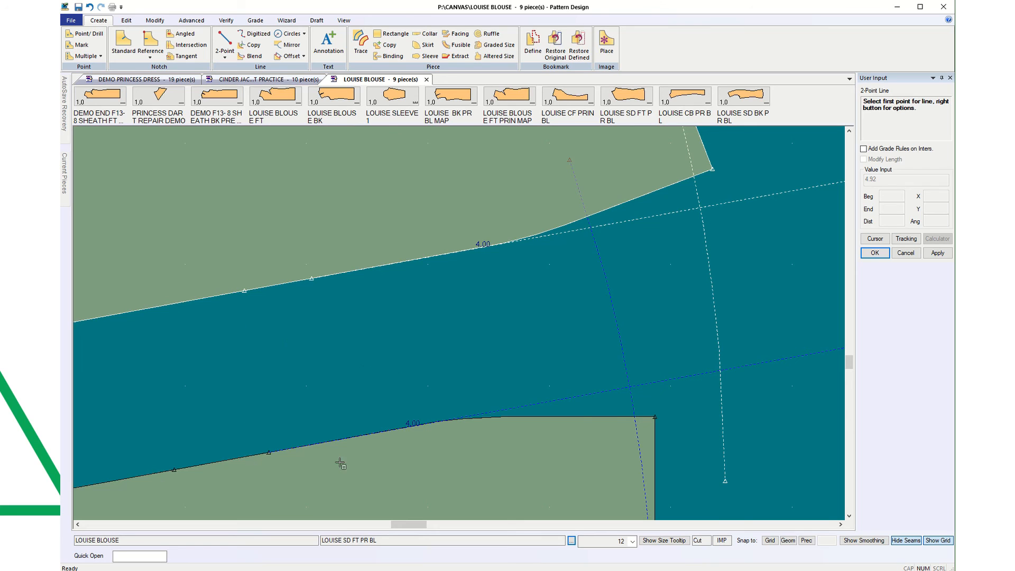
{"action": "scroll", "coordinate": [659, 238], "scroll_direction": "down", "scroll_amount": 6}
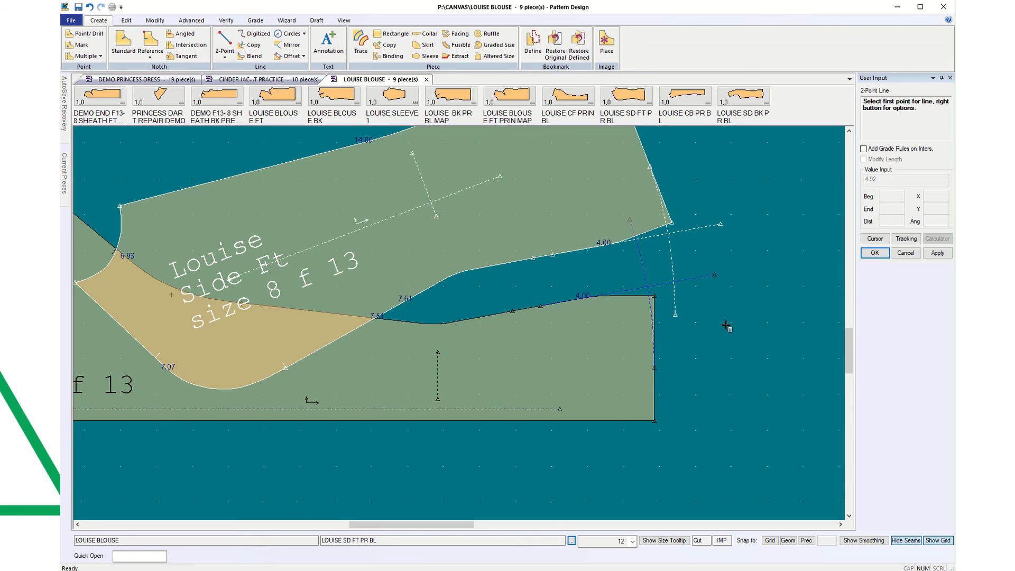
{"action": "scroll", "coordinate": [727, 325], "scroll_direction": "up", "scroll_amount": 1}
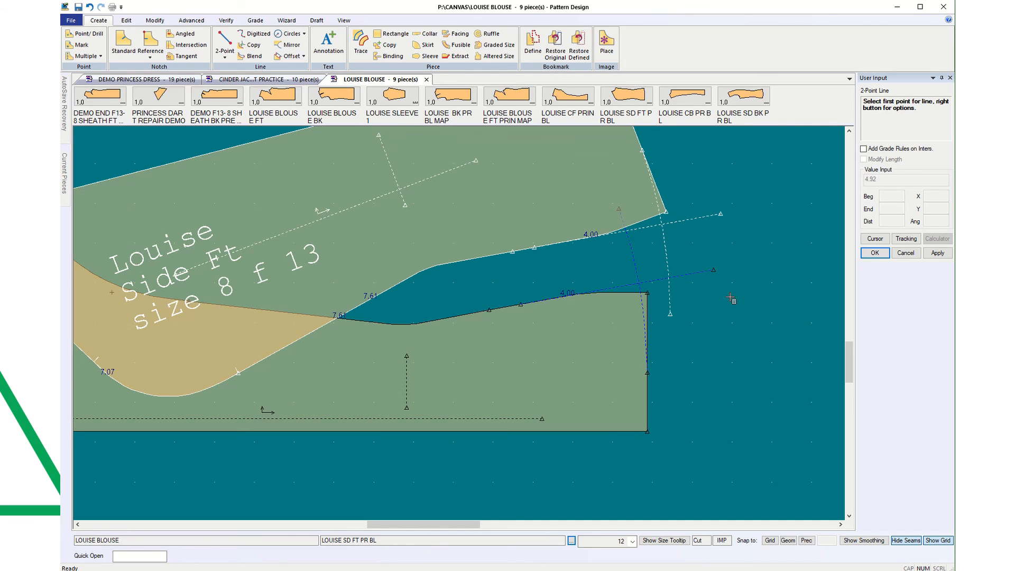
{"action": "scroll", "coordinate": [737, 400], "scroll_direction": "down", "scroll_amount": 3}
{"action": "scroll", "coordinate": [738, 400], "scroll_direction": "down", "scroll_amount": 1}
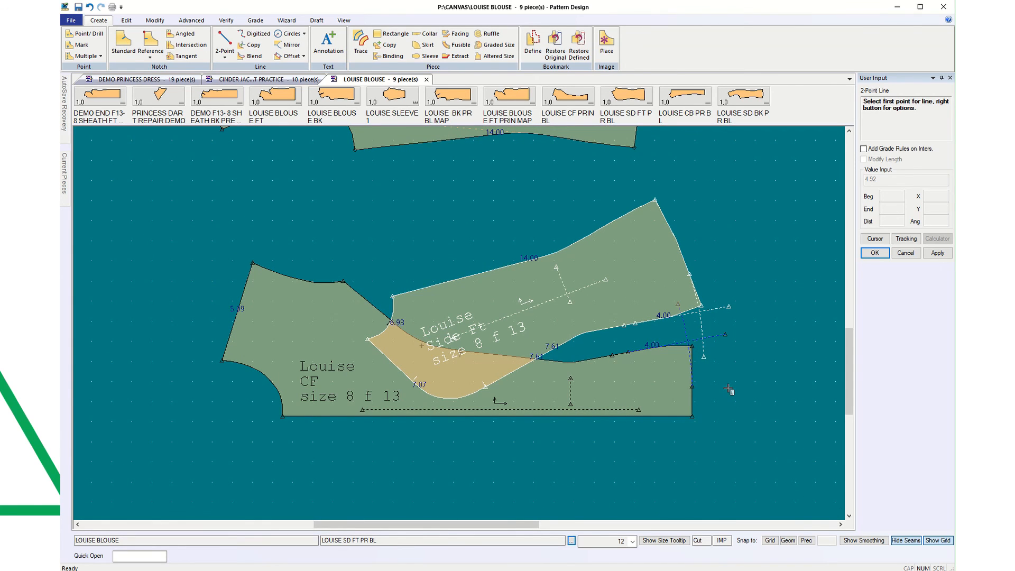
{"action": "scroll", "coordinate": [727, 390], "scroll_direction": "up", "scroll_amount": 2}
{"action": "scroll", "coordinate": [727, 390], "scroll_direction": "down", "scroll_amount": 2}
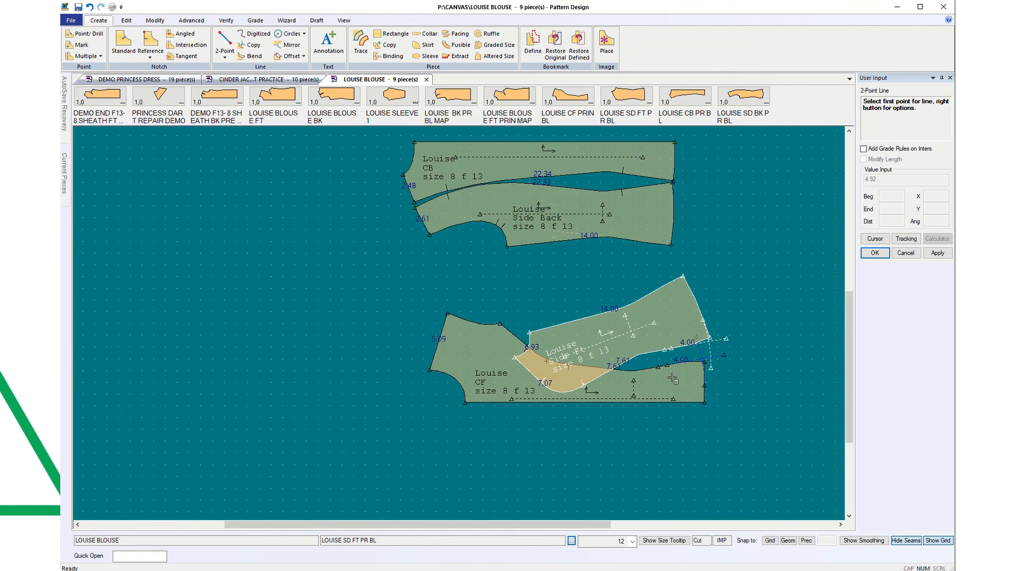